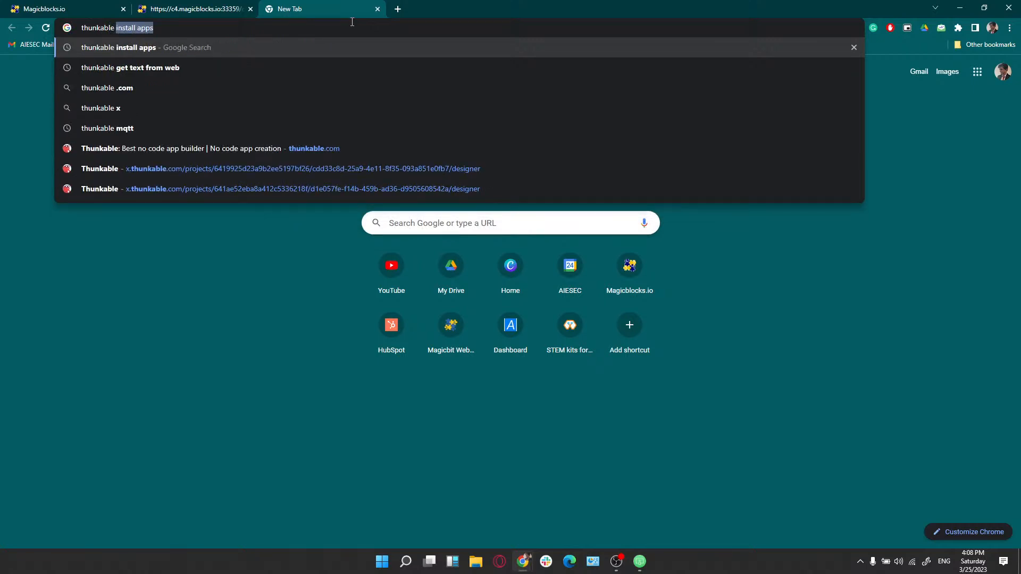
Clear the install-apps suggestion so only 'thunkable' remains in the new tab's address bar
key(BackSpace)
Search Google for 'thunkable' and open the official thunkable.com result
key(Return)
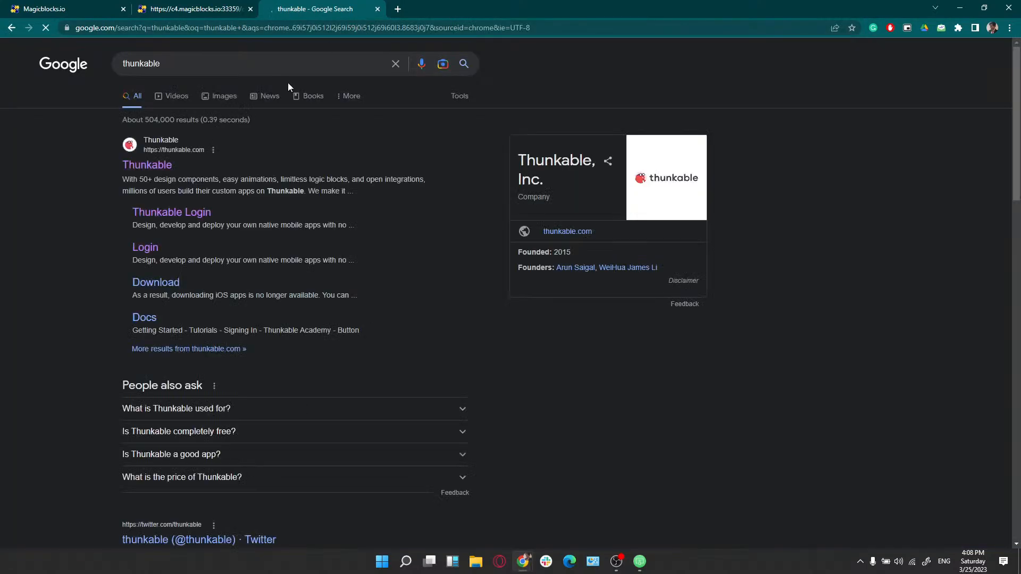
double_click(133, 64)
click(75, 114)
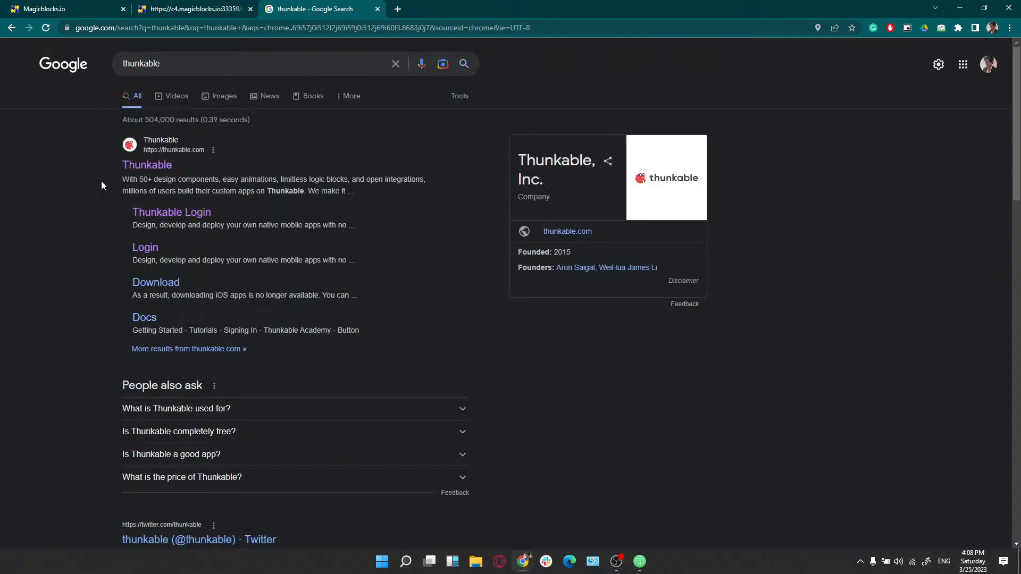
click(144, 165)
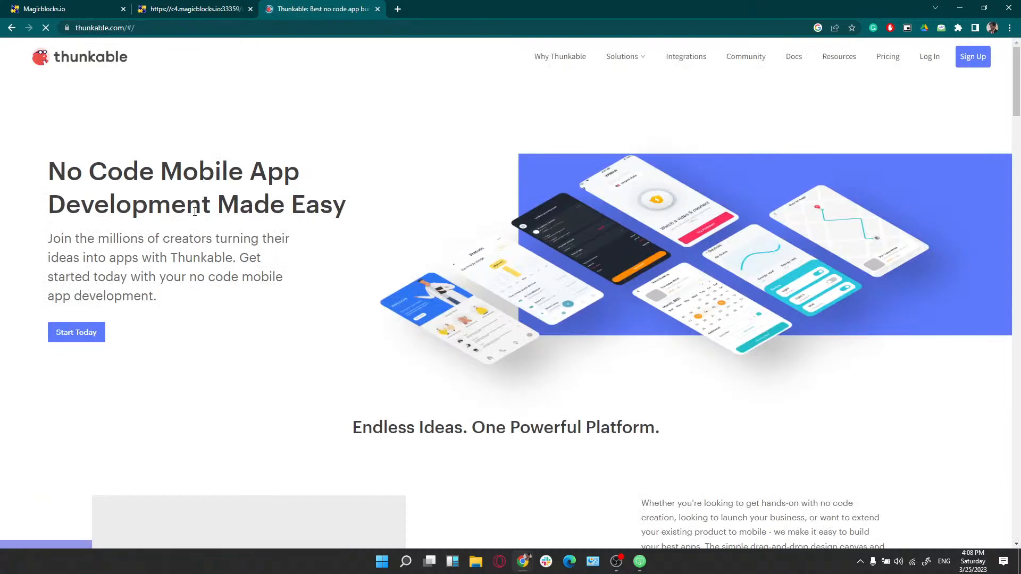
Sign up for Thunkable with Google and pick an account in the chooser
click(965, 60)
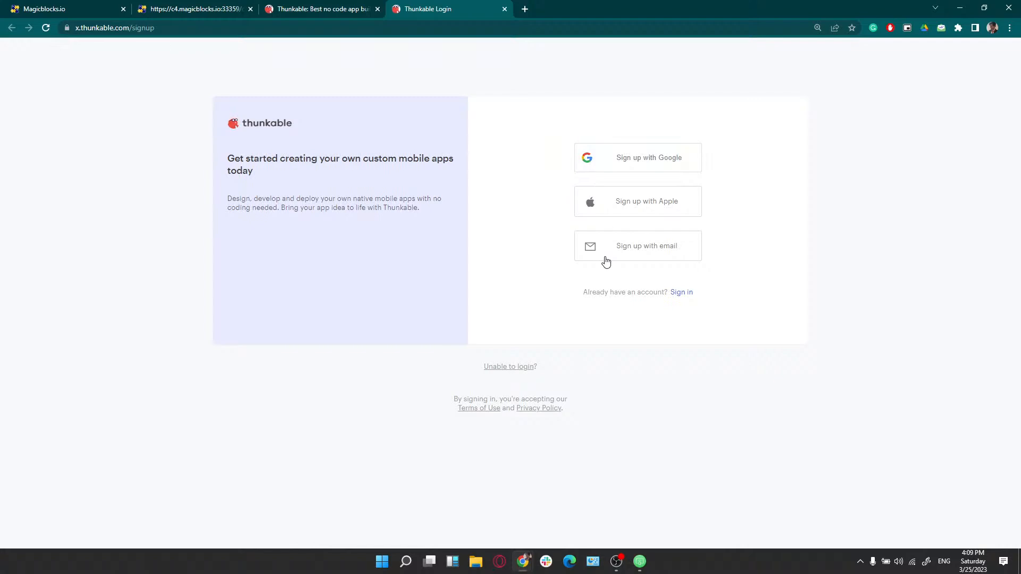
click(610, 162)
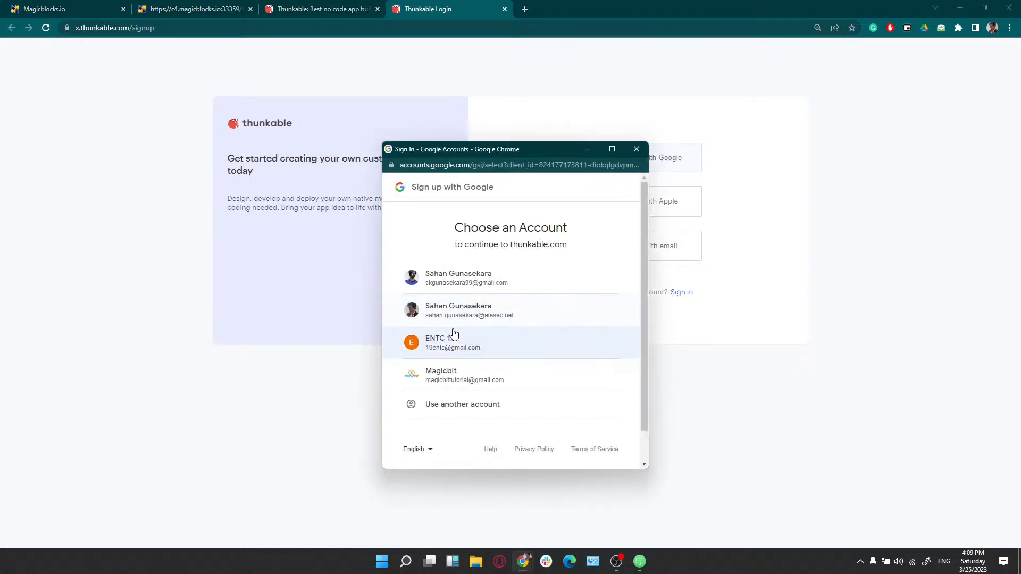
click(462, 279)
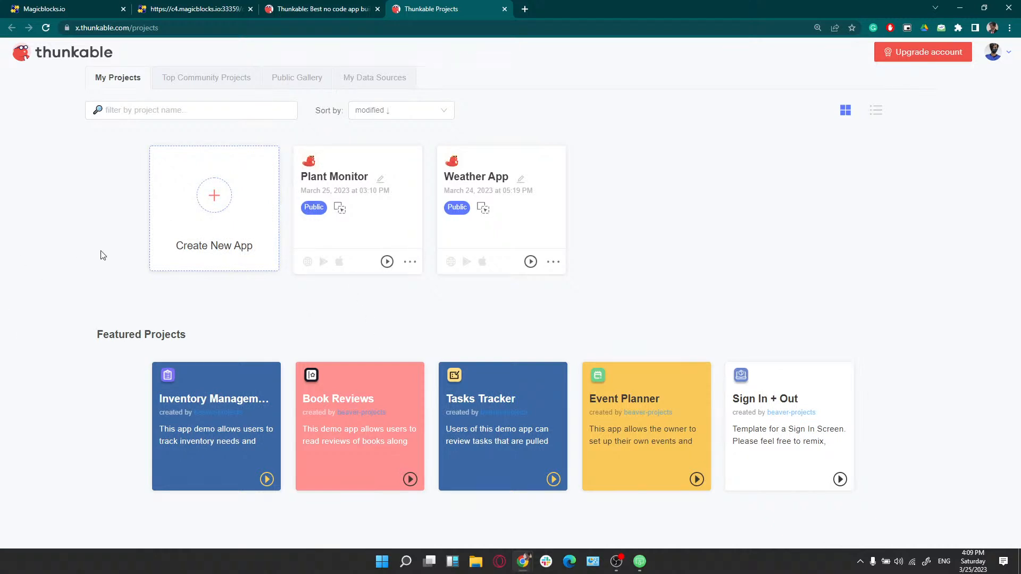
Switch away from the My Projects page and bring up Windows Task View
key(alt)
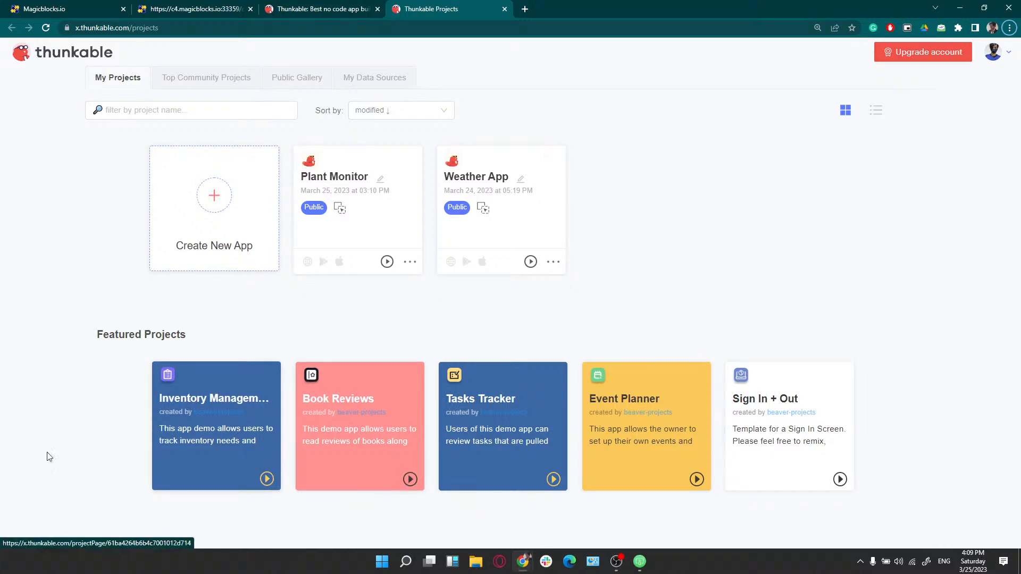
key(alt+Tab)
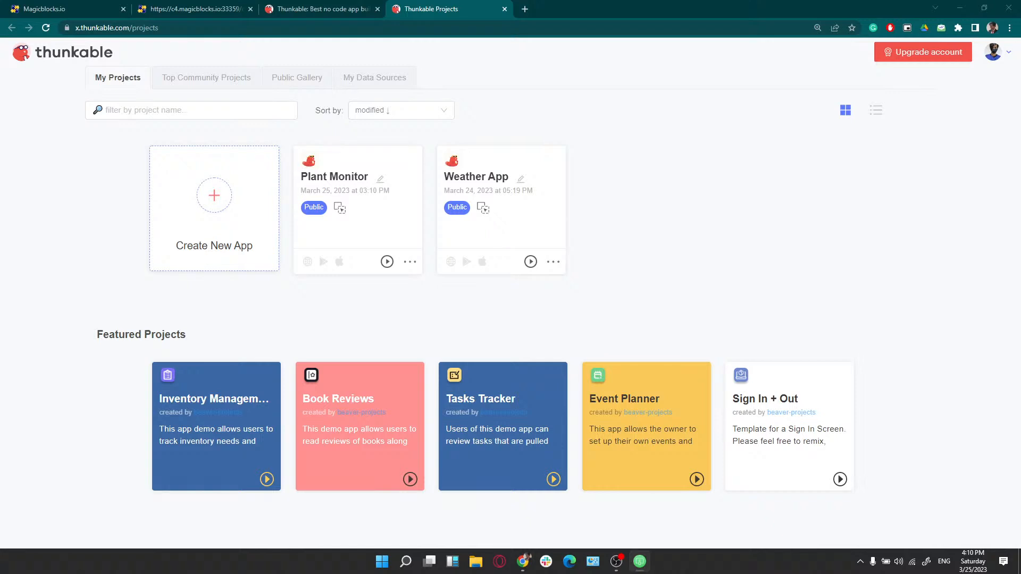
click(429, 561)
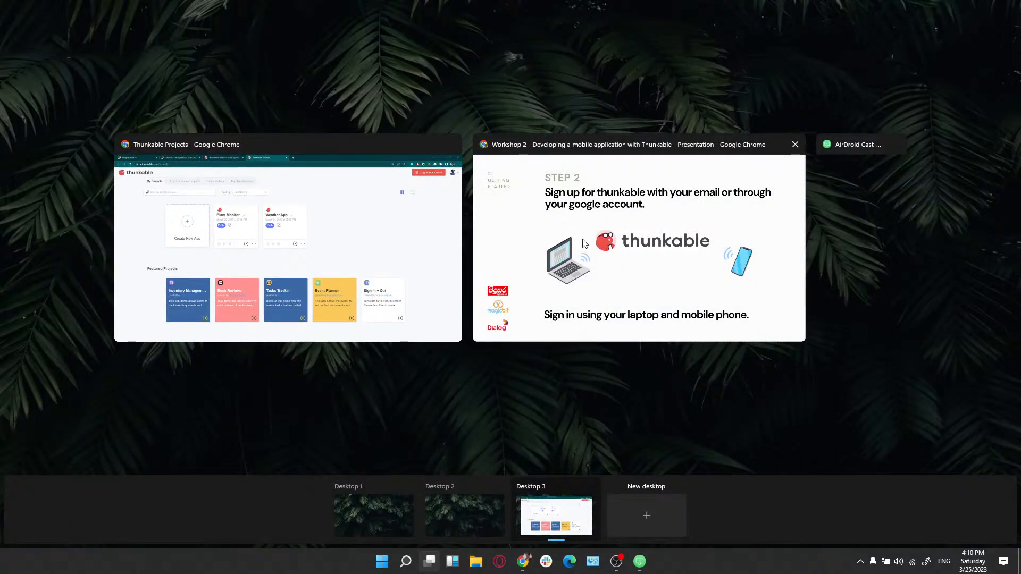
Bring the Workshop 2 presentation forward and advance to the Activity 1 weather app slide
click(505, 269)
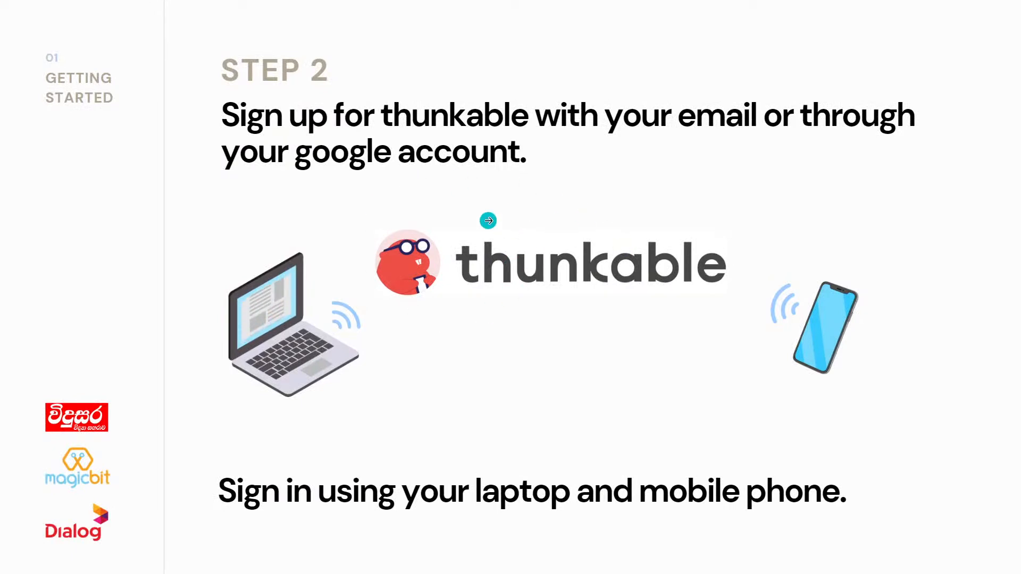
click(853, 211)
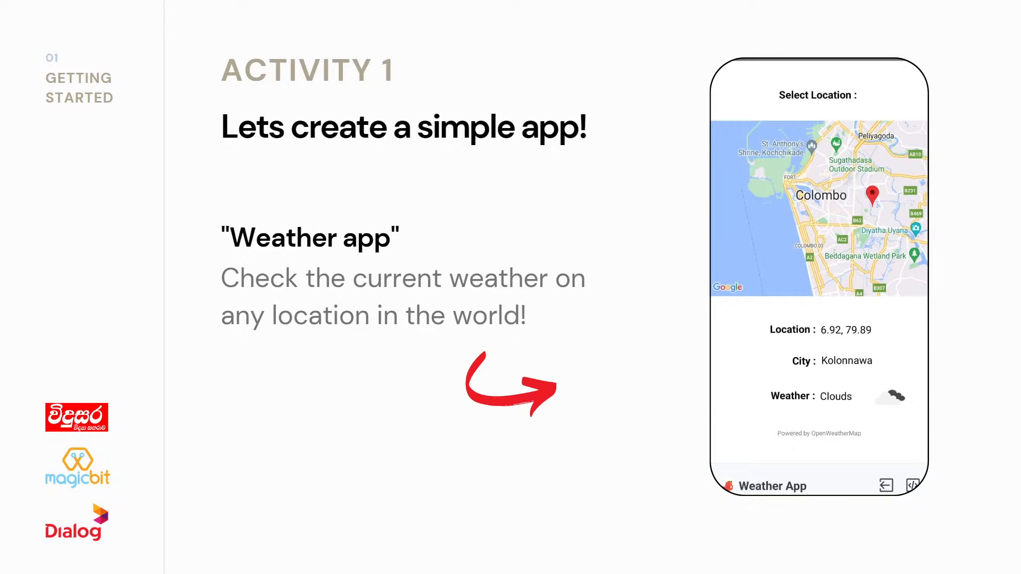
key(alt+Tab)
Move the AirDroid Cast phone mirror up and left beside the slide
drag(381, 164, 361, 134)
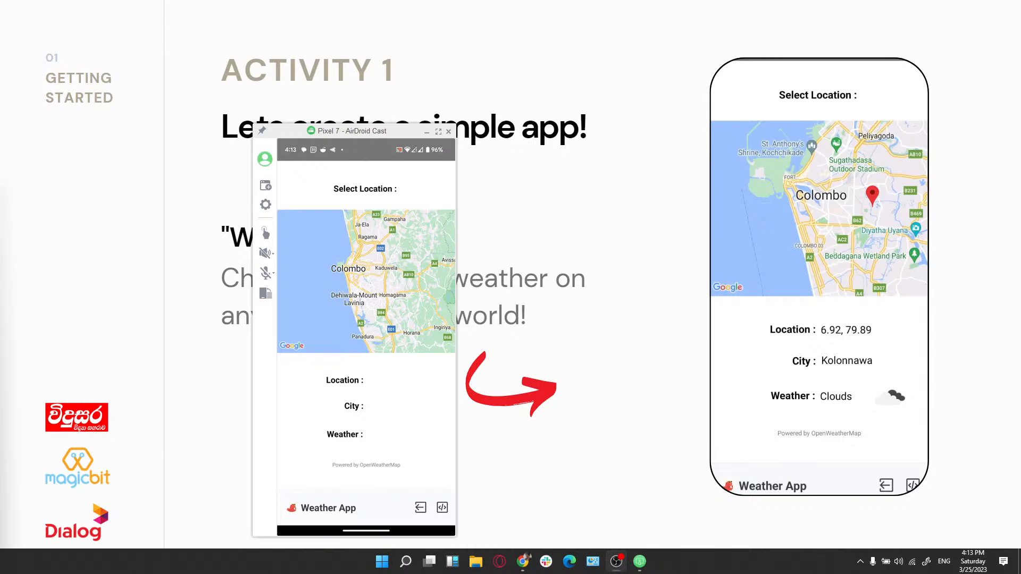
Show the Weather App full screen reporting 52.61, -114.25, Rimbey, Clouds, then restore the window
click(437, 131)
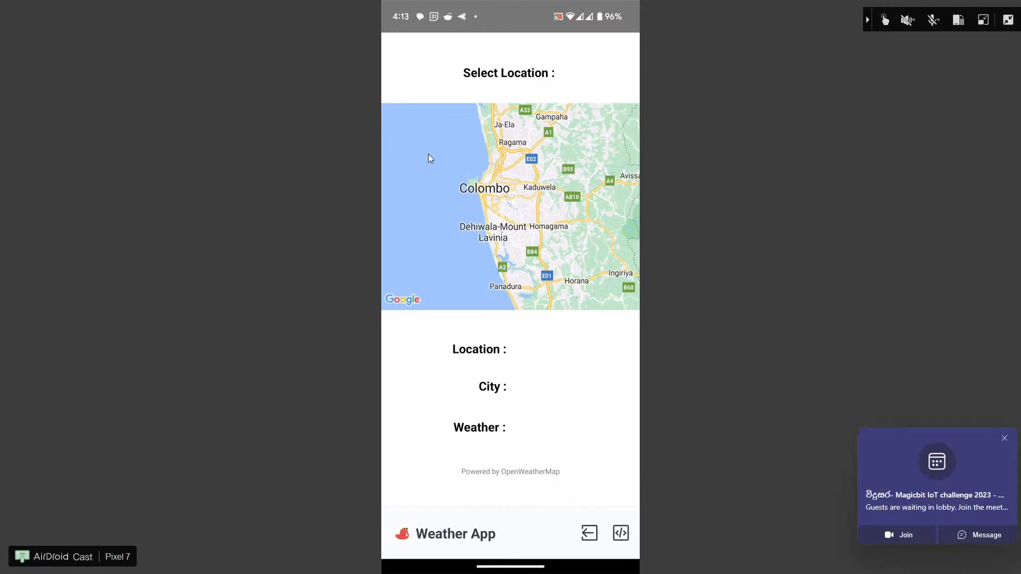
click(1004, 437)
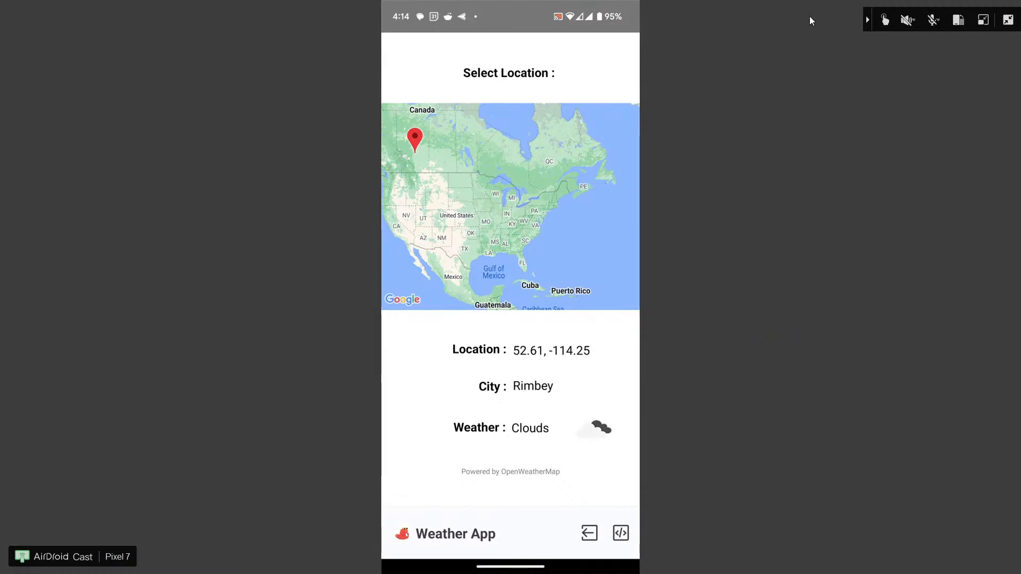
click(1008, 20)
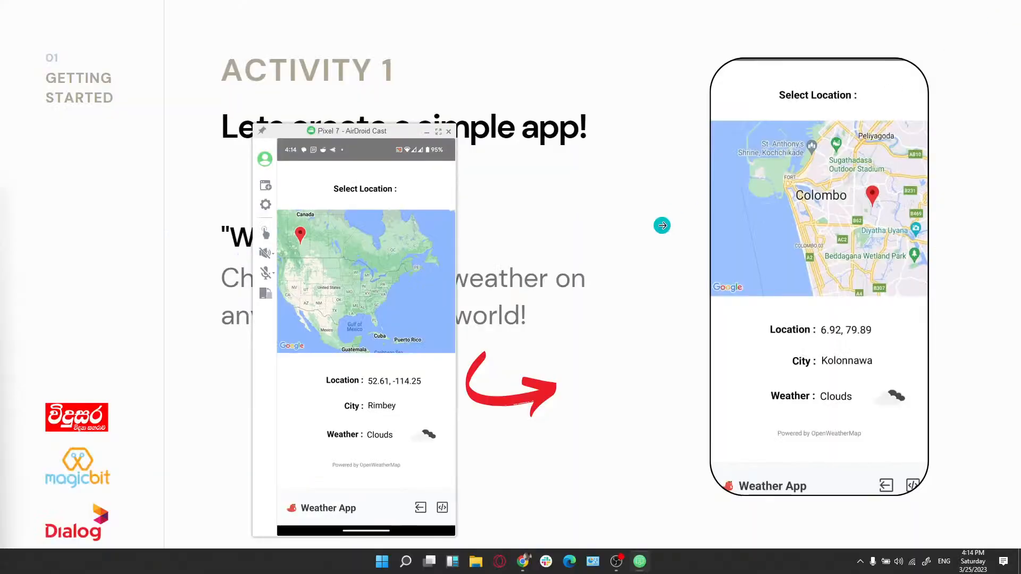
Return to the Activity 1 slide, then switch to the Thunkable projects page
key(alt+Tab)
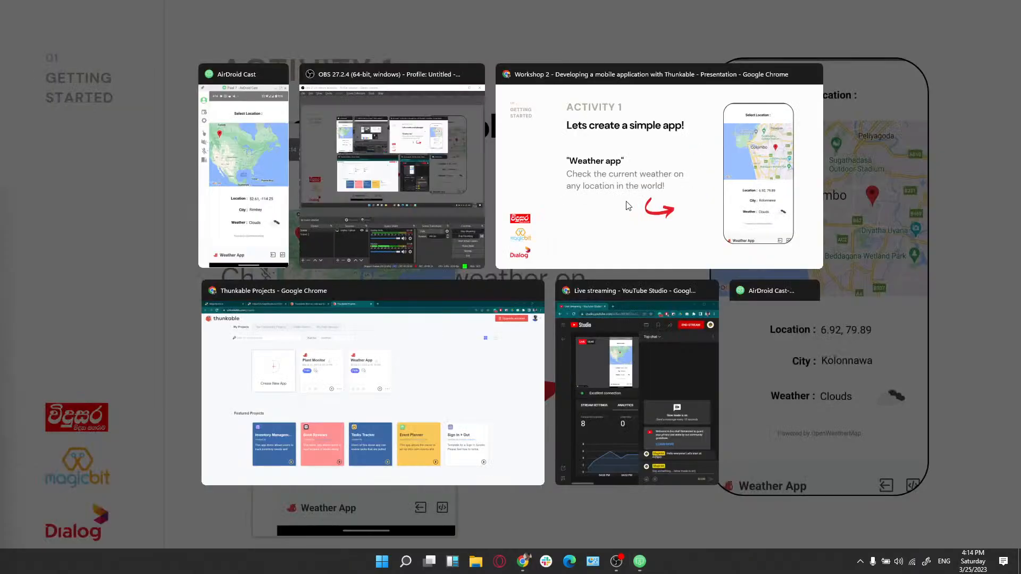
click(628, 206)
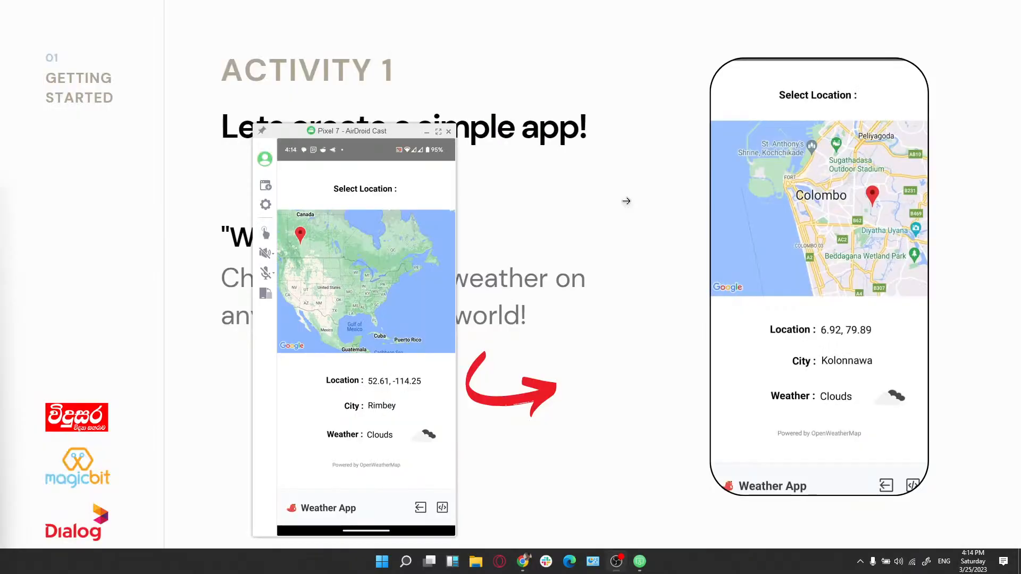
key(alt+Tab)
key(alt+Tab)
key(alt+Tab)
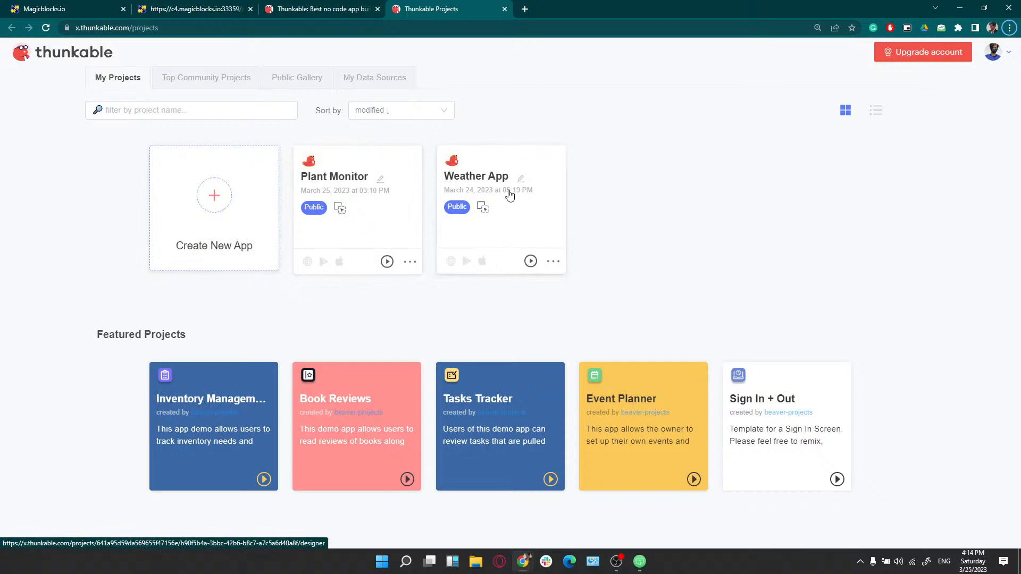
Start a new project and name it 'Weather Tutorial'
click(213, 201)
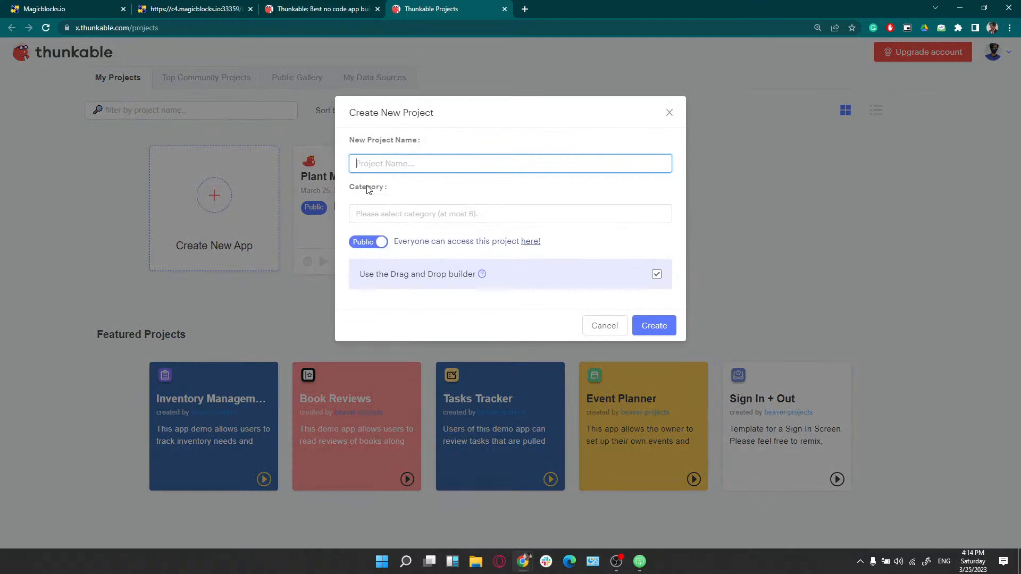
text(WeatherTutorial)
click(389, 166)
drag(422, 168, 326, 159)
key(Right)
Assign the Weather category and create the project, opening its empty Screen1
click(642, 332)
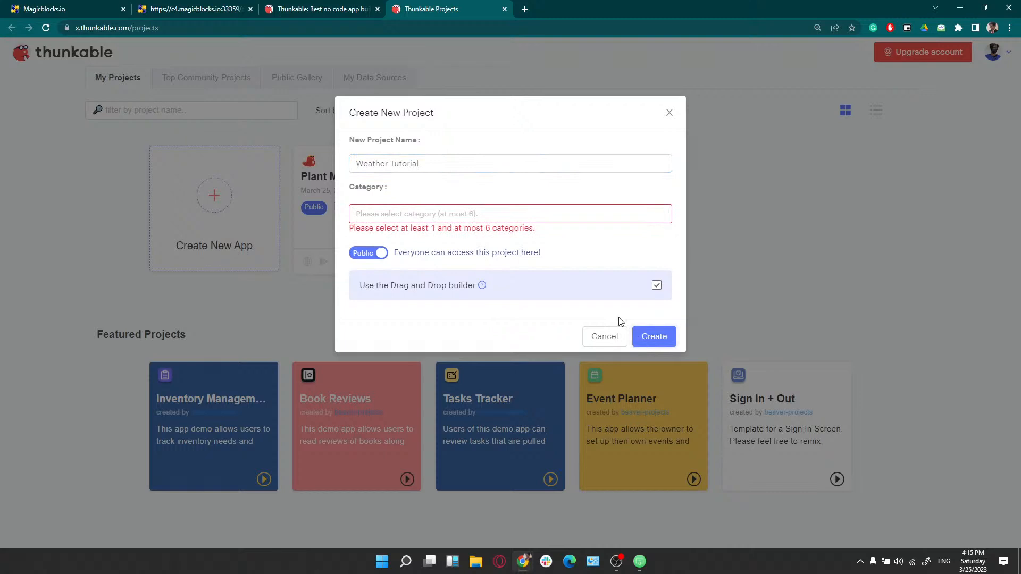
click(451, 216)
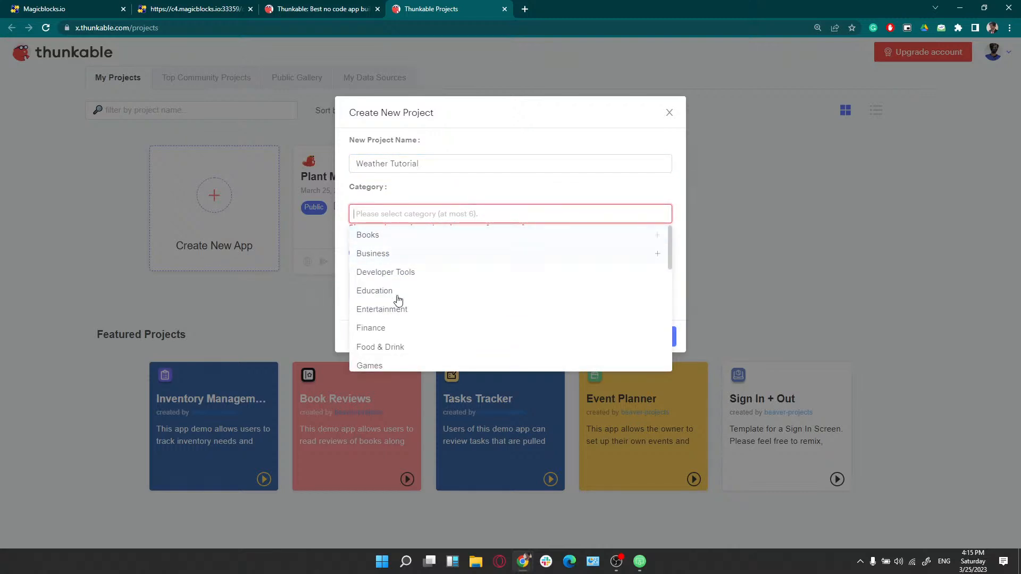
scroll(404, 314, down, 1)
scroll(400, 324, down, 5)
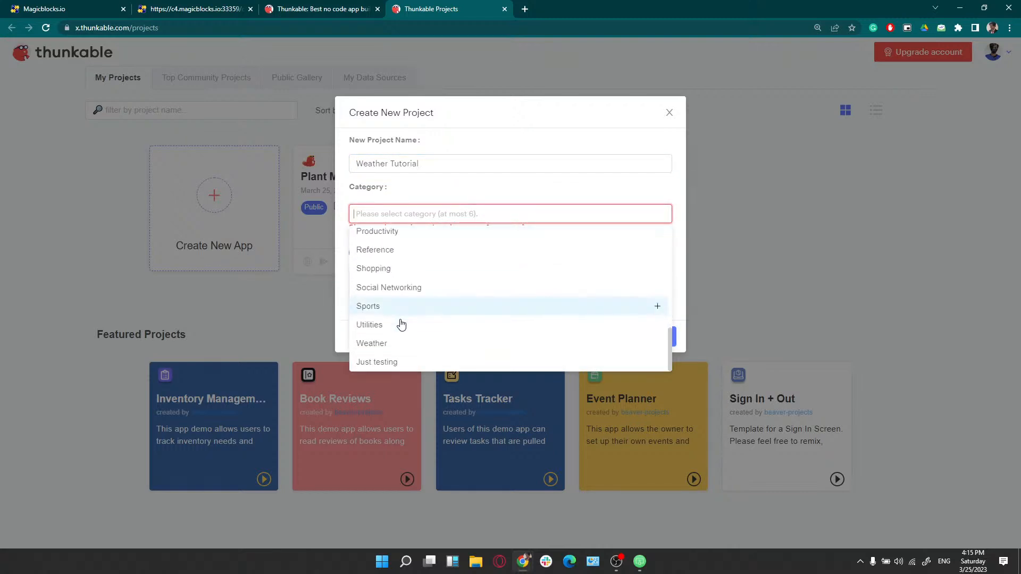
click(387, 353)
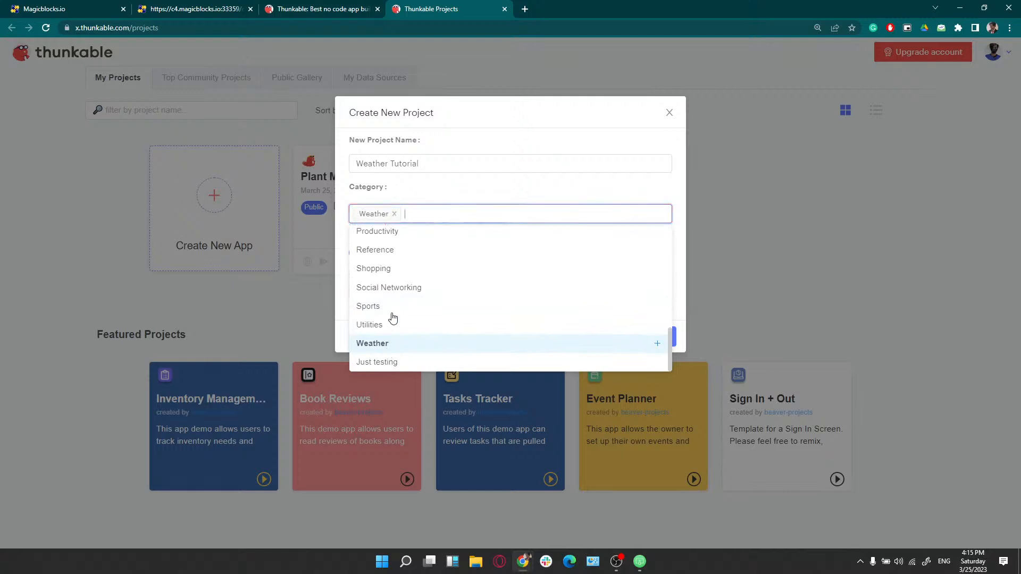
click(431, 200)
click(663, 329)
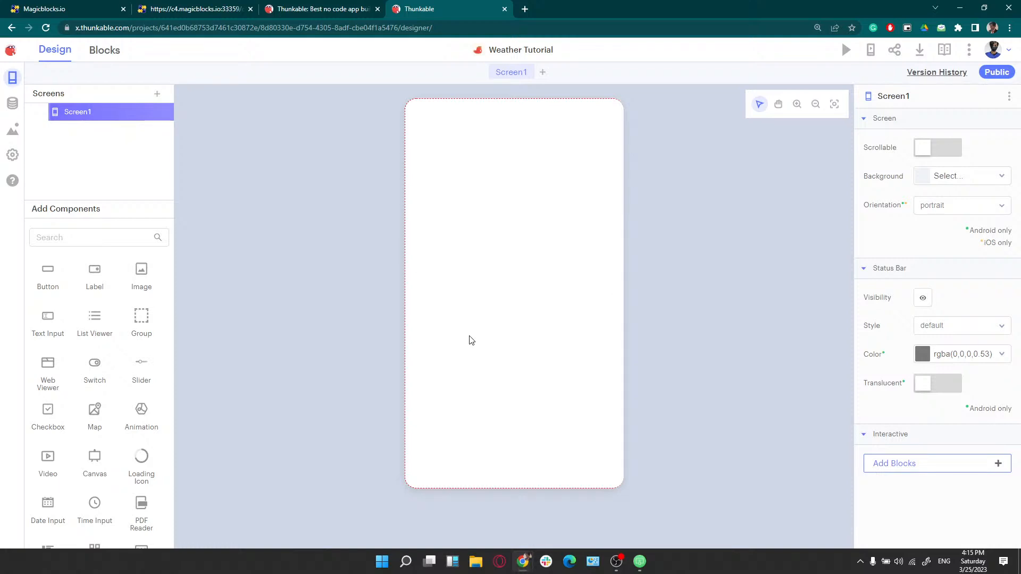
mouse_move(640, 560)
click(644, 518)
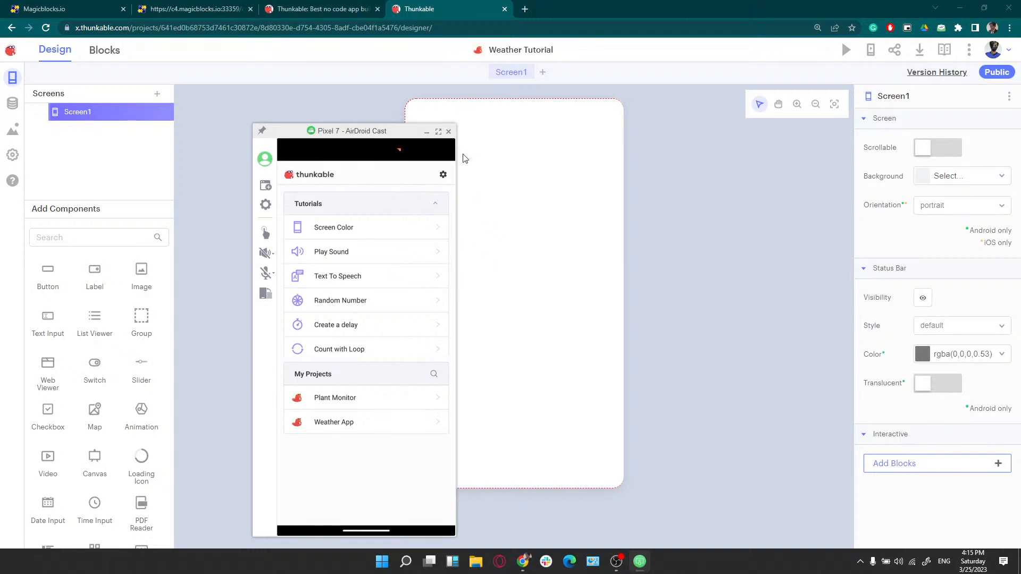
click(428, 132)
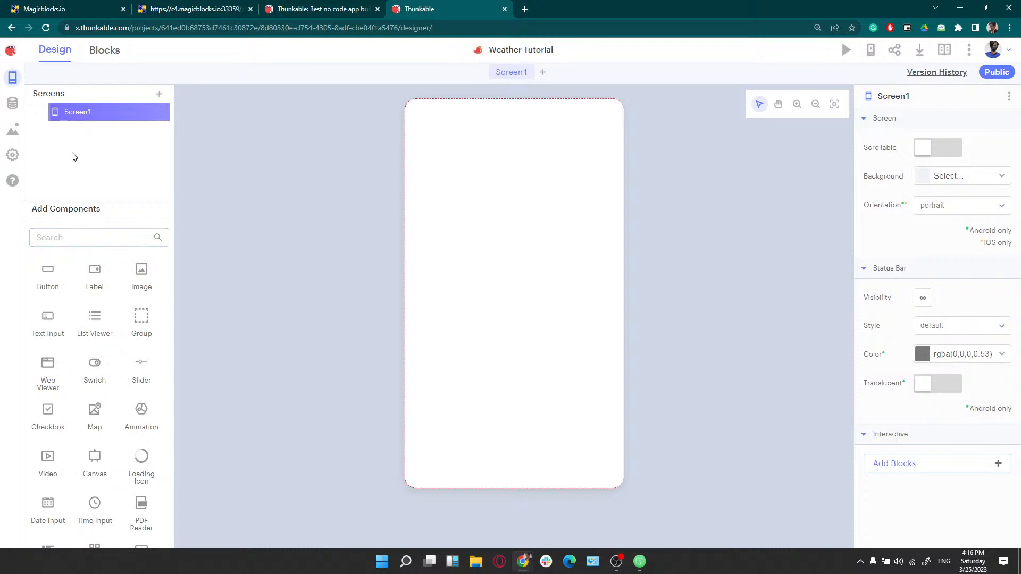
Drag a Button onto the phone canvas with a Label below it
scroll(85, 298, down, 2)
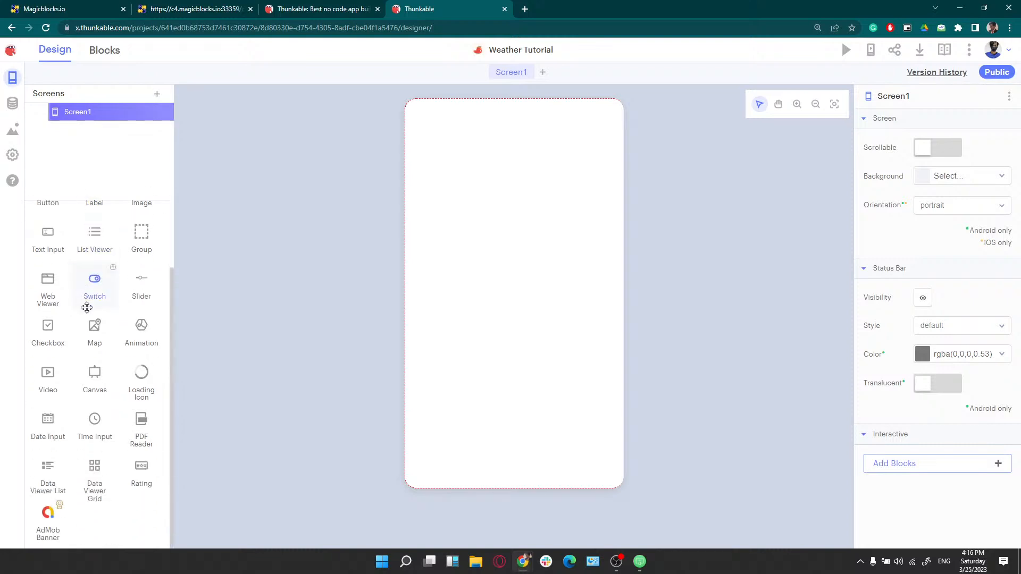
scroll(91, 341, up, 2)
scroll(91, 342, down, 2)
scroll(92, 346, up, 2)
scroll(94, 349, down, 2)
scroll(95, 350, up, 1)
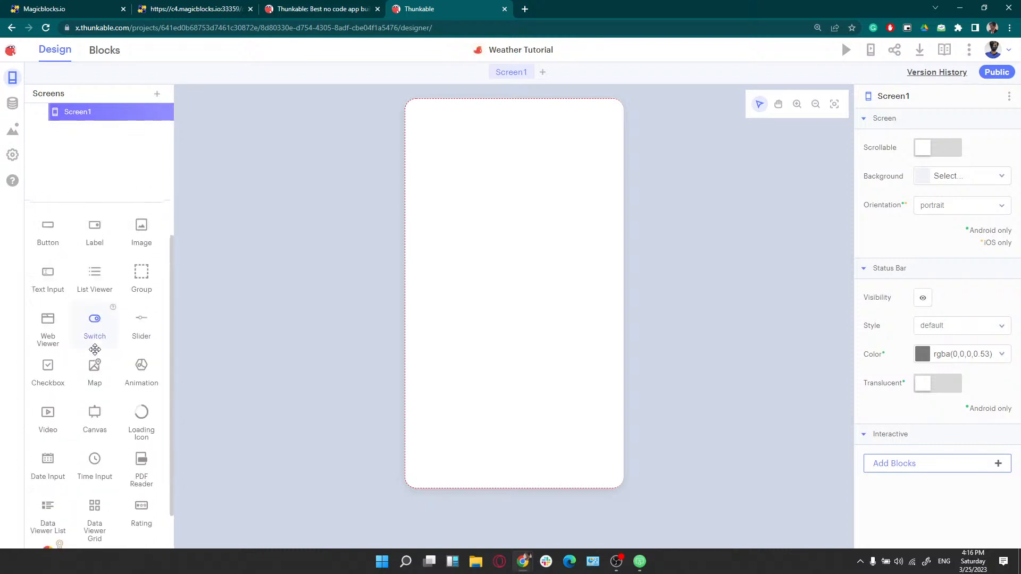
scroll(95, 349, up, 1)
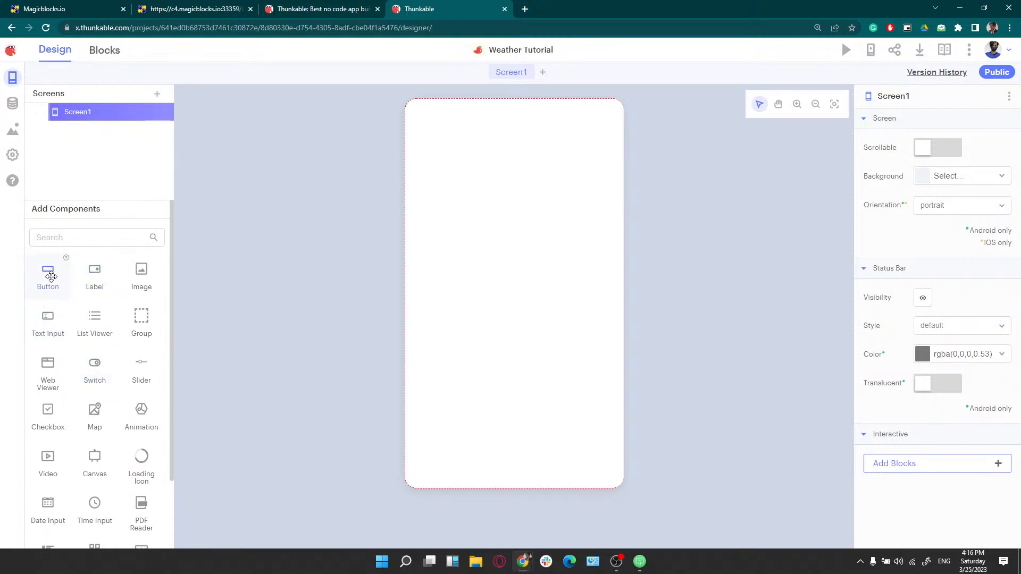
drag(48, 271, 478, 260)
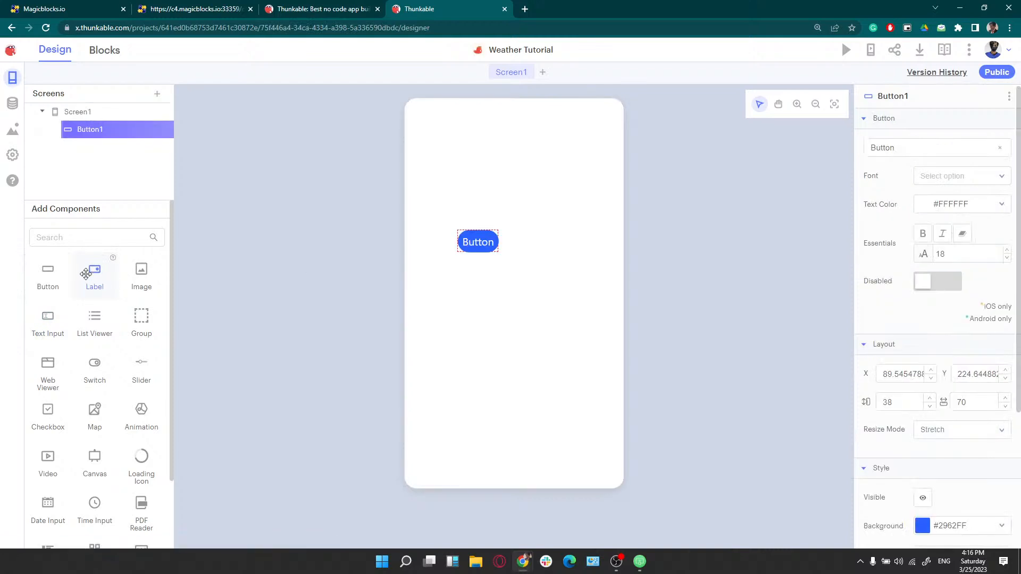
drag(95, 272, 482, 314)
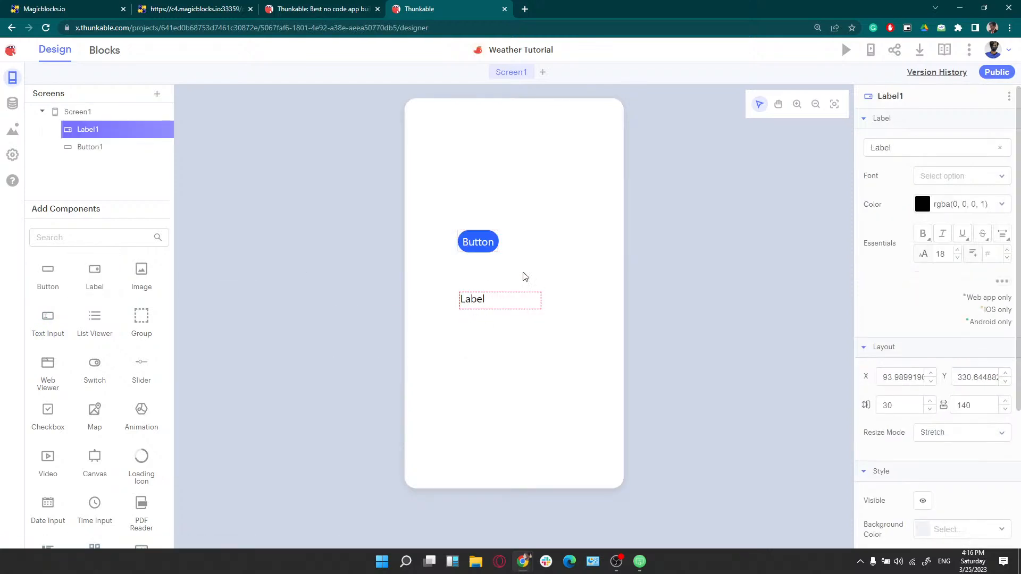
Select Button1, Label1, then Screen1 in the Screens tree to view their properties
click(109, 148)
click(105, 135)
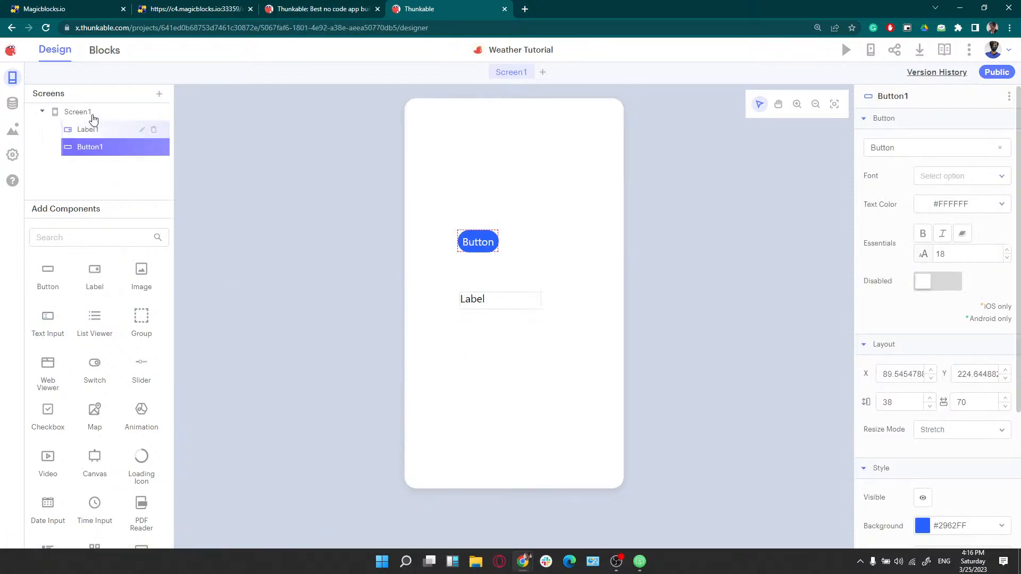
click(92, 113)
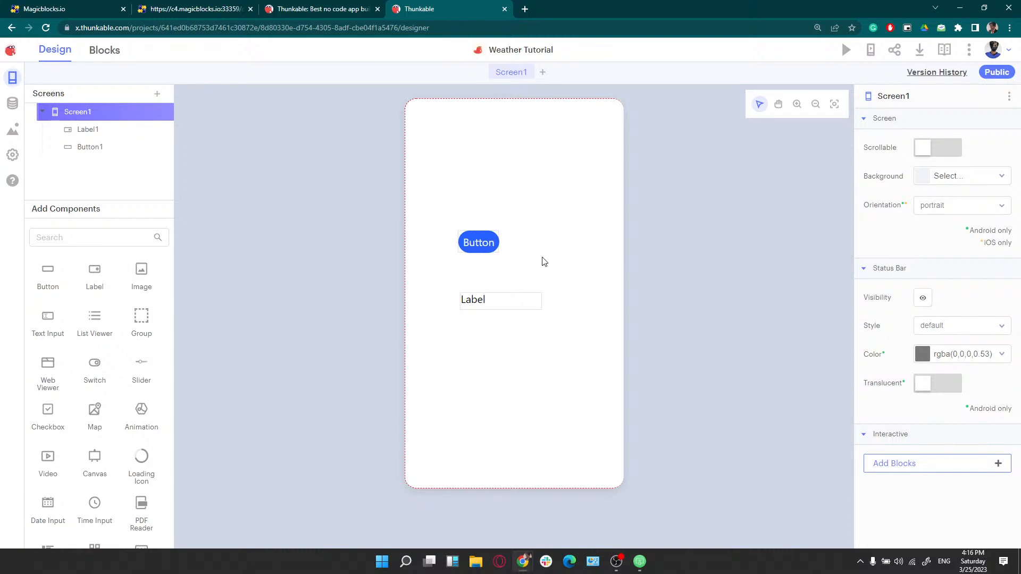
Bring up the AirDroid Pixel 7 mirror running Weather Tutorial and place it right of the canvas
mouse_move(641, 565)
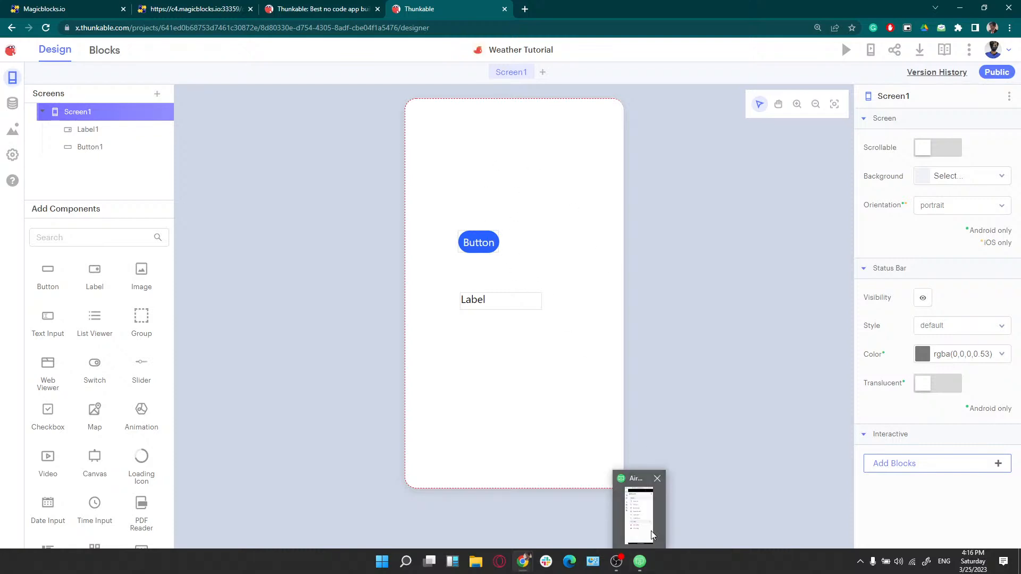
click(650, 531)
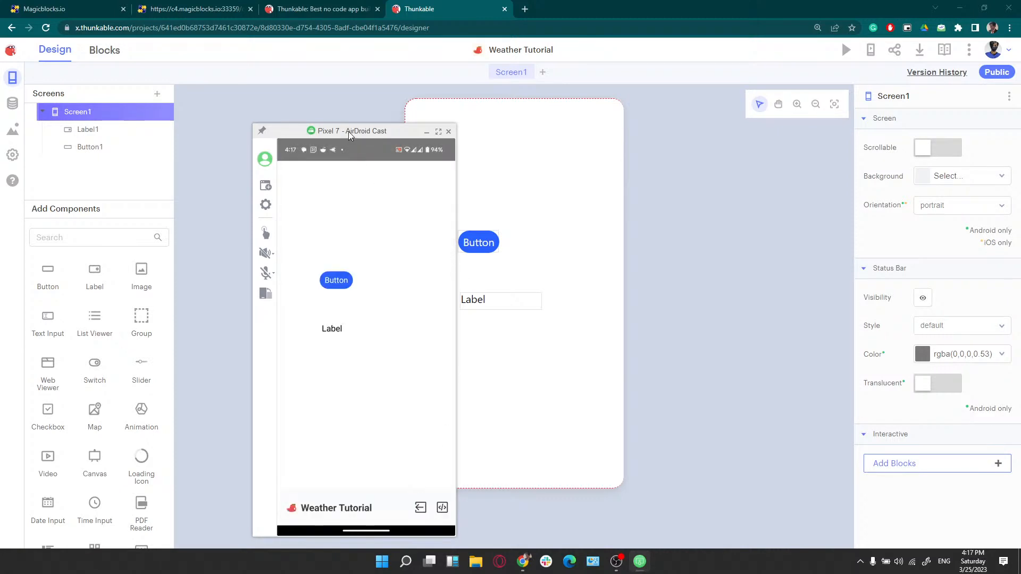
drag(348, 131, 769, 101)
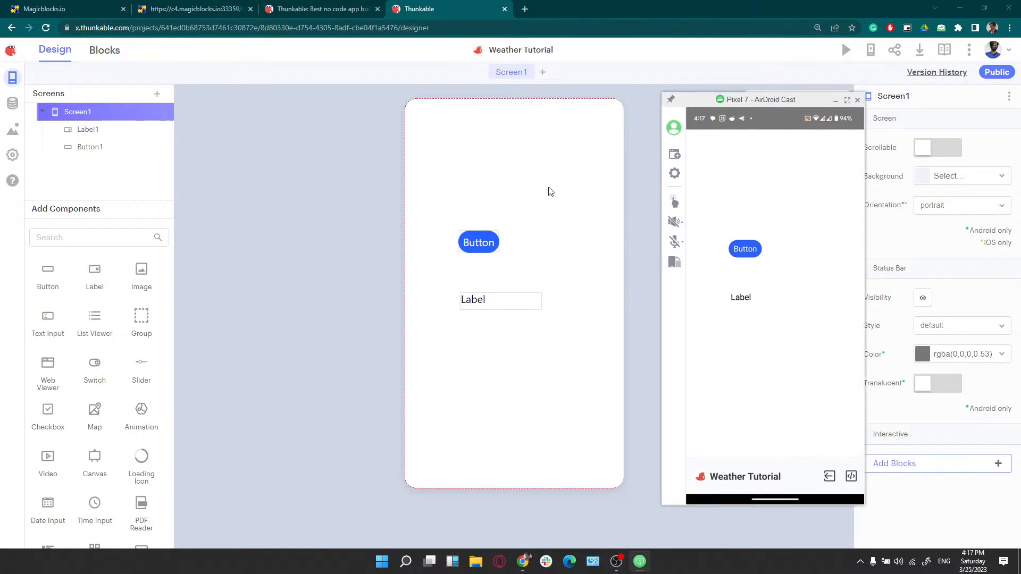
click(479, 302)
Change Label1's text to 'Test', verify it on the Pixel 7 mirror, then hide the mirror
double_click(909, 153)
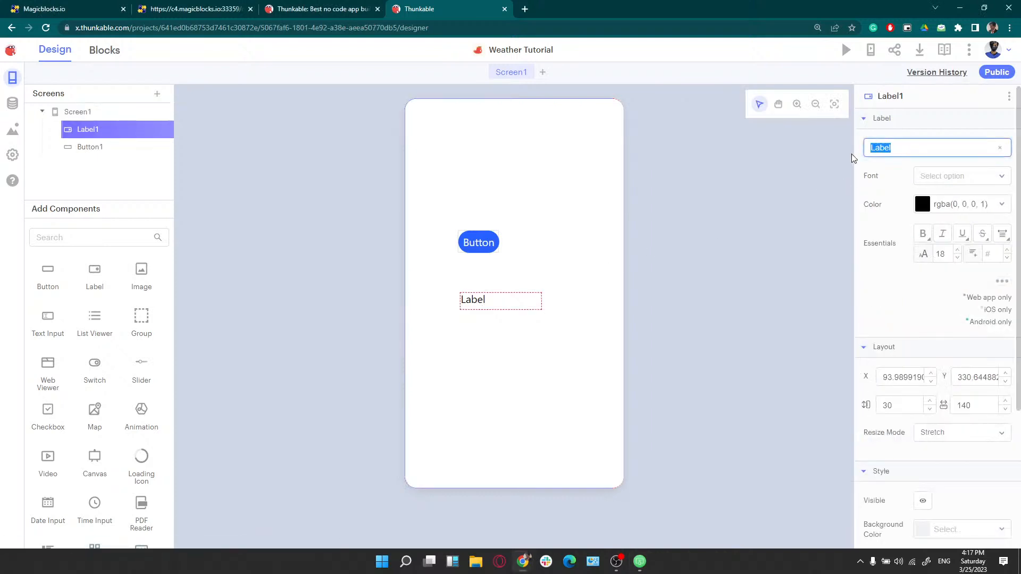
text(Test)
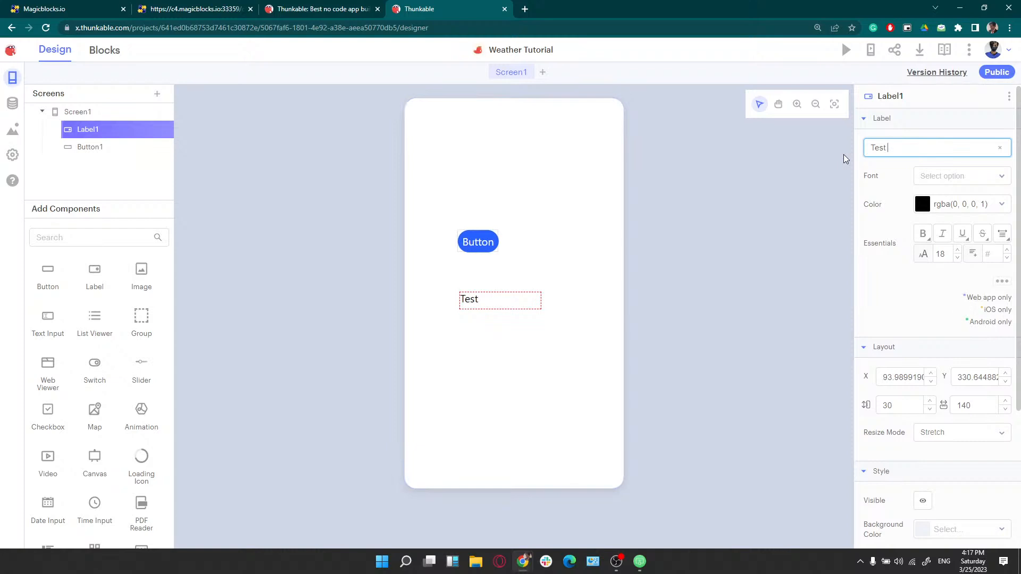
click(640, 562)
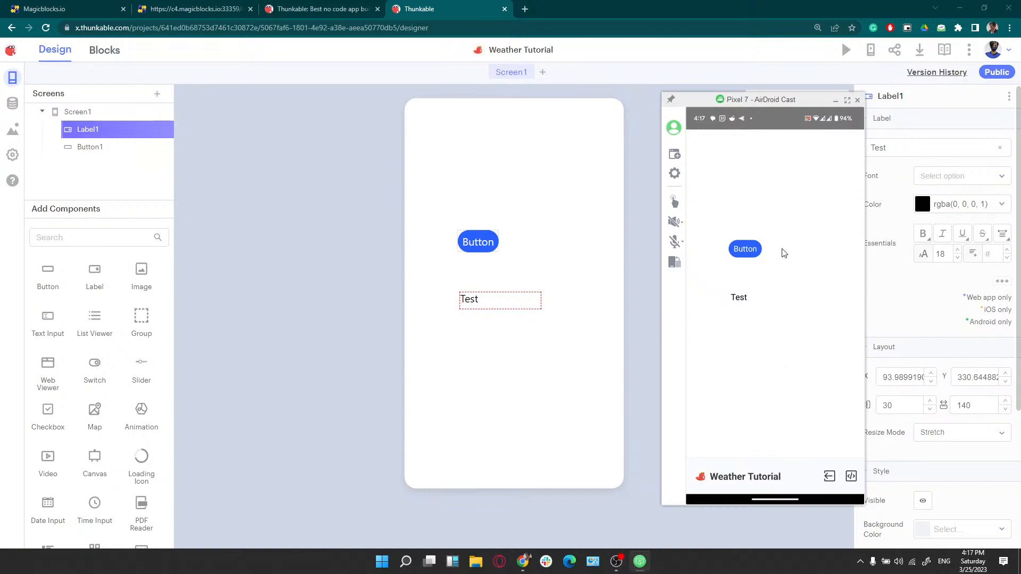
click(479, 296)
click(837, 100)
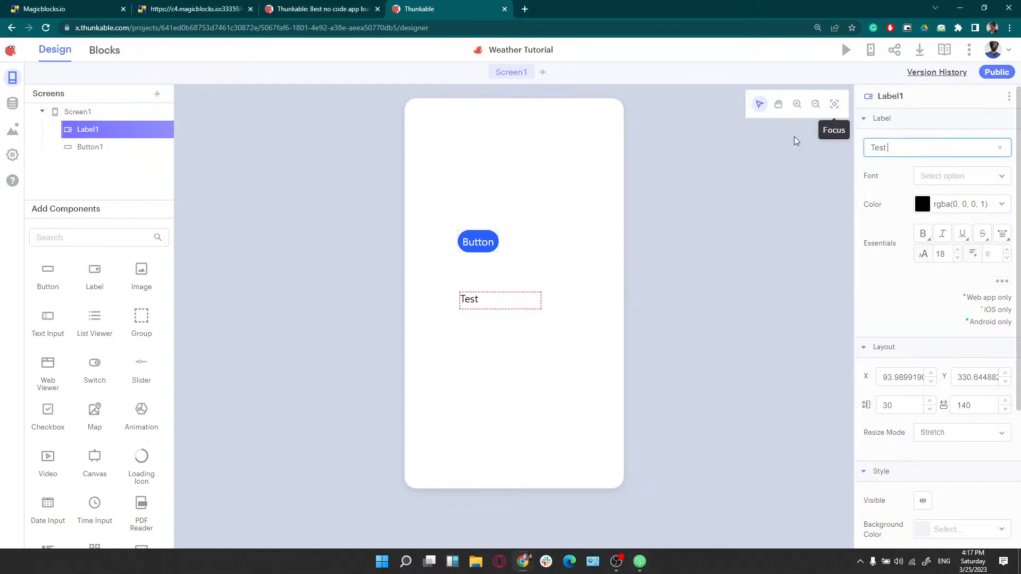
Select Button1 and drag it to centre it horizontally on Screen1
click(475, 248)
right_click(477, 245)
click(496, 222)
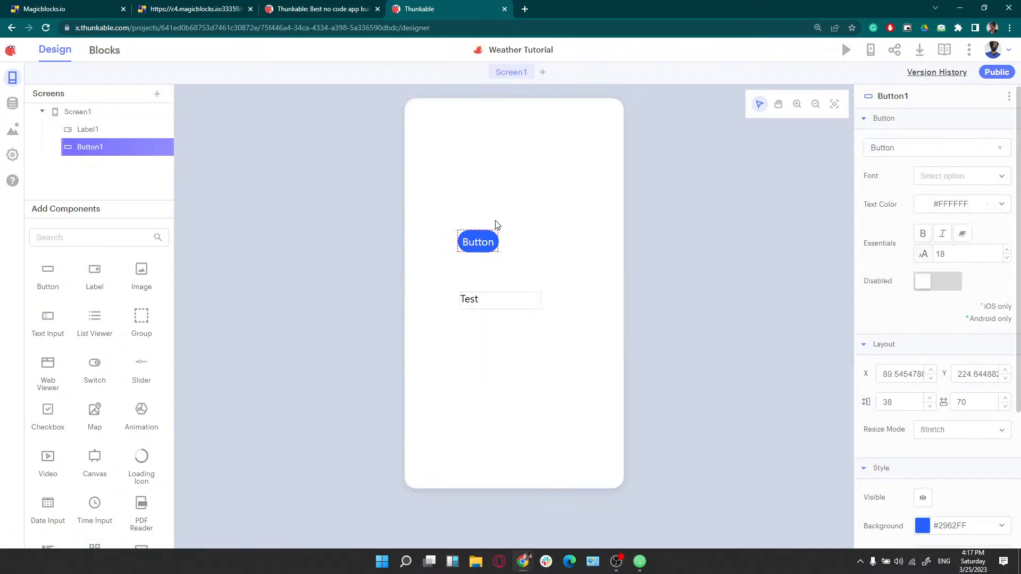
drag(502, 247, 520, 246)
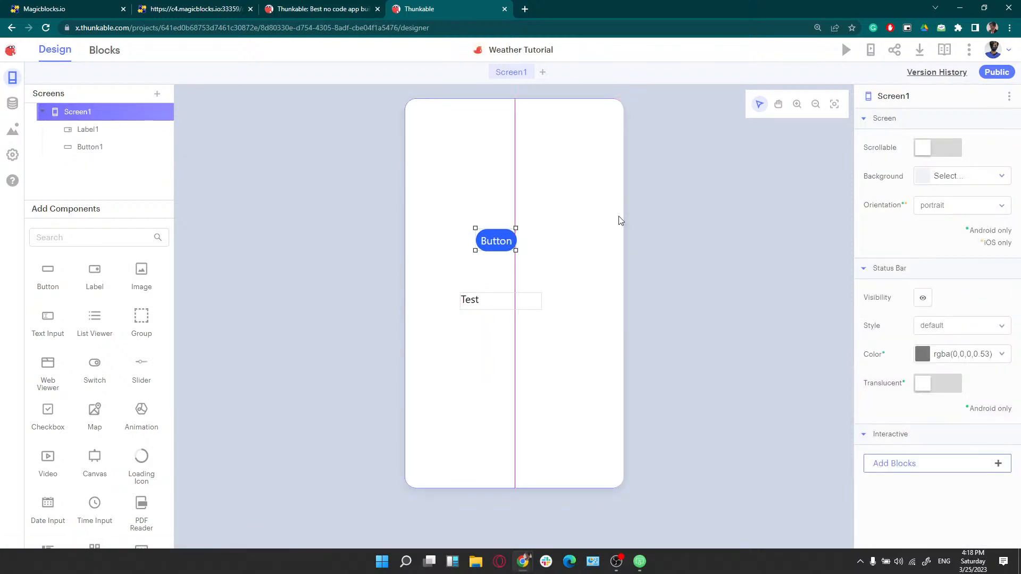
Delete Button1 through its three-dot menu and confirm, then select the Test label
click(1009, 97)
click(986, 175)
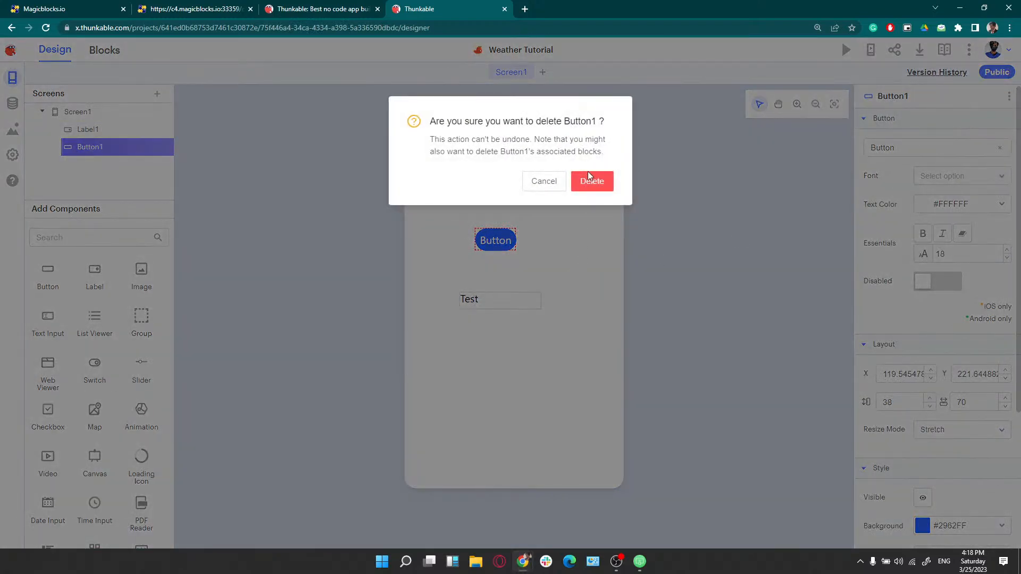
click(589, 178)
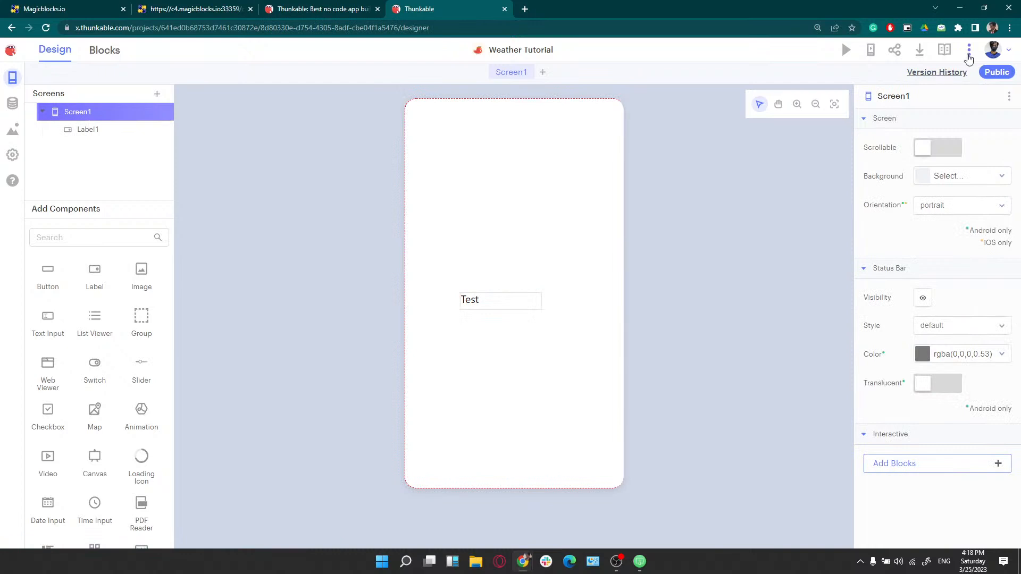
click(513, 305)
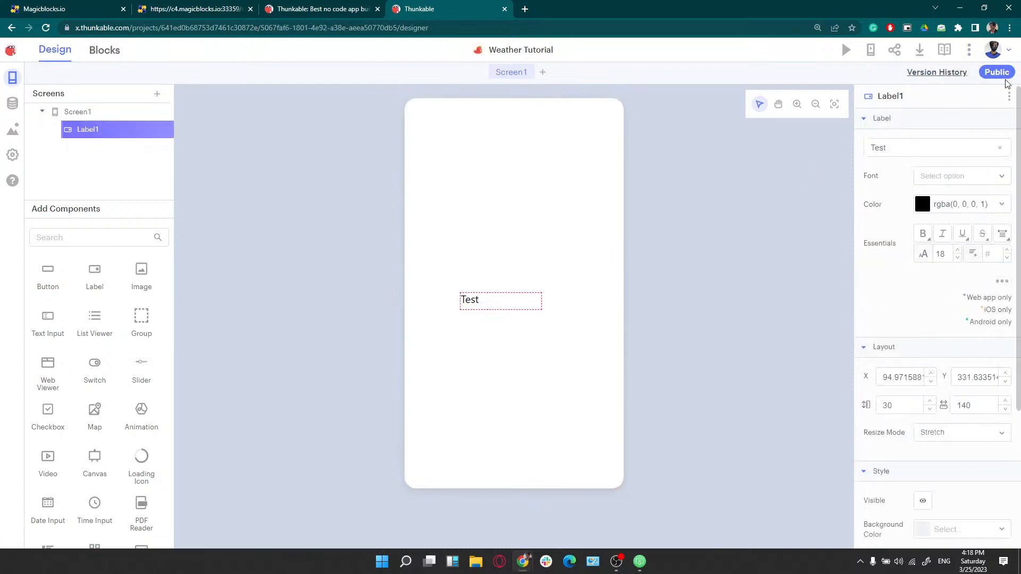
click(1009, 97)
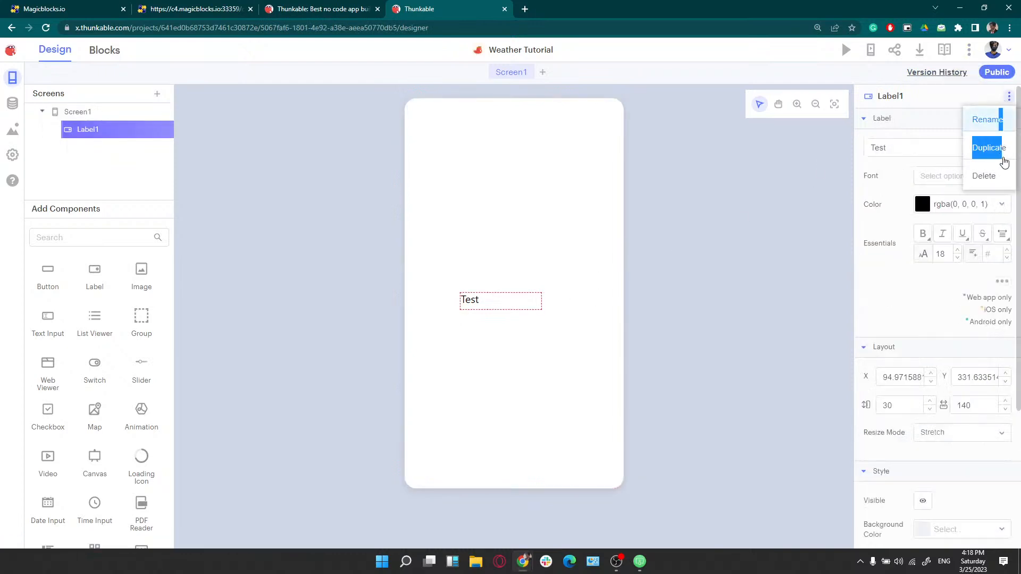
Delete Label1, then reload the page with F5 to restore it
click(987, 176)
click(590, 186)
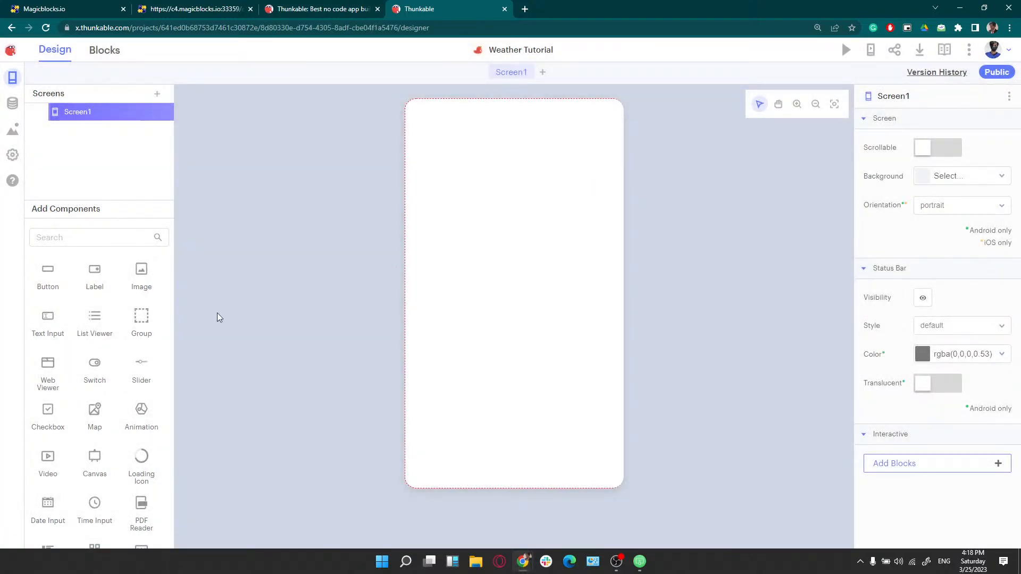
key(F5)
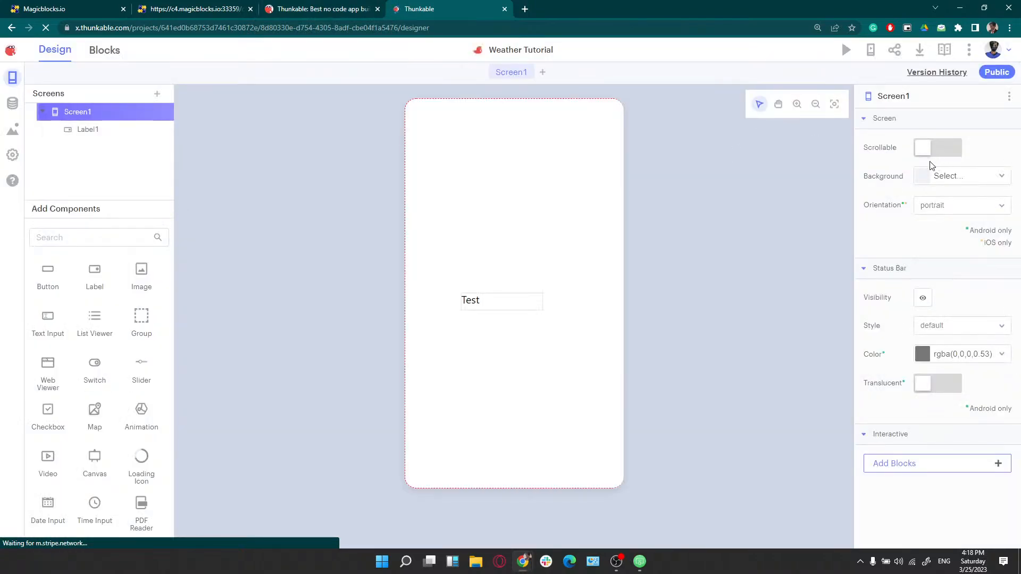
Drag the Test label up and left to X 76.97, Y 317.63
click(470, 301)
click(474, 302)
mouse_move(475, 302)
mouse_down()
mouse_move(479, 288)
mouse_move(463, 285)
mouse_move(466, 295)
mouse_up()
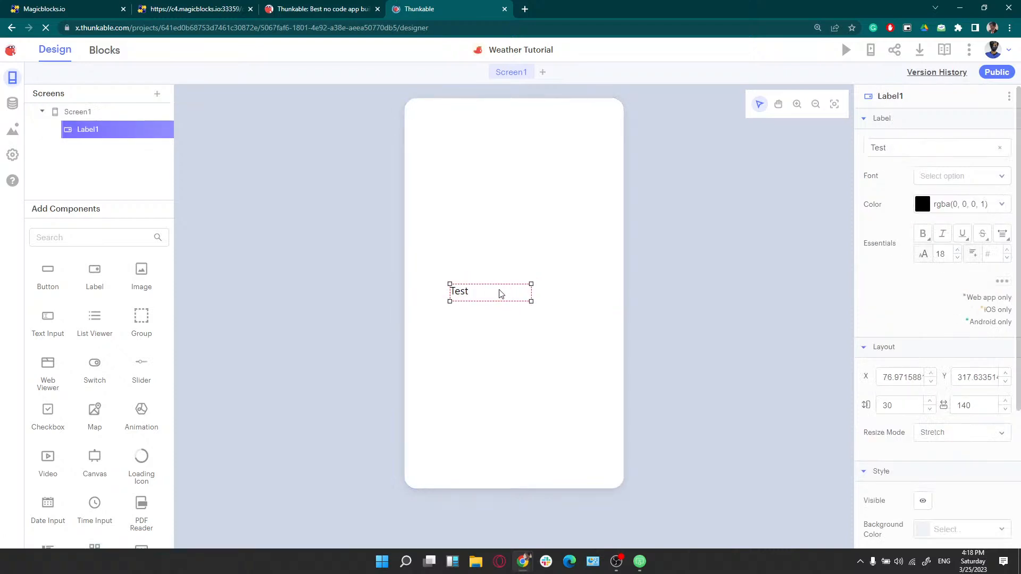
drag(922, 153, 878, 163)
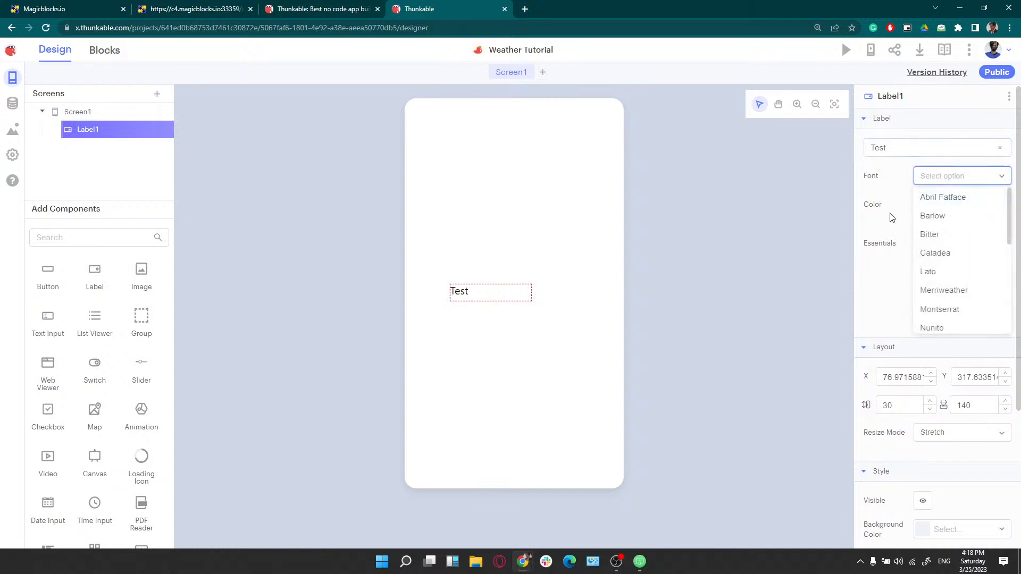
Toggle Bold and Italic on and off, leaving the Test label's text plain
click(923, 234)
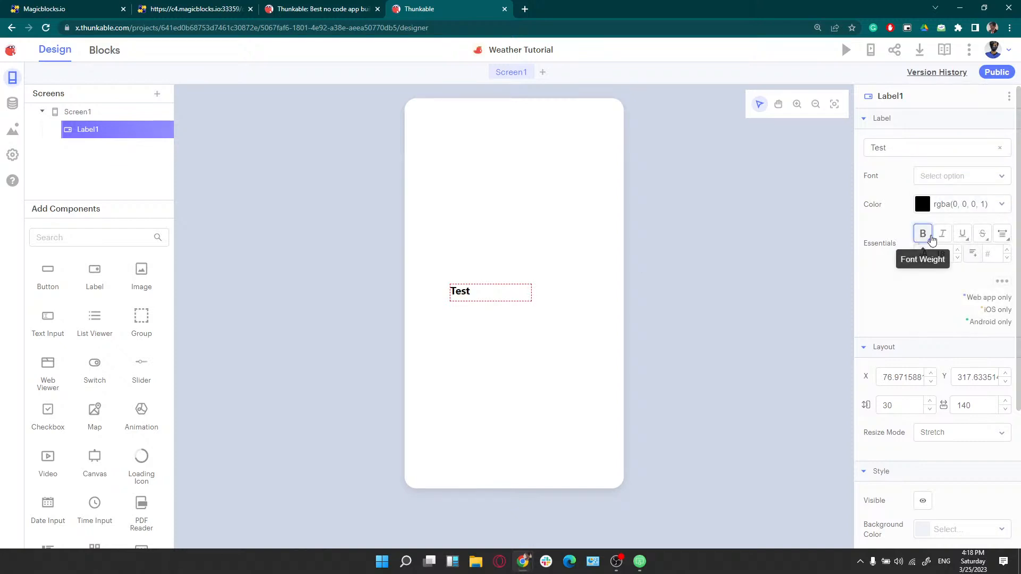
click(924, 235)
click(943, 234)
click(942, 237)
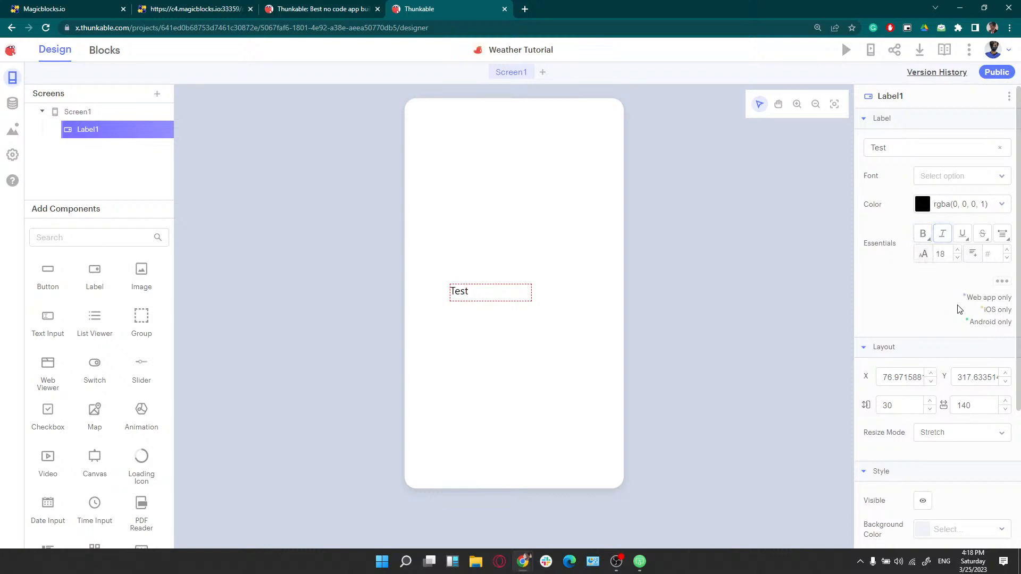
Move the Test label to X 130.97, Y 257.63 and resize it to 40 by 135
scroll(952, 342, down, 3)
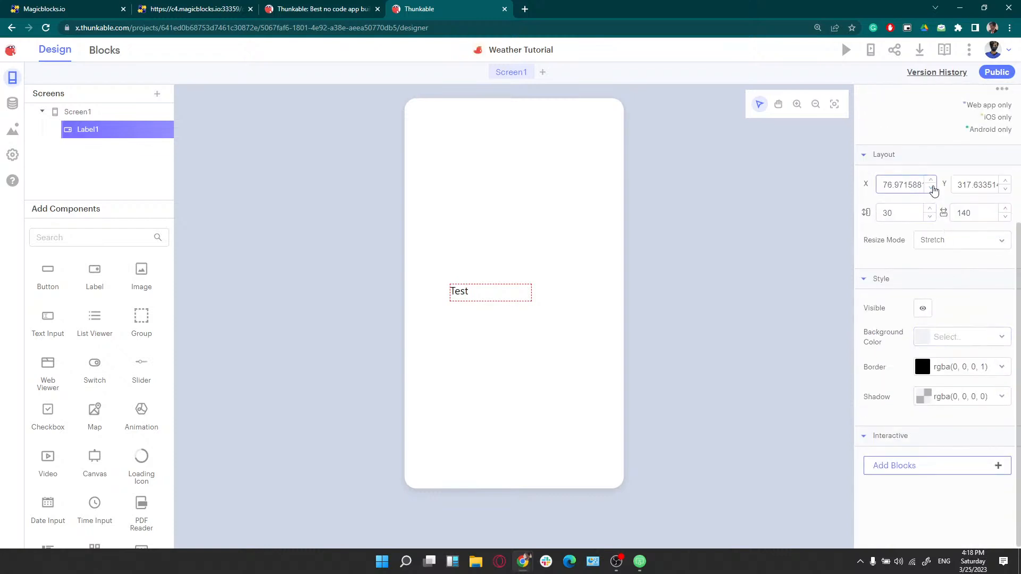
click(931, 188)
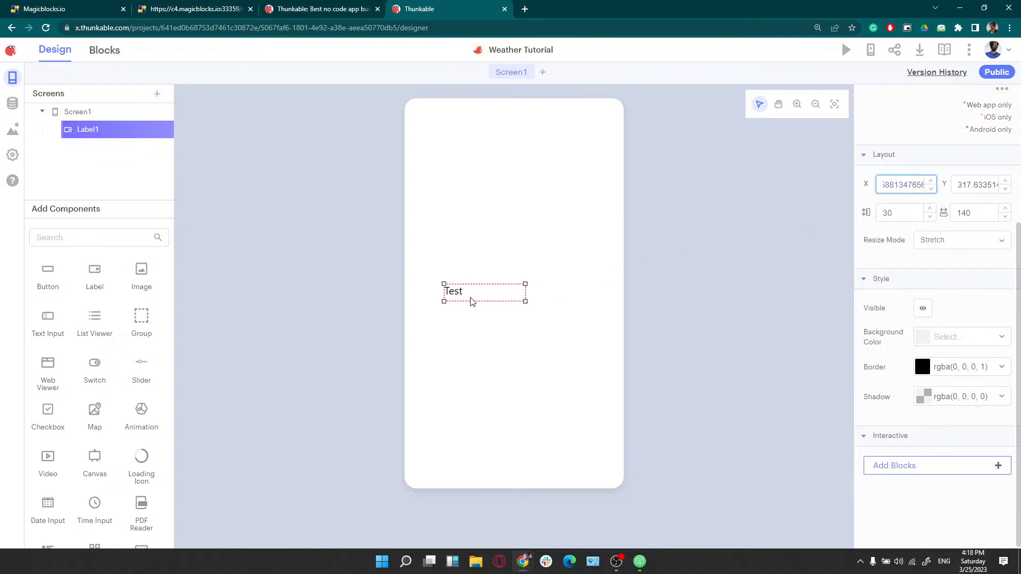
drag(472, 298, 486, 264)
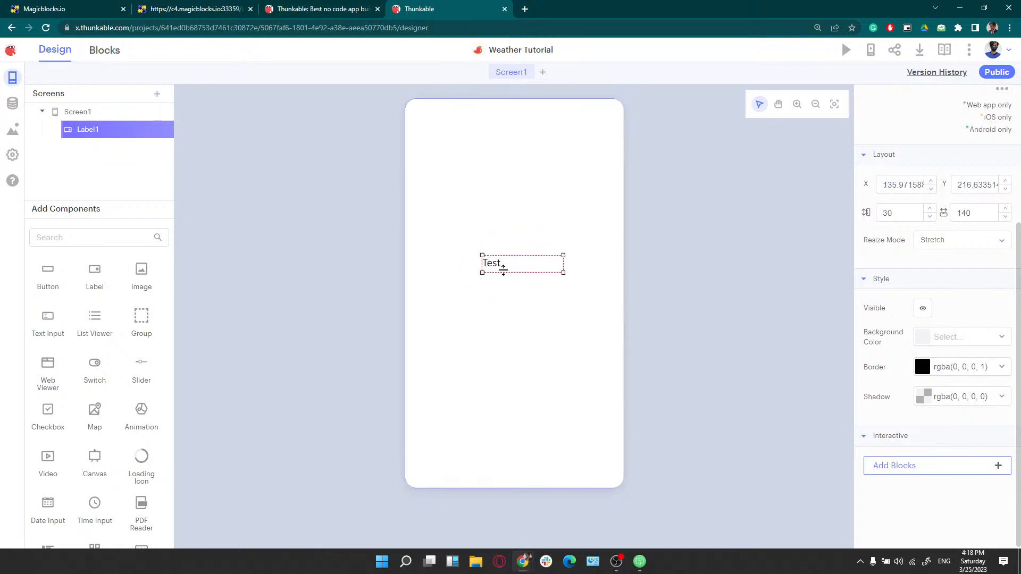
click(904, 190)
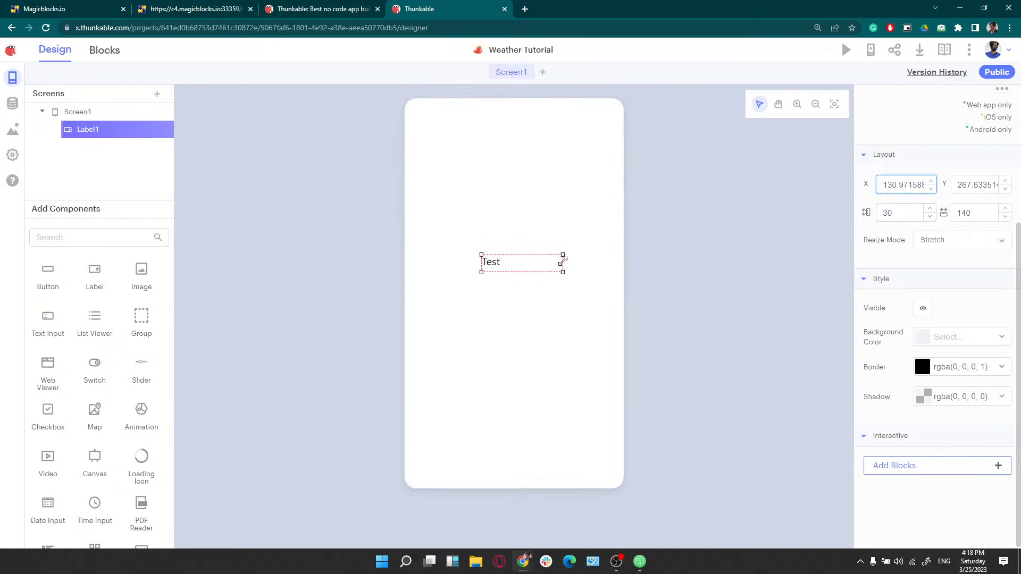
mouse_move(561, 255)
mouse_down()
mouse_move(600, 223)
mouse_move(562, 251)
mouse_up()
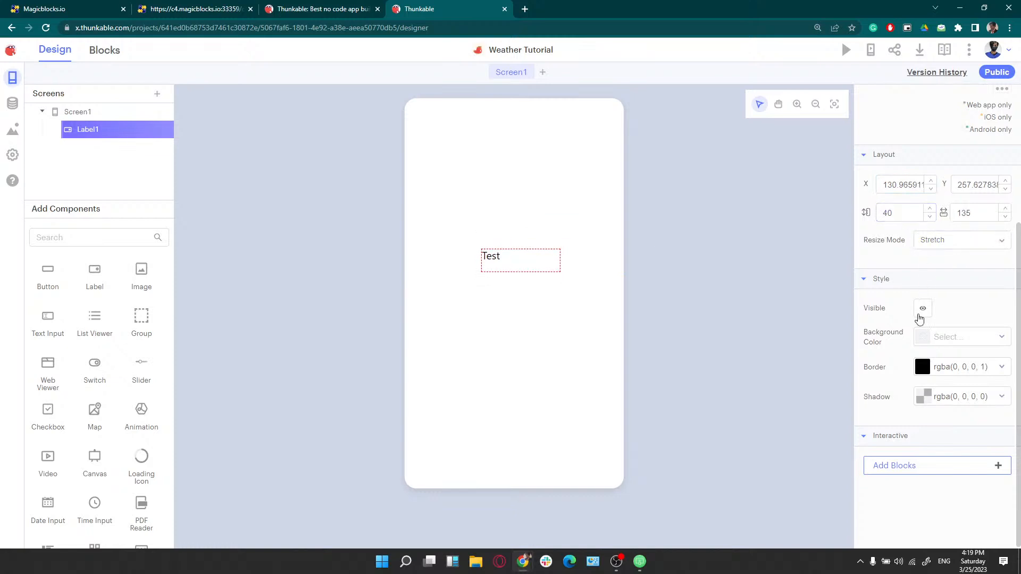
Toggle the Test label's visibility off and on, then drag it to X 121.97, Y 249.63
click(924, 310)
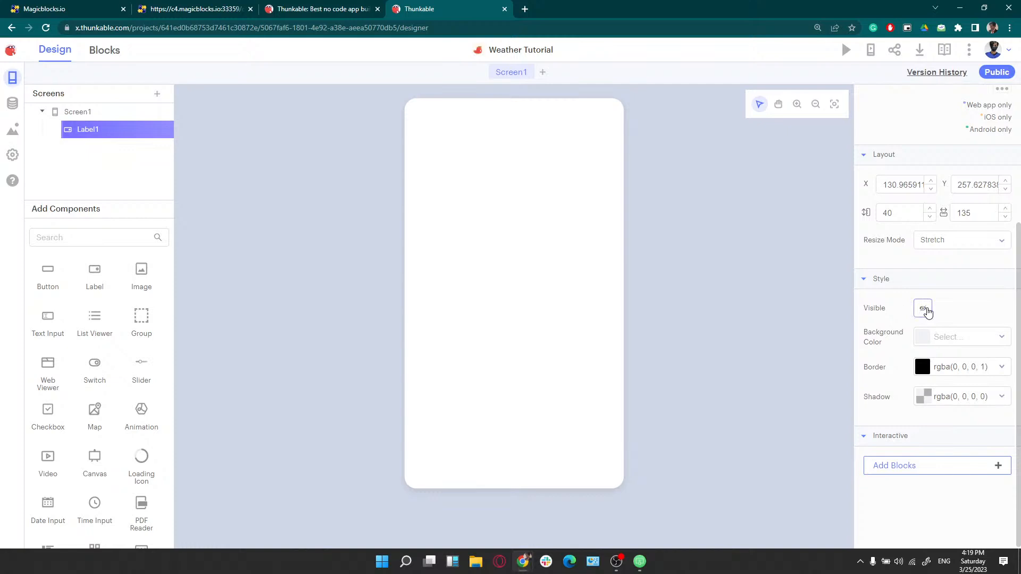
click(925, 310)
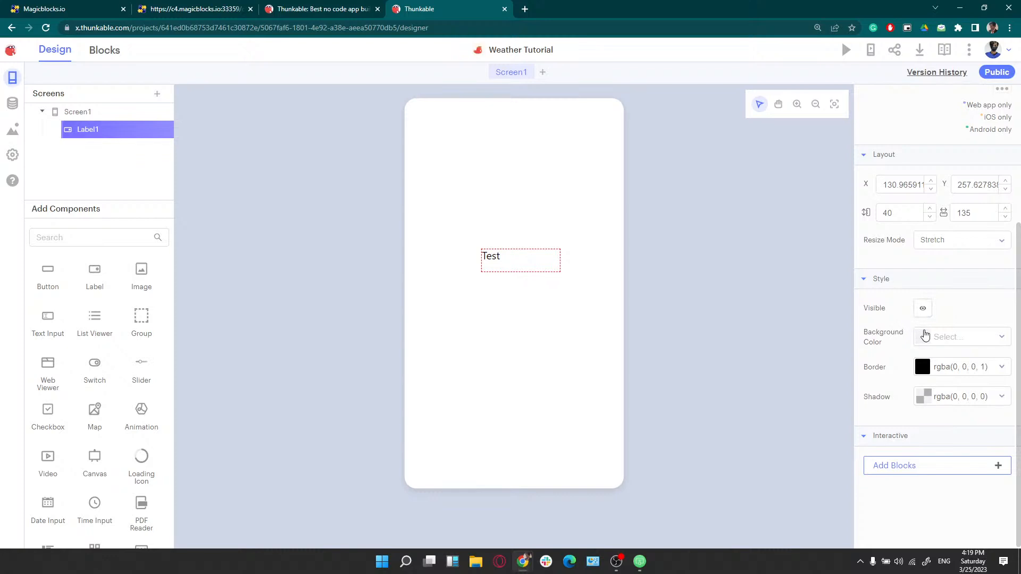
drag(484, 252, 413, 210)
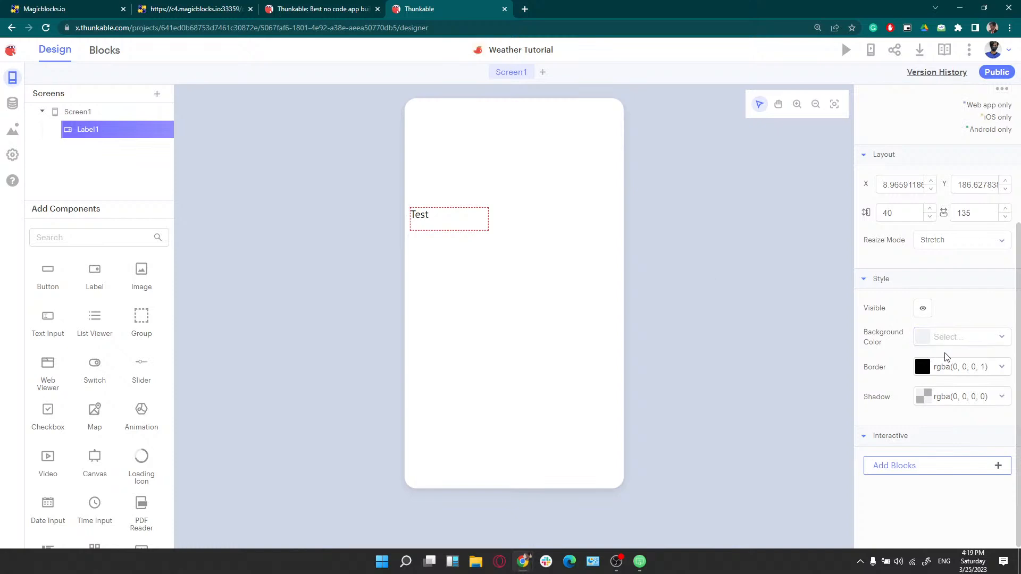
drag(451, 236, 517, 273)
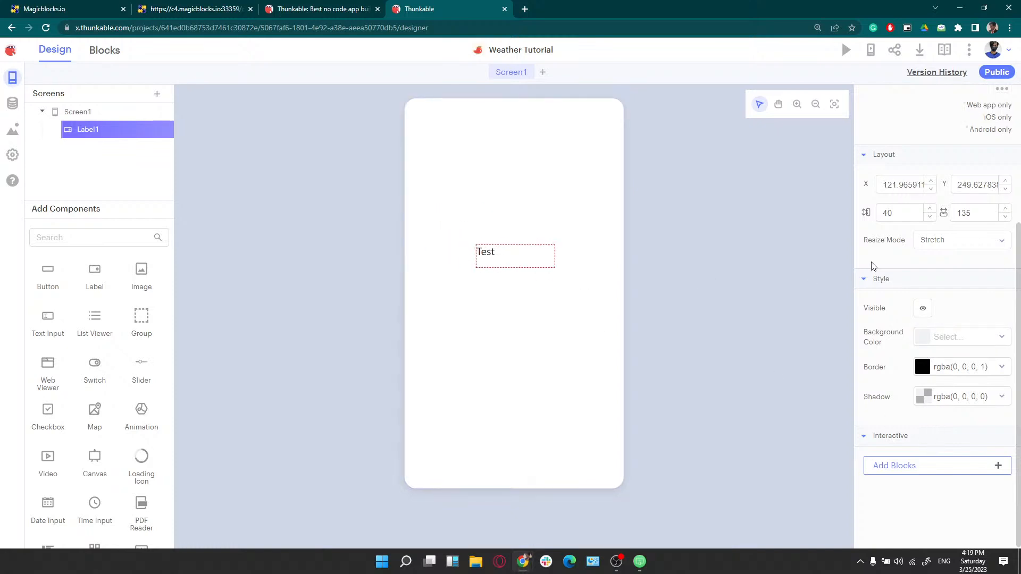
scroll(916, 306, up, 4)
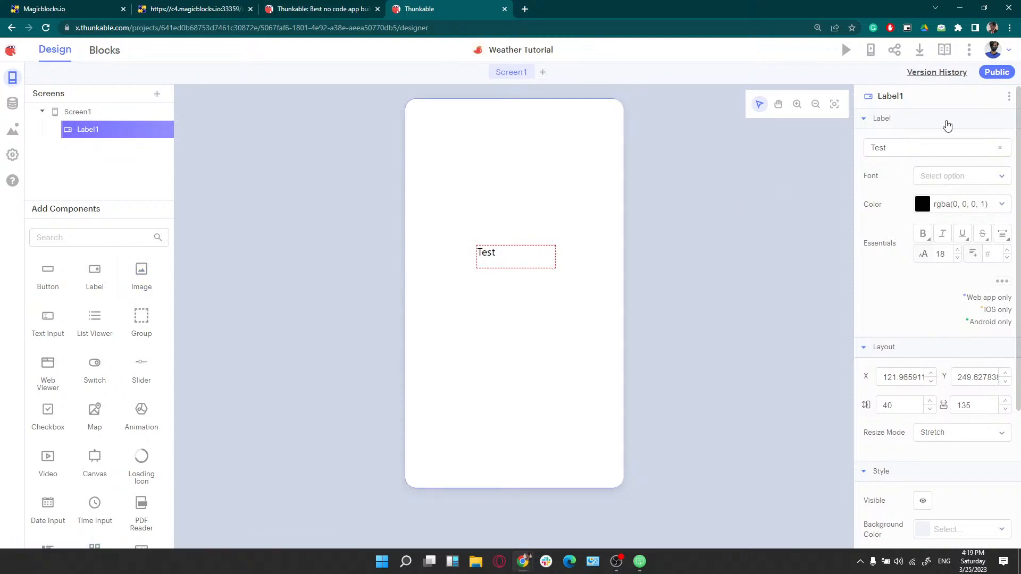
Delete Label1 from its three-dot menu and confirm the deletion
click(1009, 96)
click(982, 176)
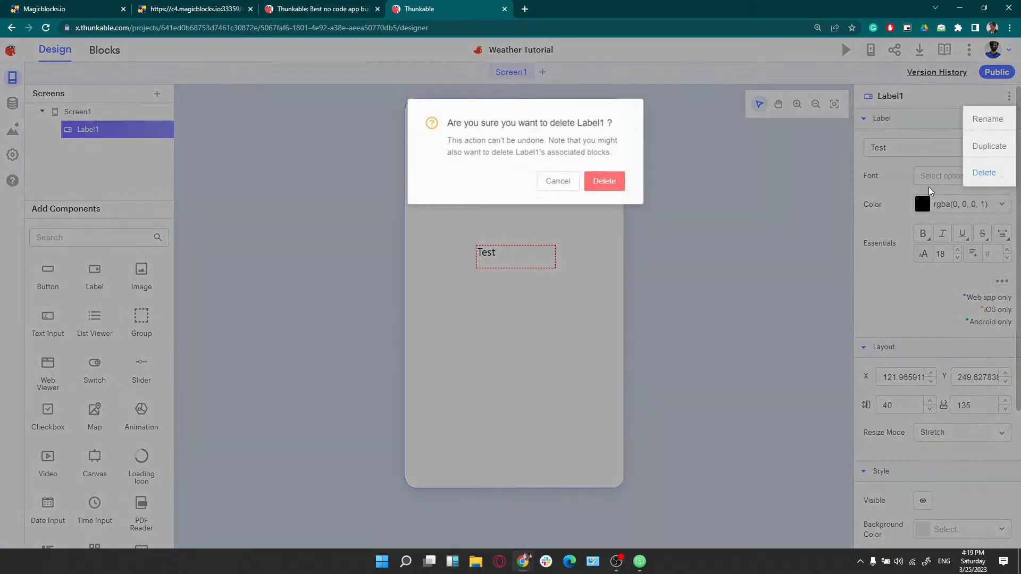
click(587, 180)
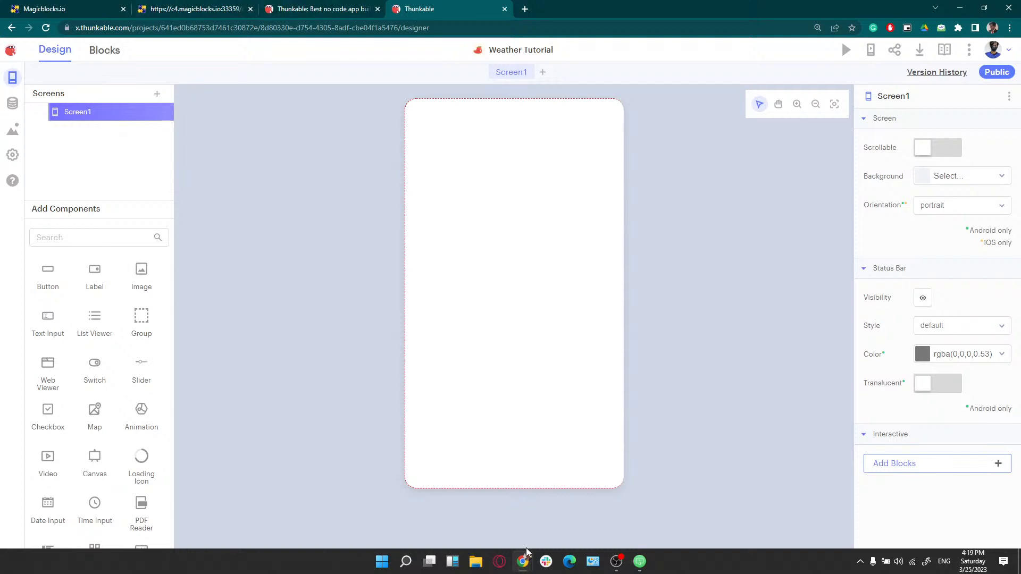
Switch to the Canva Workshop presentation and advance two slides to 'STEP 2 UI Design'
mouse_move(524, 565)
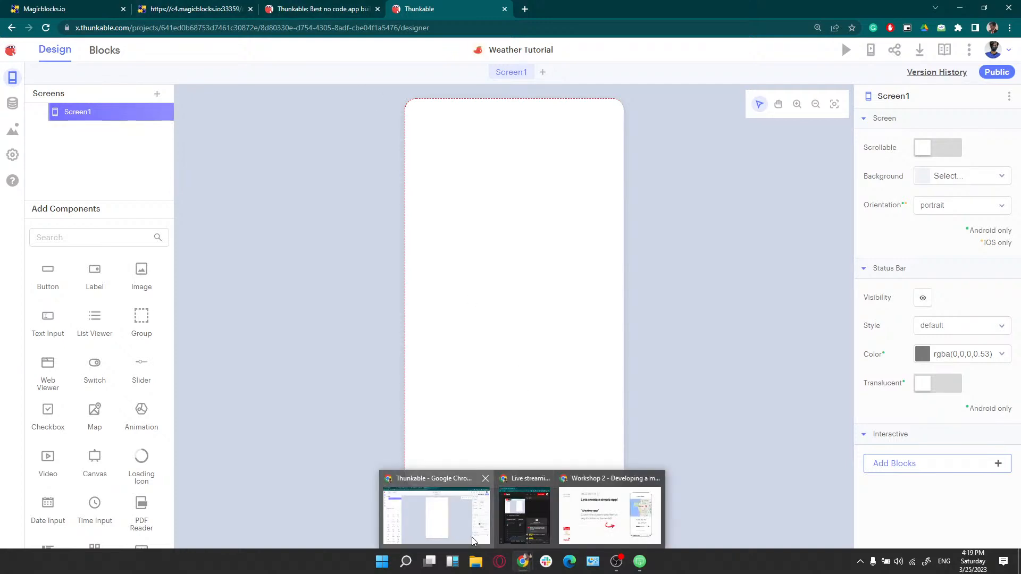
click(610, 515)
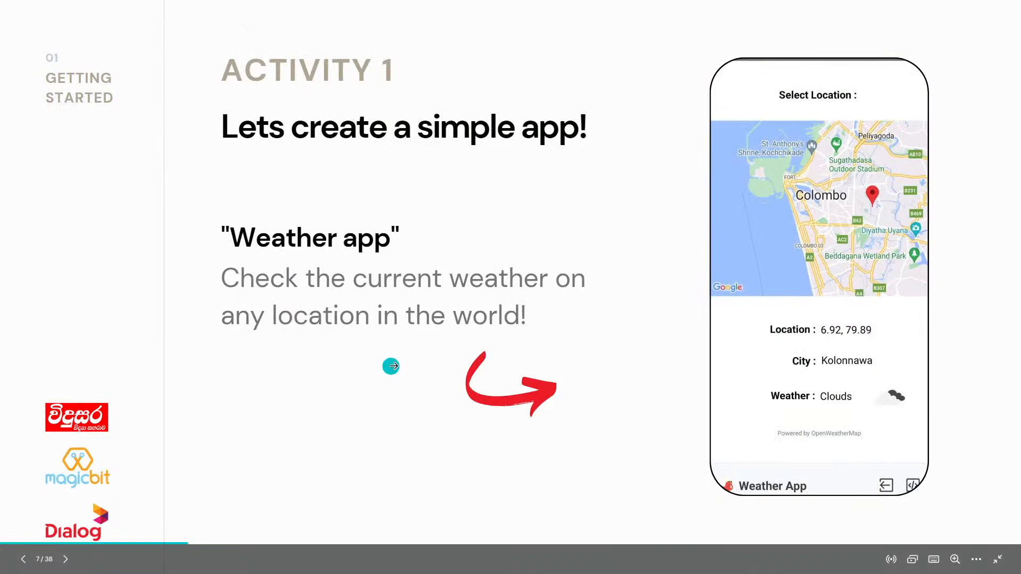
click(682, 332)
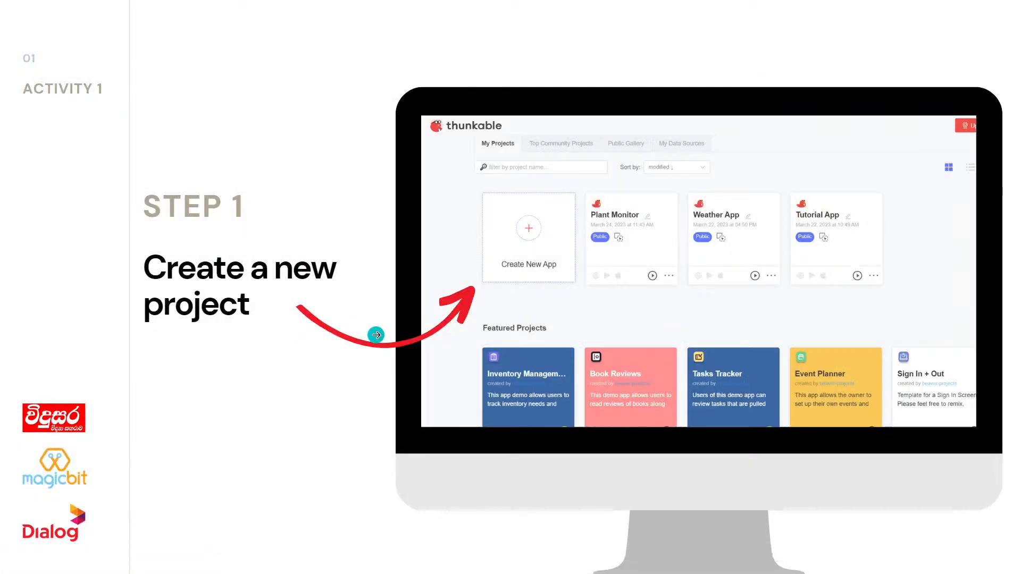
click(742, 333)
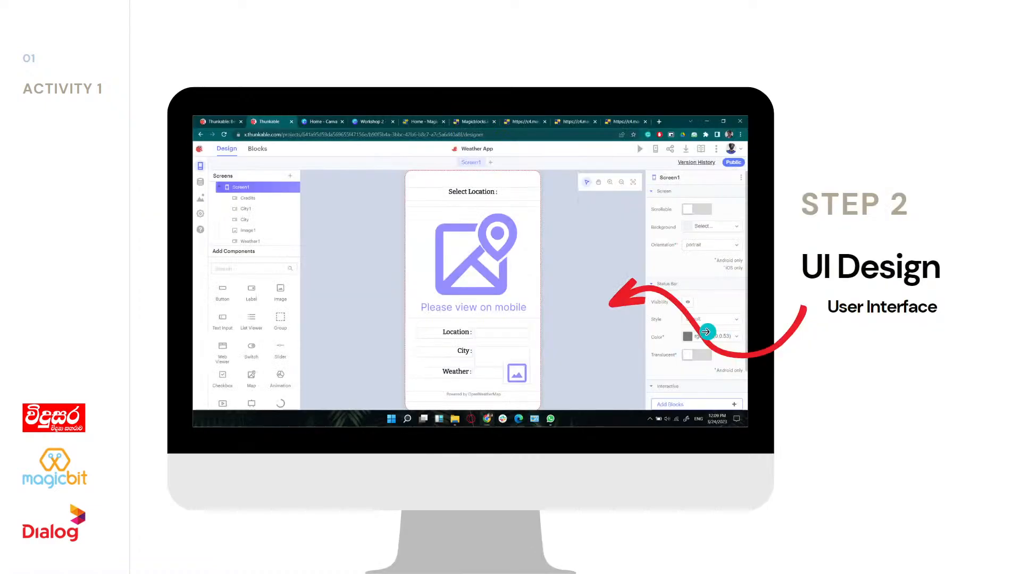
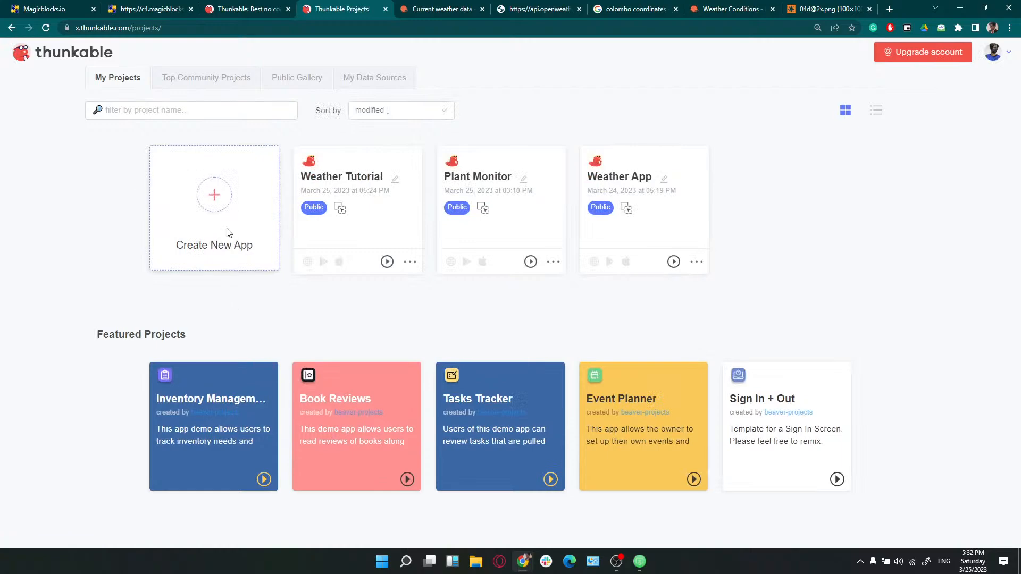
Start a new app and name it 'Plant Monitor Tutorial'
click(227, 229)
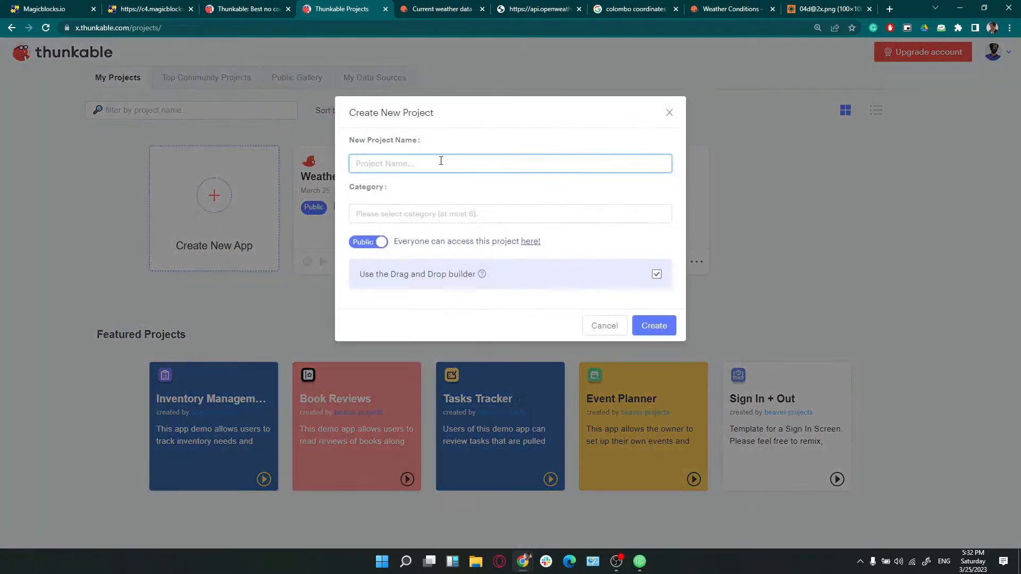
text(Plant Monitor Tutorial)
click(654, 326)
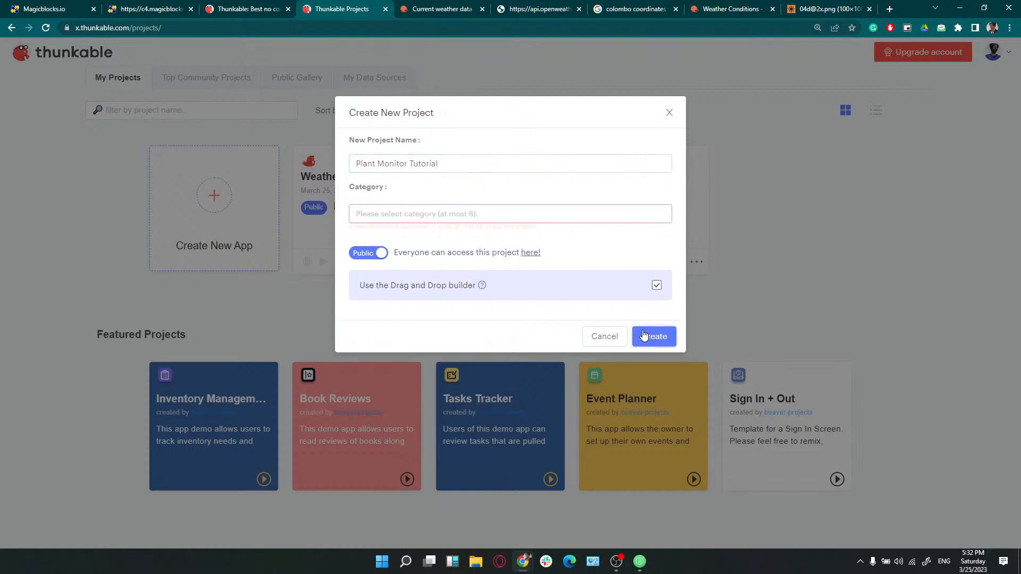
Set the category to Education and create the public Drag and Drop project
click(499, 218)
scroll(477, 315, down, 3)
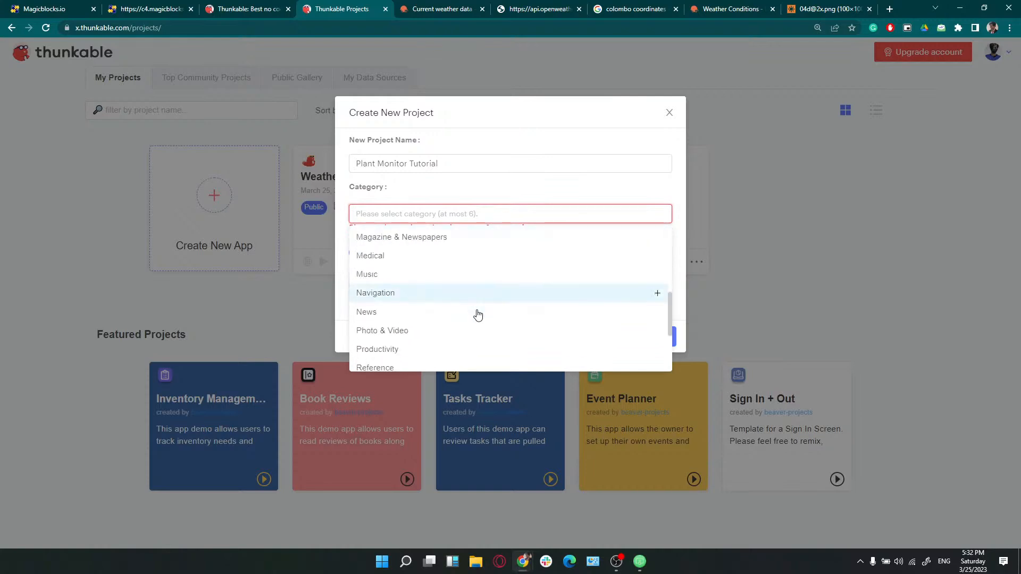
scroll(477, 315, down, 2)
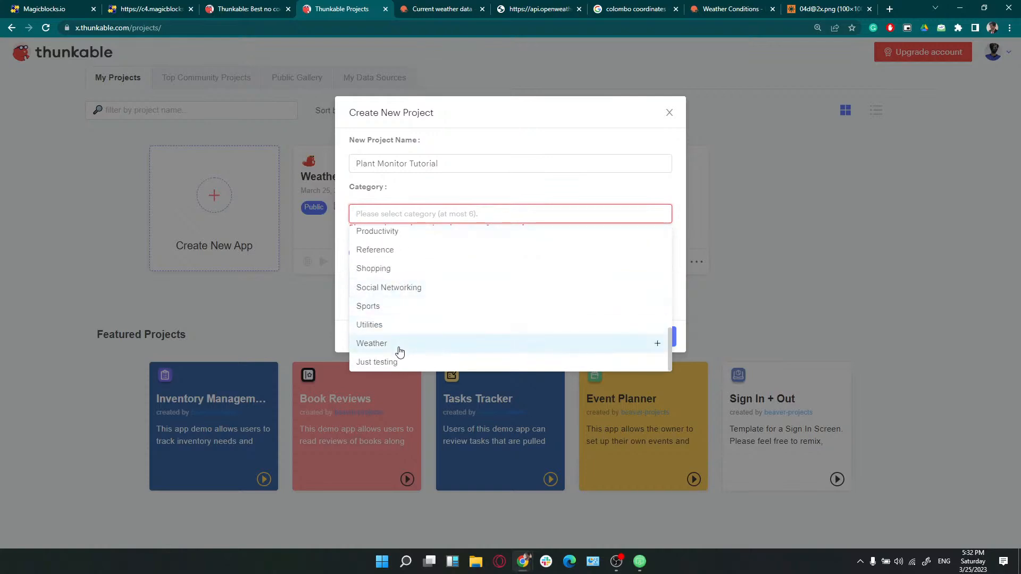
scroll(405, 275, up, 3)
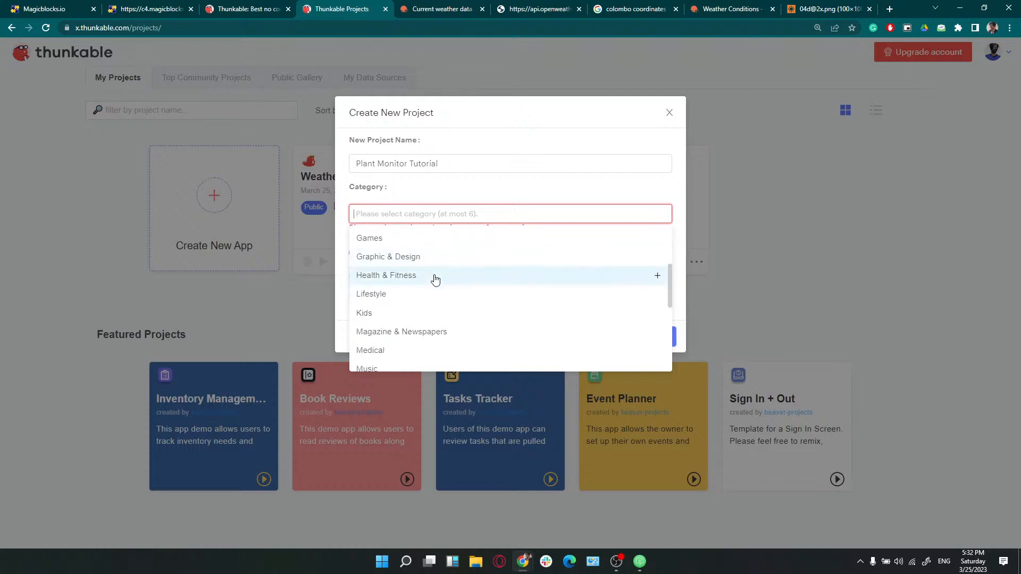
scroll(434, 278, up, 3)
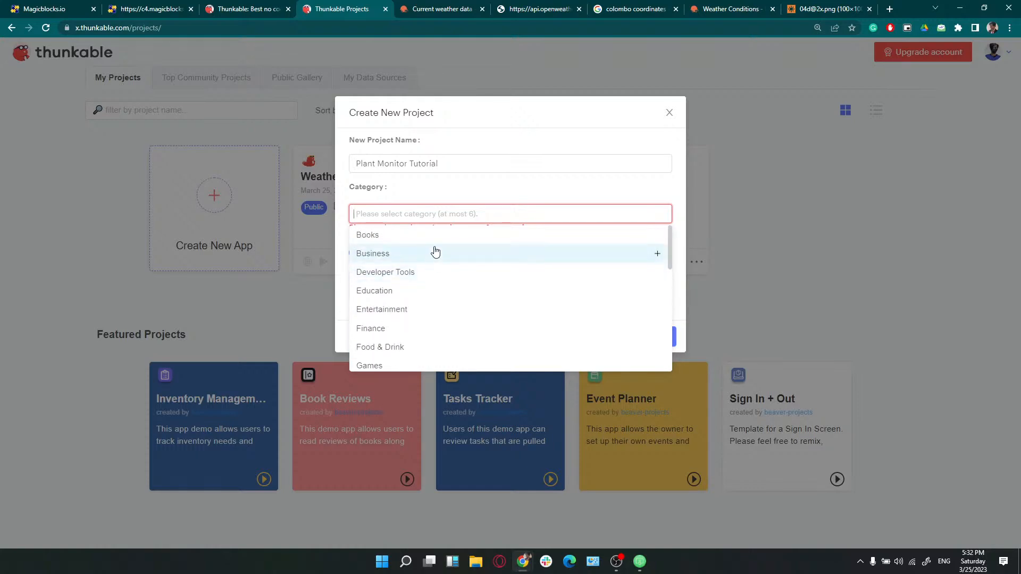
click(439, 298)
click(483, 210)
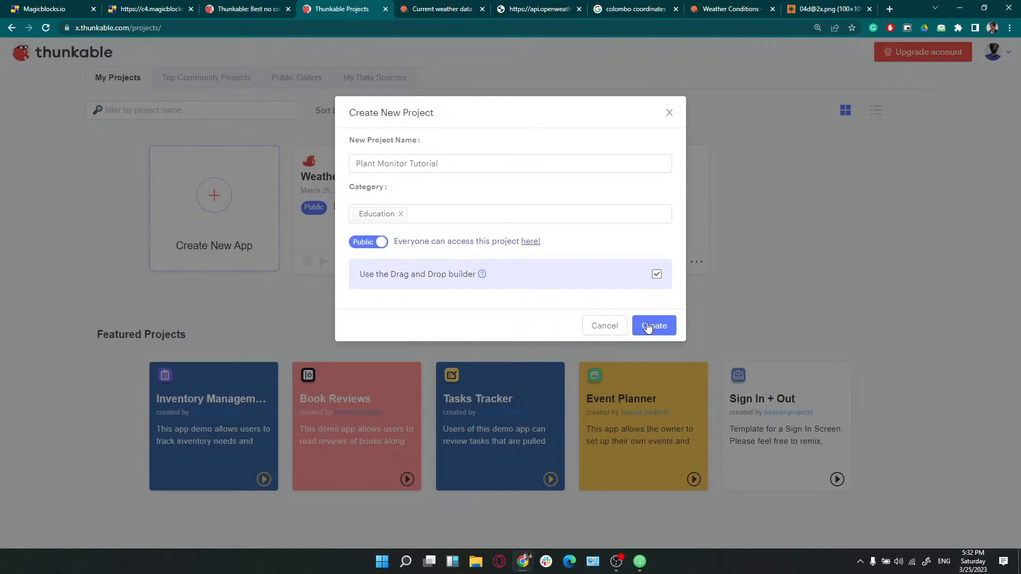
drag(363, 279, 615, 281)
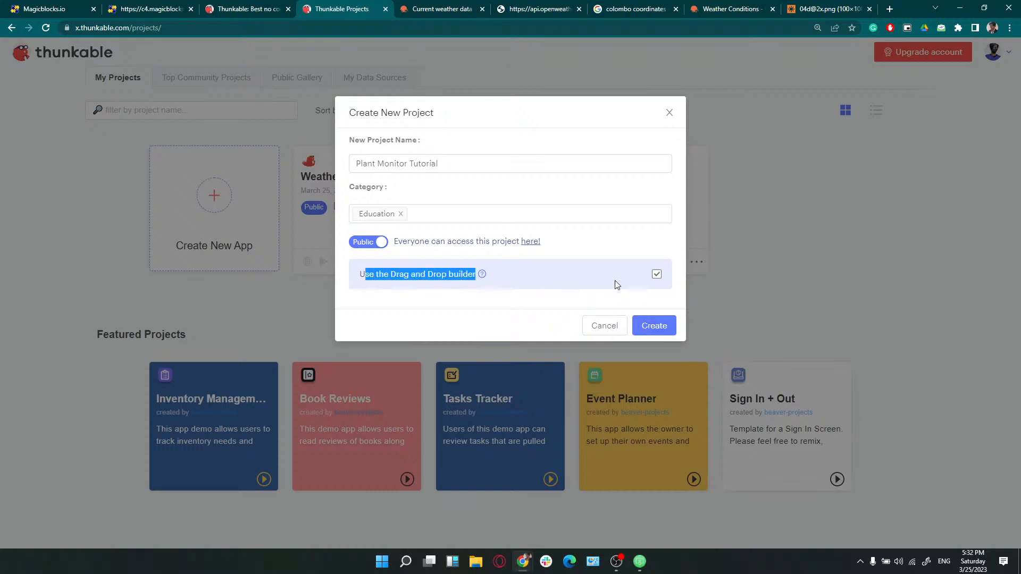
click(631, 280)
click(664, 327)
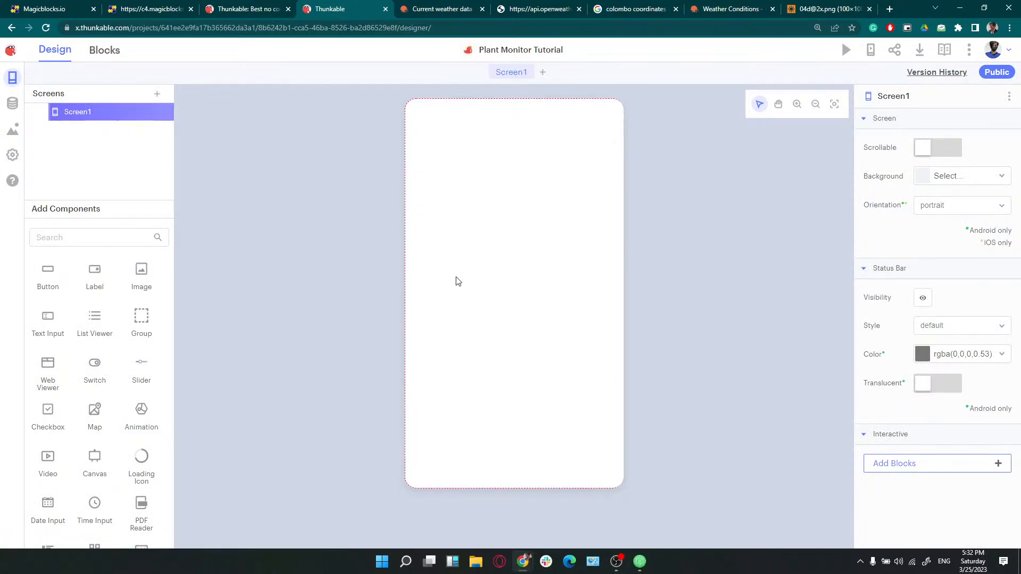
Rename Screen1 to 'Home Screen'
click(143, 112)
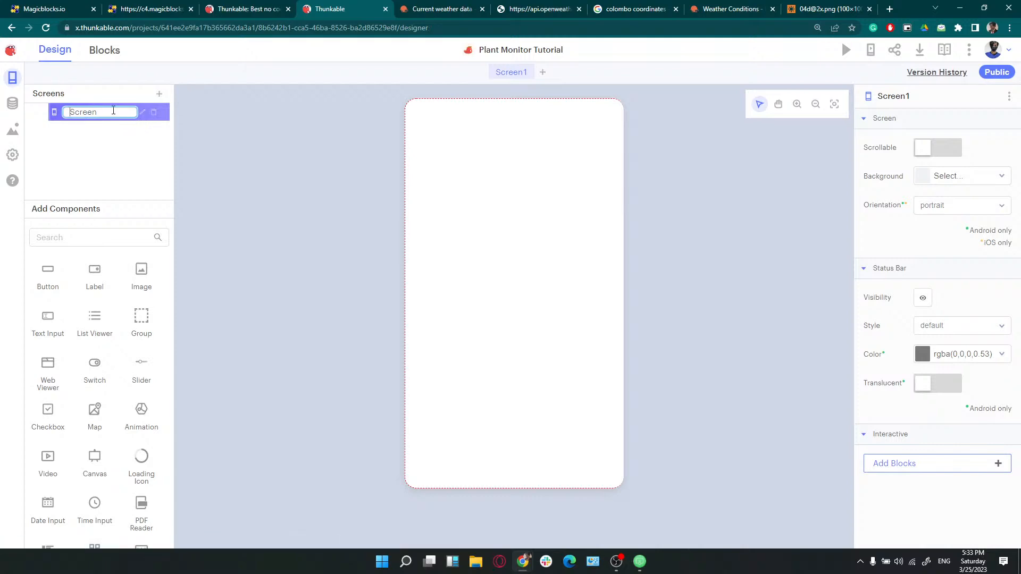
text(Home Screen)
key(Return)
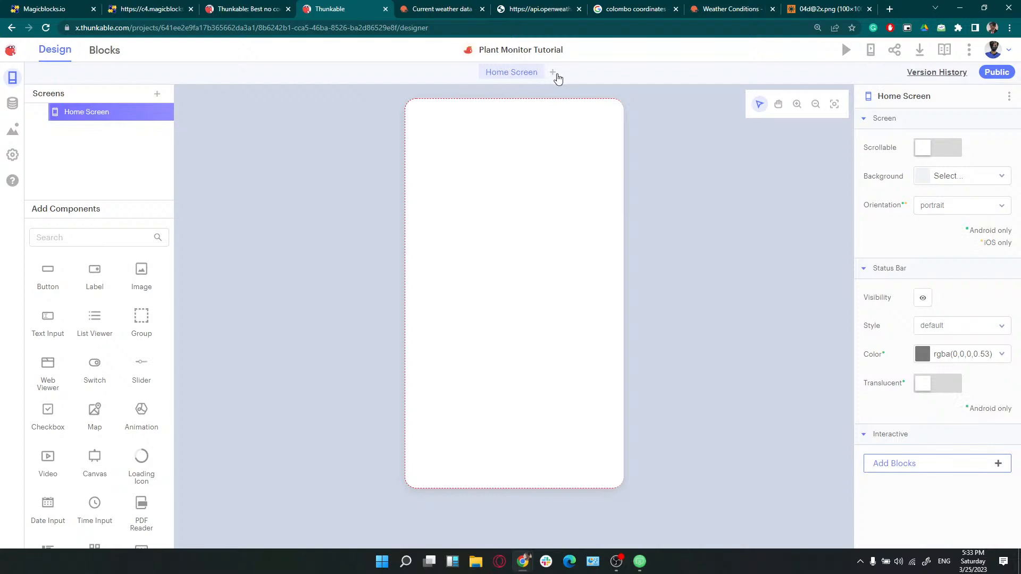
Add a second screen named 'Cactus Screen', then return to Home Screen
click(553, 73)
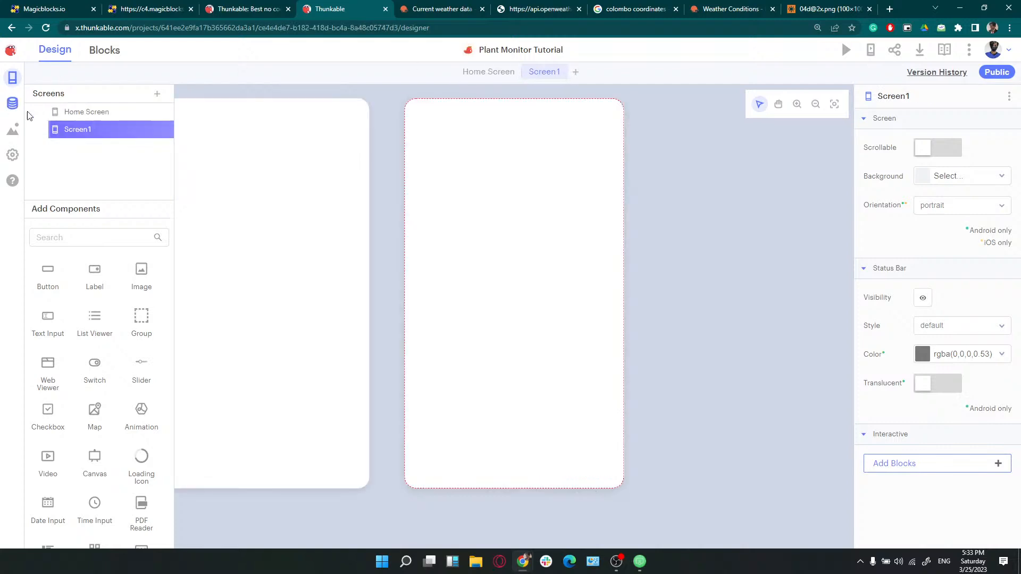
click(141, 131)
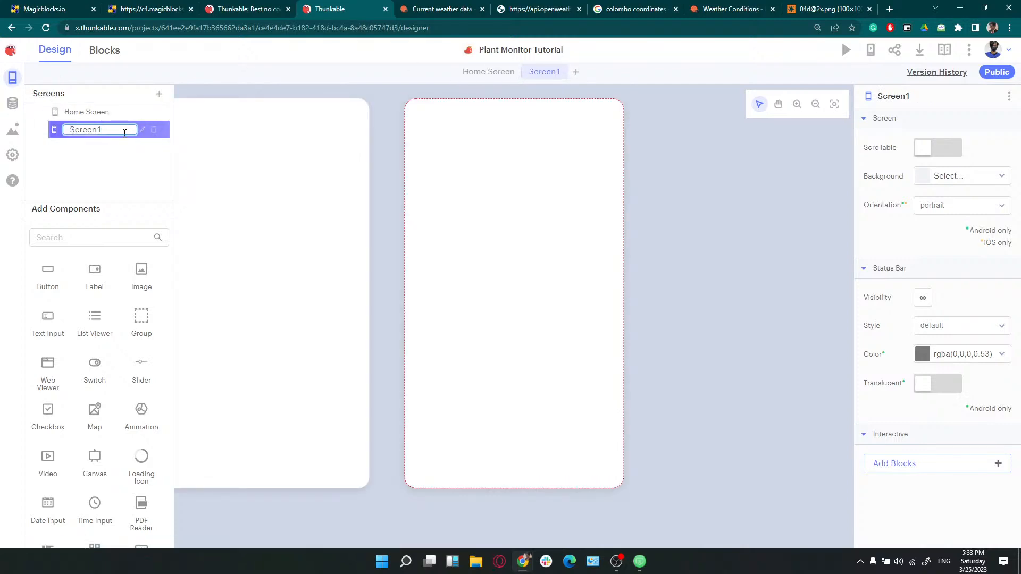
key(BackSpace)
key(BackSpace)
key(BackSpace)
key(BackSpace)
key(BackSpace)
key(BackSpace)
text(C)
click(233, 257)
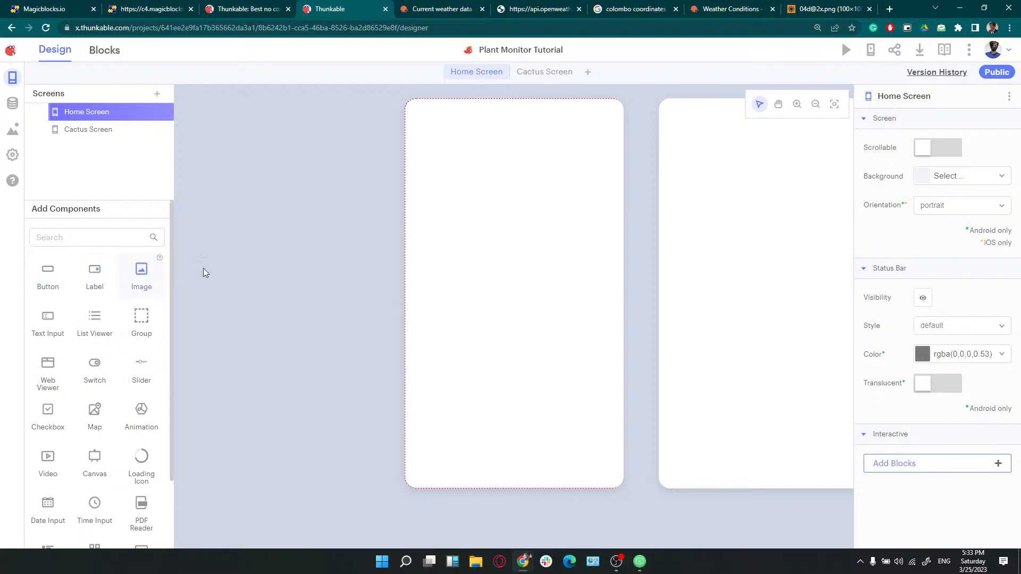
Place a full-width label at the top of Home Screen reading 'Plant Monitor'
drag(94, 272, 423, 139)
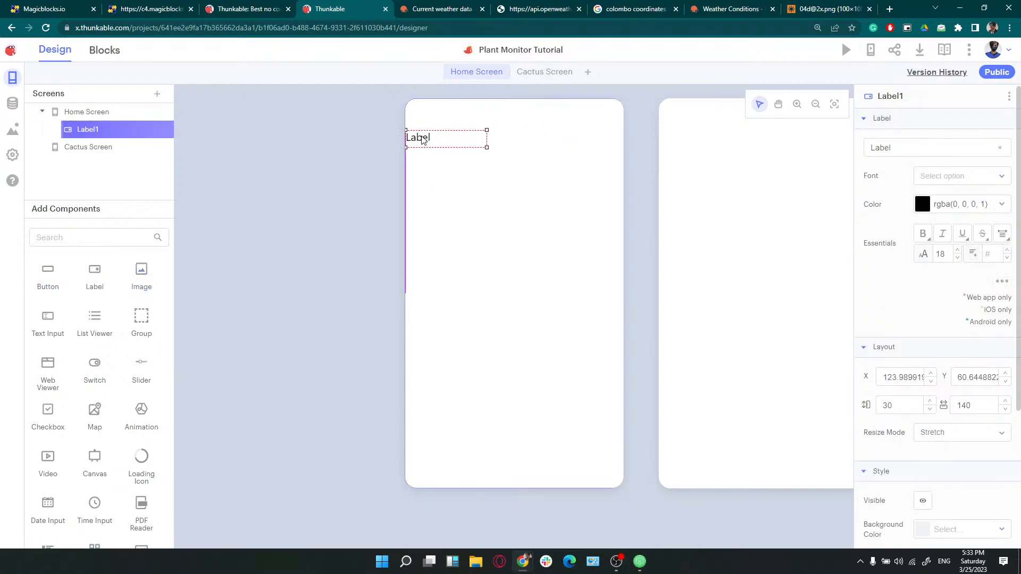
drag(486, 139, 636, 153)
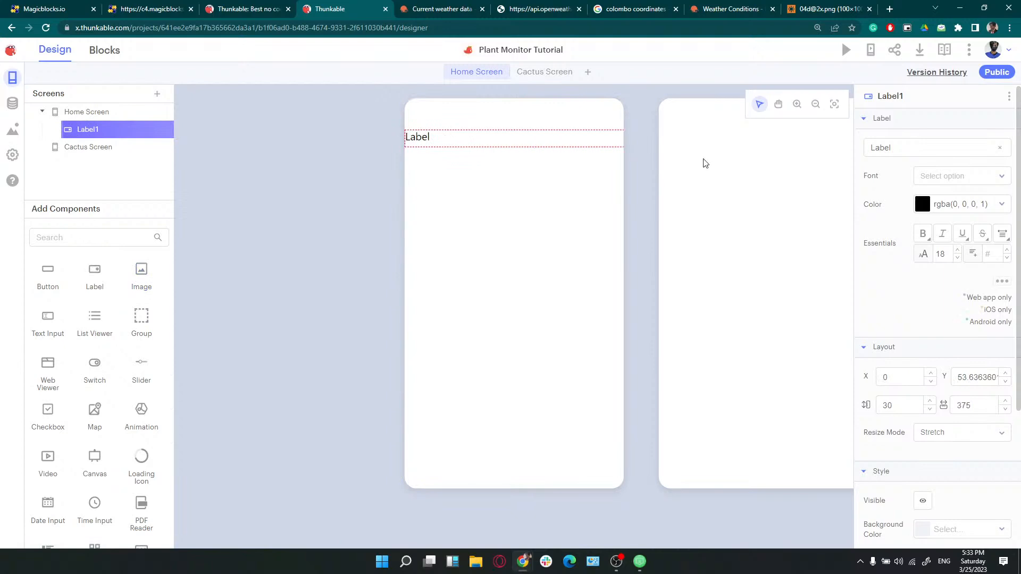
click(940, 146)
drag(952, 150, 834, 153)
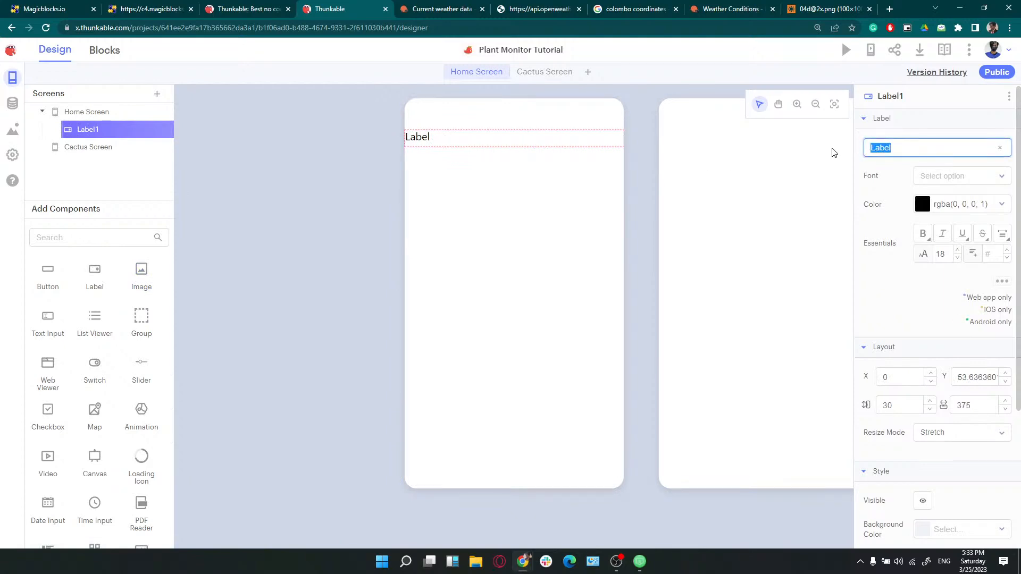
text(Plant Monitor)
Style the title dark brown, bold, size 20 and centre-aligned
click(984, 204)
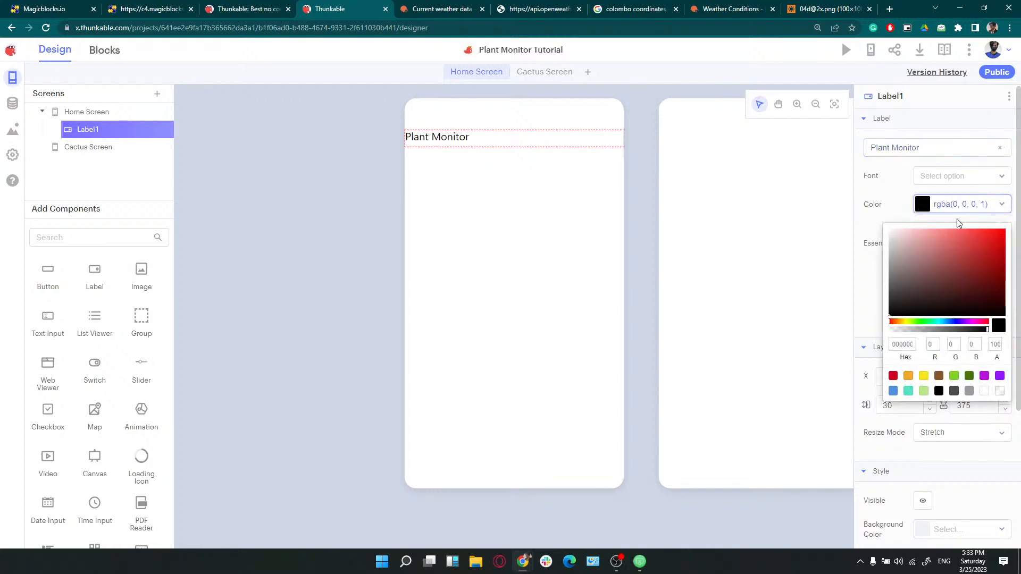
click(939, 375)
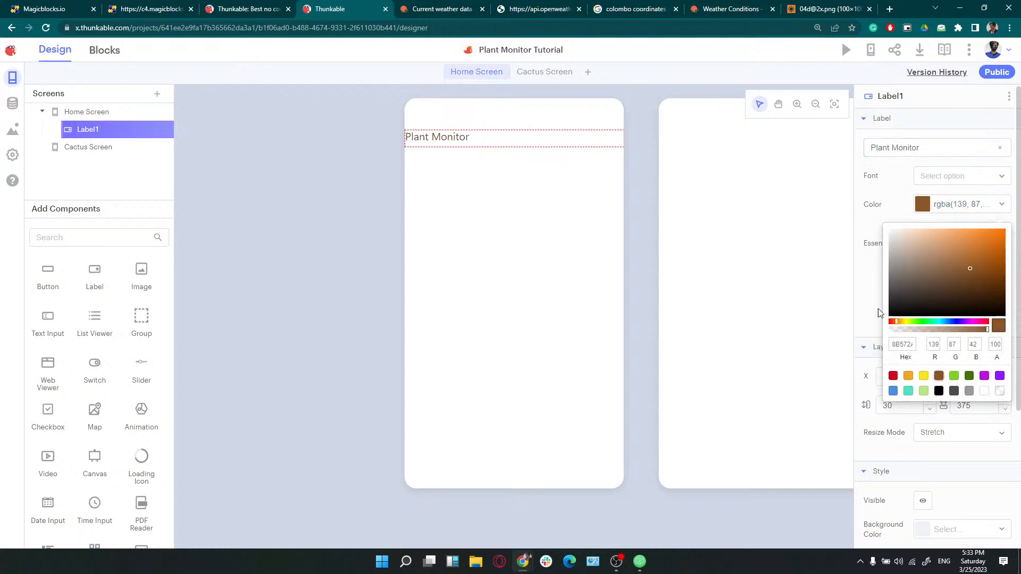
click(877, 312)
click(929, 237)
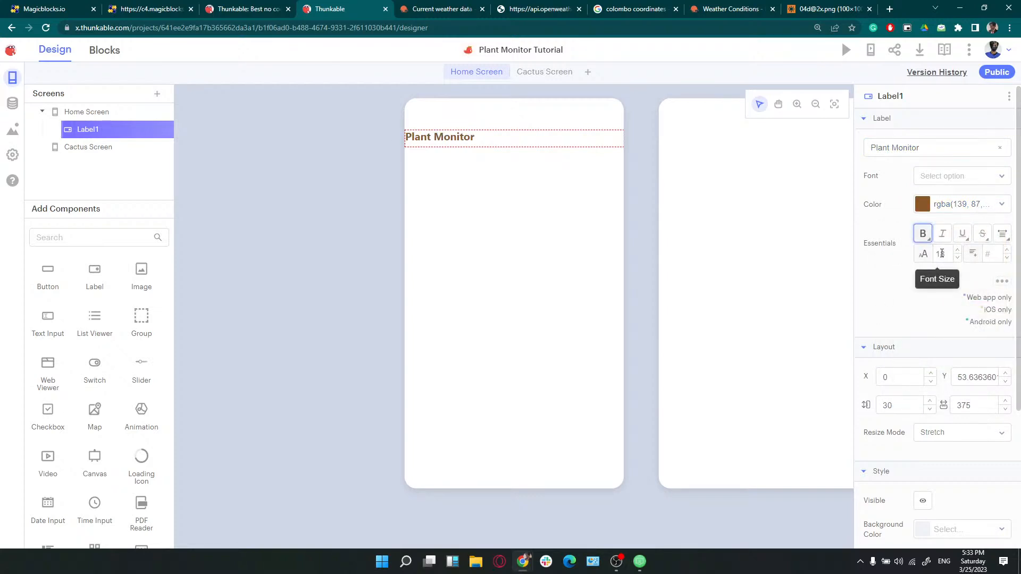
click(958, 258)
click(958, 258)
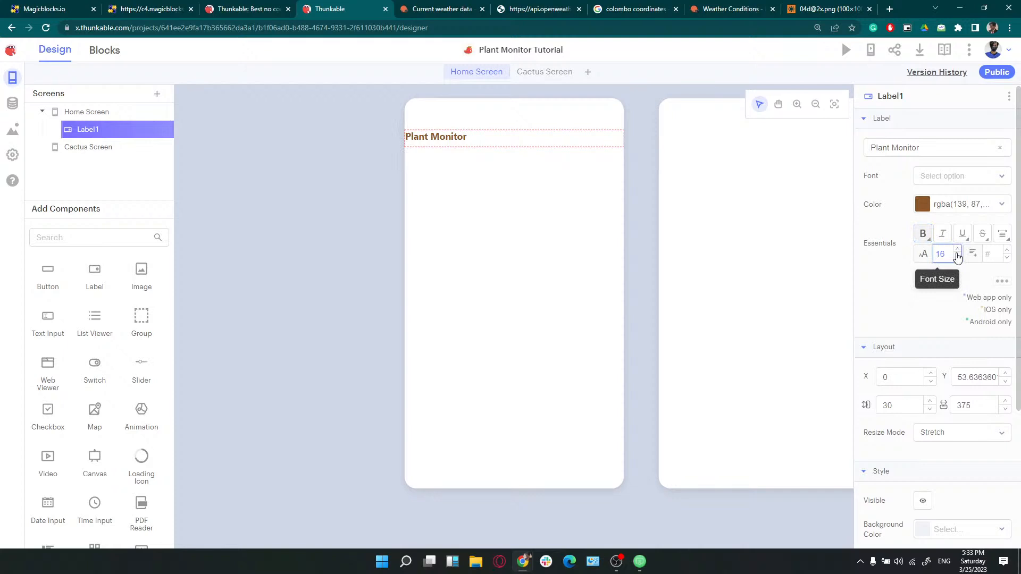
click(958, 251)
click(1002, 234)
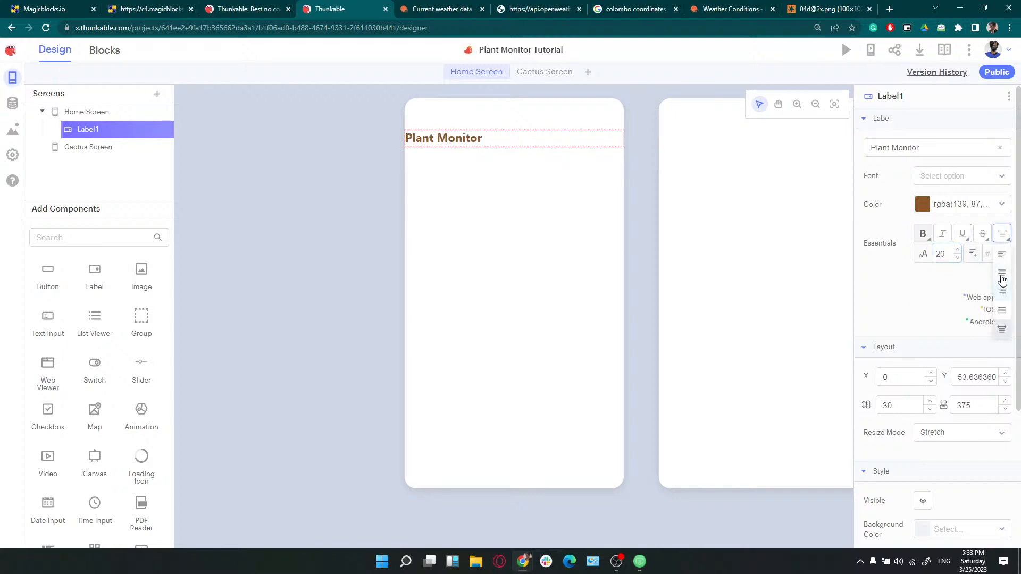
click(1002, 275)
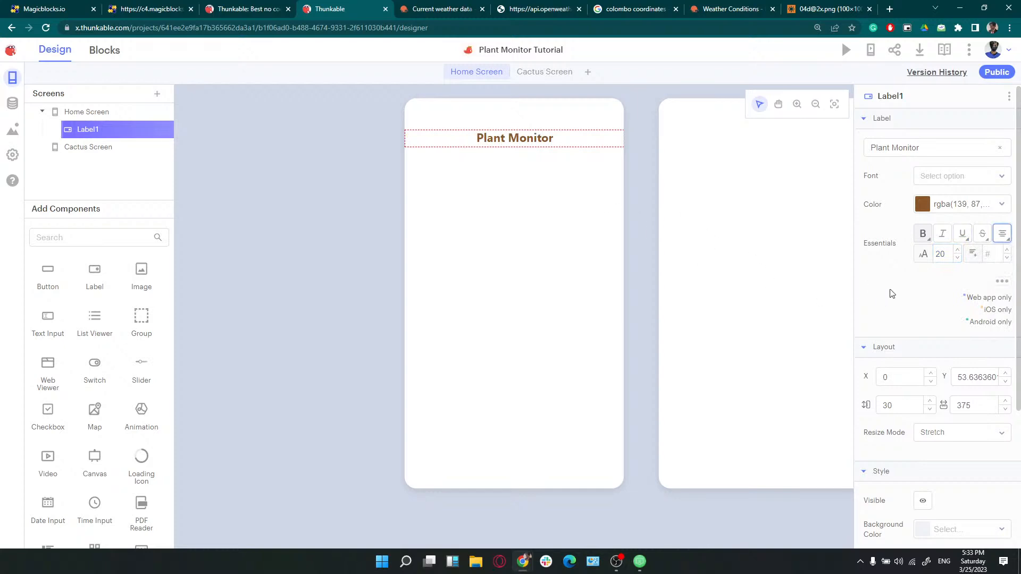
click(920, 205)
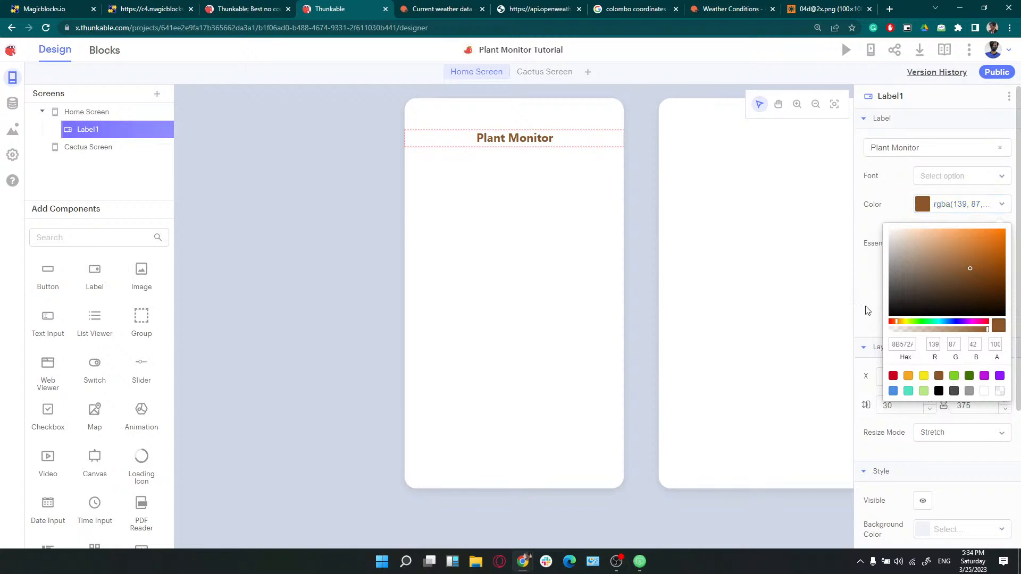
drag(970, 273, 972, 287)
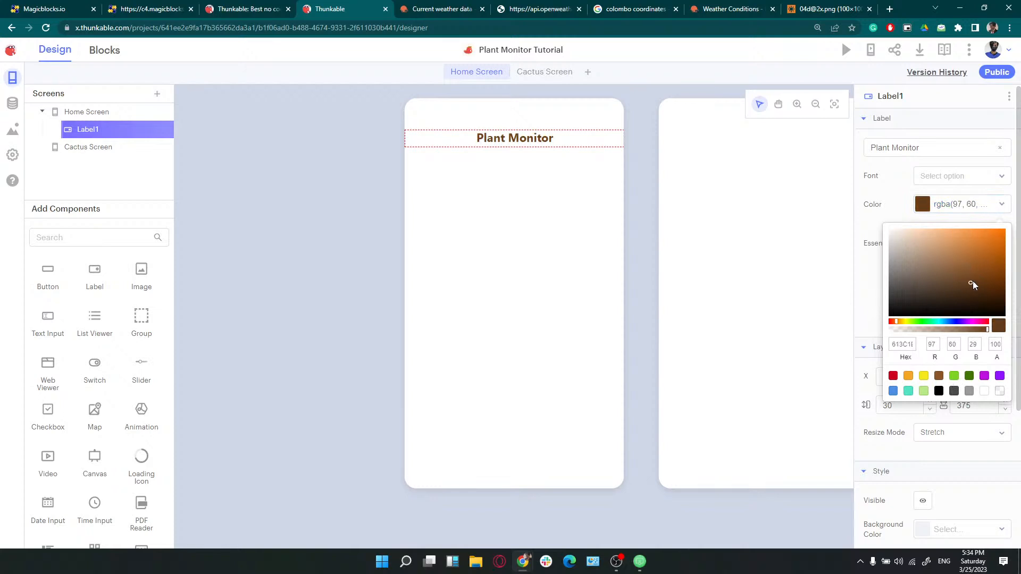
click(873, 295)
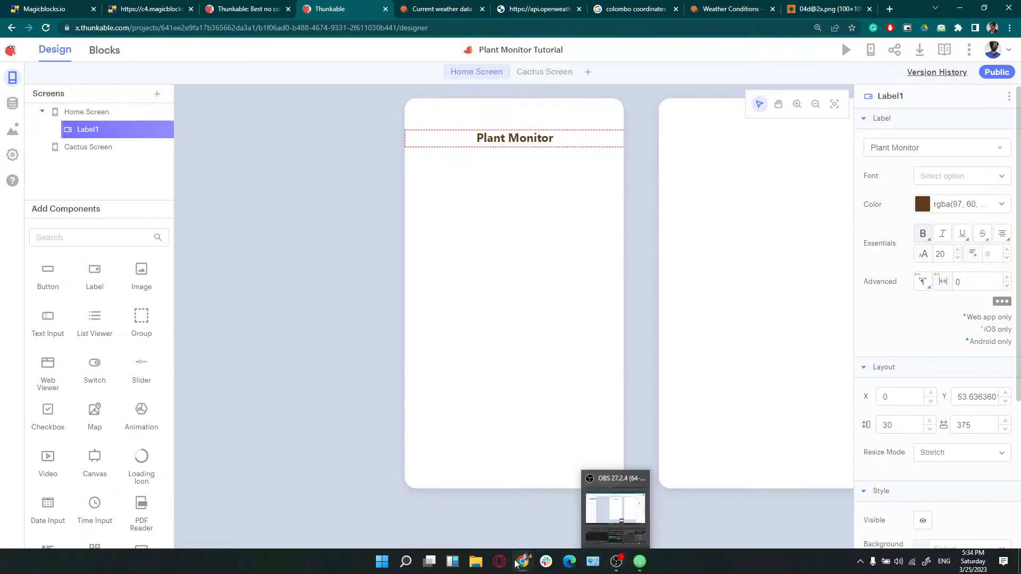
Check the Canva workshop slides, then bring up the Colombo coordinates search results
mouse_move(523, 561)
click(615, 513)
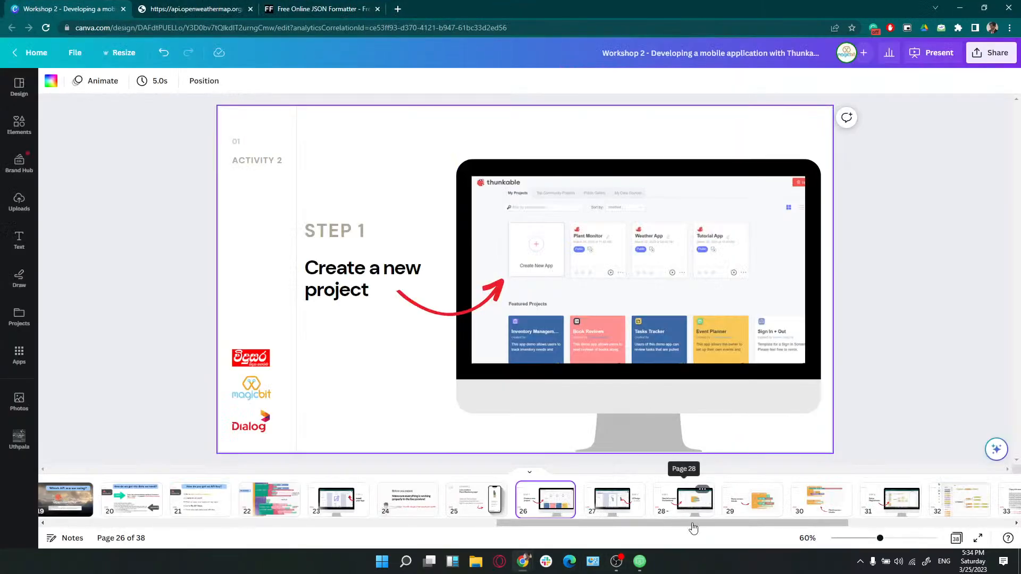
drag(705, 523, 707, 524)
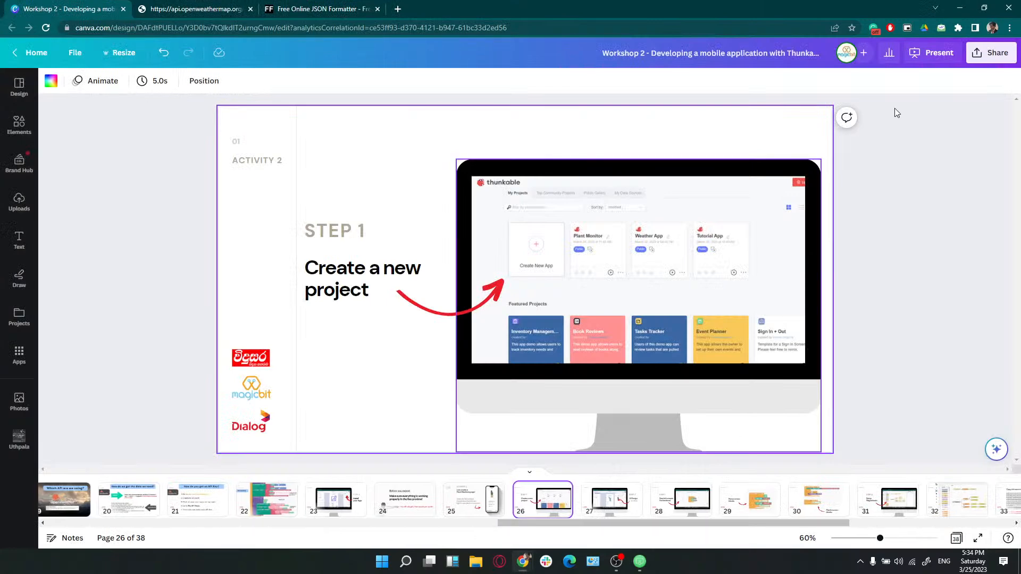
click(960, 8)
click(596, 6)
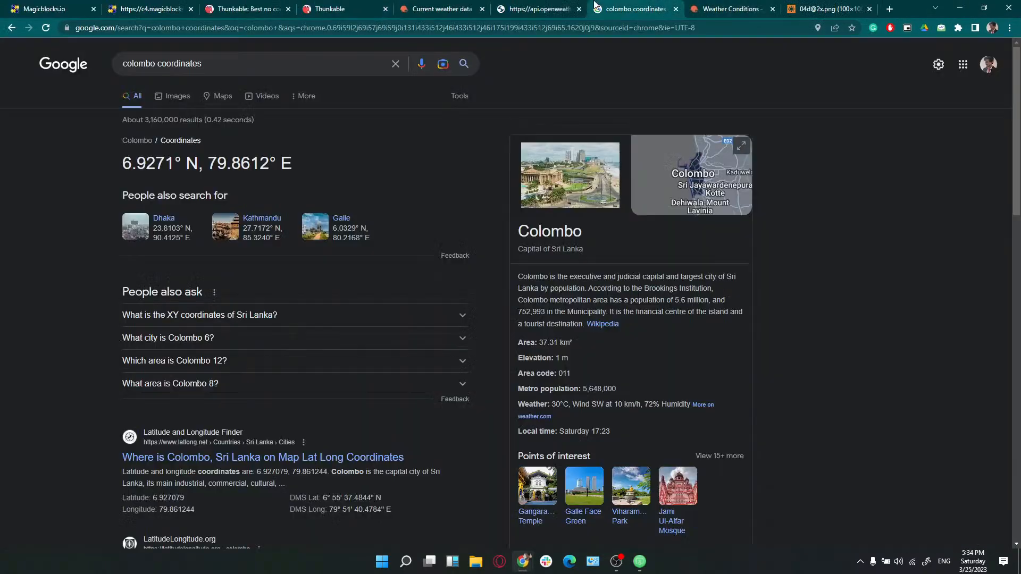
Go to pngwing.com and search for plant images
click(464, 26)
text(pngwi)
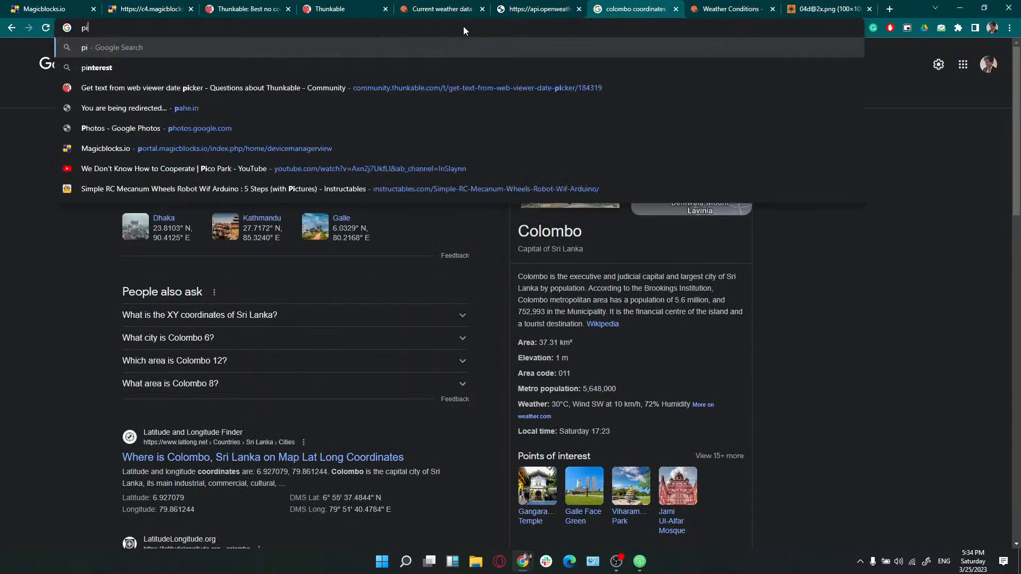
text(ng)
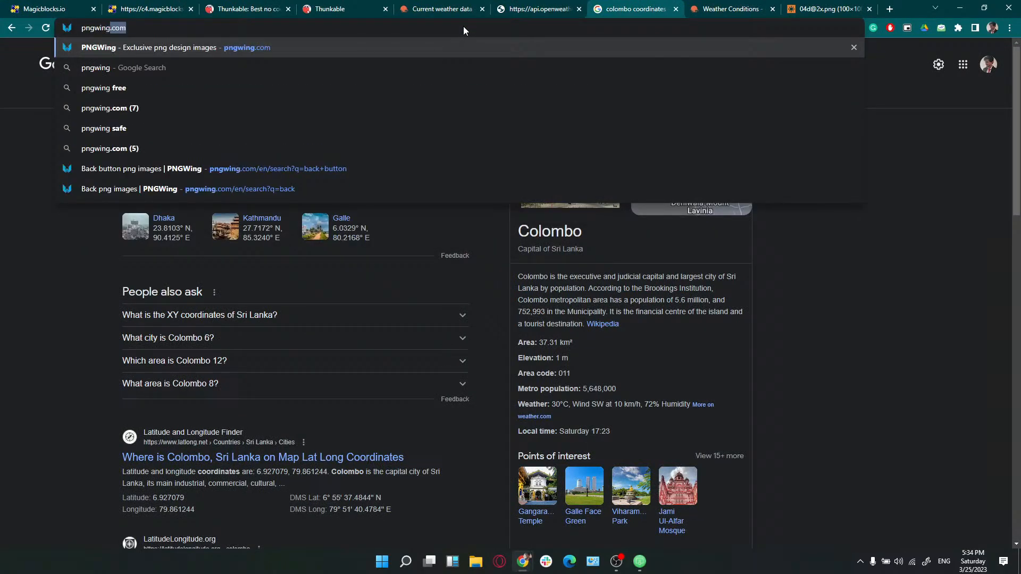
key(Return)
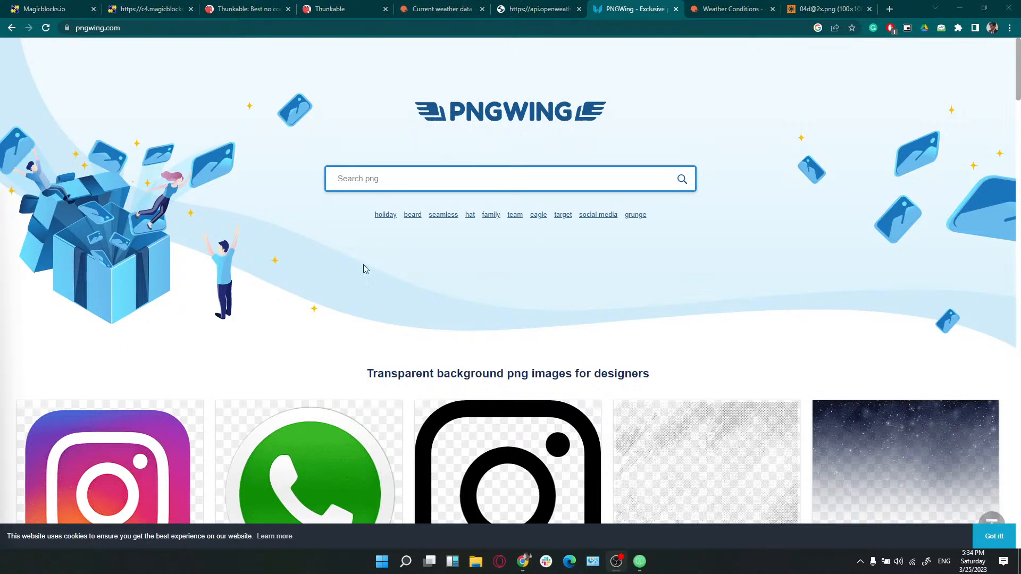
click(394, 181)
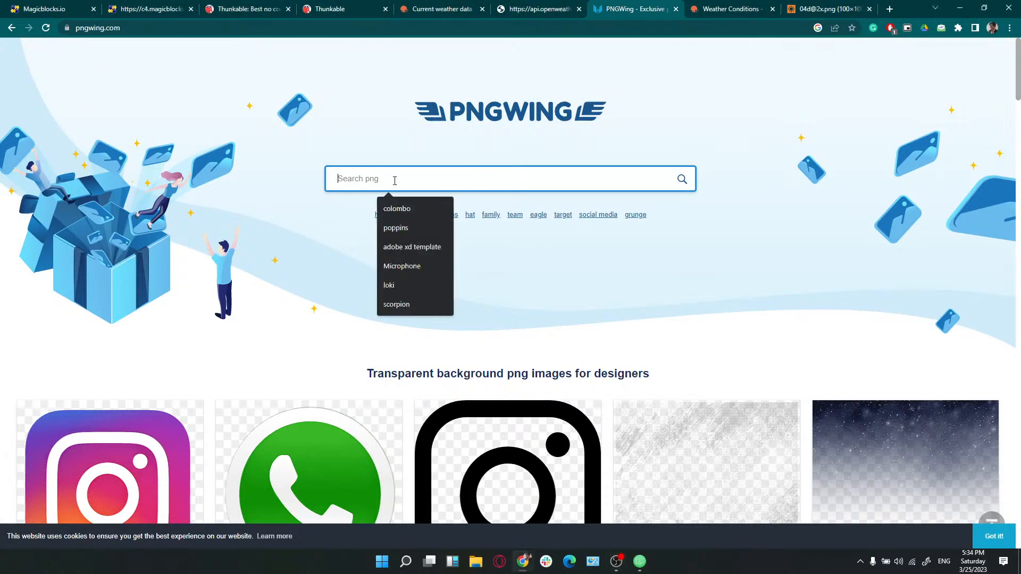
text(p)
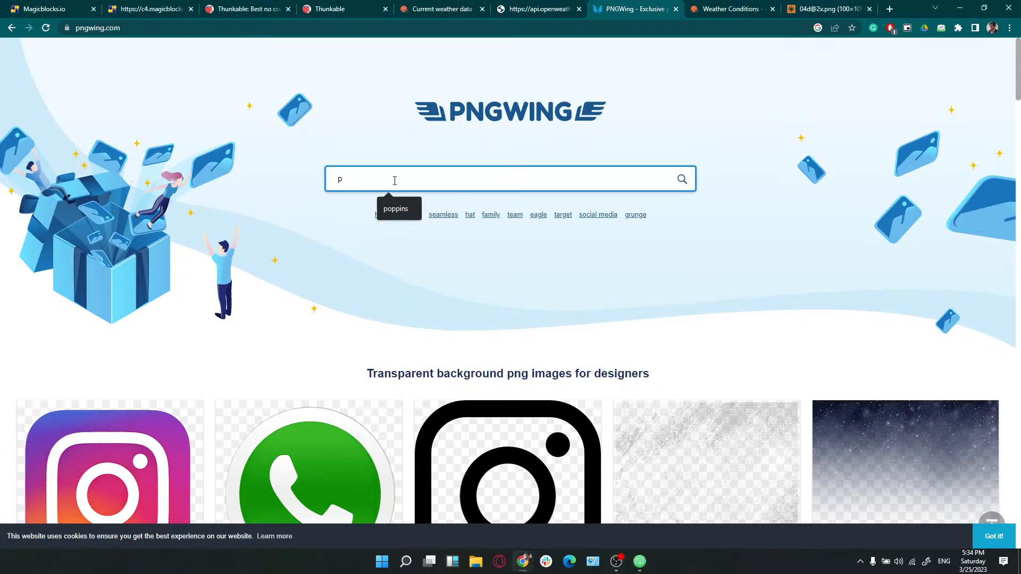
text(lant)
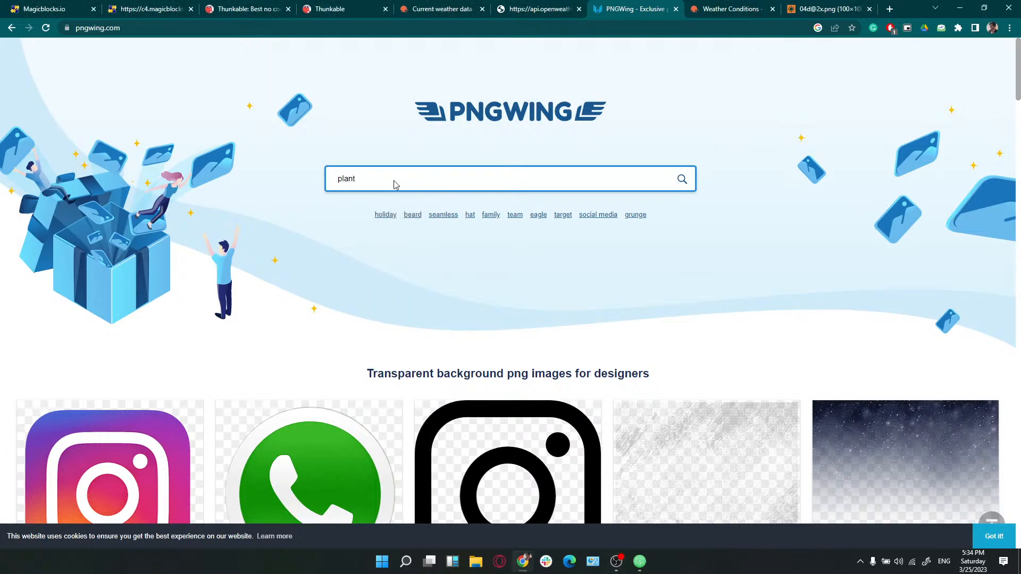
key(Return)
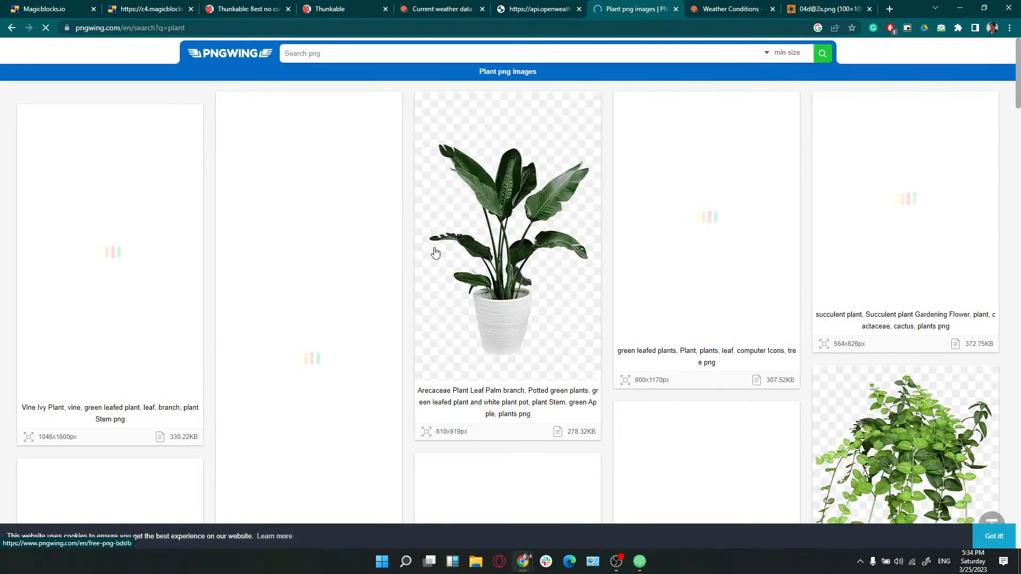
scroll(439, 261, down, 8)
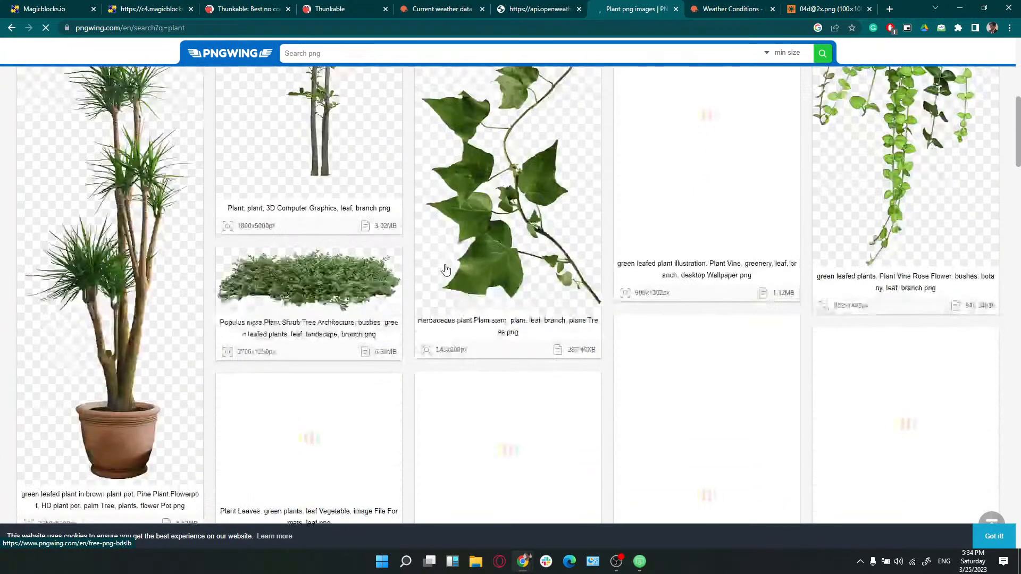
scroll(446, 269, down, 10)
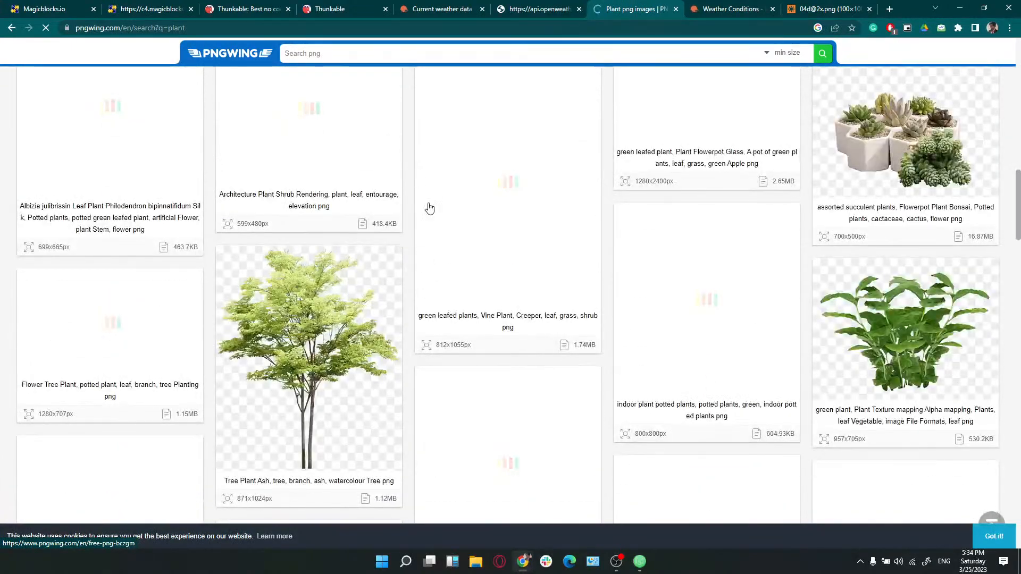
scroll(429, 207, up, 18)
Refine the PNGWing search to 'plant clipart'
click(355, 54)
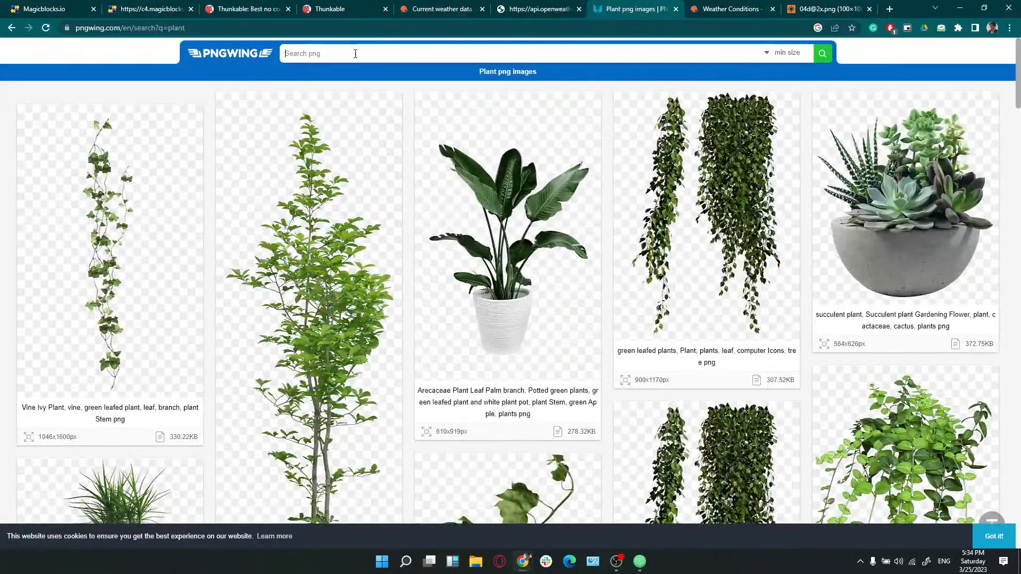
click(356, 54)
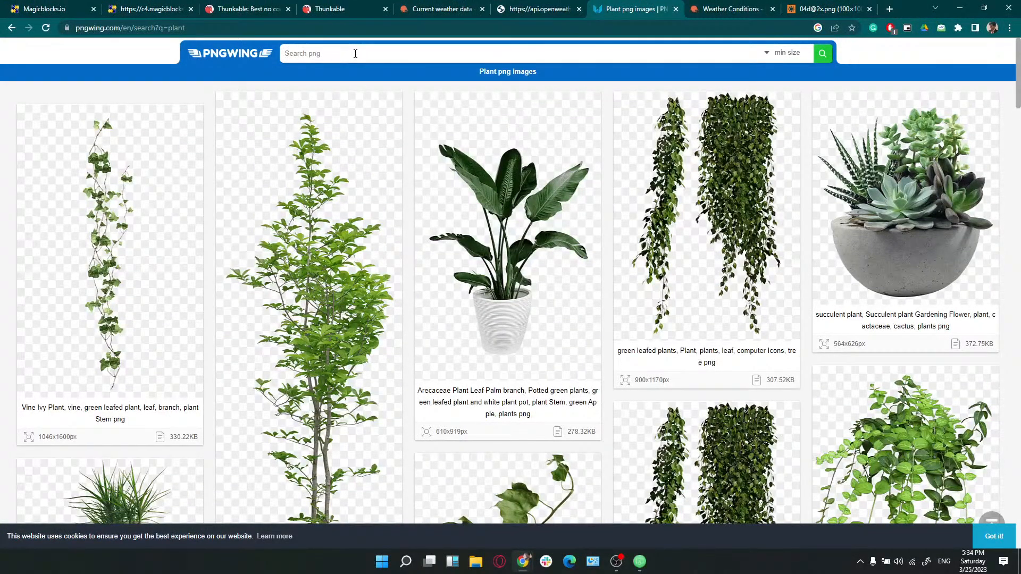
text(plant clipart)
key(Return)
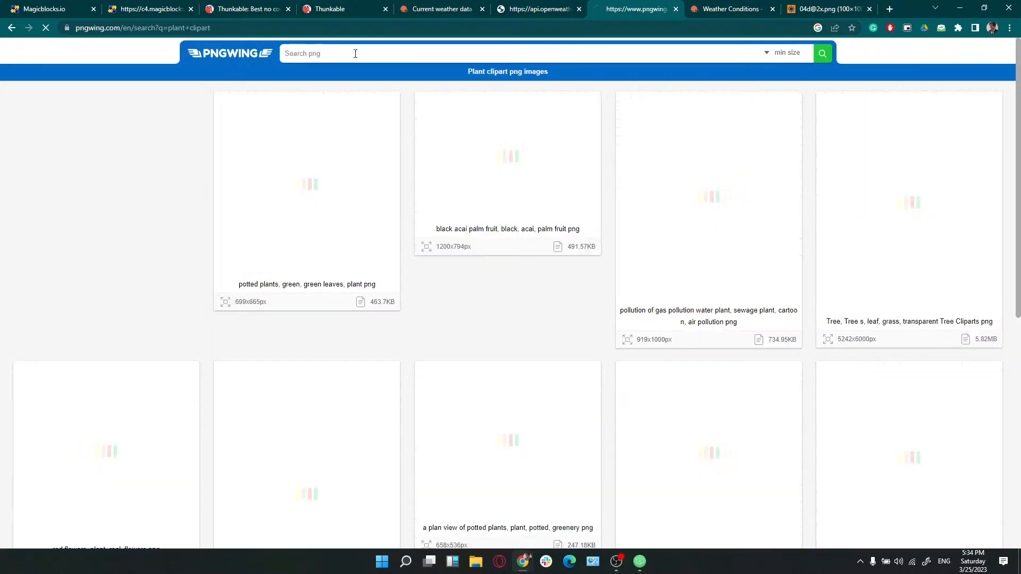
click(354, 51)
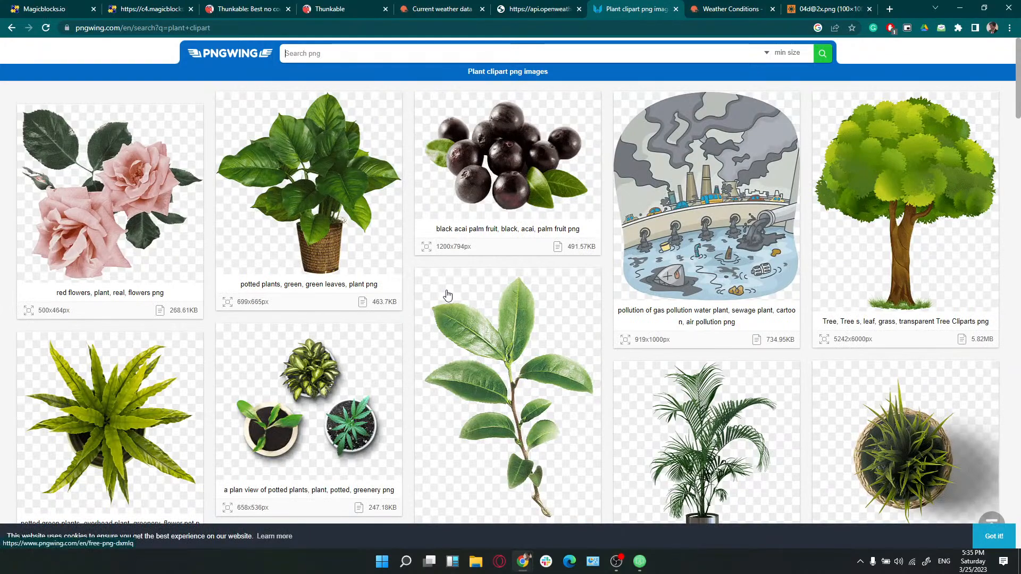
scroll(448, 296, down, 10)
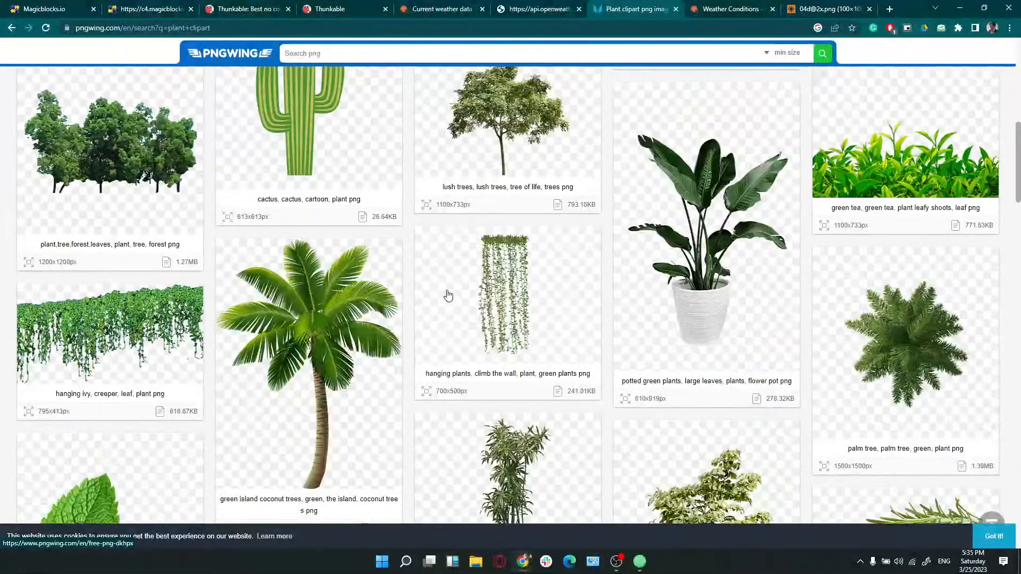
scroll(449, 296, up, 2)
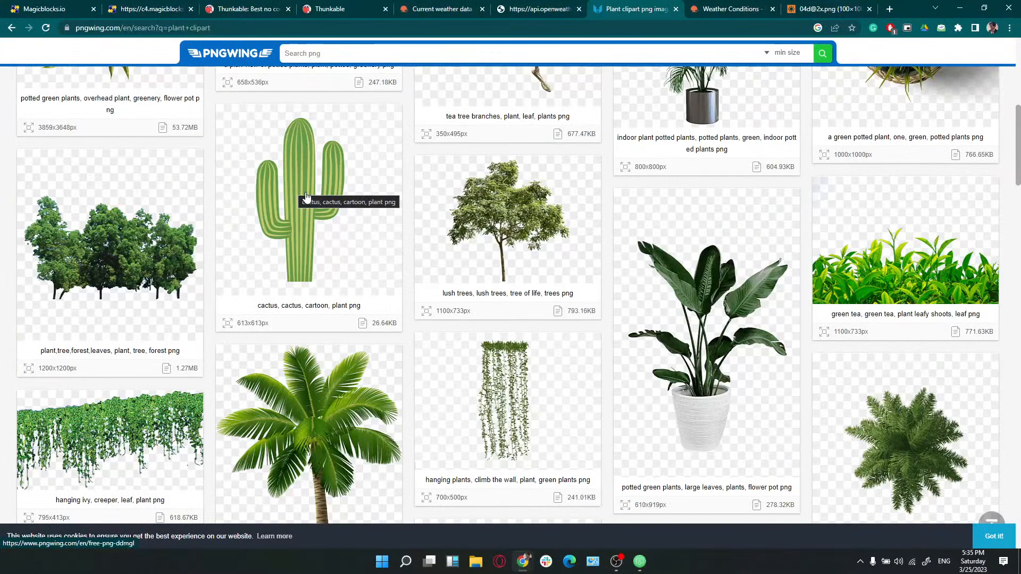
Download the cartoon cactus PNG, solving the captcha to get the file
click(305, 193)
scroll(452, 276, down, 2)
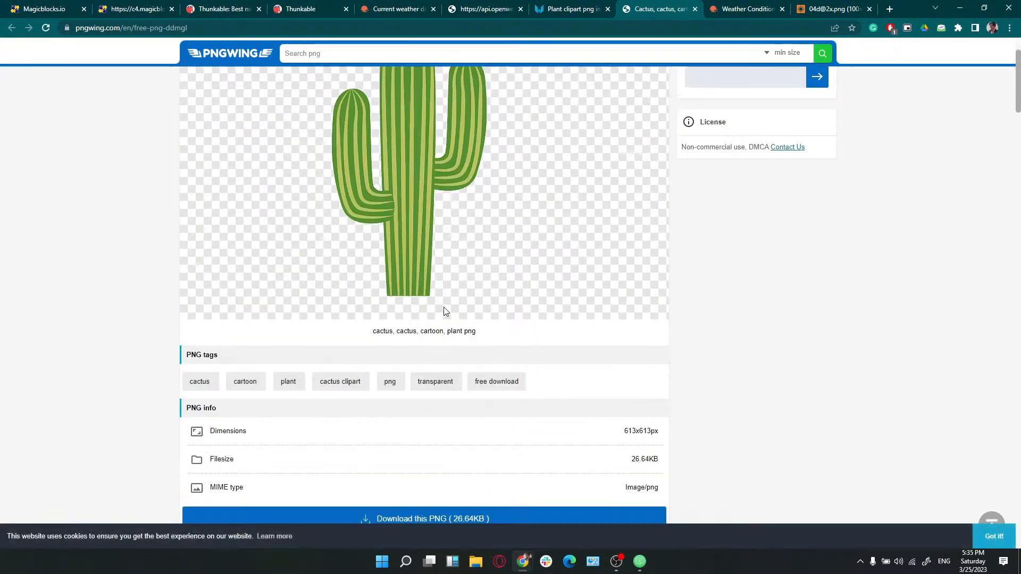
click(414, 521)
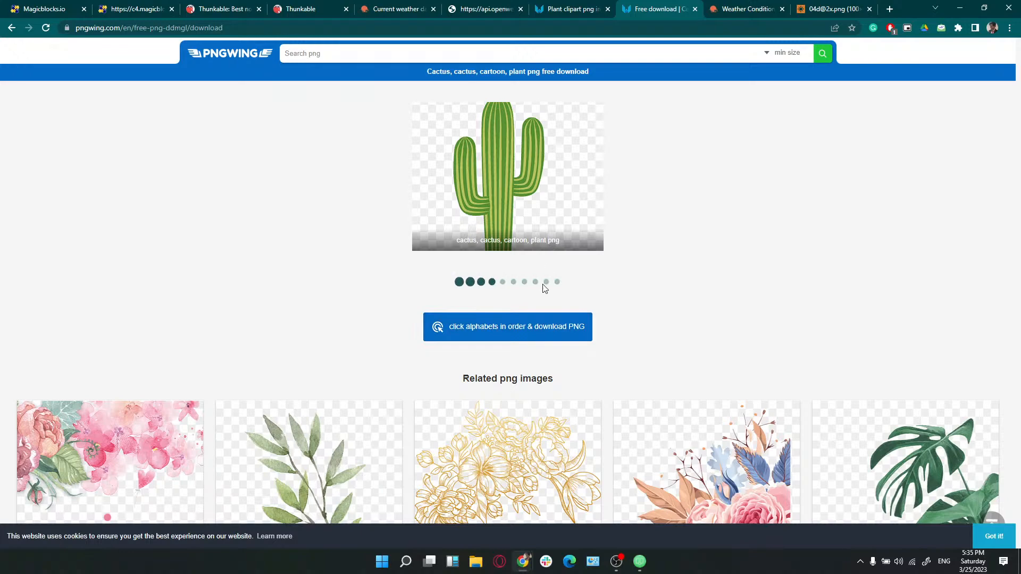
click(507, 338)
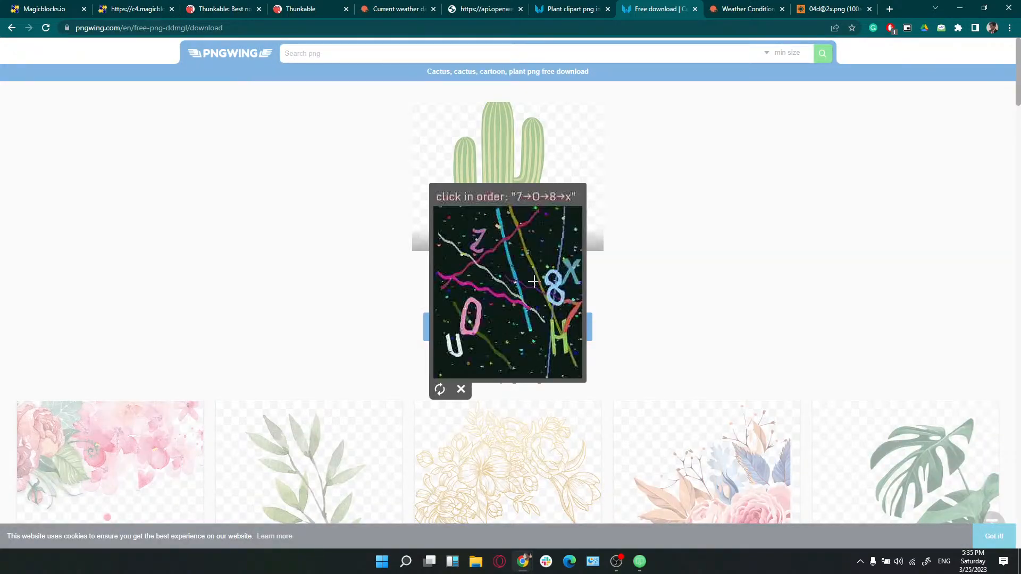
click(571, 318)
click(475, 315)
click(552, 282)
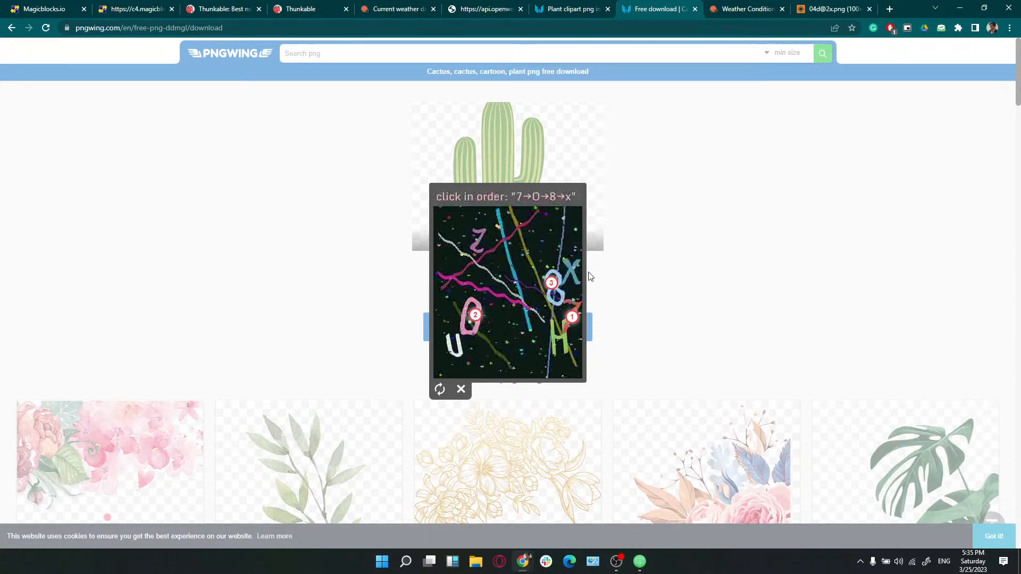
click(565, 263)
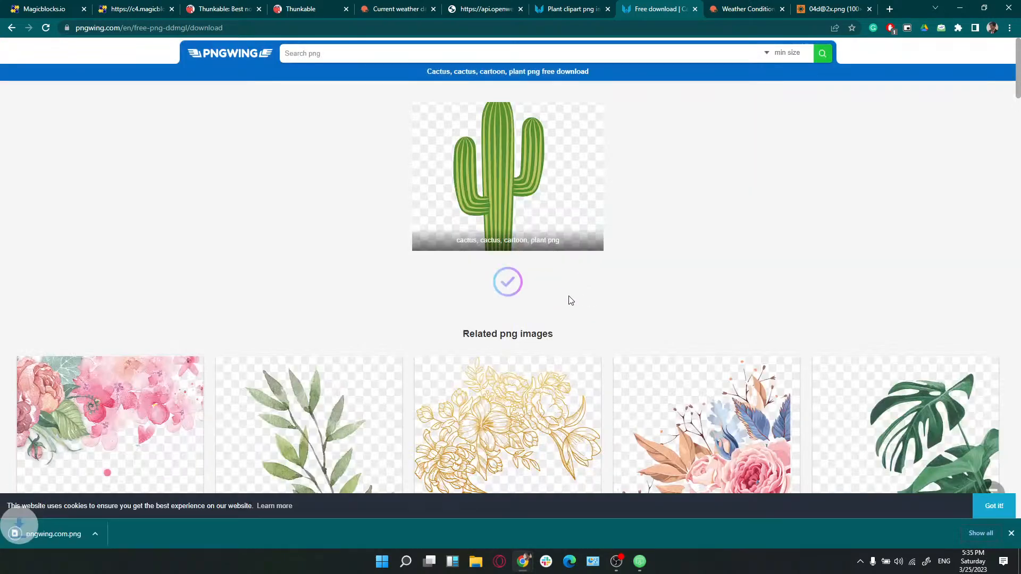
Show the downloaded cactus file pngwing.com.png in its folder
click(112, 533)
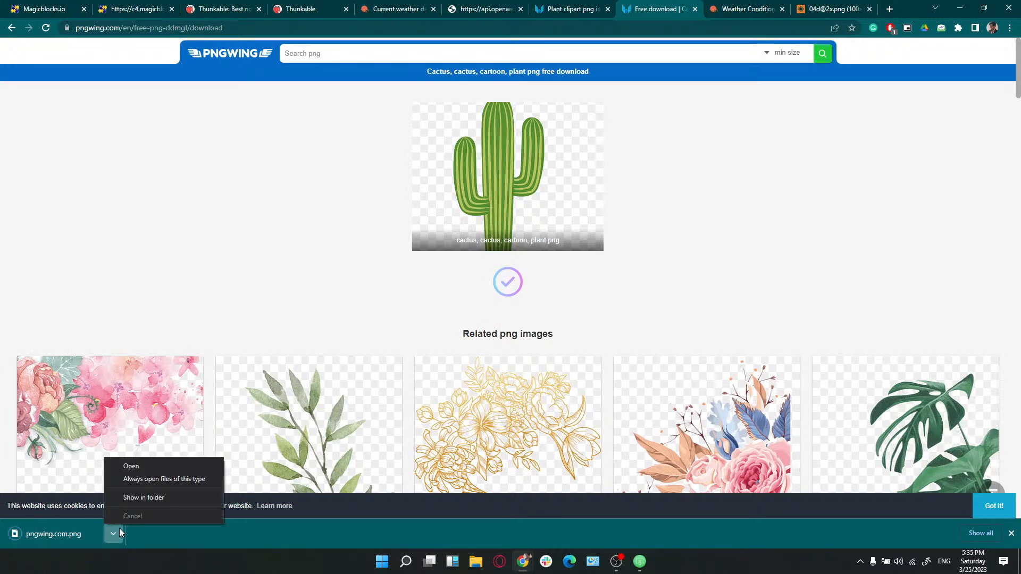
click(178, 499)
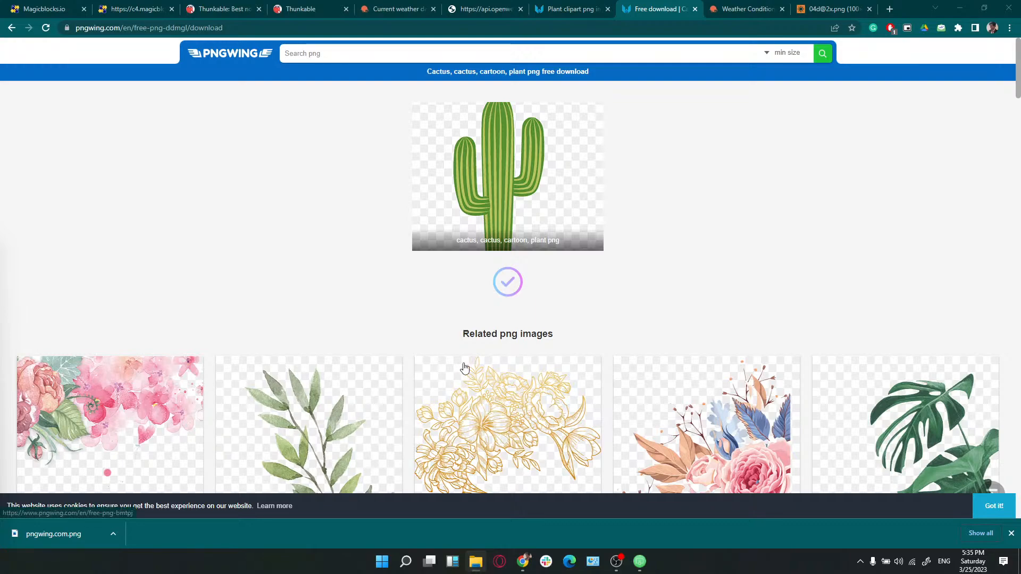
scroll(319, 326, down, 10)
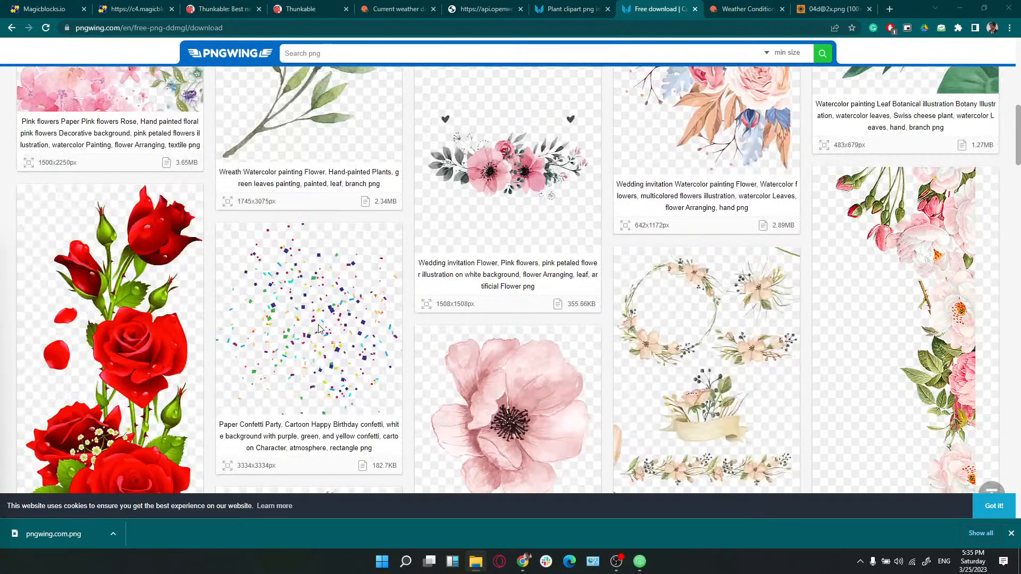
scroll(319, 328, down, 4)
Search PNGWing for 'plant monitor' images
click(364, 48)
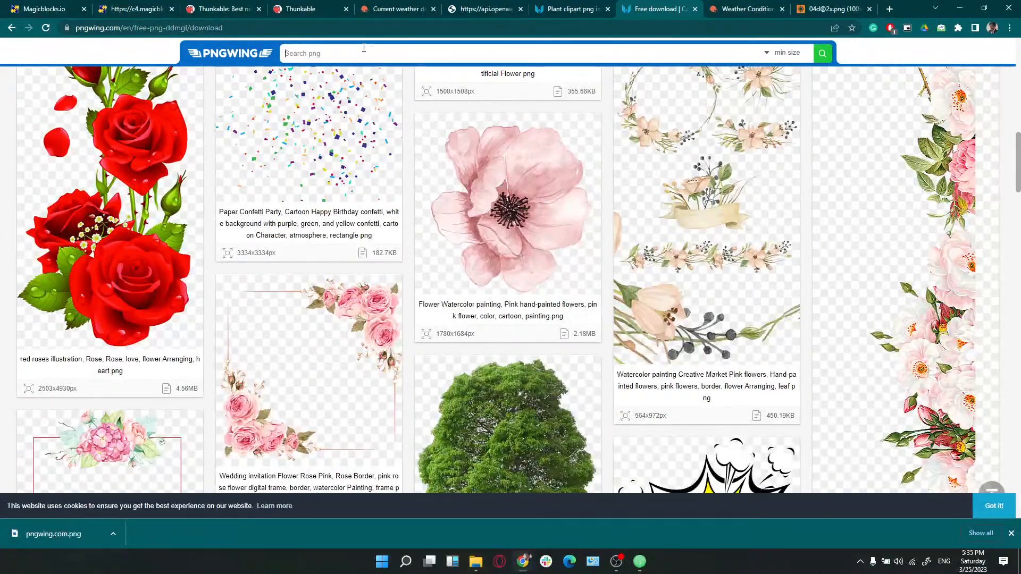
text(plant mon)
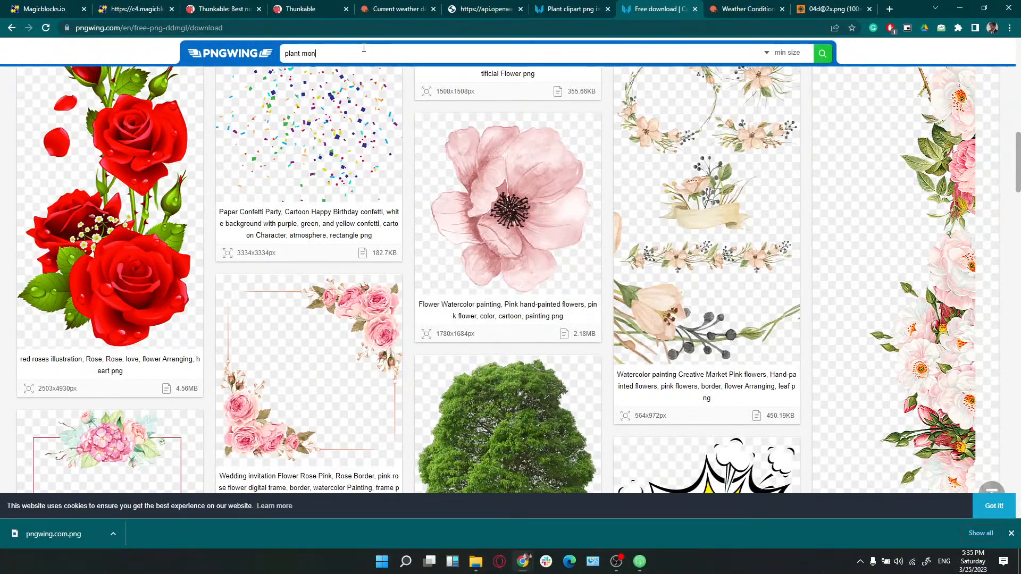
text(itor)
key(Return)
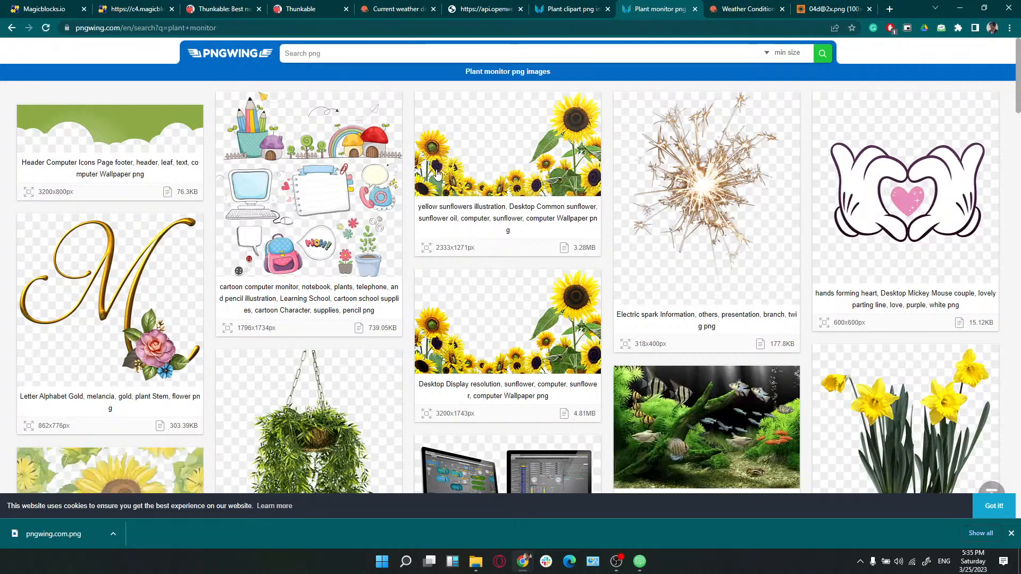
Browse the results and open the green 'Header Computer Icons Page footer' image
scroll(486, 220, down, 6)
scroll(484, 218, down, 4)
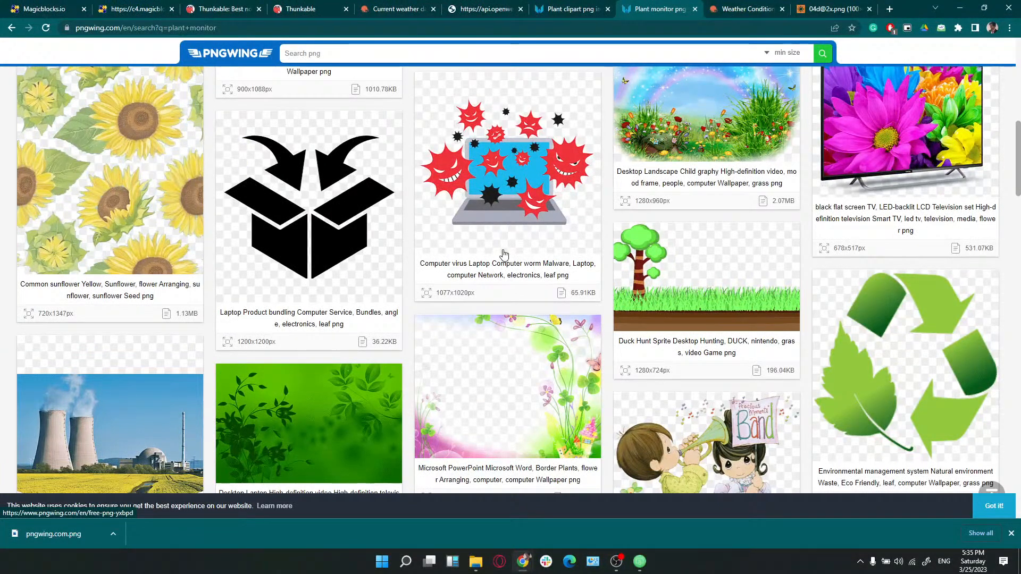
scroll(493, 311, down, 6)
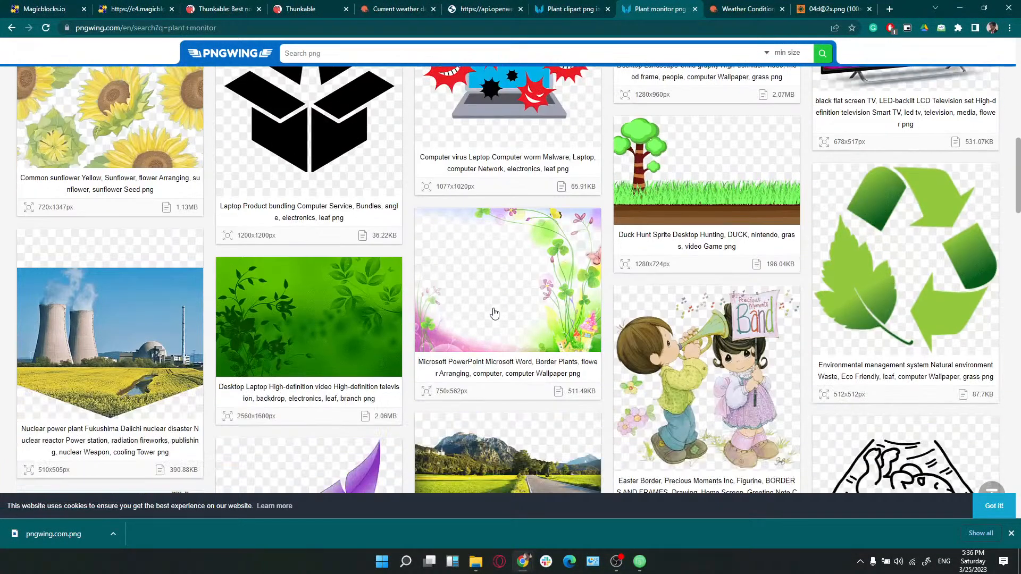
scroll(493, 312, up, 3)
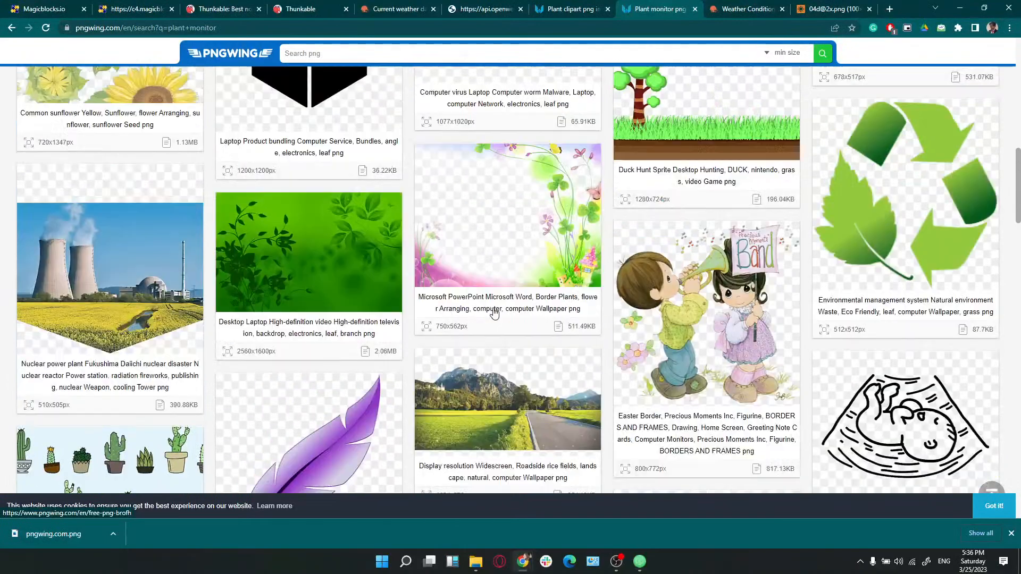
scroll(494, 313, down, 7)
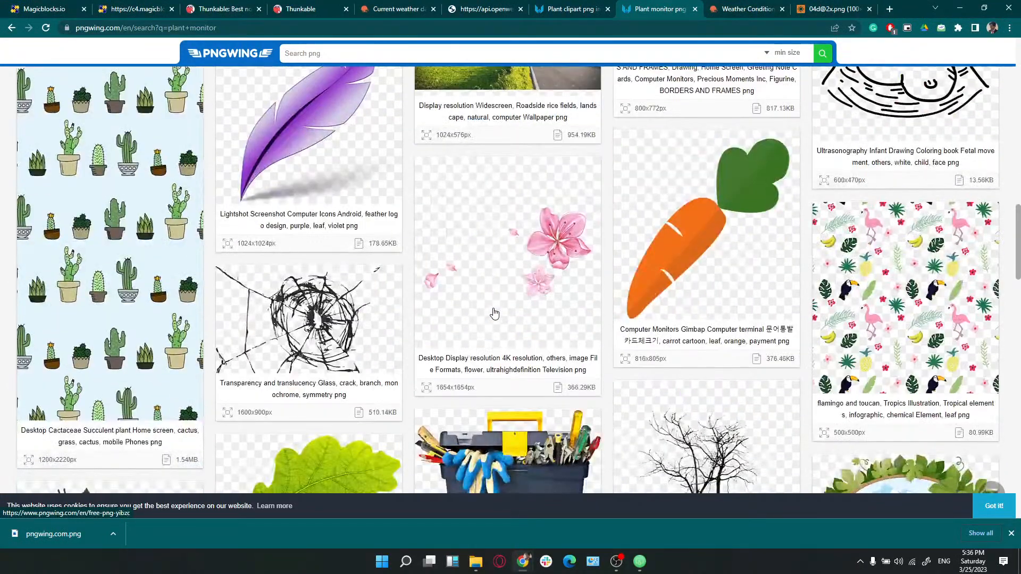
scroll(495, 314, down, 6)
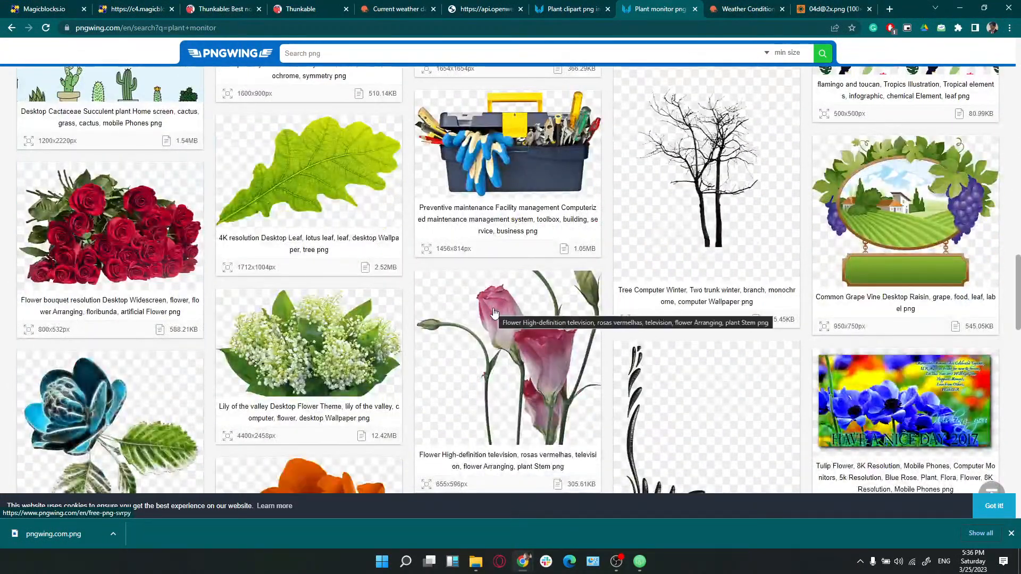
scroll(495, 314, down, 5)
scroll(495, 314, up, 20)
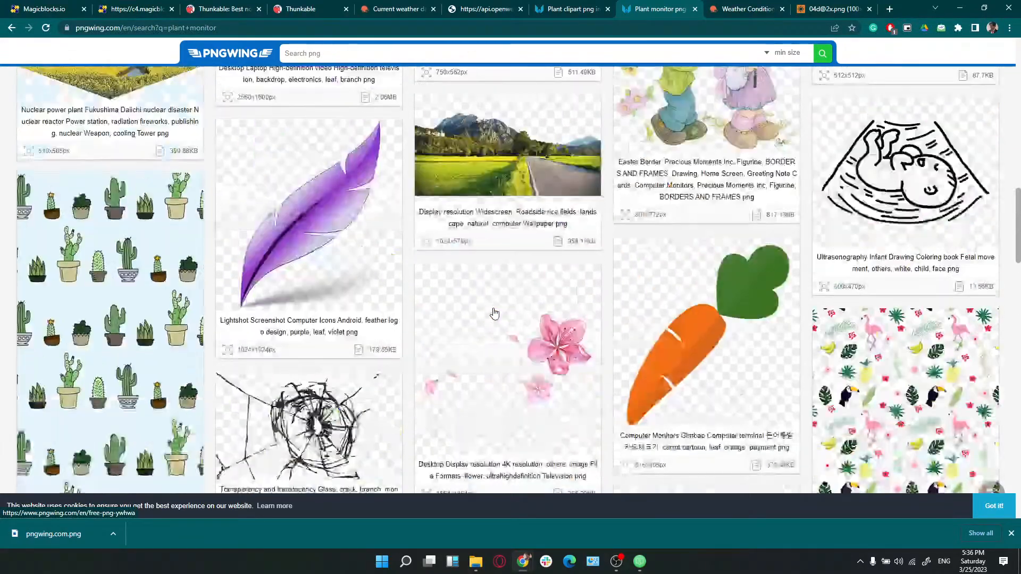
scroll(495, 314, up, 2)
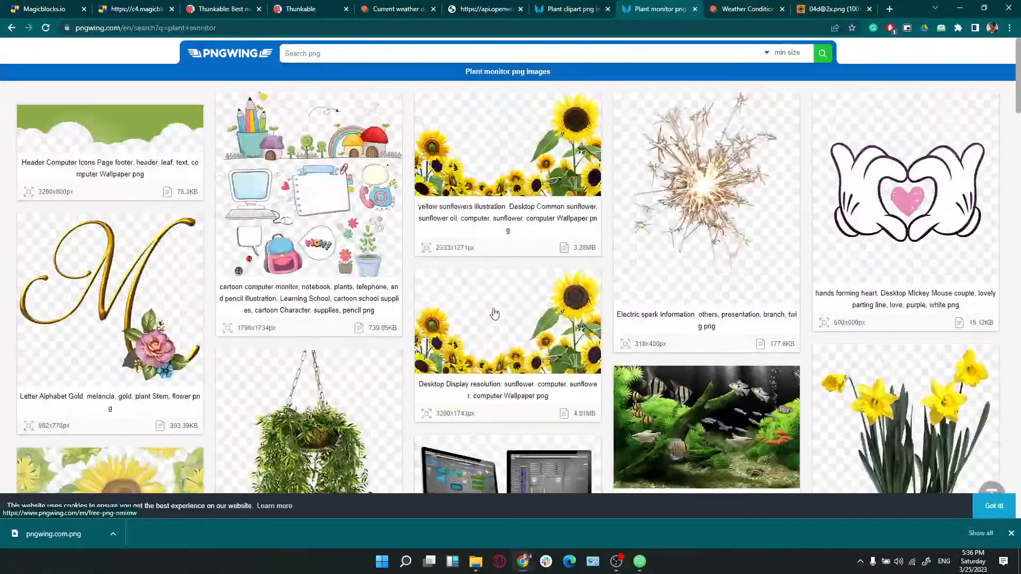
scroll(515, 308, down, 4)
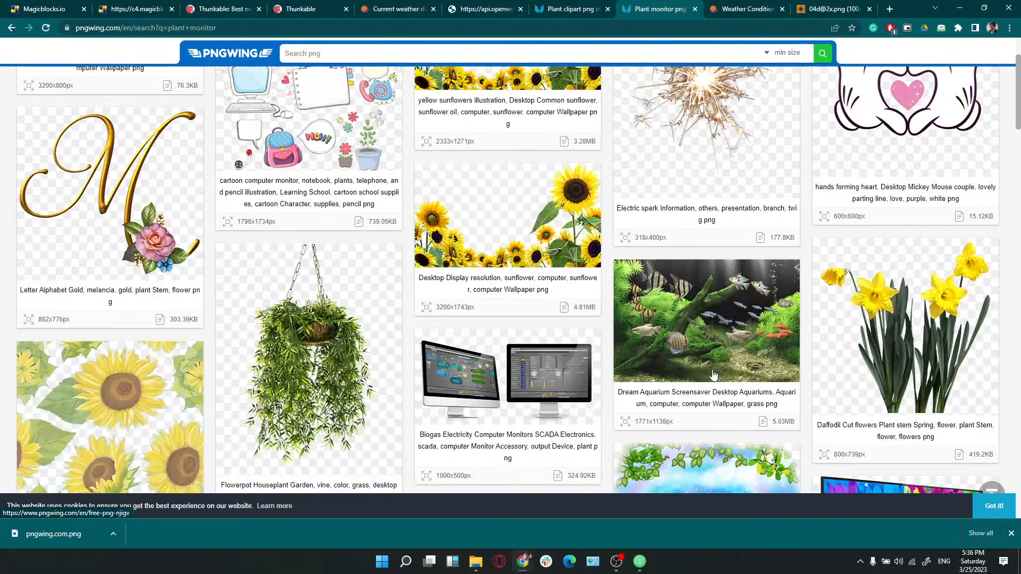
scroll(710, 370, down, 1)
scroll(708, 367, up, 5)
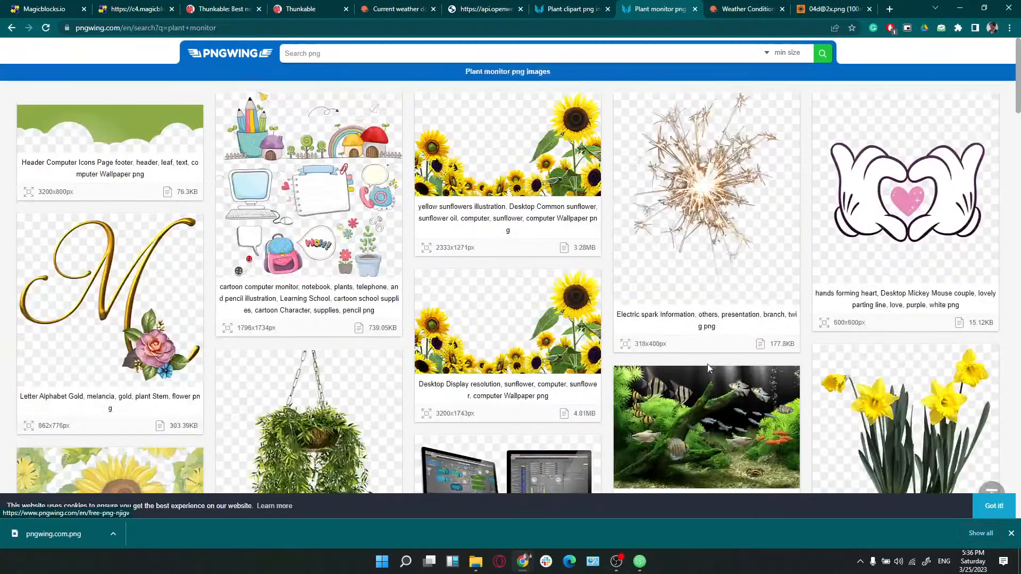
click(142, 127)
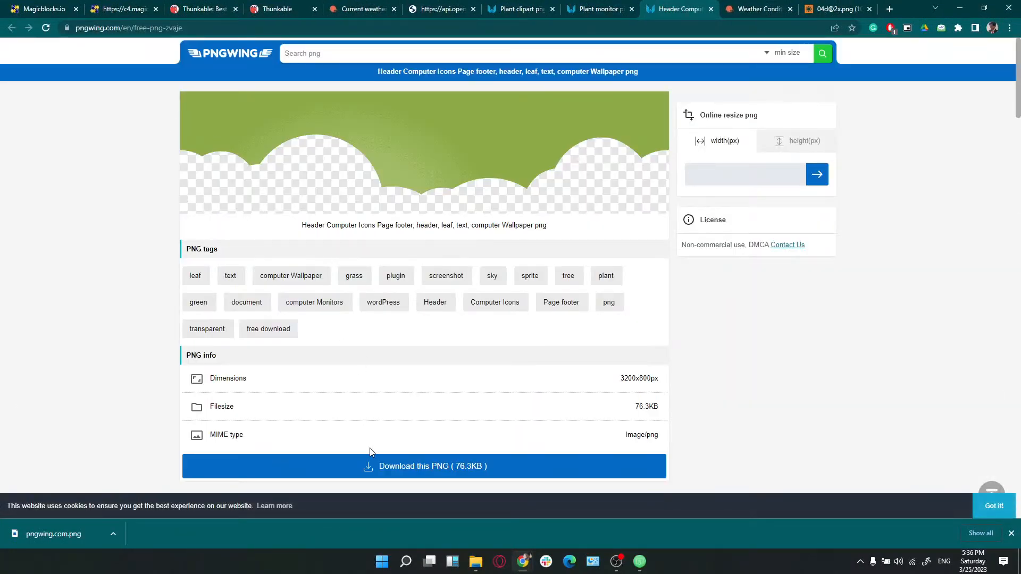
Download the green header image as a PNG
click(433, 470)
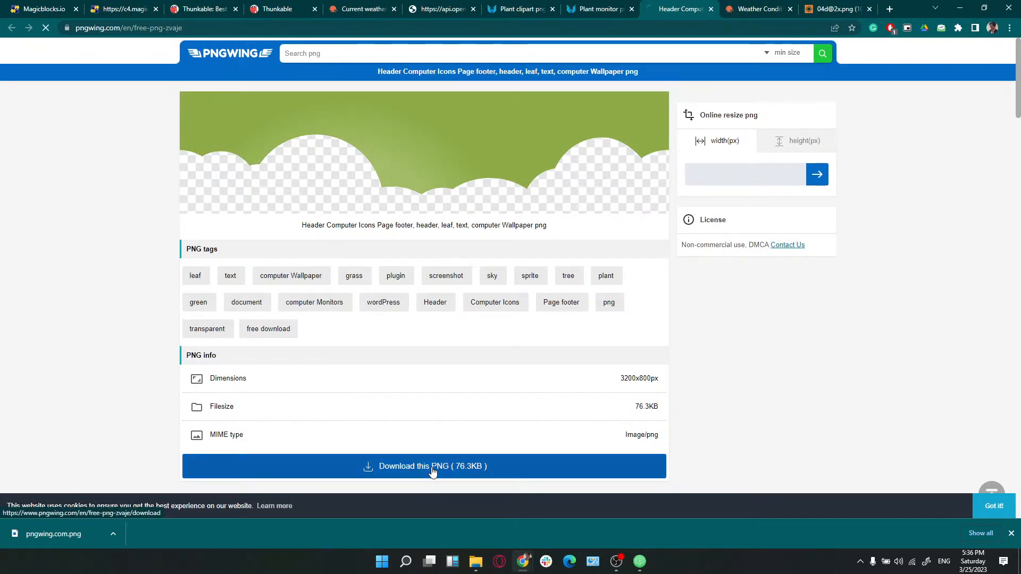
scroll(516, 299, down, 2)
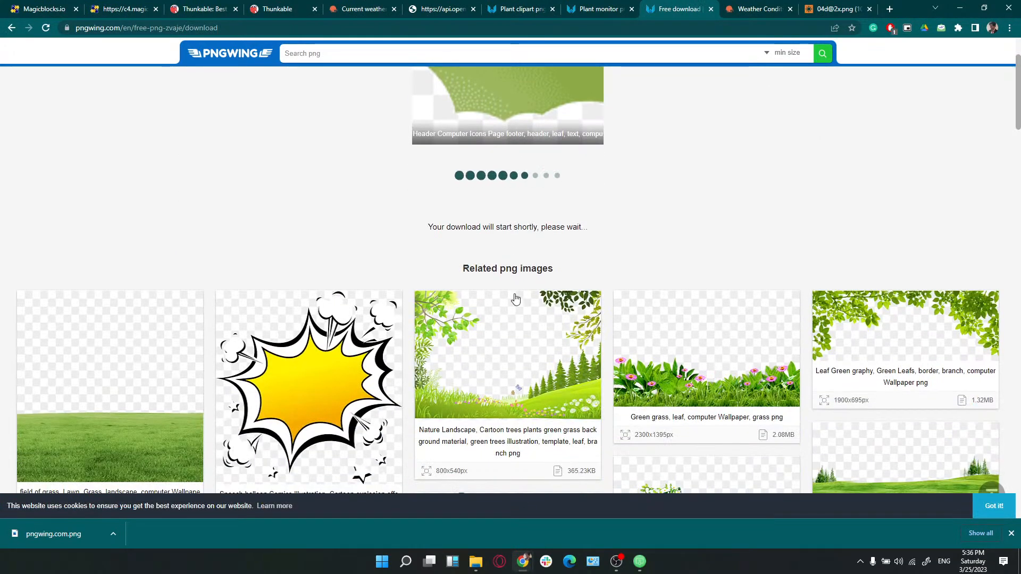
scroll(391, 451, down, 4)
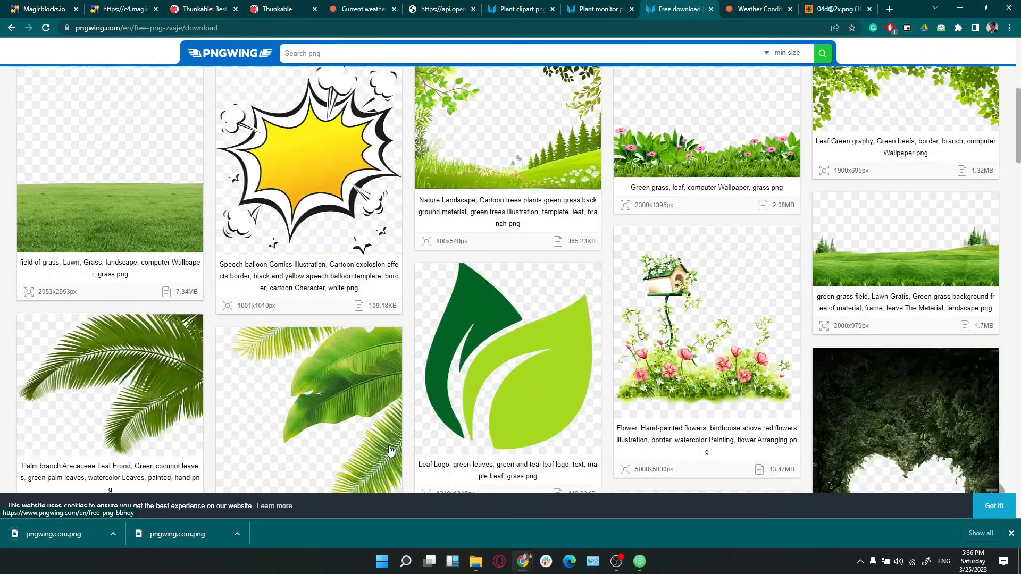
scroll(391, 451, down, 2)
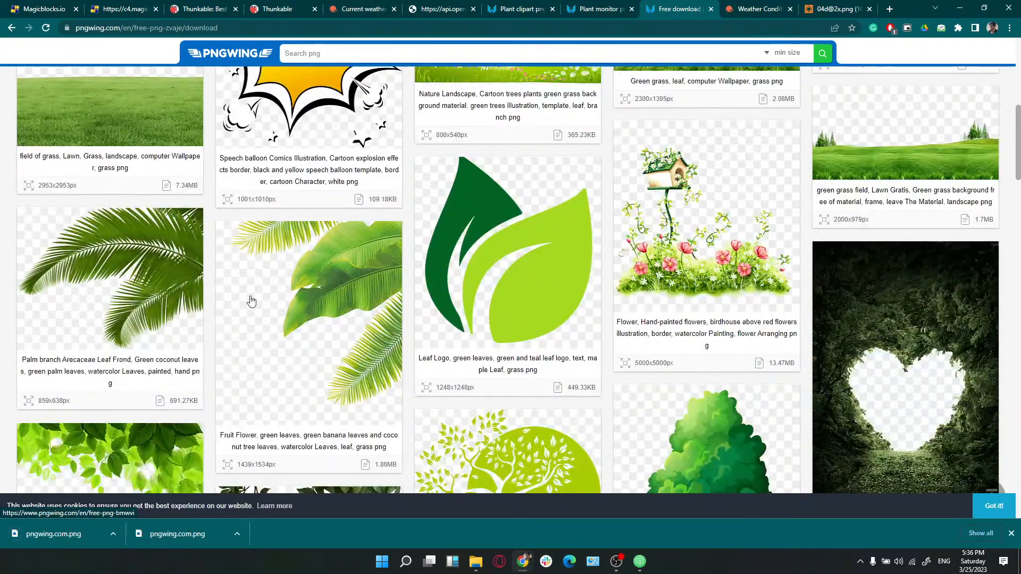
scroll(252, 301, down, 8)
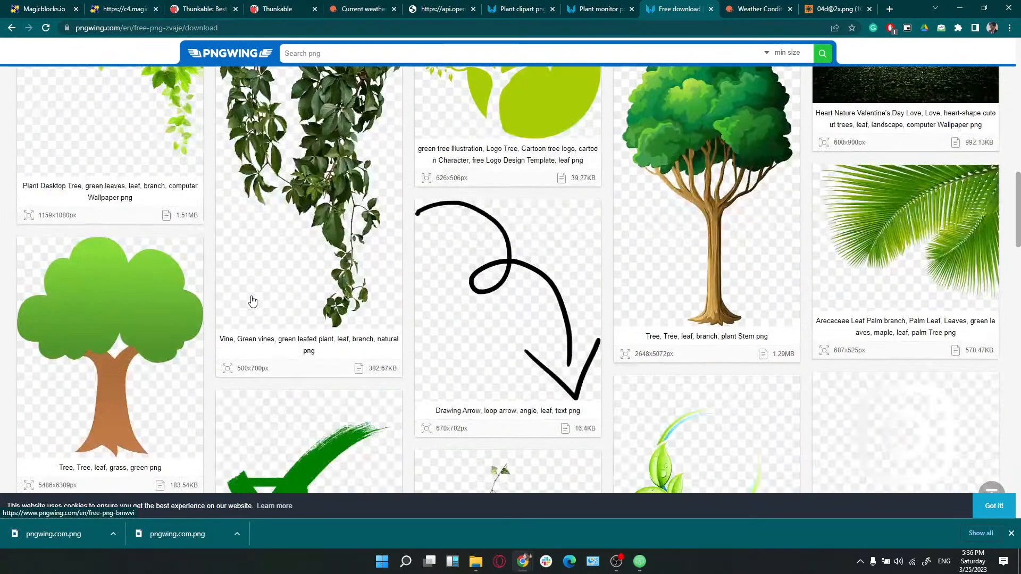
scroll(253, 301, down, 4)
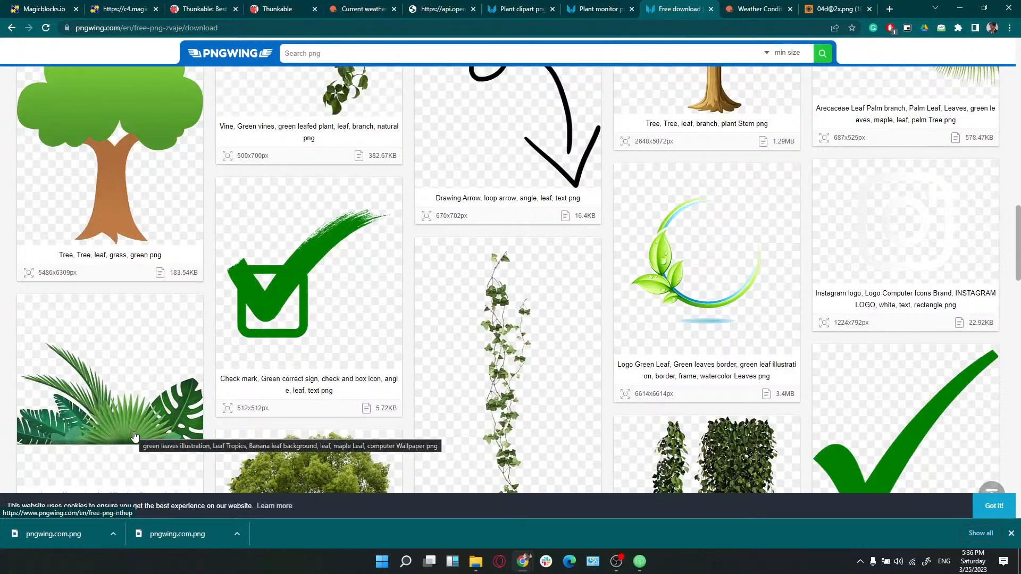
Open the tropical green leaves illustration from related images and download it as a PNG
click(106, 424)
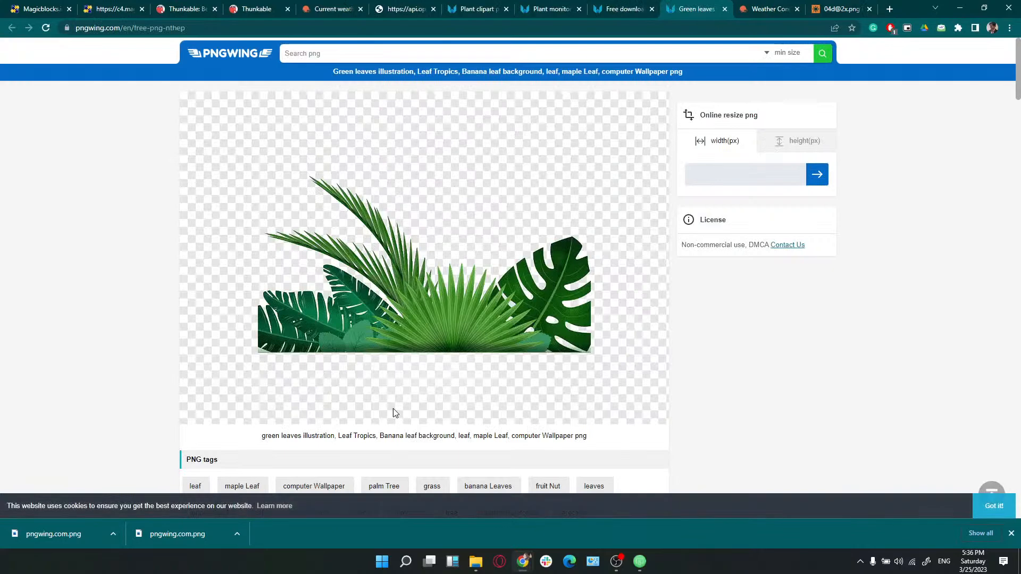
scroll(392, 410, down, 6)
click(363, 384)
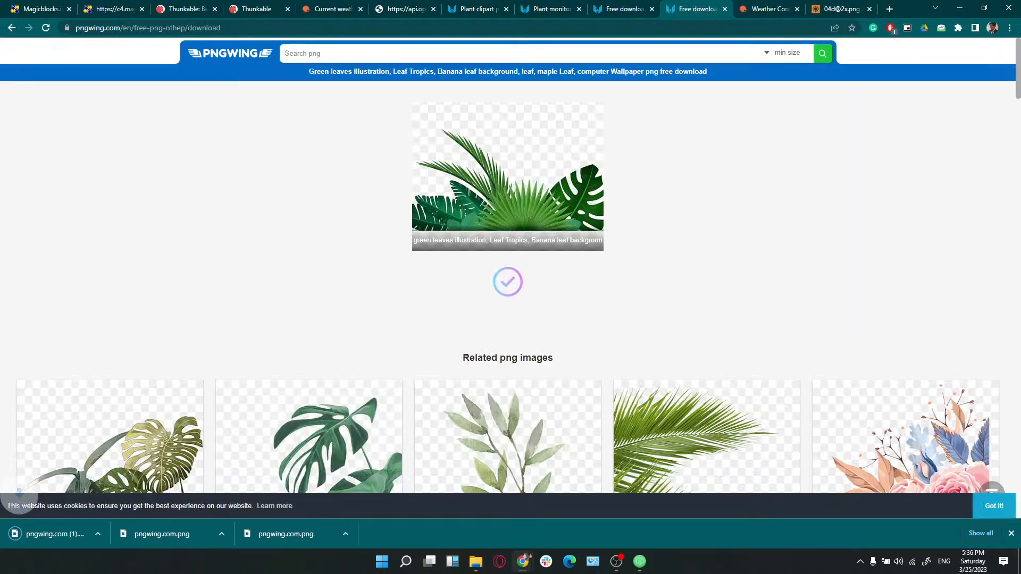
key(alt+Tab)
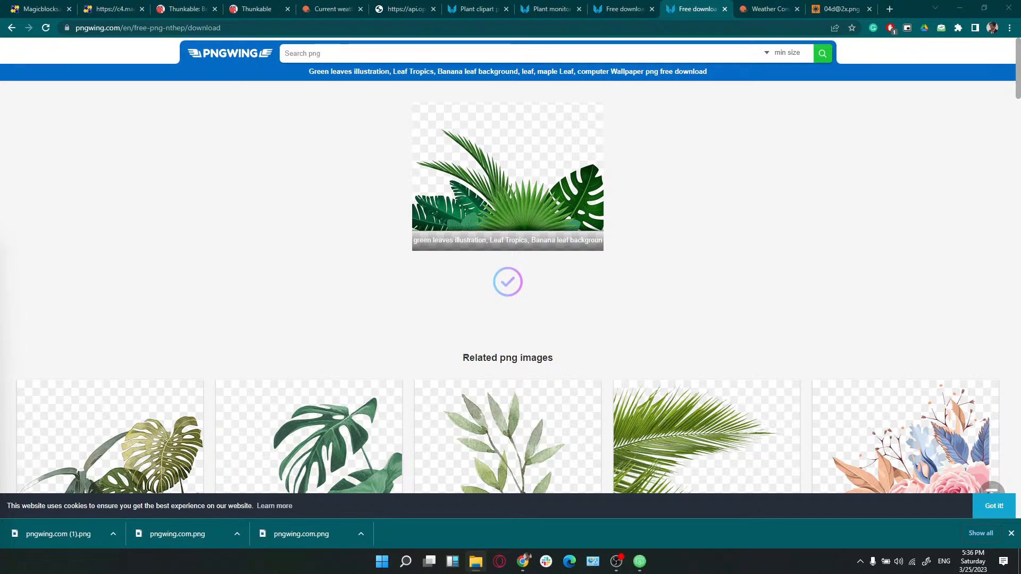
click(111, 7)
Preview TopImage, BottomImage and CactusImage in the Downloads window, then minimize it
click(257, 8)
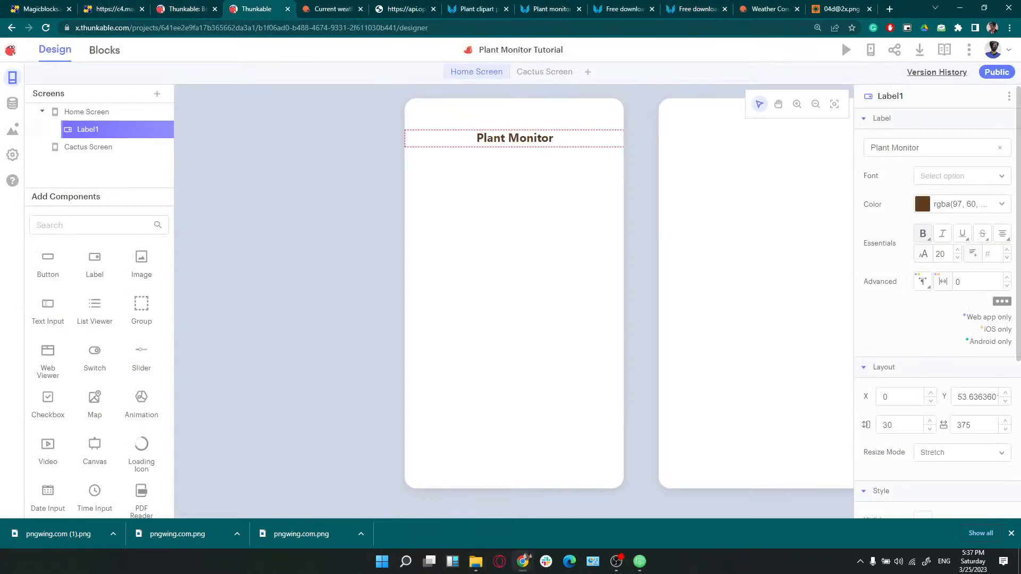
drag(0, 277, 566, 155)
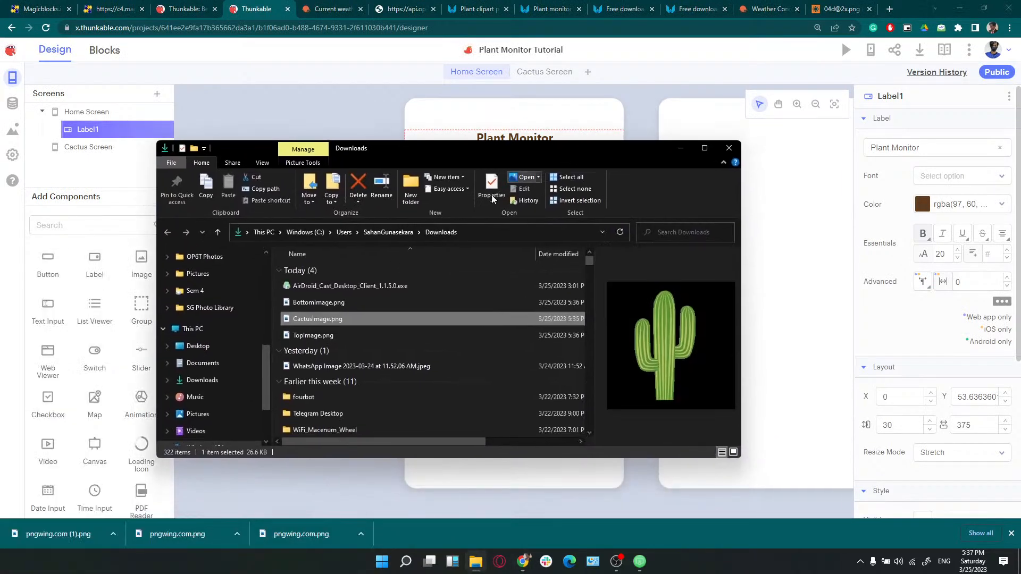
click(341, 304)
click(327, 320)
click(329, 335)
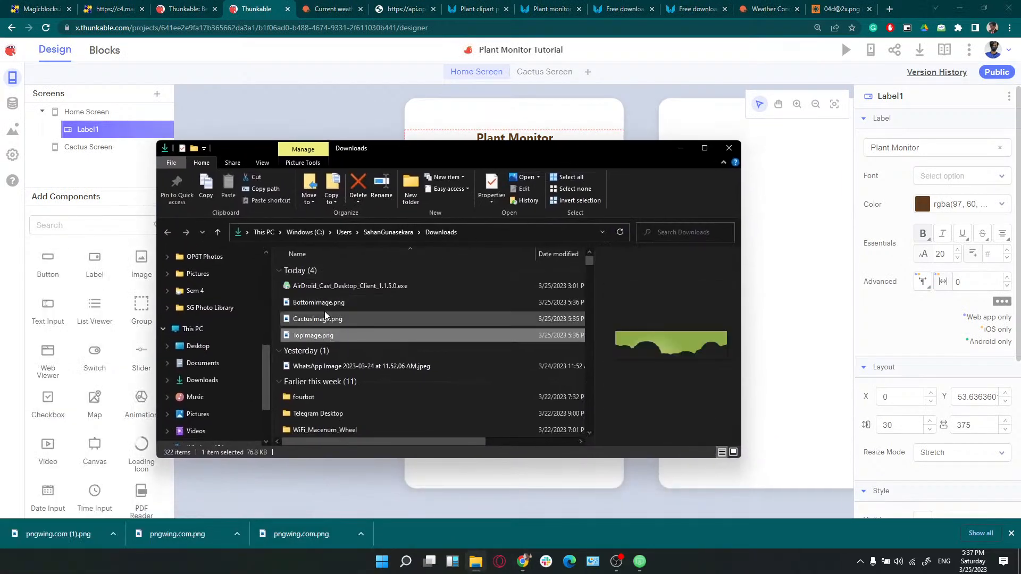
click(323, 321)
click(325, 335)
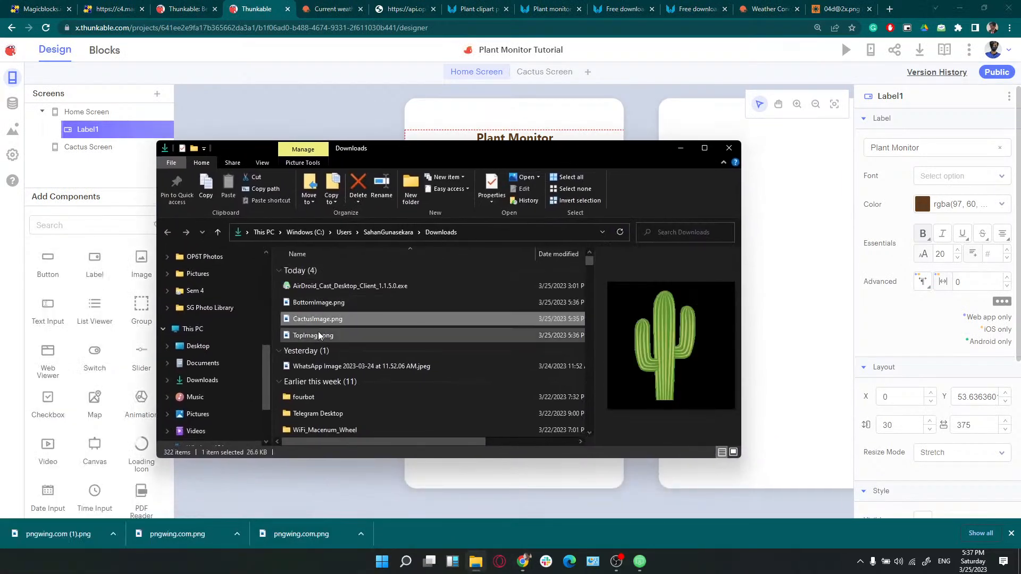
click(320, 304)
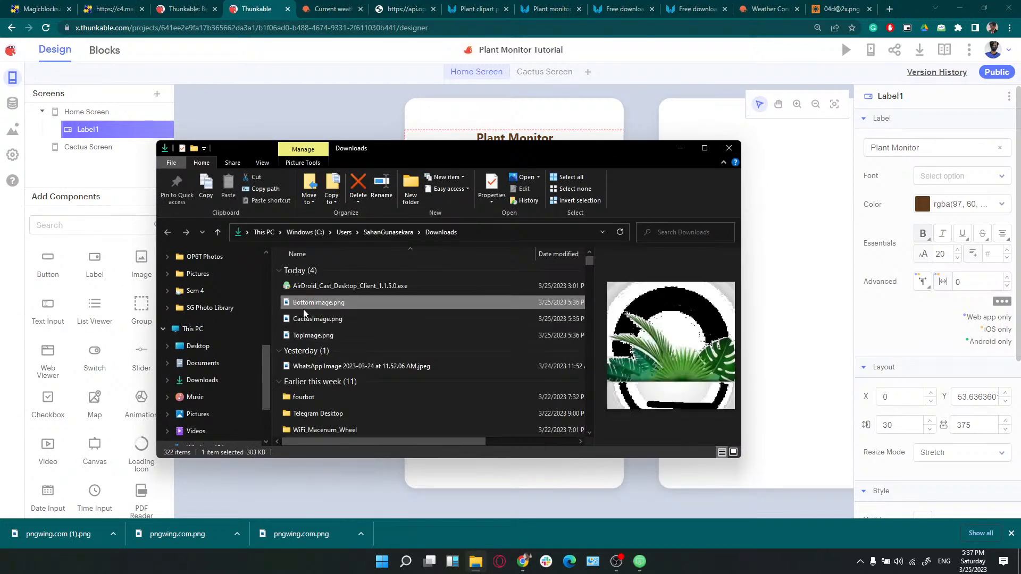
click(681, 149)
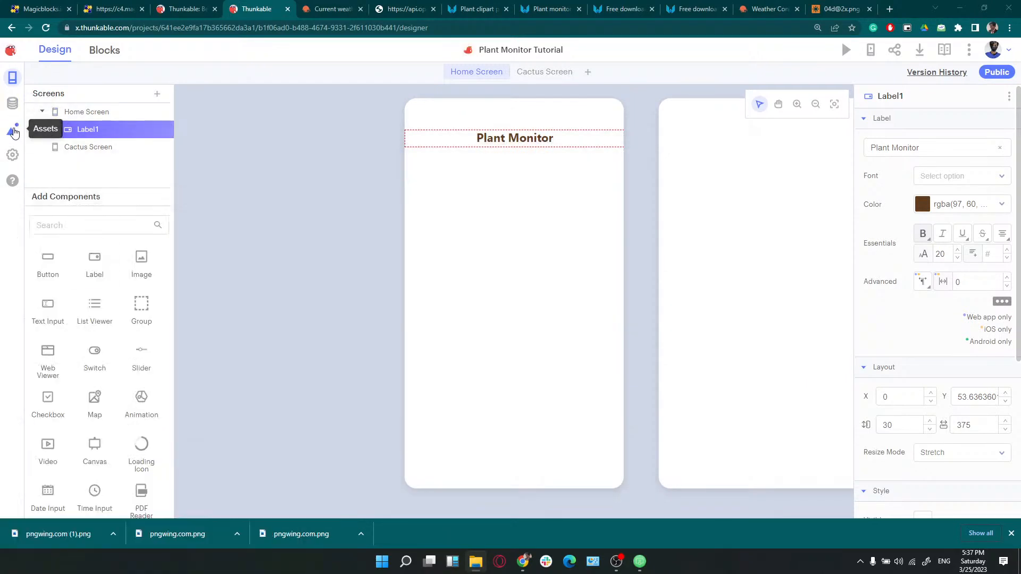
Upload TopImage.png, BottomImage.png and CactusImage.png from Downloads to the project's Media Files
click(14, 133)
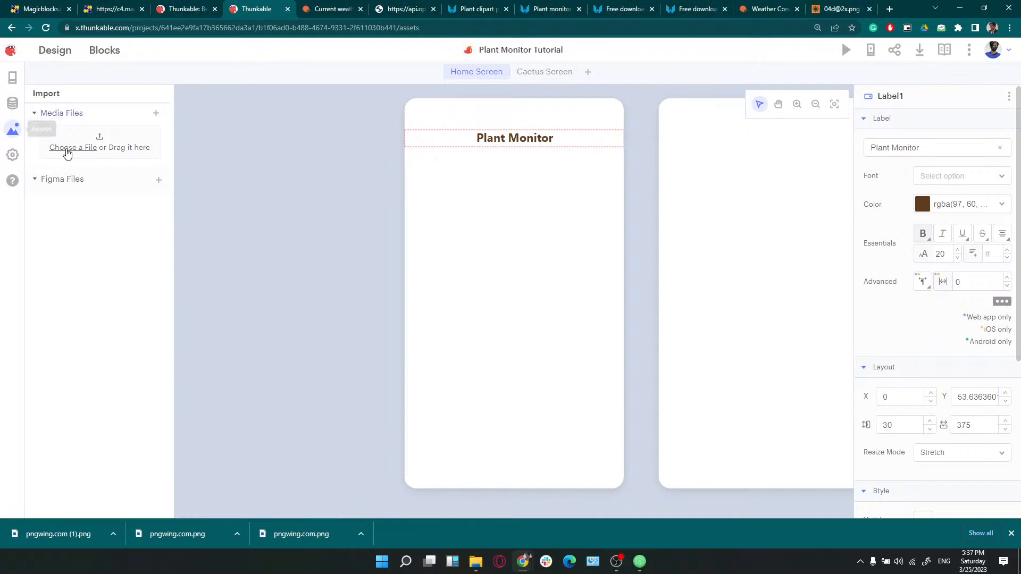
click(66, 150)
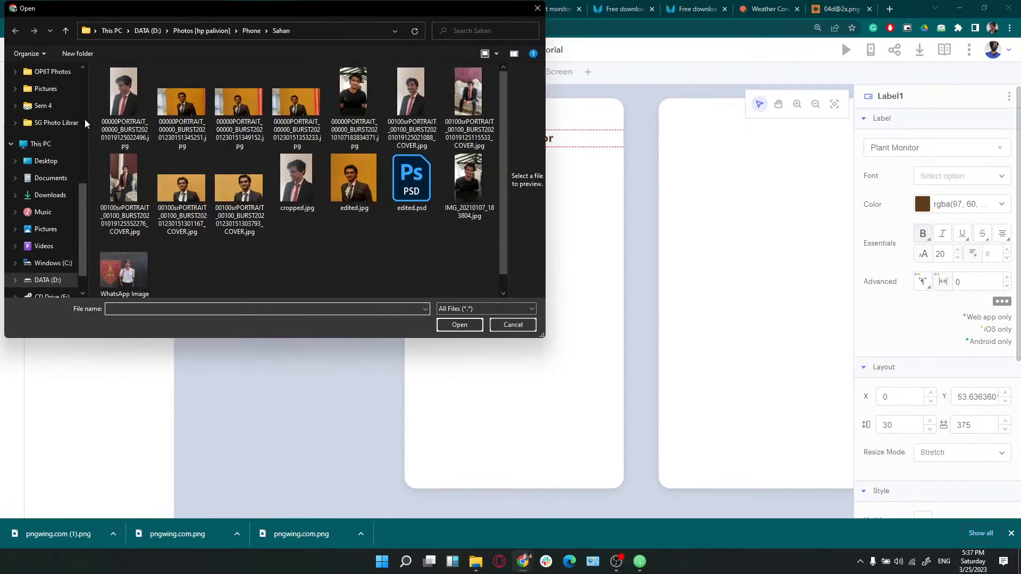
click(50, 97)
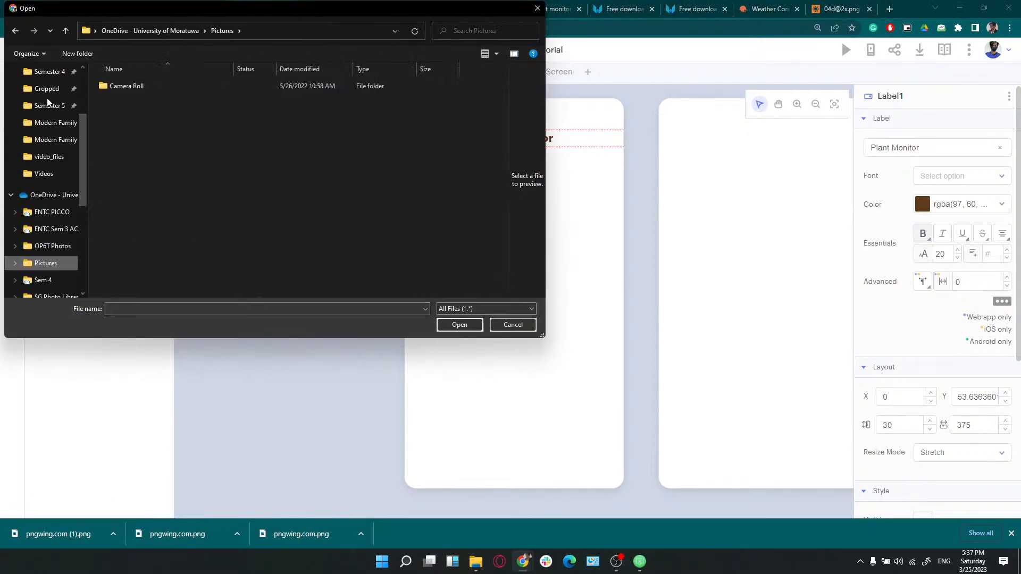
click(50, 112)
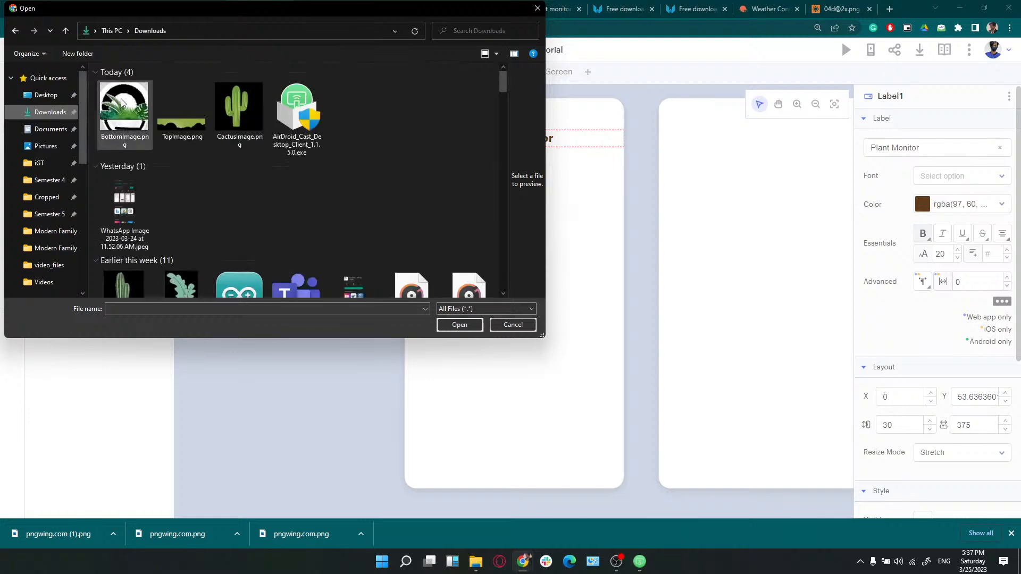
click(183, 128)
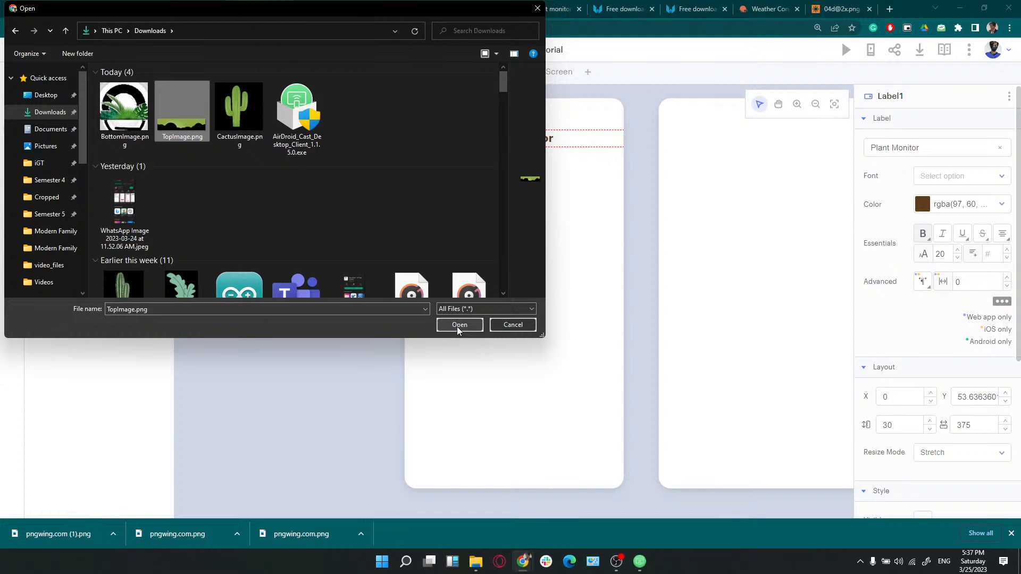
ctrl+click(124, 109)
ctrl+click(239, 109)
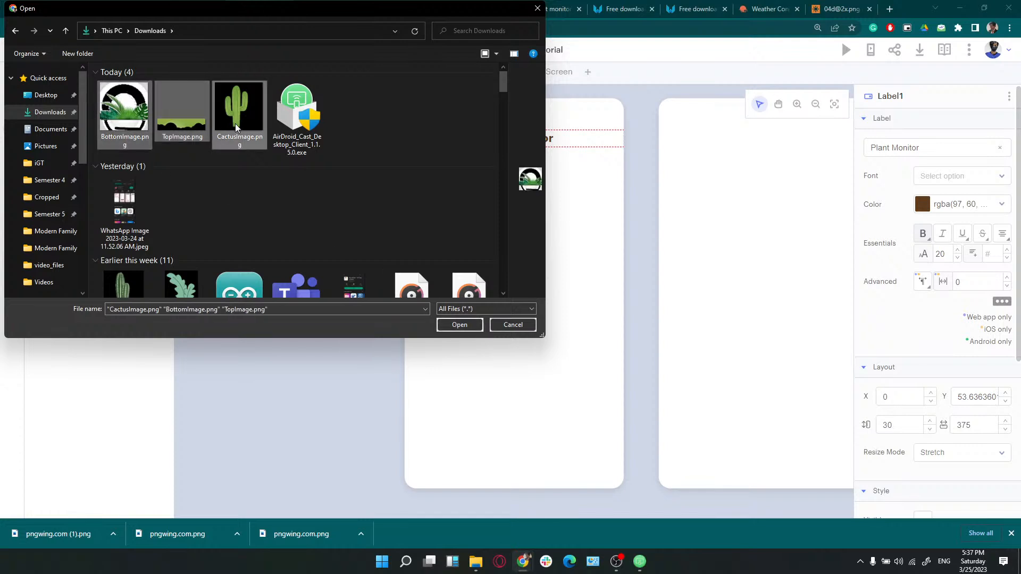
click(457, 326)
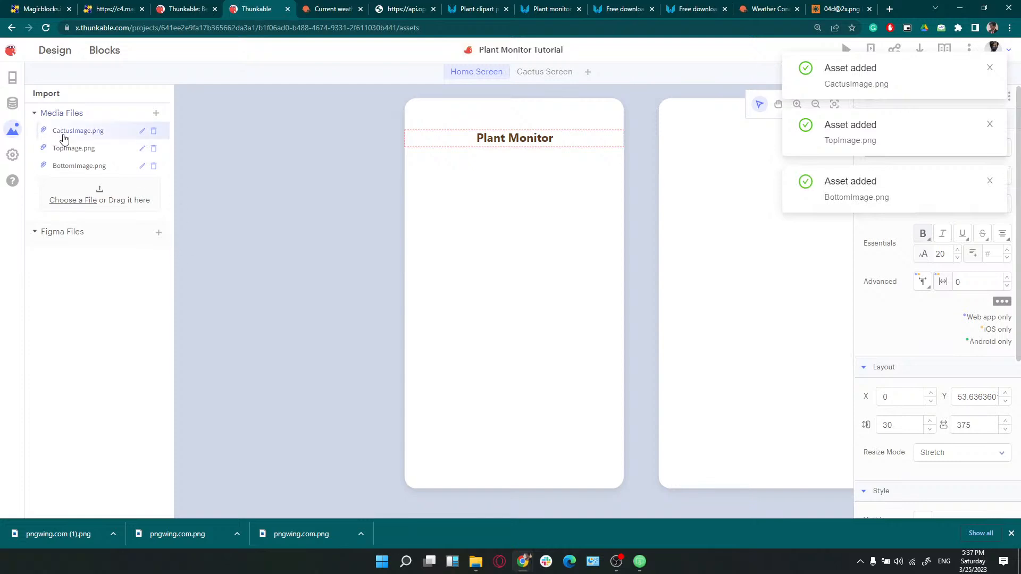
click(12, 78)
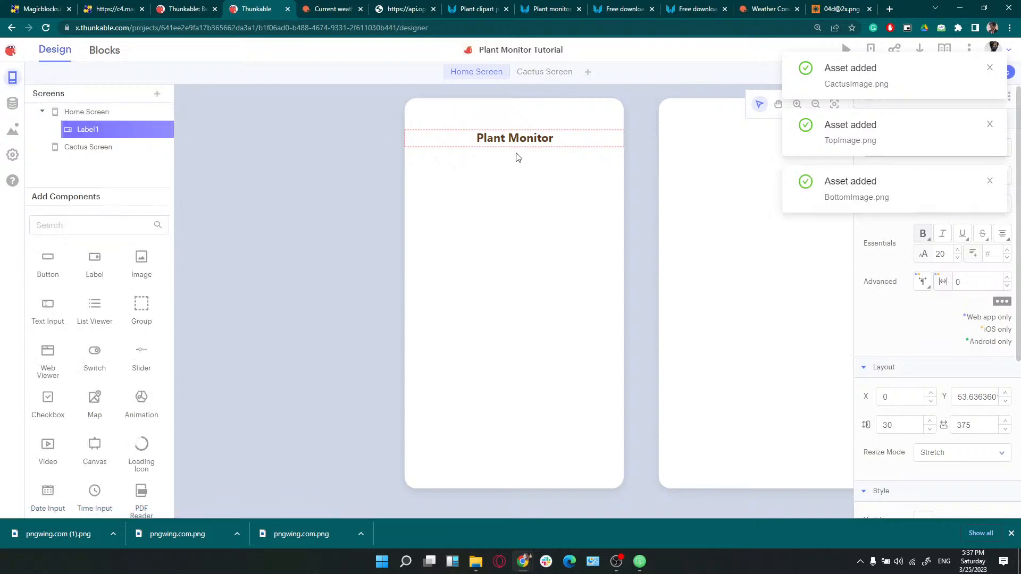
Lower the Plant Monitor label and add an Image at the top showing TopImage.png
drag(515, 143, 514, 194)
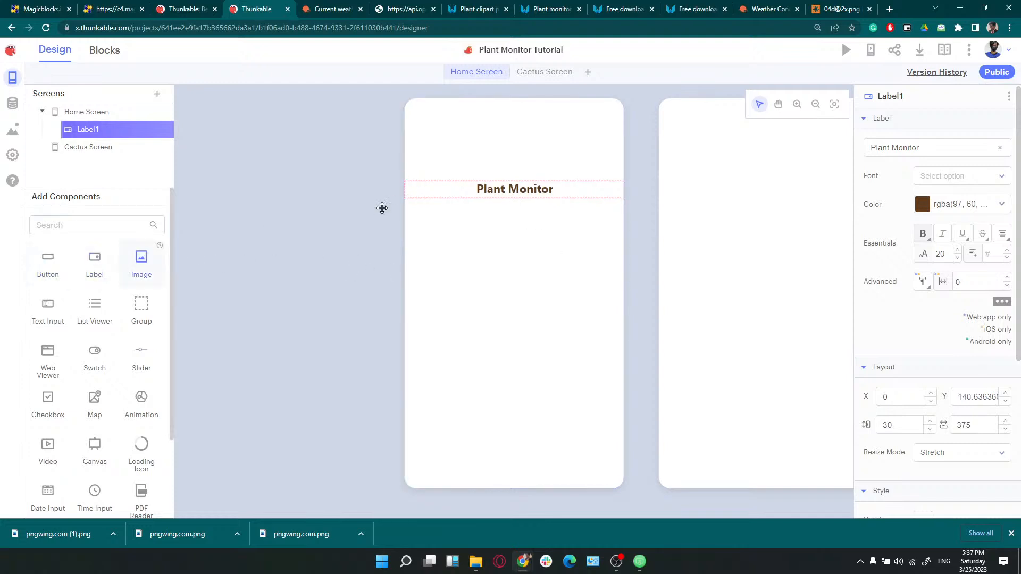
drag(382, 208, 616, 169)
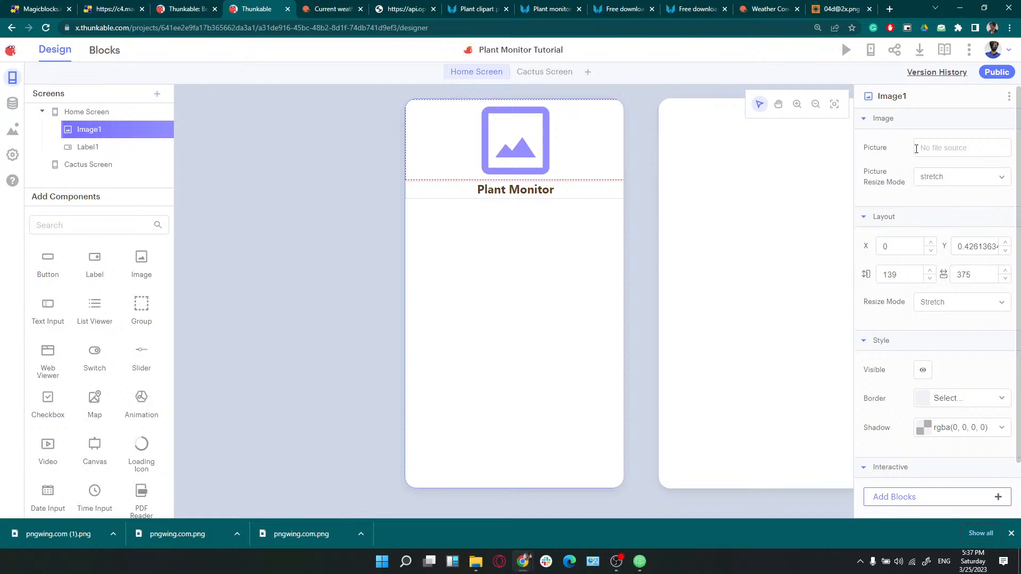
click(916, 149)
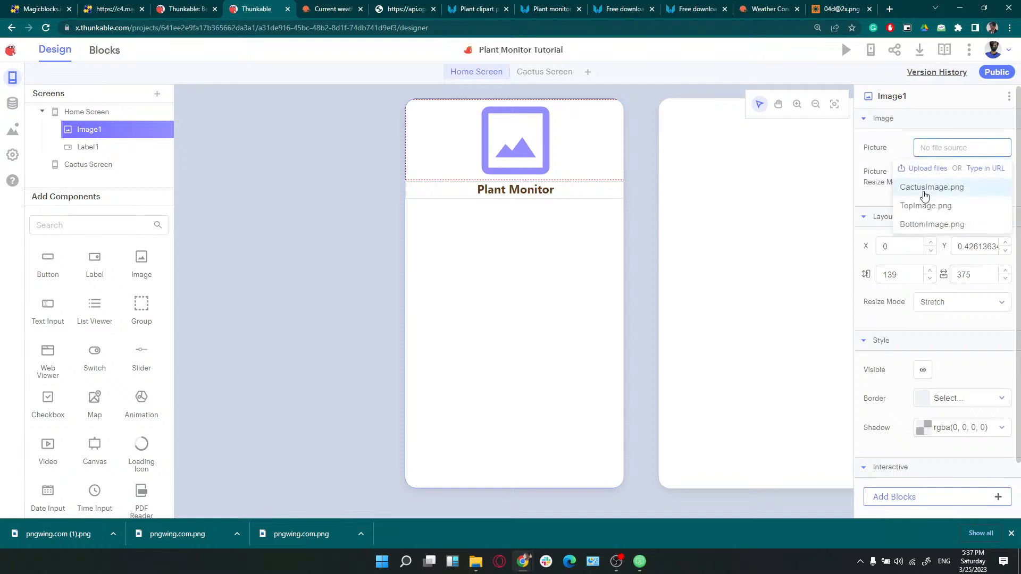
click(925, 206)
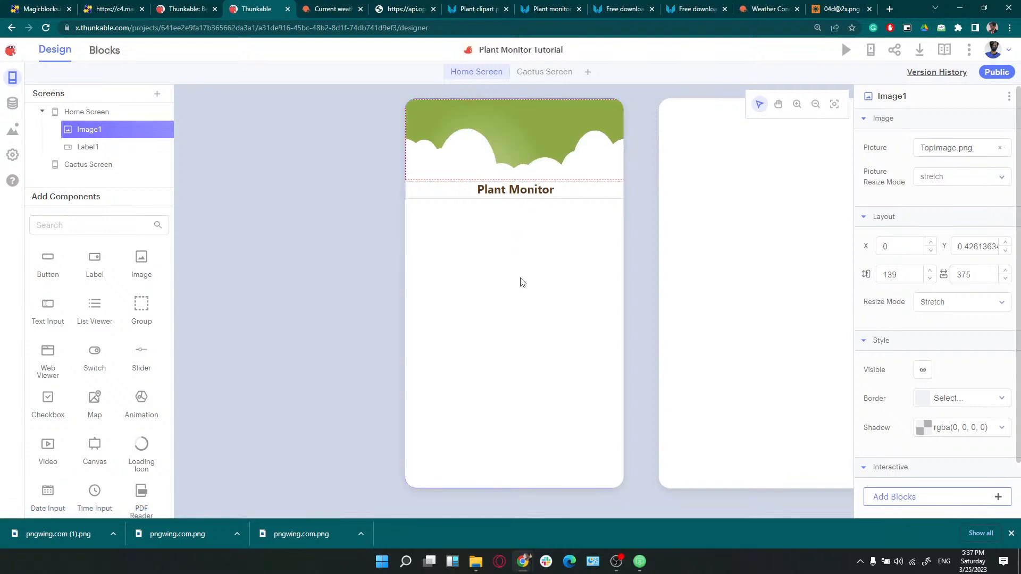
Try the header image's resize modes, including fit, cover and center
click(508, 289)
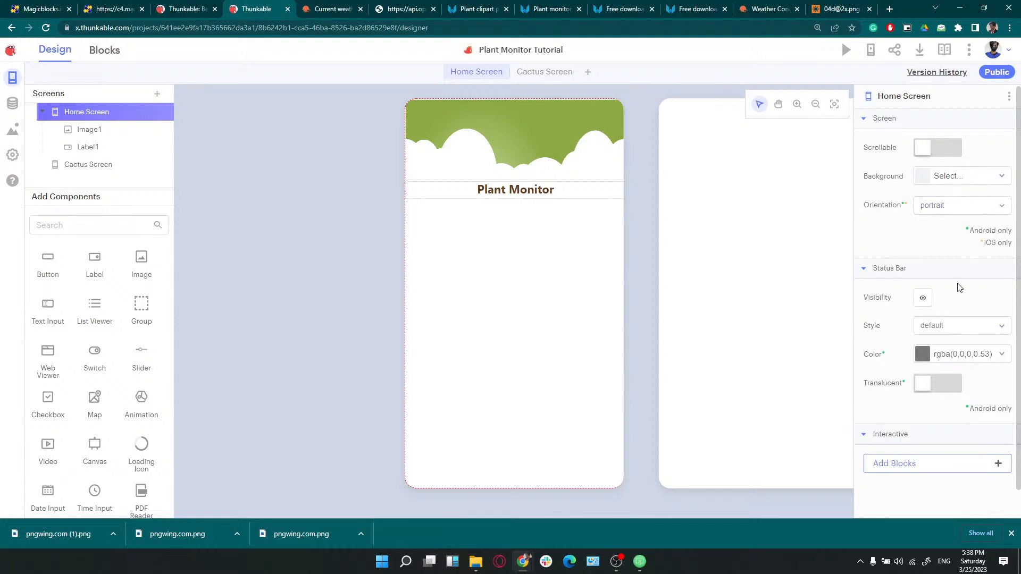
click(553, 119)
click(934, 182)
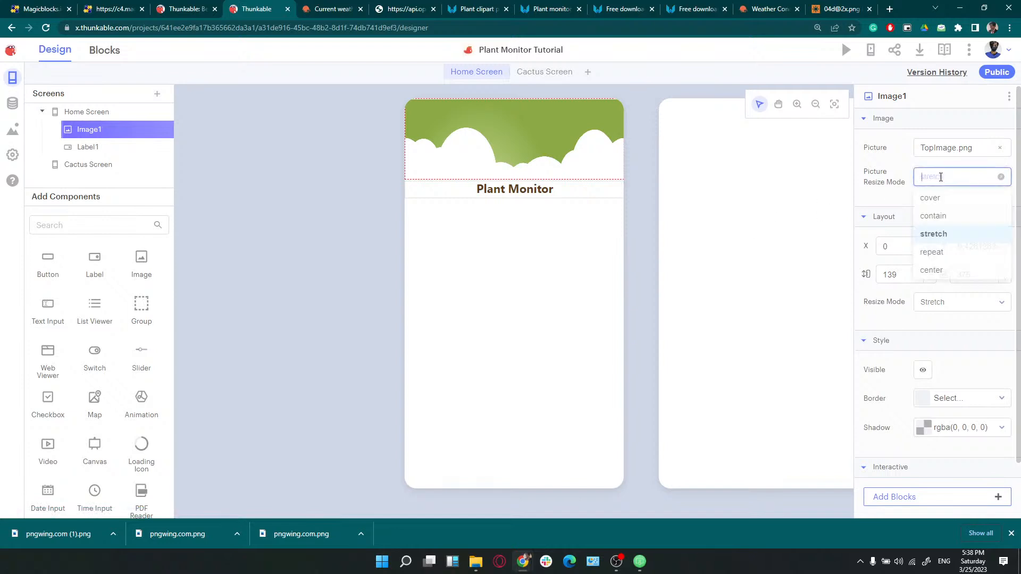
click(948, 216)
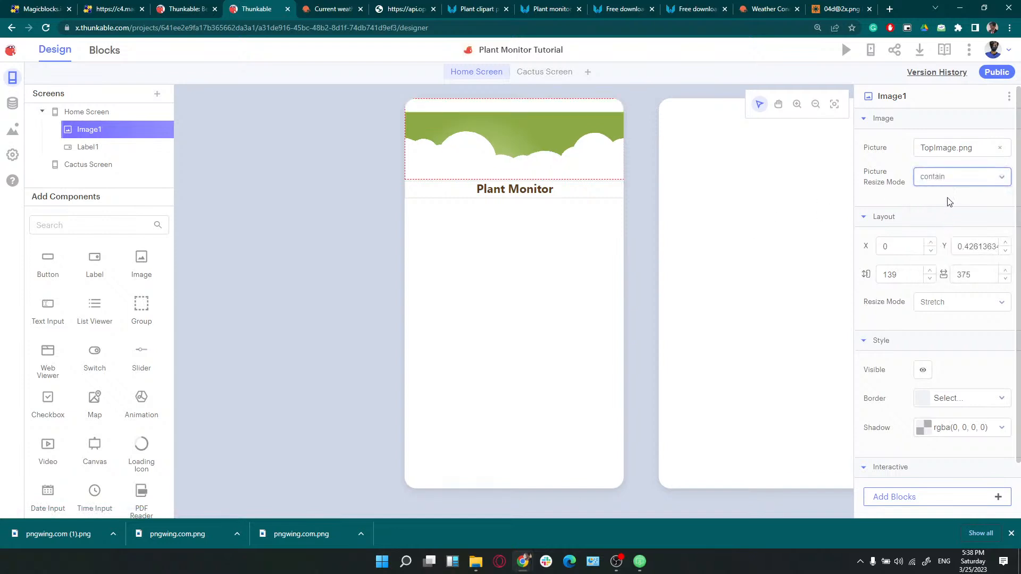
click(949, 181)
click(933, 197)
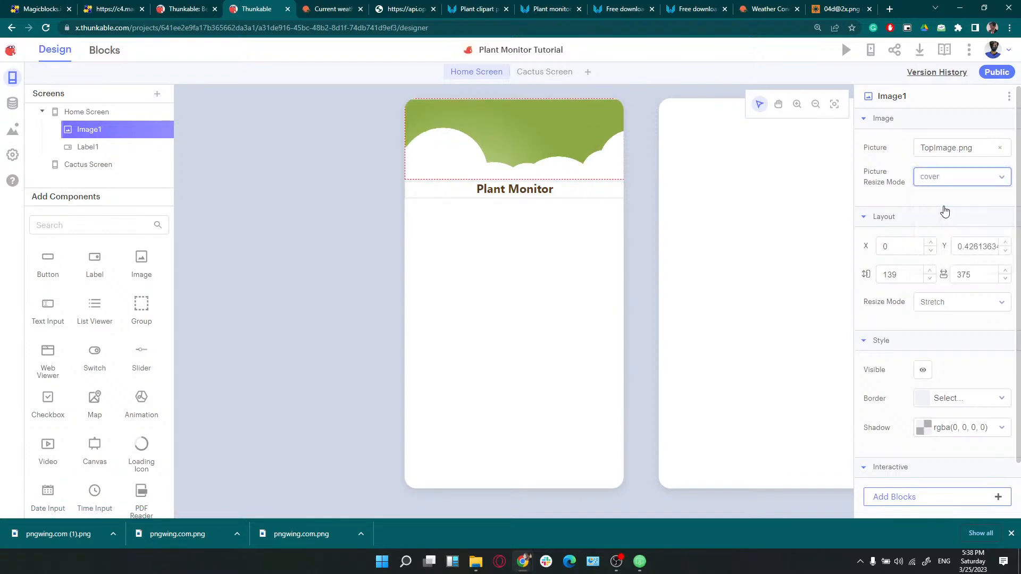
click(550, 143)
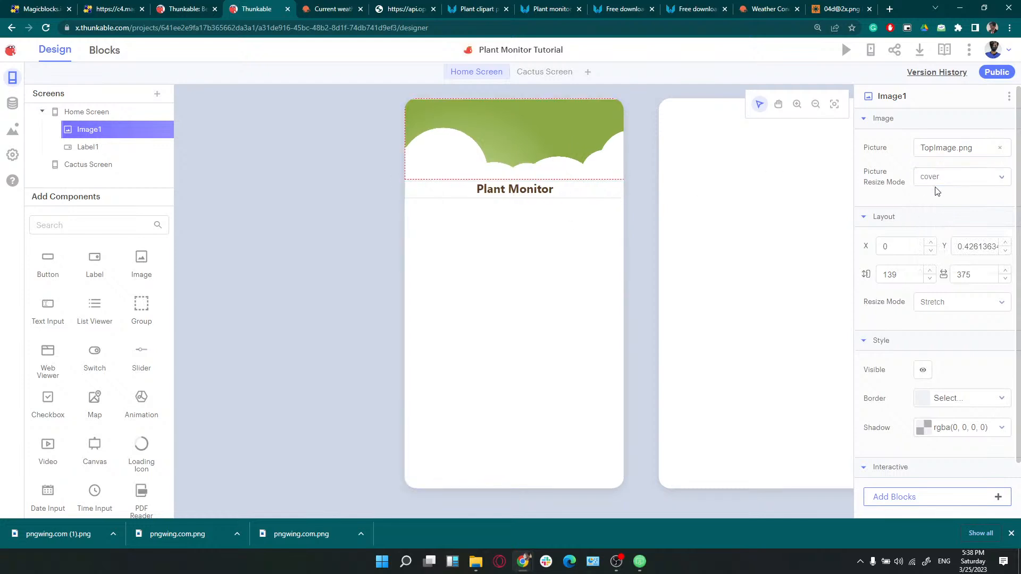
click(952, 177)
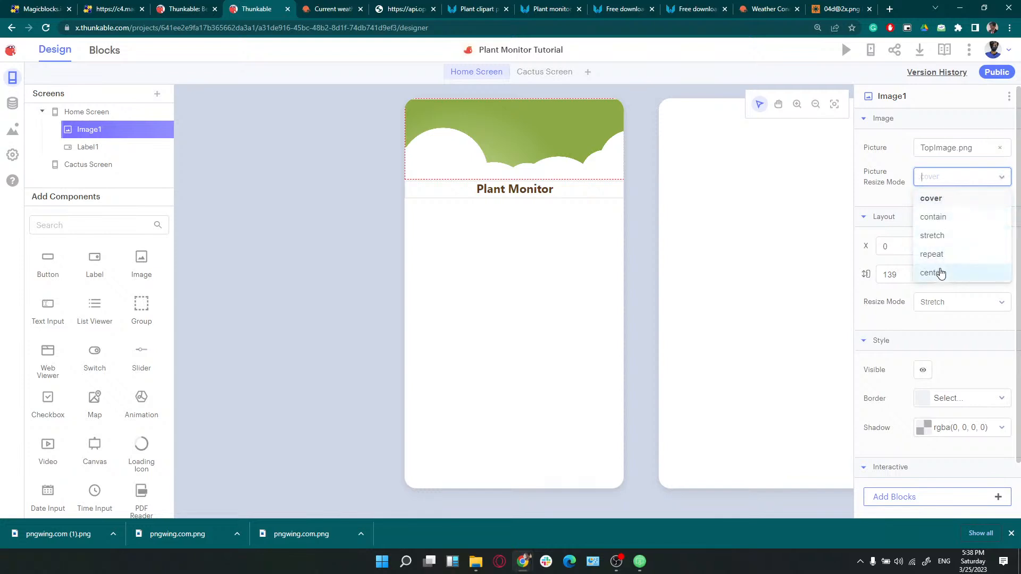
click(940, 272)
Move the header image flush to the screen top and set it back to cover mode
drag(545, 123, 549, 106)
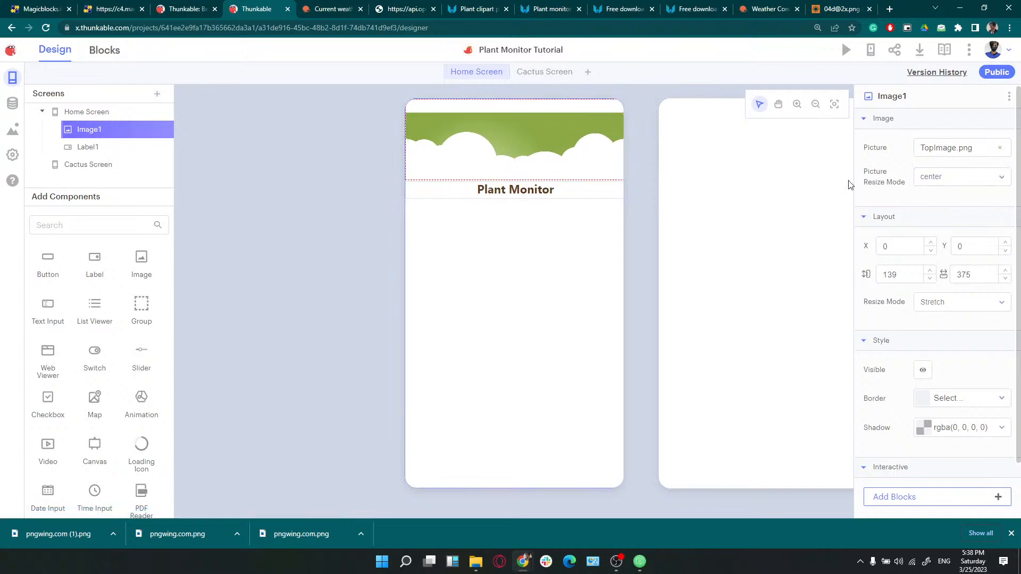
click(940, 170)
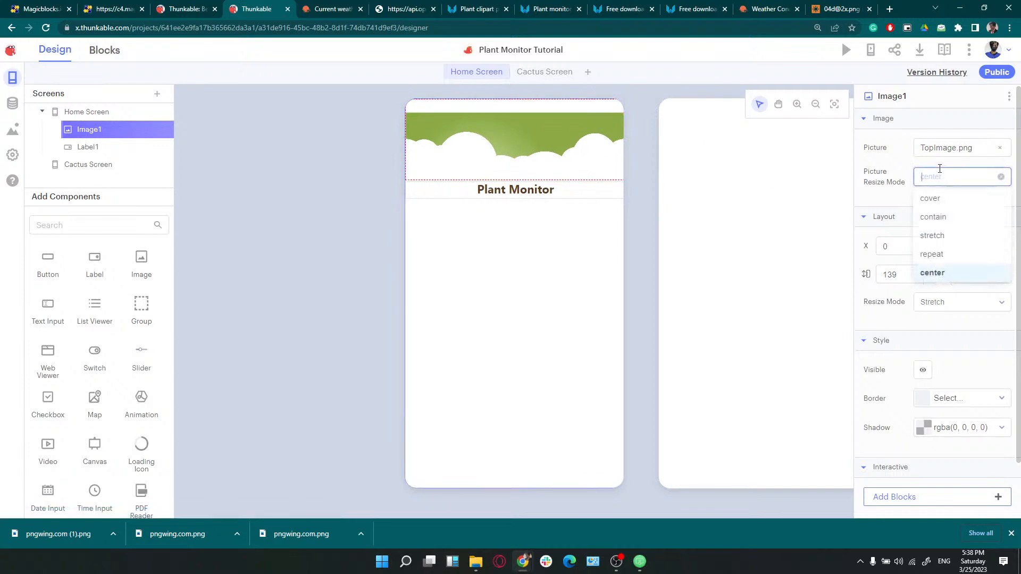
click(930, 201)
click(516, 255)
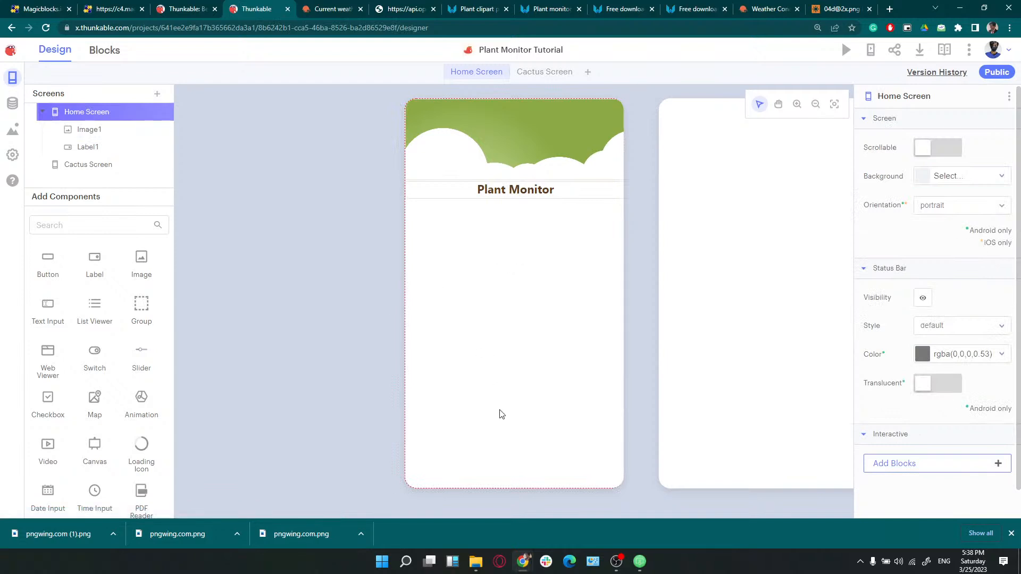
click(1010, 533)
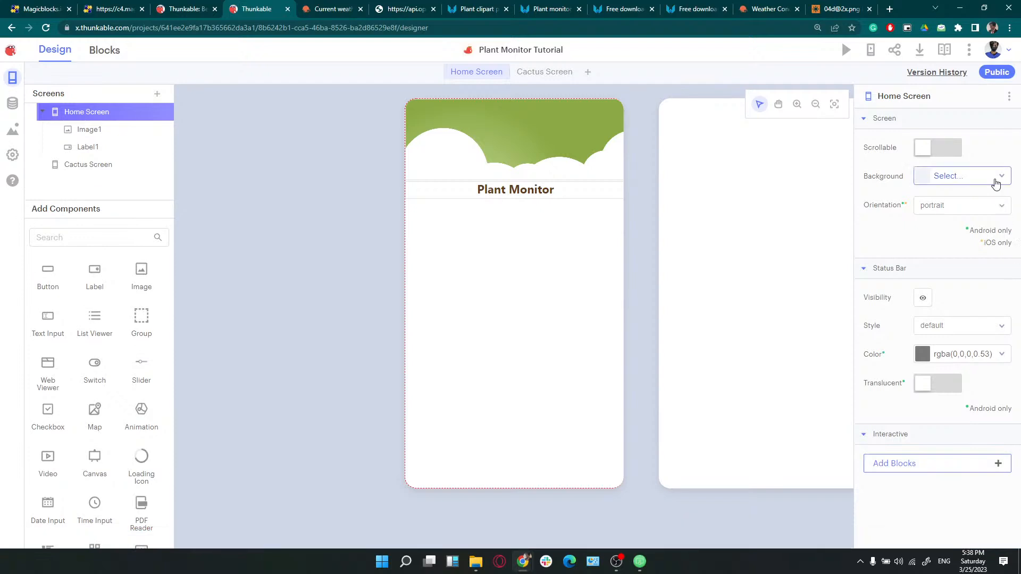
click(996, 182)
Add an Image at the bottom of the Home Screen and stretch it to 375 wide
click(993, 179)
drag(128, 285, 437, 464)
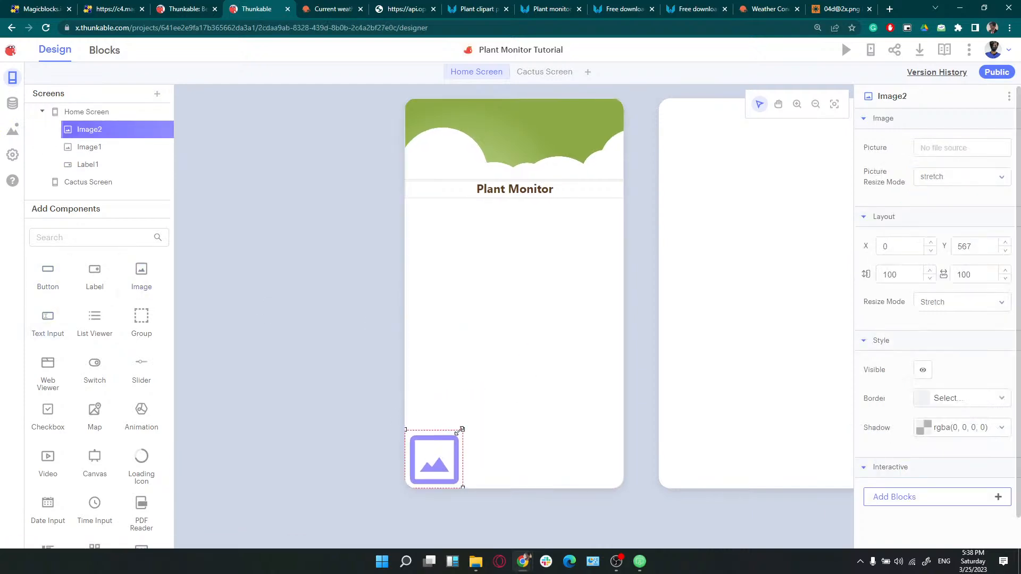
drag(463, 430, 749, 364)
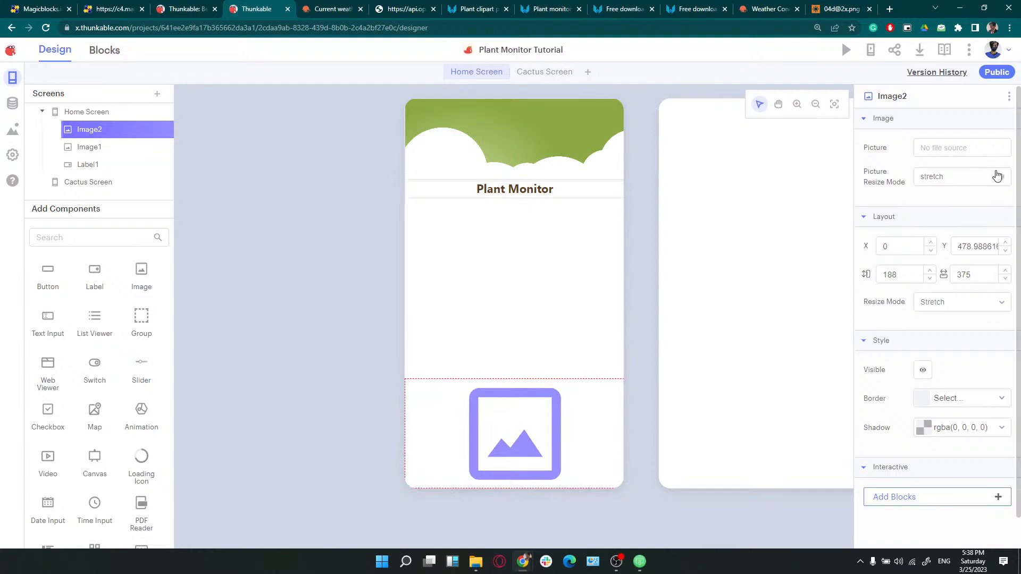
click(1008, 97)
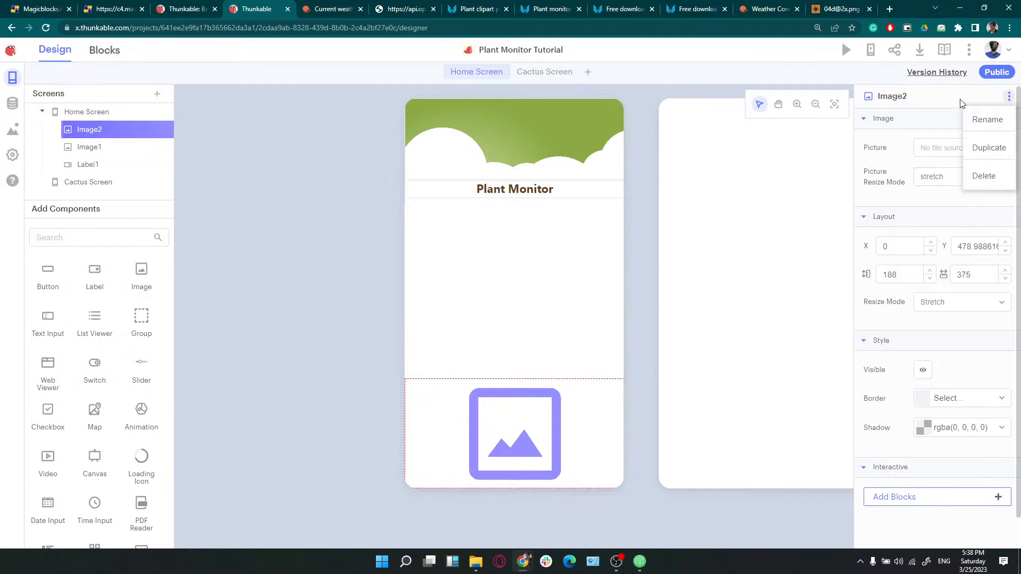
Set the image's Picture to BottomImage.png with Resize Mode cover
click(927, 152)
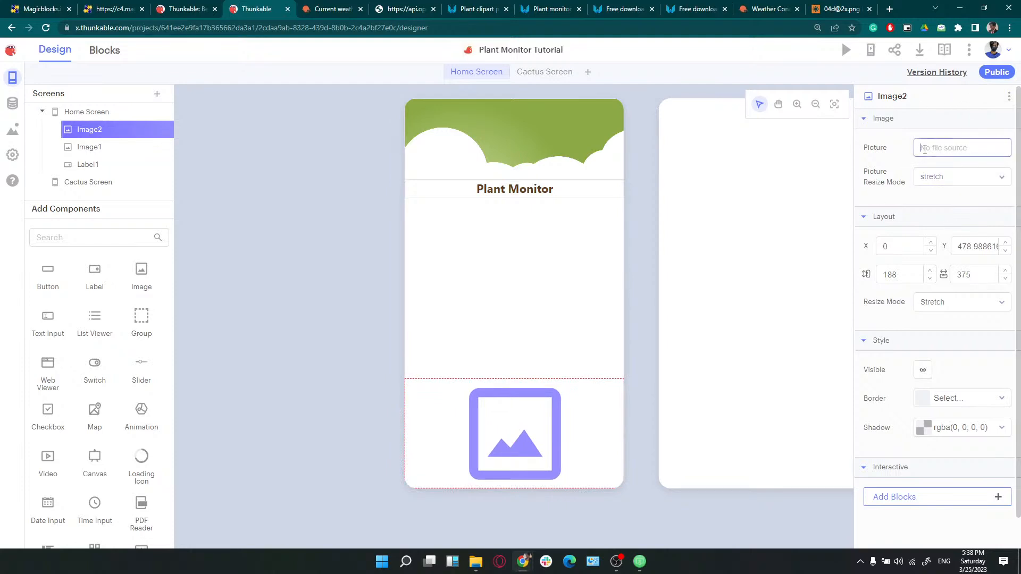
click(926, 223)
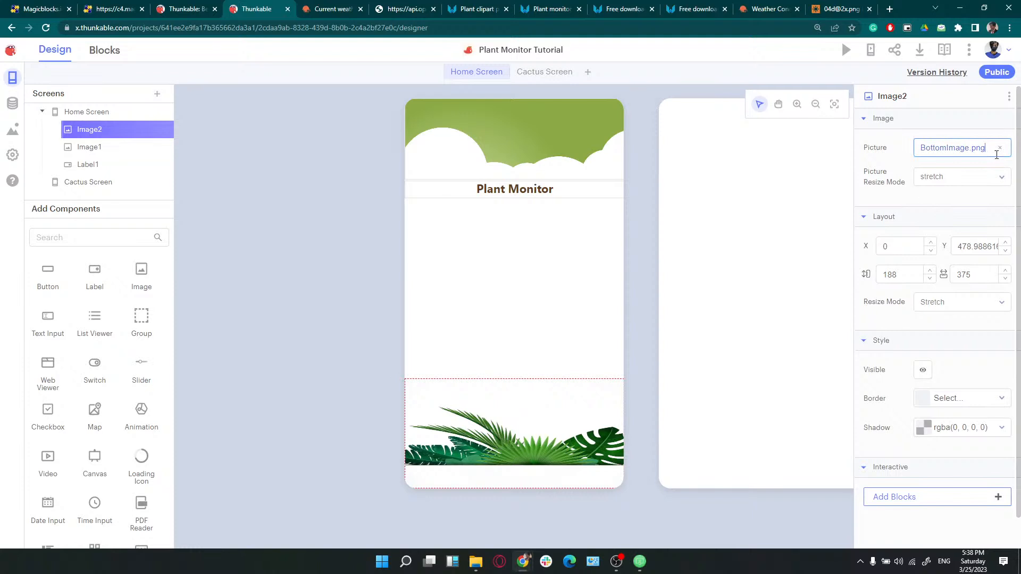
click(967, 179)
click(942, 200)
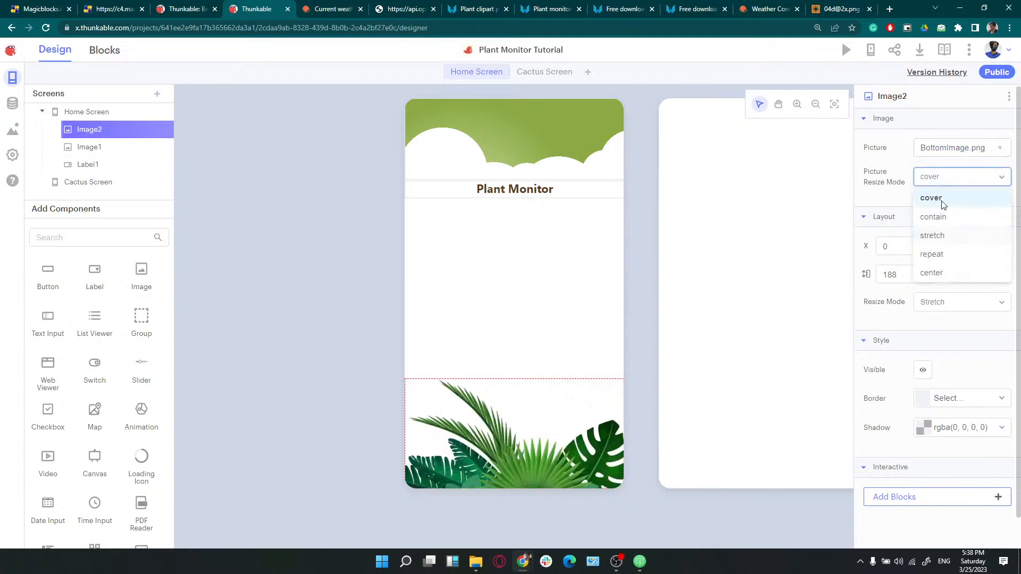
click(942, 202)
click(628, 328)
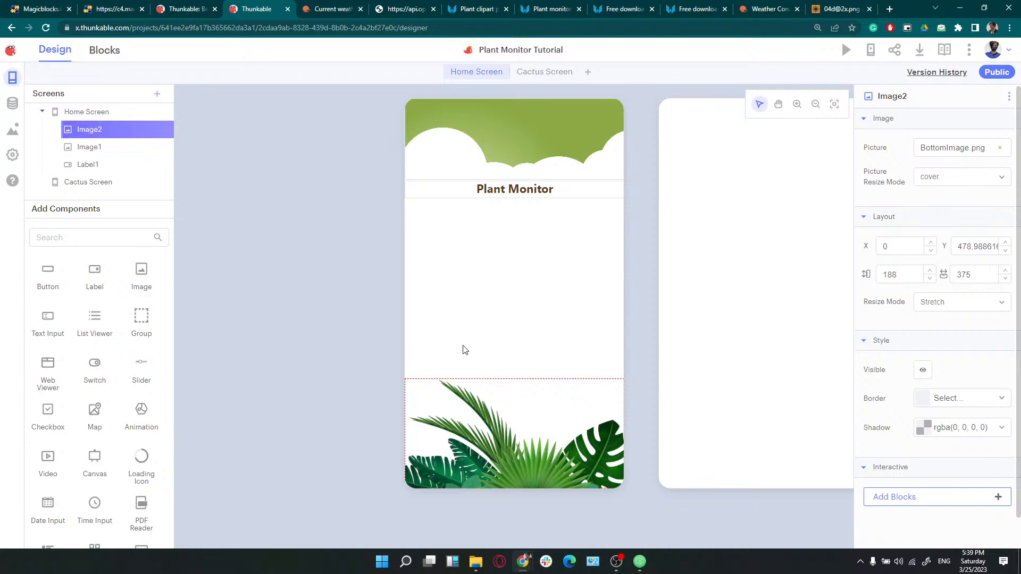
click(512, 196)
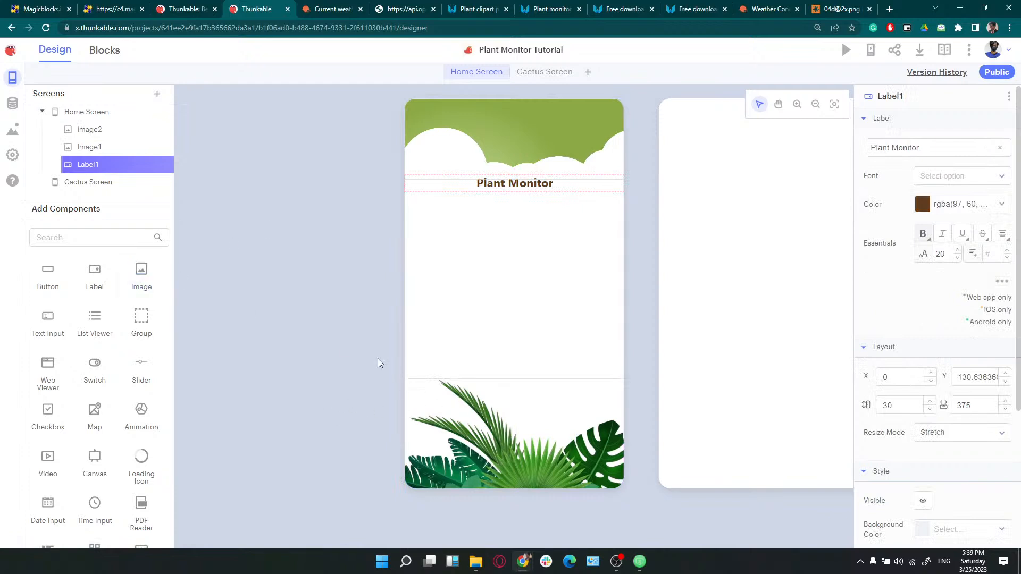
Place a List Viewer between the title and leaves image, stretched to the full 375 width
click(517, 144)
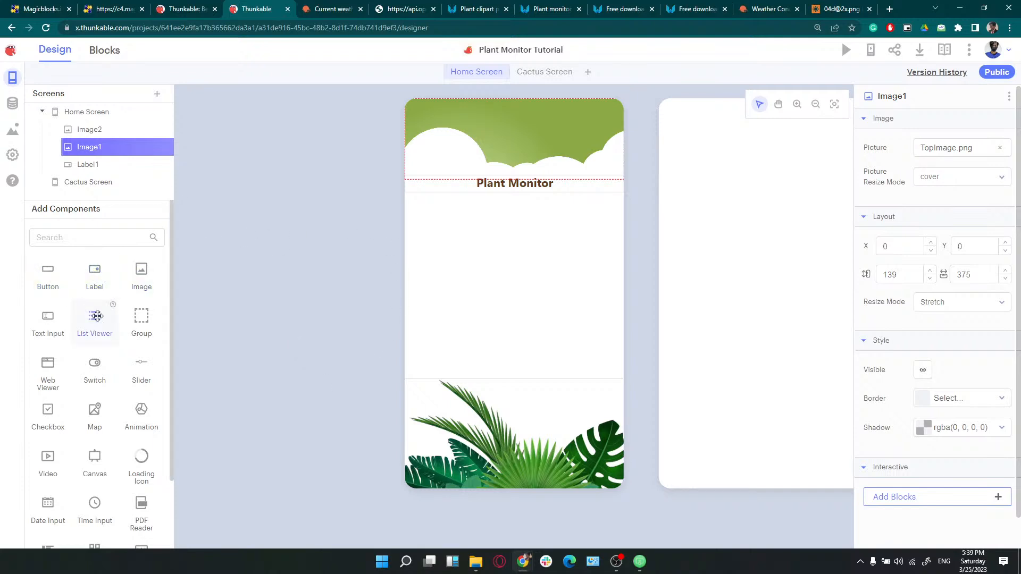
drag(96, 316, 426, 317)
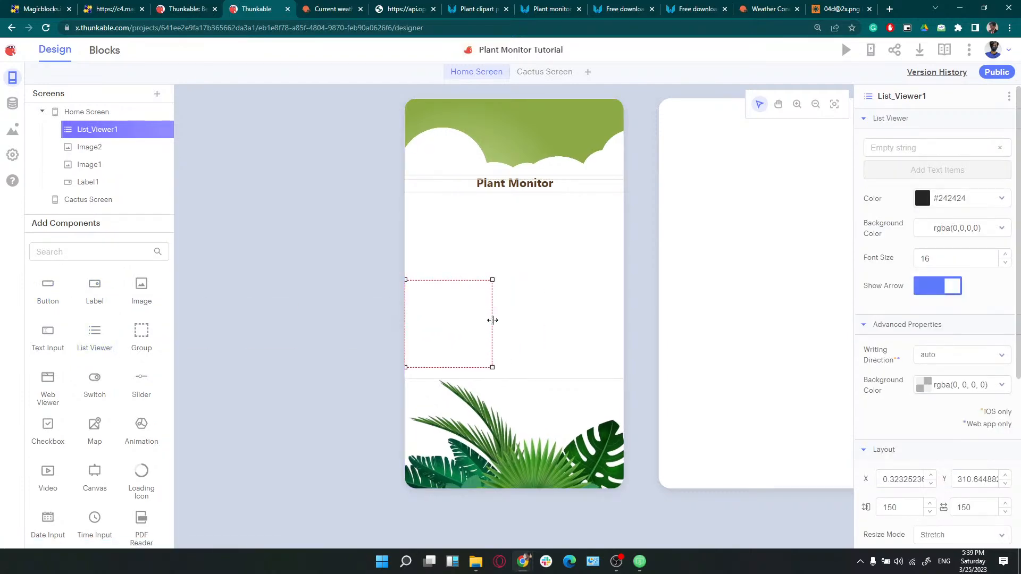
drag(493, 320, 630, 328)
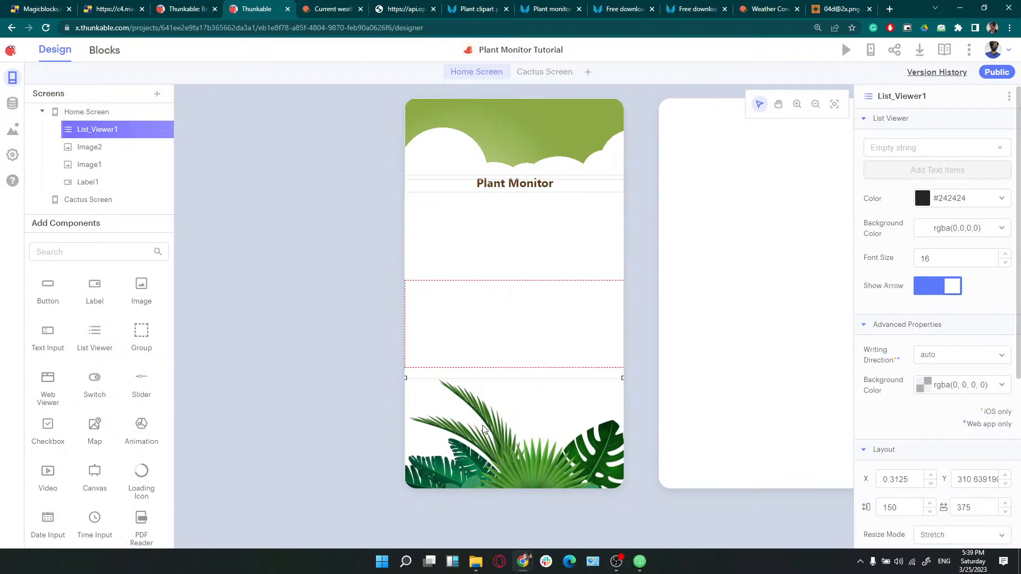
mouse_move(617, 563)
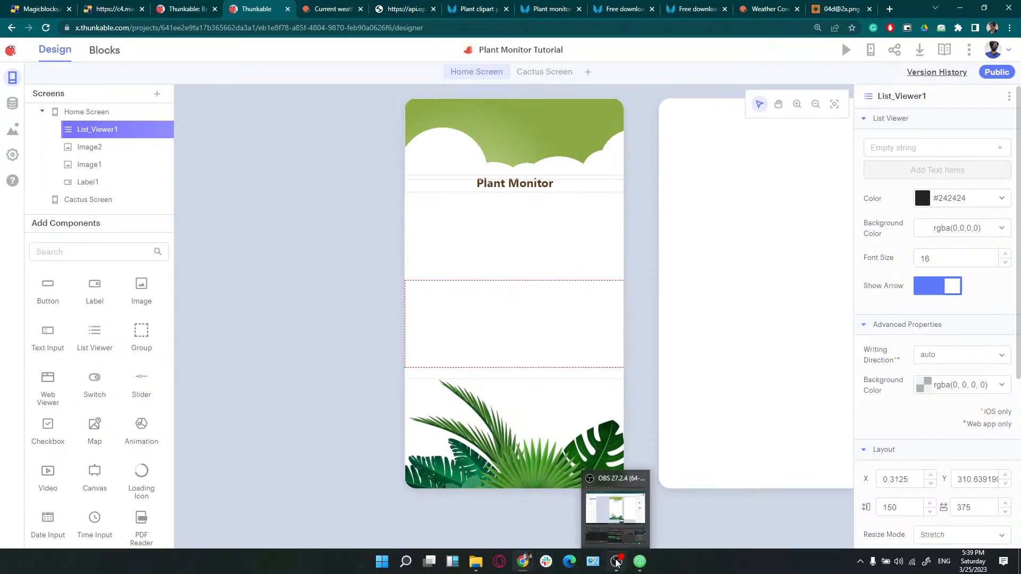
mouse_move(523, 561)
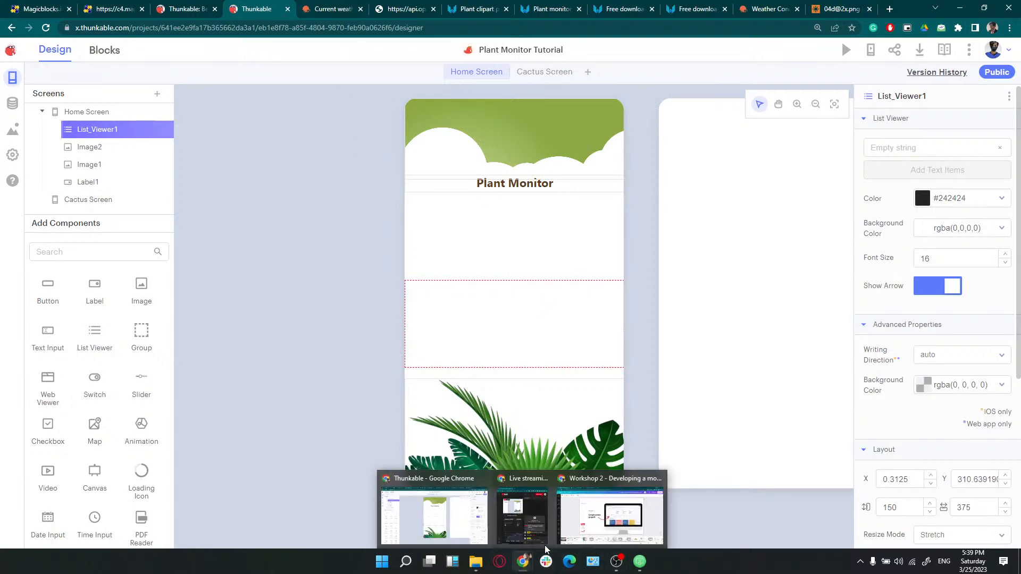
click(596, 522)
click(464, 508)
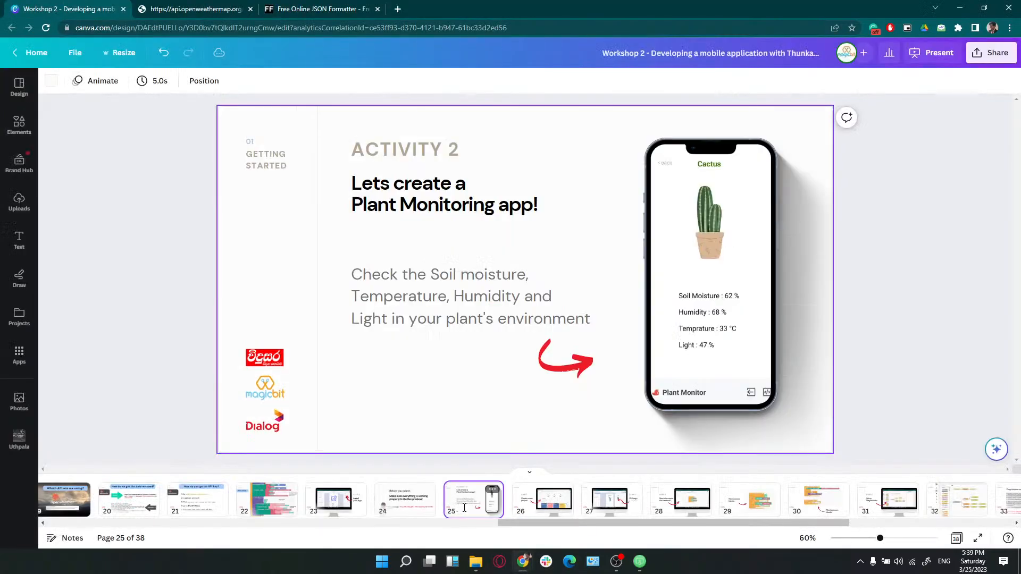
drag(520, 521, 561, 523)
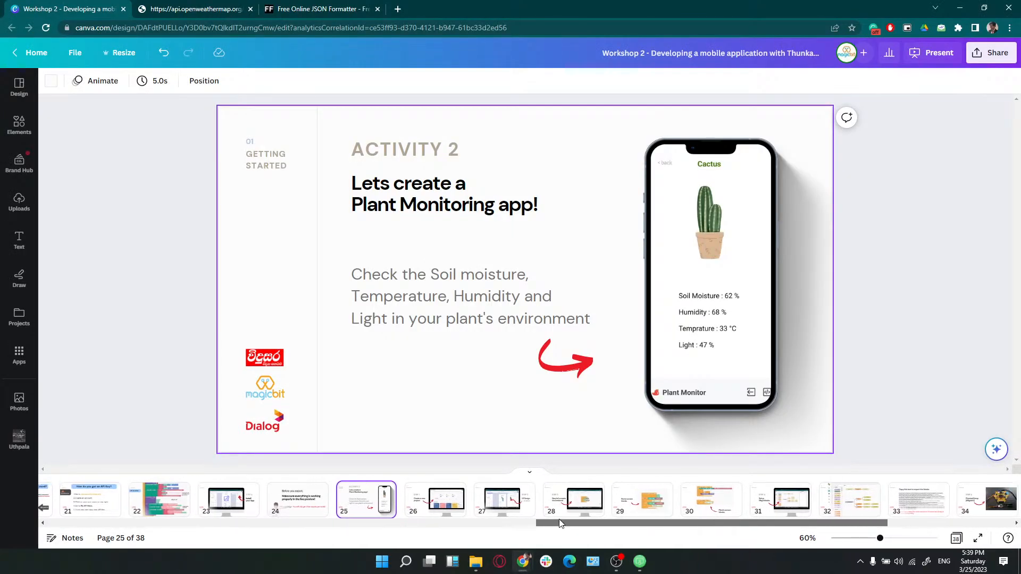
click(514, 504)
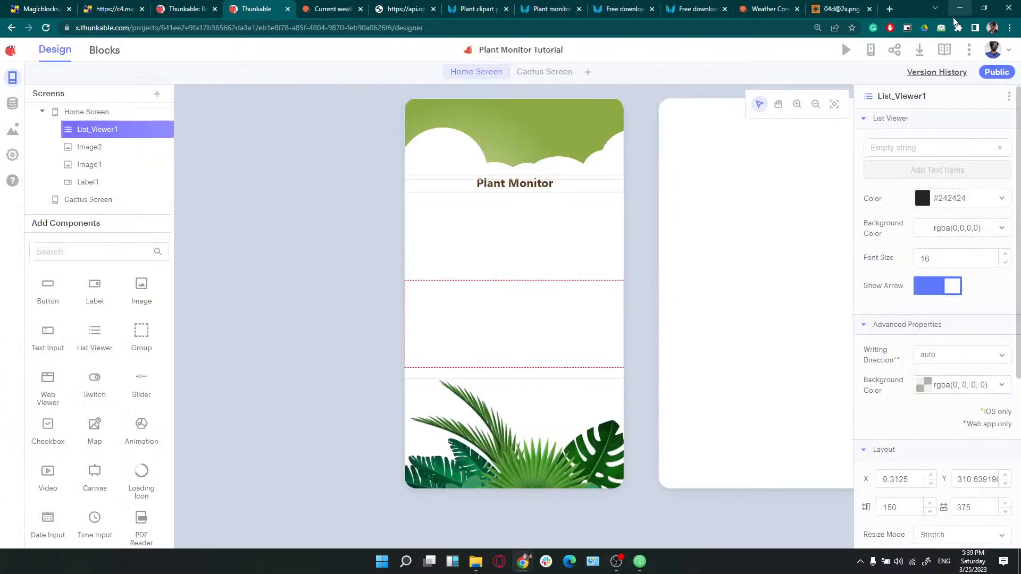
Drop a new Label onto the Home Screen and move it up under the header
click(960, 7)
drag(93, 288, 543, 272)
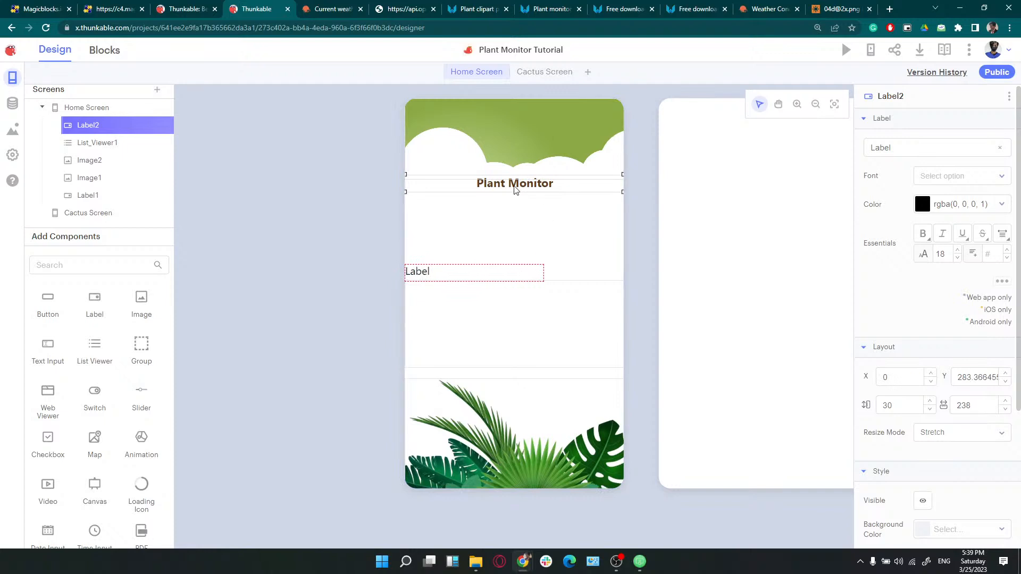
drag(515, 189, 514, 123)
drag(418, 271, 417, 225)
Rearrange the green header at the top with the Plant Monitor title just below it
click(512, 124)
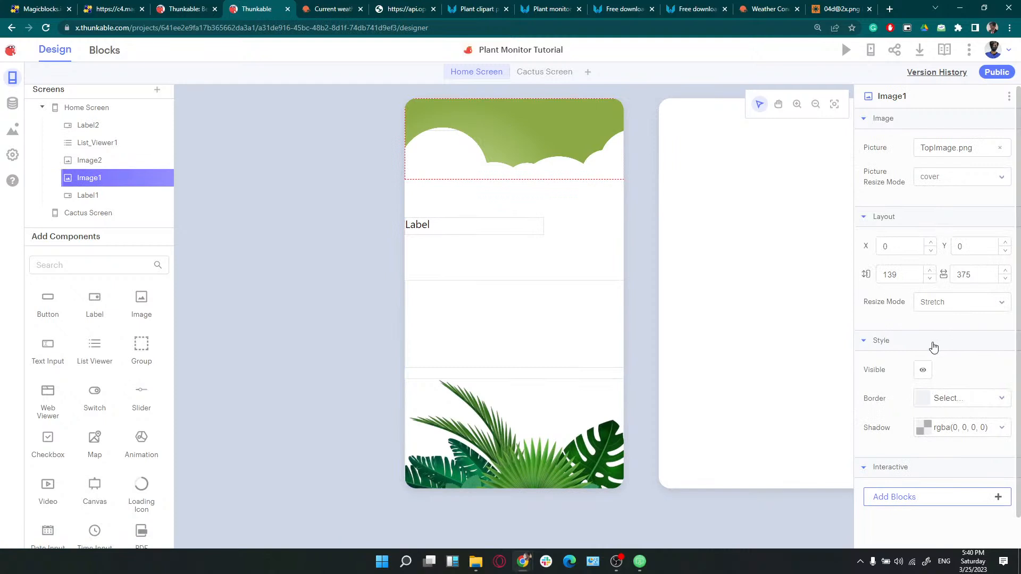
scroll(933, 346, down, 1)
scroll(934, 346, up, 1)
click(538, 165)
scroll(929, 339, down, 1)
drag(517, 143, 512, 185)
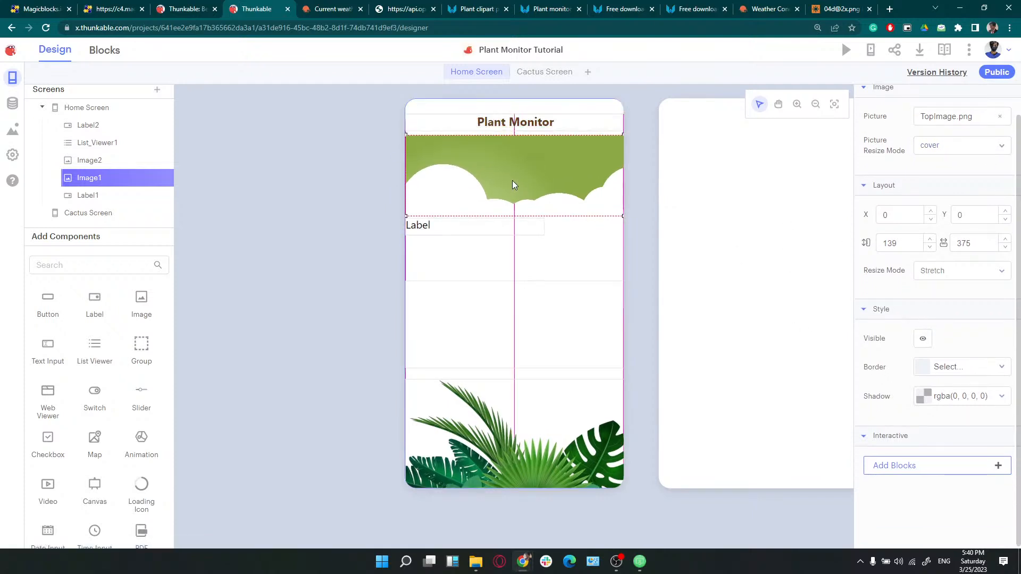
drag(508, 130, 511, 102)
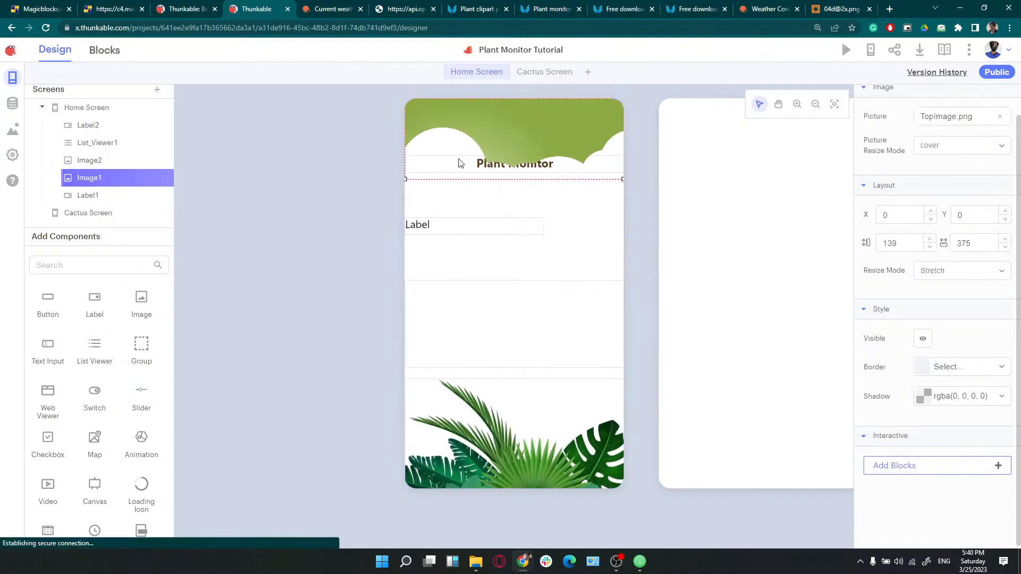
drag(526, 160, 514, 225)
drag(516, 168, 512, 260)
drag(512, 190, 504, 114)
drag(516, 250, 513, 176)
click(486, 225)
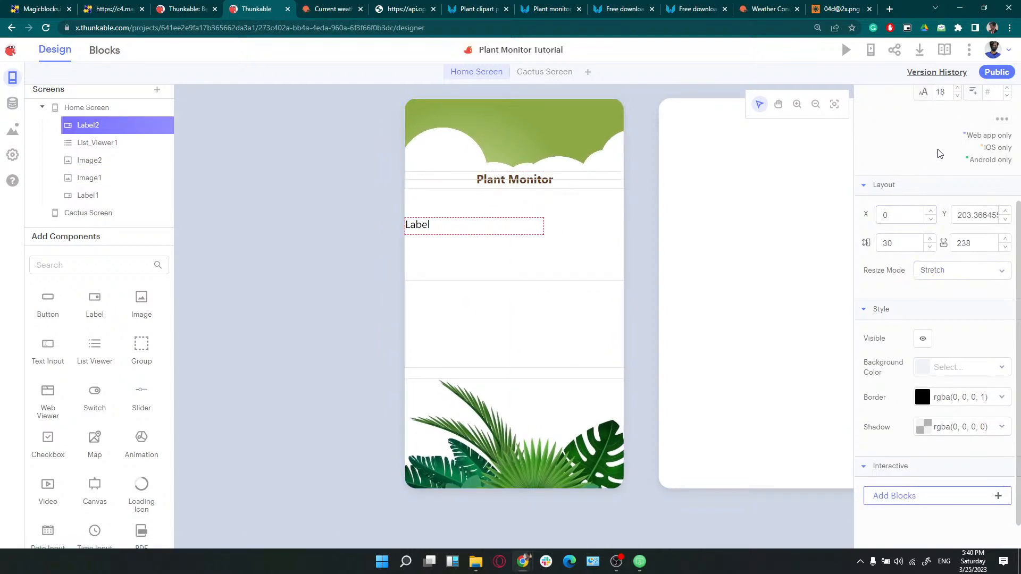
Change Label2's text to 'Select Plant :' and move it and the list up beneath the title
scroll(936, 159, up, 3)
key(ctrl+a)
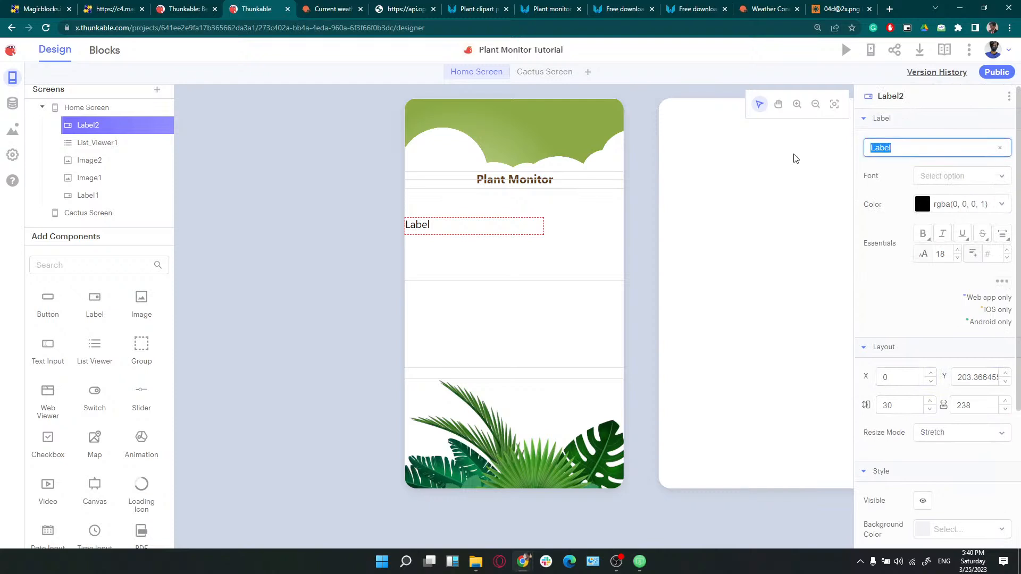
text(Select Plant :)
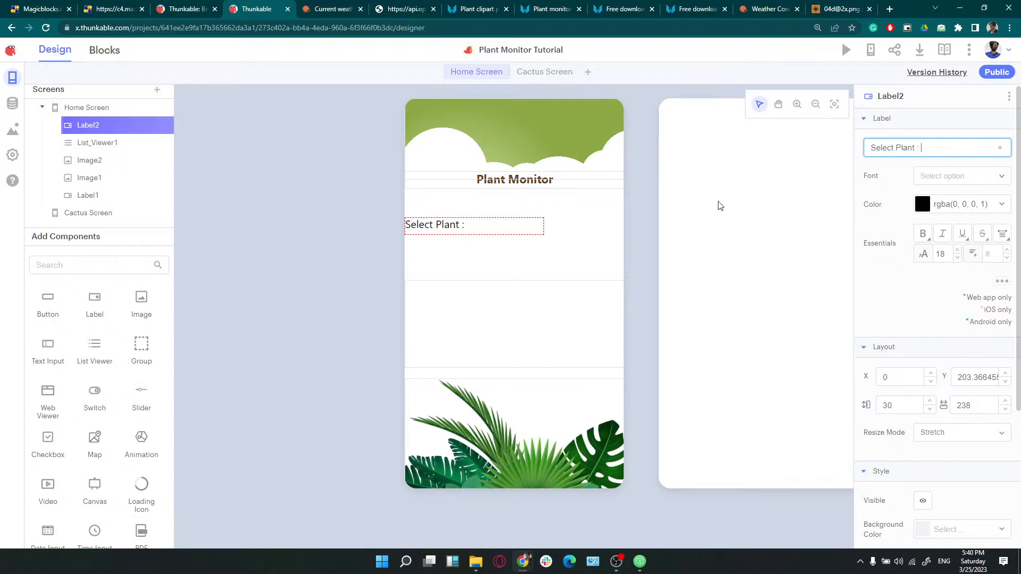
drag(453, 217, 469, 204)
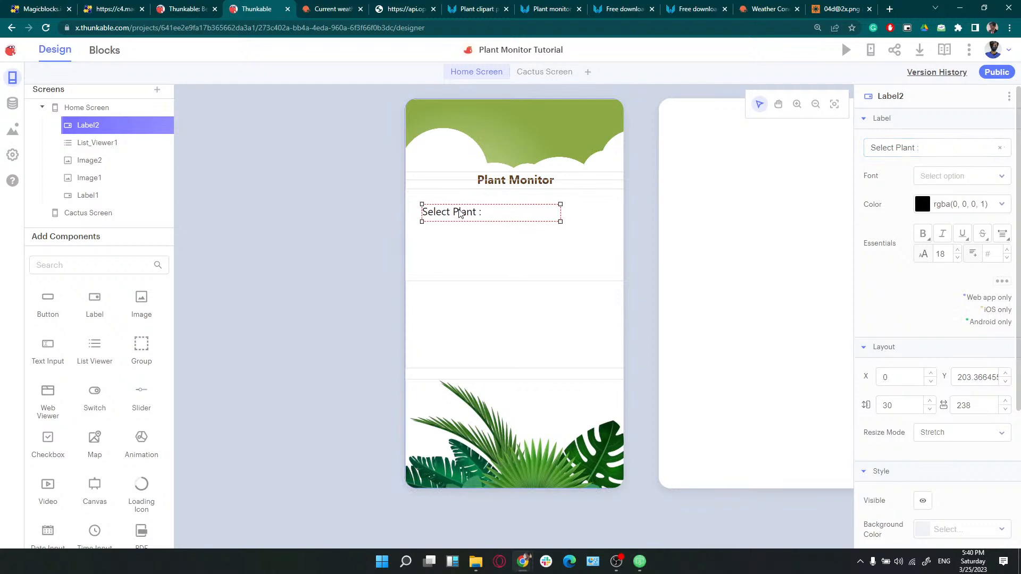
drag(498, 307, 490, 269)
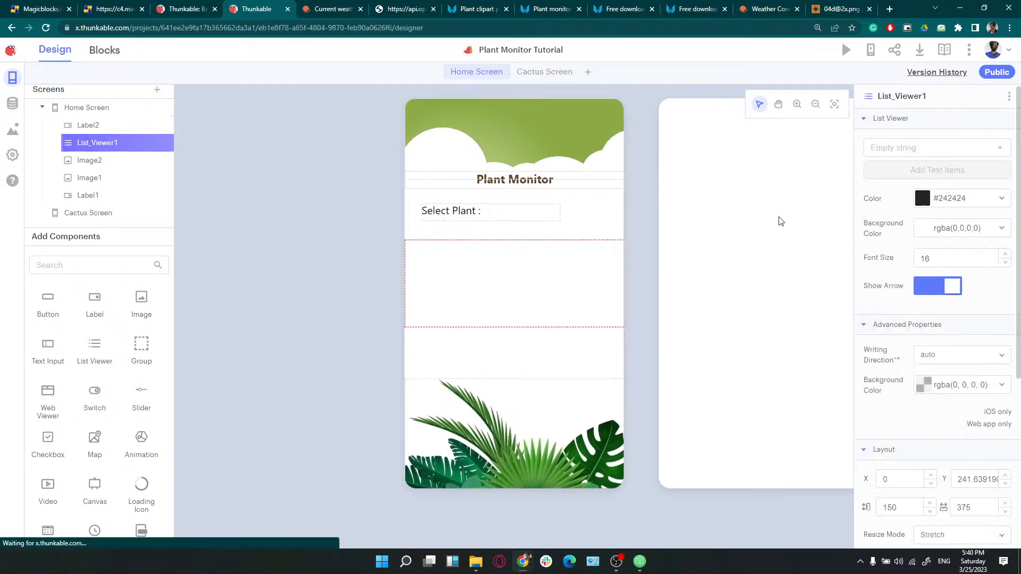
Add Cactus and Anthurium as the list's two text items
click(883, 149)
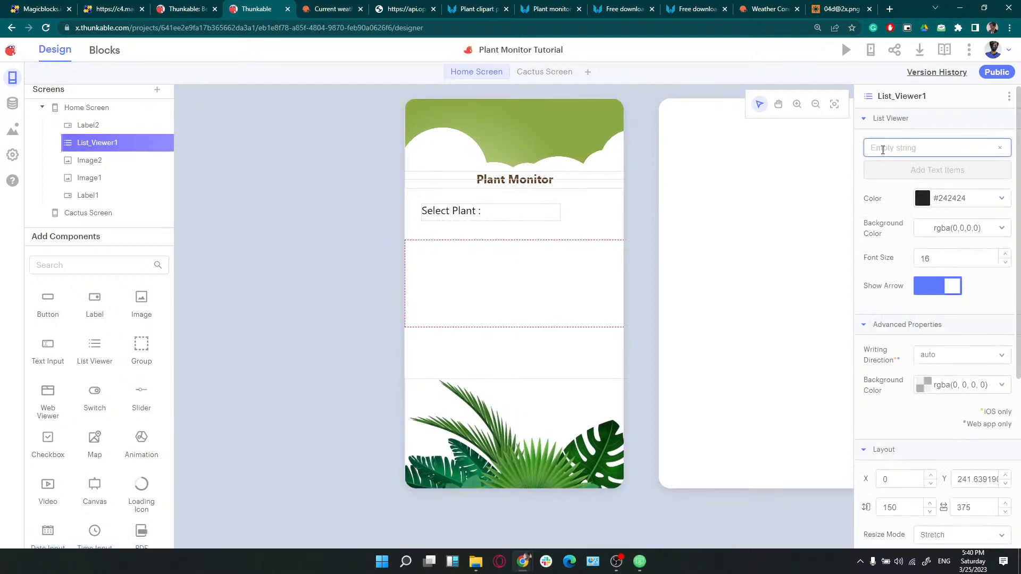
text(Cactus)
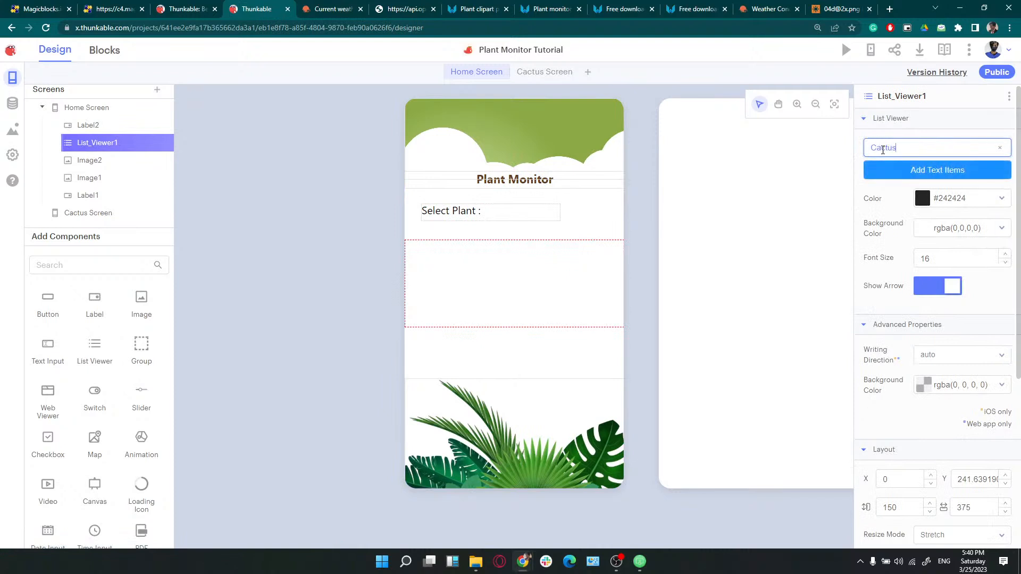
key(Return)
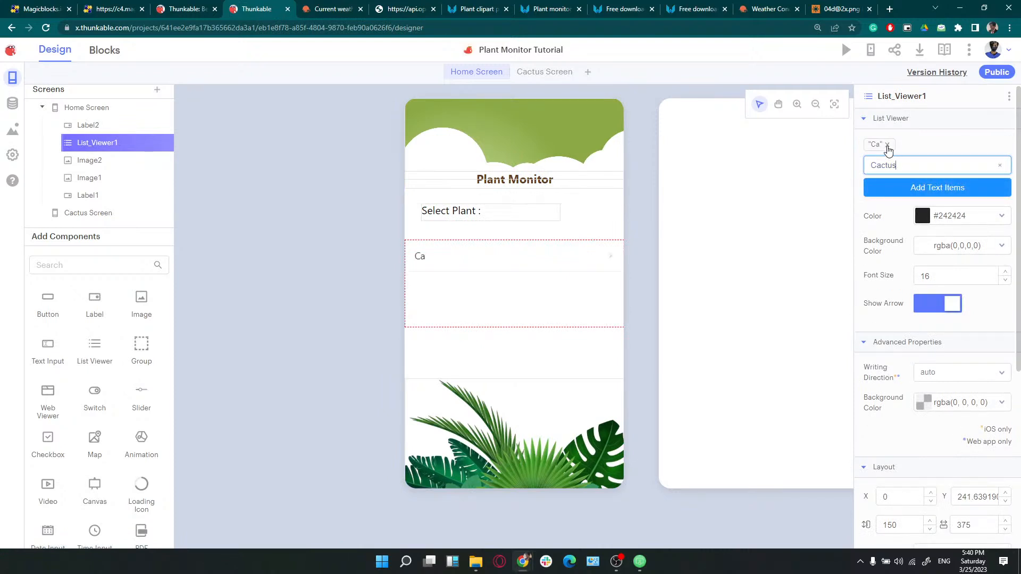
click(887, 145)
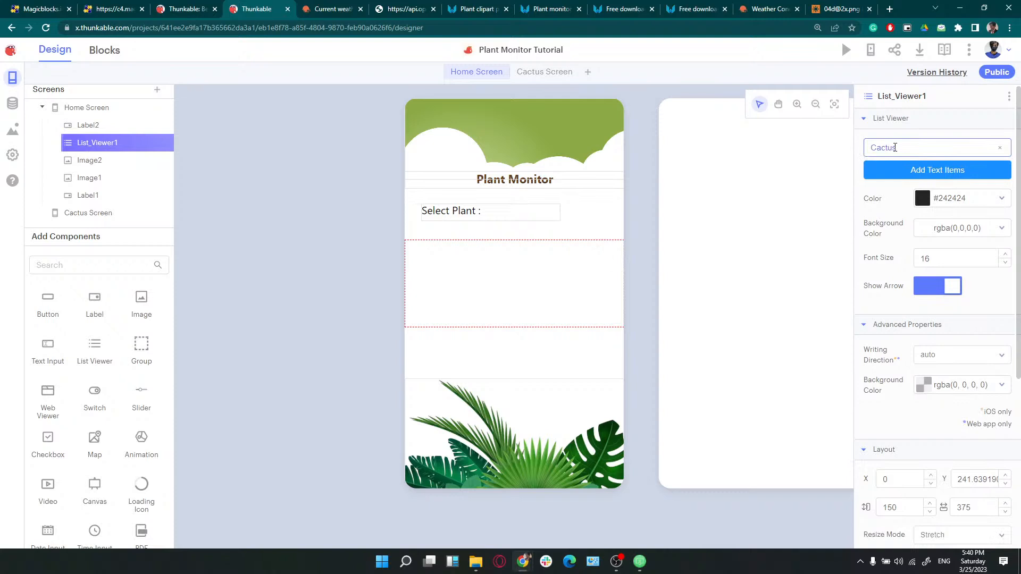
click(900, 149)
key(Return)
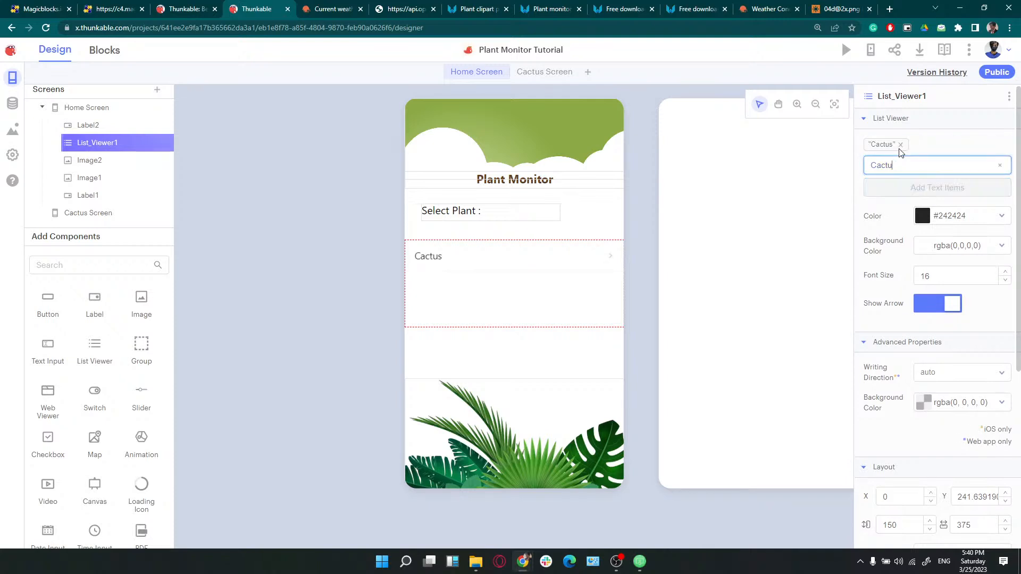
key(BackSpace)
key(BackSpace)
key(BackSpace)
key(BackSpace)
key(BackSpace)
text(Anthurium)
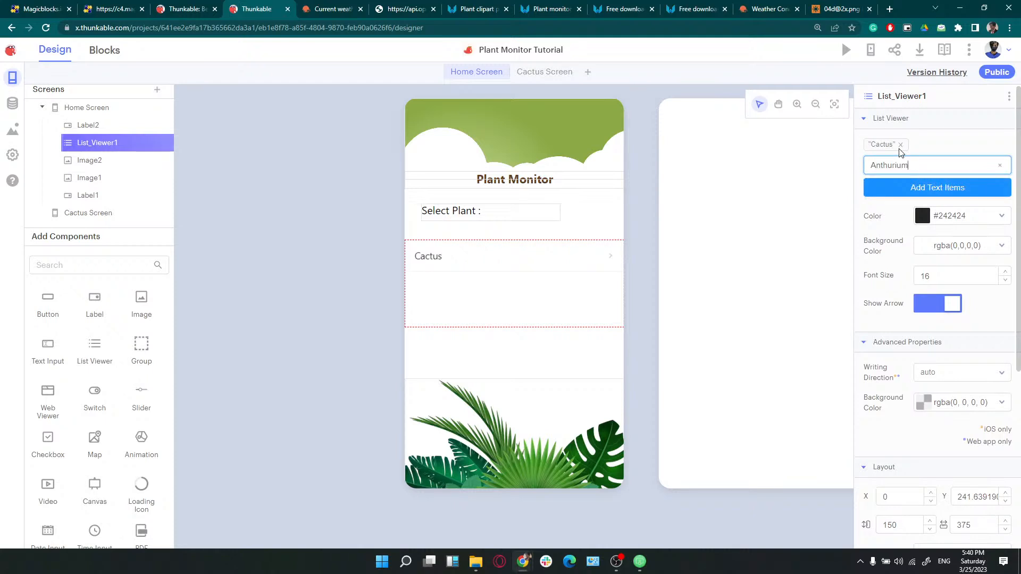
key(Return)
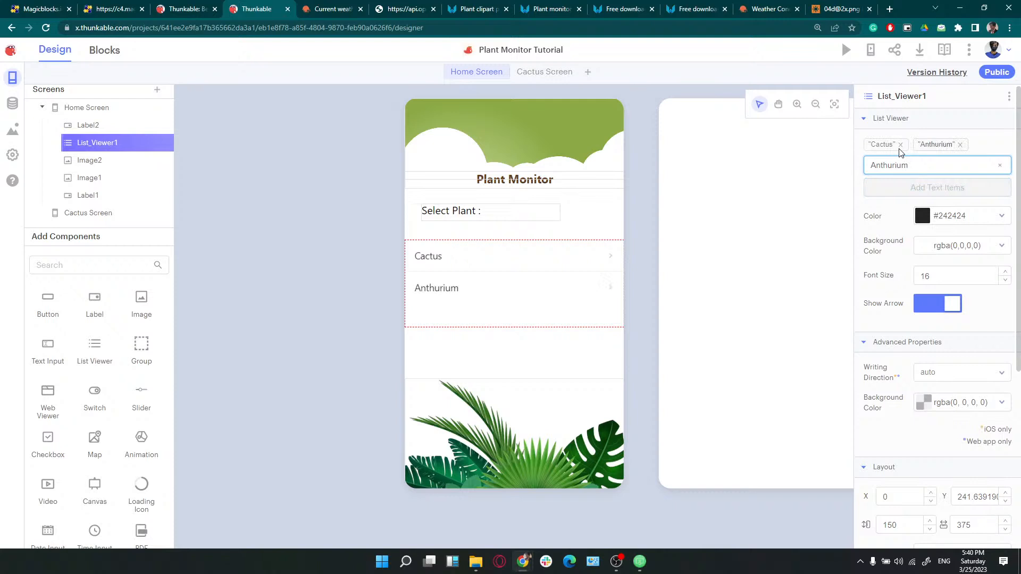
Glance at the Cactus Screen, then return Home and select the Select Plant : label
click(470, 216)
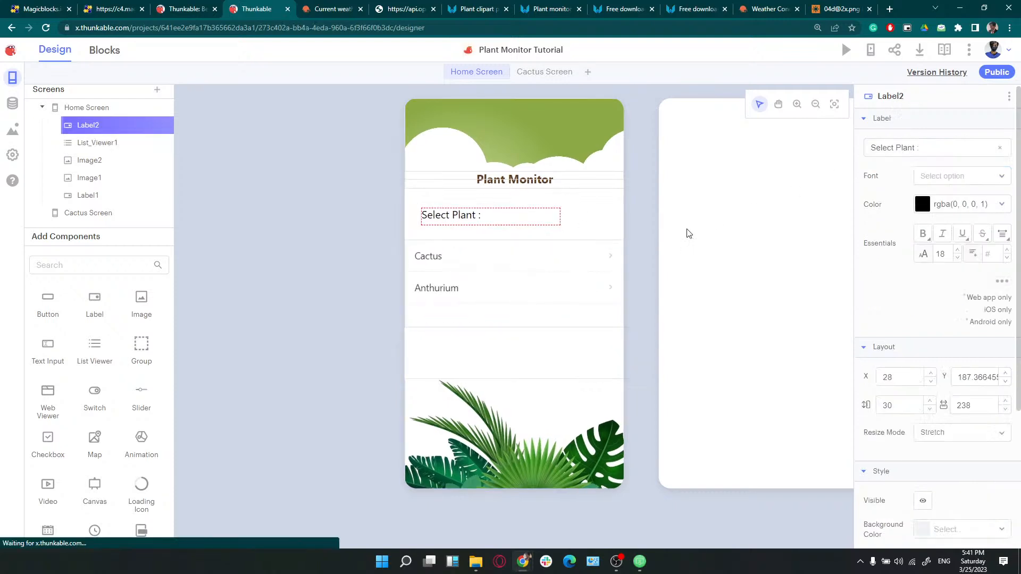
click(556, 79)
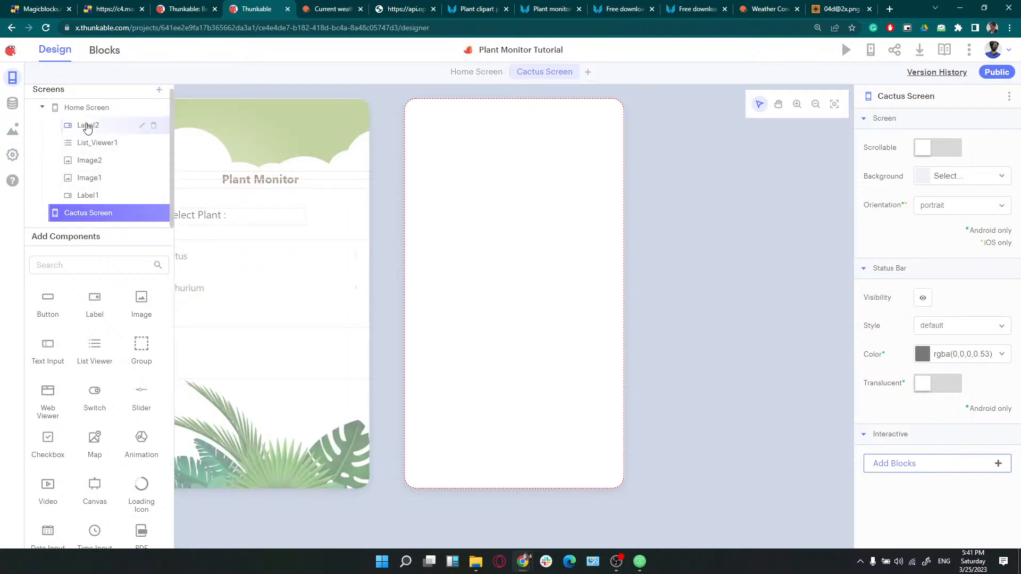
click(336, 406)
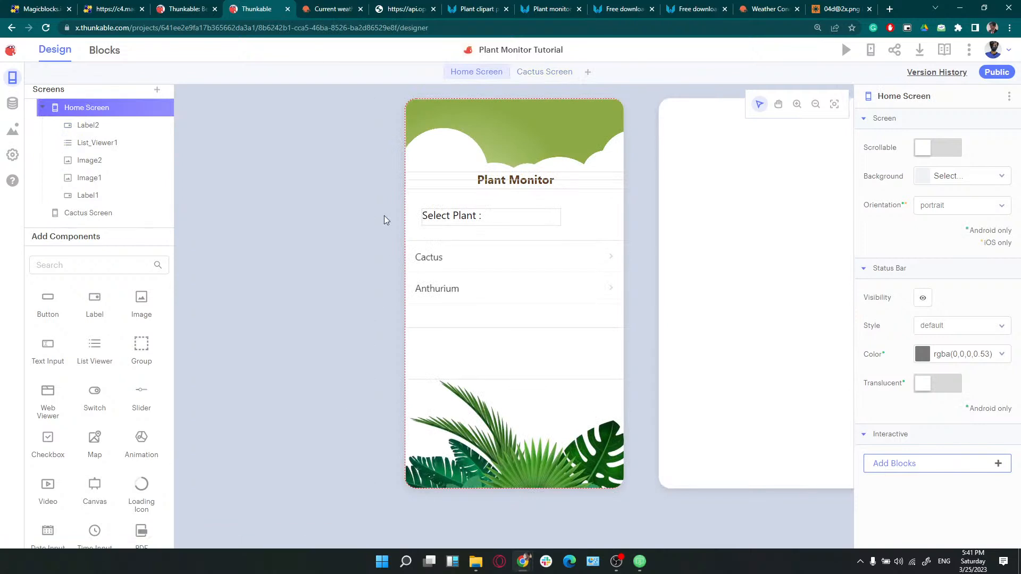
click(124, 130)
Rename Label2 to SelectLabel in the component tree
click(142, 126)
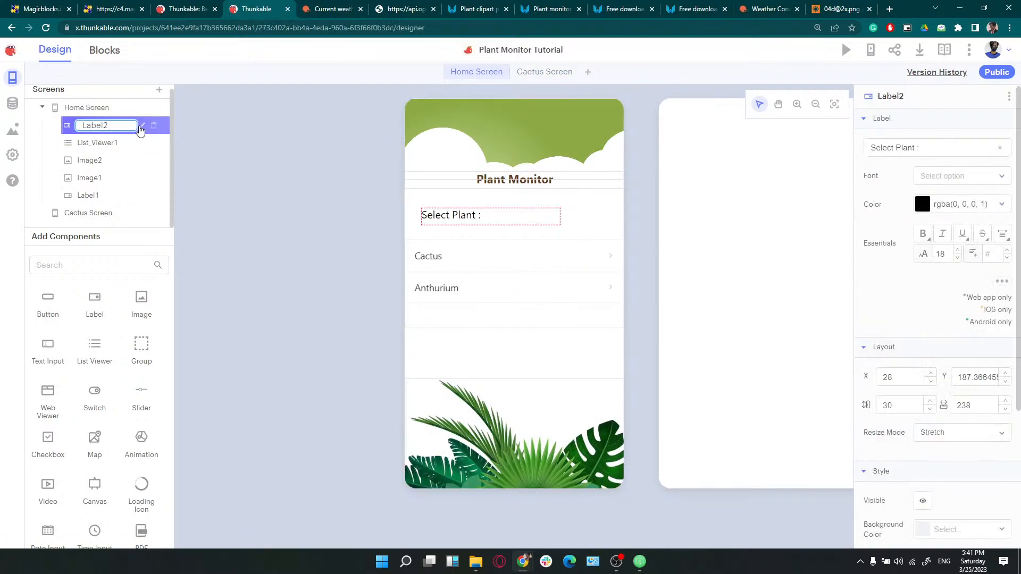
text(Select)
key(Return)
click(126, 145)
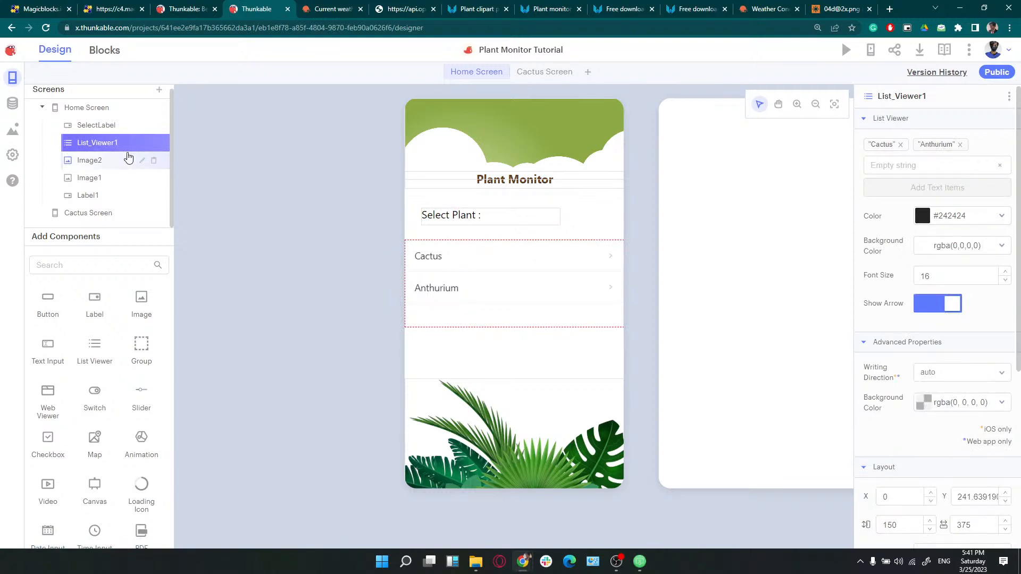
click(142, 162)
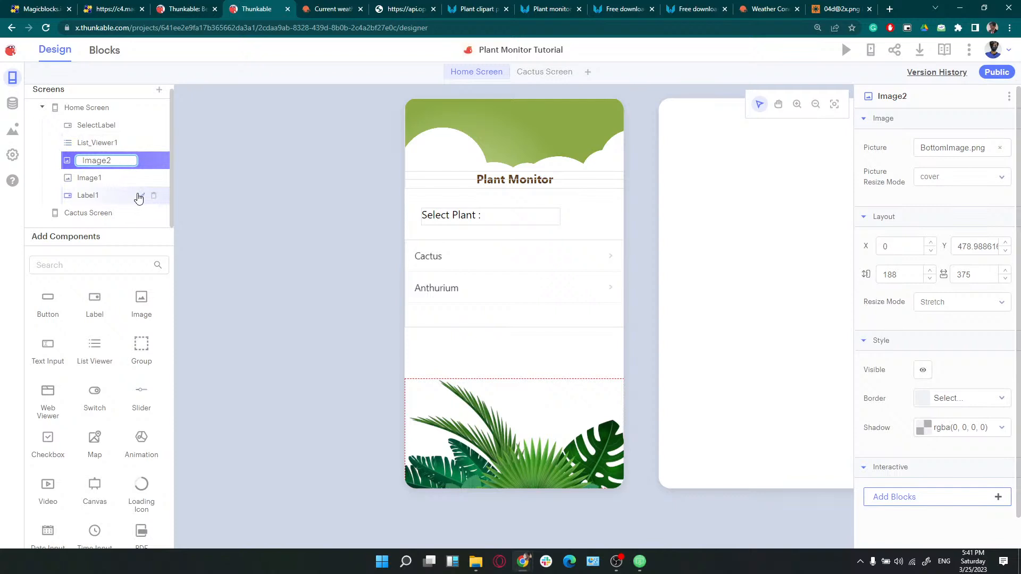
Move Label1 first in component order, rename it Title, and drag it to the screen top
click(141, 196)
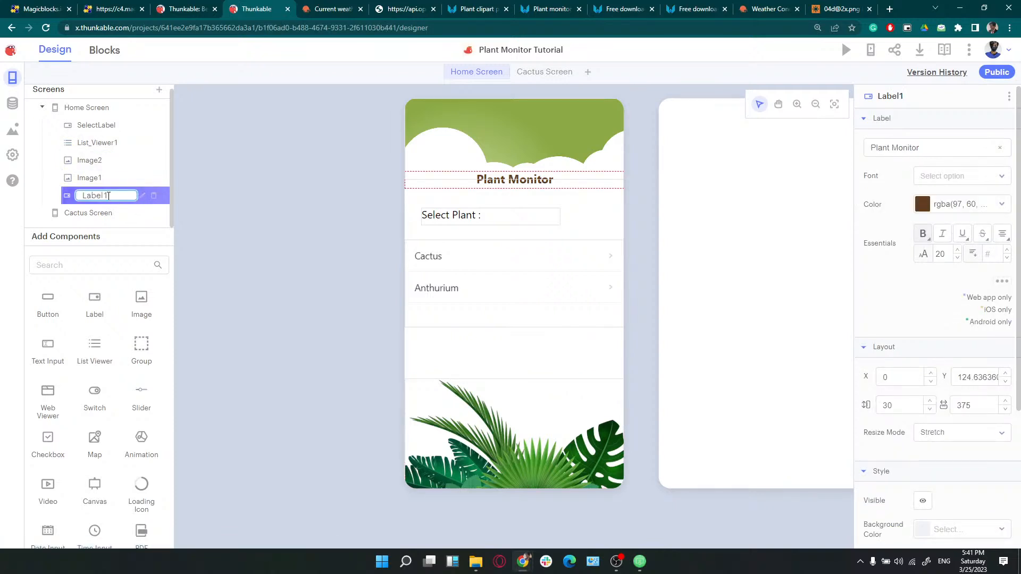
drag(108, 196, 115, 122)
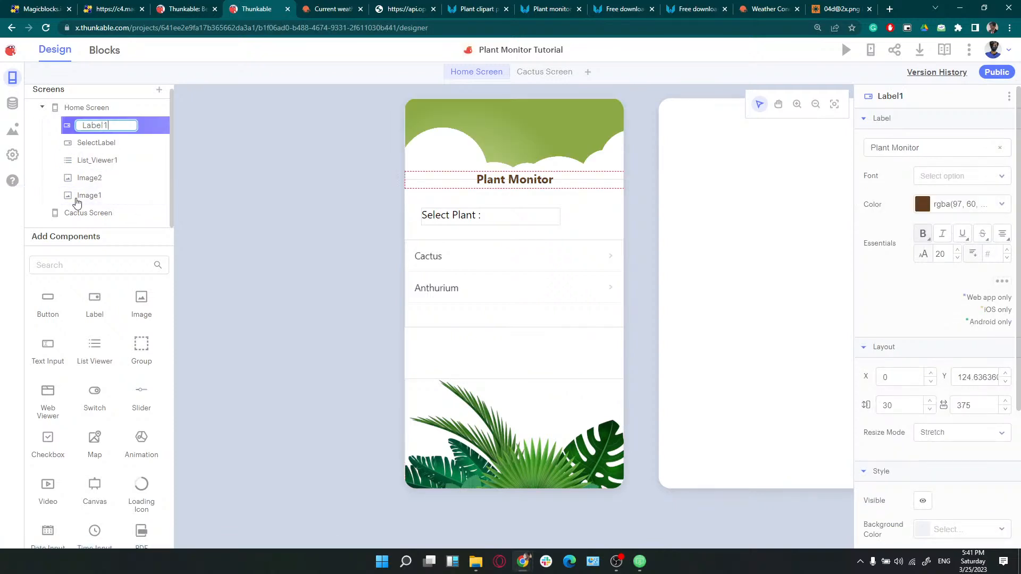
double_click(100, 125)
text(Title)
click(222, 244)
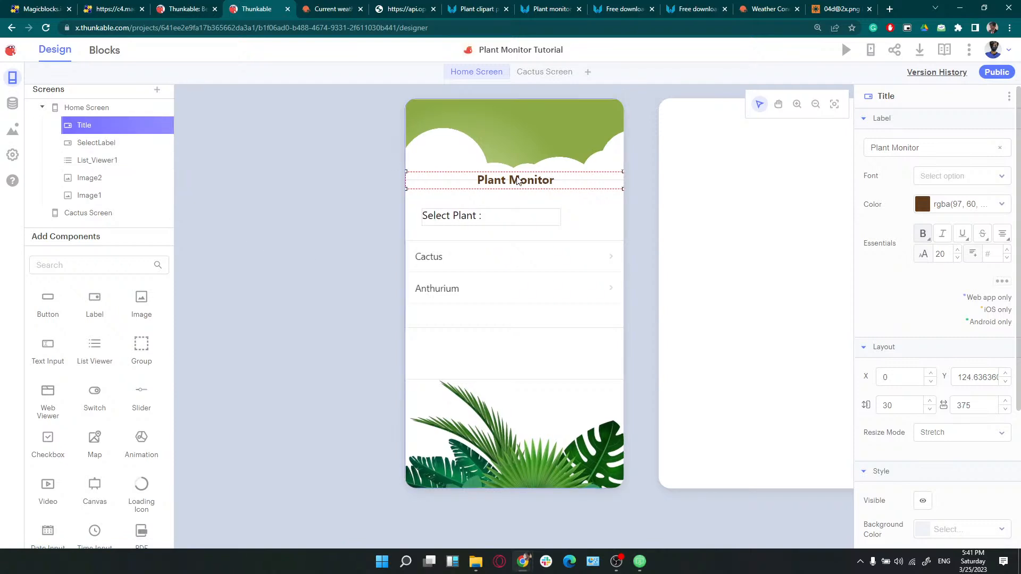
drag(524, 181, 510, 125)
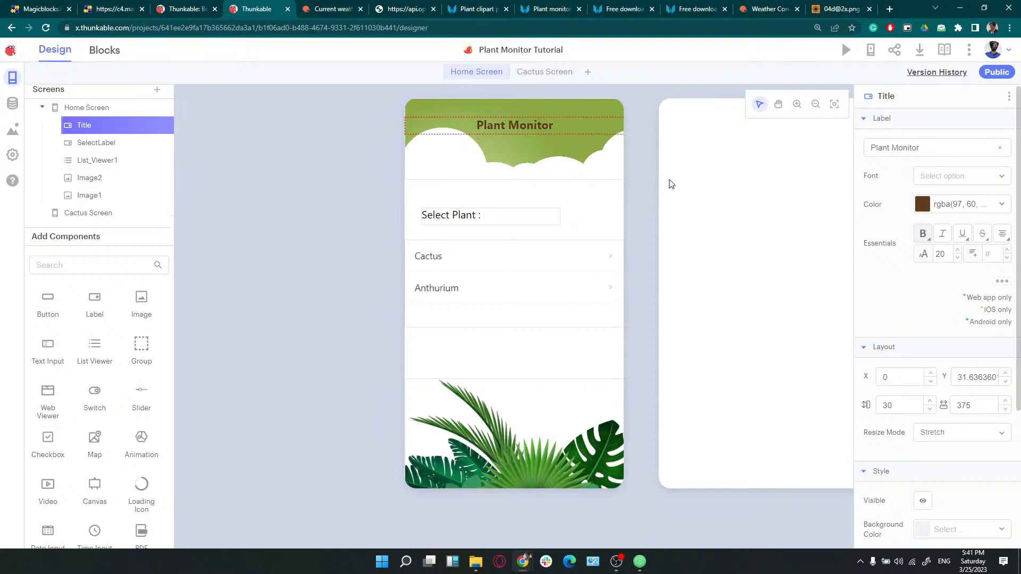
Set the Title label's text colour to white
click(933, 206)
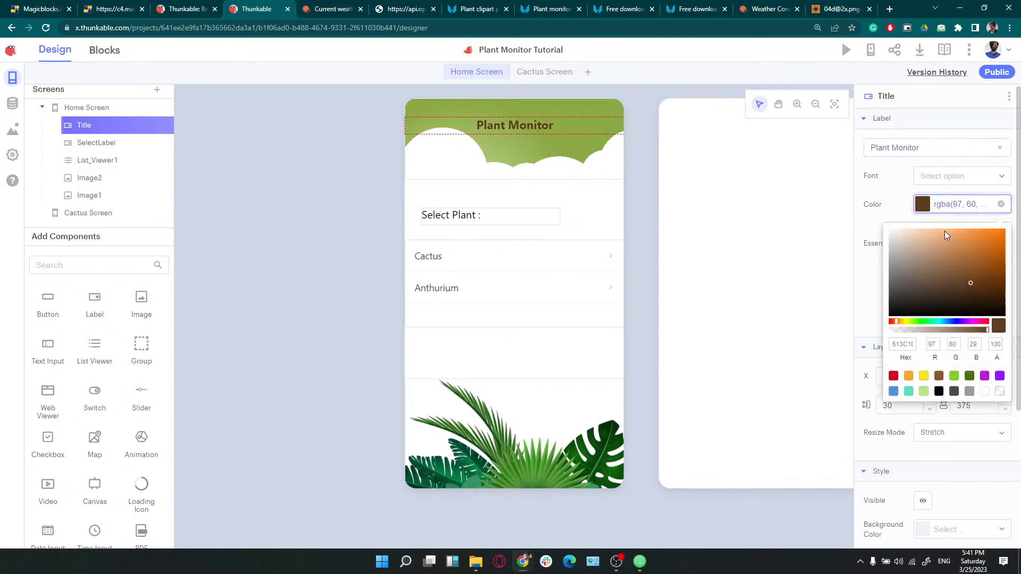
click(985, 391)
click(674, 179)
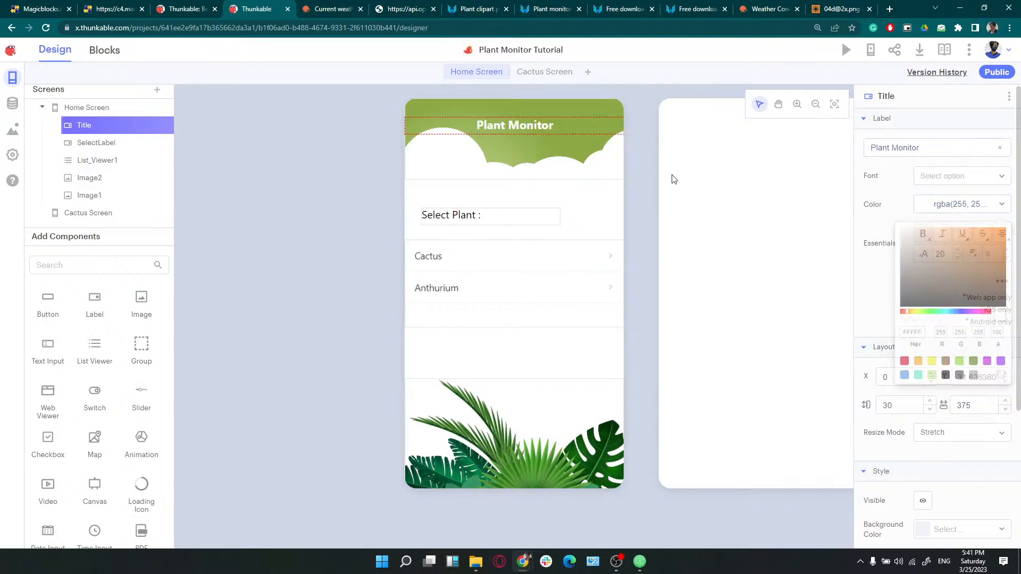
click(673, 180)
click(307, 210)
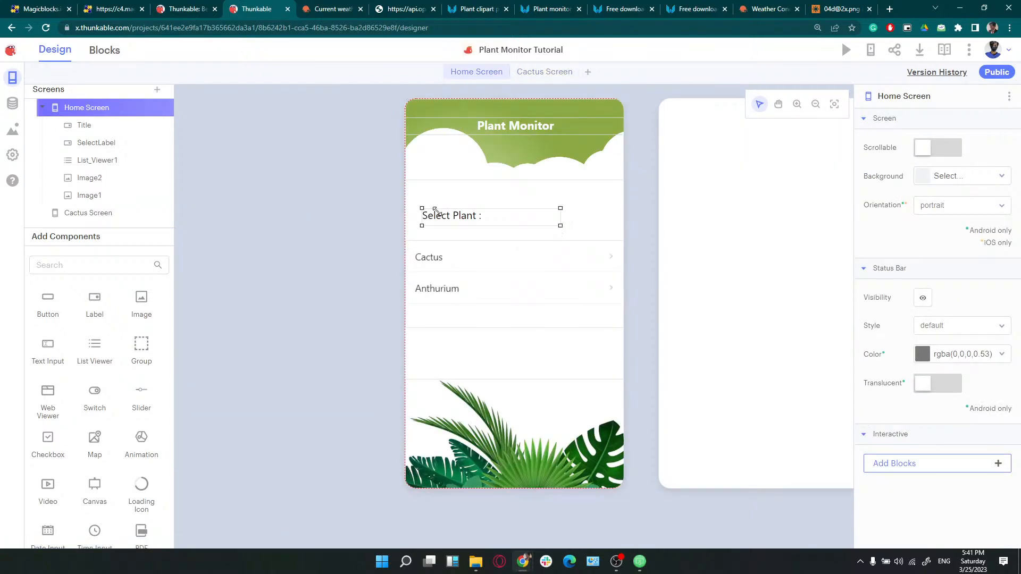
Raise the Select Plant label and list, then check the live phone preview
drag(449, 223, 446, 197)
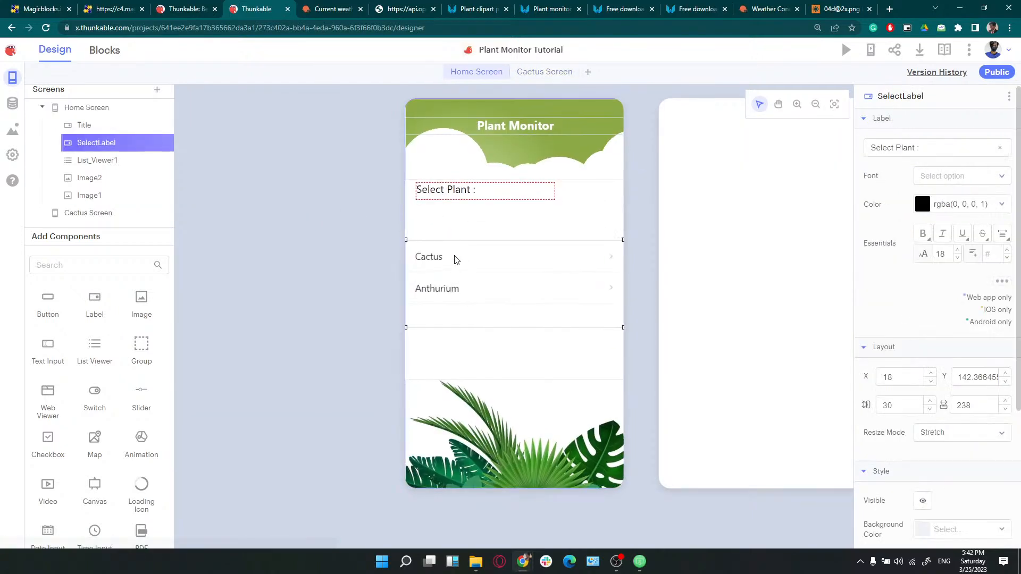
drag(456, 260, 456, 249)
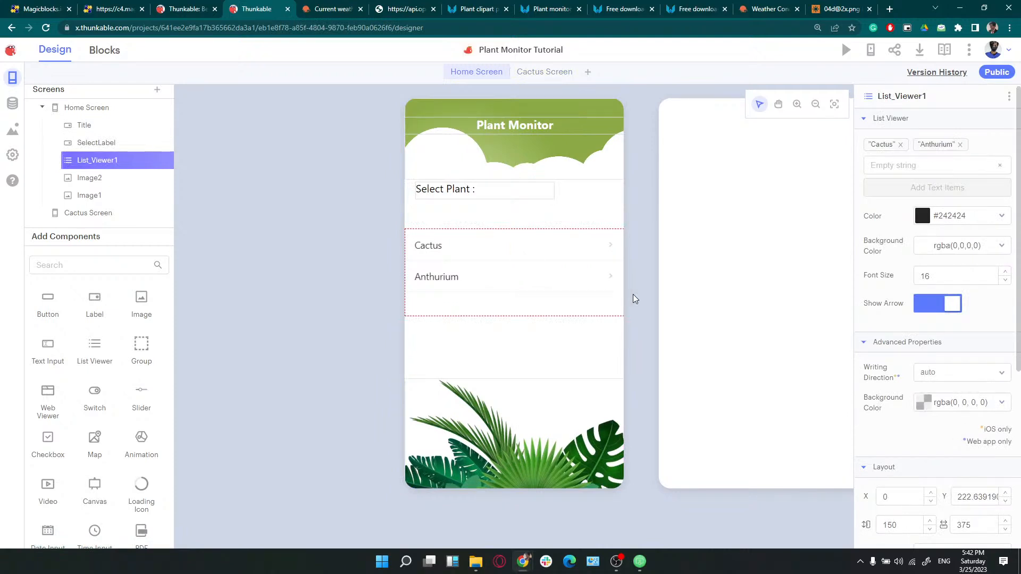
click(640, 562)
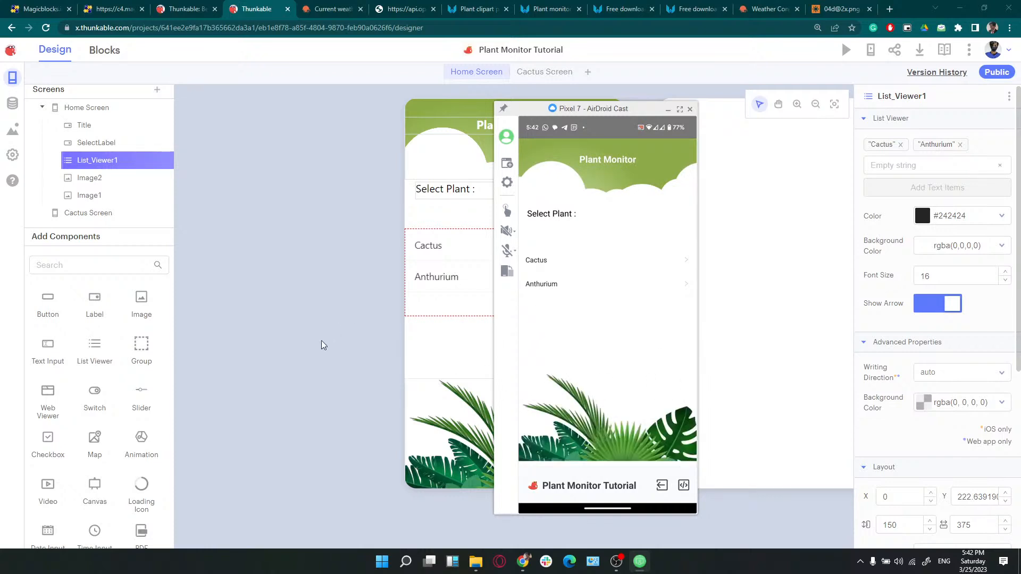
click(228, 333)
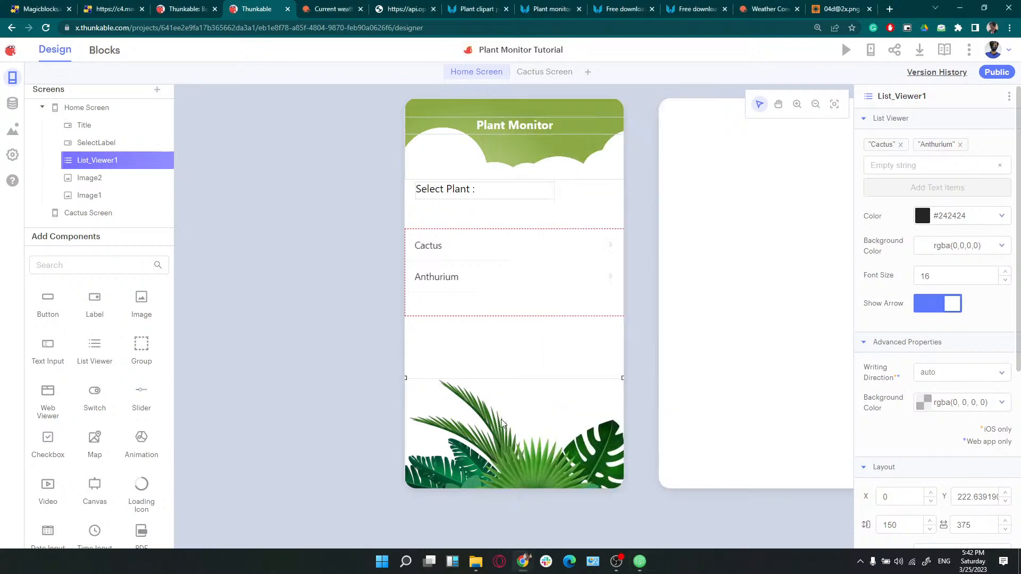
Add an image placeholder to the Cactus Screen and paste the Home header image there
click(724, 337)
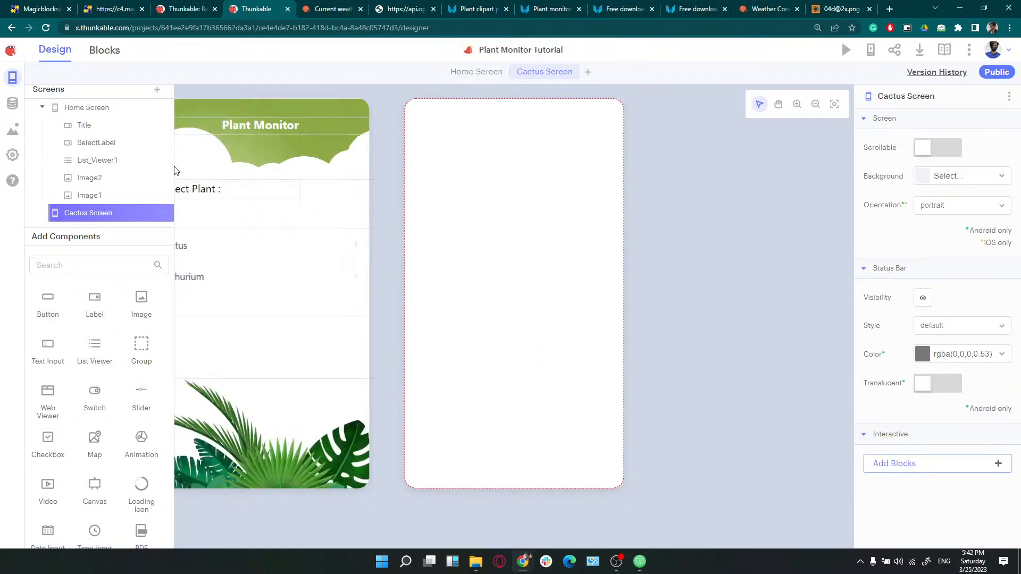
drag(142, 299, 497, 217)
click(238, 158)
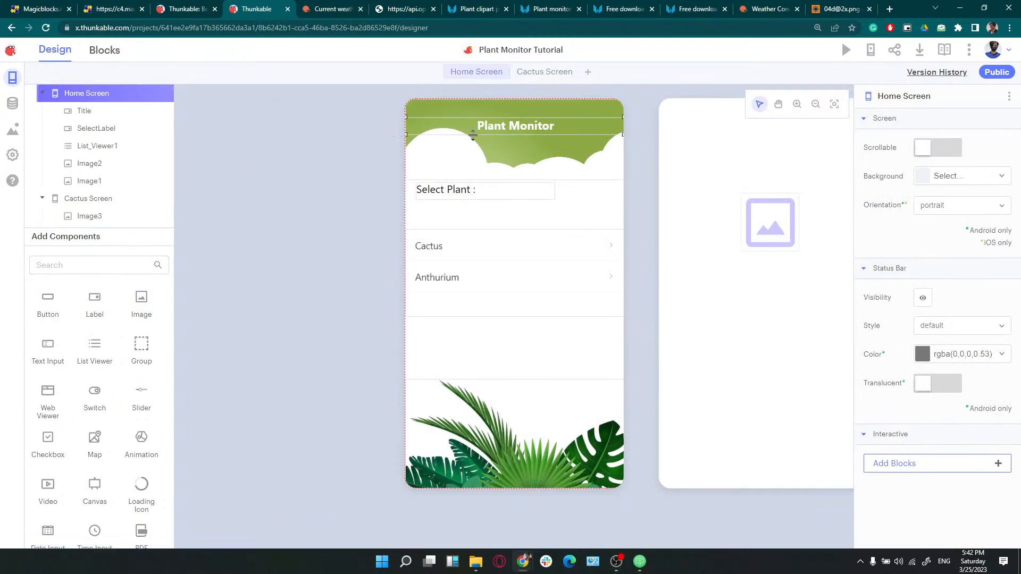
click(535, 143)
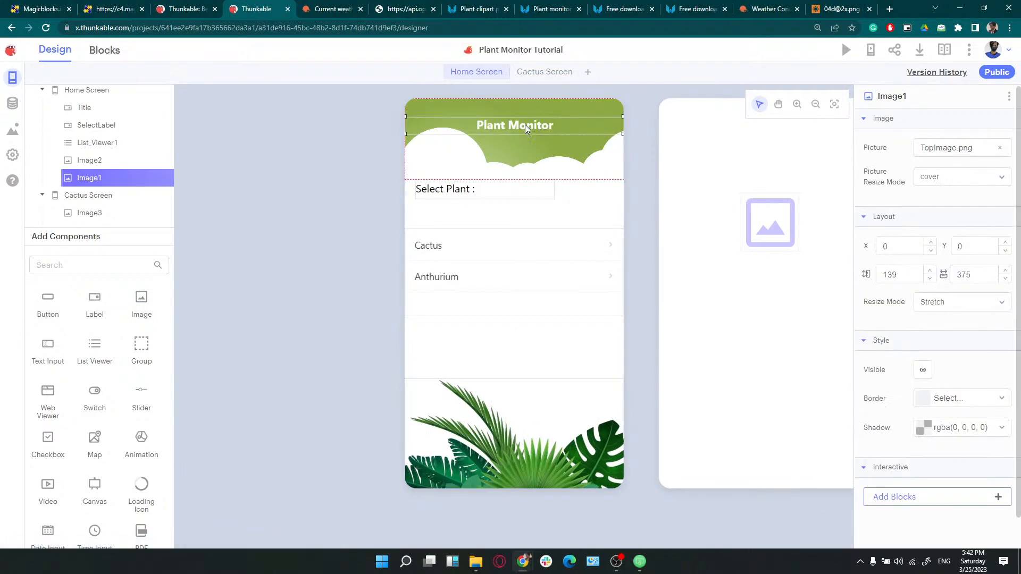
click(540, 127)
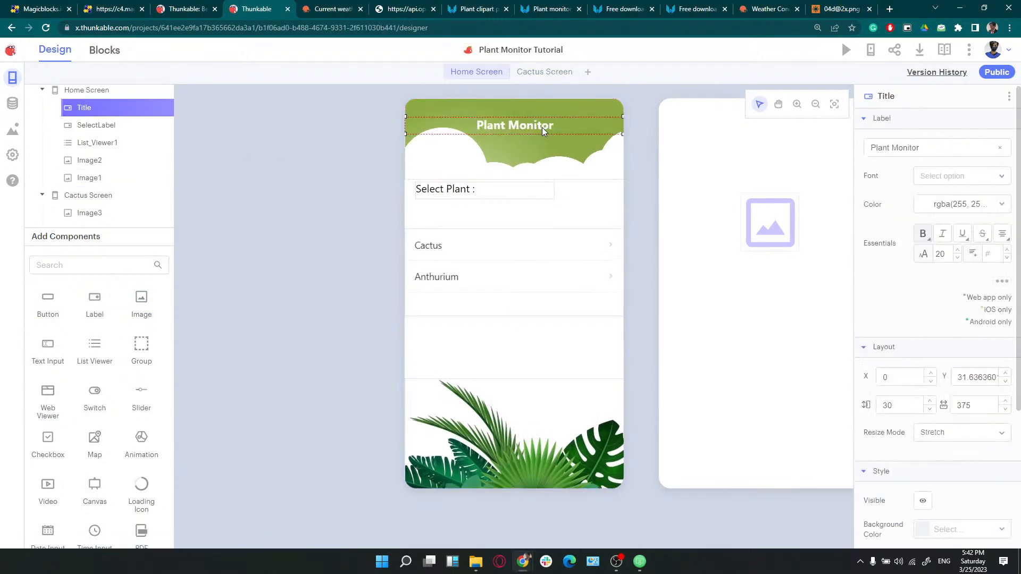
click(528, 149)
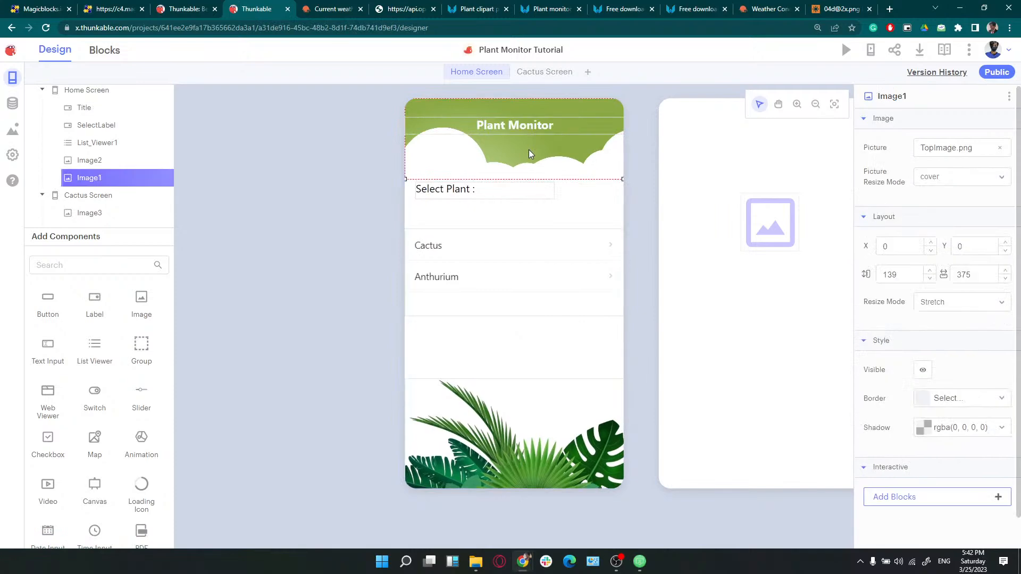
click(688, 173)
key(ctrl+v)
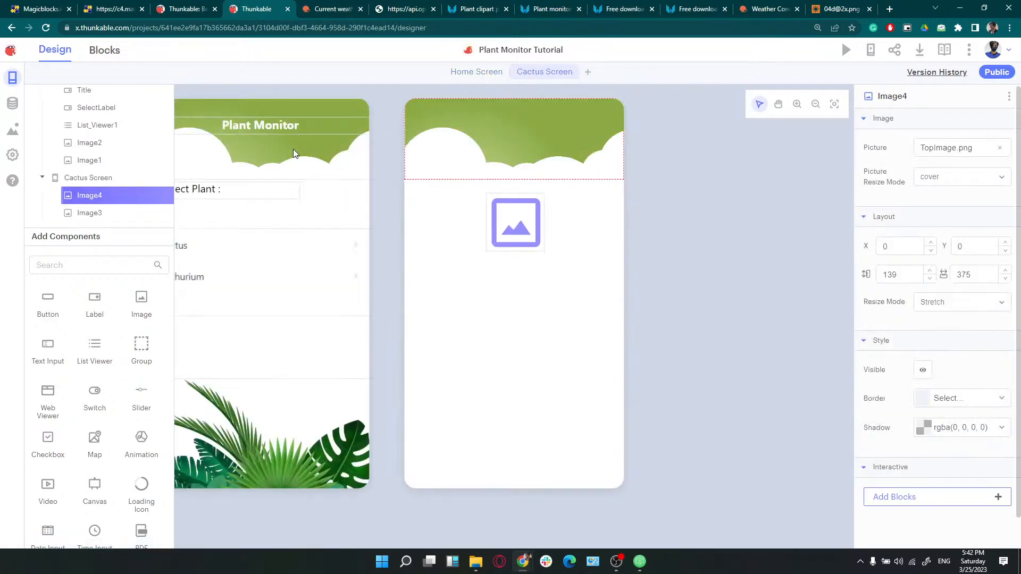
Paste the Plant Monitor title into the Cactus Screen and change its text to Cactus
click(272, 121)
click(529, 129)
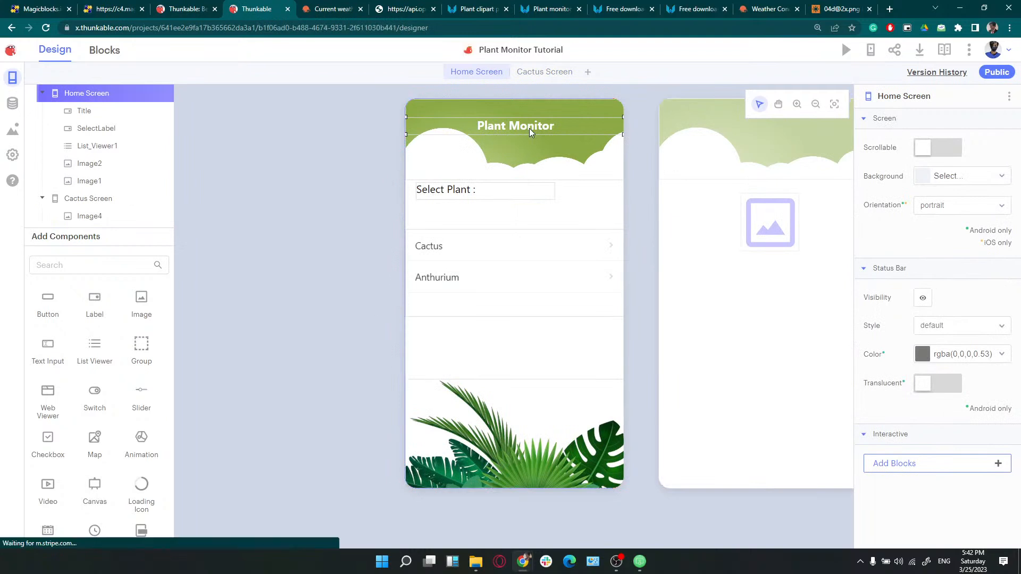
click(690, 162)
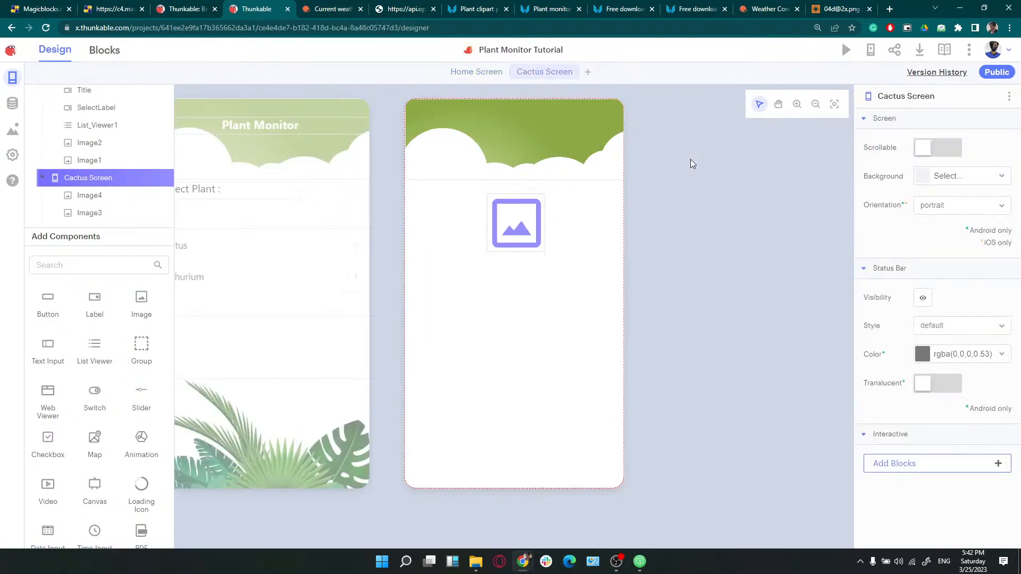
key(ctrl+v)
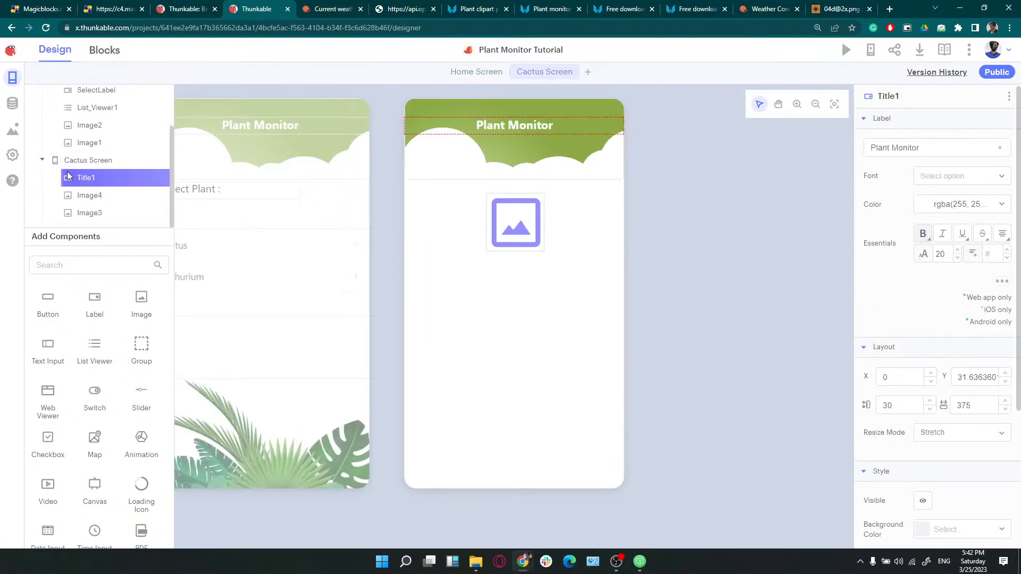
click(934, 153)
key(ctrl+a)
text(Cac)
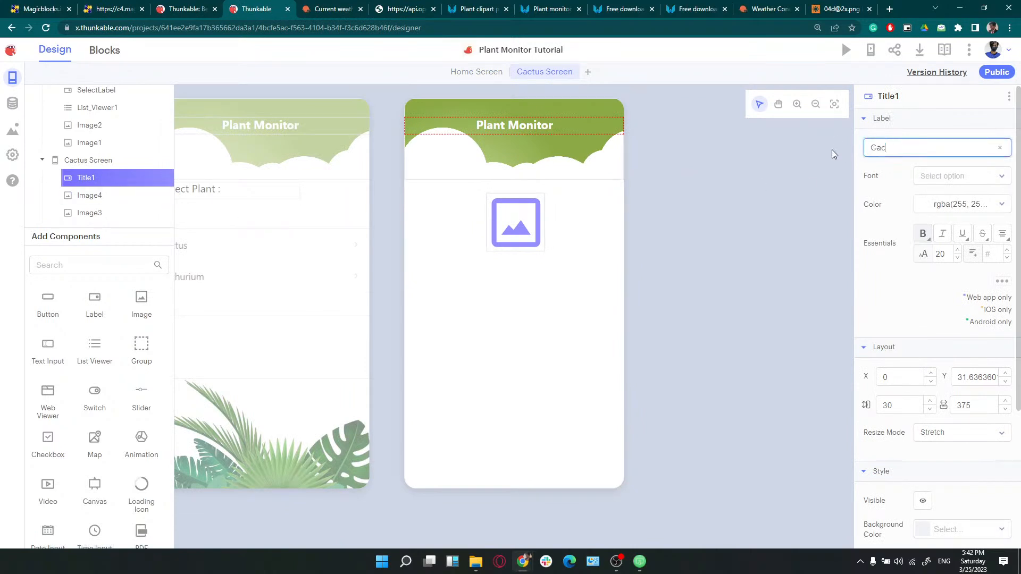
text(tus)
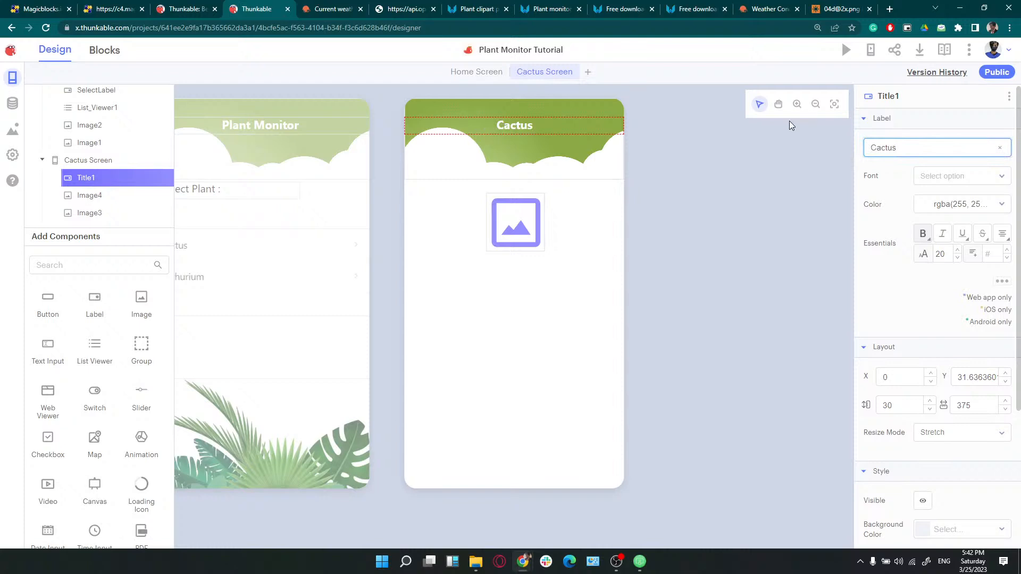
click(770, 193)
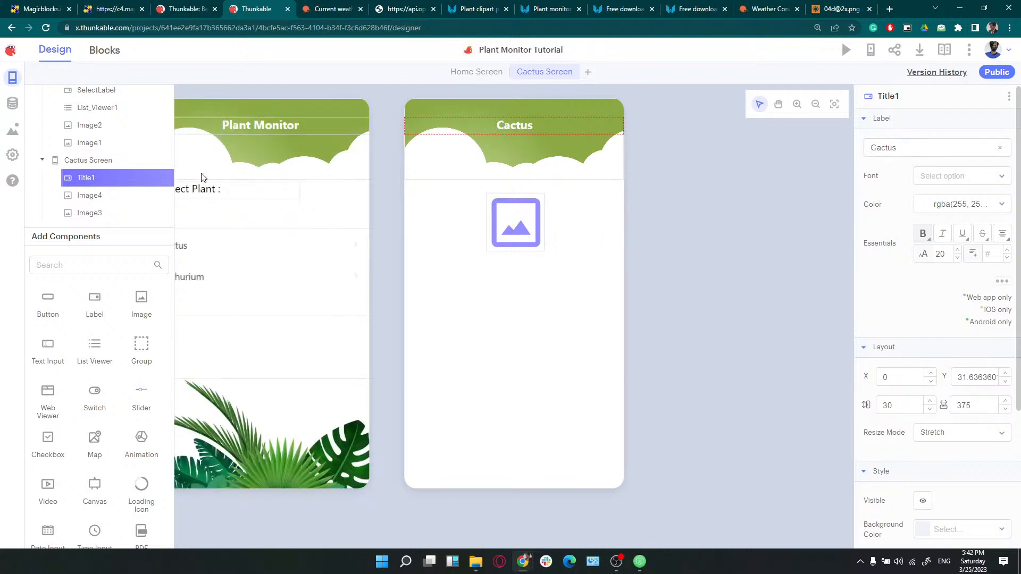
Set Image3 to CactusImage.png, enlarge it to about 283×285, and use contain resize mode
mouse_move(137, 178)
click(485, 249)
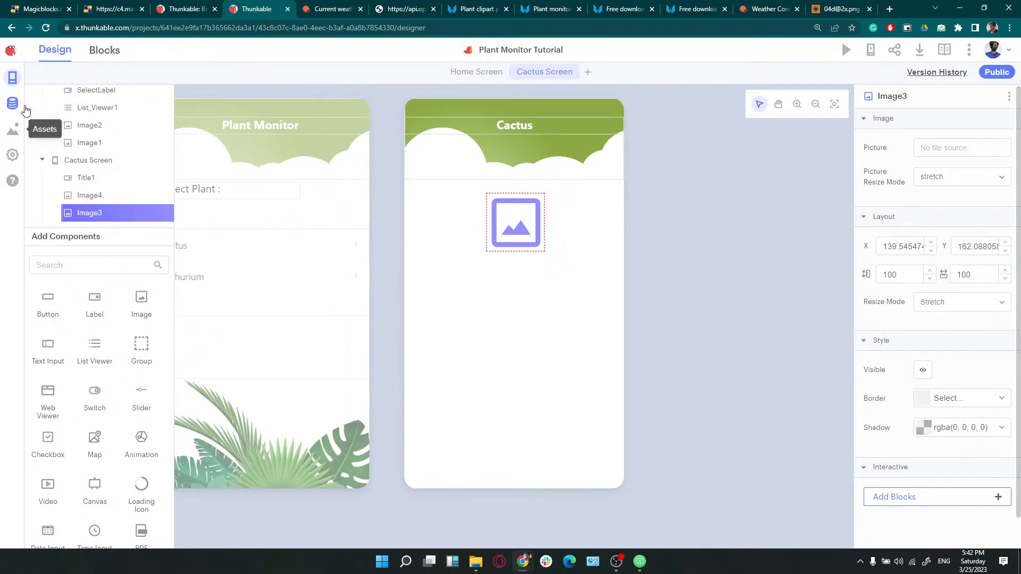
click(965, 150)
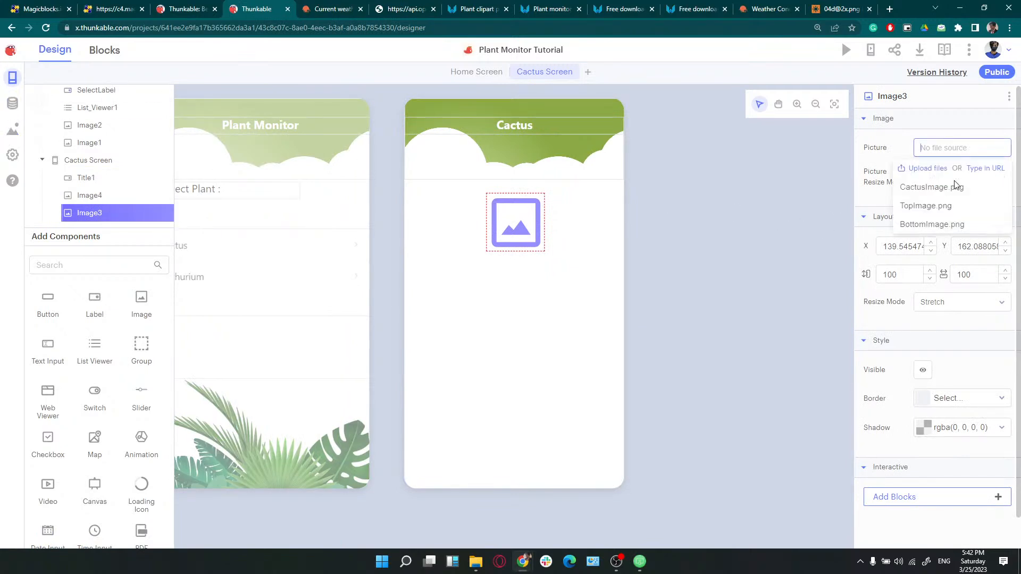
click(952, 189)
drag(526, 221, 474, 209)
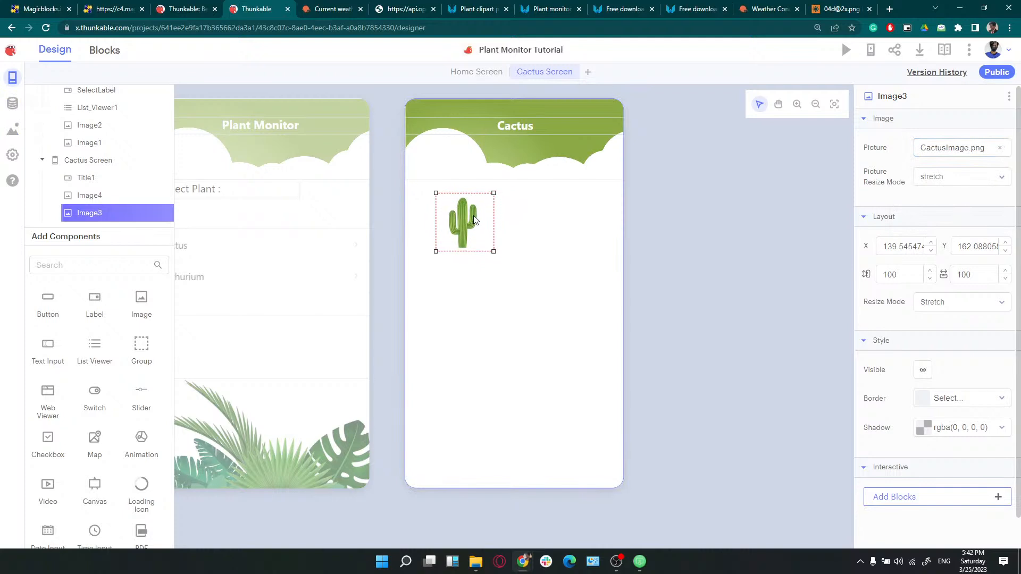
drag(500, 244, 599, 343)
click(952, 180)
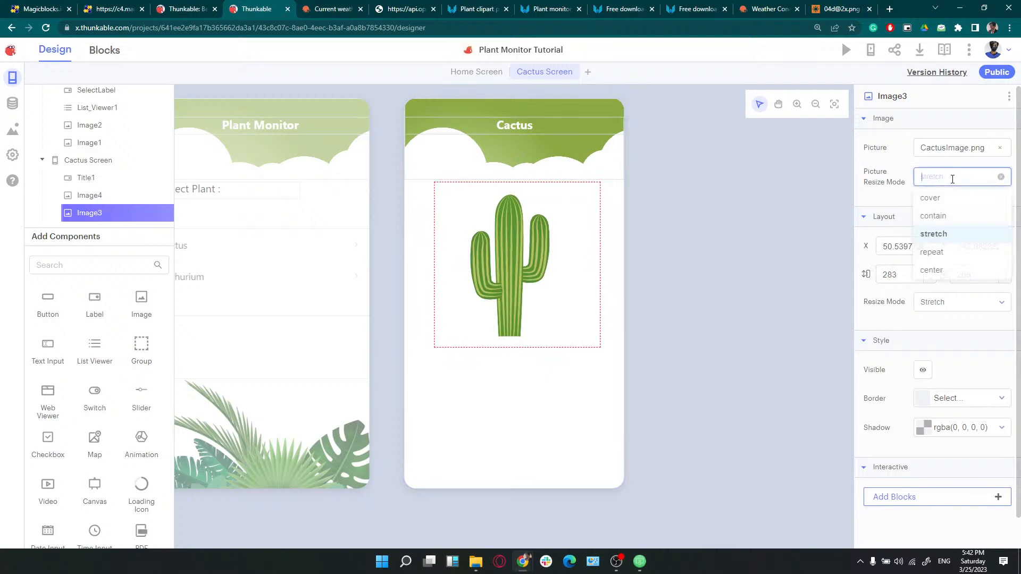
click(934, 215)
drag(483, 264, 514, 272)
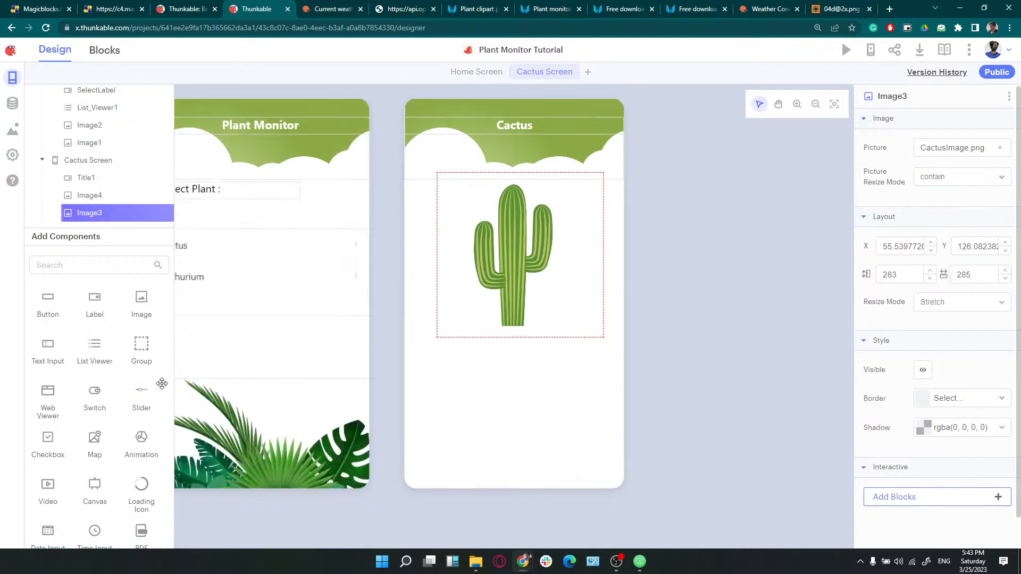
Add a Web Viewer below the cactus and enlarge it to fill the lower screen
scroll(85, 387, down, 2)
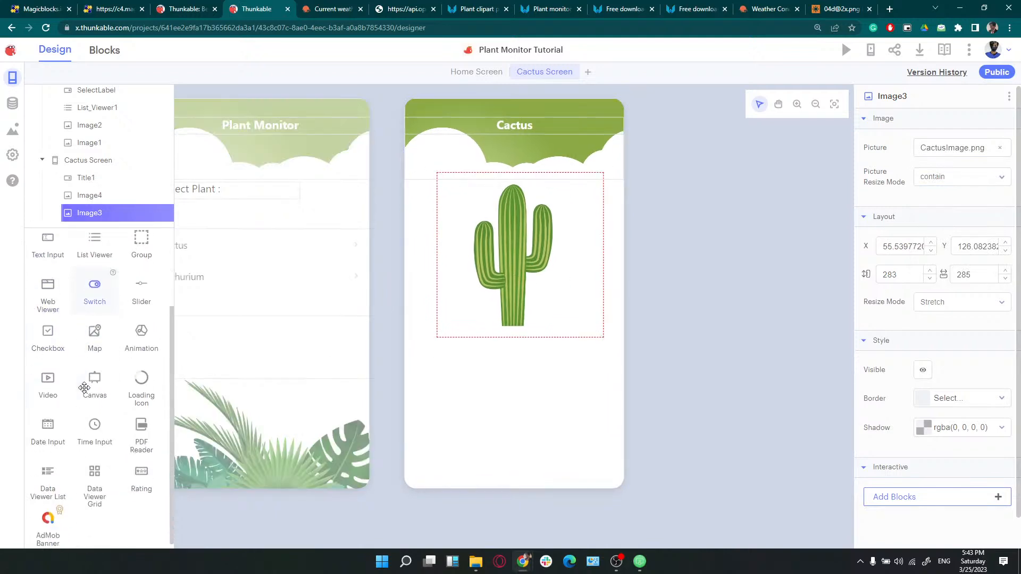
drag(45, 292, 485, 405)
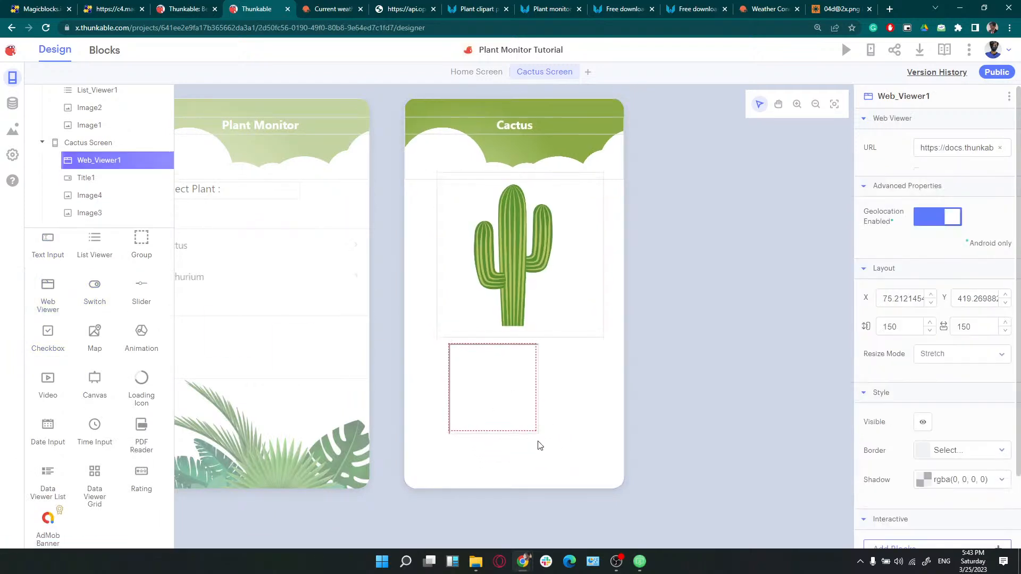
drag(536, 432, 606, 477)
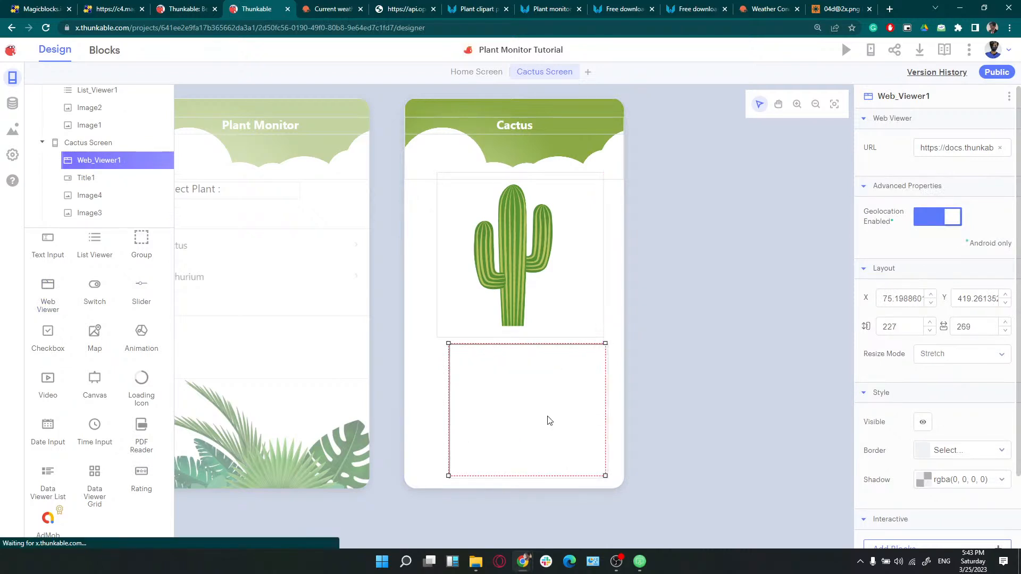
drag(549, 417, 553, 417)
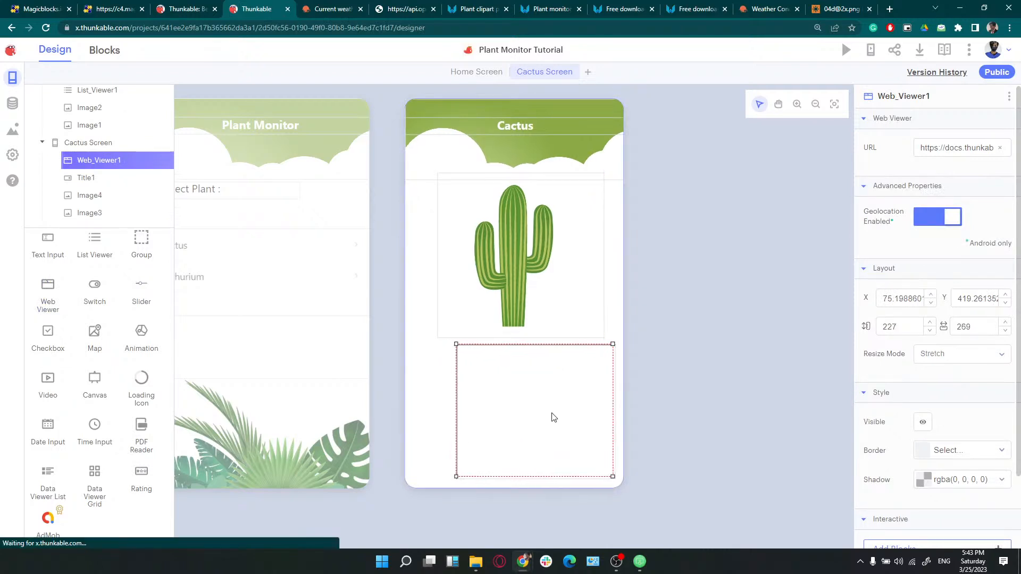
Change the web viewer URL to google.com, test it in a new tab, then view the weather JSON
click(980, 147)
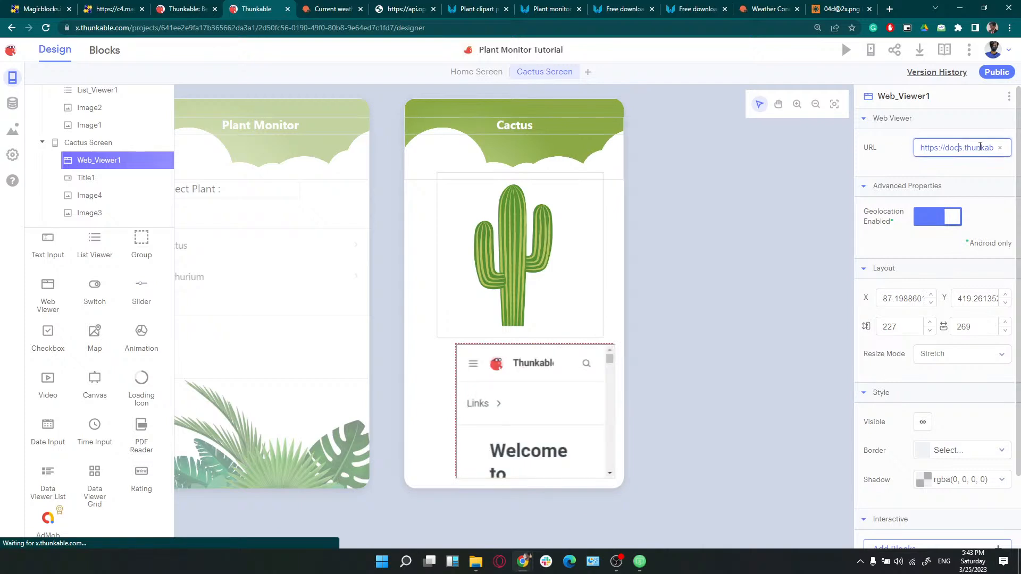
key(ctrl+a)
key(BackSpace)
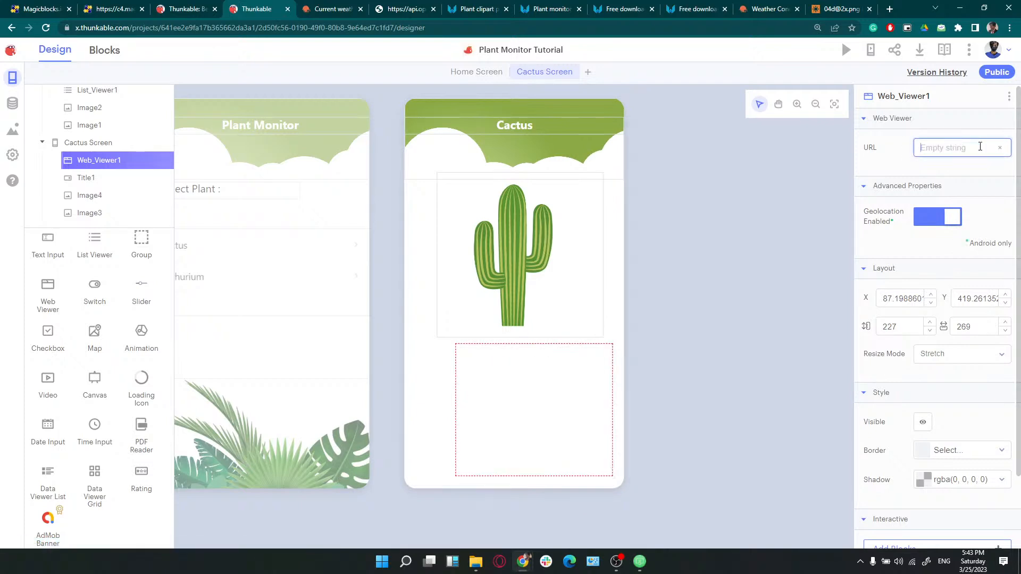
text(googl)
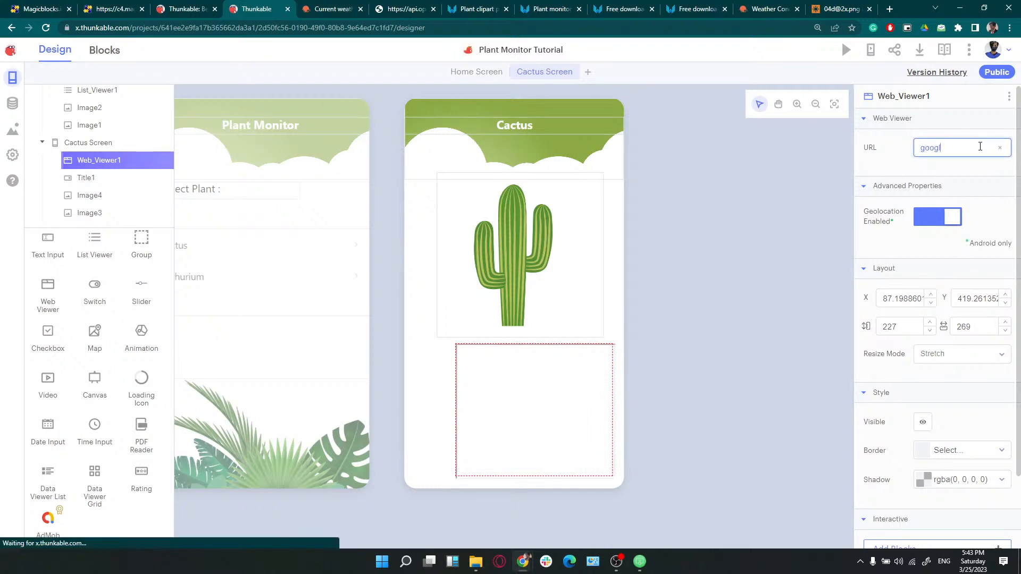
text(e.com)
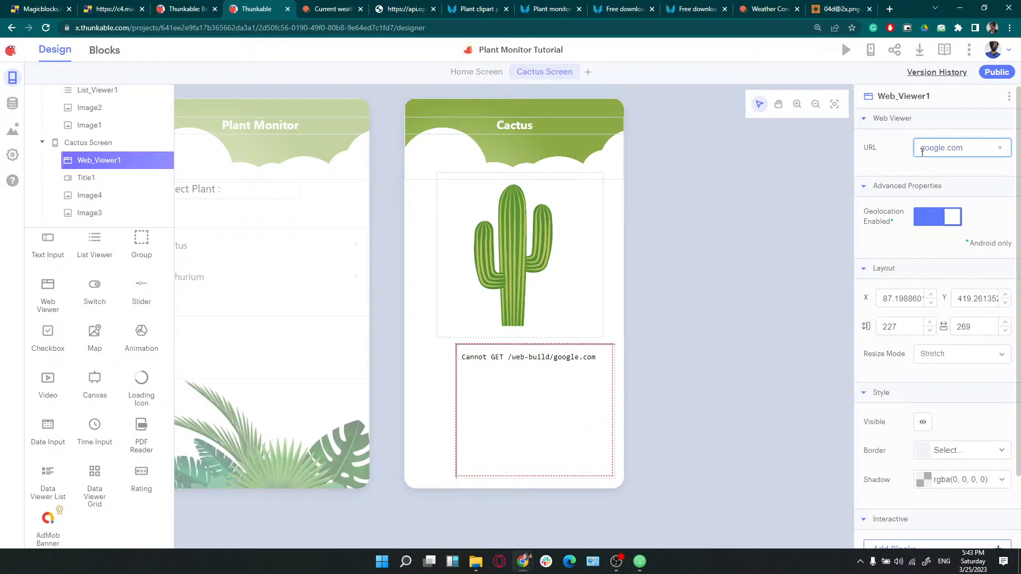
text(www.)
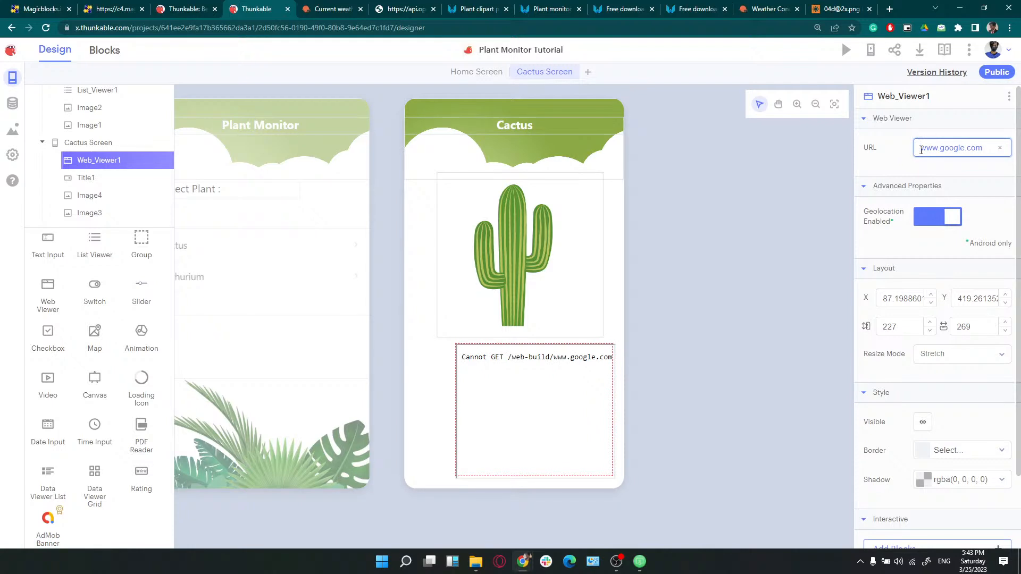
text(h)
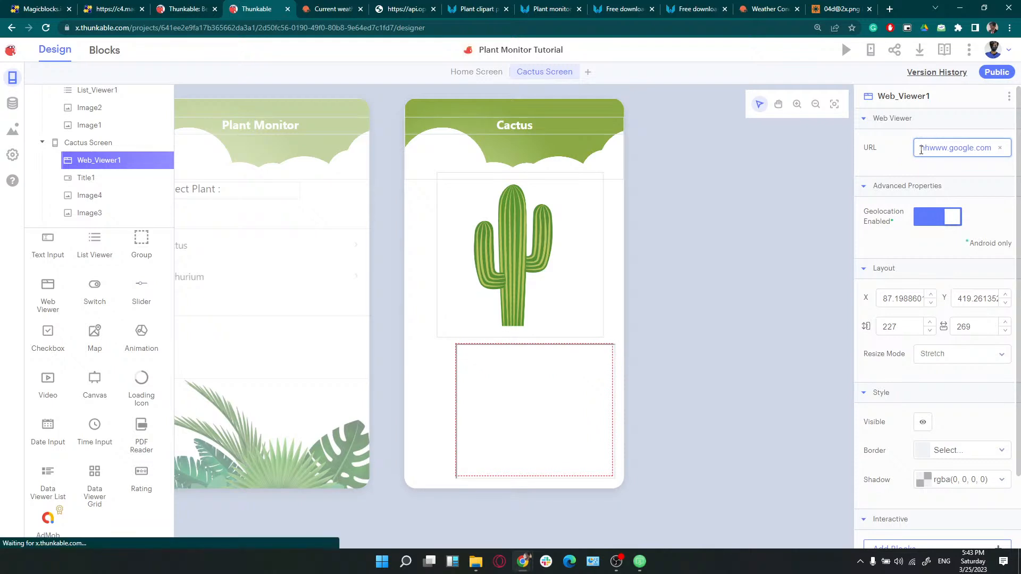
text(ttps)
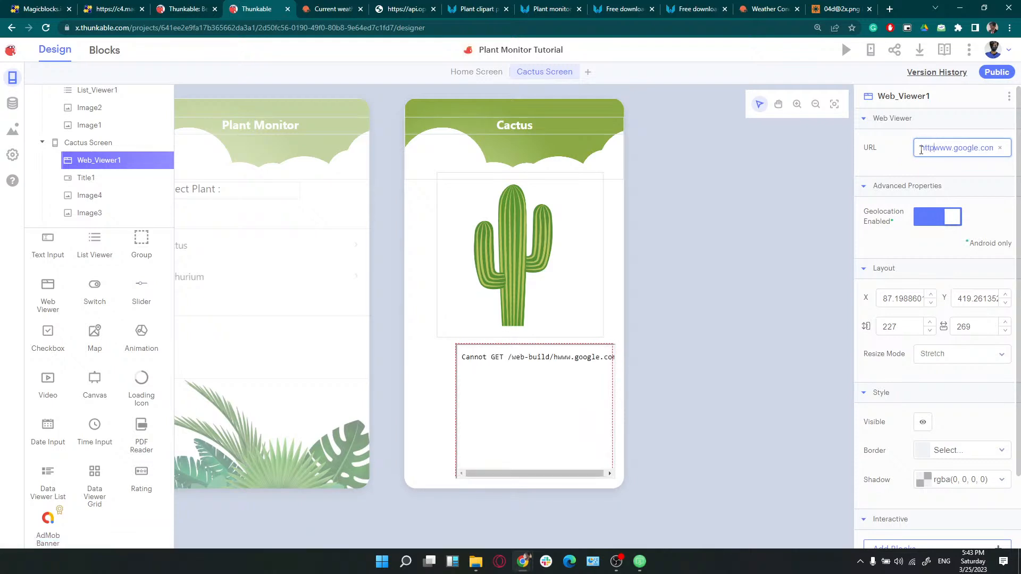
text(://)
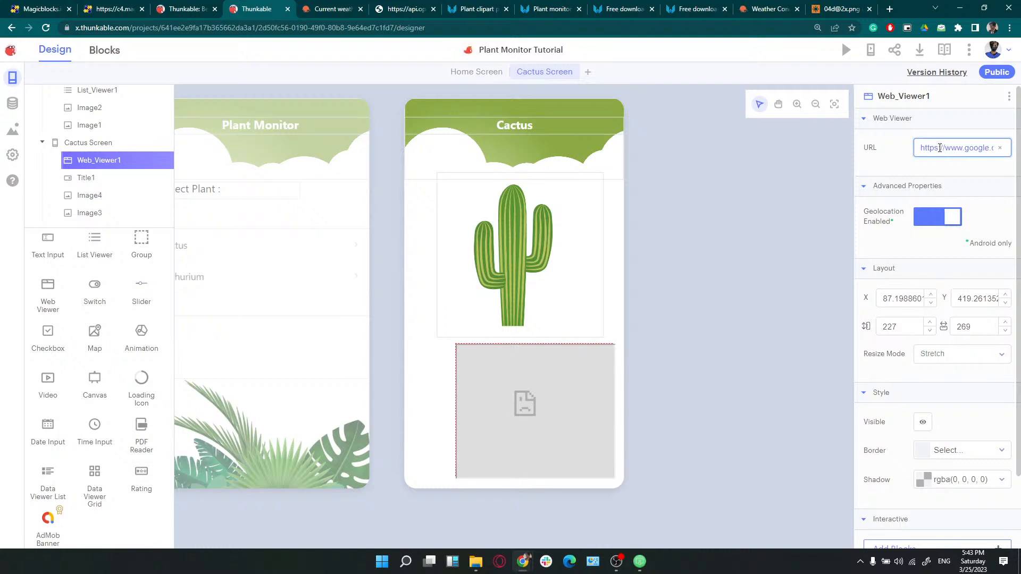
key(ctrl+a)
click(889, 9)
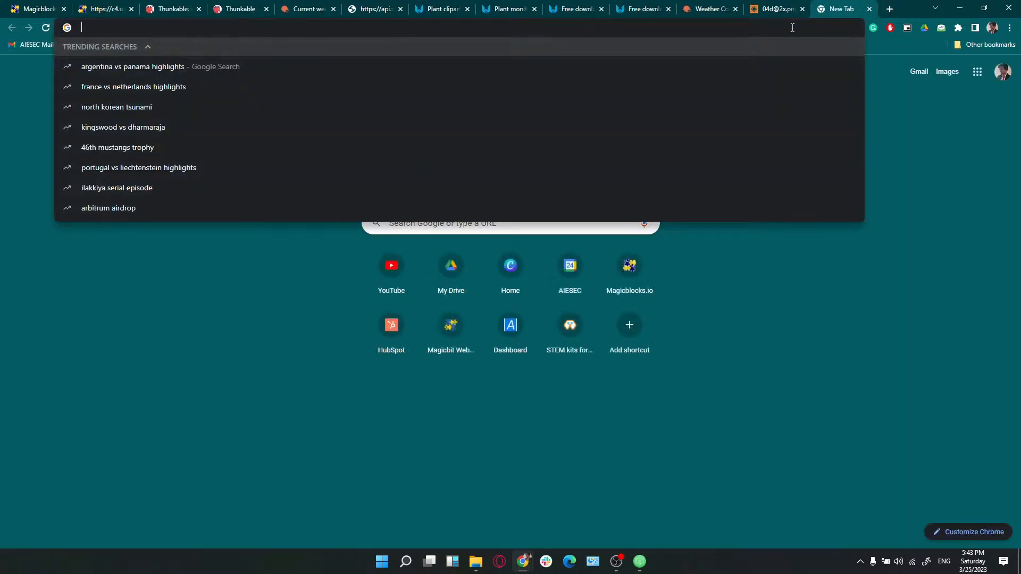
text(https://www.google.com/)
key(Return)
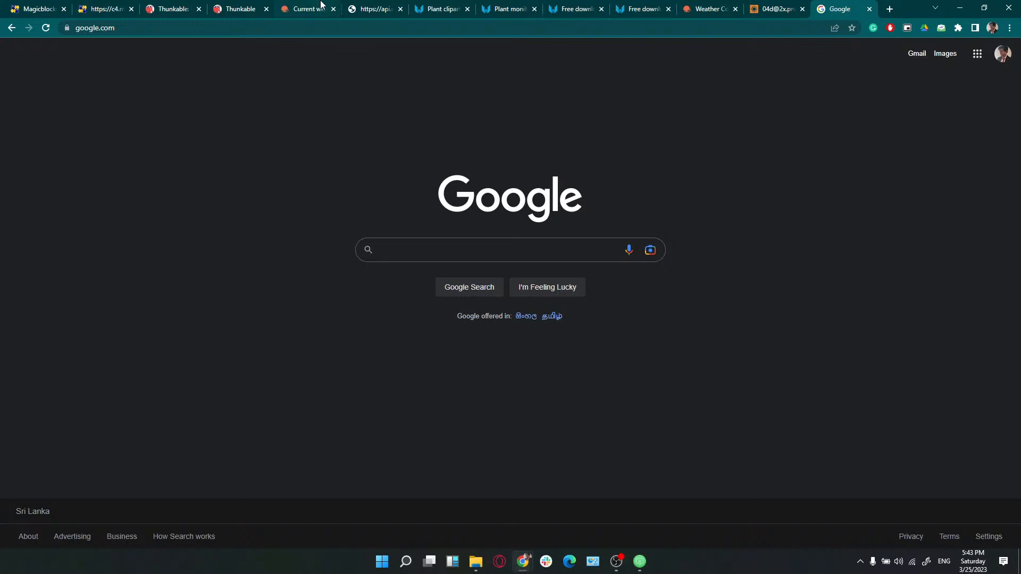
click(372, 6)
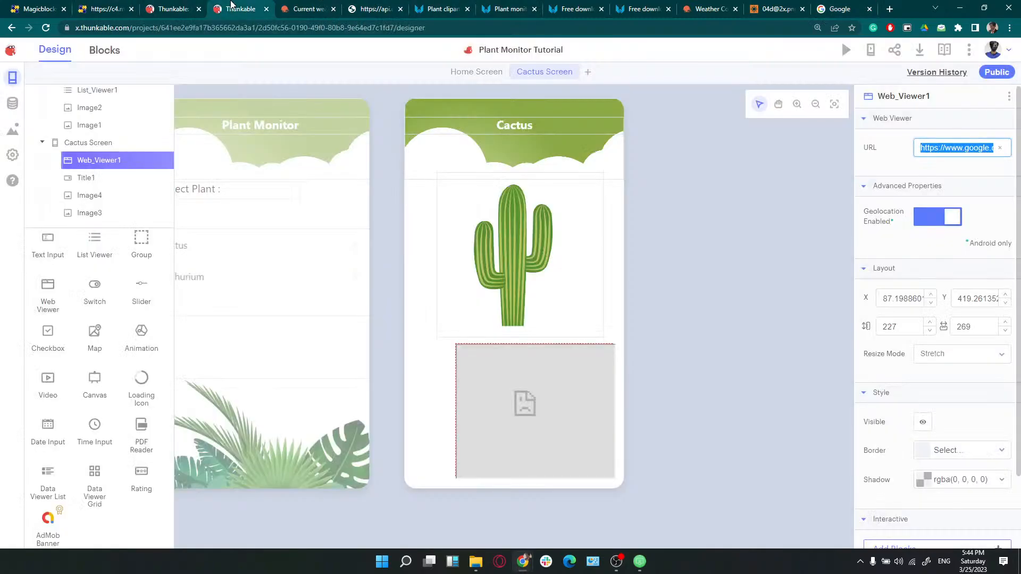
Clear Web_Viewer1's Google URL and copy the c4.magicblocks cactus sensor page address
click(229, 7)
drag(970, 148, 921, 145)
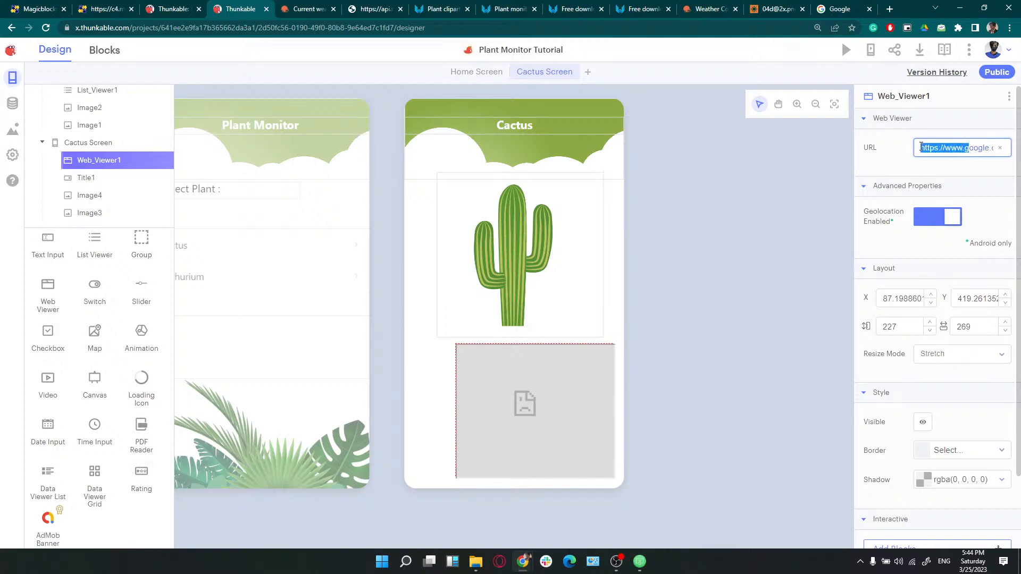
key(Delete)
key(Delete)
key(Delete)
key(Delete)
key(Delete)
key(Delete)
key(Delete)
key(Delete)
key(Delete)
key(Delete)
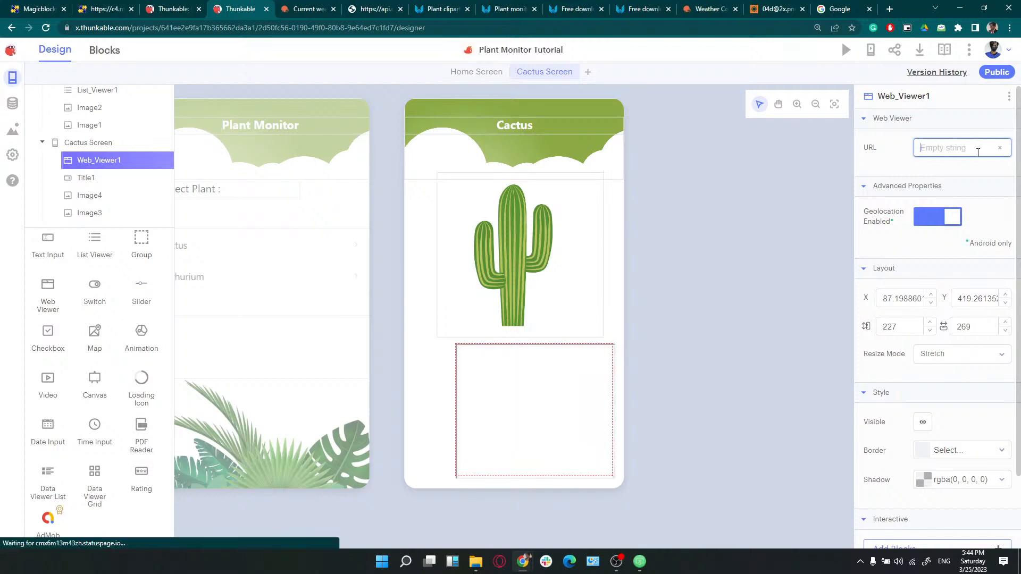
click(106, 9)
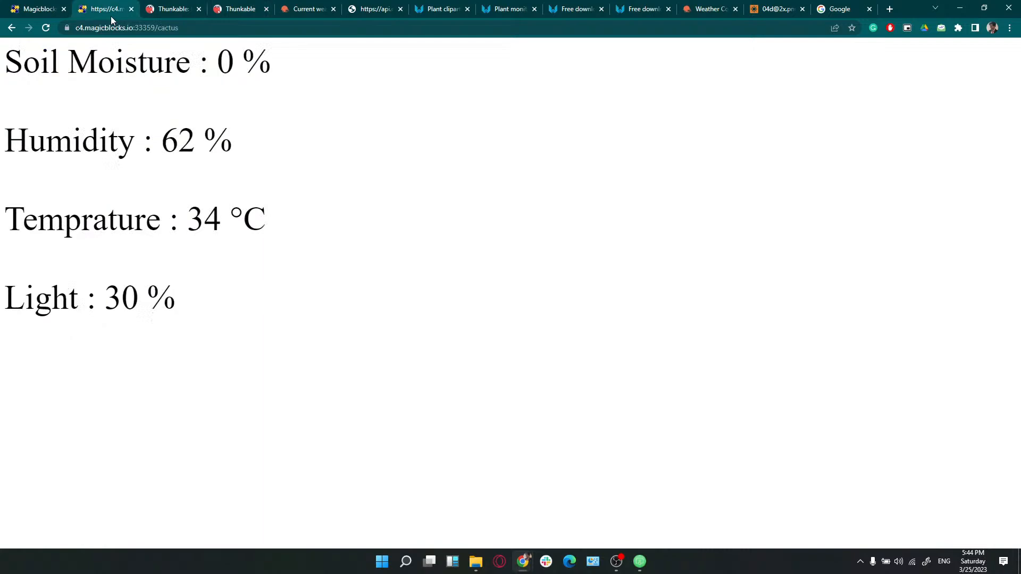
click(115, 29)
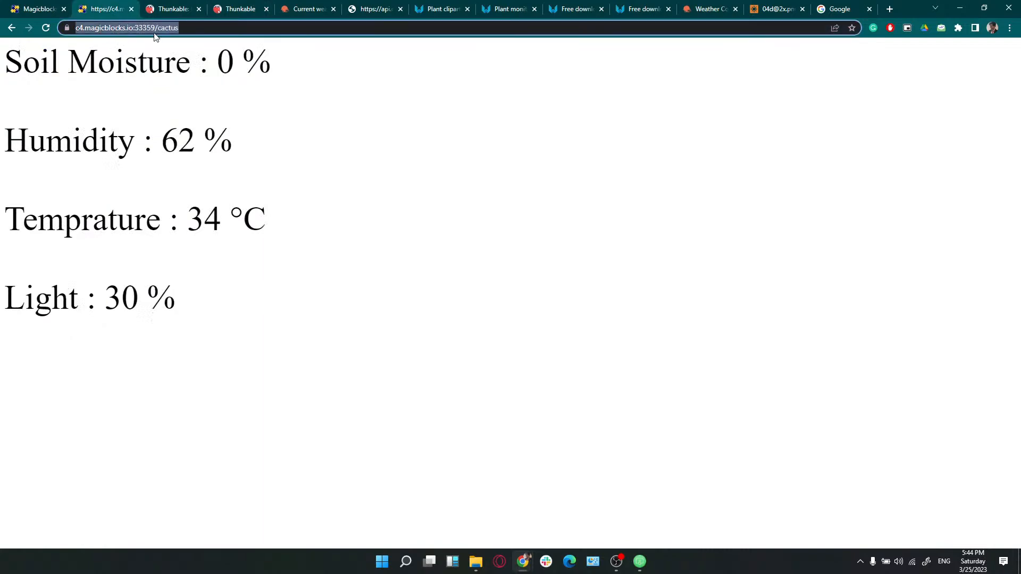
triple_click(25, 51)
drag(2, 139, 294, 167)
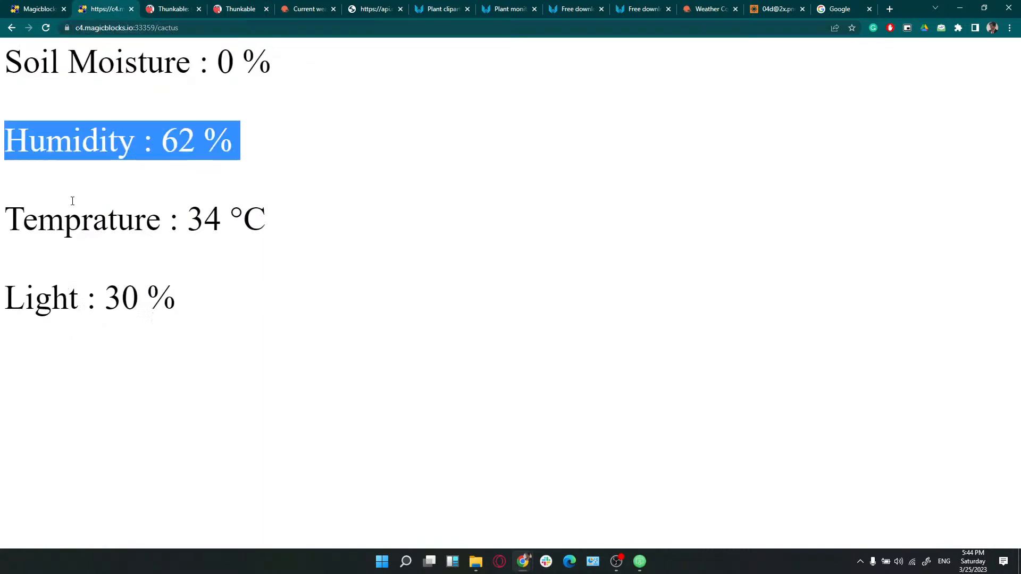
drag(40, 214, 295, 218)
drag(57, 288, 173, 294)
click(173, 295)
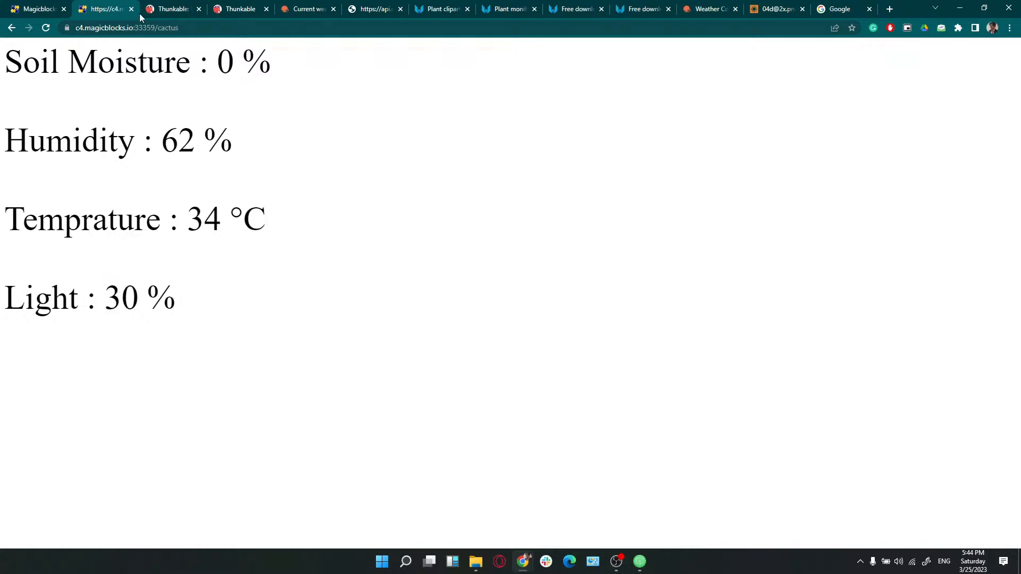
click(141, 27)
Paste the cactus page address into Web_Viewer1's URL property and confirm it
click(196, 3)
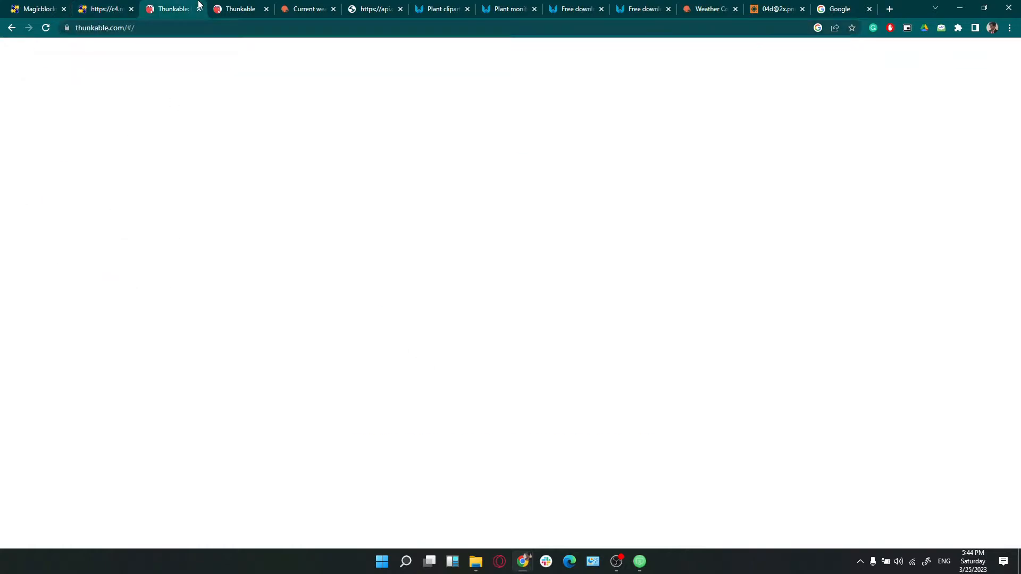
click(223, 3)
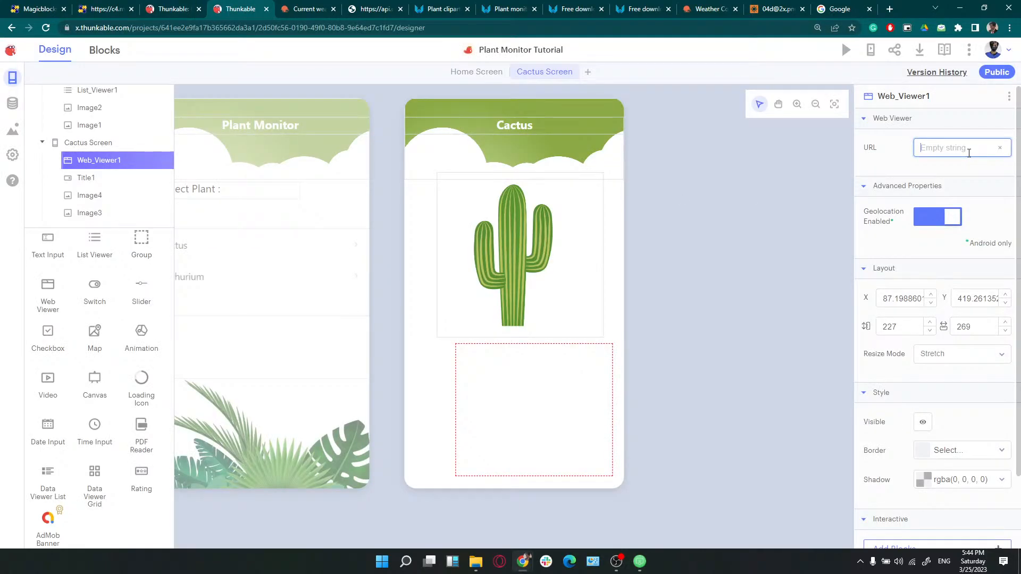
key(ctrl+v)
key(Return)
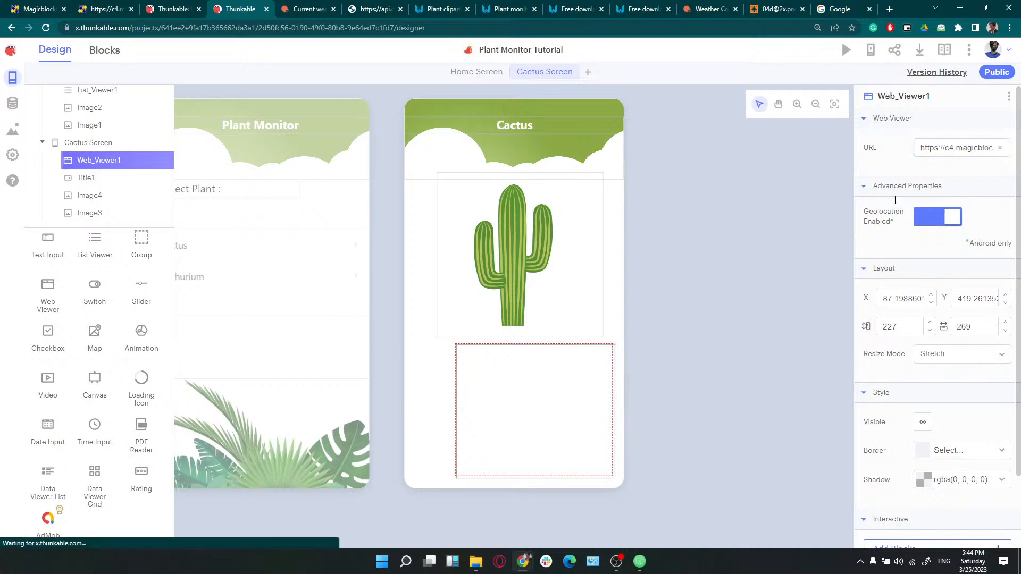
click(924, 149)
click(644, 356)
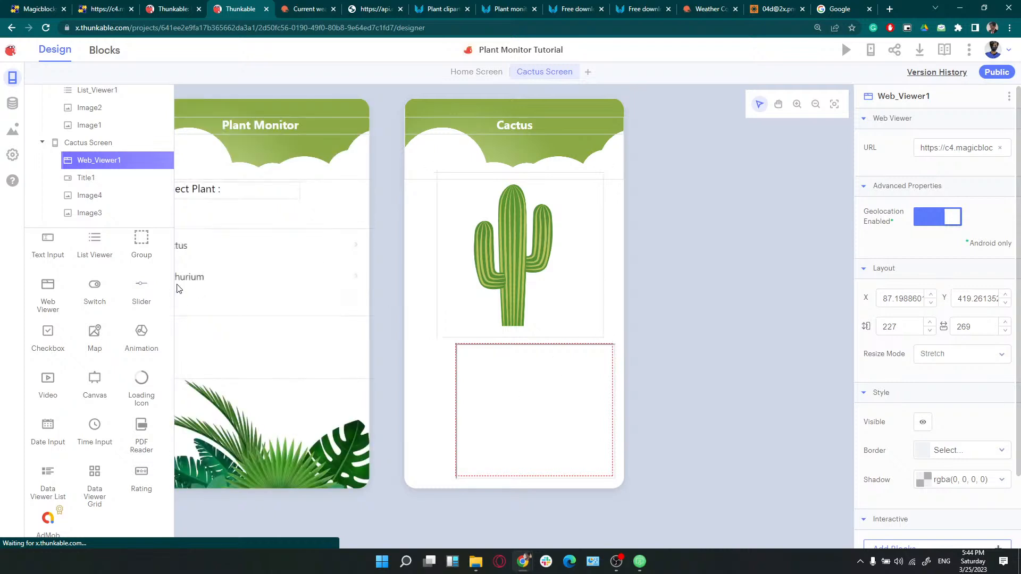
Place a navigate-to-screen block and a List_Viewer1 Item Click event on the Home Screen blocks
click(96, 50)
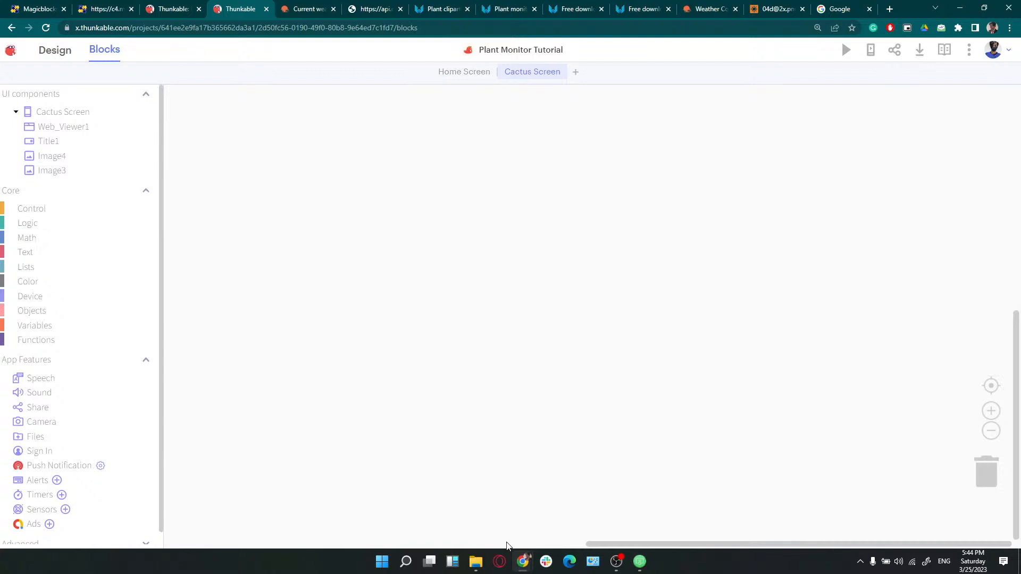
click(465, 75)
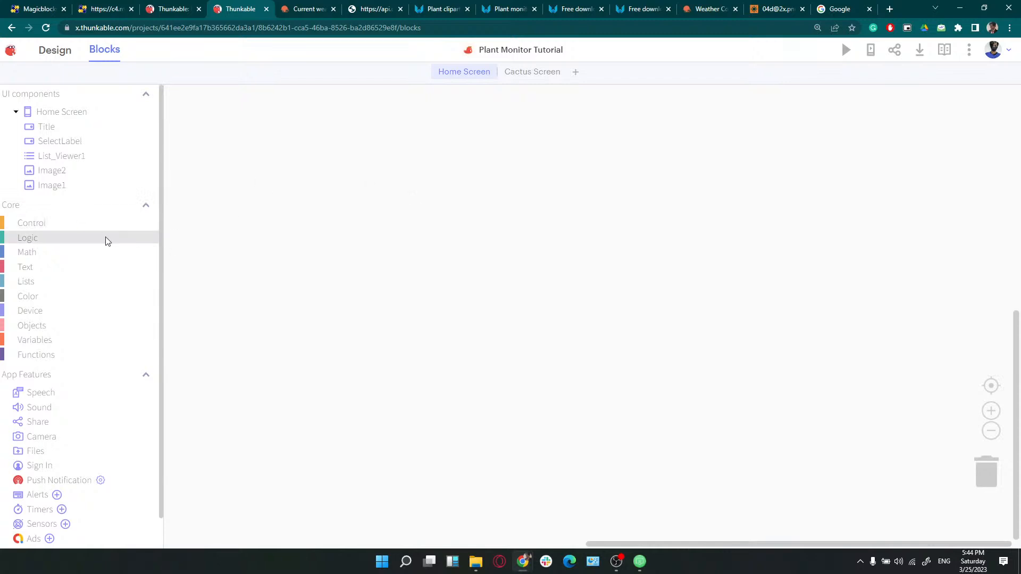
click(36, 223)
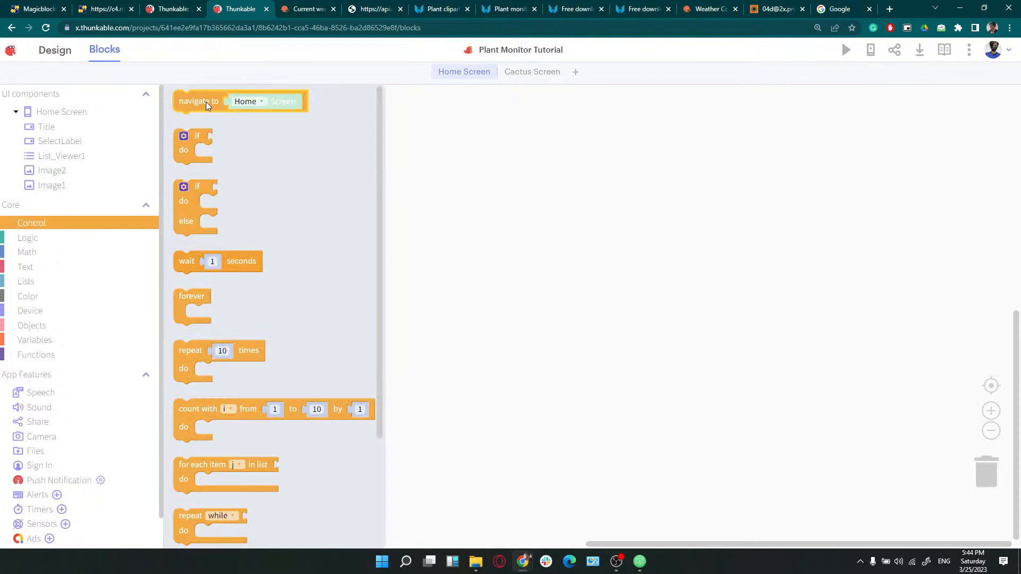
drag(206, 101, 495, 276)
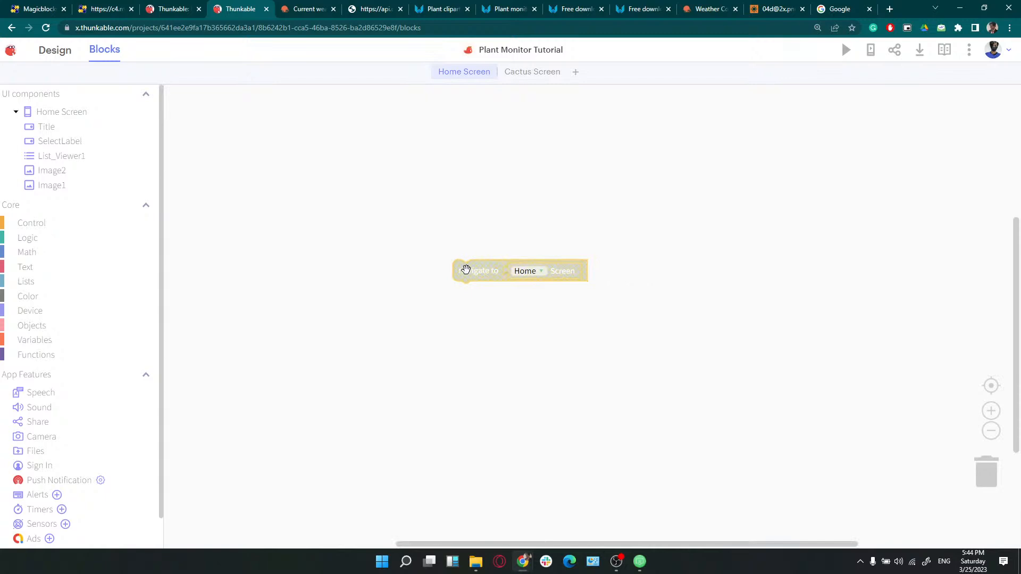
click(57, 156)
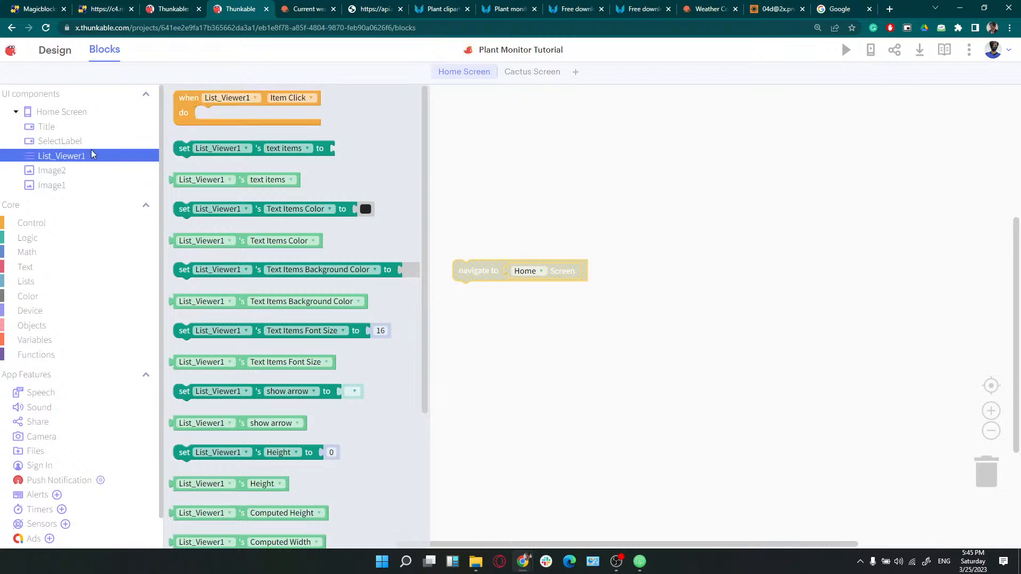
drag(183, 104, 343, 231)
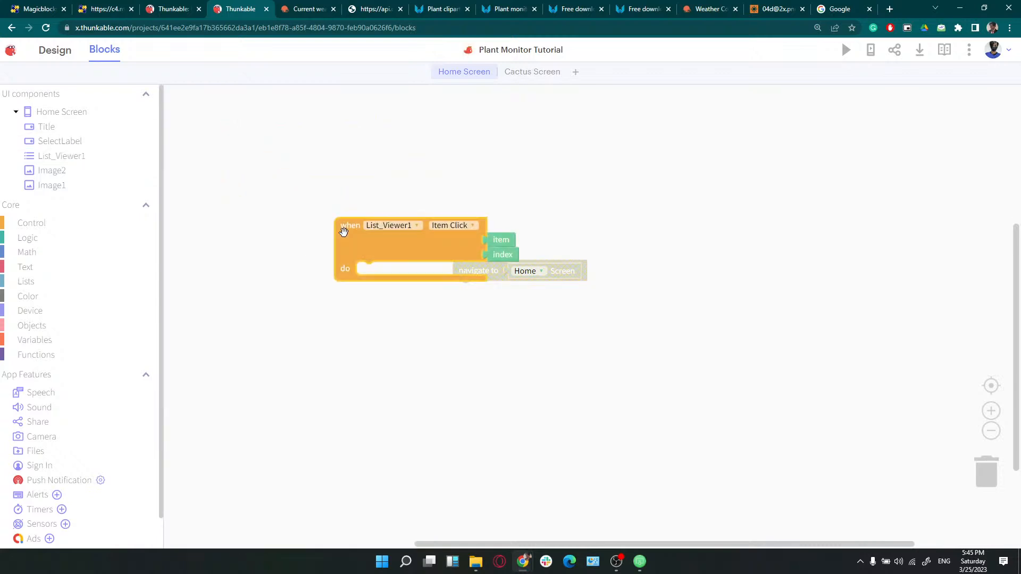
Nest the navigate block inside the Item Click event and set its target to Cactus
drag(502, 276, 412, 274)
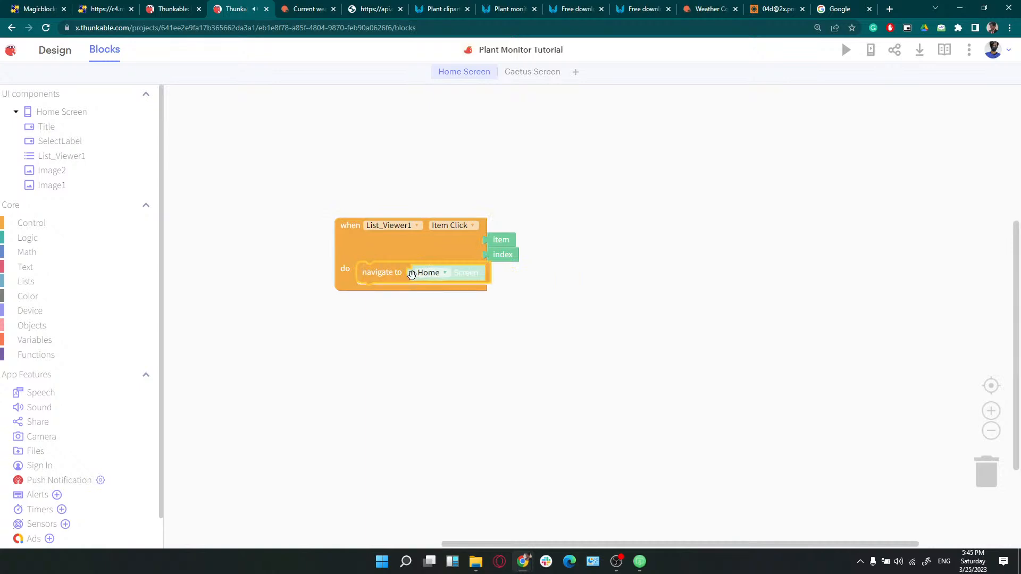
click(640, 561)
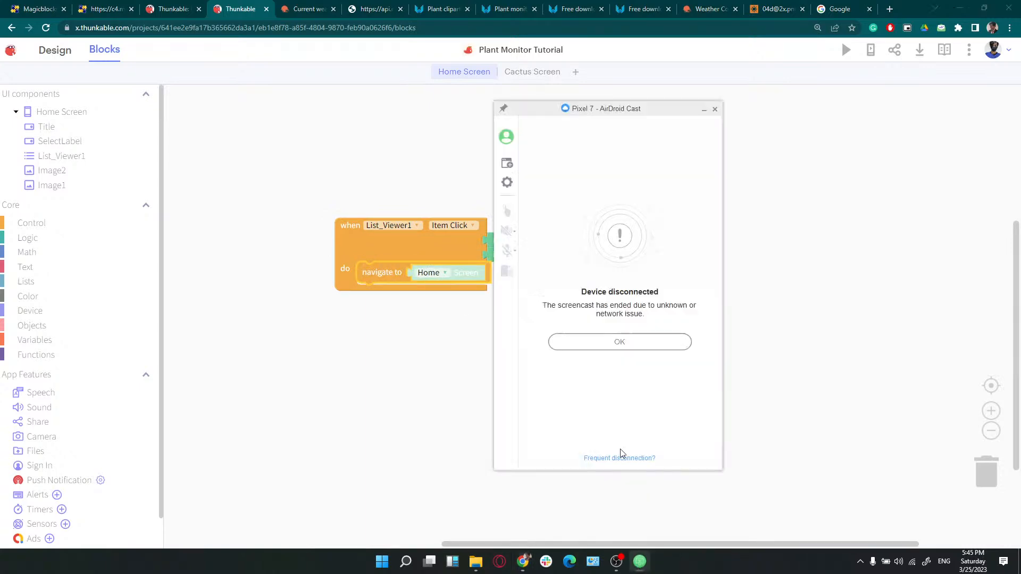
click(705, 111)
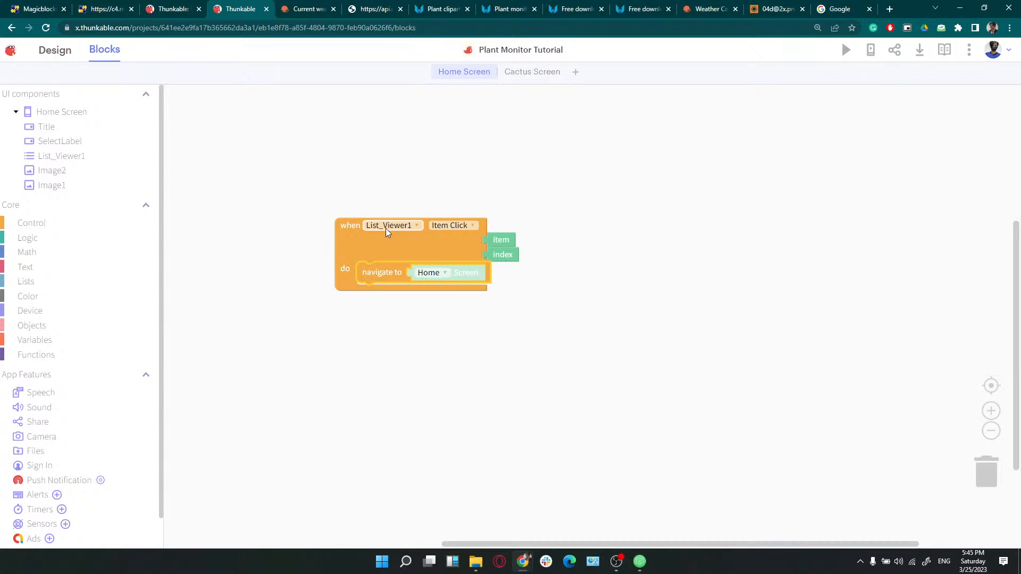
click(433, 275)
click(429, 297)
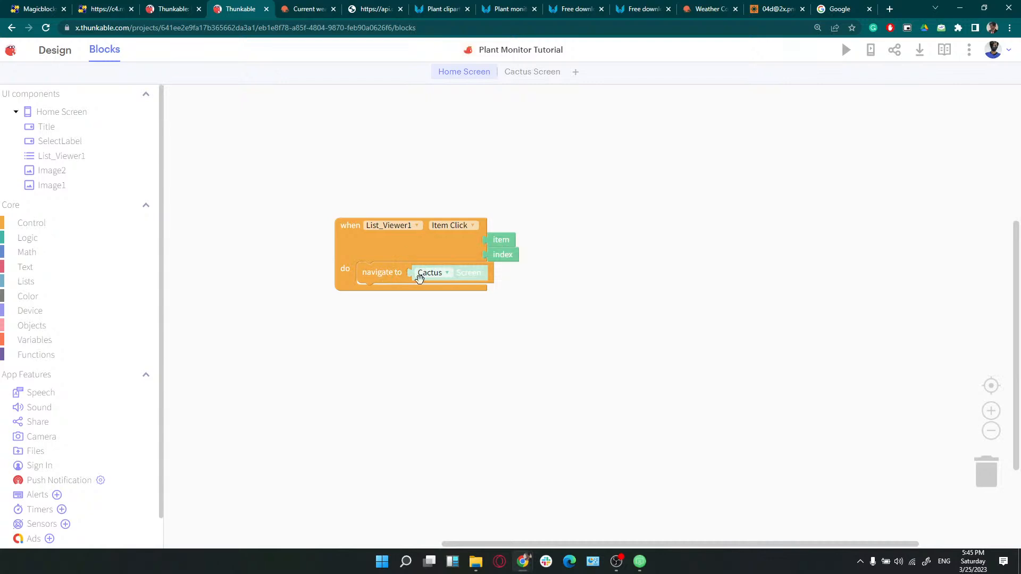
click(98, 225)
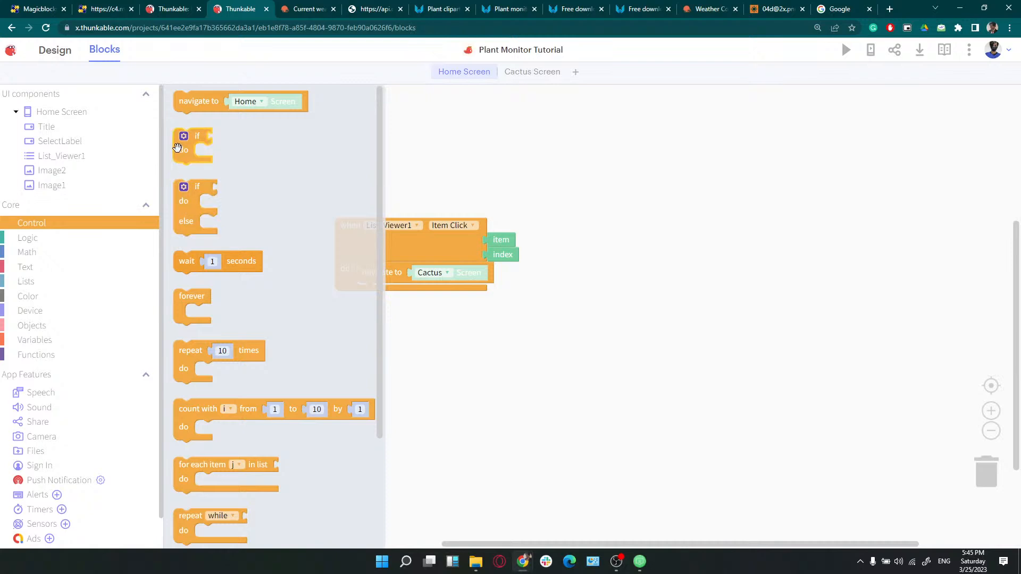
Wrap the Cactus navigation in an if block checking the clicked item equals "Cactus"
drag(189, 155, 373, 289)
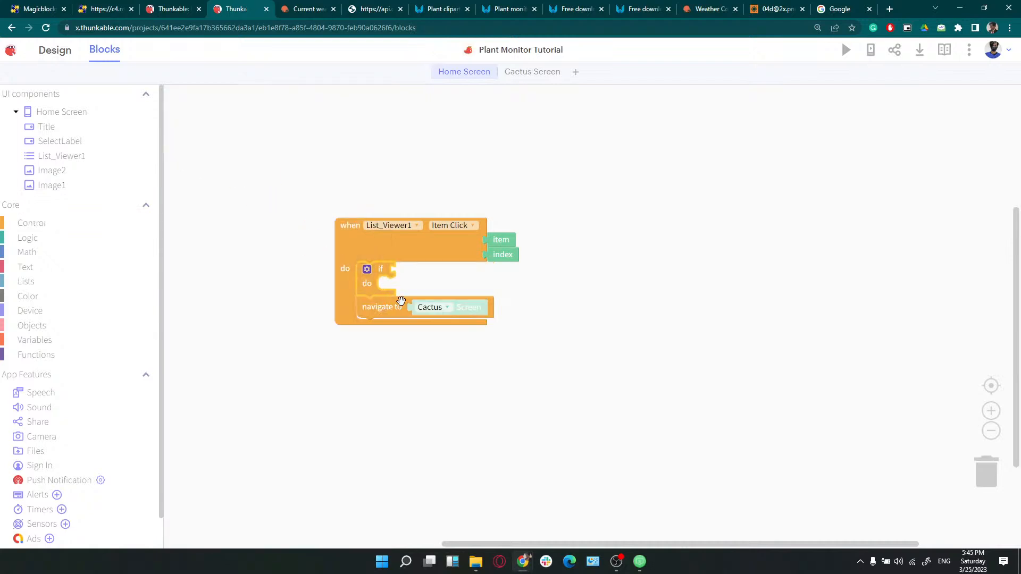
drag(413, 307, 414, 294)
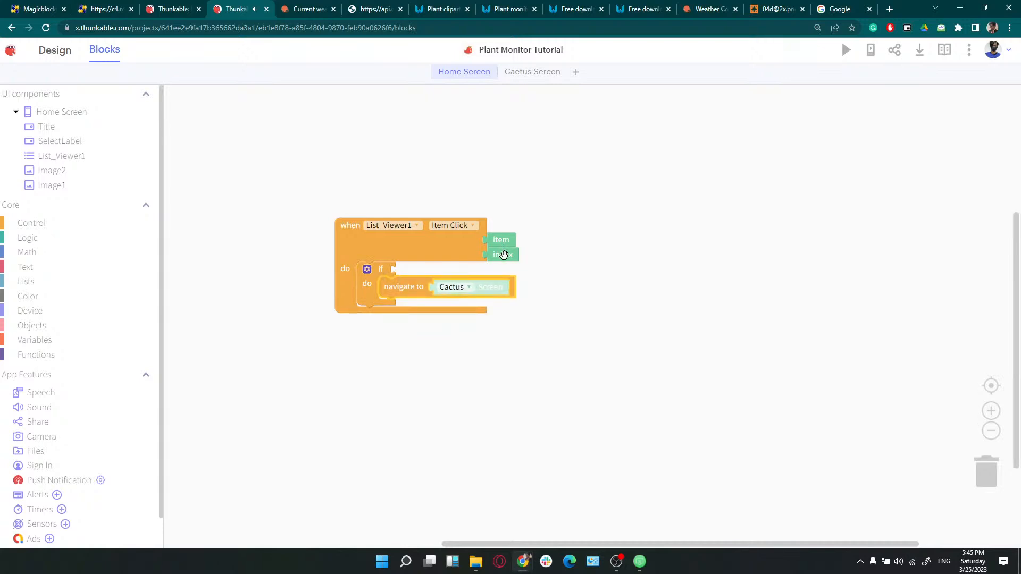
click(59, 246)
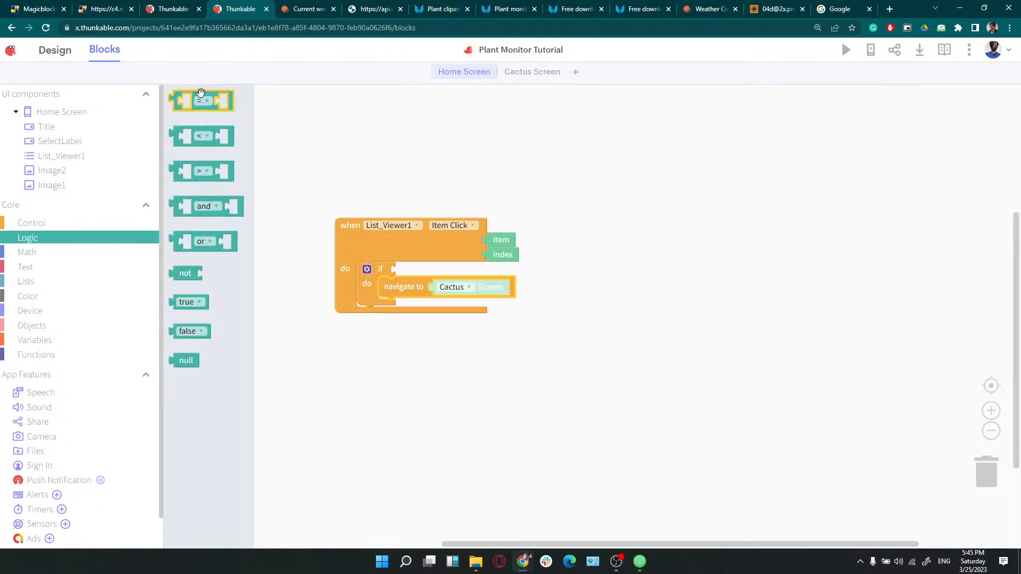
drag(201, 94, 282, 141)
drag(419, 259, 420, 262)
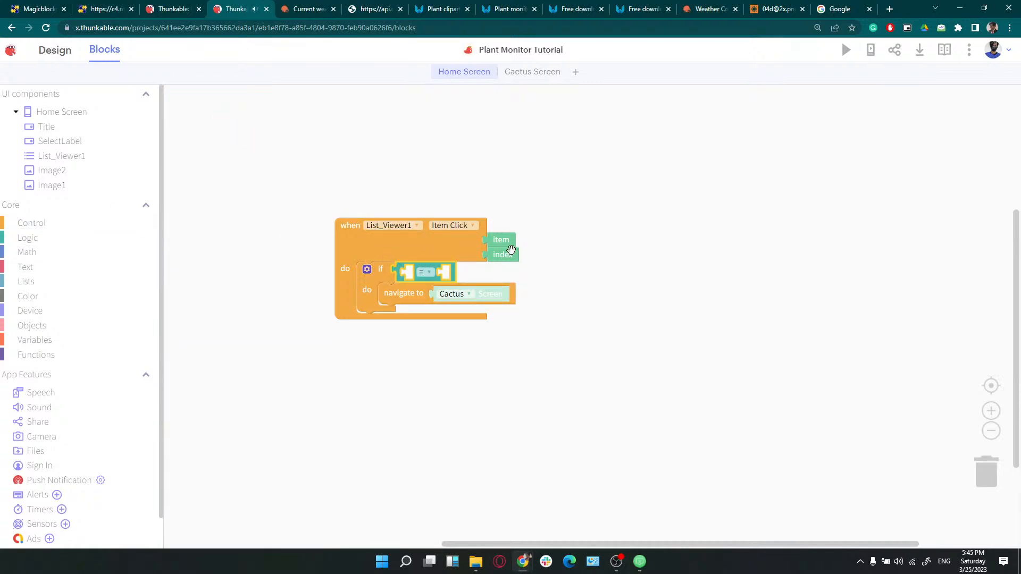
drag(506, 244, 441, 273)
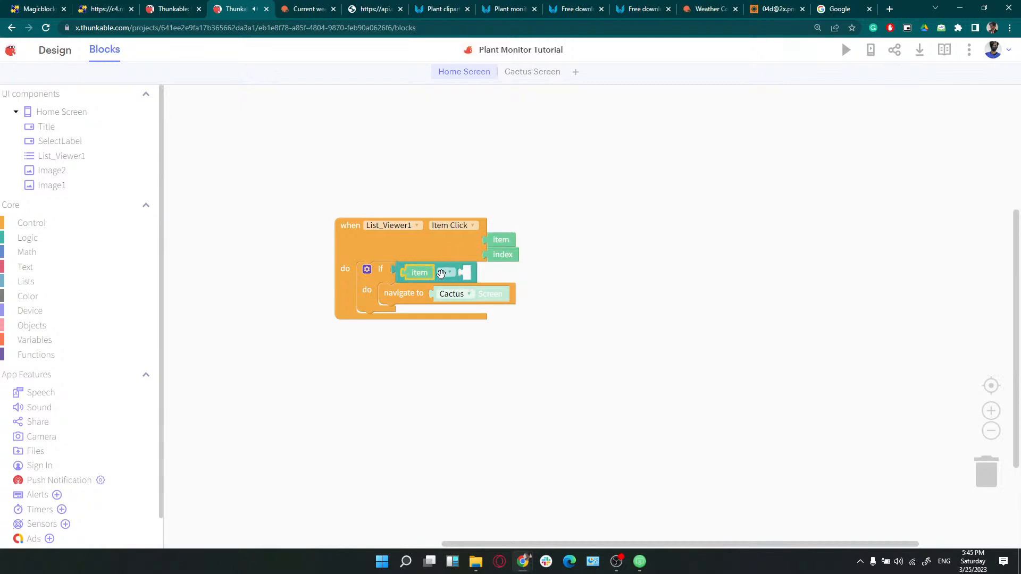
click(36, 265)
drag(181, 89, 483, 273)
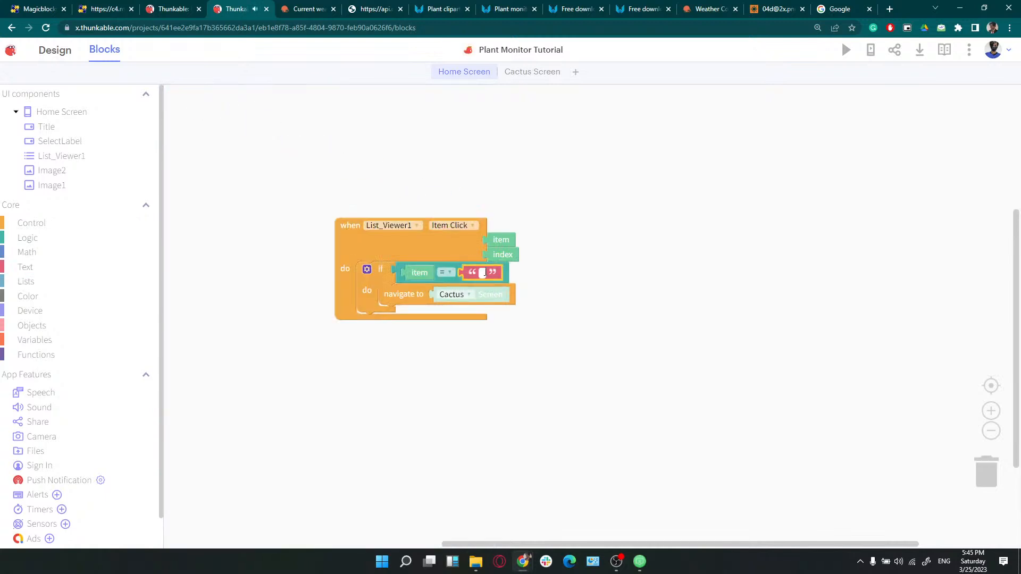
click(482, 273)
text(Cactus)
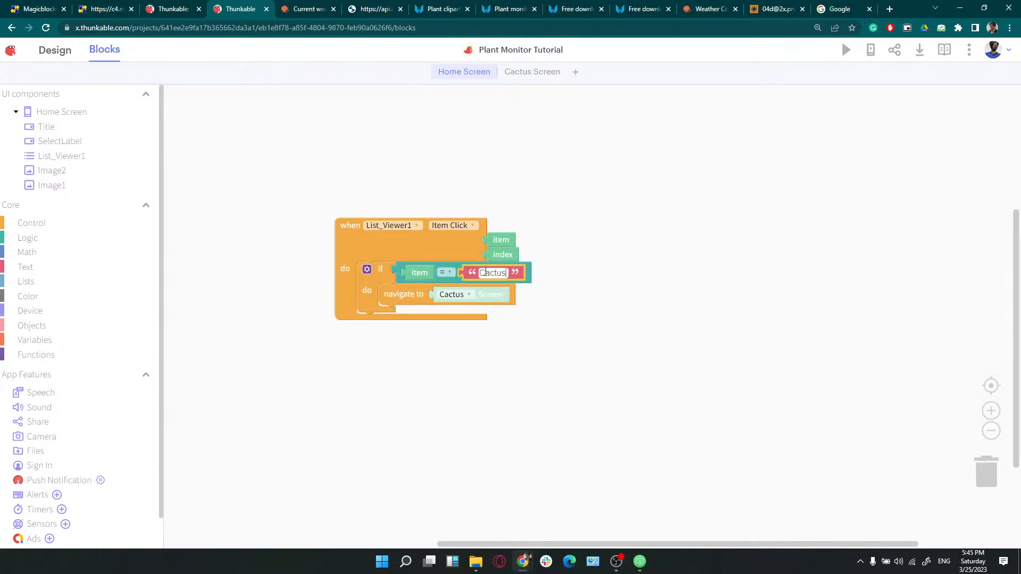
click(552, 291)
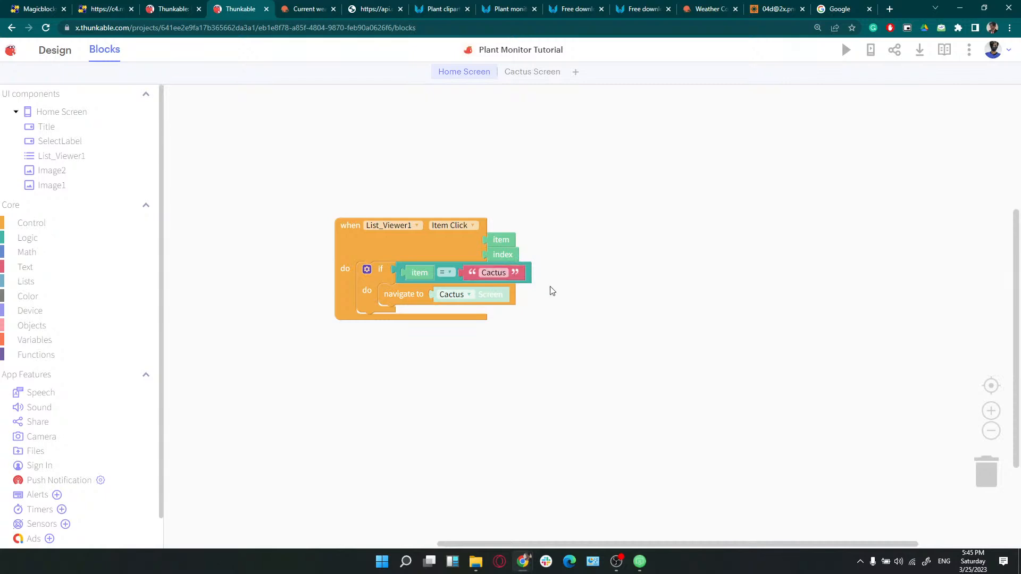
Duplicate the if block below and change its comparison text to "Anthurium"
click(378, 278)
key(ctrl+c)
key(ctrl+v)
drag(404, 314, 371, 323)
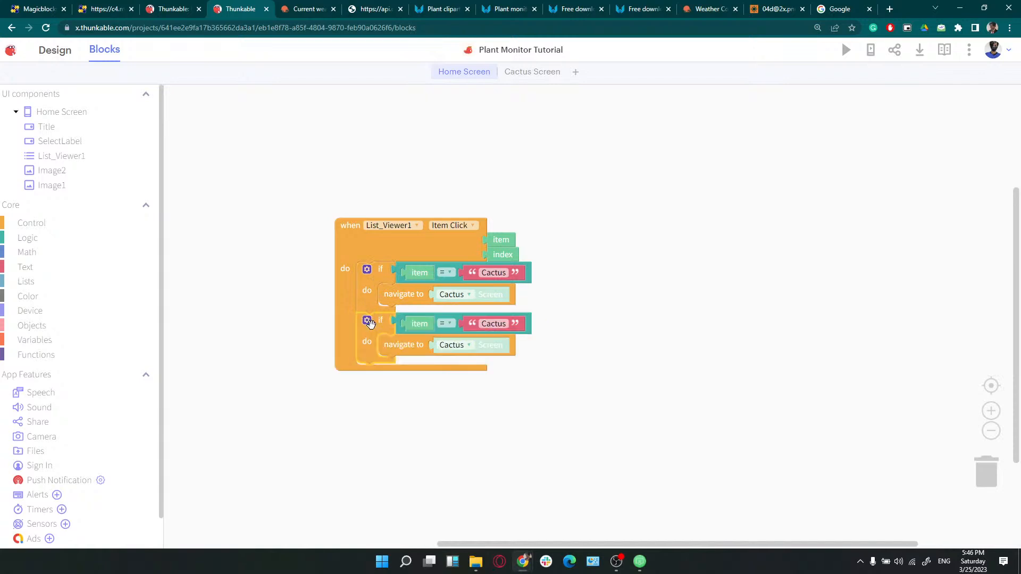
click(487, 324)
text(Anthuro)
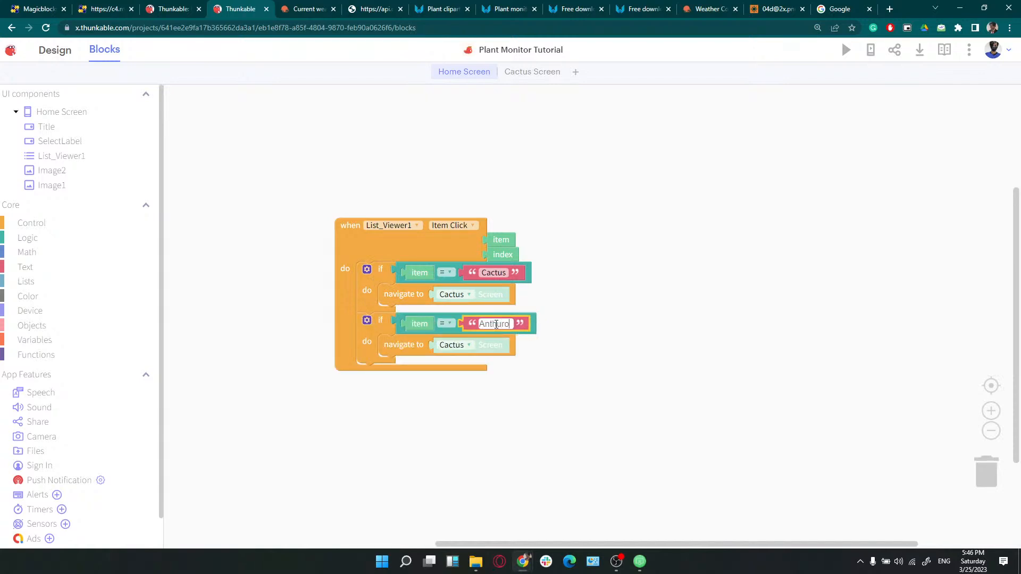
key(BackSpace)
text(ium)
click(553, 358)
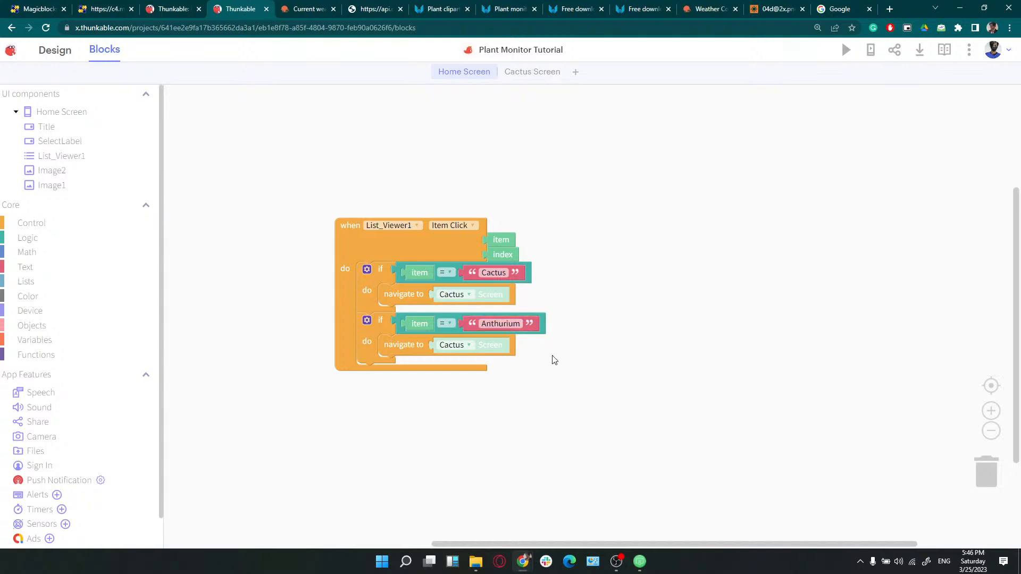
Inspect the Anthurium branch's target screen choices, leaving it on Cactus
click(465, 346)
click(465, 345)
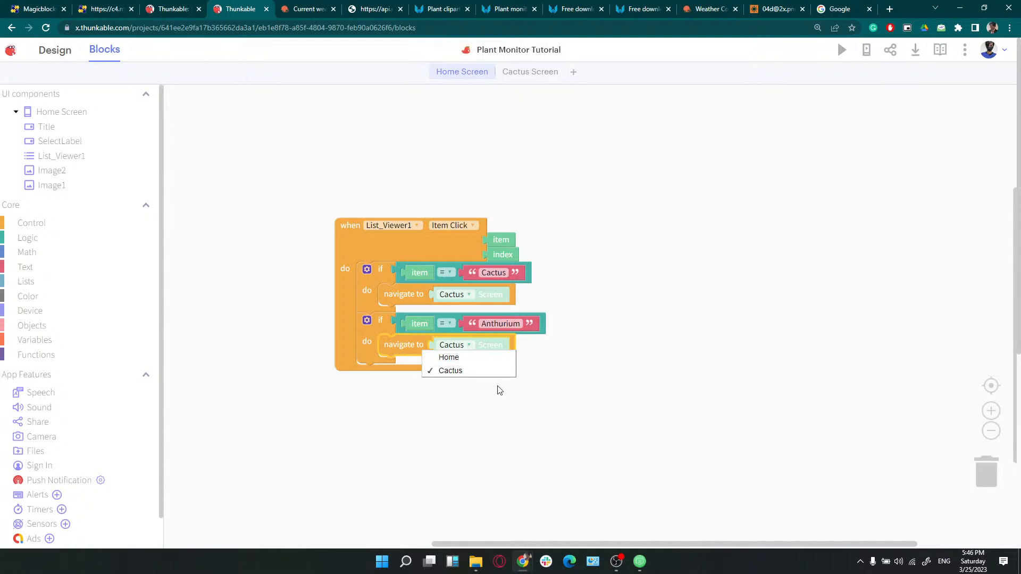
click(500, 389)
click(452, 351)
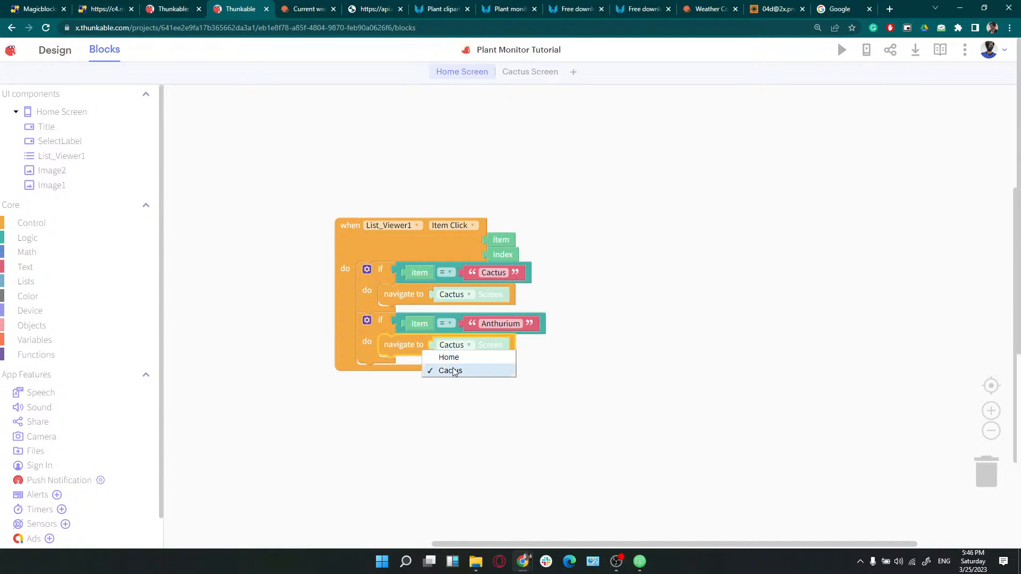
click(453, 372)
click(432, 420)
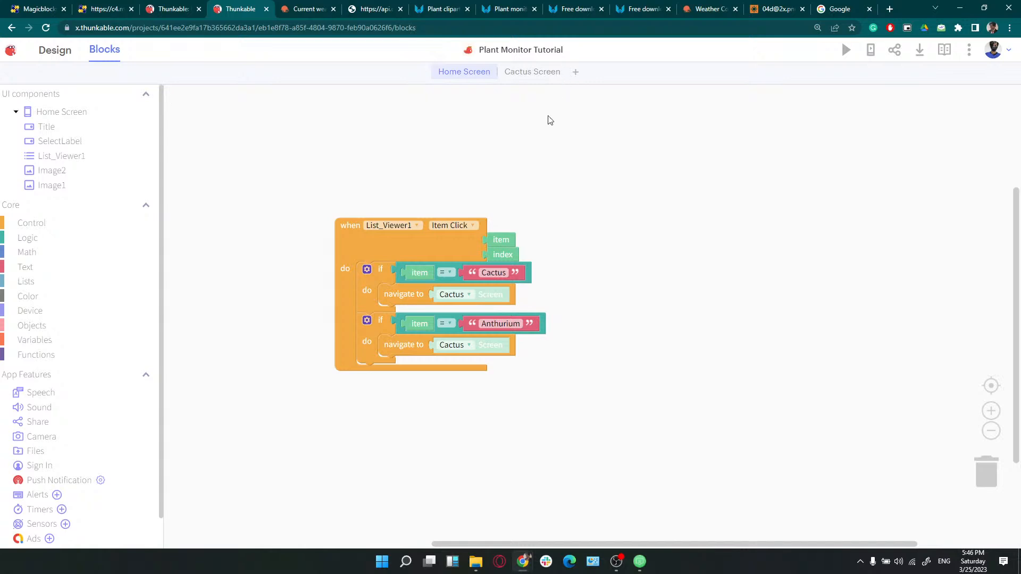
Add a new screen and name it Anthurium Screen
click(63, 51)
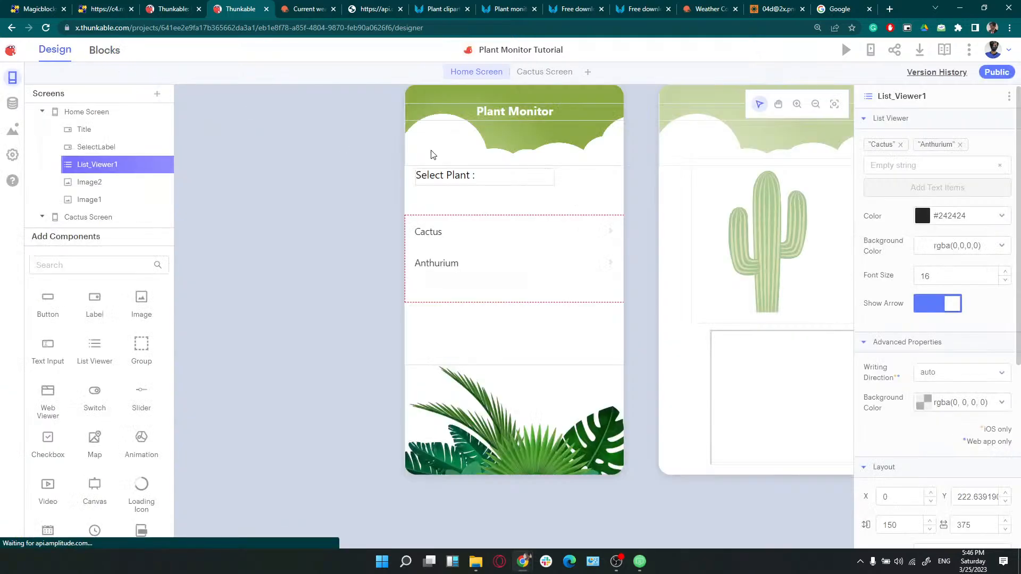
click(588, 72)
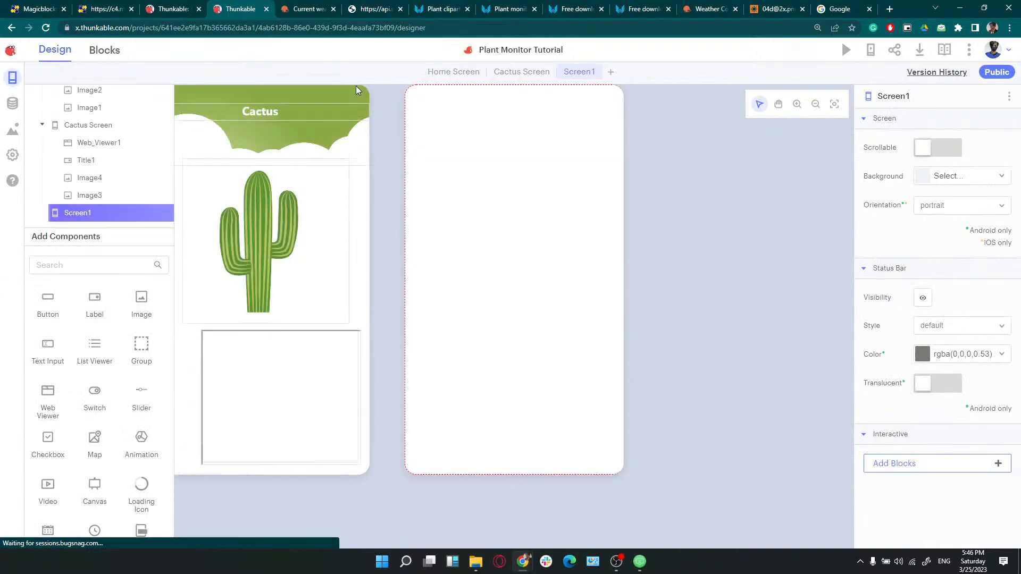
click(141, 213)
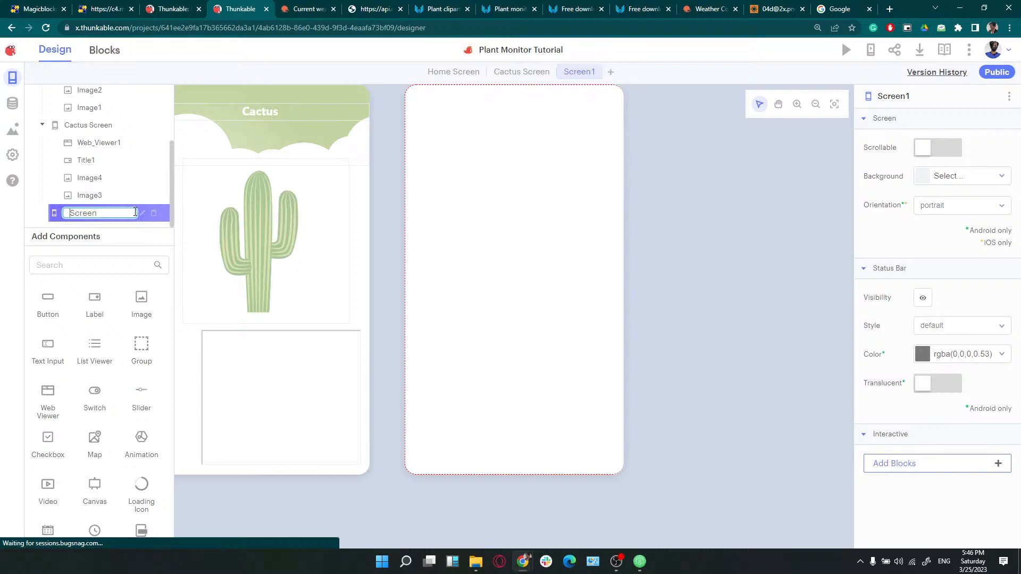
text(Anthurium)
click(522, 330)
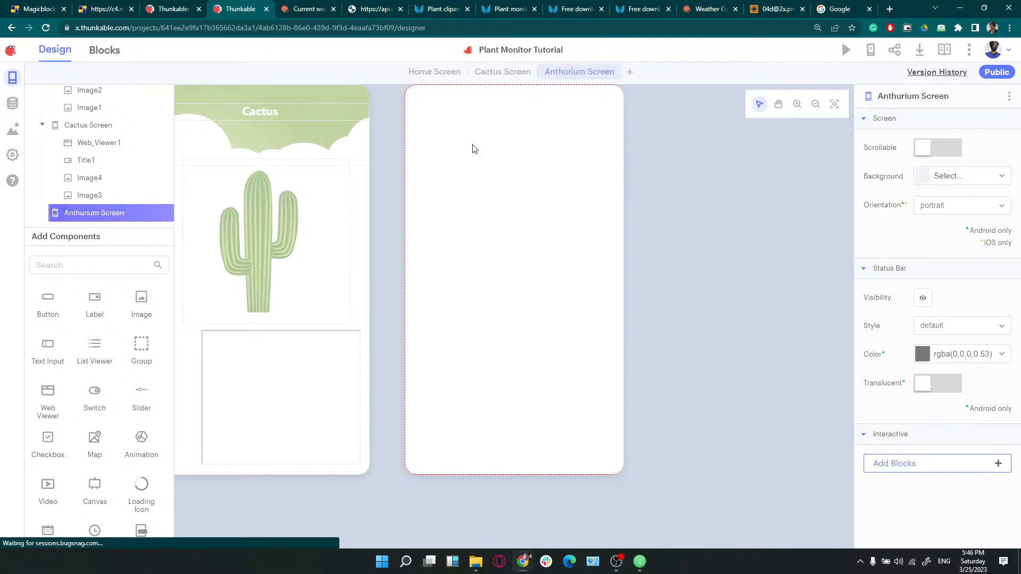
In the Home Screen blocks, delete the Anthurium branch's outdated Cactus navigation block
click(101, 51)
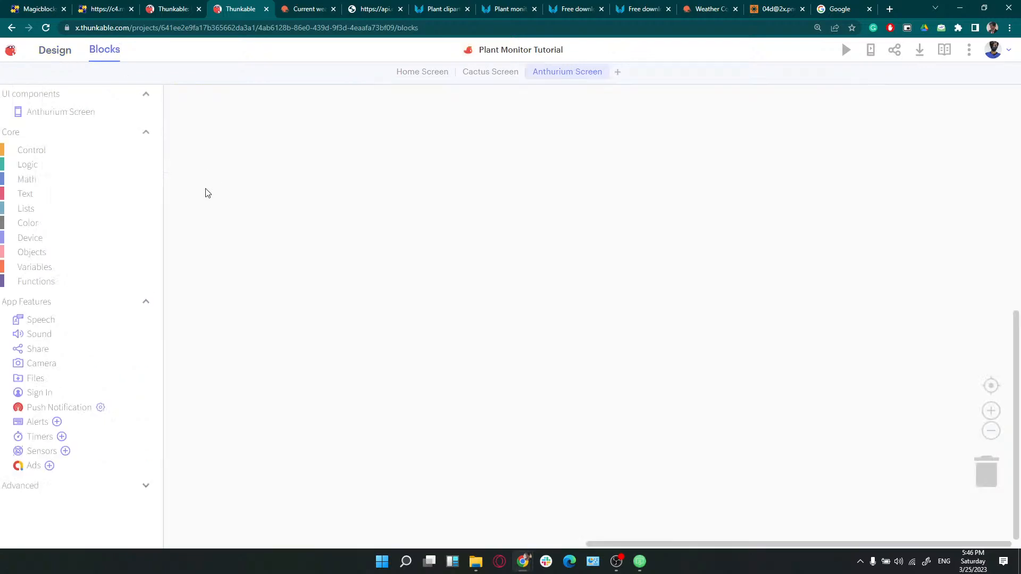
click(484, 77)
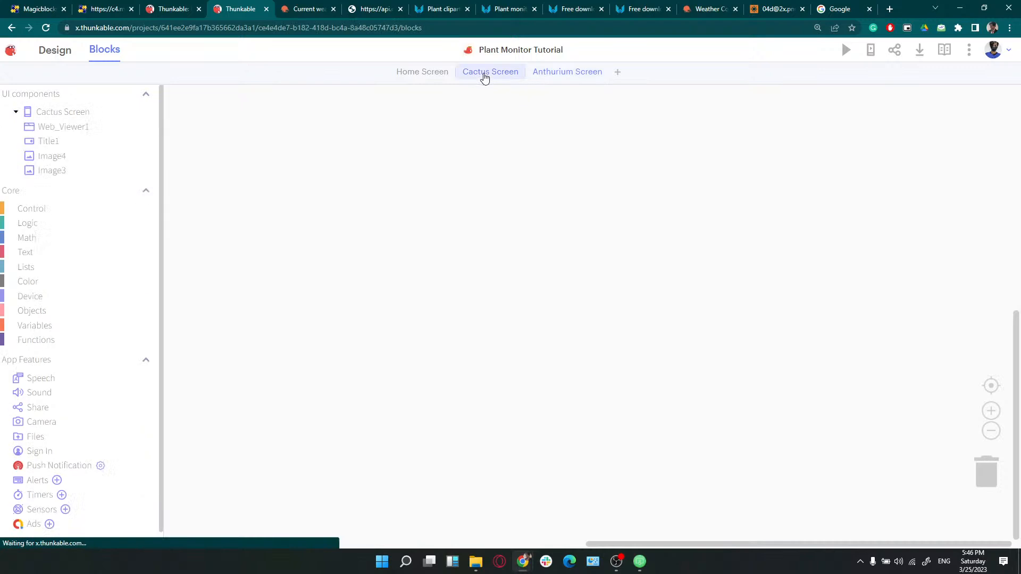
click(432, 72)
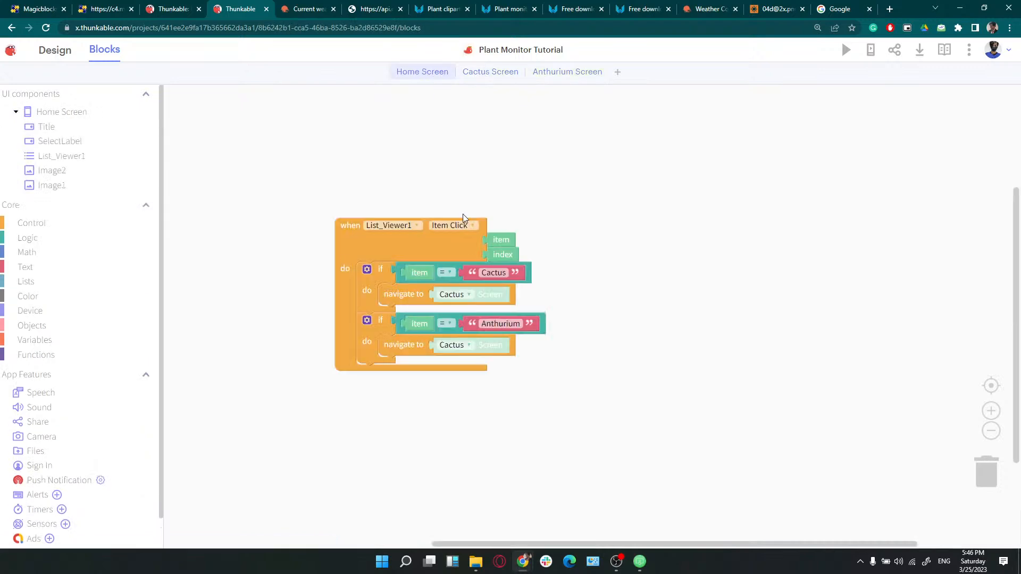
click(471, 352)
click(470, 345)
click(471, 346)
click(552, 344)
click(409, 343)
key(Delete)
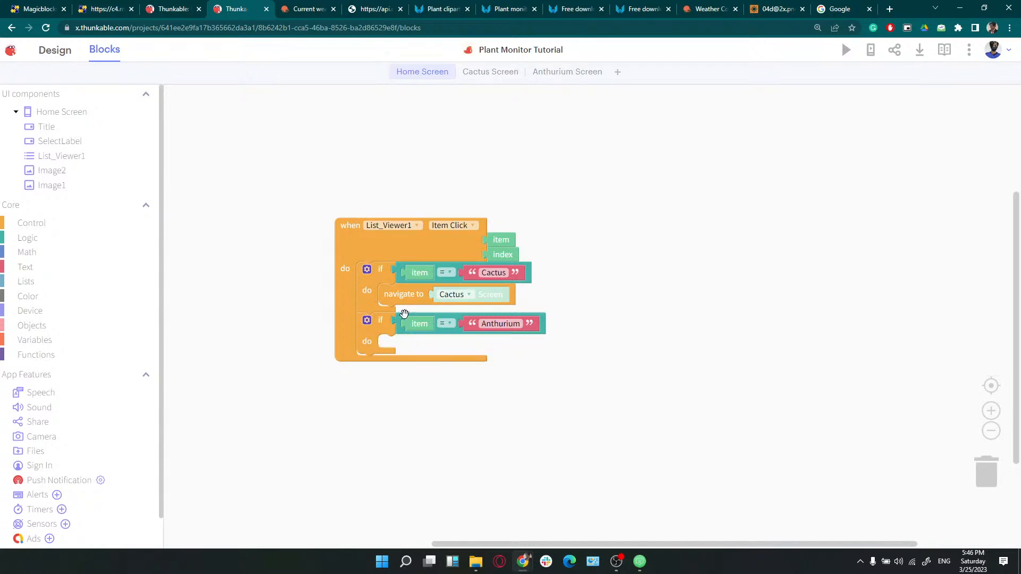
Put a new navigate block in the Anthurium branch targeting Anthurium Screen, keeping Cactus unchanged
click(16, 222)
drag(216, 105, 421, 348)
click(456, 347)
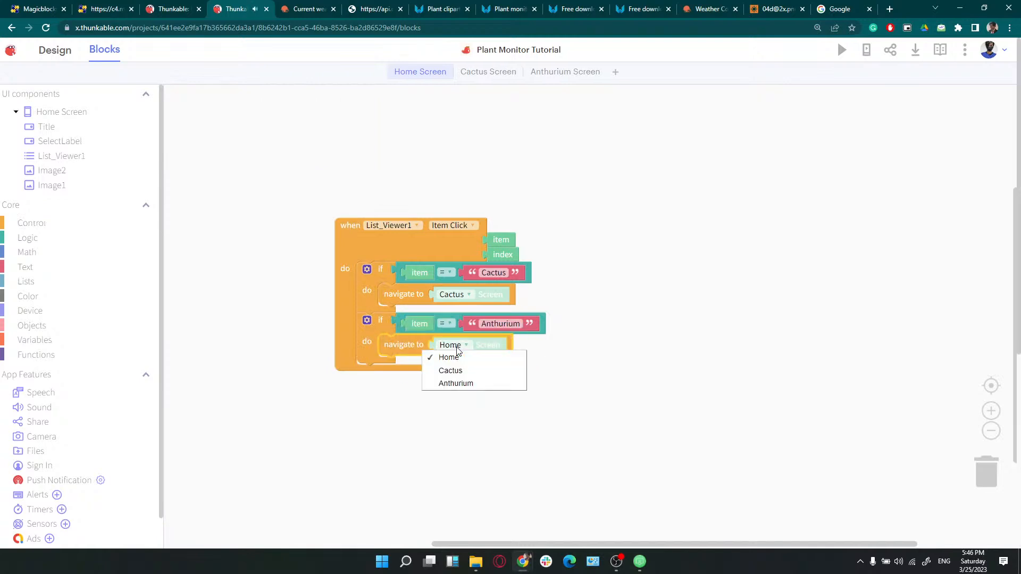
click(459, 384)
click(449, 296)
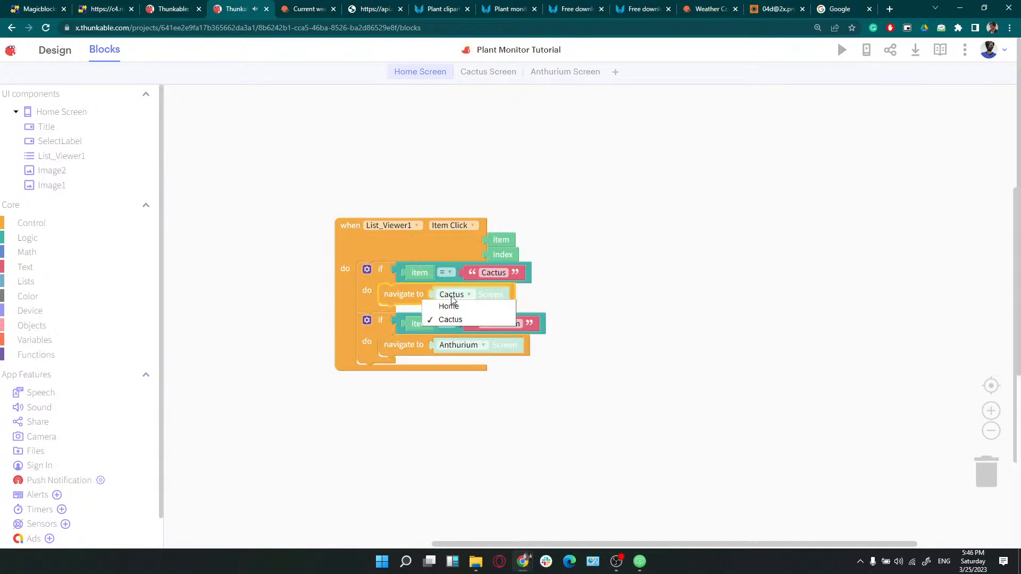
click(668, 314)
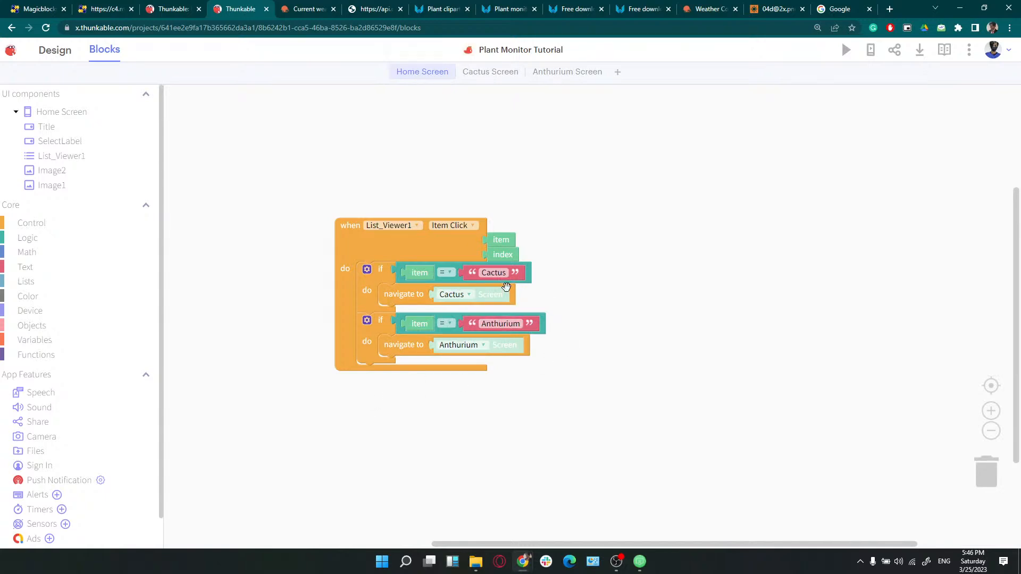
click(470, 249)
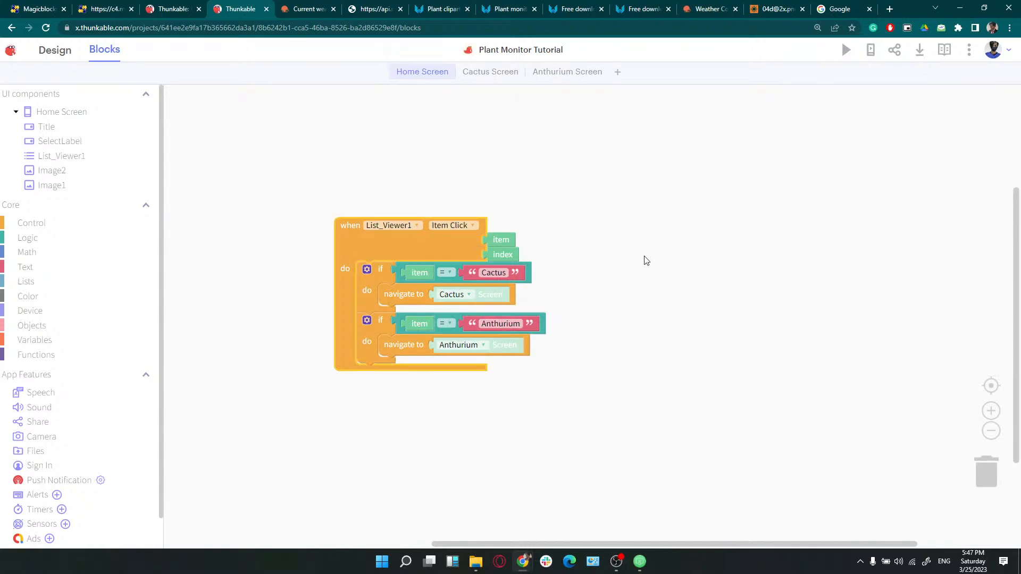
click(645, 264)
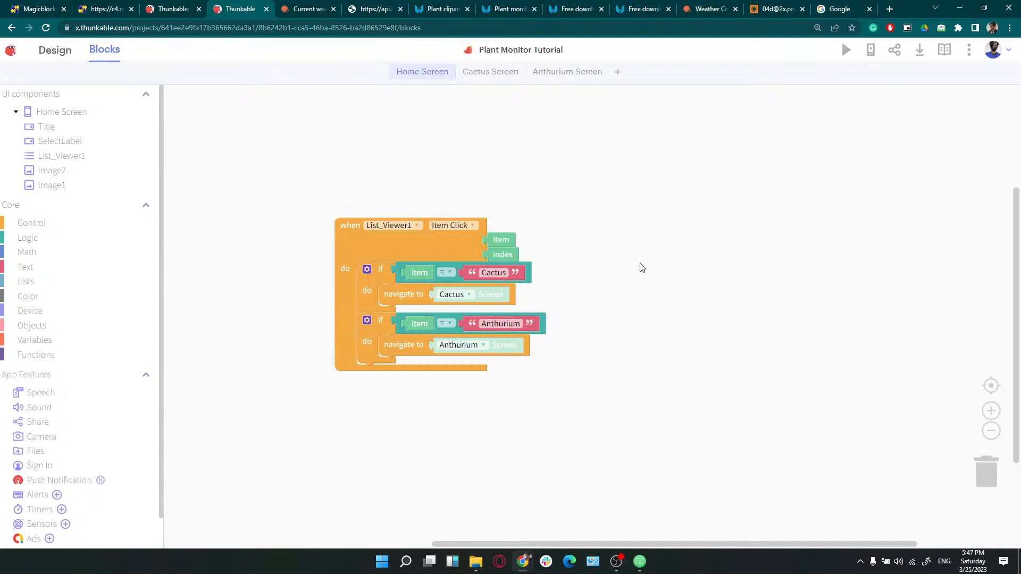
click(54, 50)
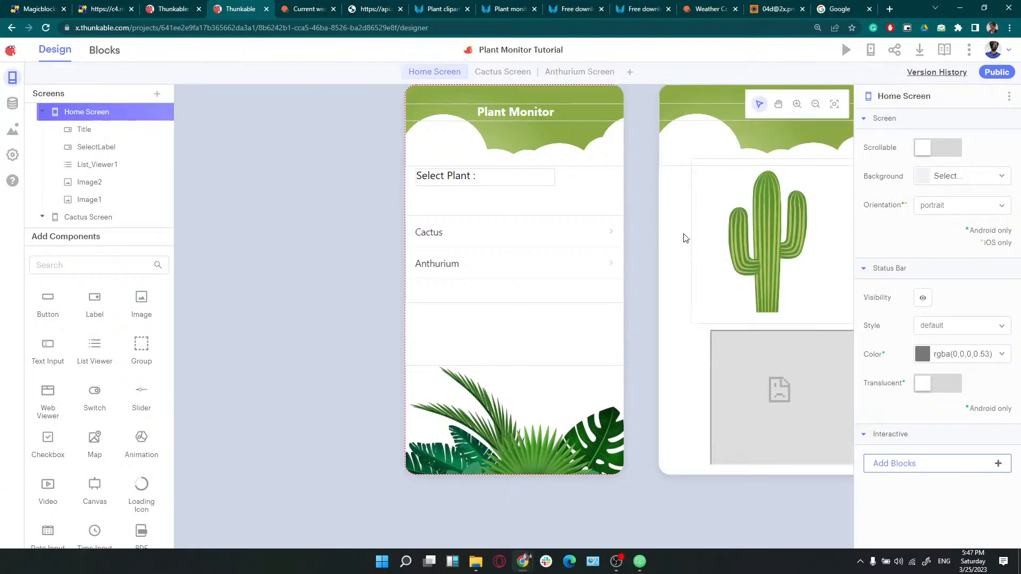
Add a button to the Cactus Screen near the top and label it "< back"
click(682, 237)
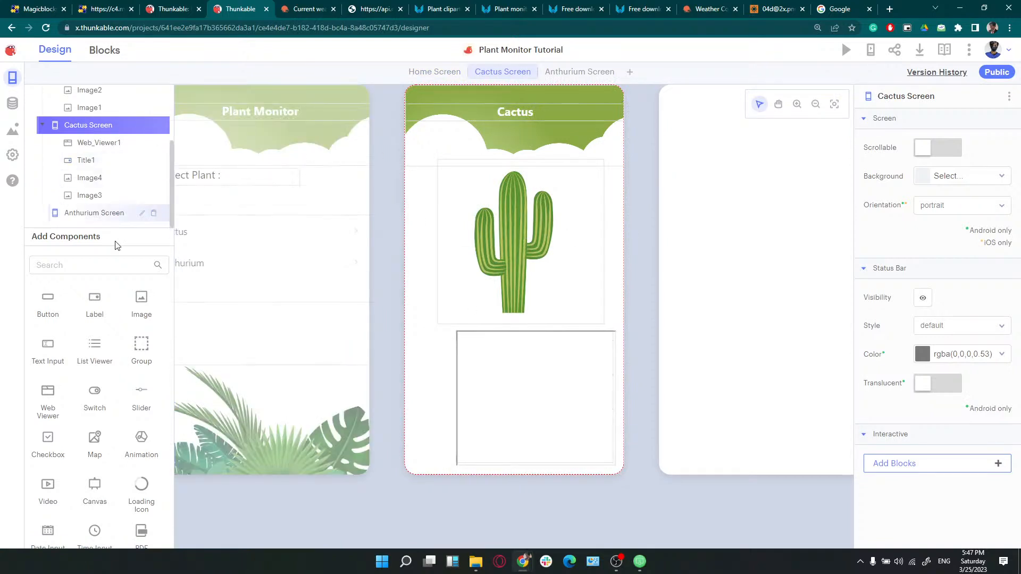
drag(47, 301, 439, 130)
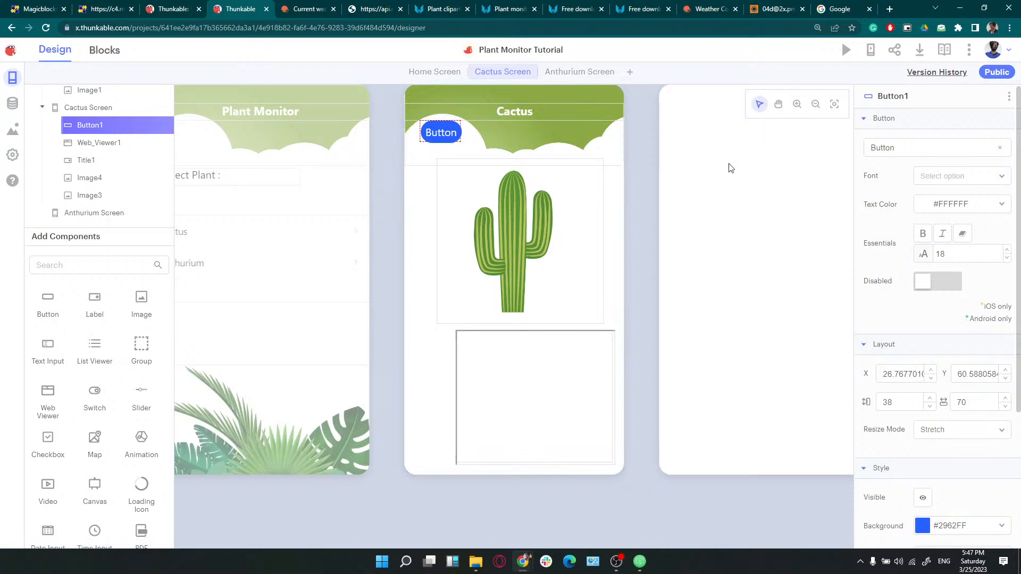
mouse_move(446, 137)
mouse_down()
mouse_move(429, 105)
mouse_move(442, 133)
mouse_move(448, 429)
mouse_move(438, 460)
mouse_move(467, 149)
mouse_move(434, 134)
mouse_move(435, 144)
mouse_up()
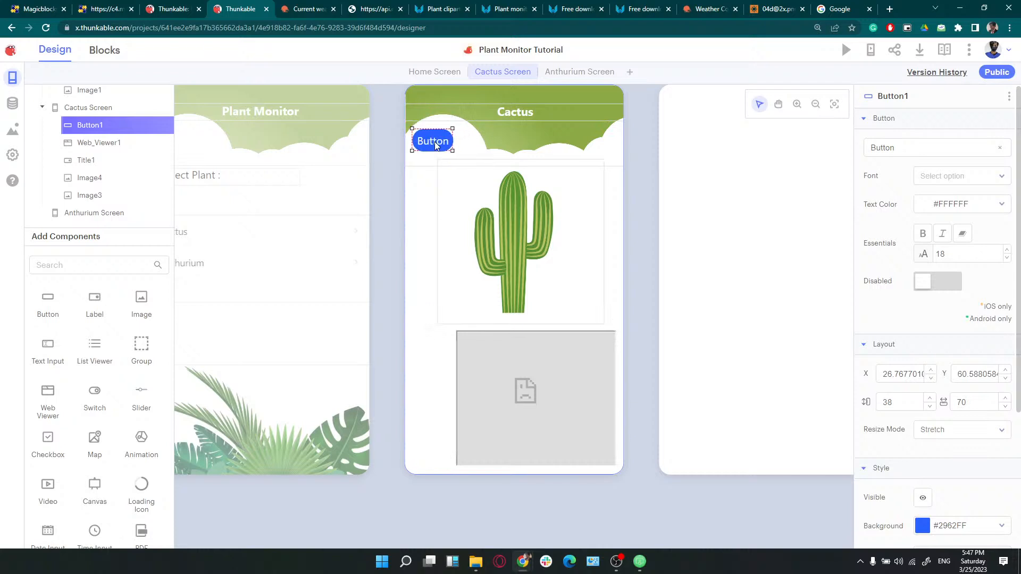
drag(912, 151, 823, 151)
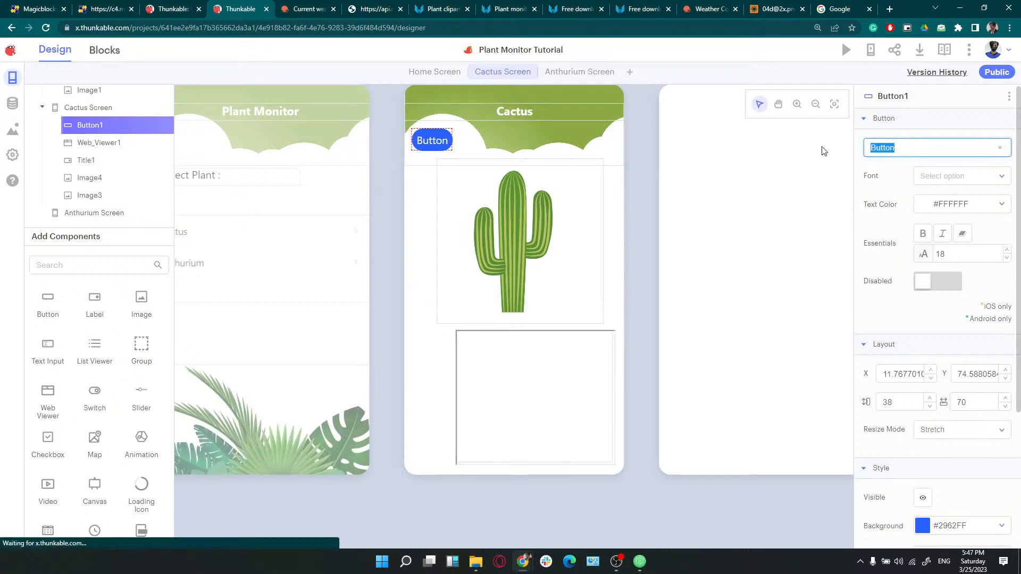
text(< back)
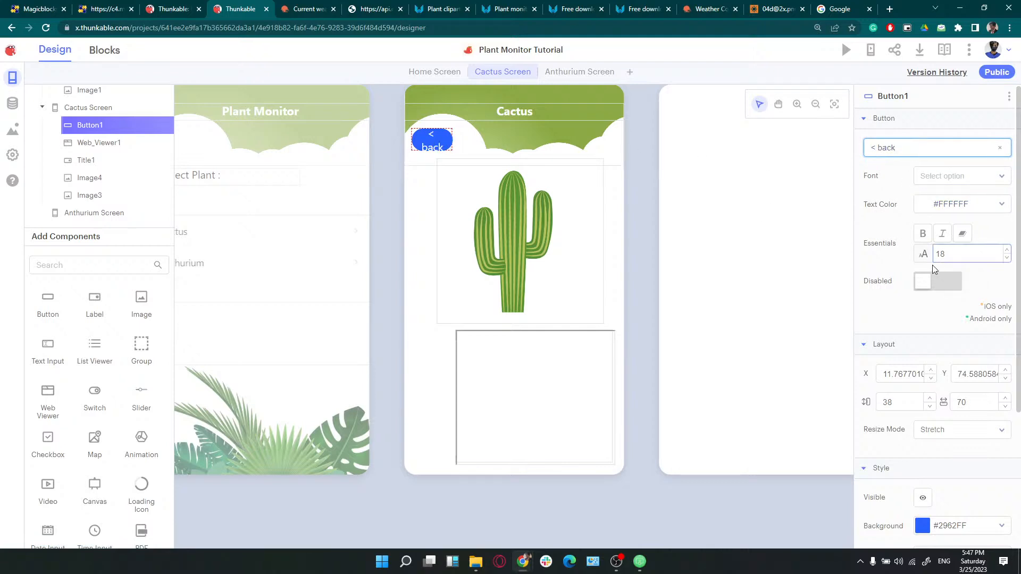
Give the back button font size 14, grey text, transparent background, and move it top-left
click(1007, 259)
click(1007, 259)
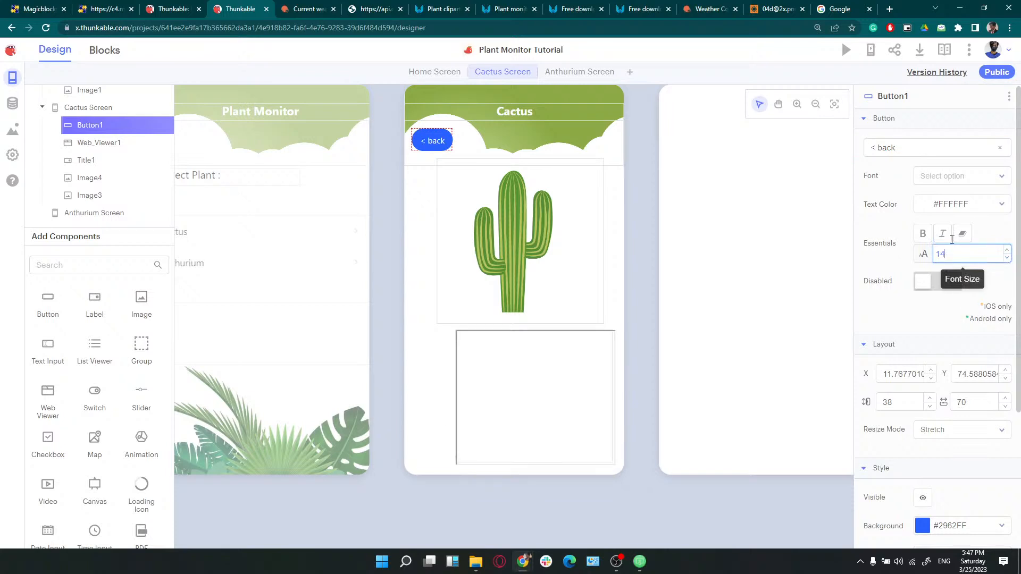
click(961, 205)
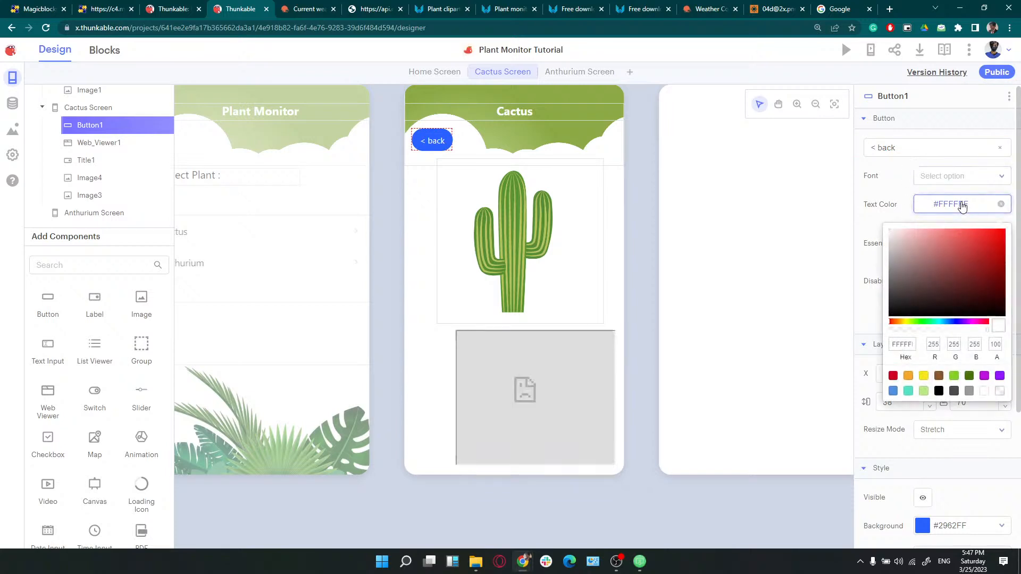
click(889, 269)
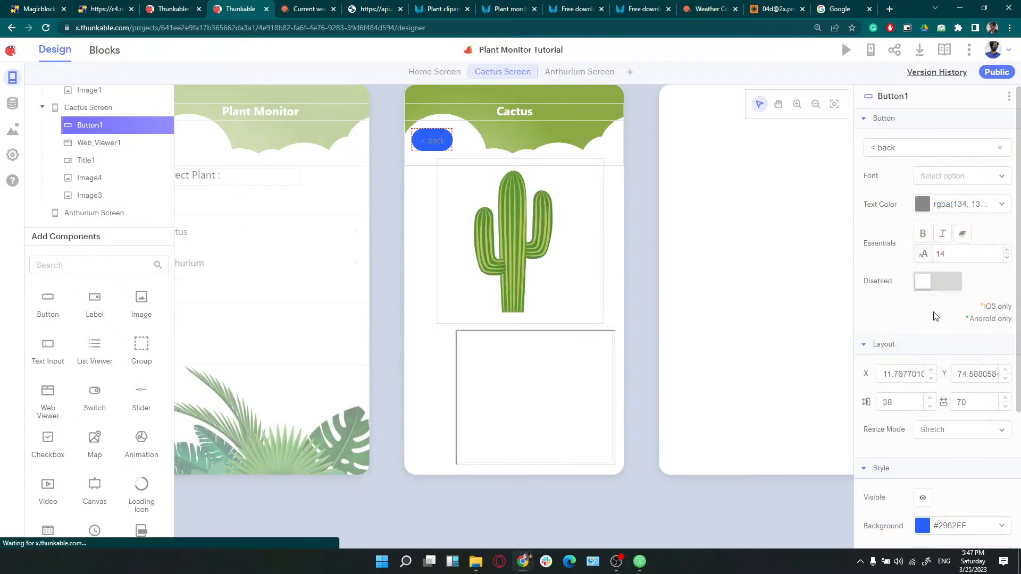
click(935, 527)
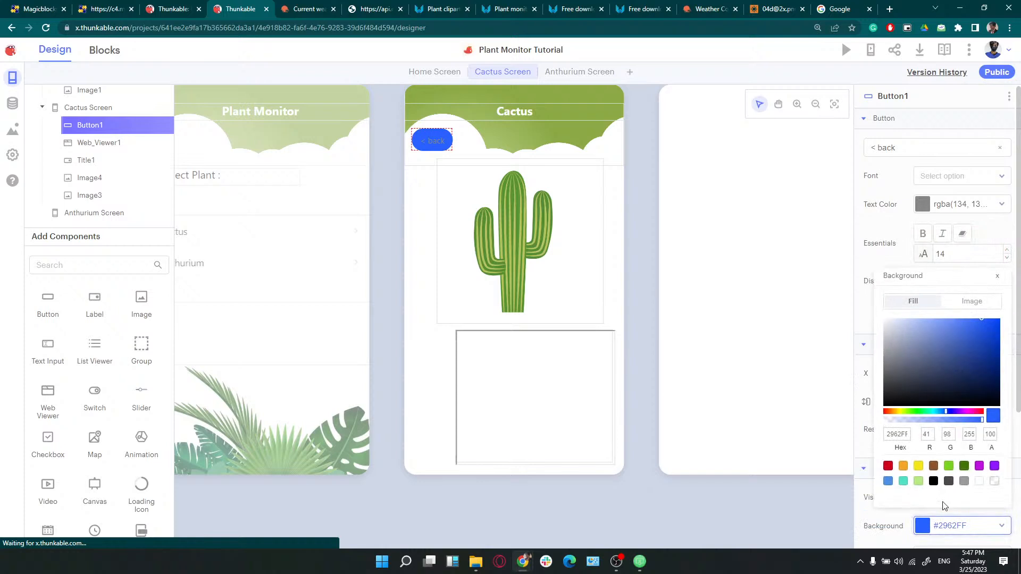
click(994, 482)
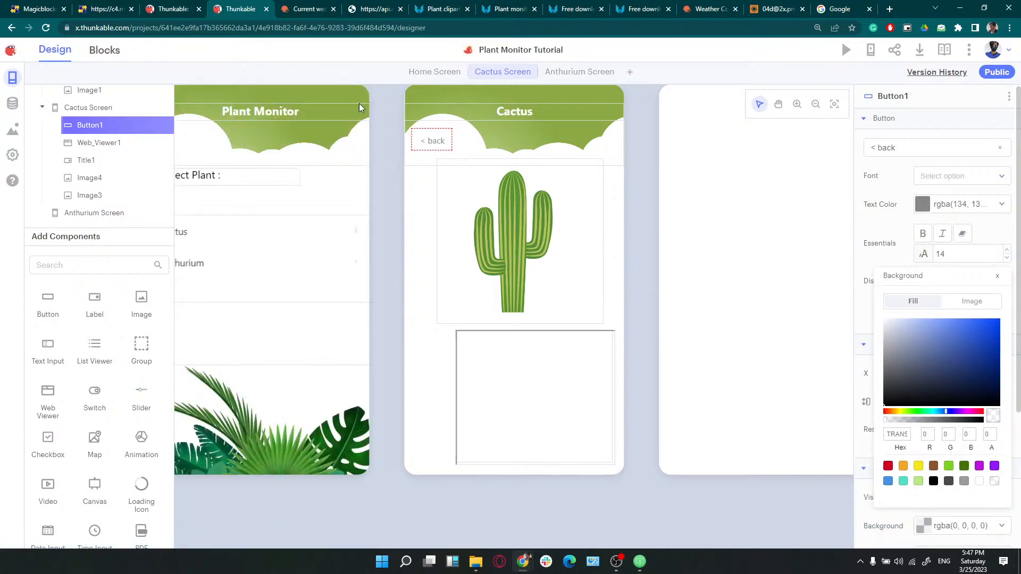
drag(432, 140, 417, 136)
click(436, 142)
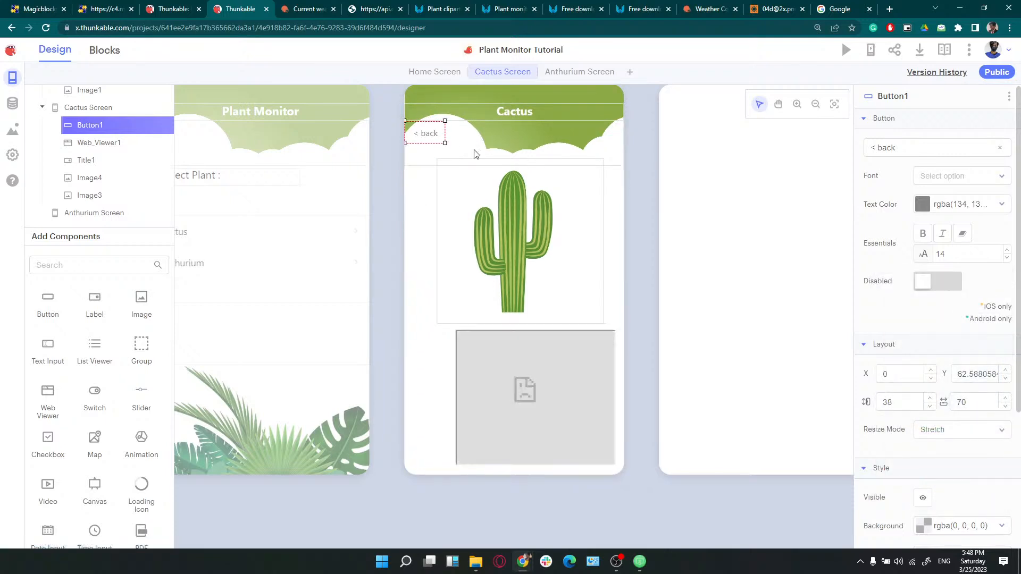
click(678, 210)
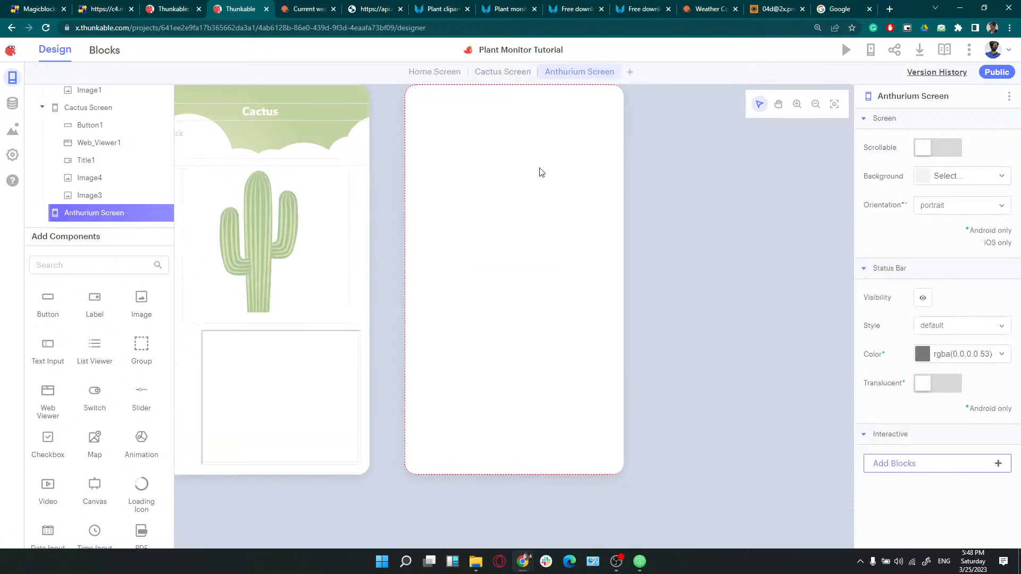
Copy the back button, green header image and title label from Cactus onto Anthurium Screen
key(ctrl+v)
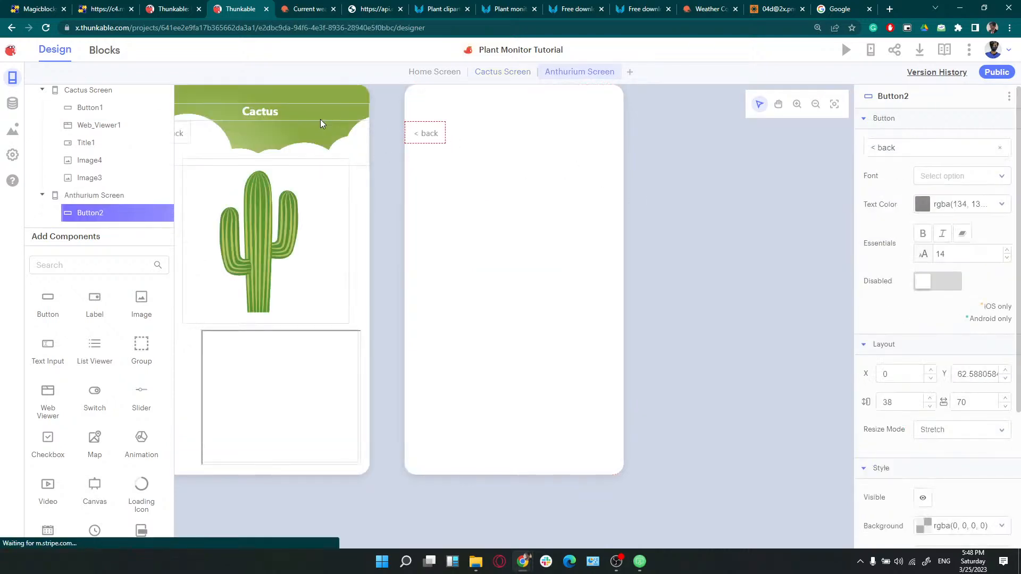
click(320, 119)
click(530, 136)
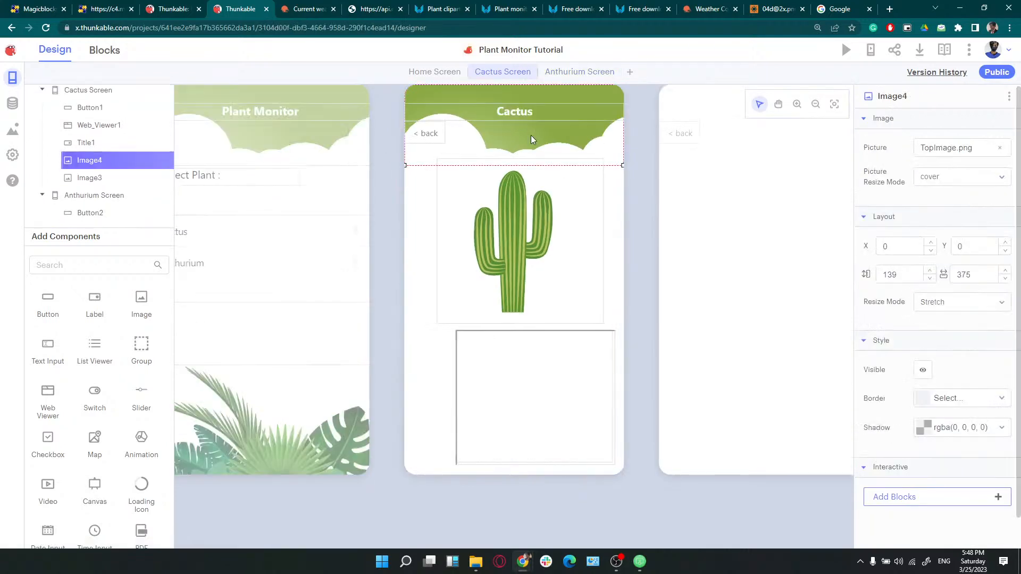
click(751, 211)
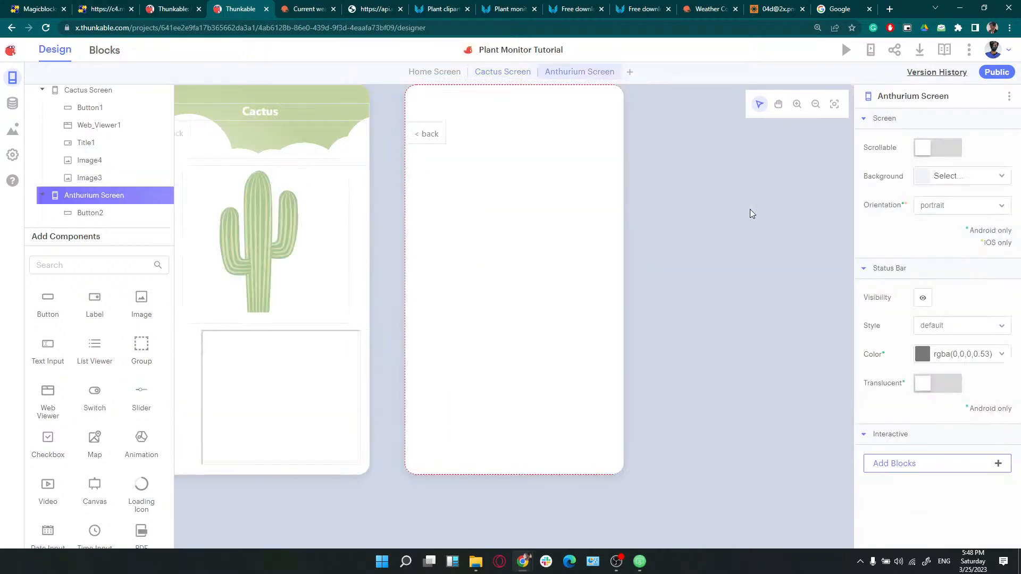
key(ctrl+v)
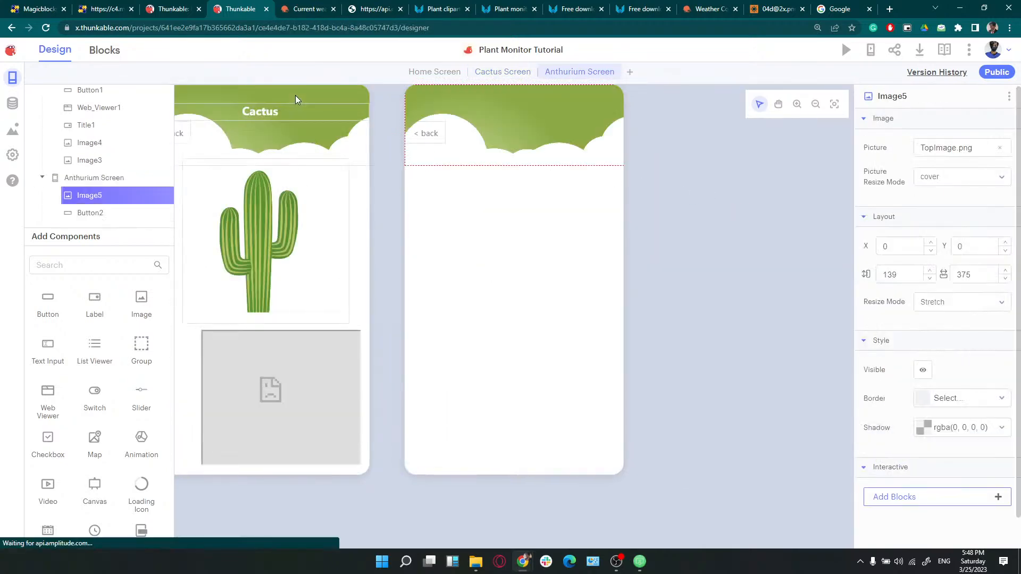
click(295, 95)
click(512, 116)
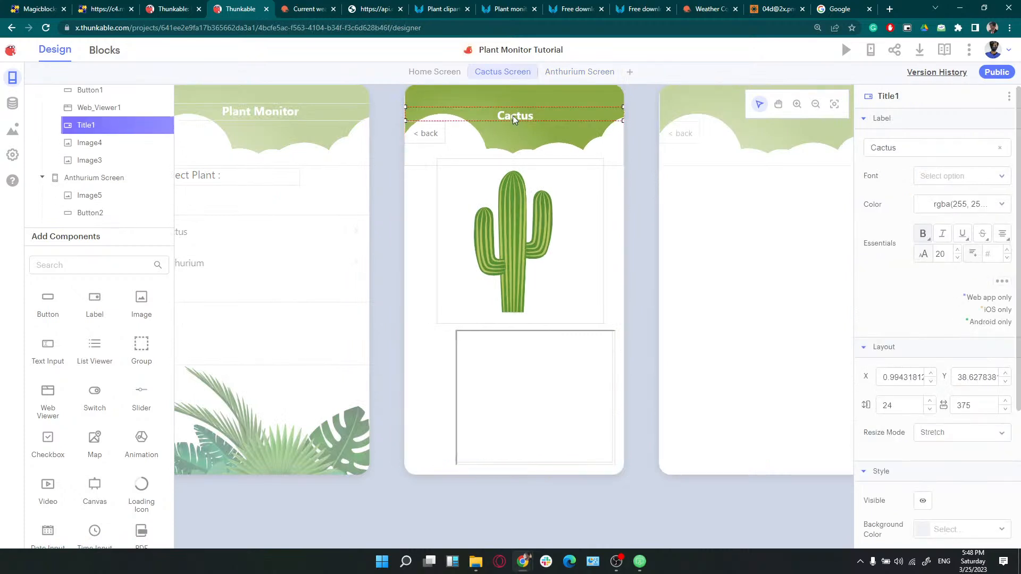
drag(515, 105, 517, 104)
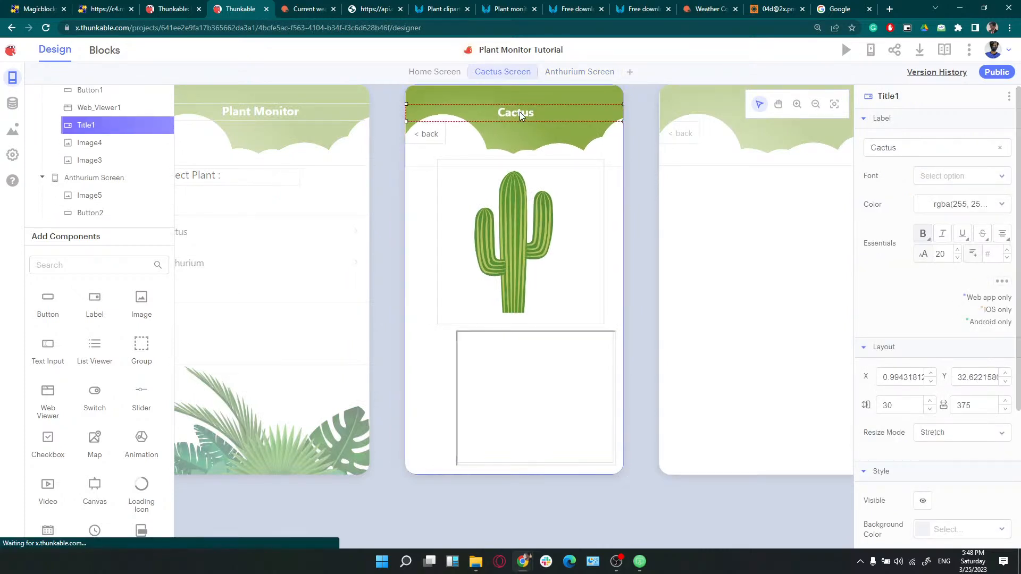
click(783, 210)
key(ctrl+v)
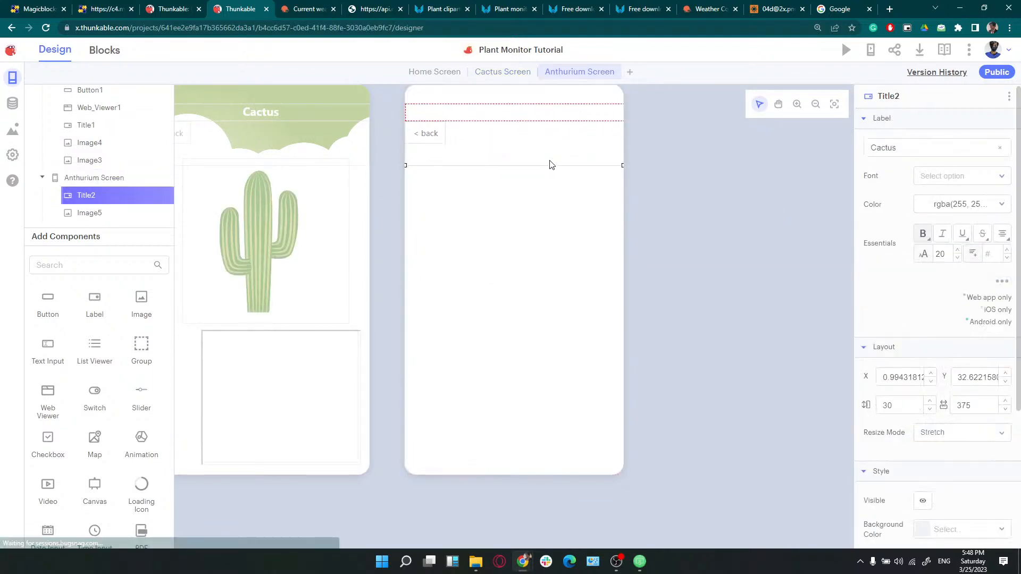
Change the pasted title label's text to "Anthurium"
click(907, 147)
key(ctrl+a)
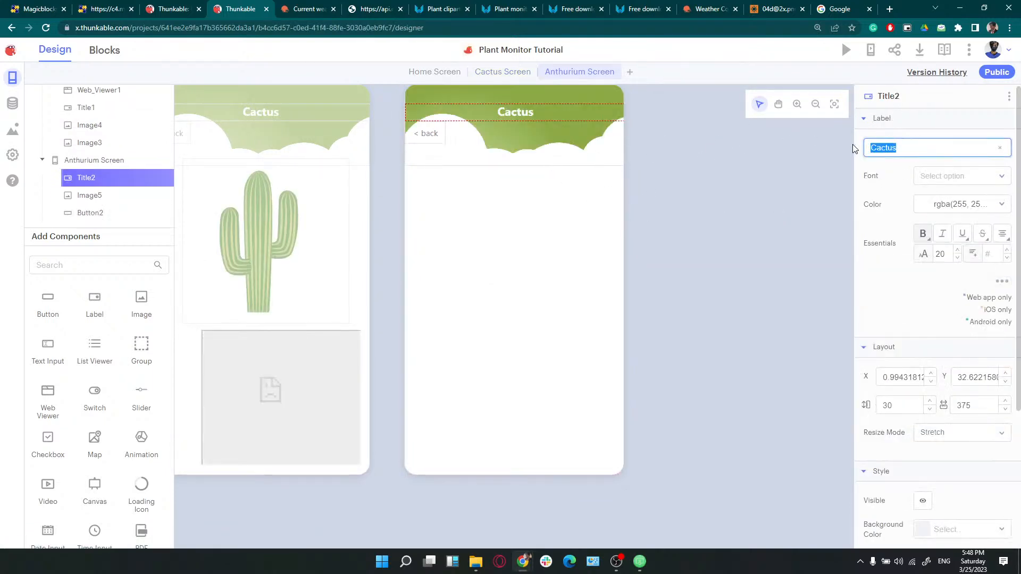
text(Anthurium)
click(732, 200)
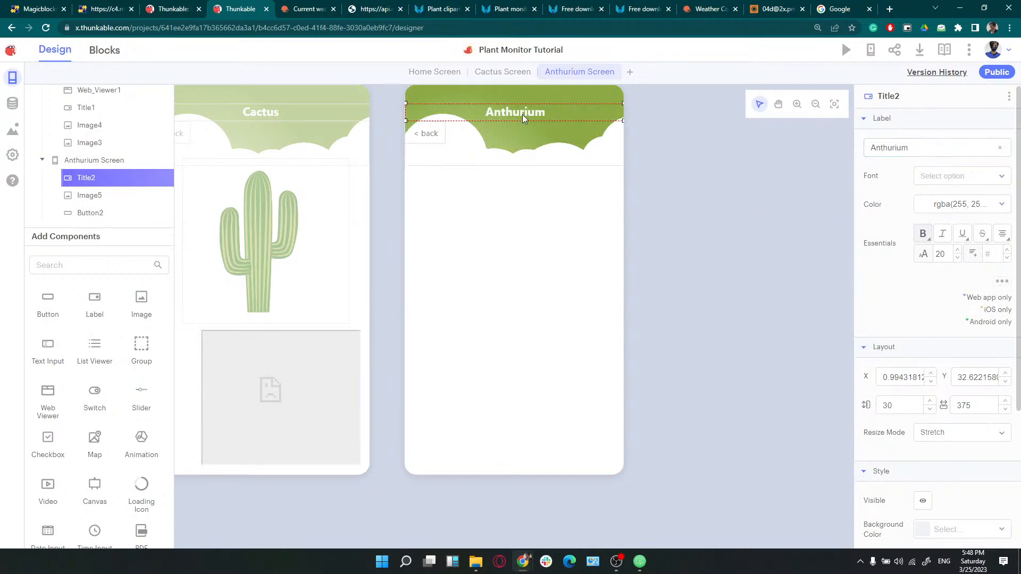
click(318, 129)
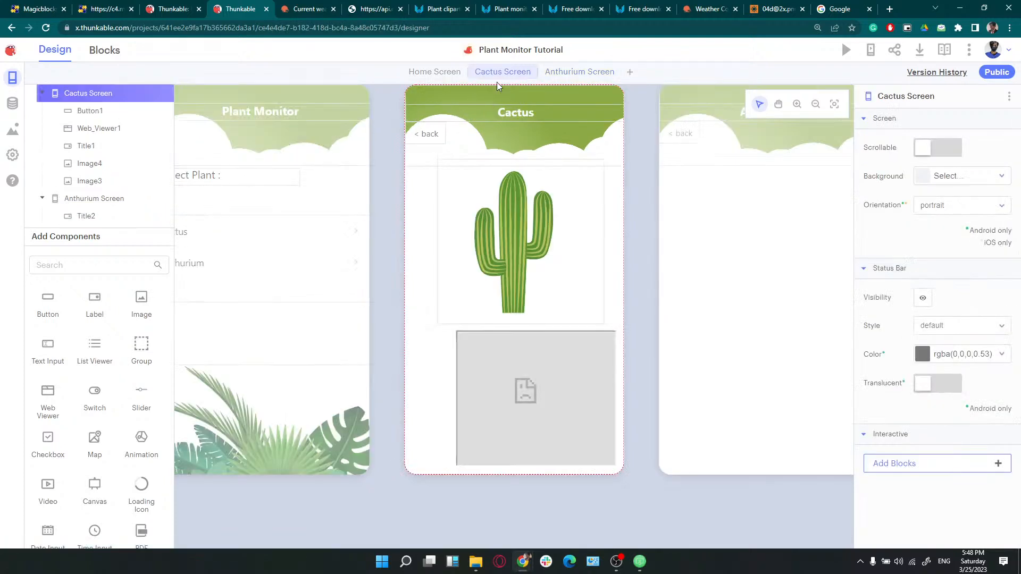
click(497, 381)
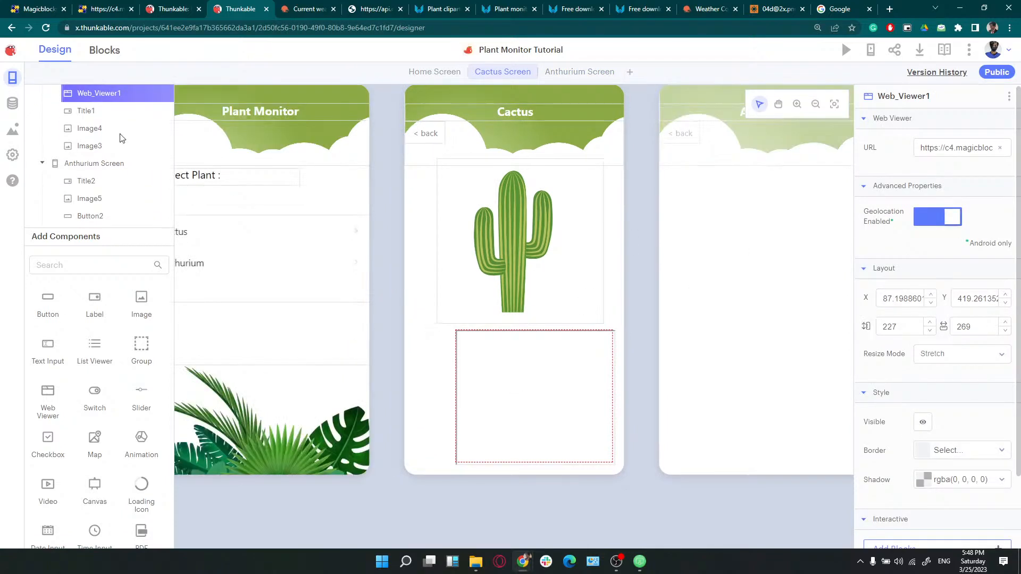
click(102, 52)
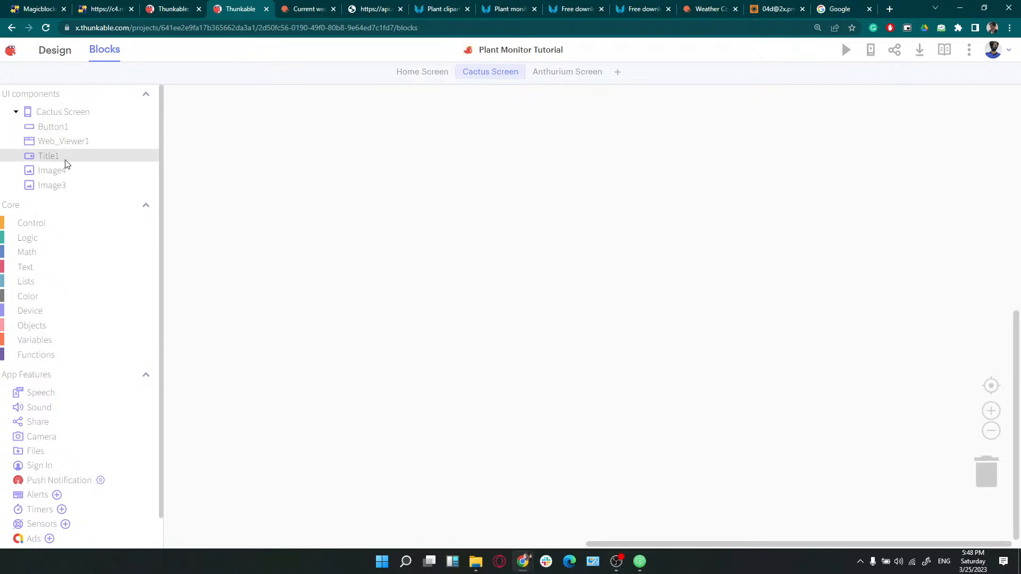
On Cactus Screen blocks, add a Button1 Click event that navigates to Home Screen
click(37, 222)
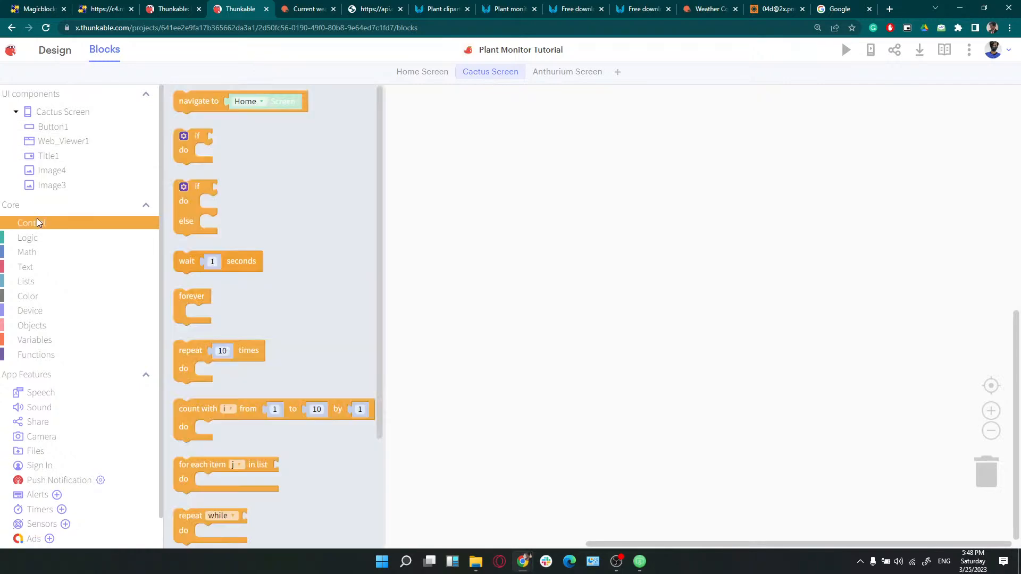
click(53, 127)
drag(53, 127, 587, 153)
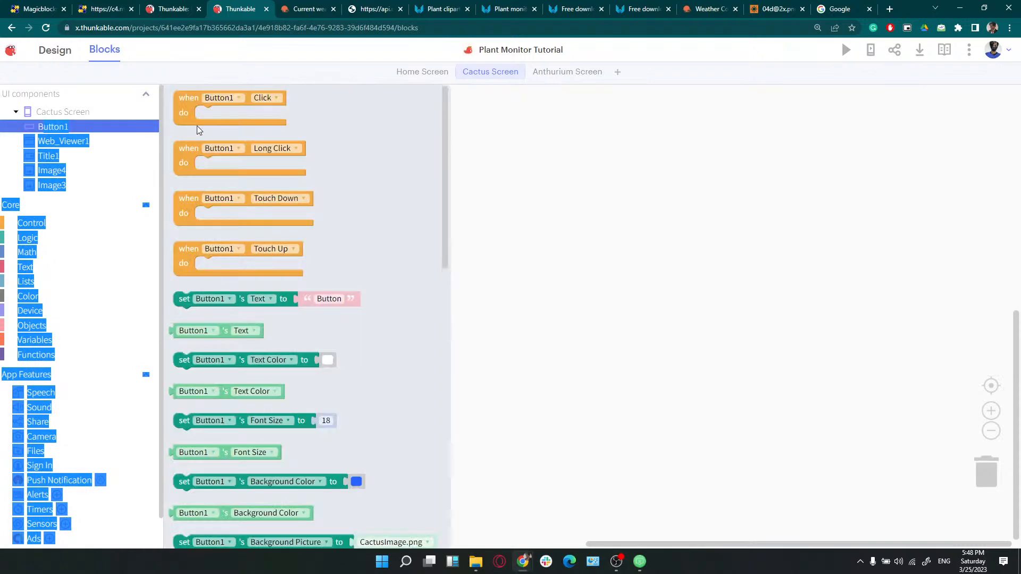
drag(180, 101, 509, 166)
click(30, 222)
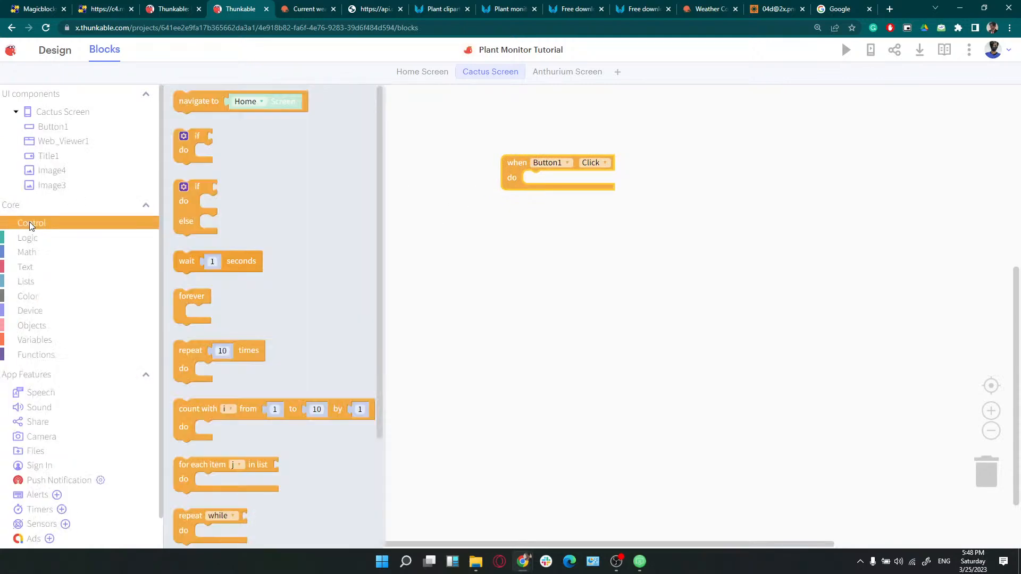
drag(197, 102, 548, 182)
click(518, 165)
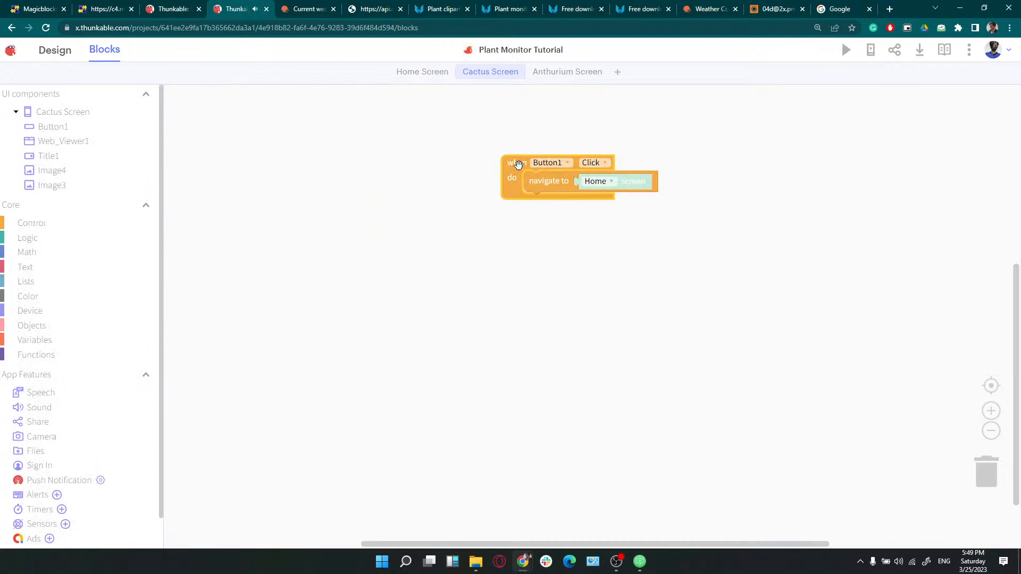
Paste the handler into Anthurium Screen blocks, delete leftover blocks, and switch it to Button2
click(550, 73)
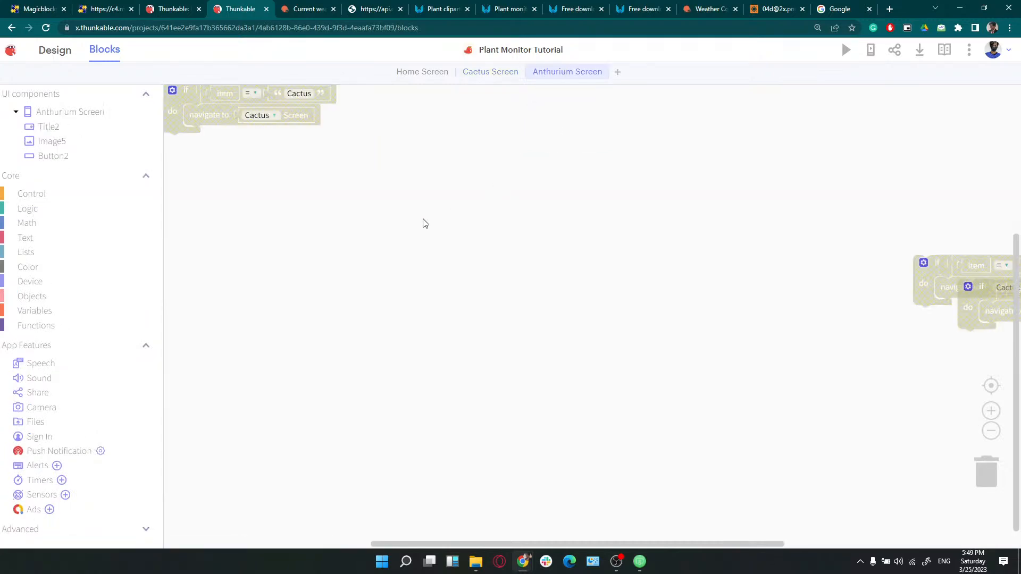
key(ctrl+v)
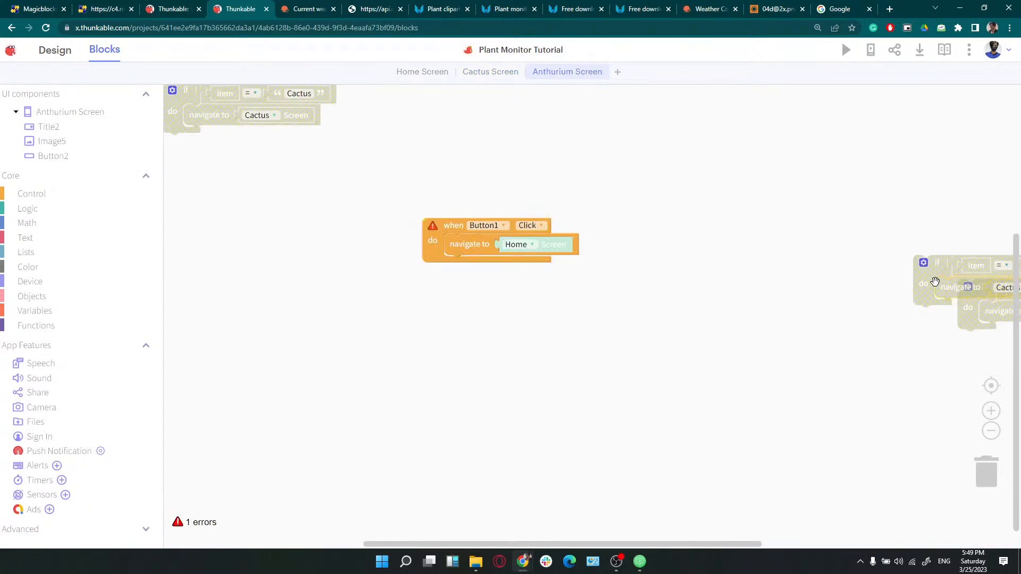
key(Delete)
click(915, 276)
key(Delete)
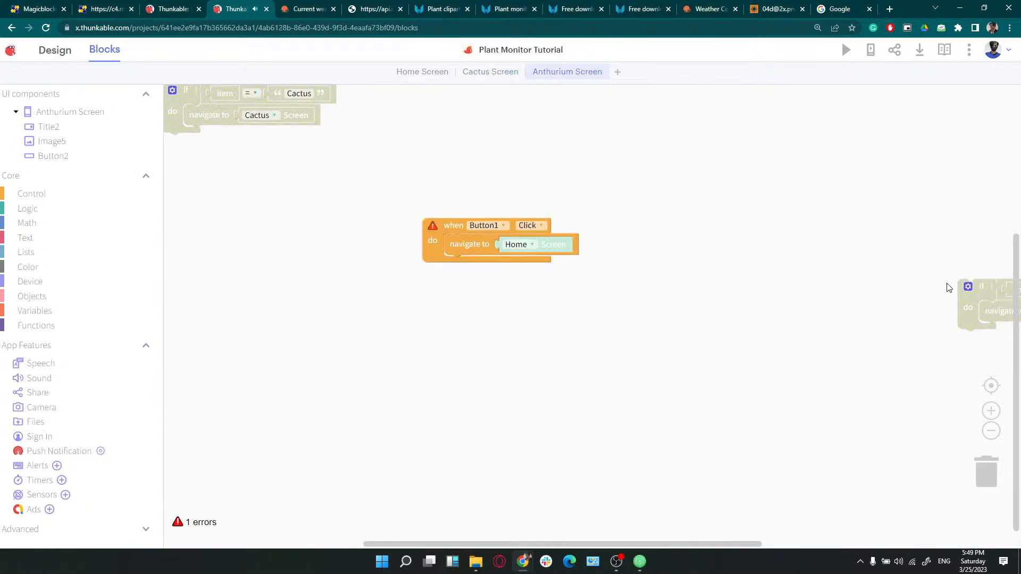
click(964, 293)
key(Delete)
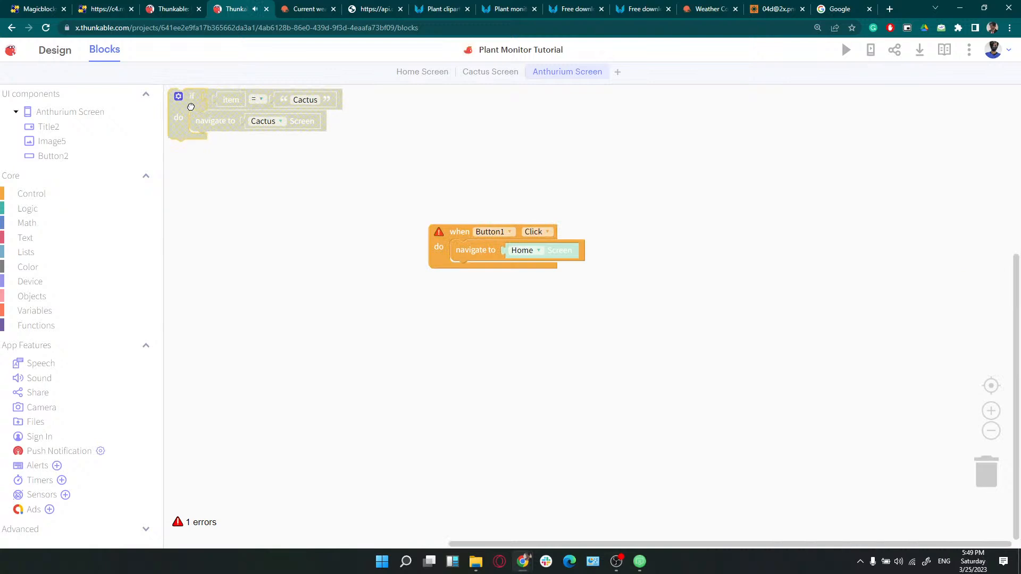
key(Delete)
drag(446, 250, 289, 191)
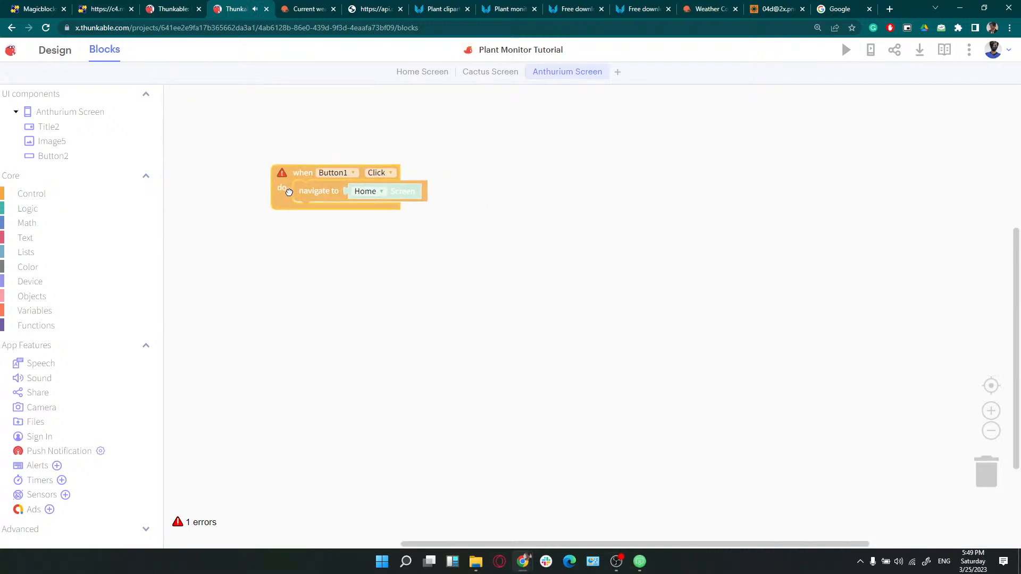
click(349, 173)
click(337, 210)
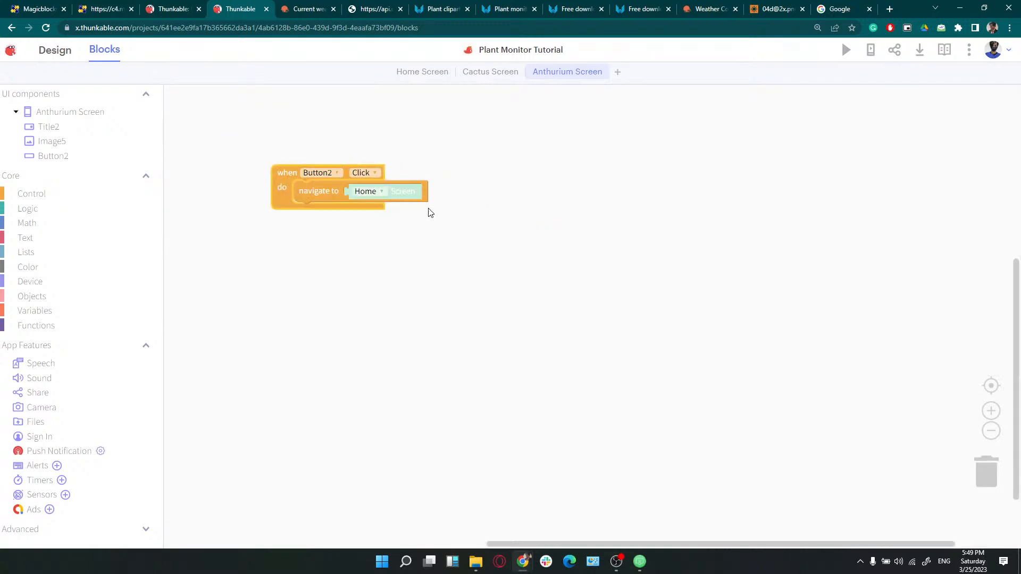
Return to the Cactus Screen blocks and move the disconnected screencast window aside
click(490, 77)
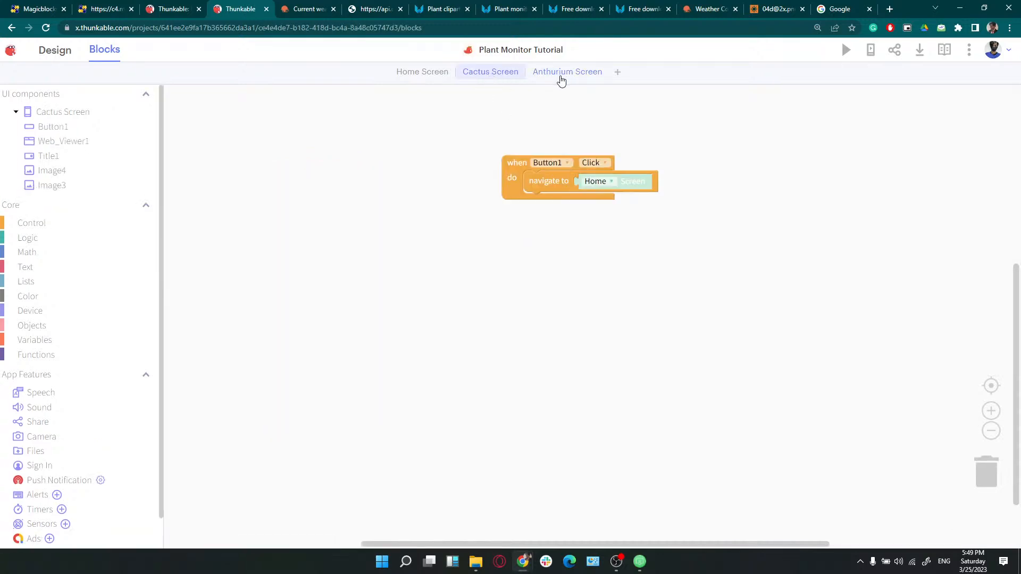
click(640, 562)
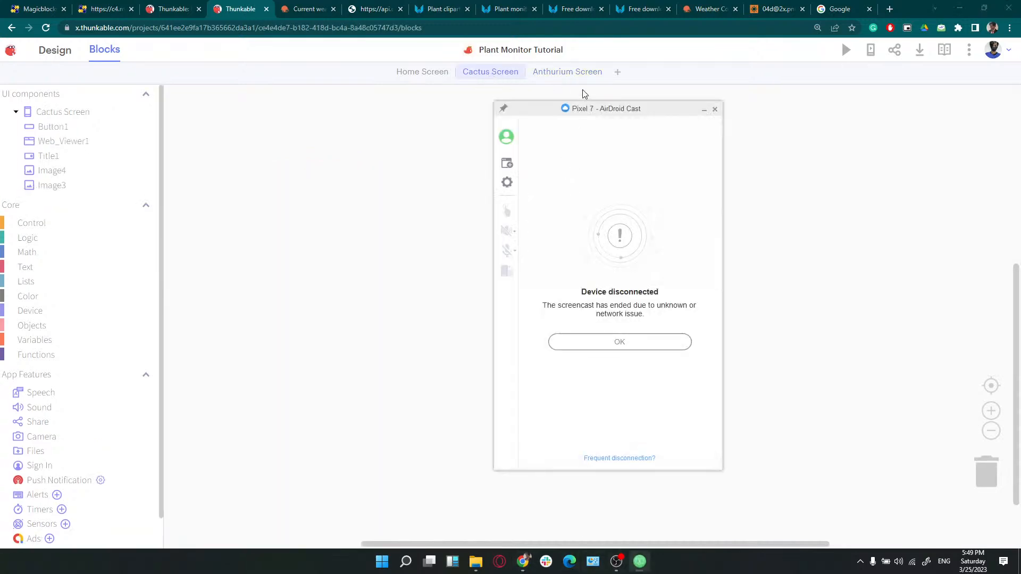
drag(606, 108, 1, 288)
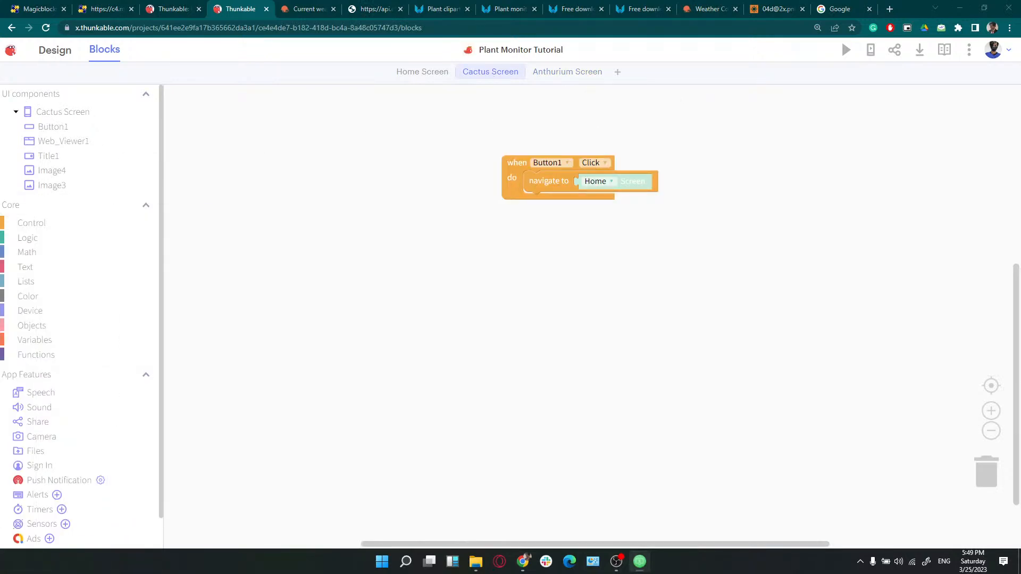
click(172, 6)
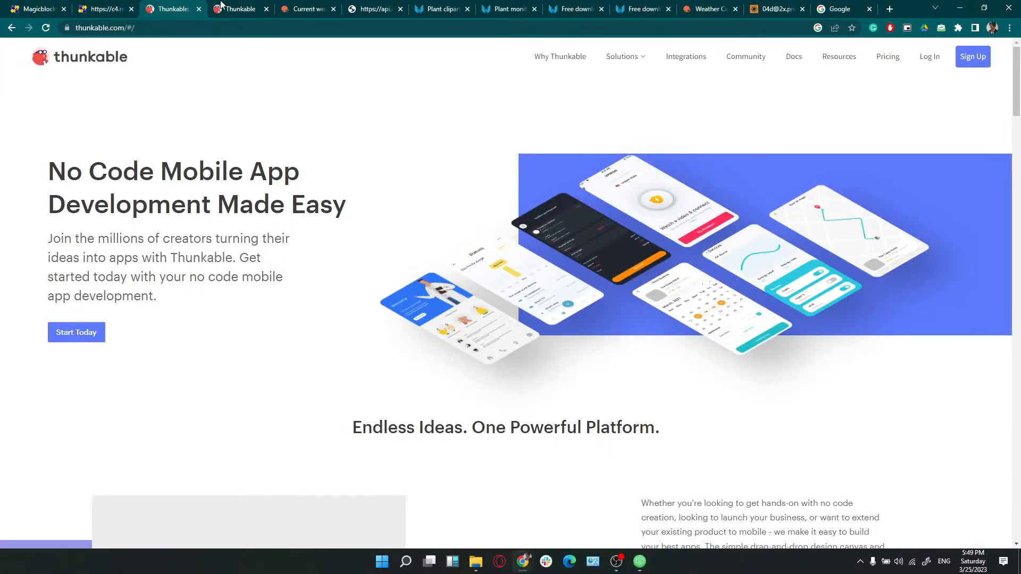
click(246, 6)
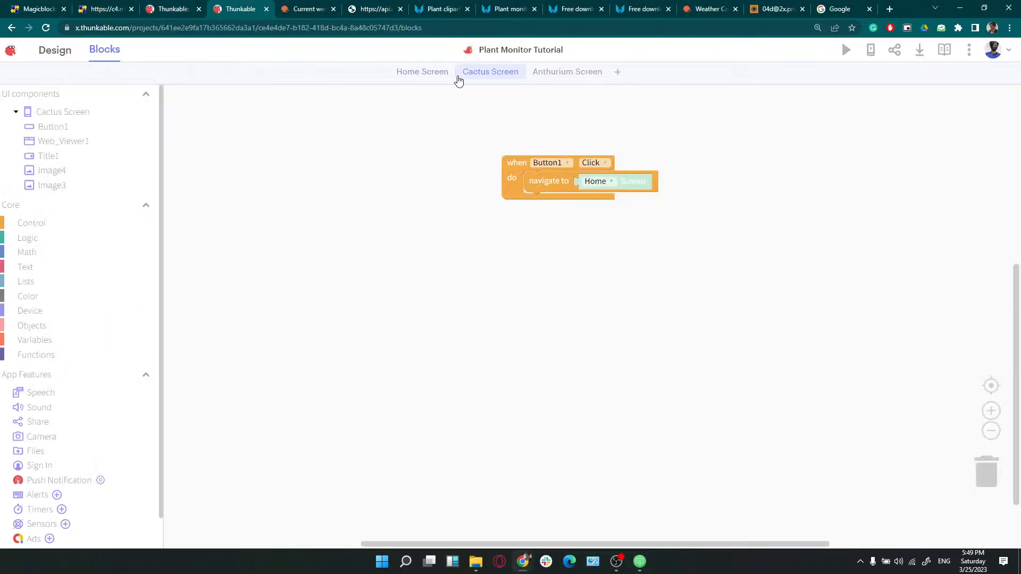
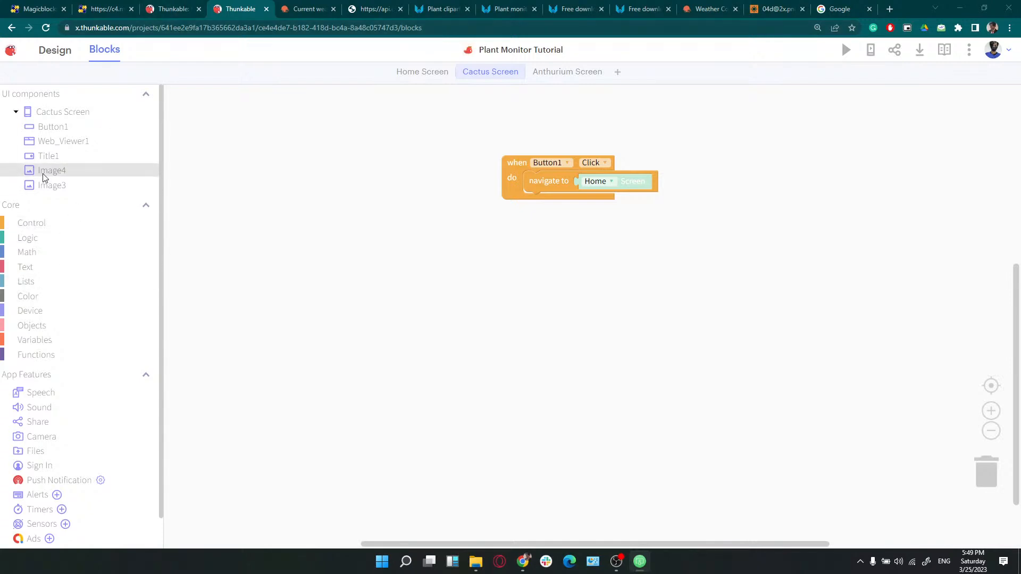
From the Web_Viewer1 drawer, place a 'when Web_Viewer1 Receives Message' event block on the Cactus Screen canvas
click(59, 147)
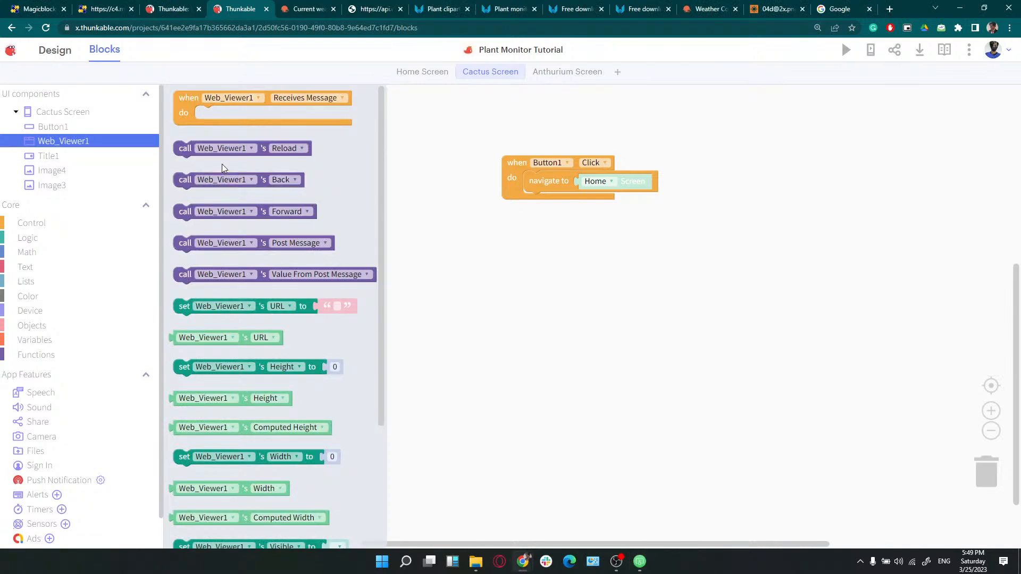
click(201, 150)
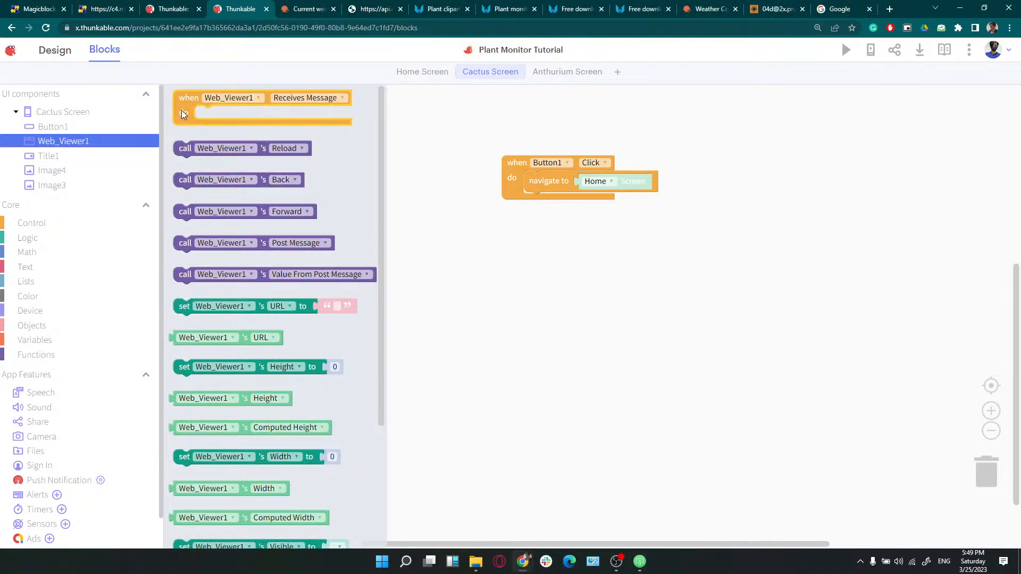
drag(183, 112, 234, 172)
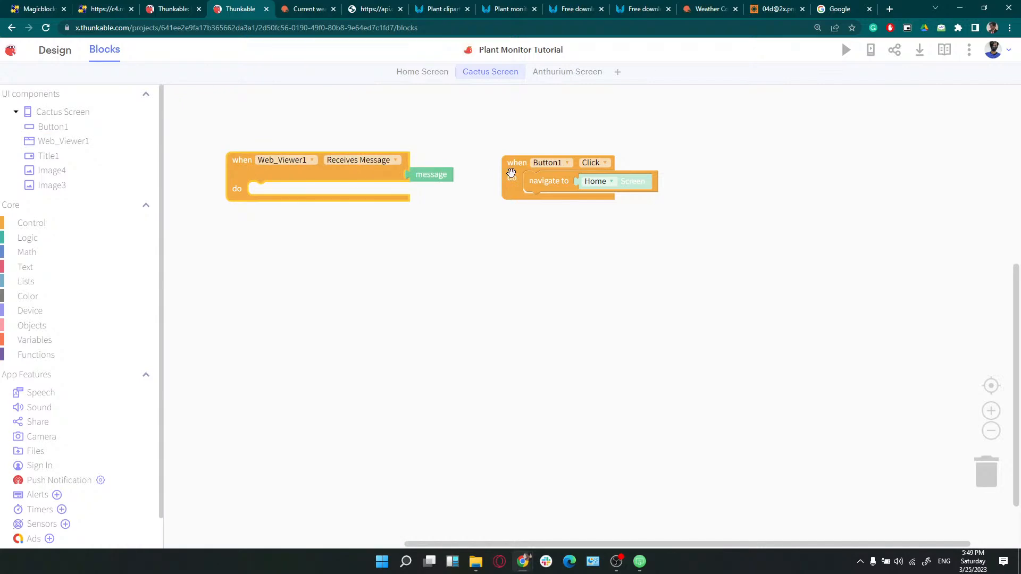
drag(257, 174, 259, 177)
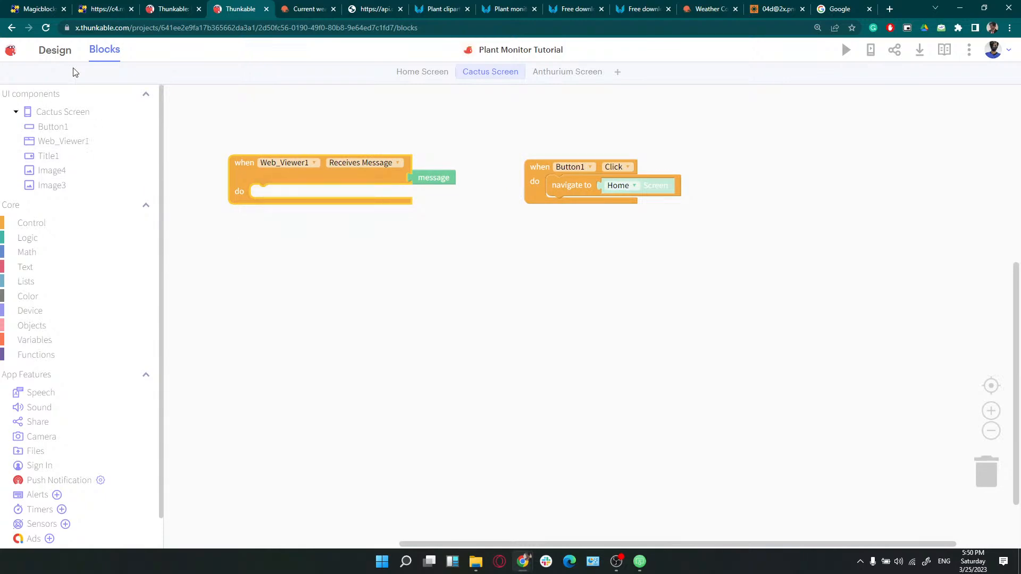
click(55, 50)
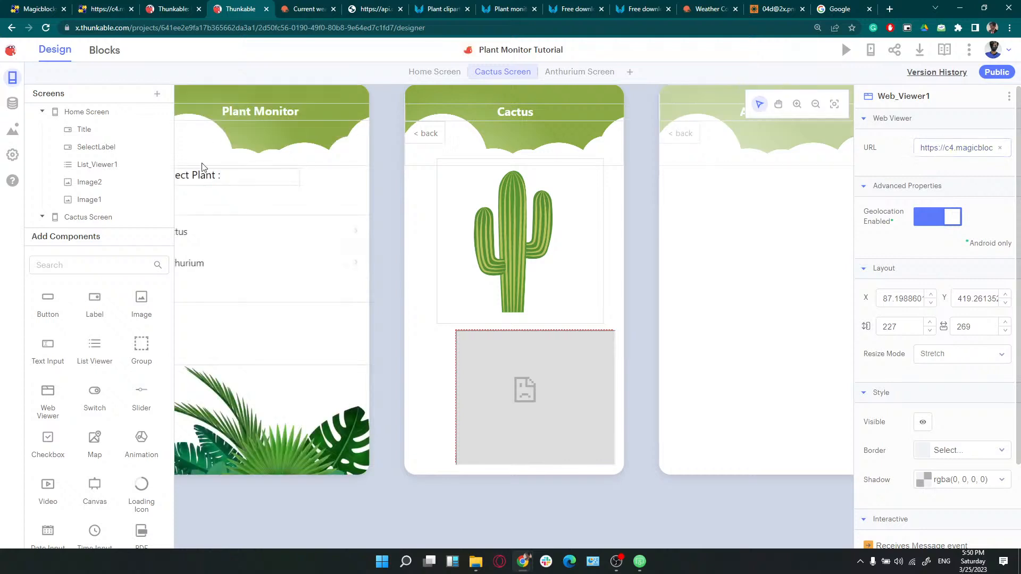
drag(921, 150, 993, 147)
click(981, 148)
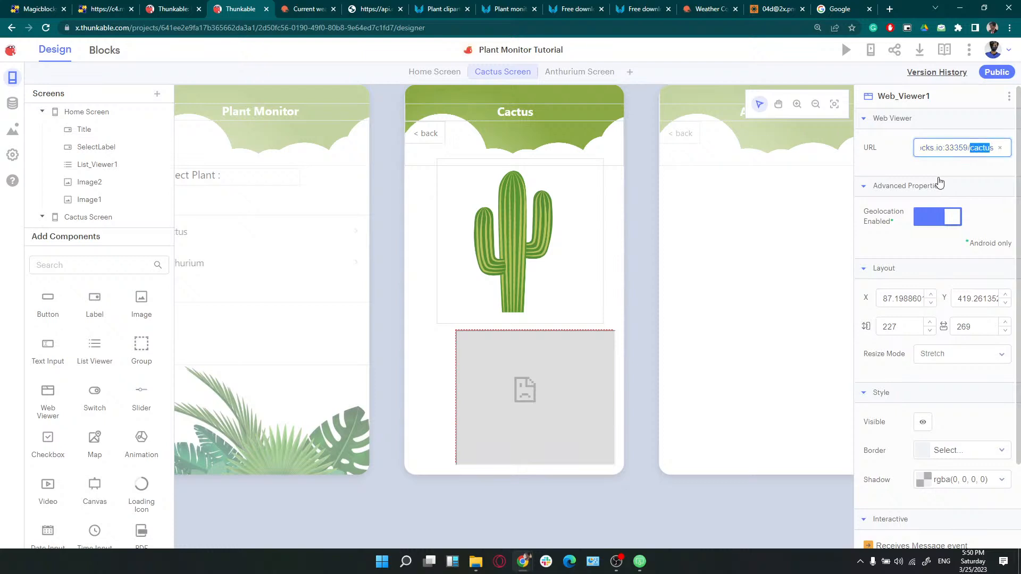
click(105, 49)
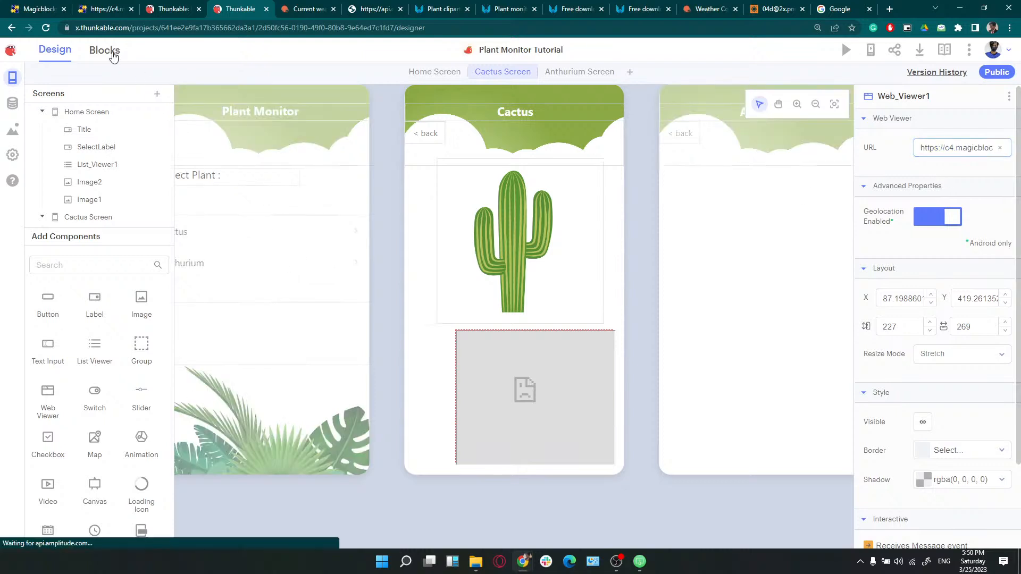
Delete the 'when Web_Viewer1 Receives Message' event block from the canvas
drag(258, 179, 256, 193)
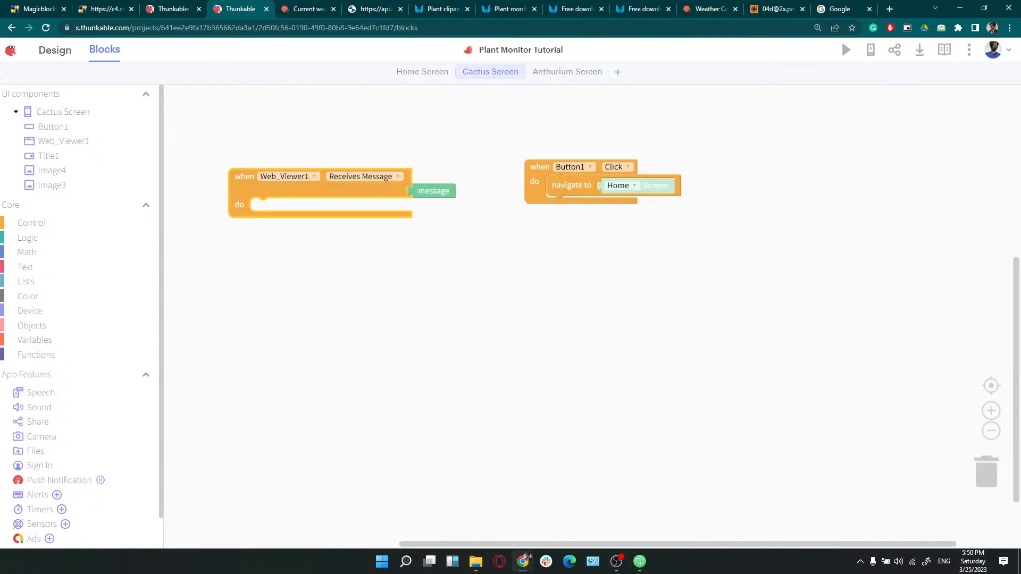
click(48, 144)
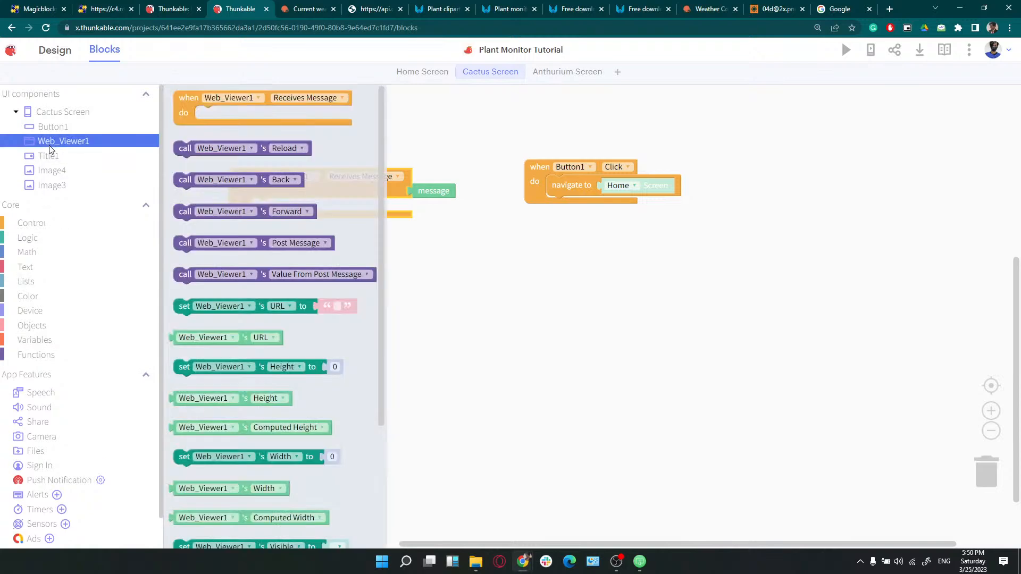
click(402, 252)
click(262, 189)
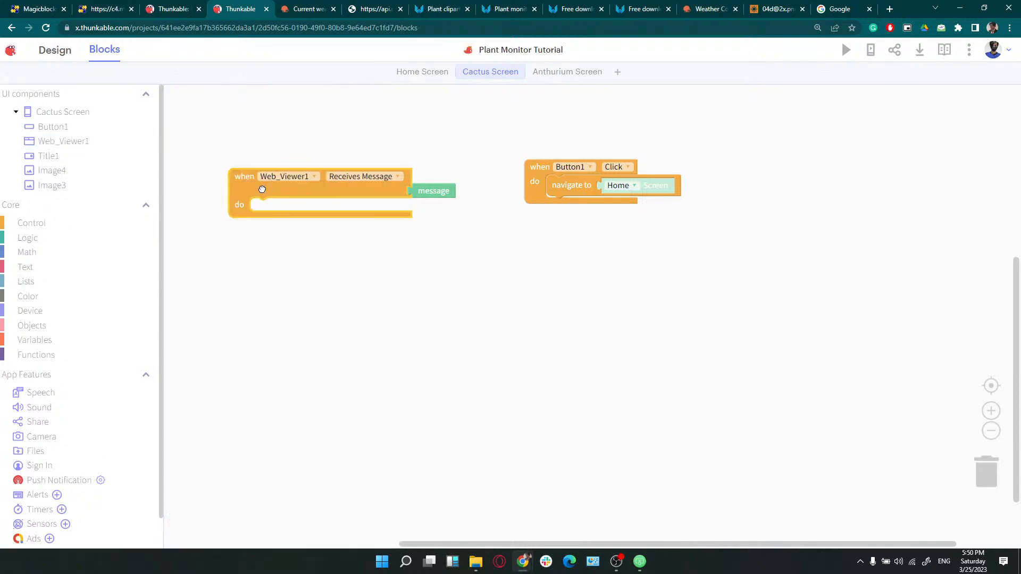
key(Delete)
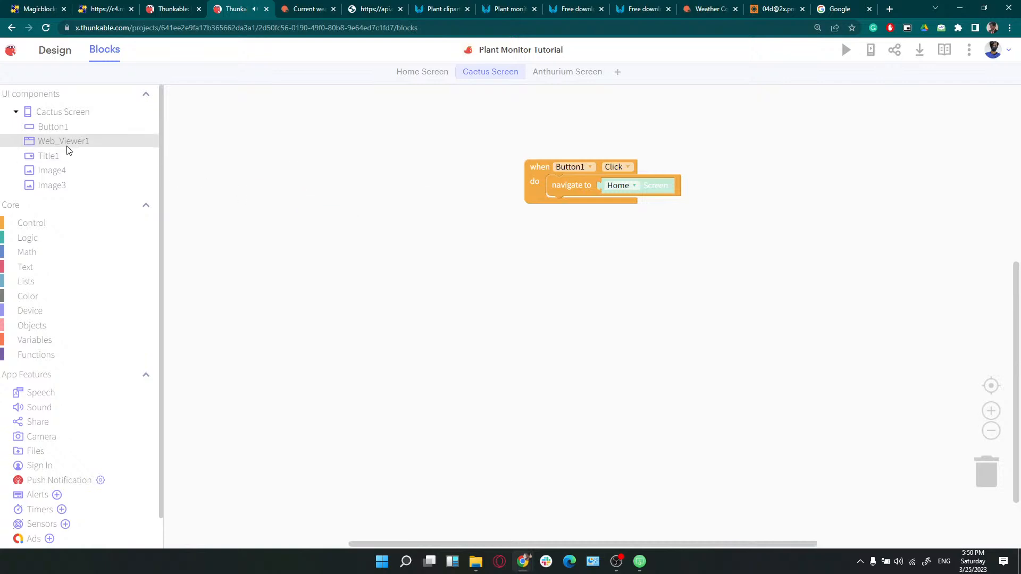
Add a 'when Cactus Screen Opens' event block to the workspace
click(67, 150)
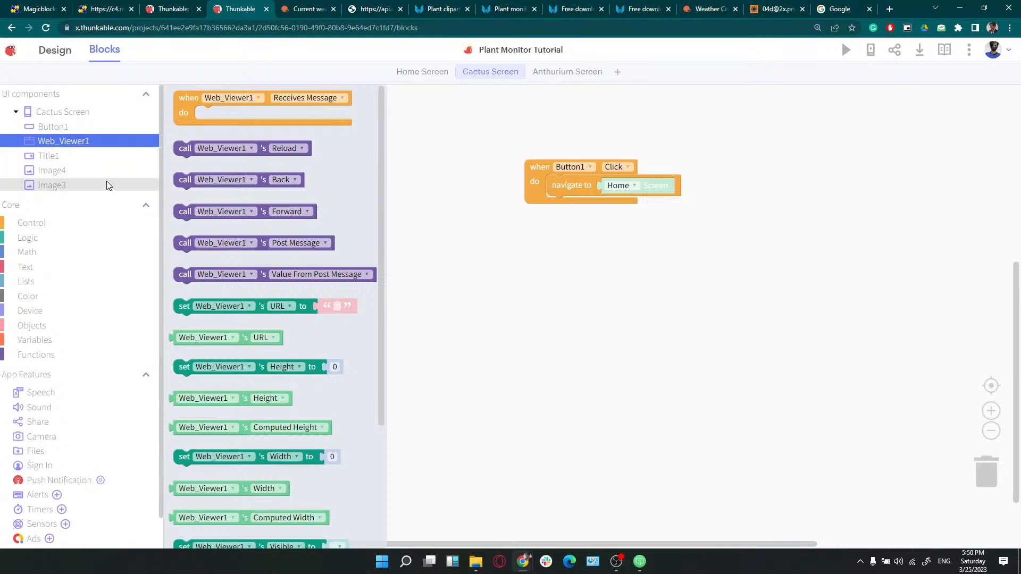
click(40, 229)
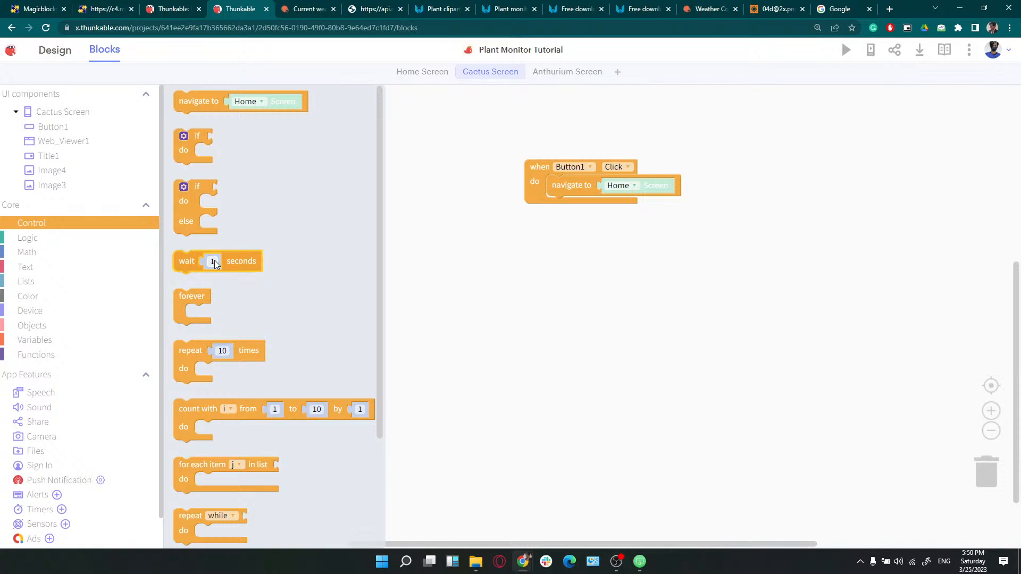
scroll(215, 261, down, 2)
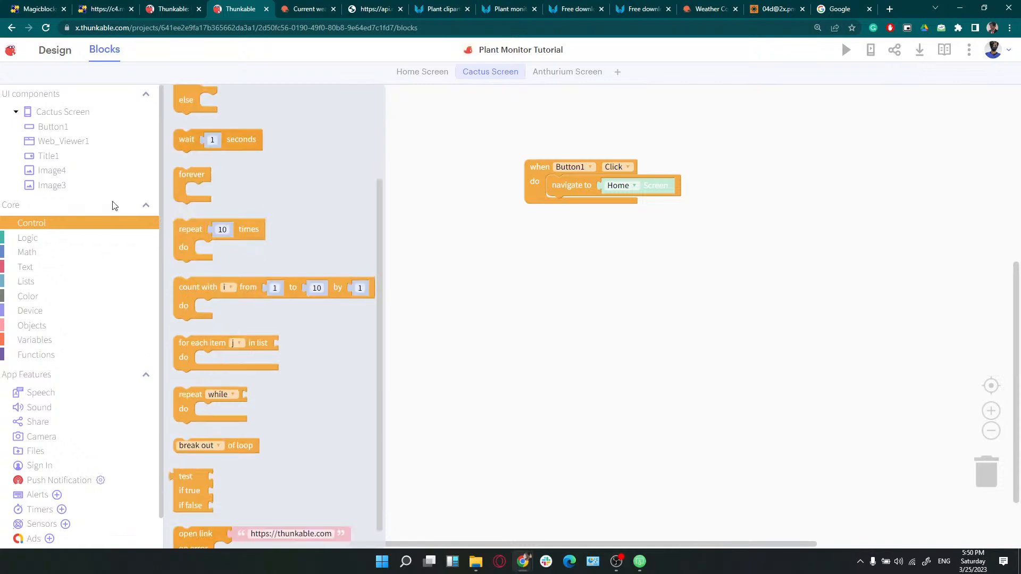
click(88, 119)
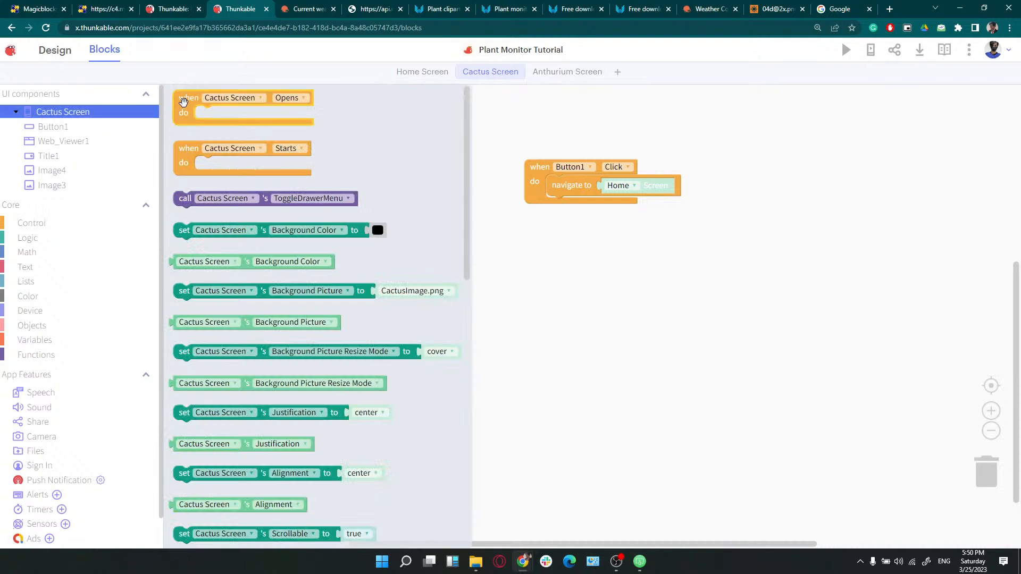
drag(183, 104, 244, 172)
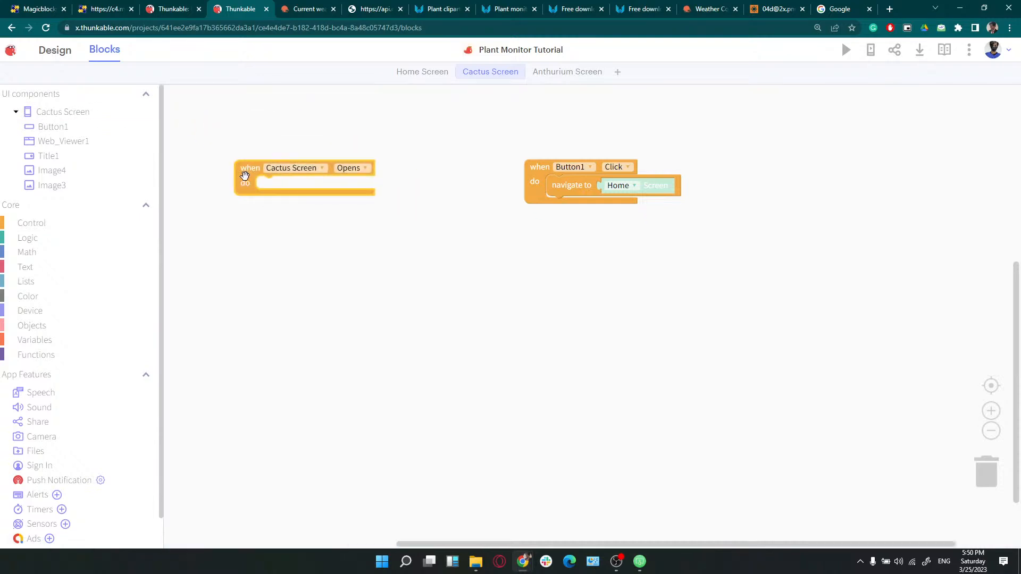
Make the screen-open event wait 5 seconds, then call Web_Viewer1 Reload
click(59, 143)
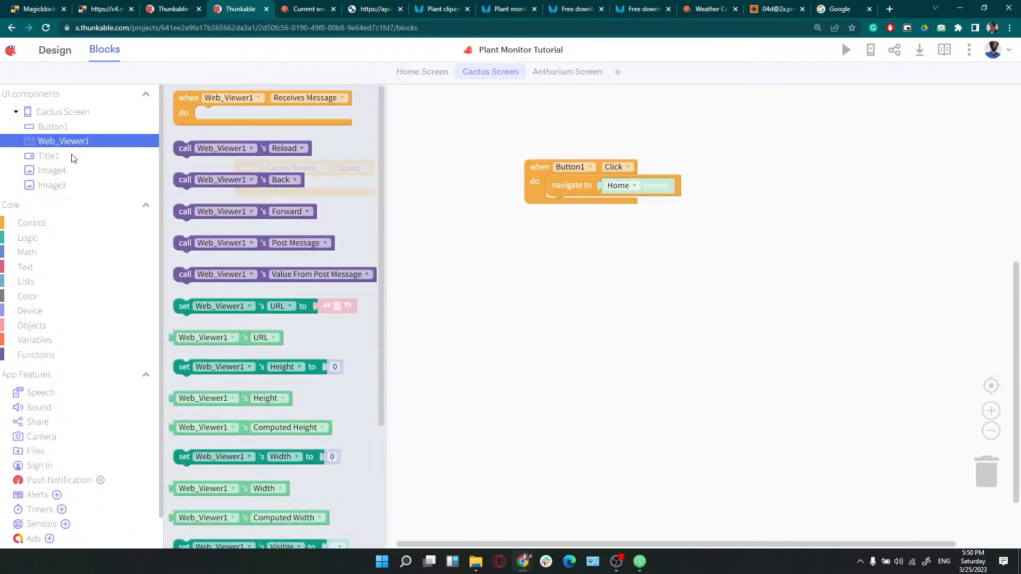
drag(186, 152, 264, 187)
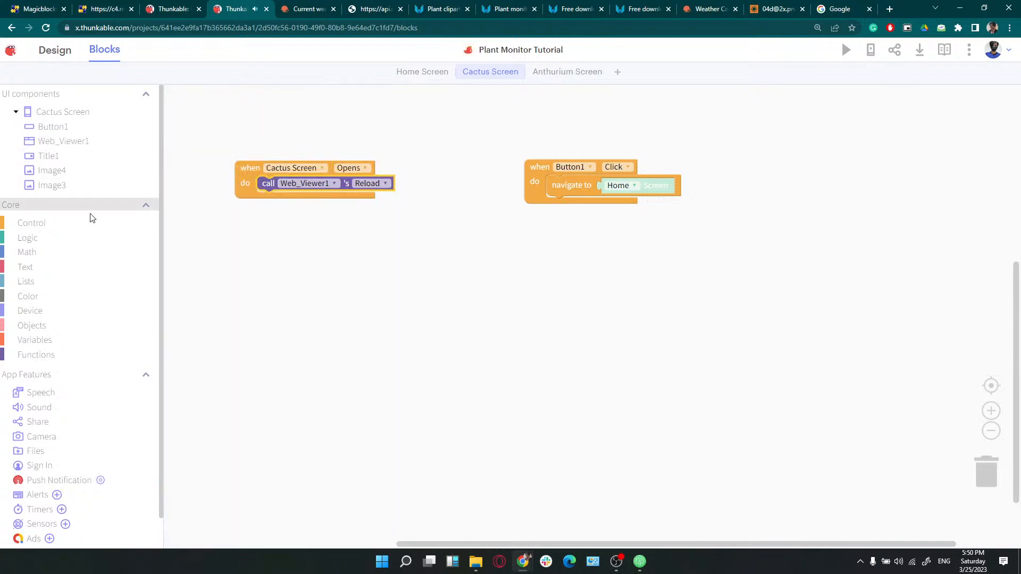
click(38, 223)
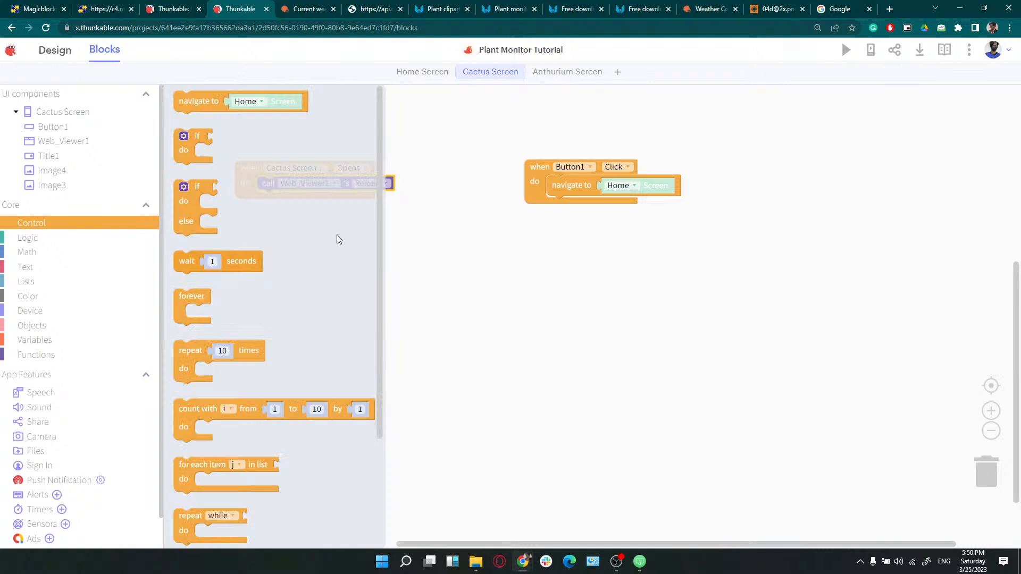
scroll(210, 313, down, 5)
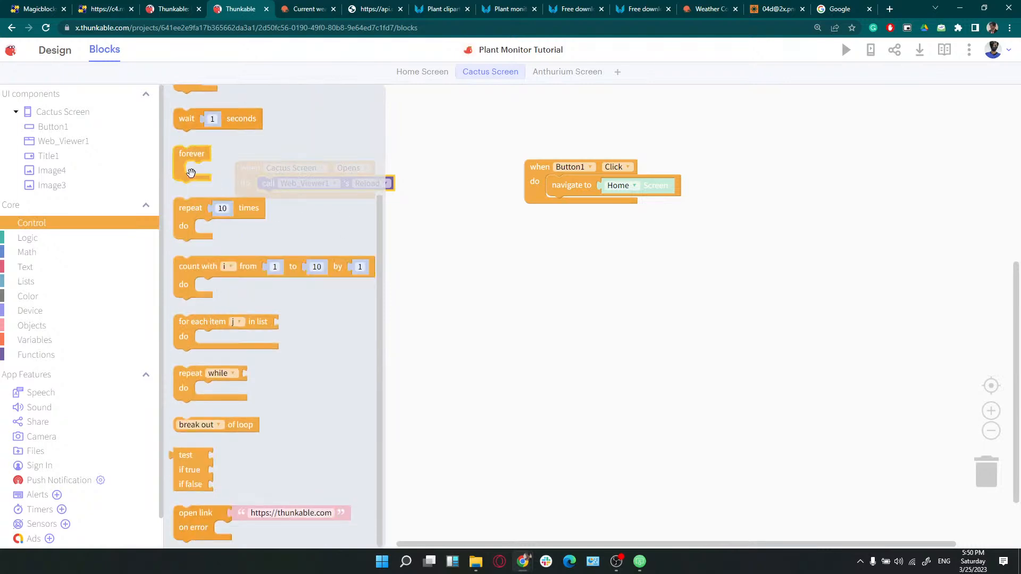
scroll(202, 266, up, 4)
drag(190, 231, 274, 187)
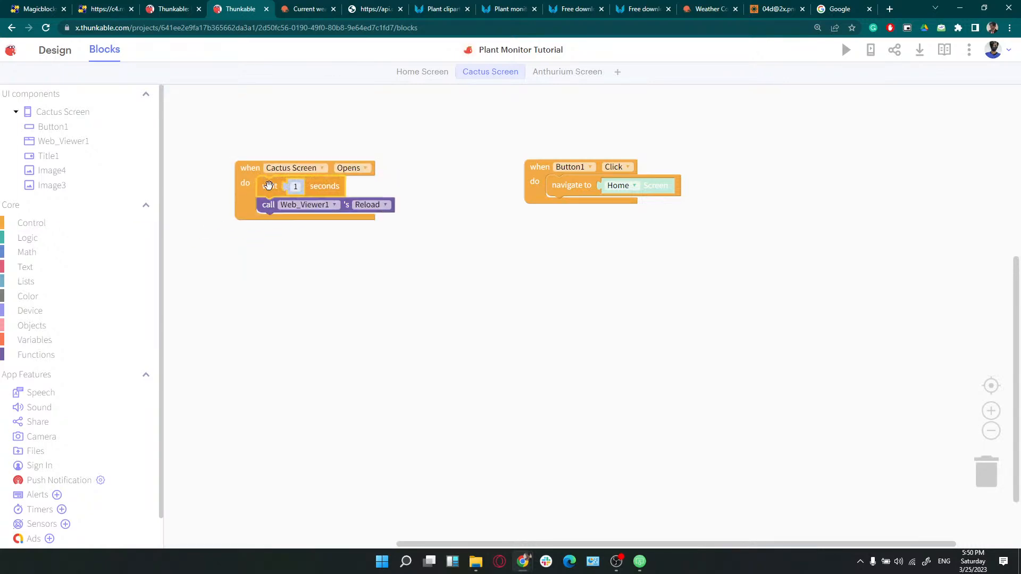
click(296, 187)
text(5)
drag(247, 193, 276, 188)
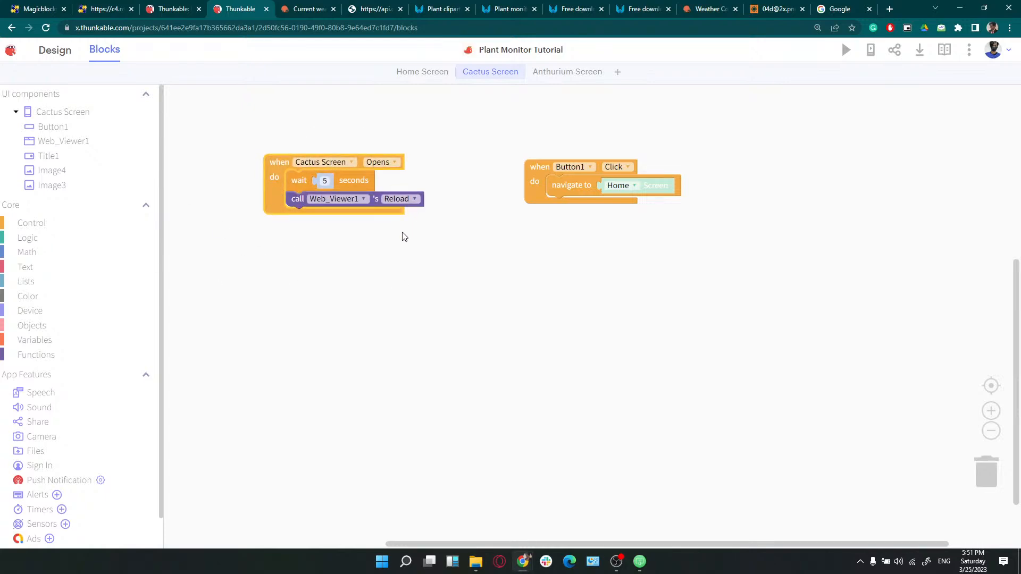
Reload the c4.magicblocks.io/cactus readings page, check Thunkable, then return to the MagicBlocks portal
click(118, 10)
click(44, 29)
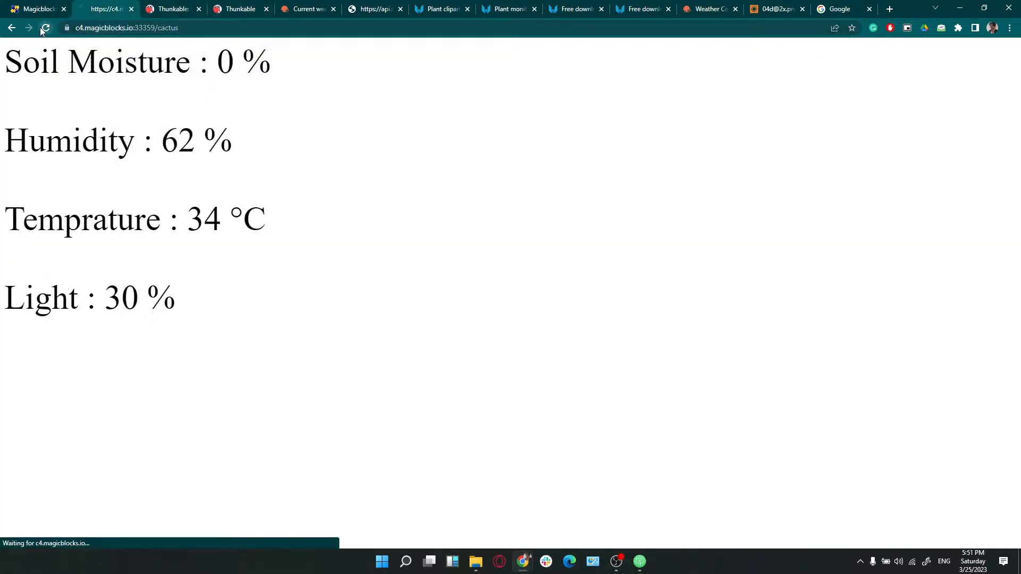
click(172, 5)
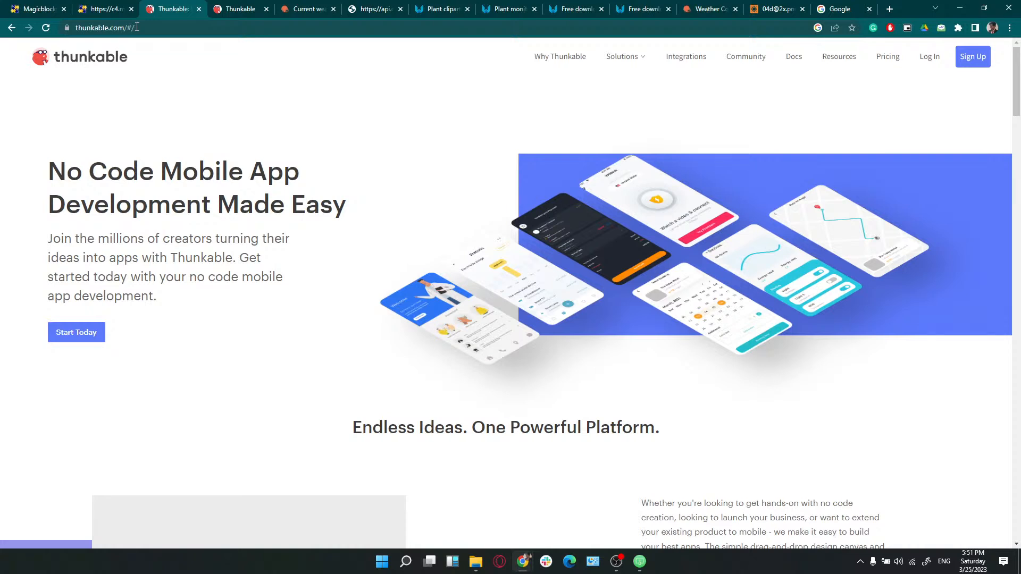
click(247, 6)
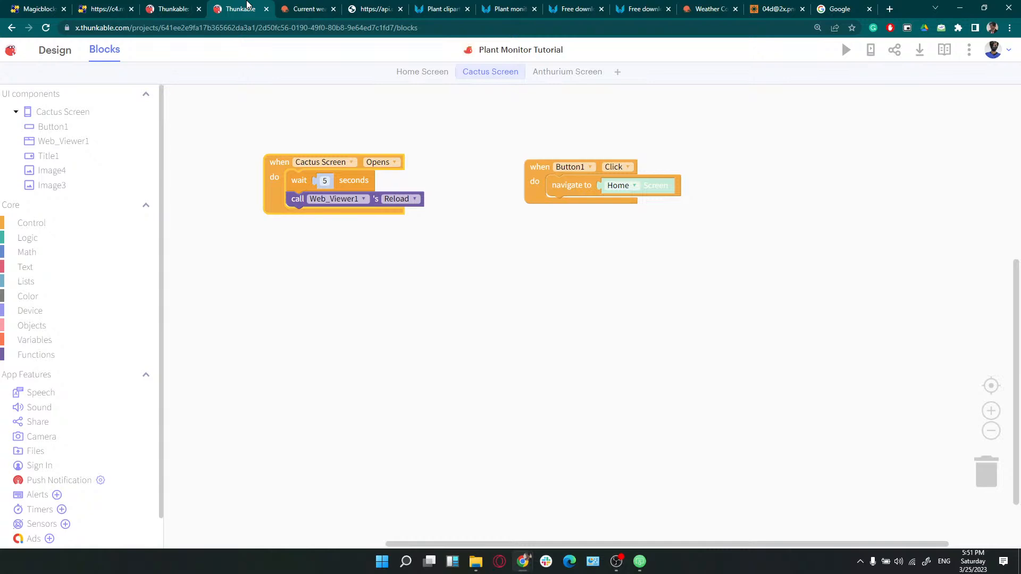
click(107, 8)
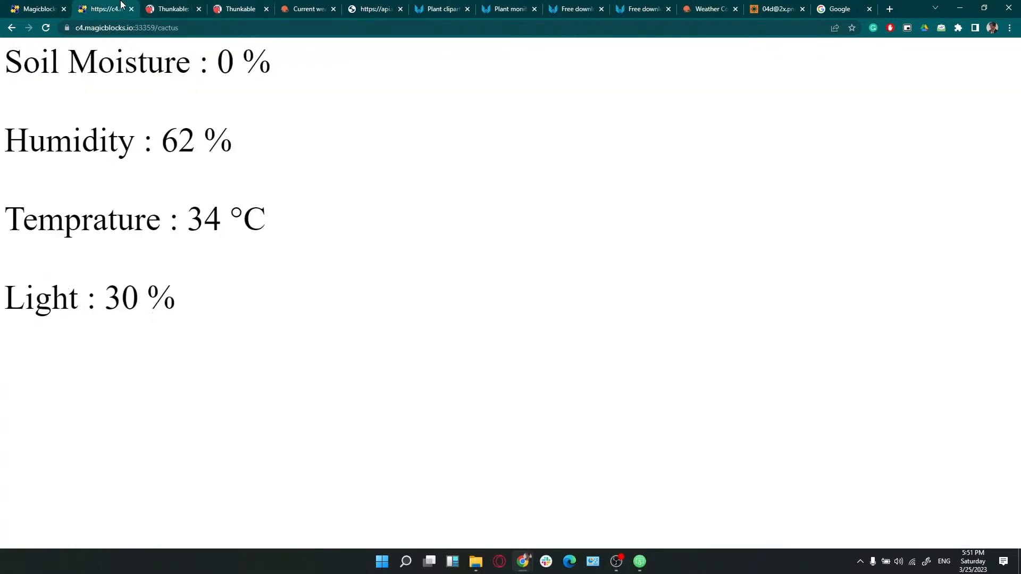
click(56, 6)
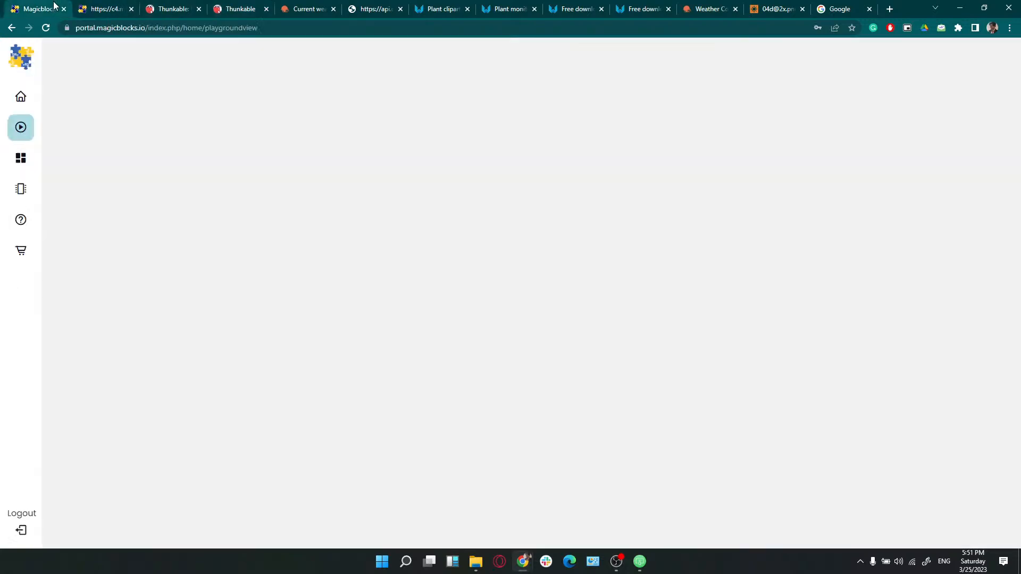
Open the MagicBlocks device list, then start and cancel adding a new device
click(20, 137)
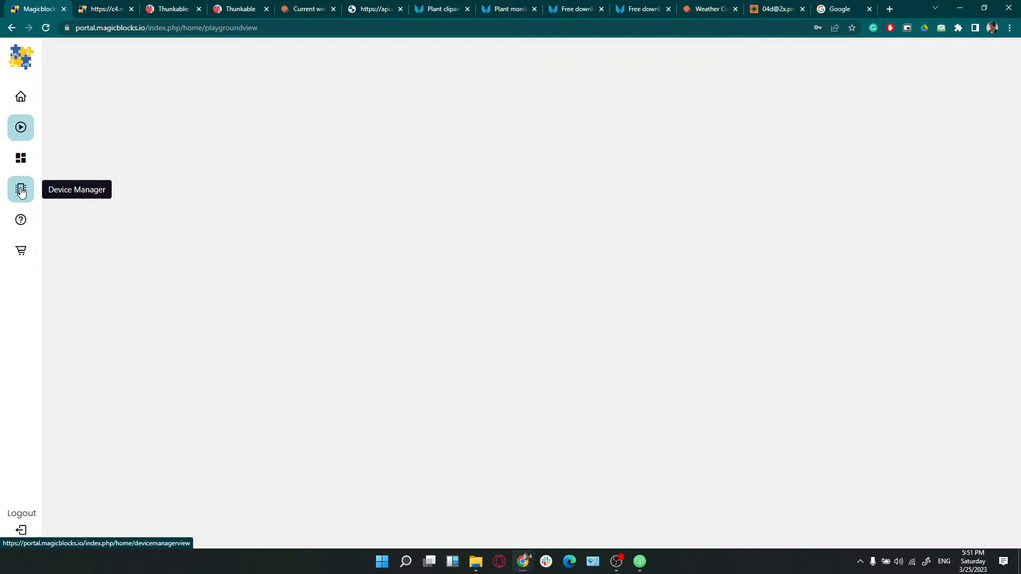
click(21, 191)
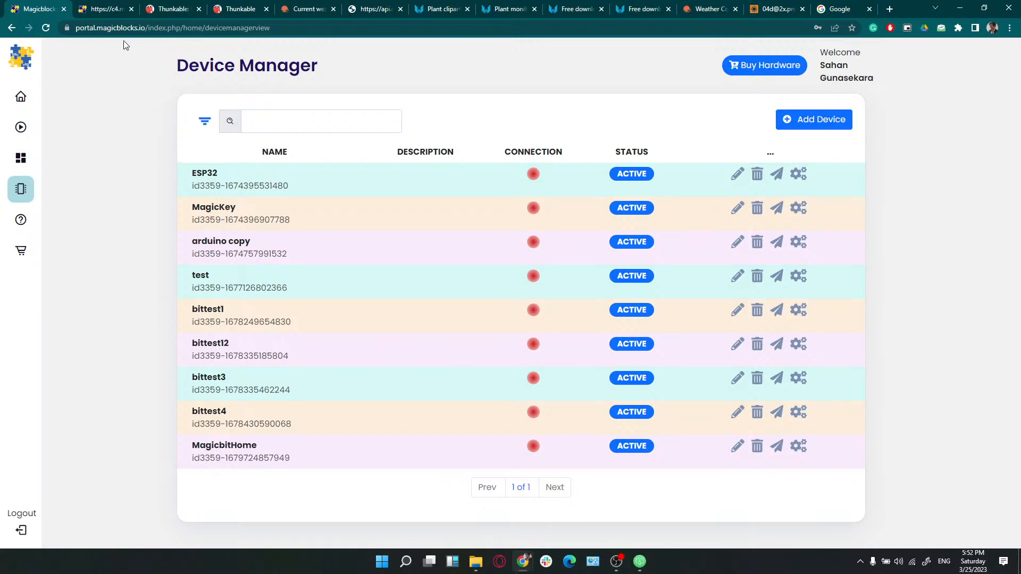
click(144, 29)
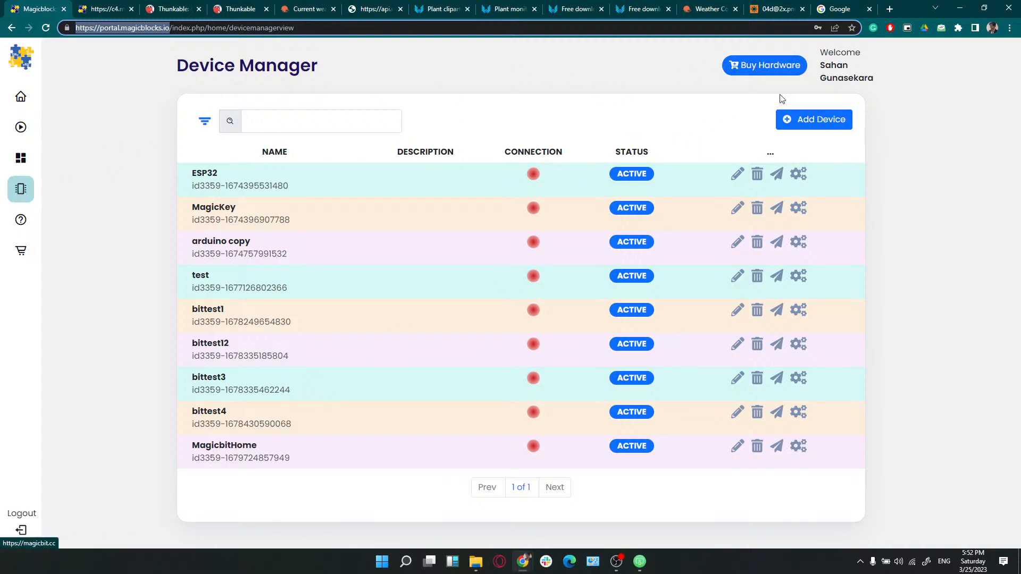
click(799, 117)
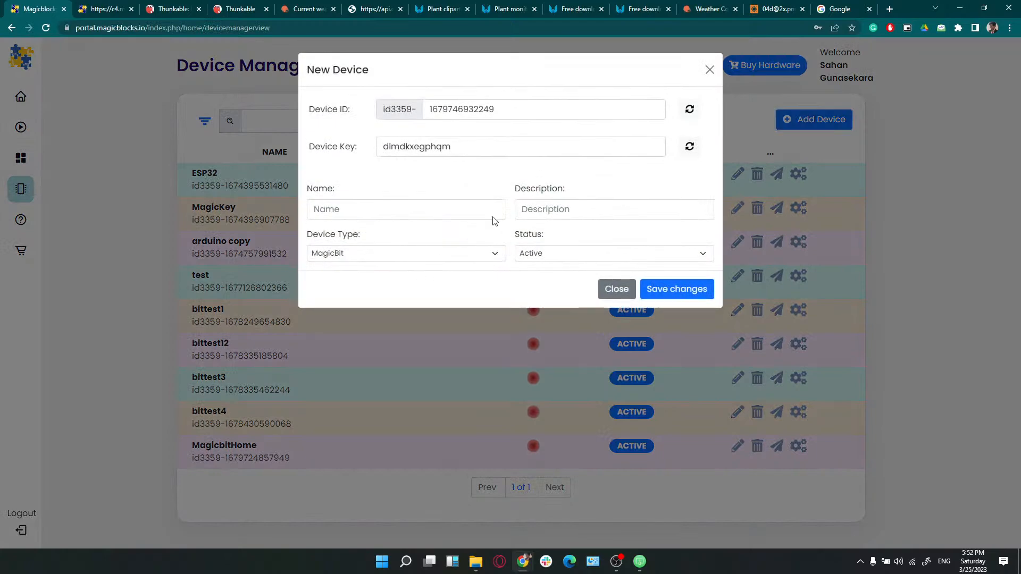
click(417, 210)
click(617, 290)
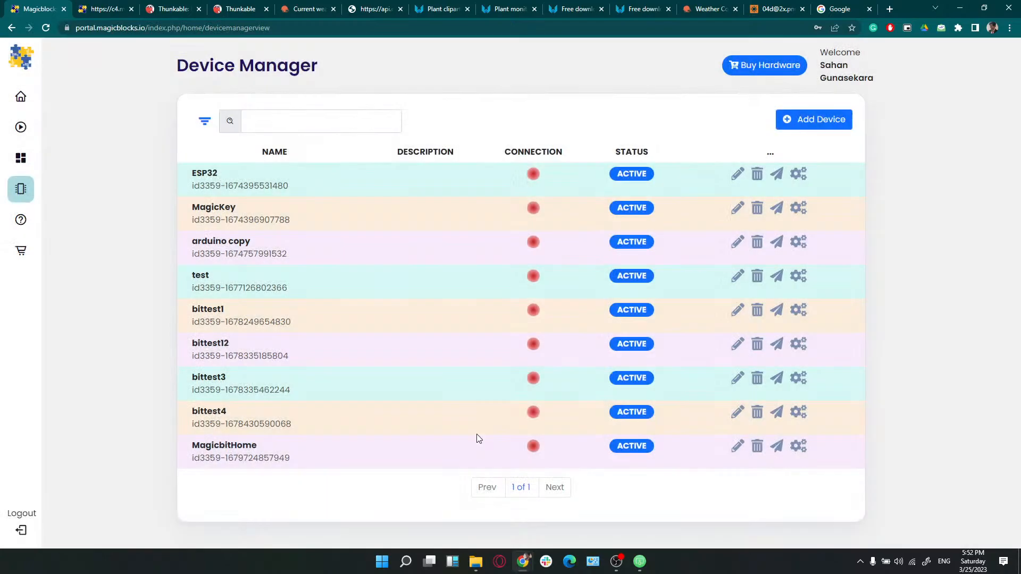
Open MagicbitHome's connection setup, back out without changes, and return to the Home page
click(801, 447)
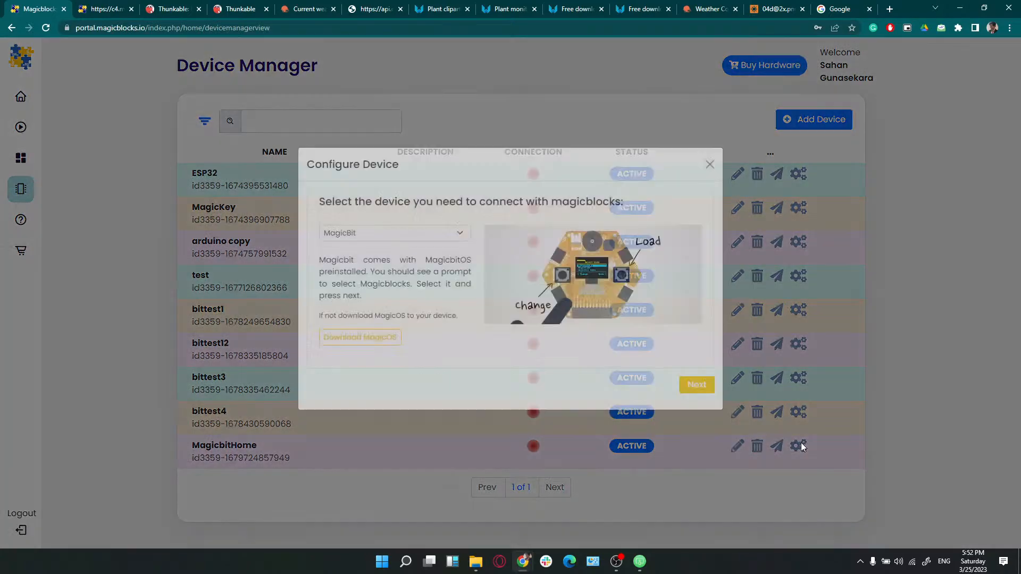
click(684, 400)
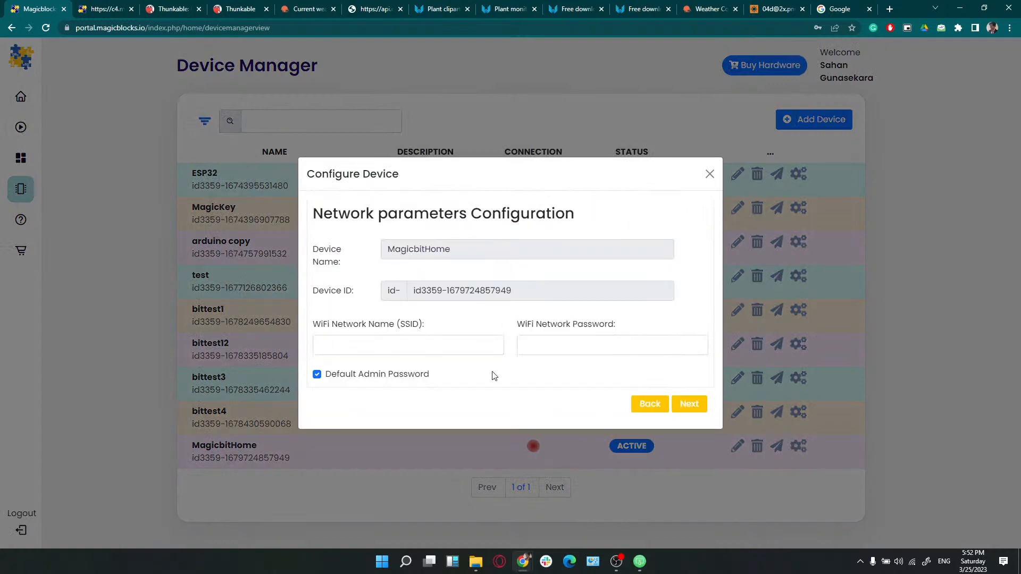
click(467, 346)
click(541, 347)
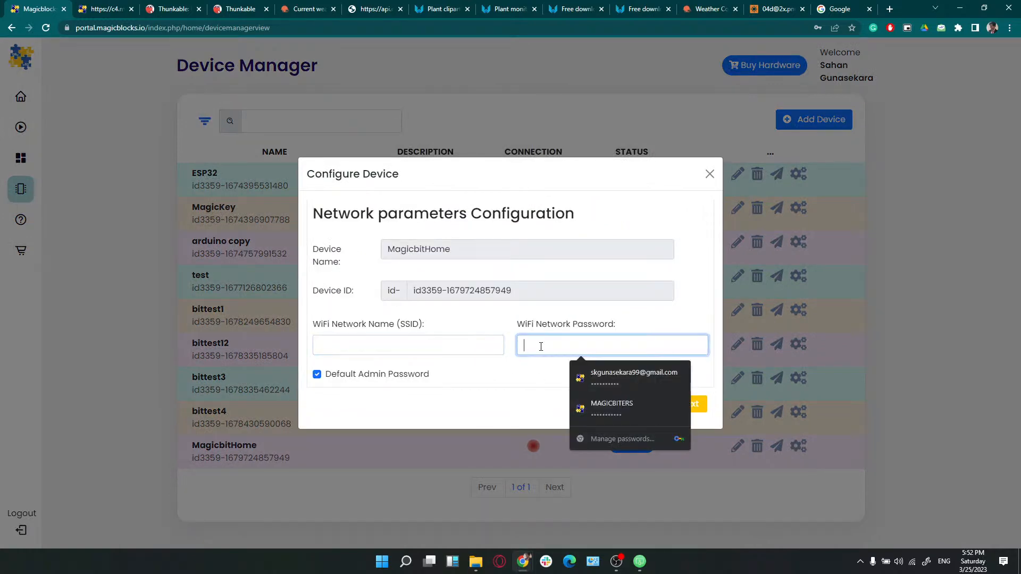
click(525, 379)
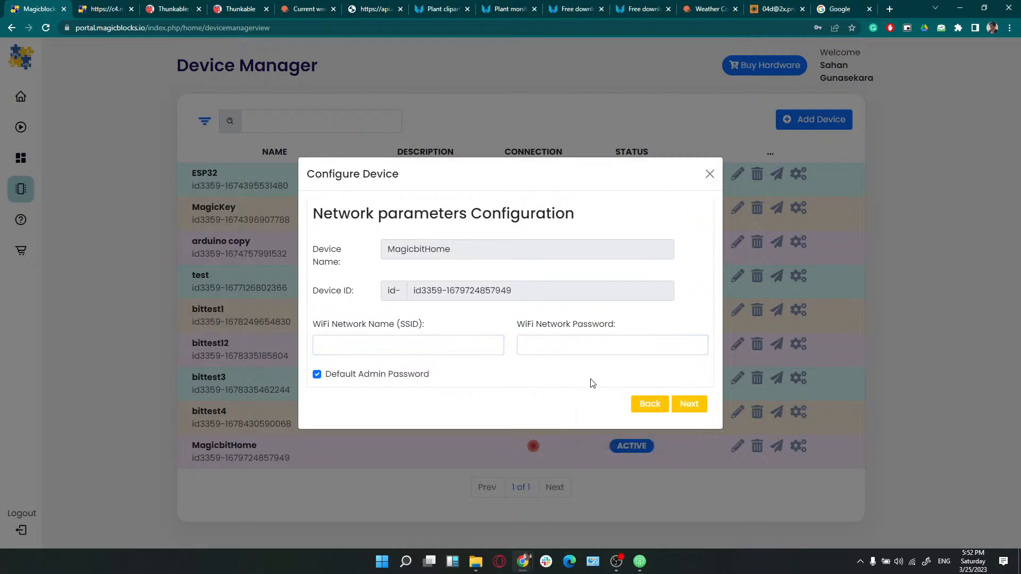
click(664, 403)
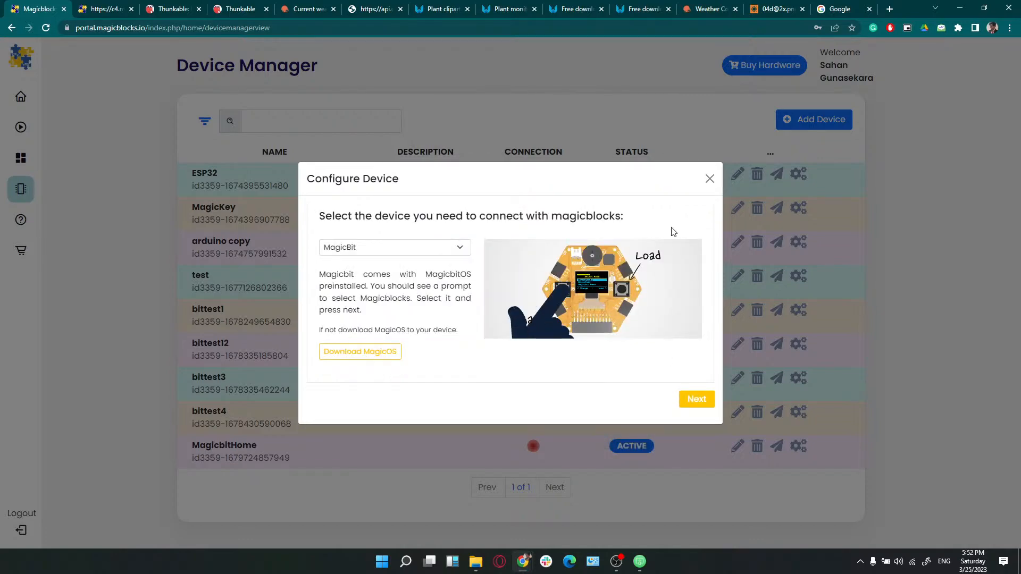
click(709, 175)
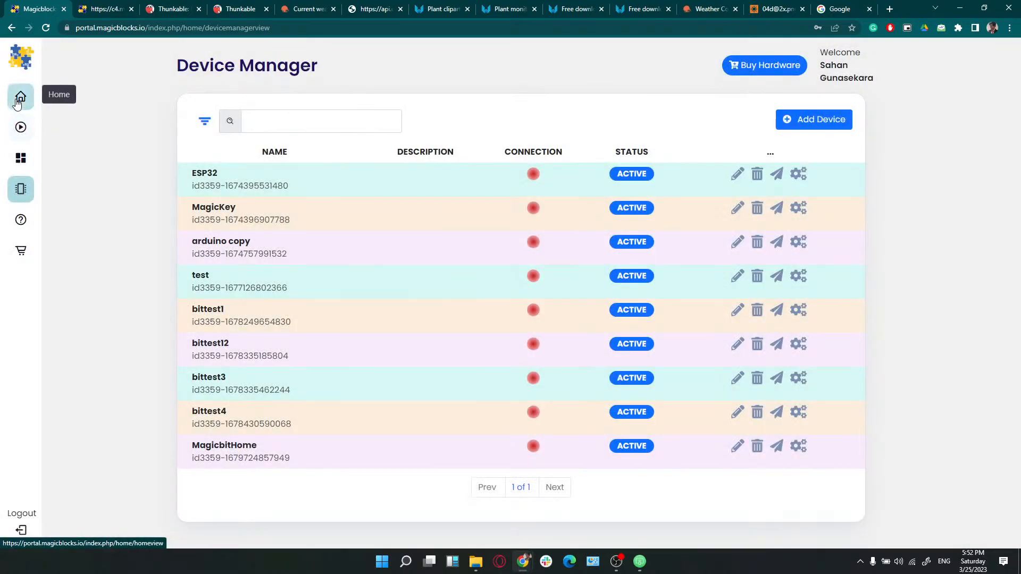
click(20, 101)
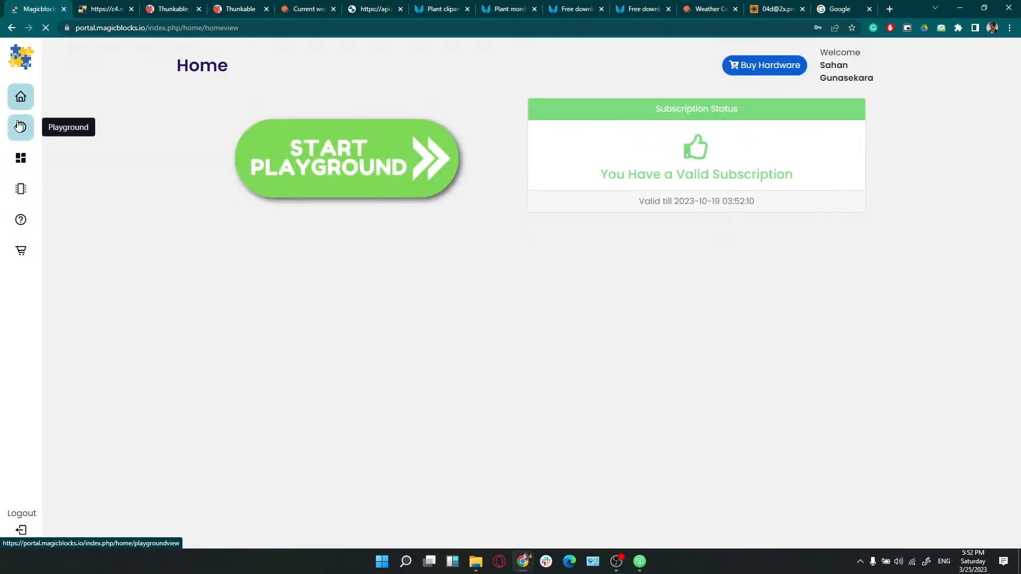
click(21, 128)
click(21, 101)
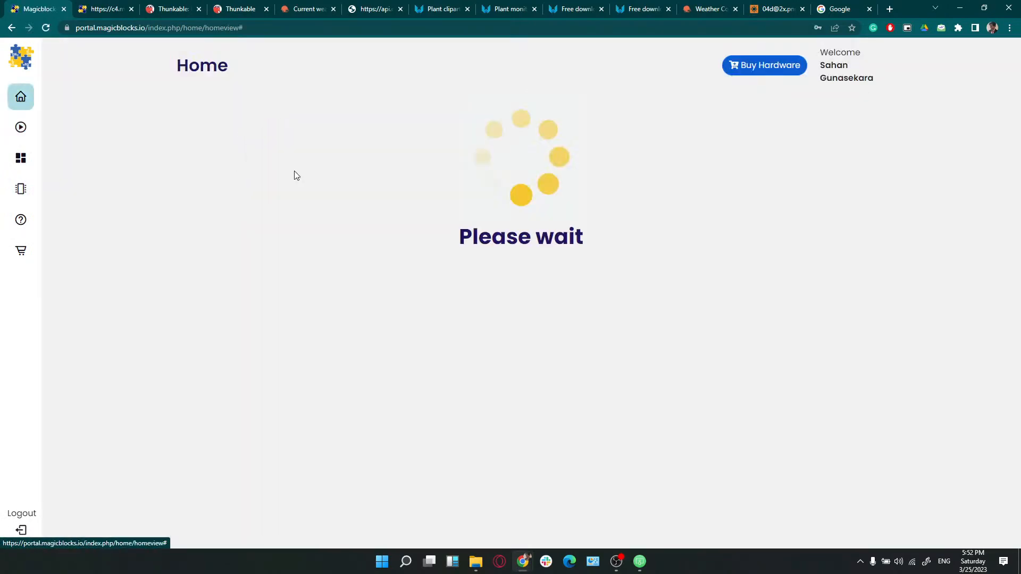
Open and reload the Playground flow editor, briefly visiting the device list
click(19, 131)
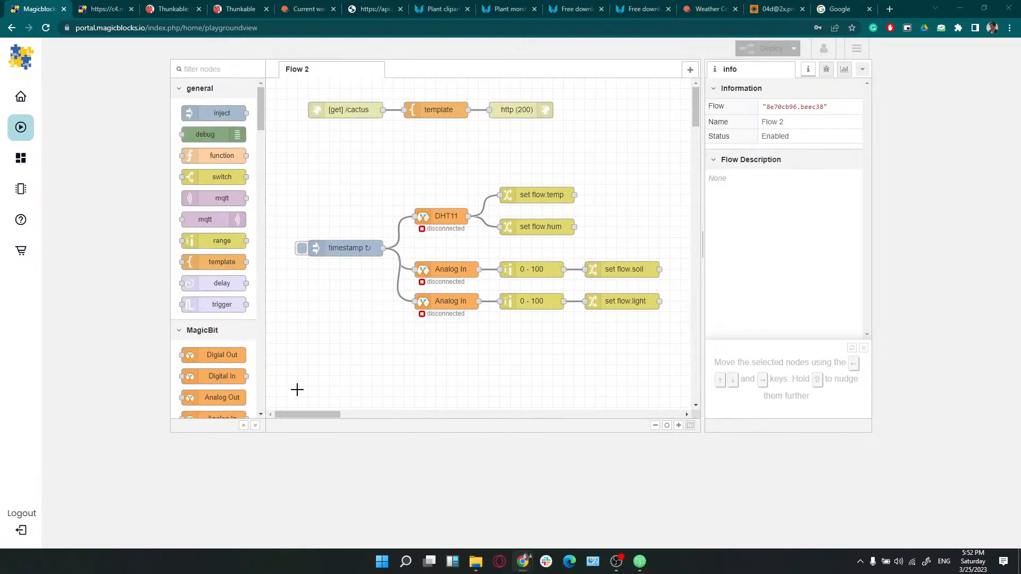
click(50, 27)
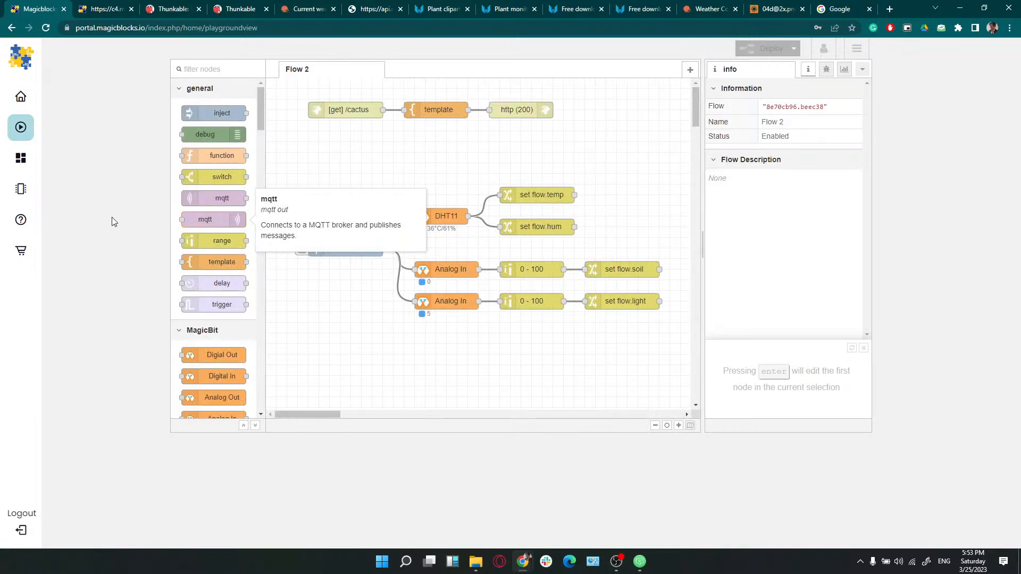
click(28, 202)
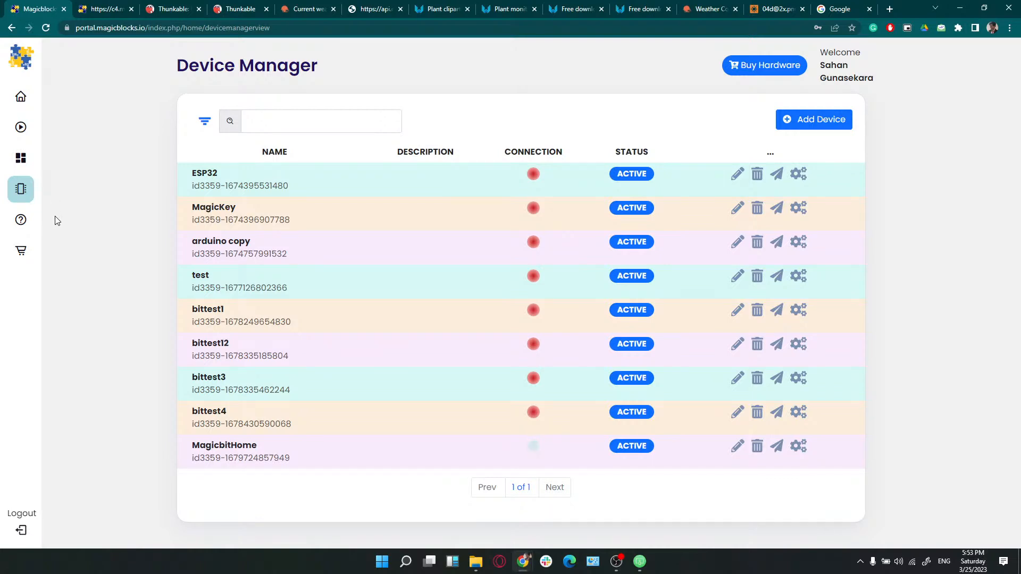
click(23, 125)
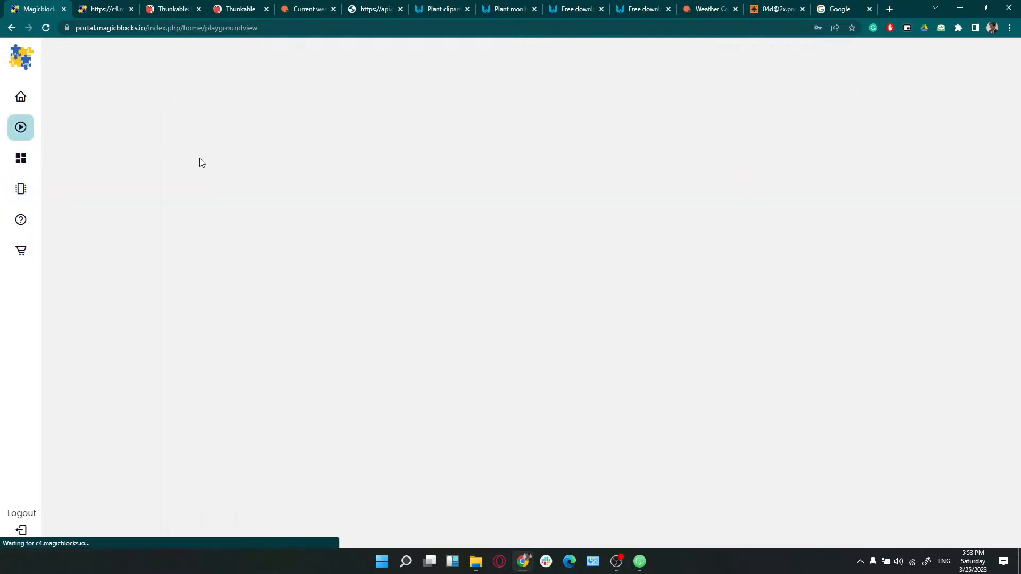
Refresh the /cactus sensor readings, then add a new empty Flow 1 tab
click(106, 4)
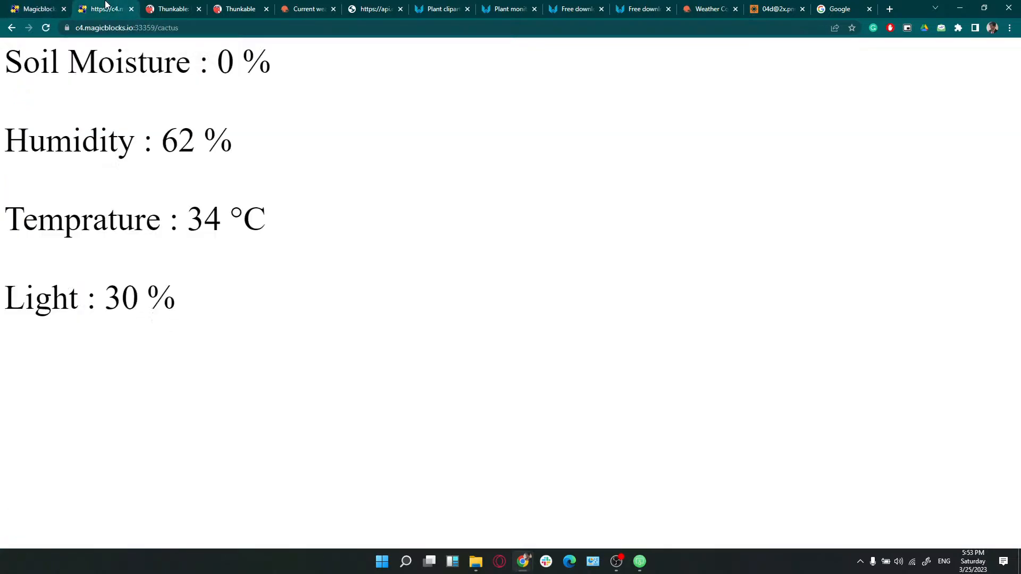
click(46, 28)
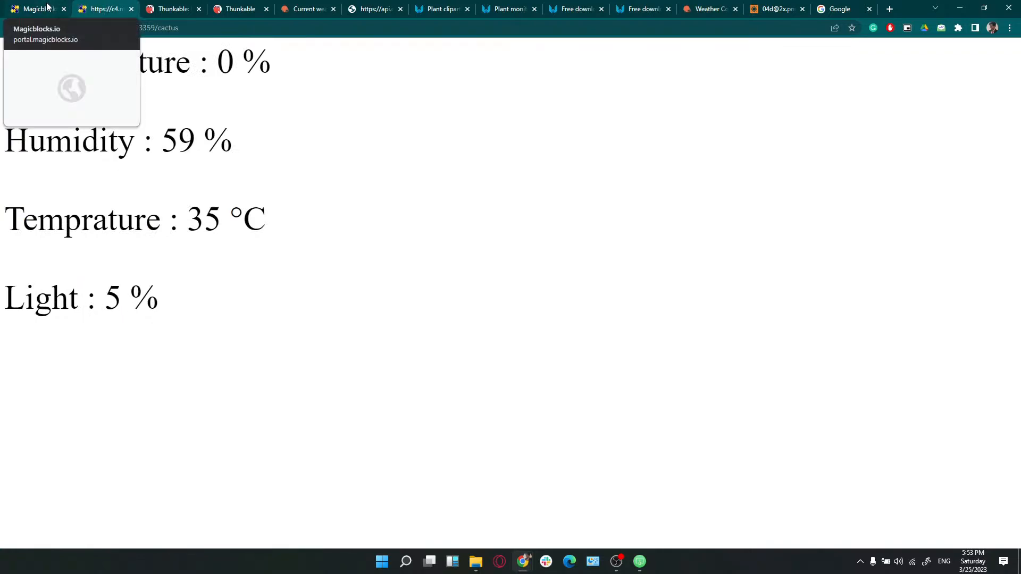
click(49, 7)
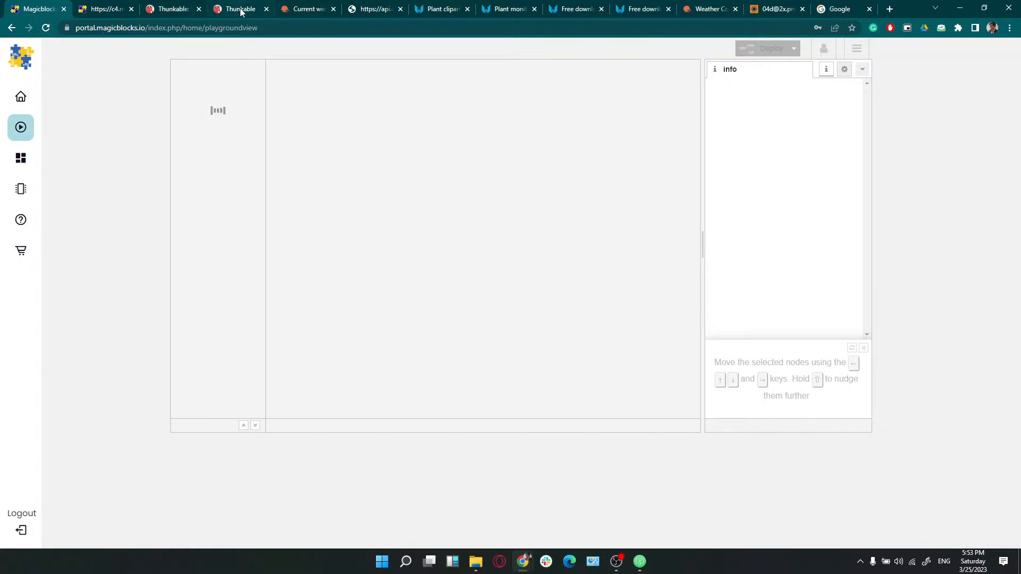
mouse_move(241, 10)
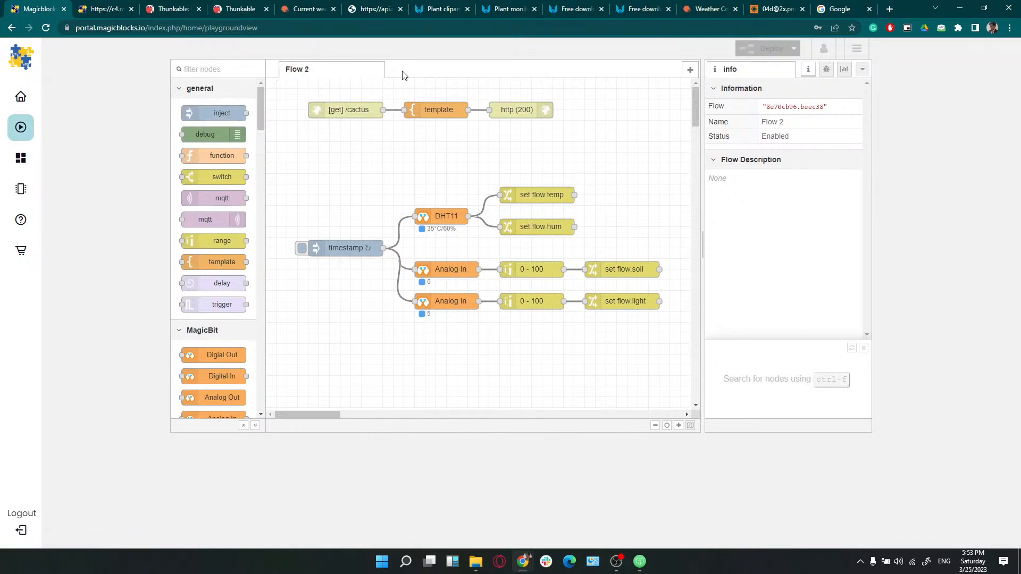
click(690, 69)
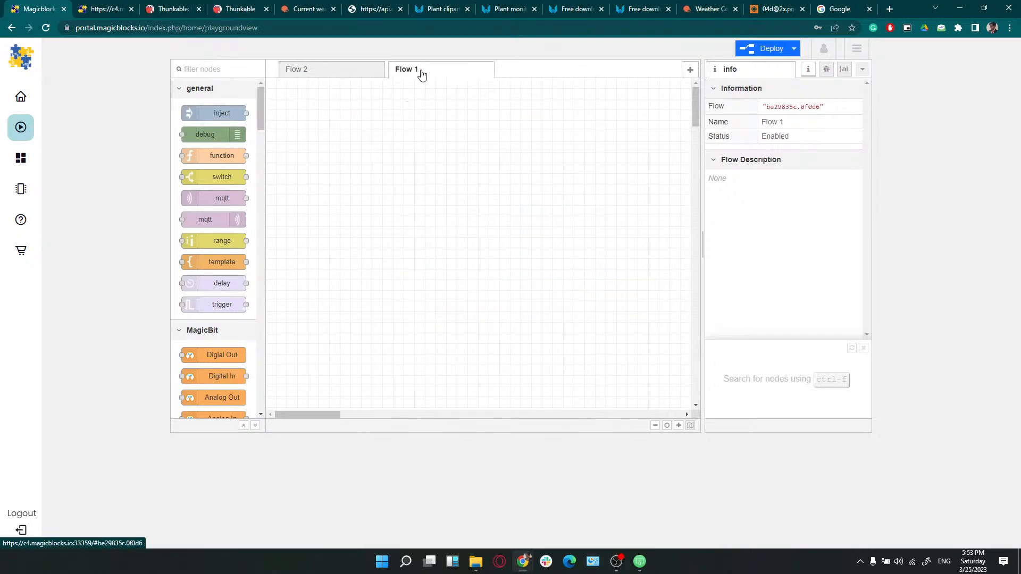
Move Flow 1 before Flow 2 and add a timestamp inject node repeating every 1 second
drag(422, 75, 321, 73)
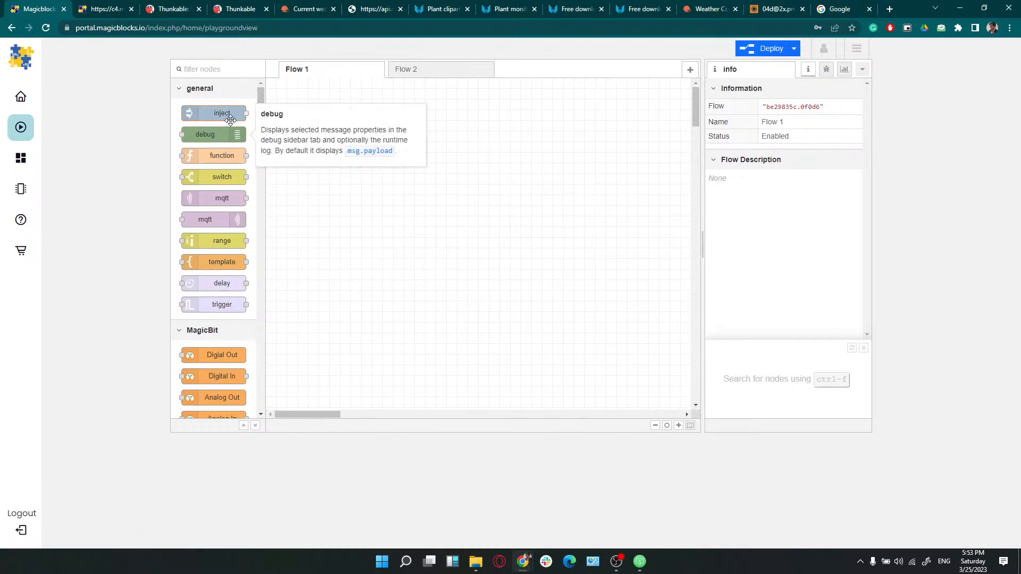
drag(228, 114, 353, 250)
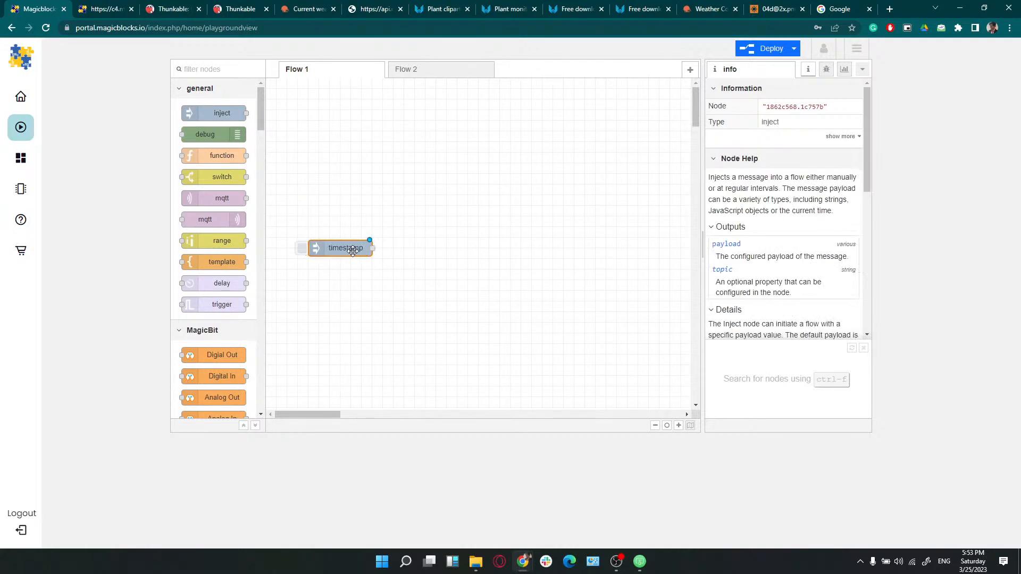
double_click(352, 249)
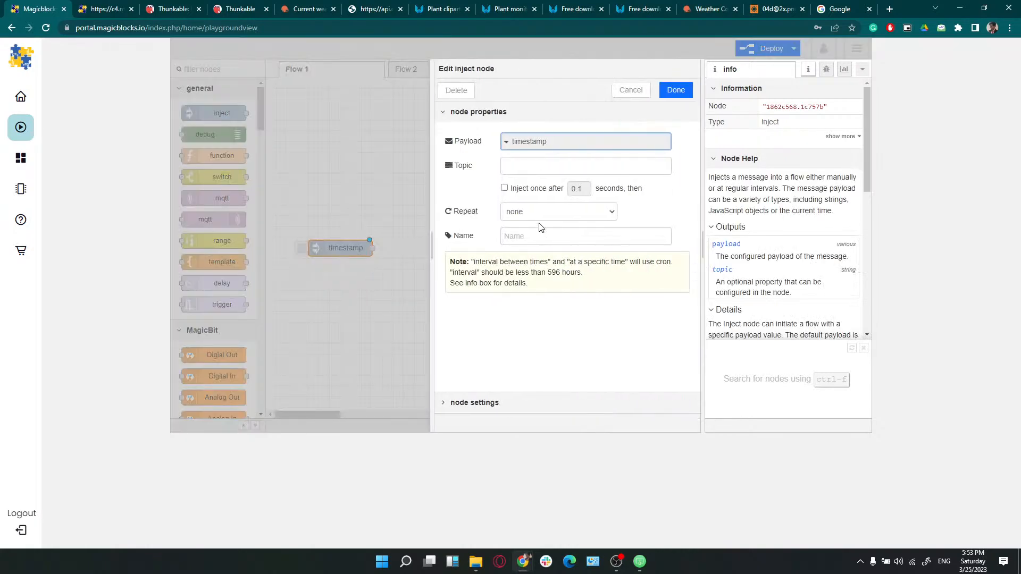
click(518, 166)
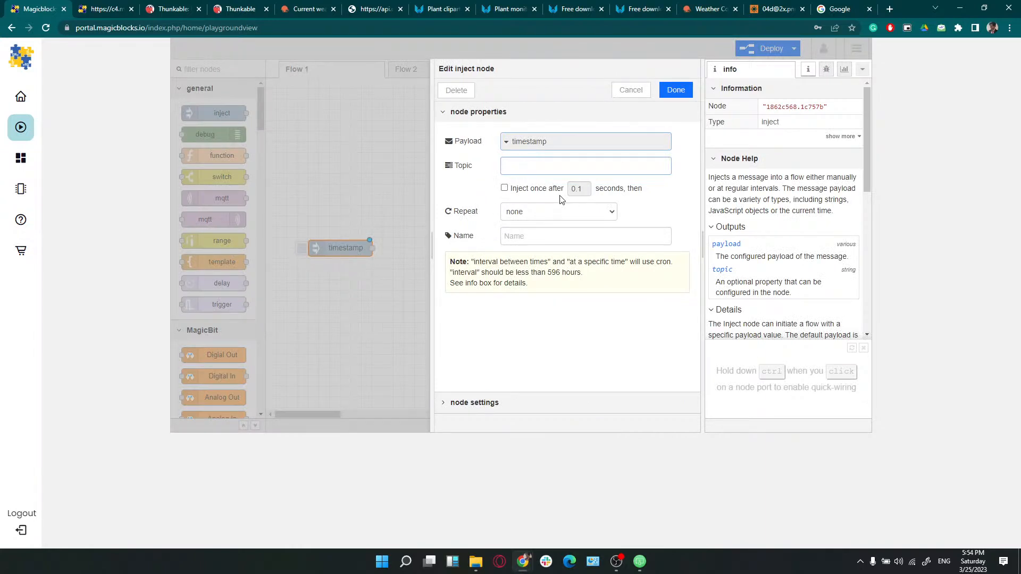
click(534, 212)
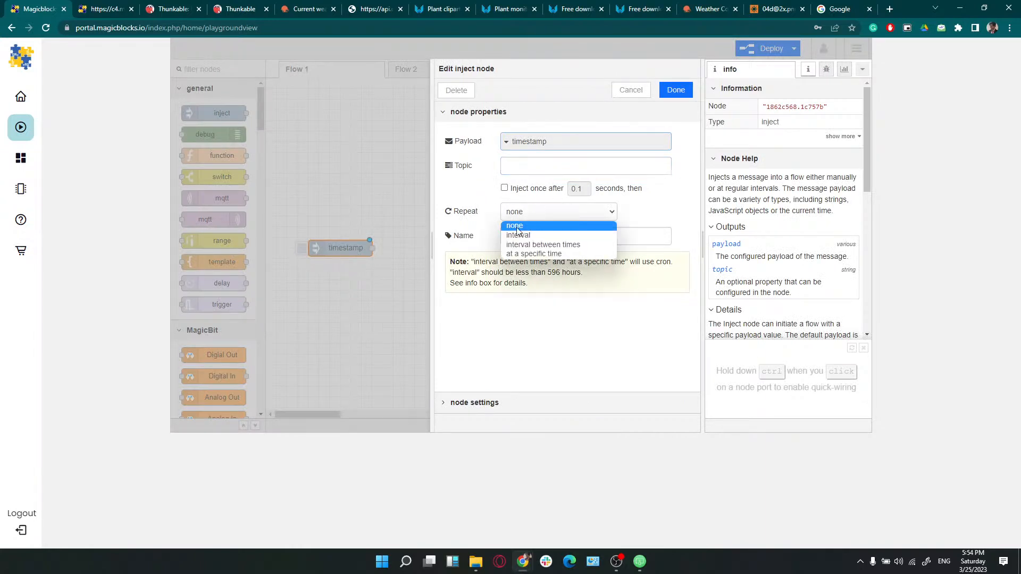
click(528, 236)
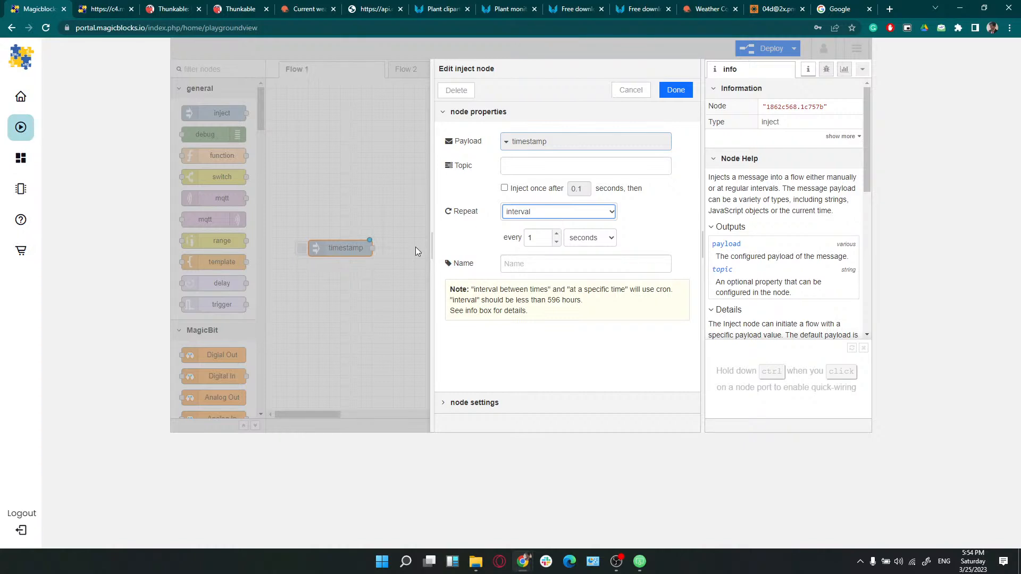
click(535, 237)
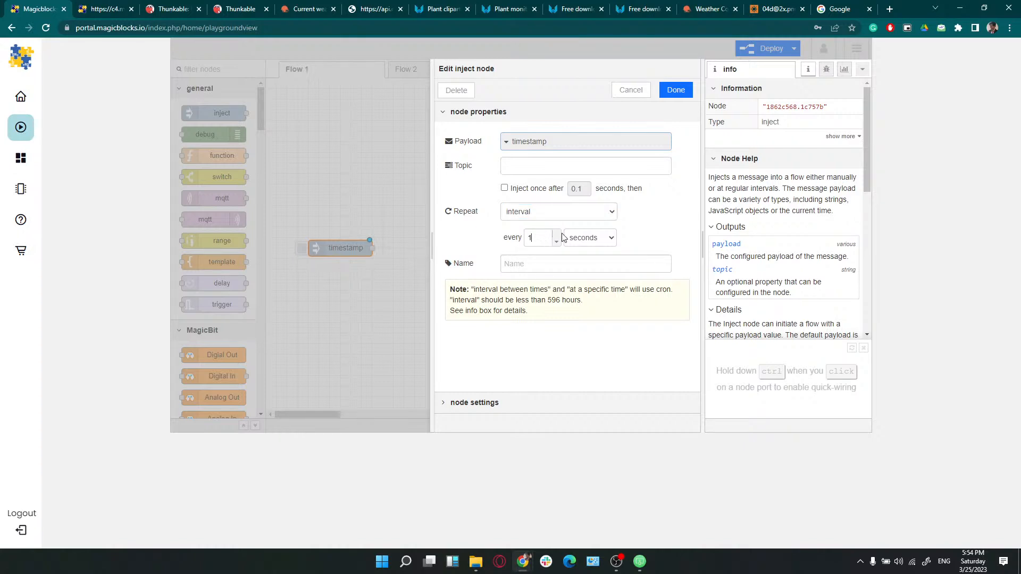
click(676, 91)
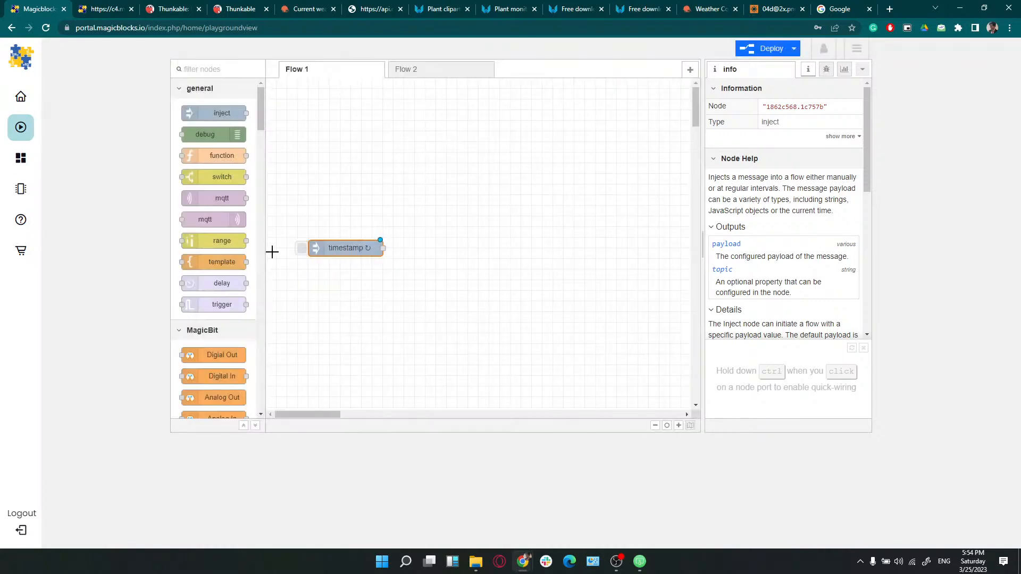
Place a DHT11 node beside the timestamp node and wire the timestamp into it
scroll(202, 319, down, 4)
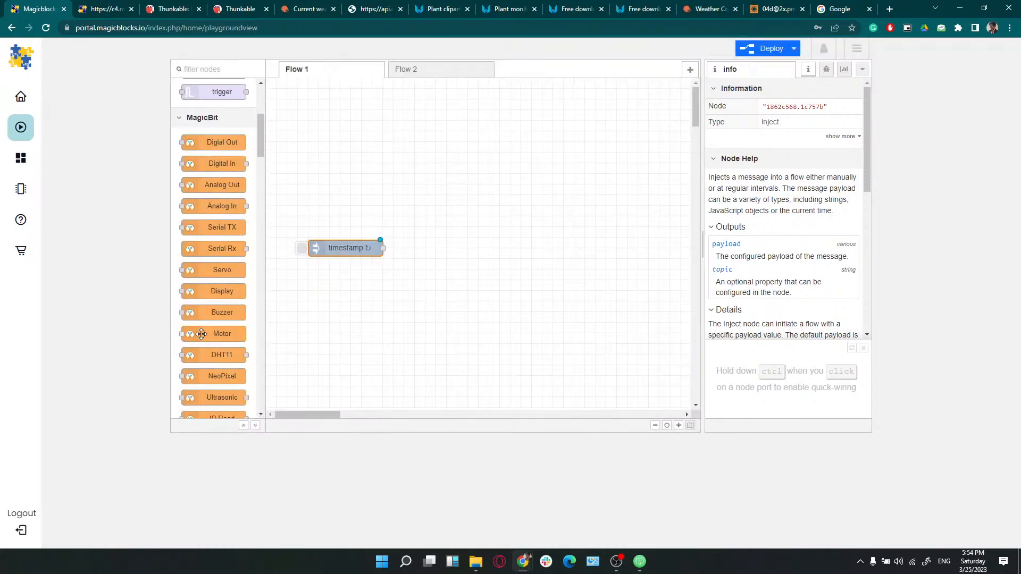
drag(222, 355, 298, 322)
drag(349, 304, 444, 222)
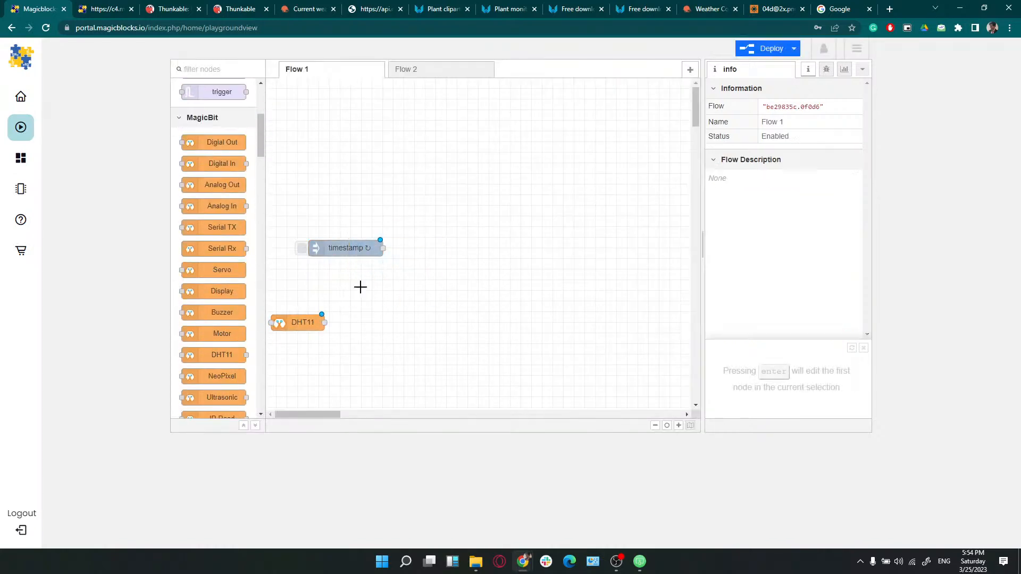
drag(297, 323, 450, 222)
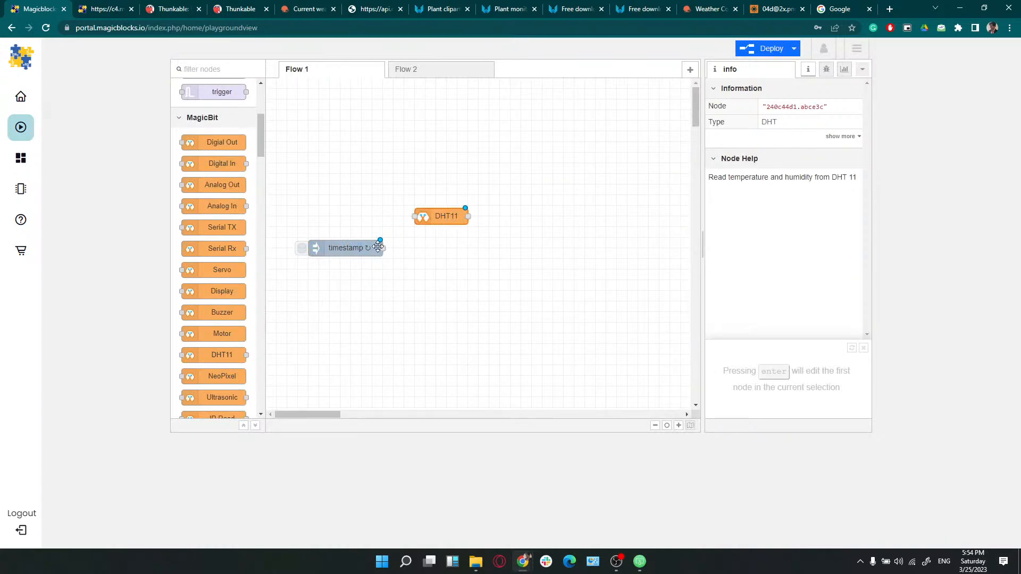
drag(383, 248, 430, 216)
click(430, 216)
double_click(450, 217)
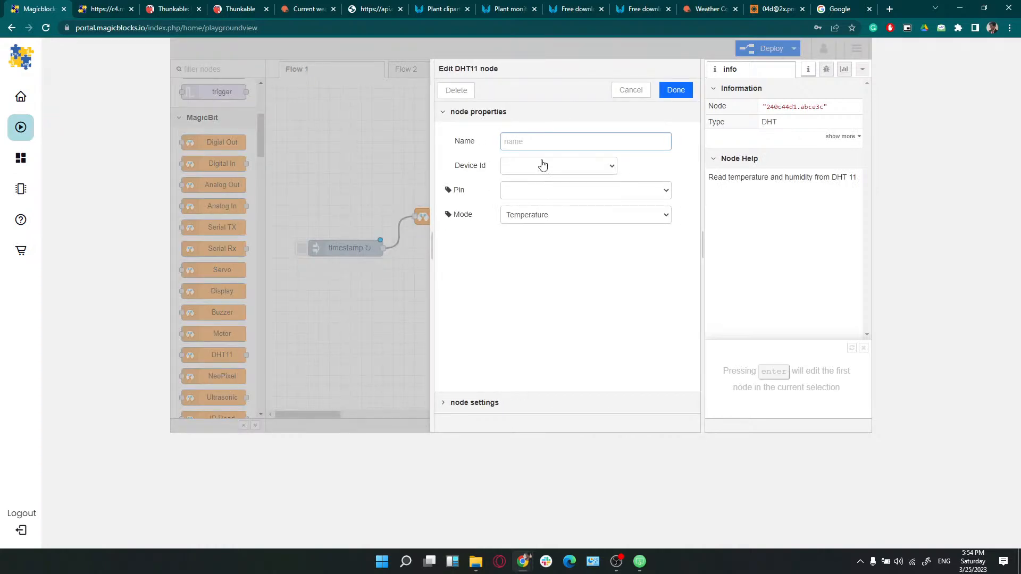
Configure the DHT11 with Device Id MagicbitHome, pin 33, Temperature & Humidity mode, then view Flow 2
click(554, 192)
click(519, 167)
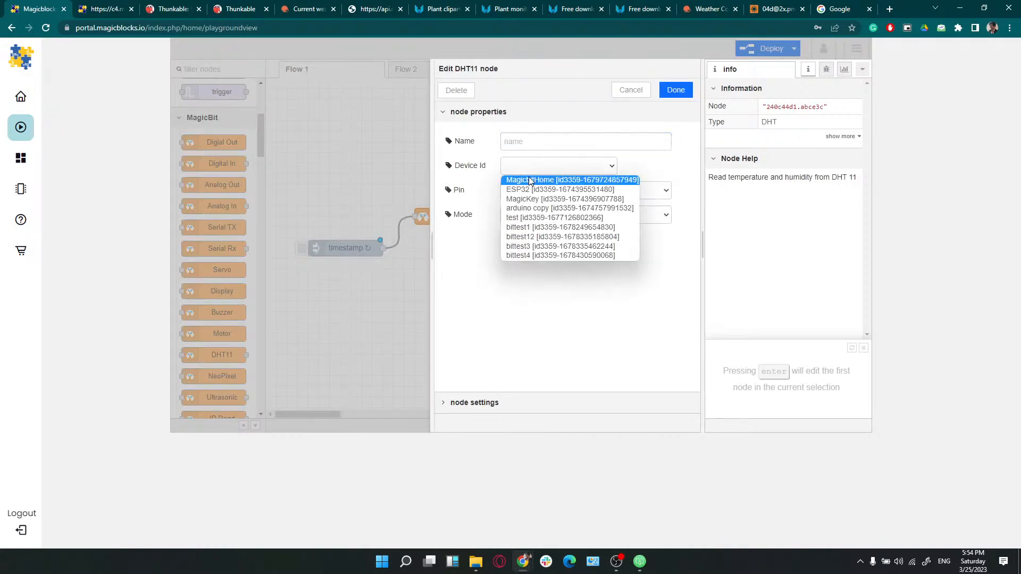
click(528, 180)
click(534, 190)
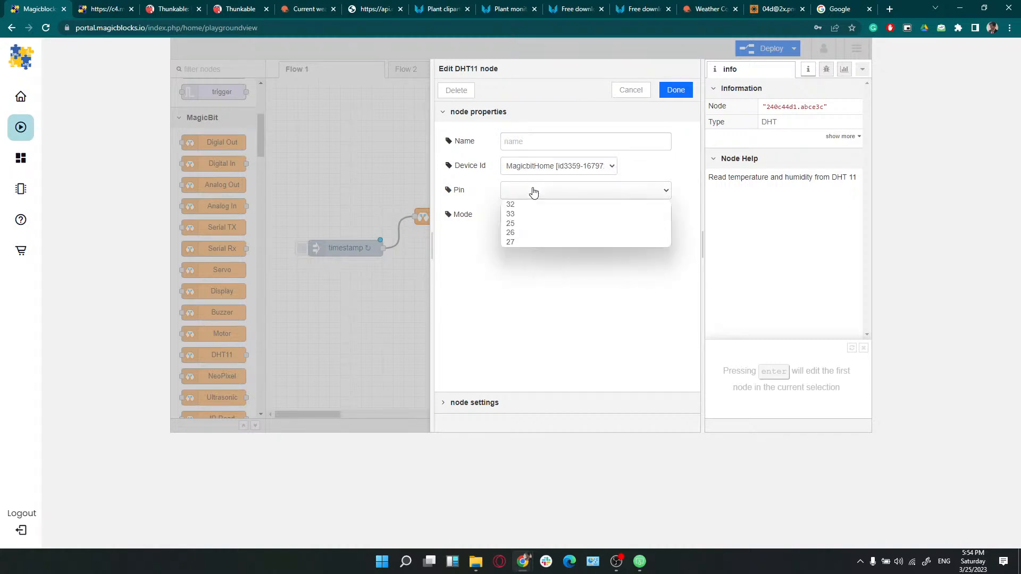
click(533, 216)
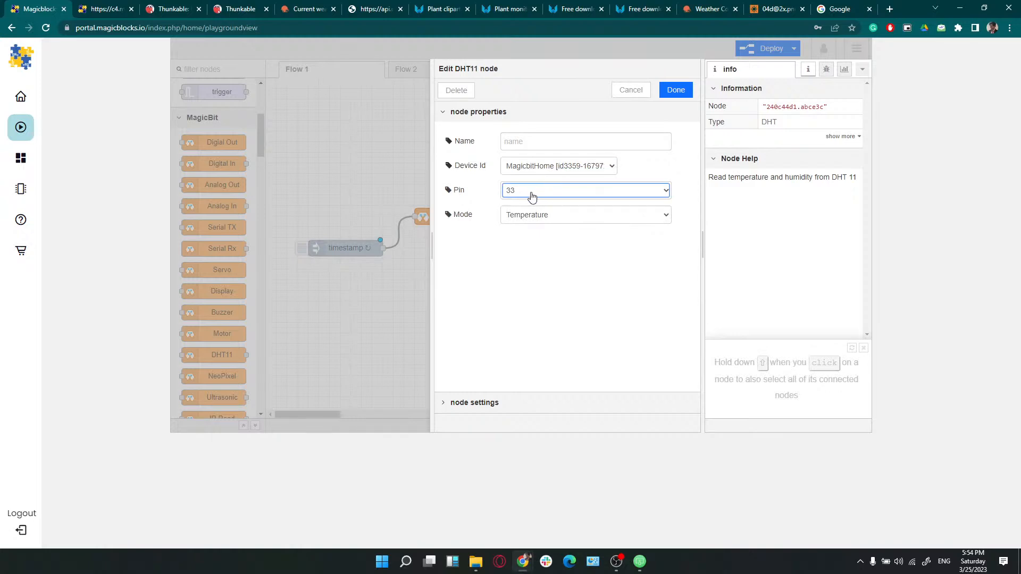
click(552, 216)
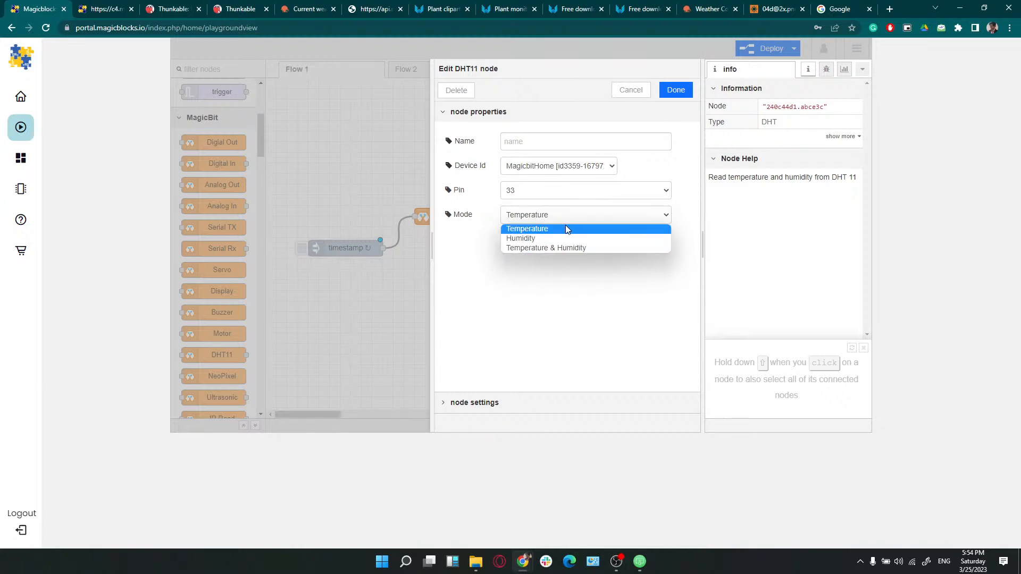
click(526, 248)
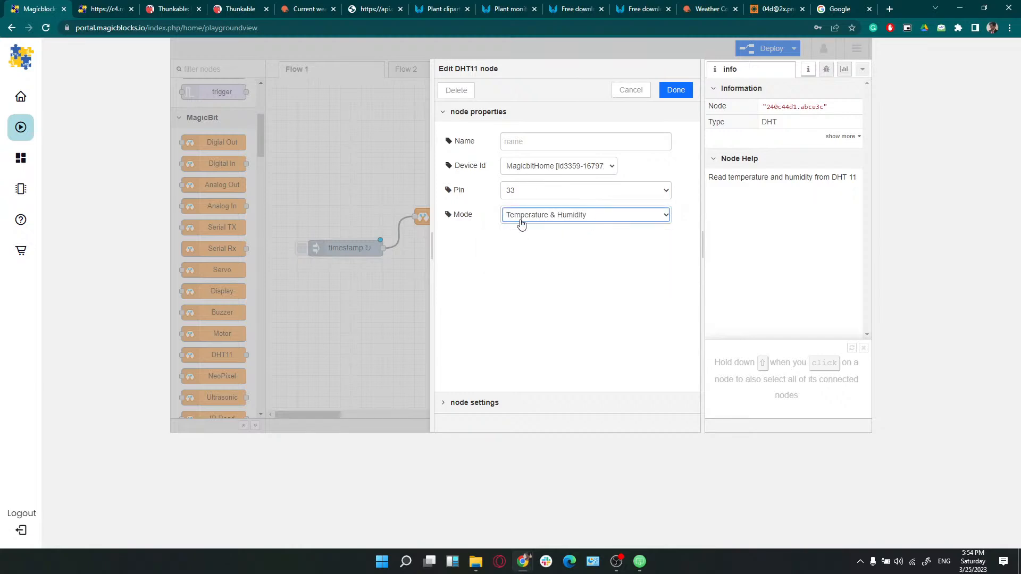
click(662, 91)
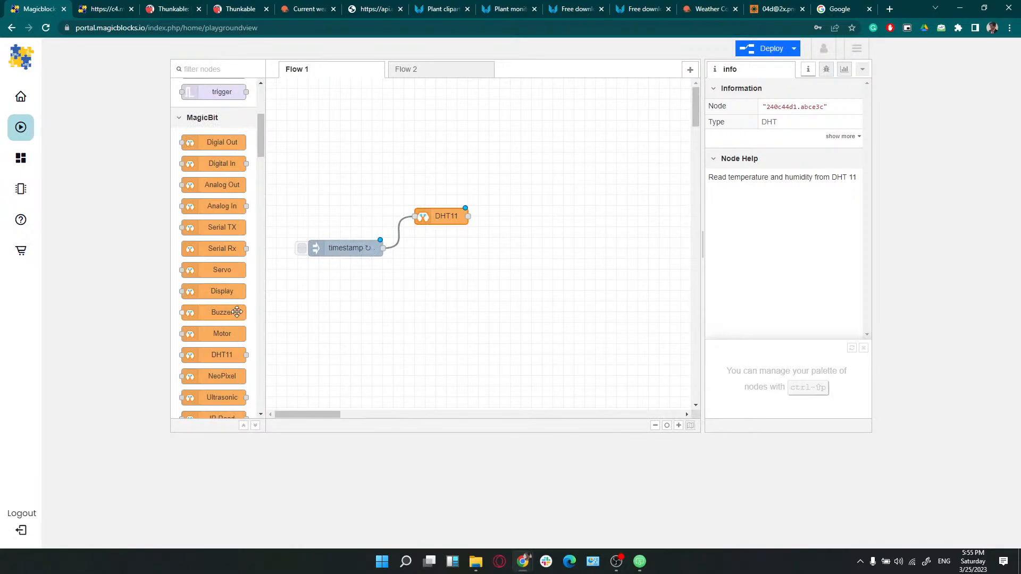
scroll(238, 314, down, 4)
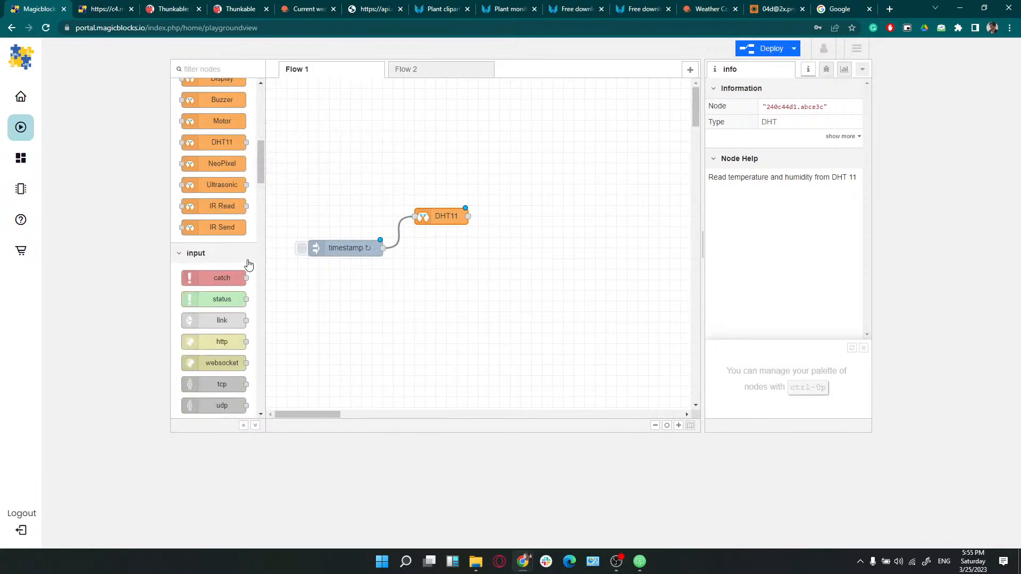
click(439, 69)
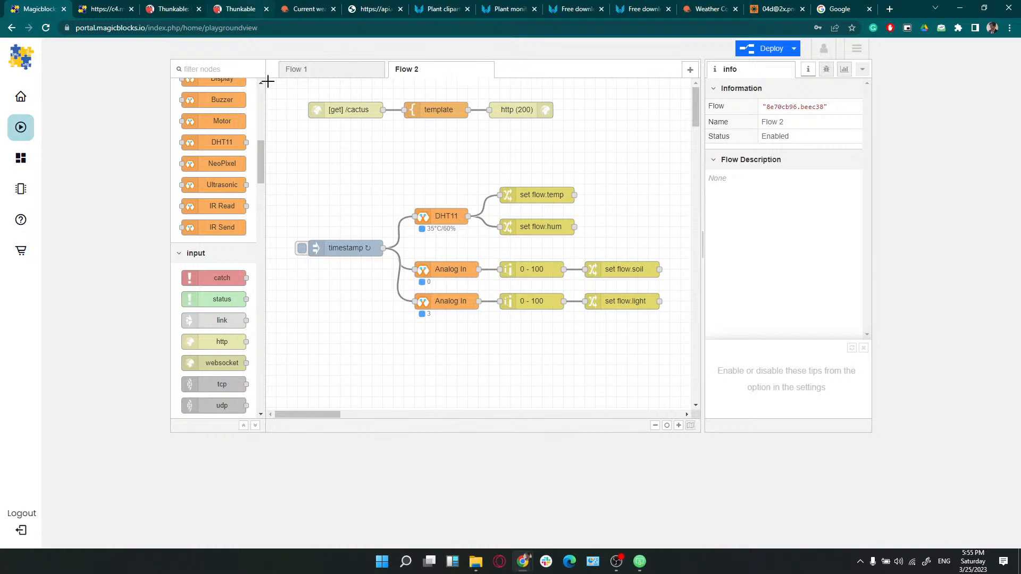
Switch to the Canva workshop presentation on slide 27, 'Step 2 UI Design'
mouse_move(520, 563)
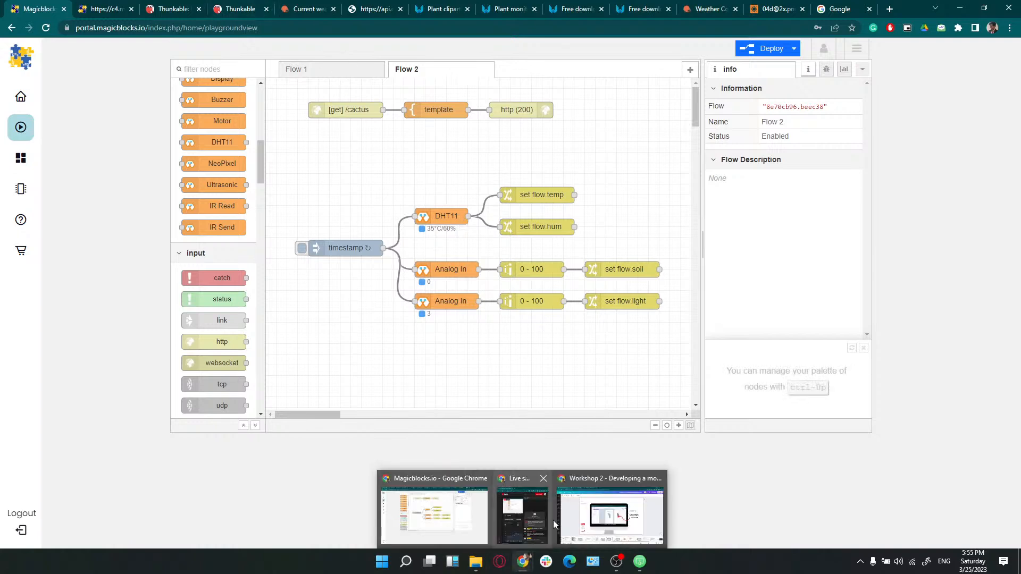
click(585, 513)
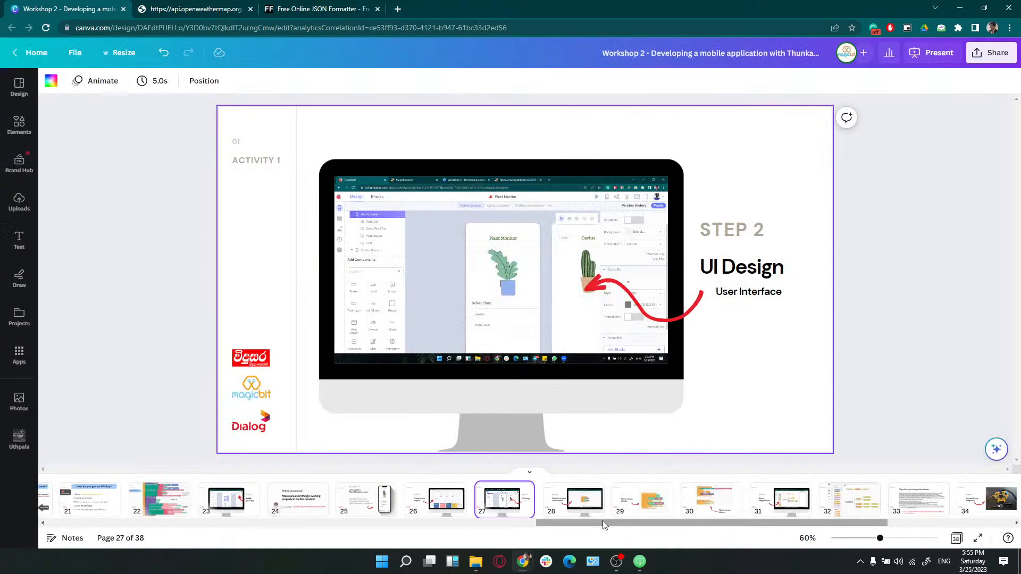
View Canva slides 34 and 35 on Step 4 physical setup, then minimize the presentation
drag(602, 522, 719, 500)
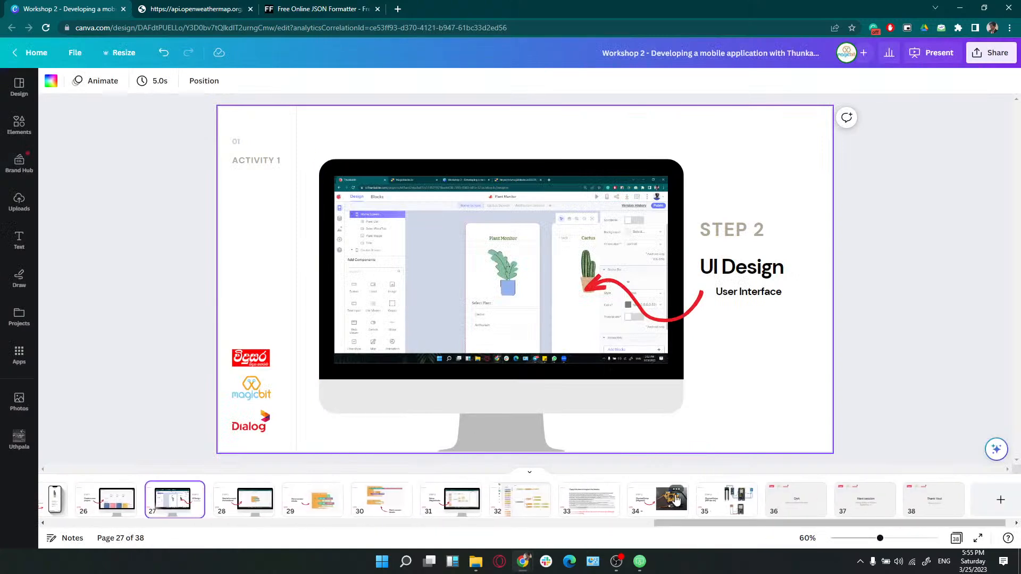
click(672, 498)
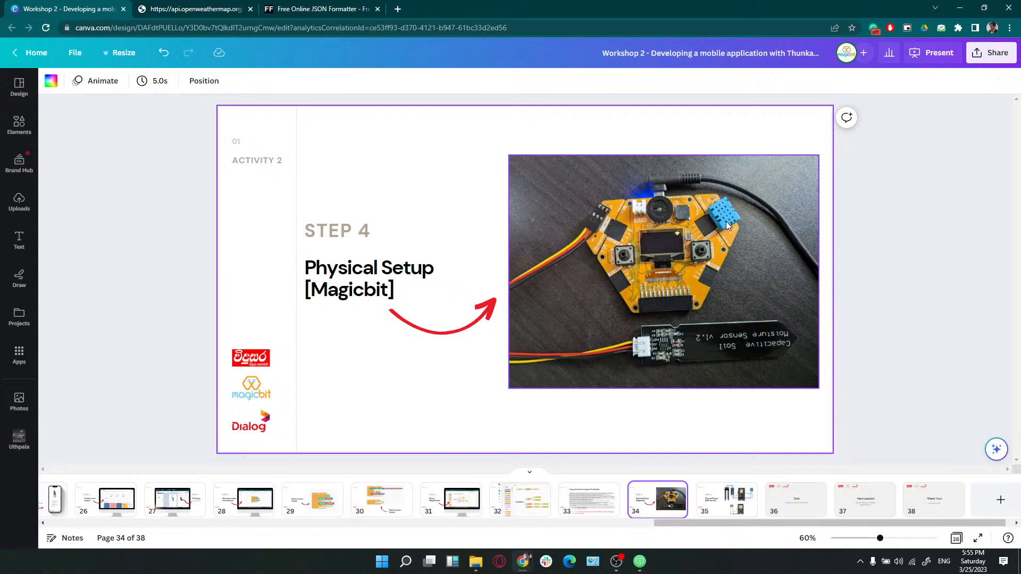
click(719, 506)
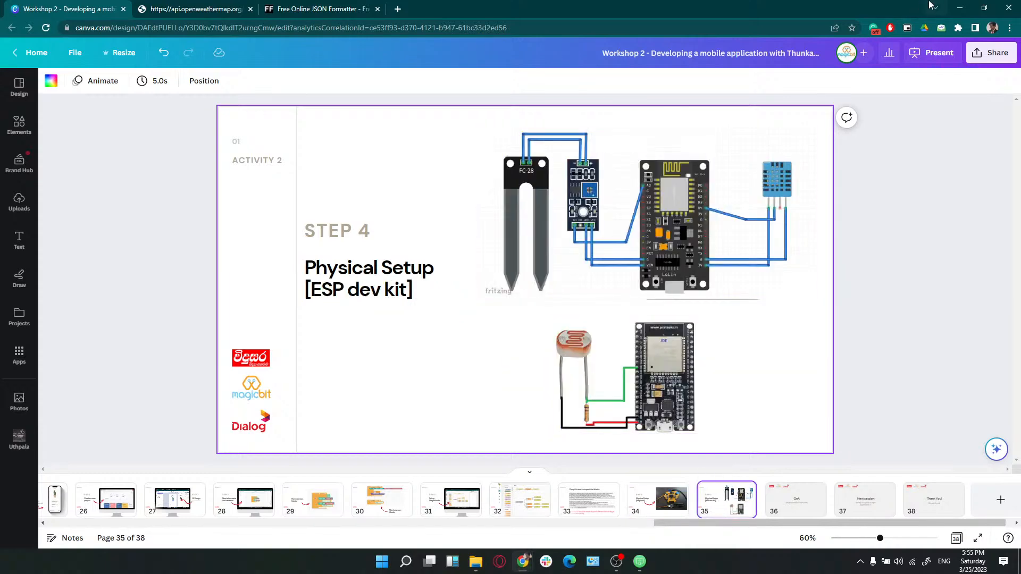
click(959, 7)
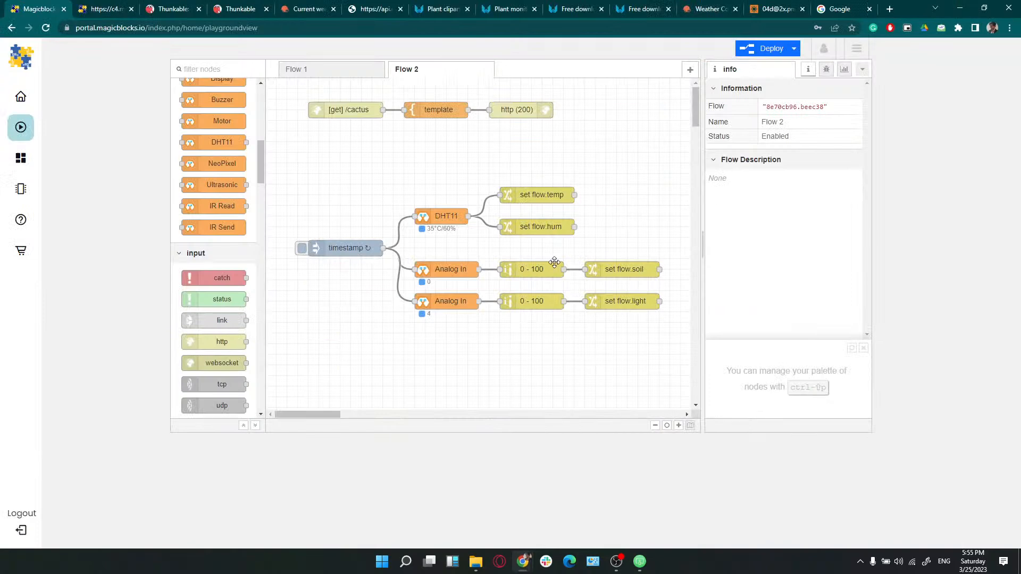
Back on the Flow 1 sheet, drop two Analog In nodes below the DHT11 node
click(106, 8)
click(171, 9)
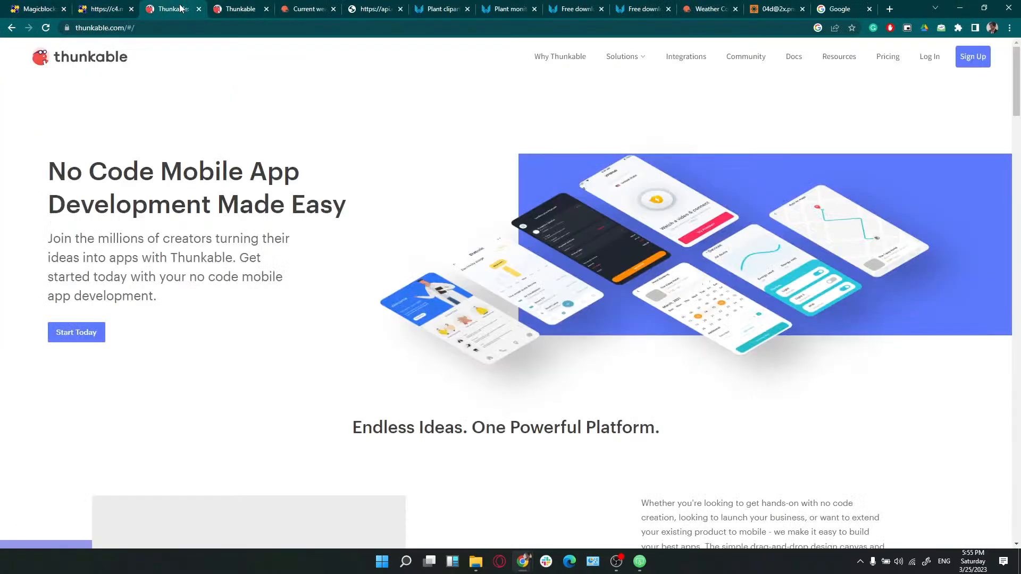
click(239, 9)
click(106, 9)
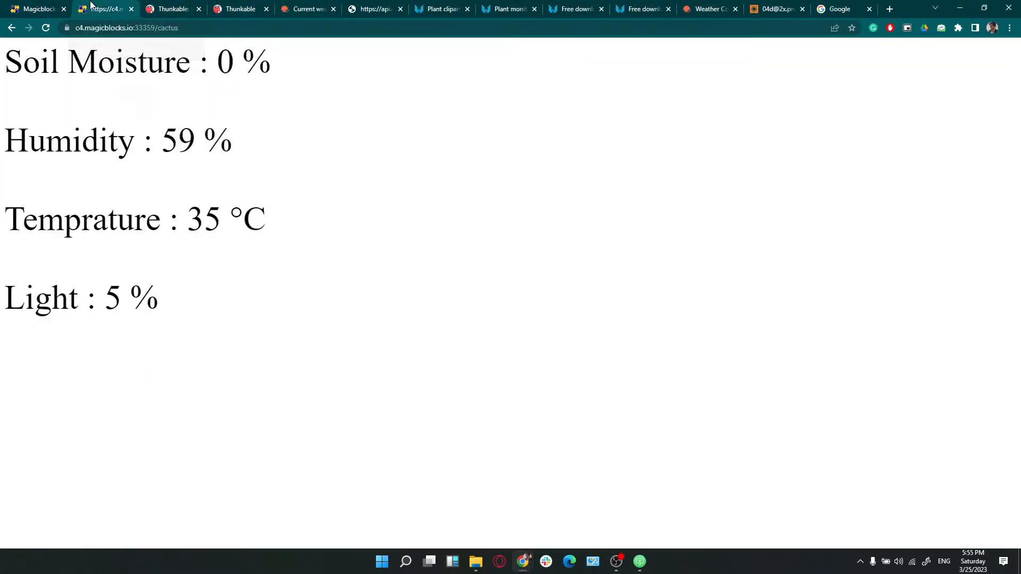
click(40, 8)
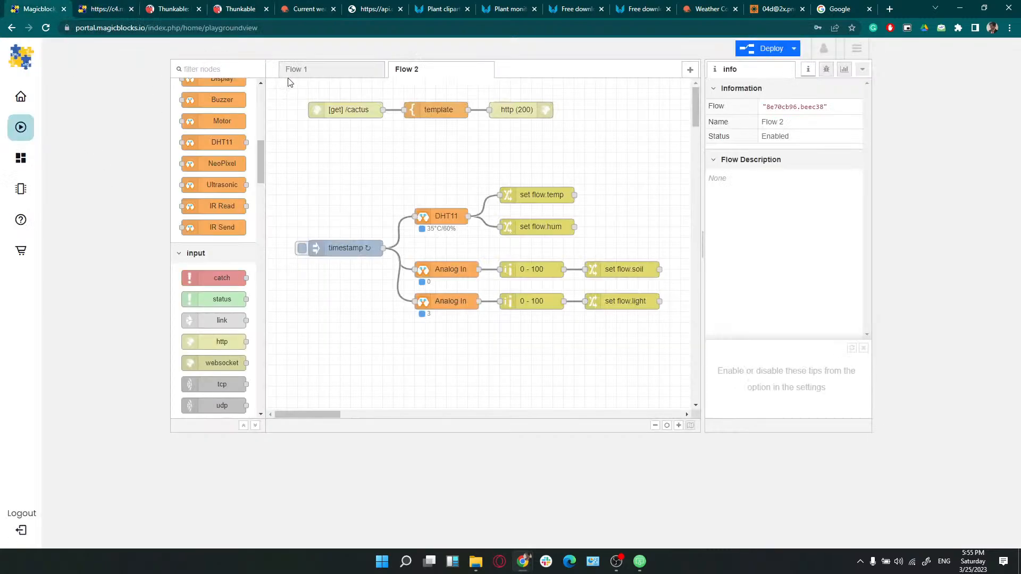
click(301, 71)
scroll(221, 203, up, 2)
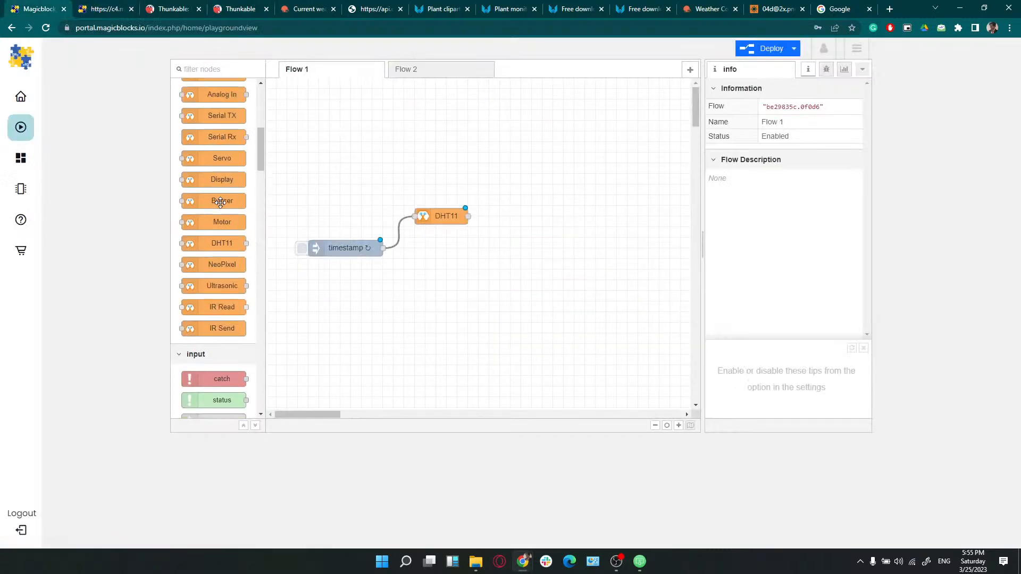
scroll(221, 197, up, 3)
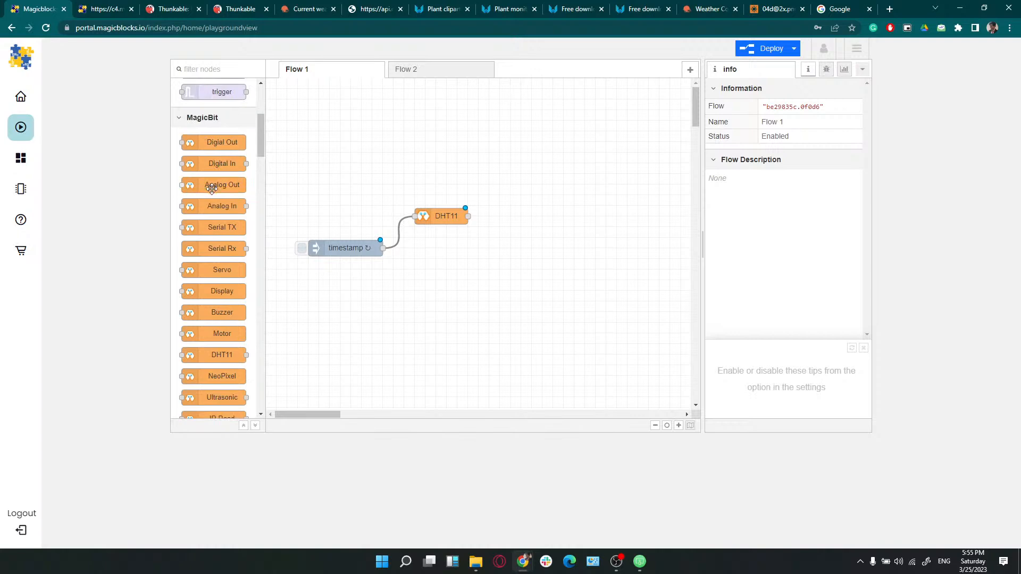
drag(215, 208, 440, 269)
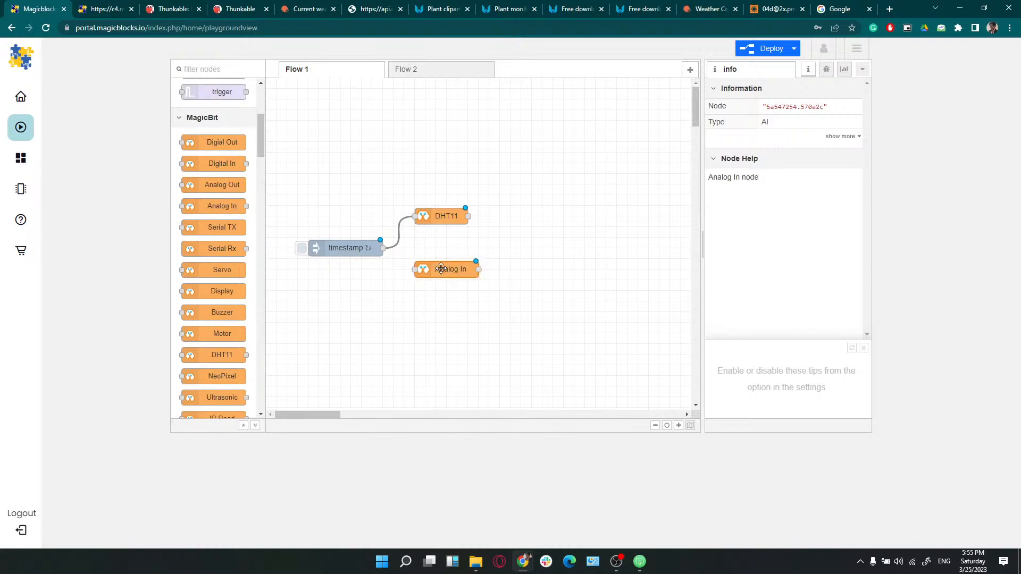
drag(218, 206, 469, 320)
Wire the timestamp to the first Analog In and set it to Poll, pin 36 (Magicbit LDR), MagicbitHome
drag(383, 248, 413, 275)
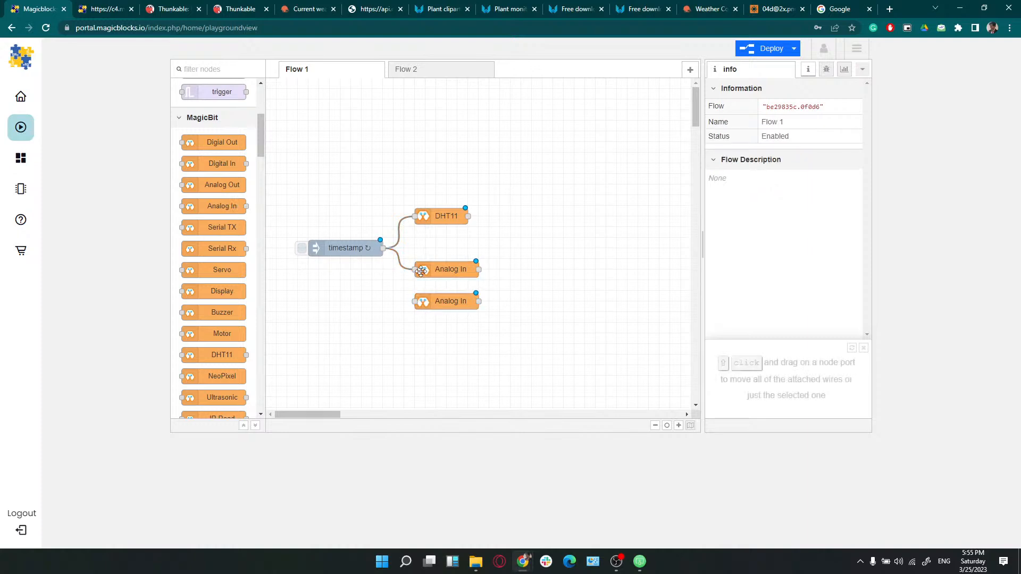
double_click(430, 273)
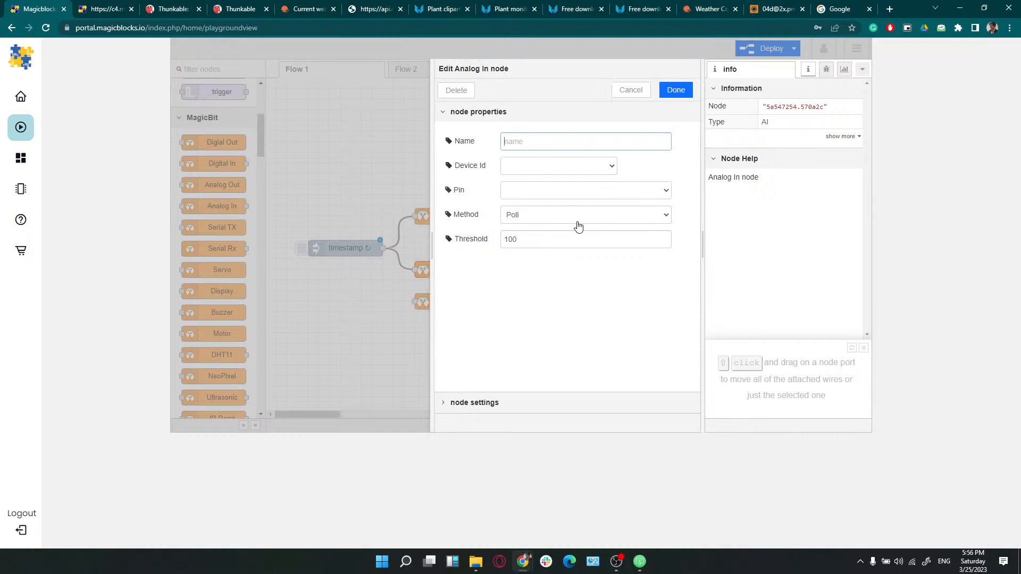
click(584, 221)
click(581, 229)
click(577, 195)
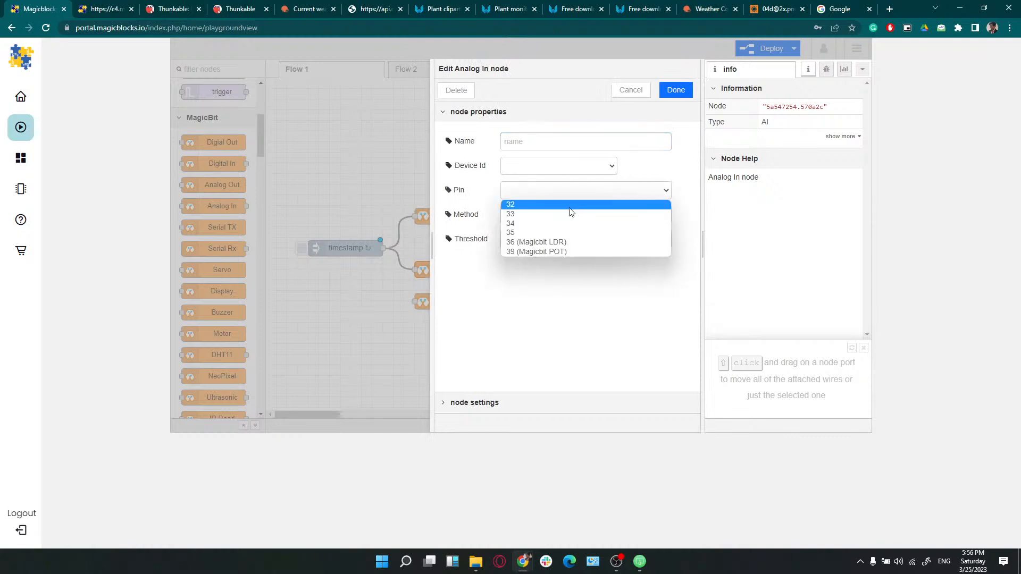
click(557, 242)
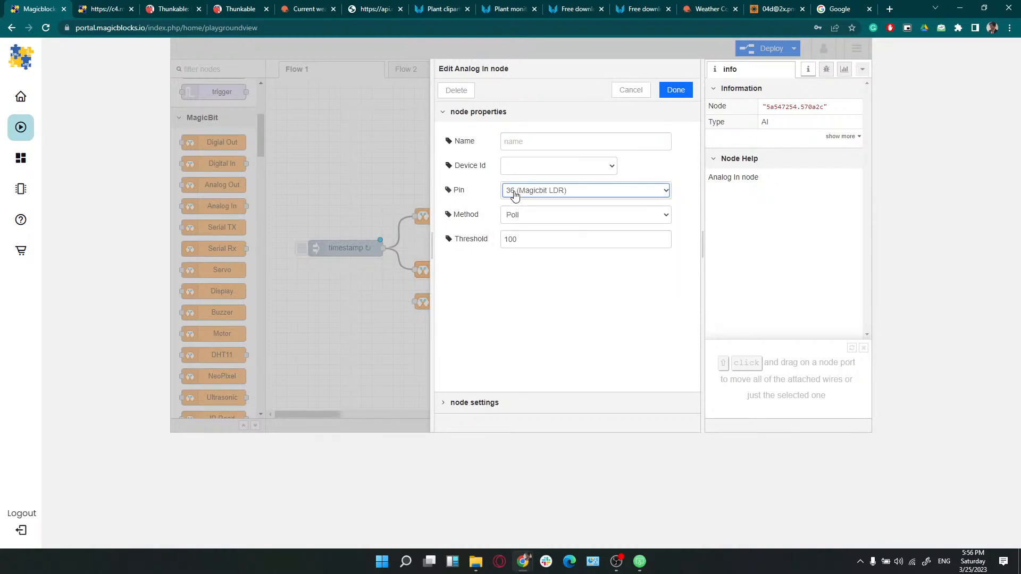
click(584, 196)
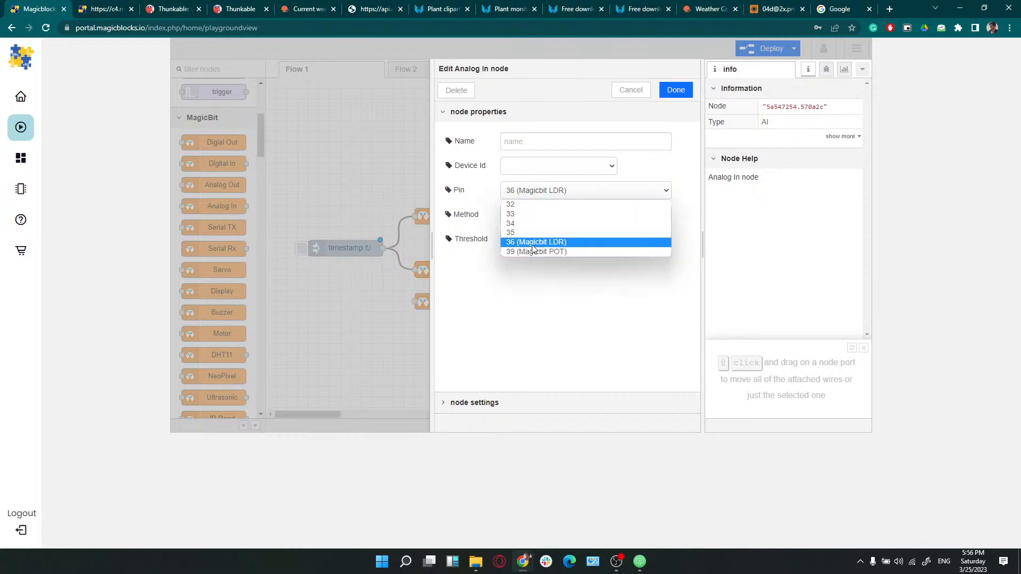
click(570, 275)
click(563, 239)
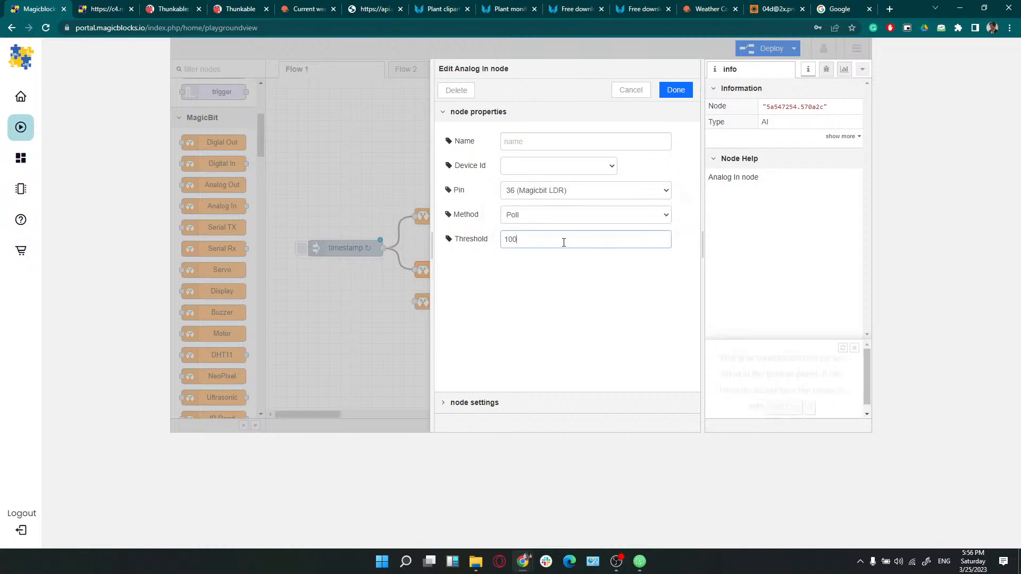
click(584, 270)
click(541, 171)
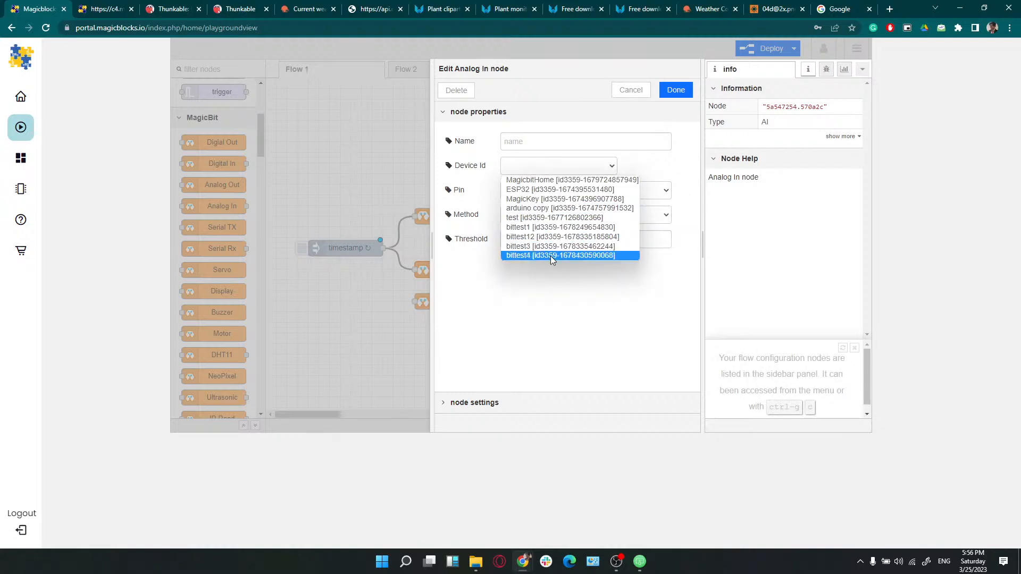
click(561, 180)
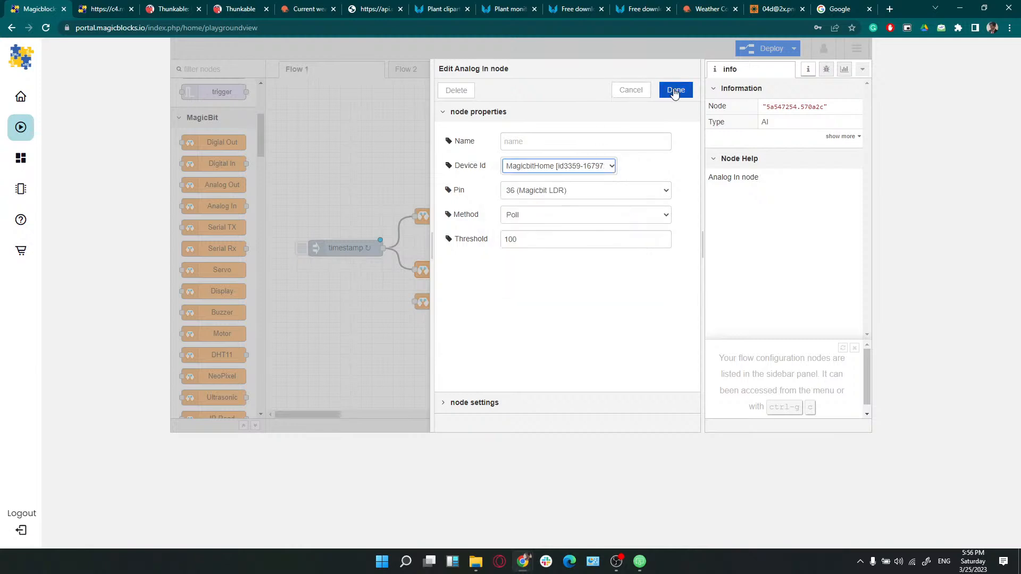
click(674, 91)
Wire the timestamp to the second Analog In and set it to pin 32 on MagicbitHome
drag(383, 248, 418, 299)
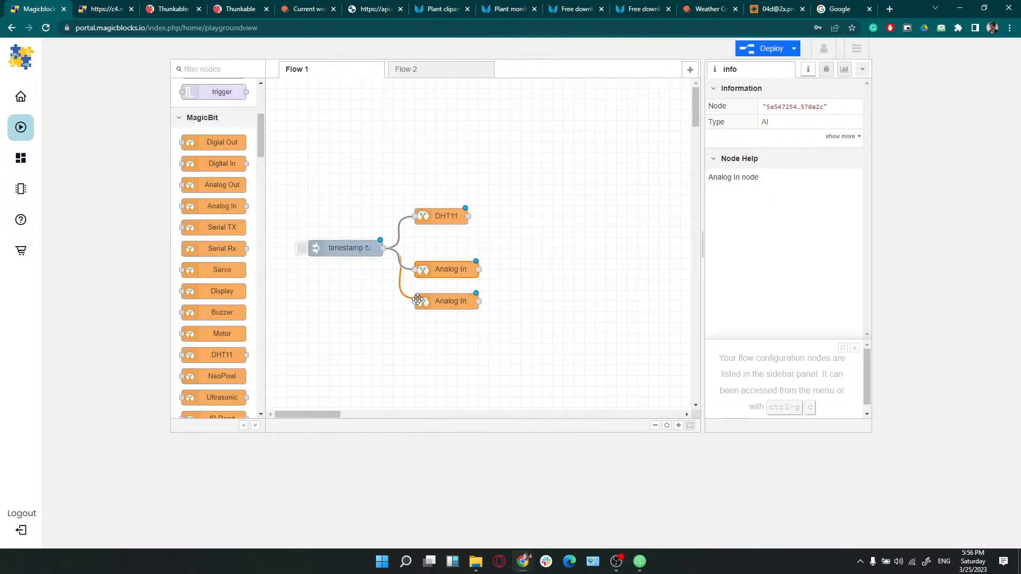
double_click(440, 301)
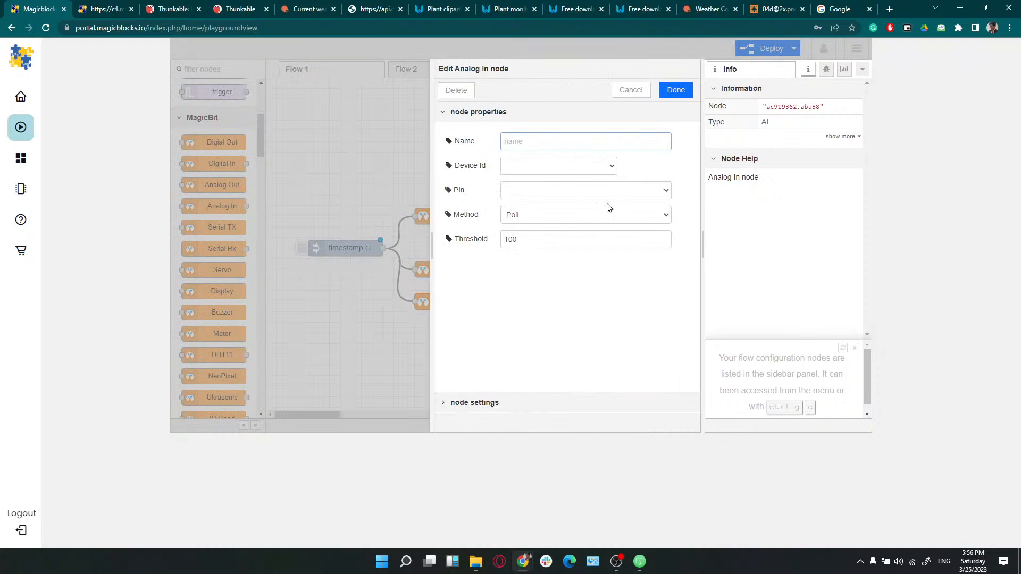
click(586, 191)
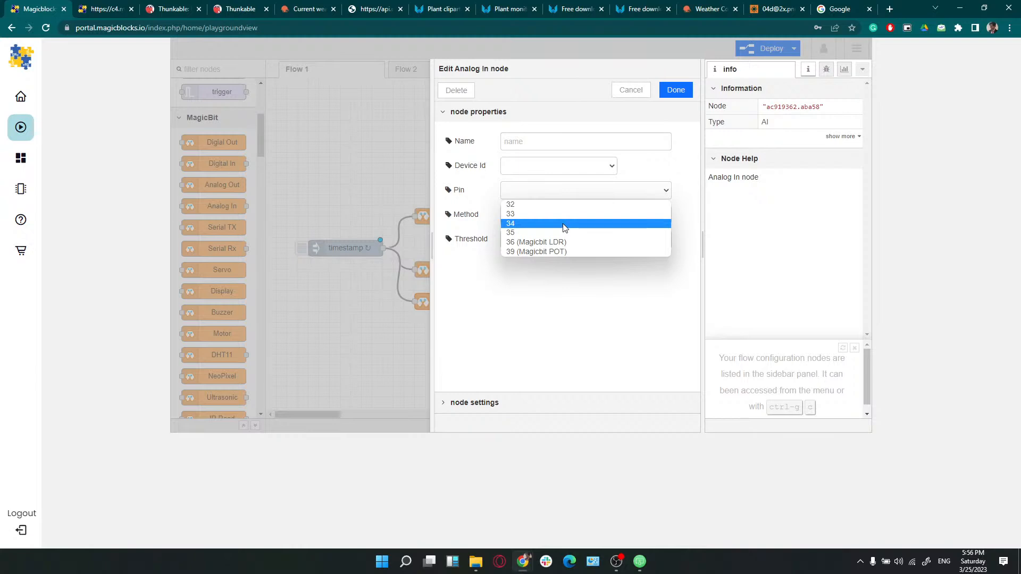
click(551, 205)
click(568, 165)
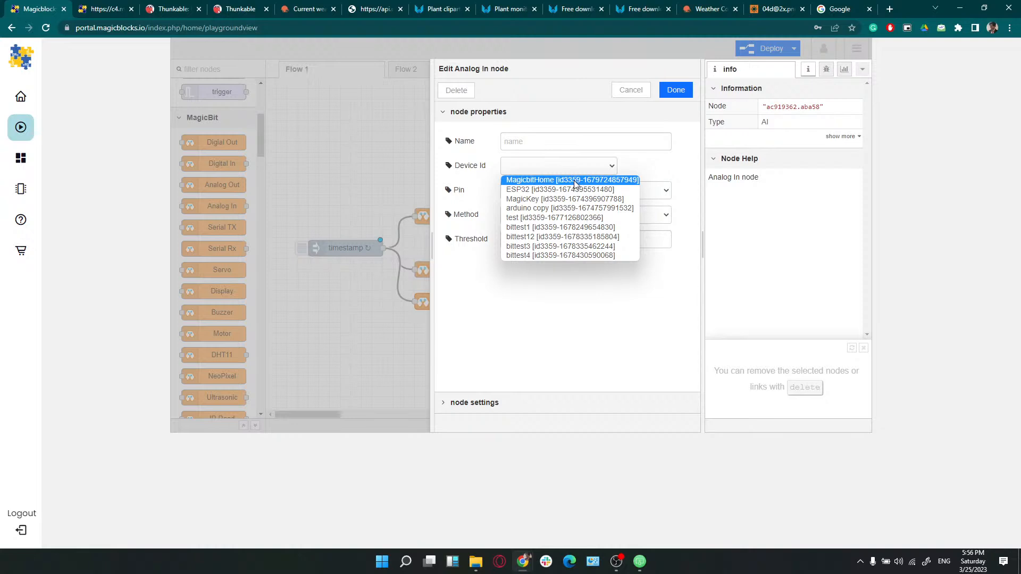
click(574, 181)
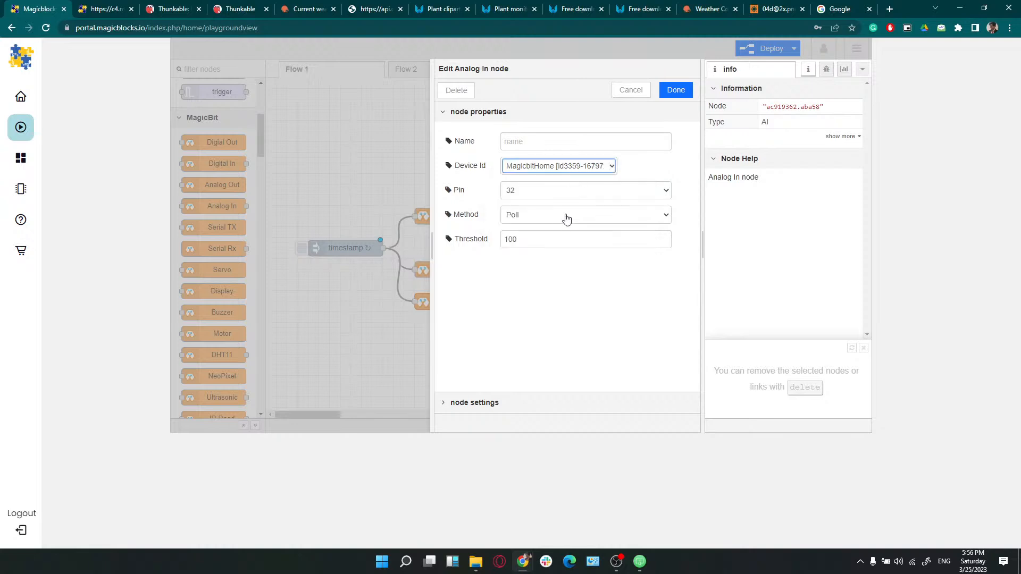
click(673, 94)
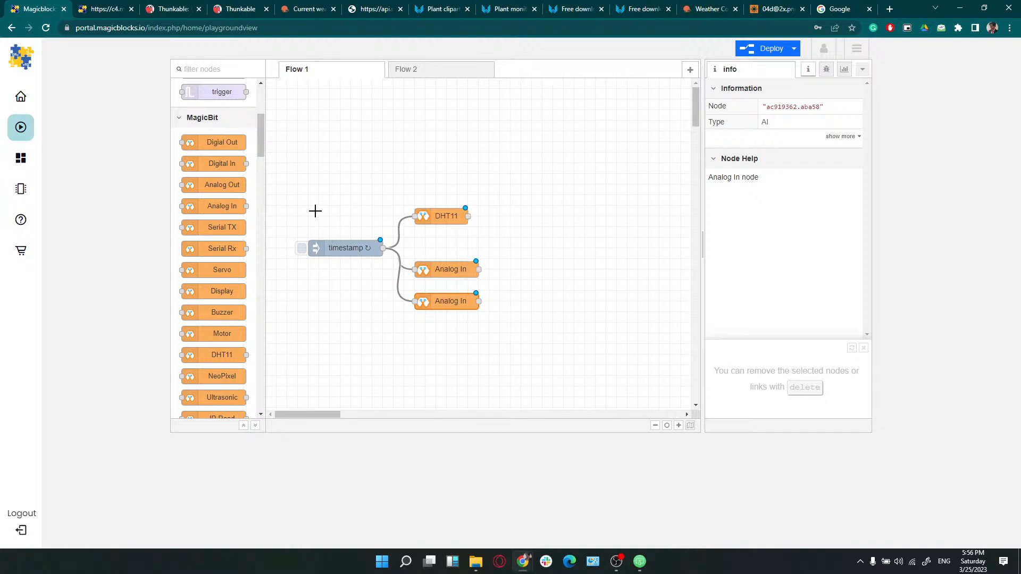
Place a change node to the right of DHT11 and open its settings
scroll(238, 215, up, 4)
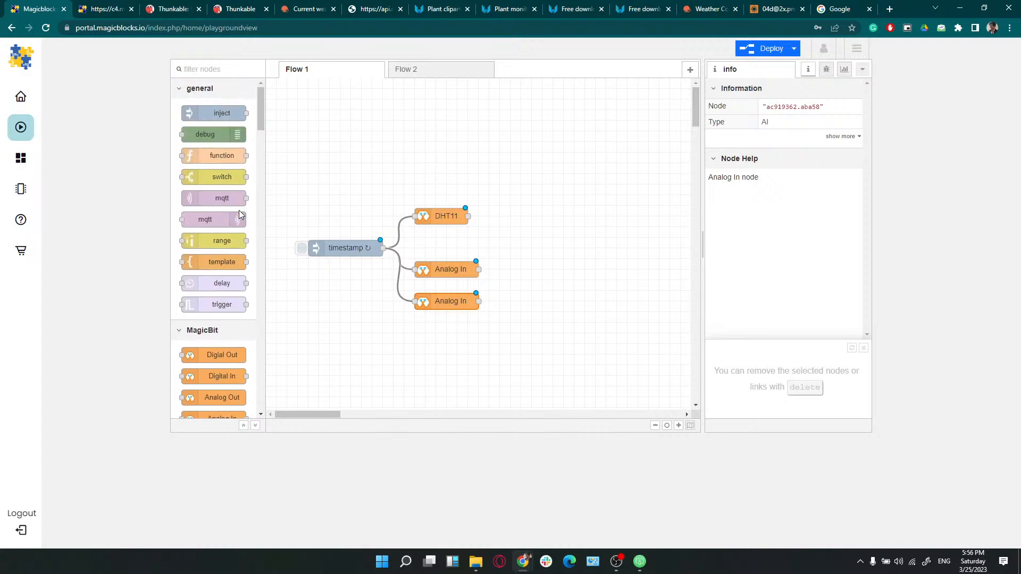
scroll(238, 213, down, 15)
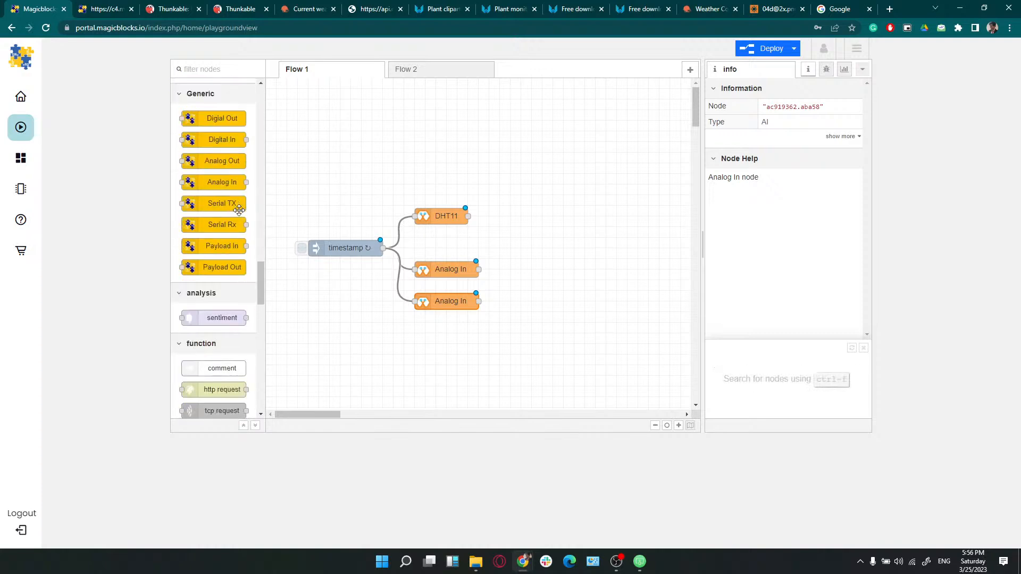
scroll(239, 210, down, 4)
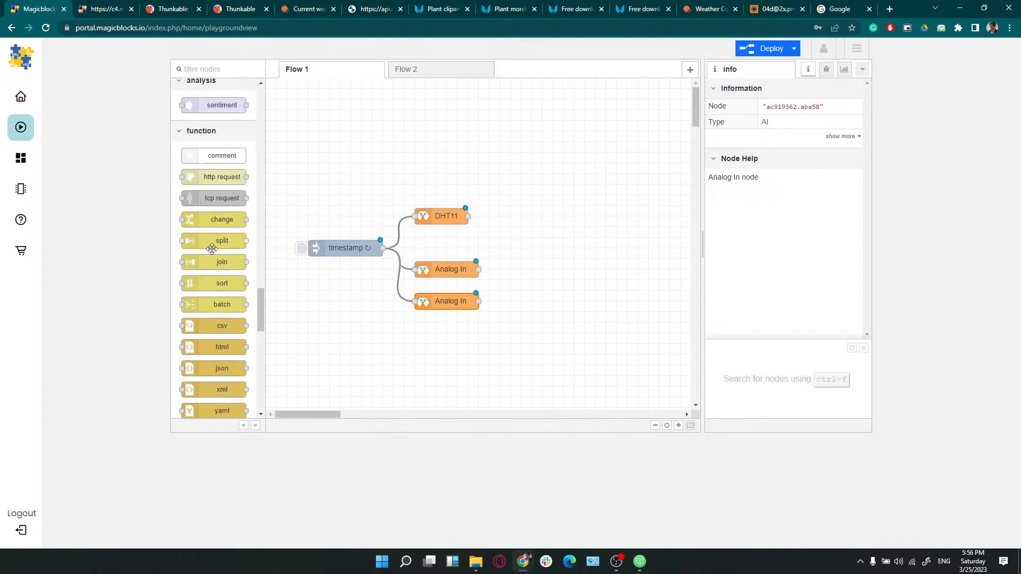
scroll(212, 255, down, 4)
scroll(212, 255, down, 8)
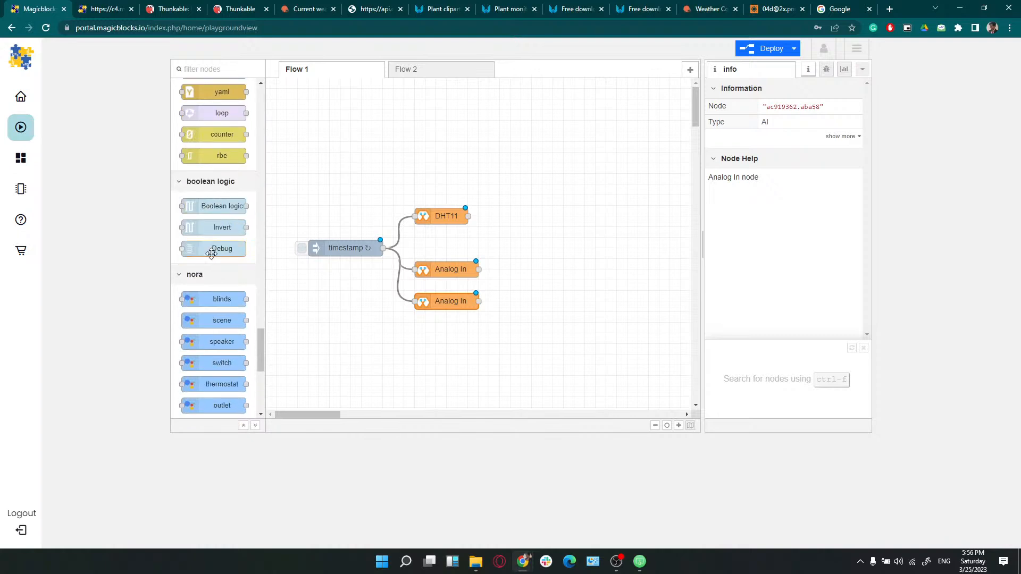
scroll(211, 253, up, 12)
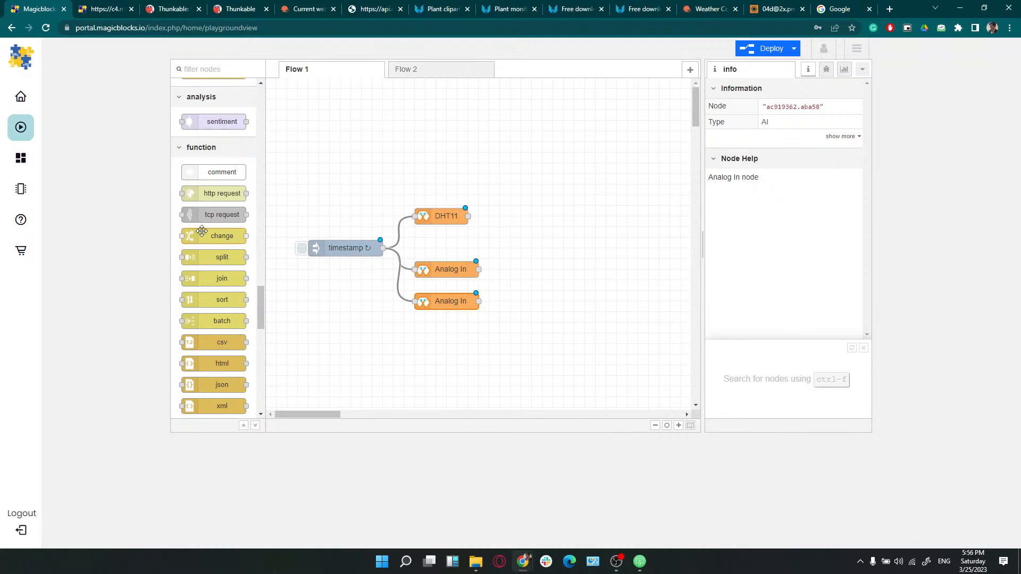
drag(206, 236, 500, 215)
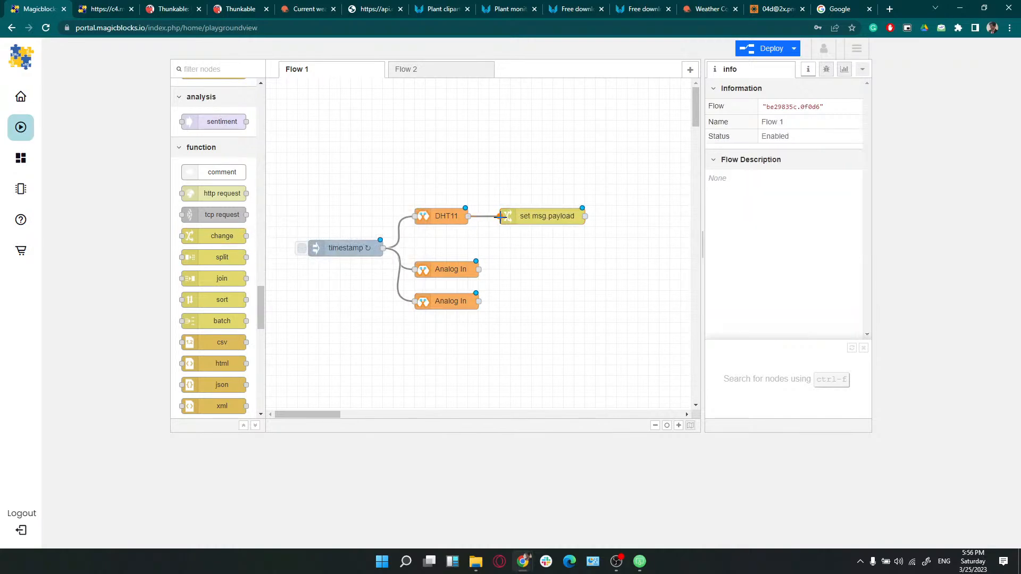
double_click(520, 214)
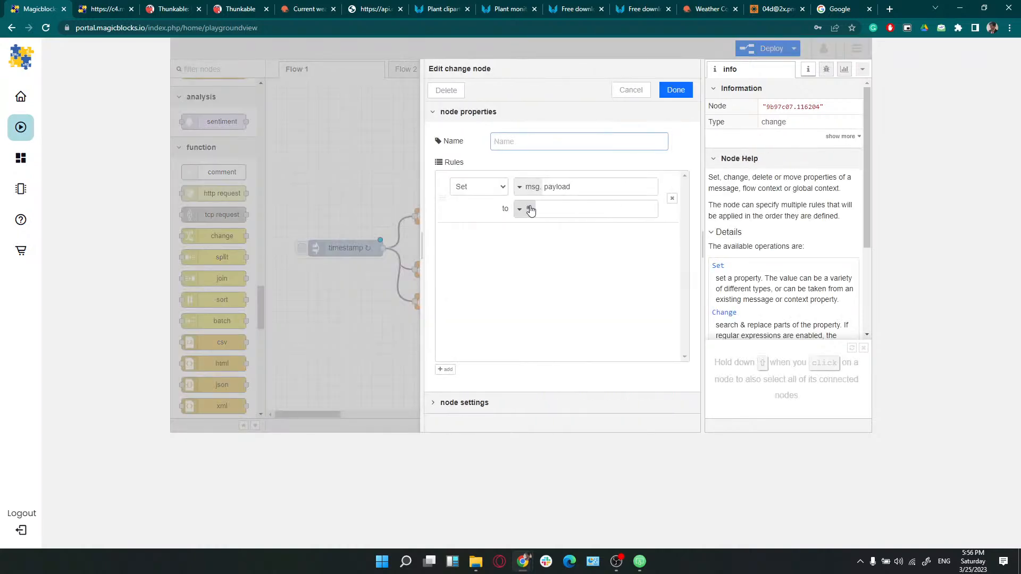
Make the rule set flow.temp to msg.payload.temprature and save the node
click(561, 192)
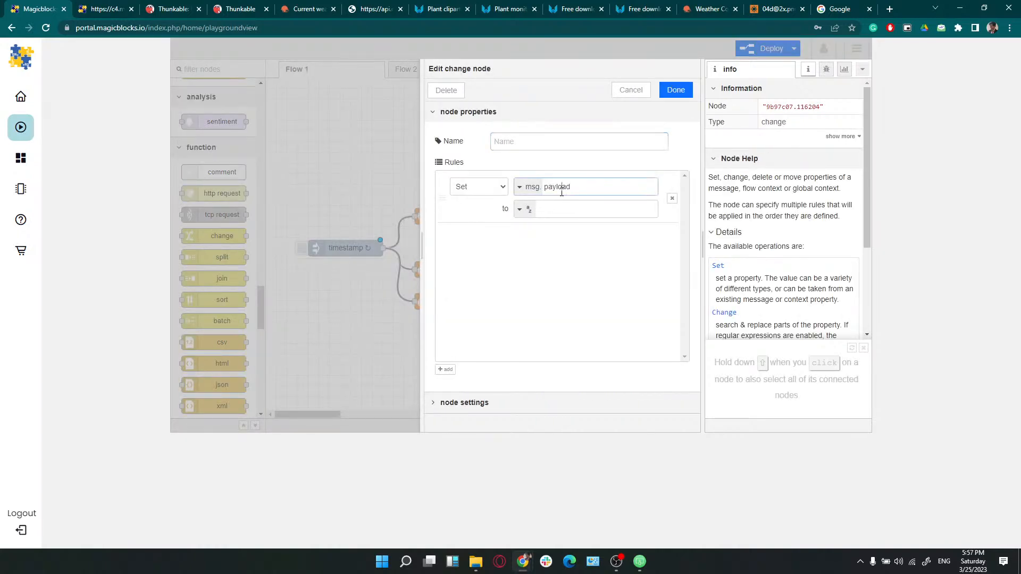
click(521, 187)
click(536, 227)
double_click(553, 188)
text(temp)
click(529, 210)
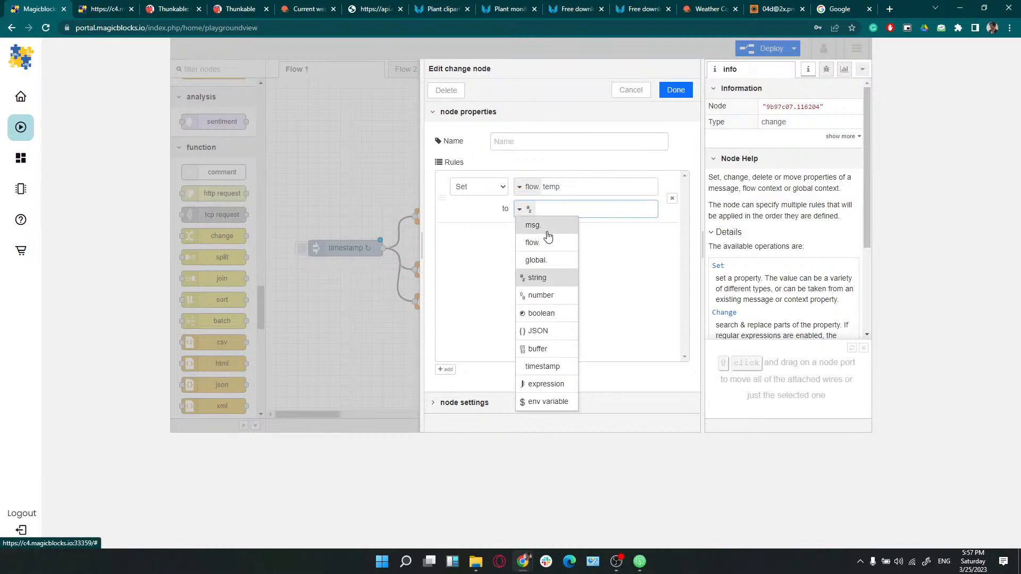
click(548, 236)
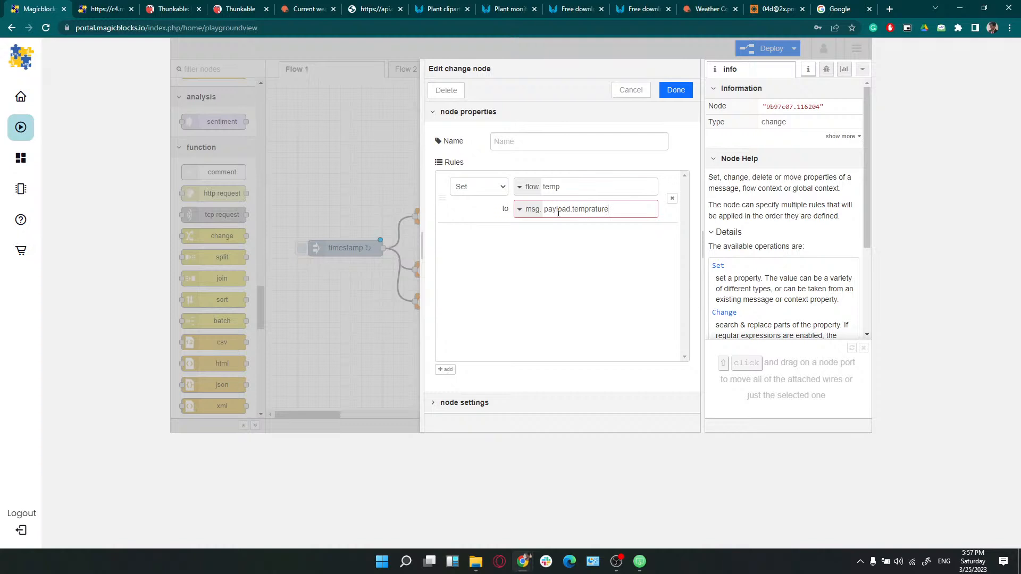
click(586, 230)
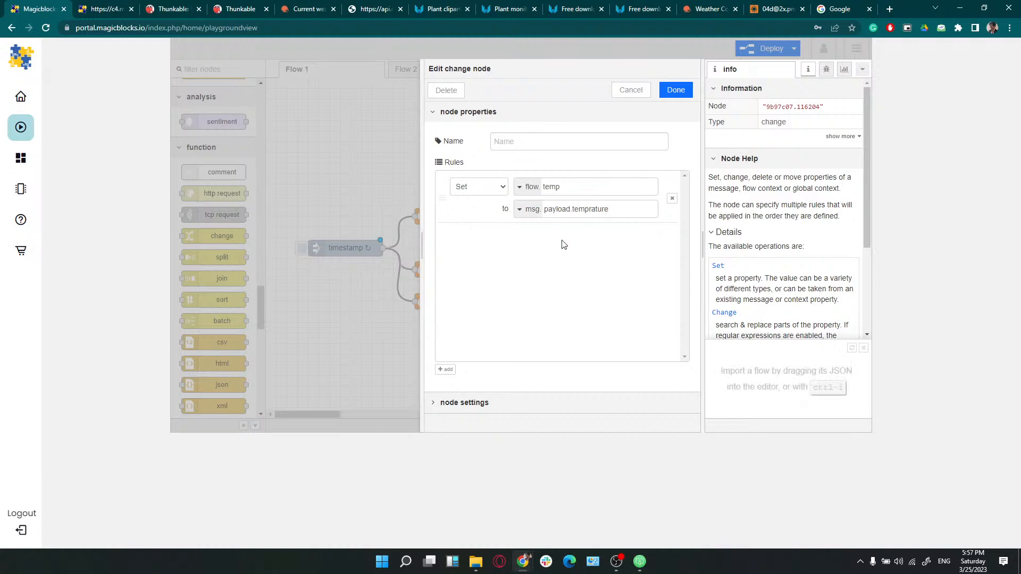
click(676, 90)
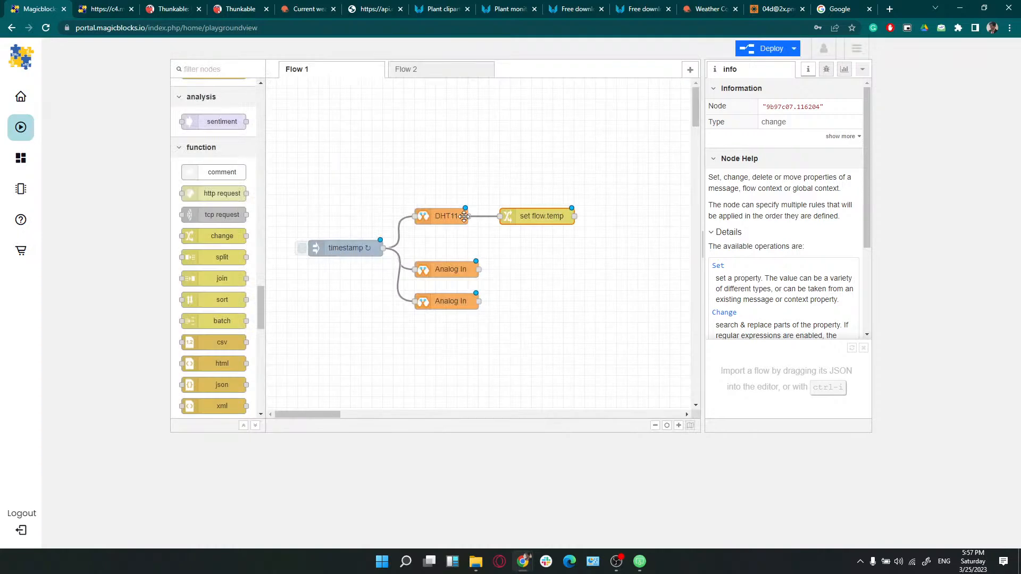
Recheck the set flow.temp node's msg.payload.temprature value path and save it
double_click(547, 216)
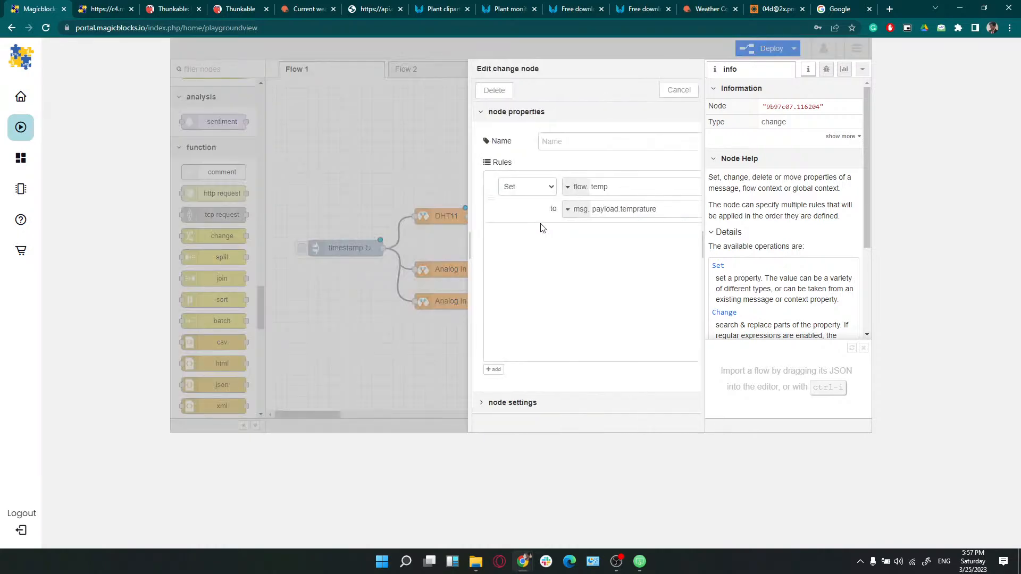
drag(563, 209, 552, 209)
click(581, 212)
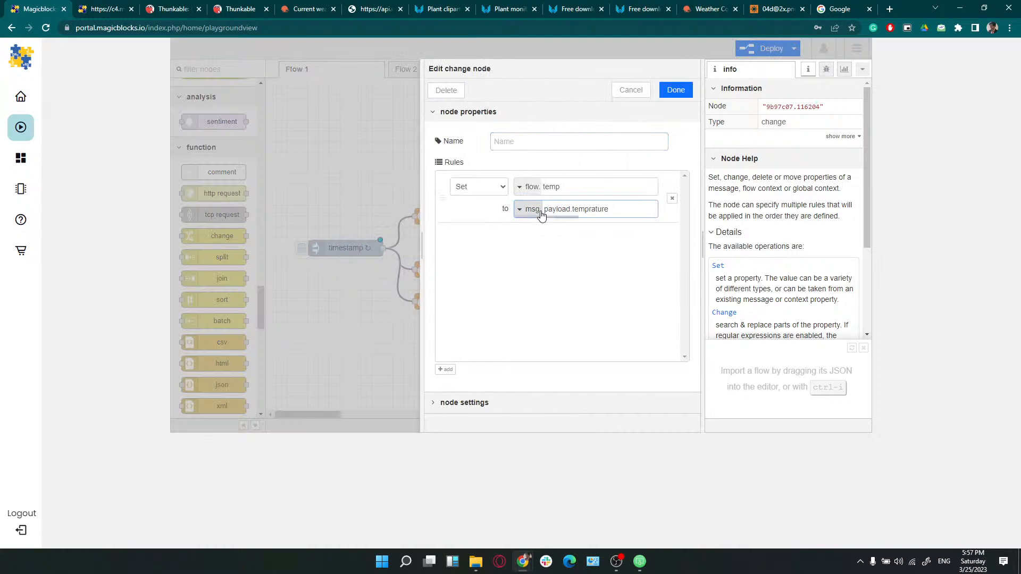
click(539, 214)
click(595, 210)
drag(606, 212, 576, 213)
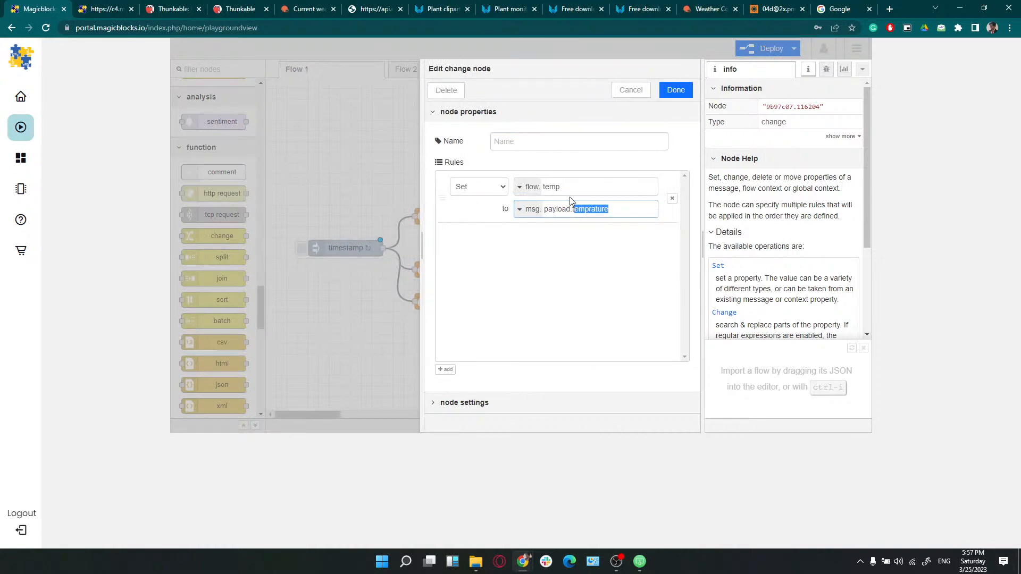
click(538, 188)
click(675, 91)
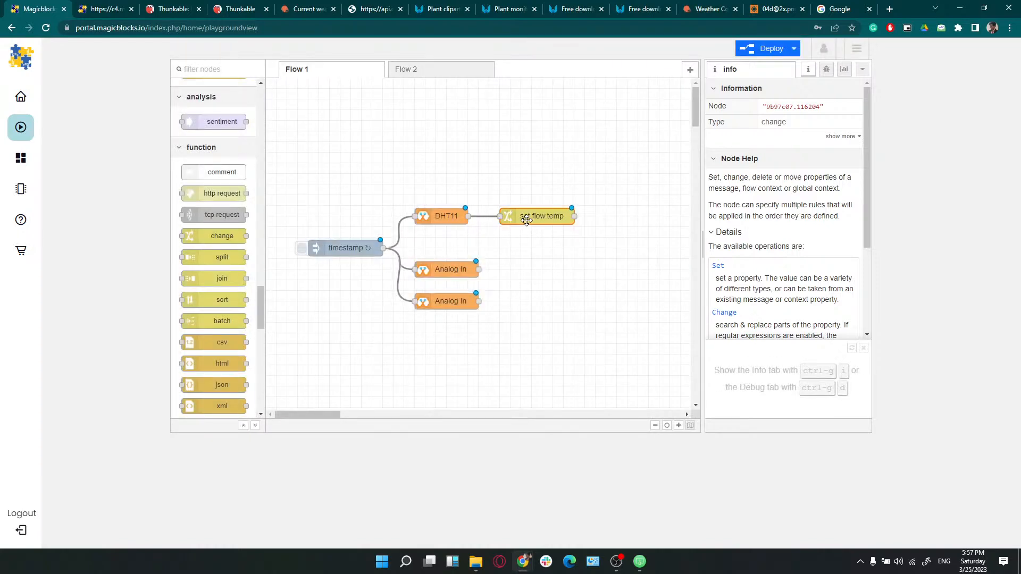
Duplicate the set flow.temp node below the original and wire DHT11 into the copy
key(ctrl+c)
key(ctrl+v)
click(533, 221)
click(538, 241)
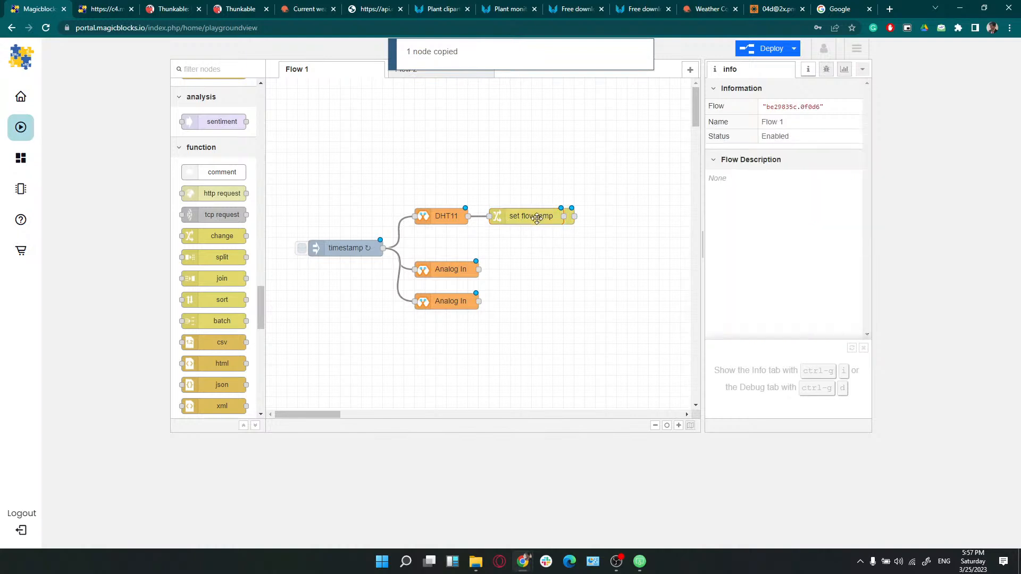
drag(537, 218, 547, 239)
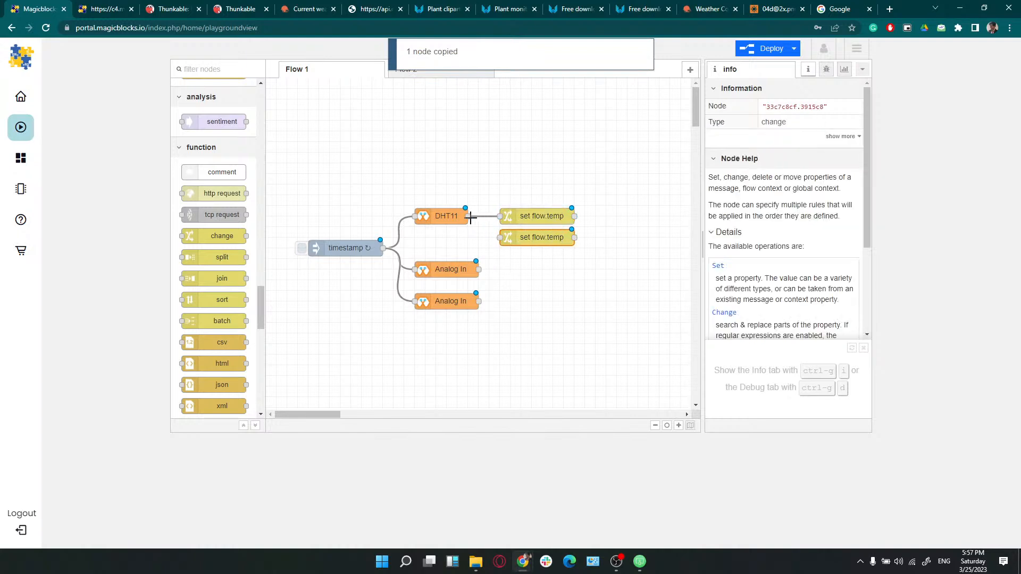
drag(471, 218, 501, 238)
Change the copy's value from msg.payload.temprature to the humidity field (hu)
double_click(532, 241)
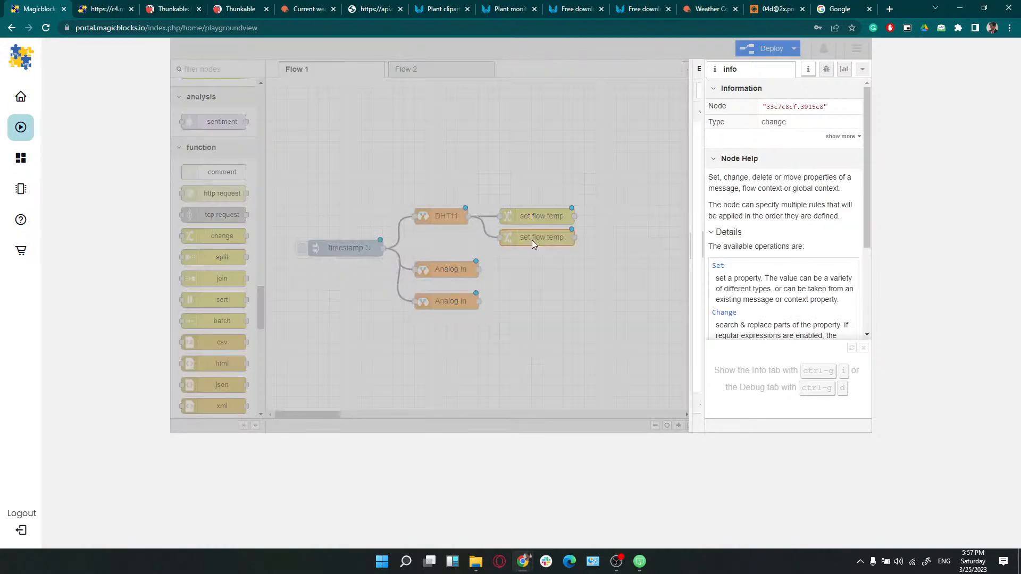
click(573, 211)
double_click(588, 209)
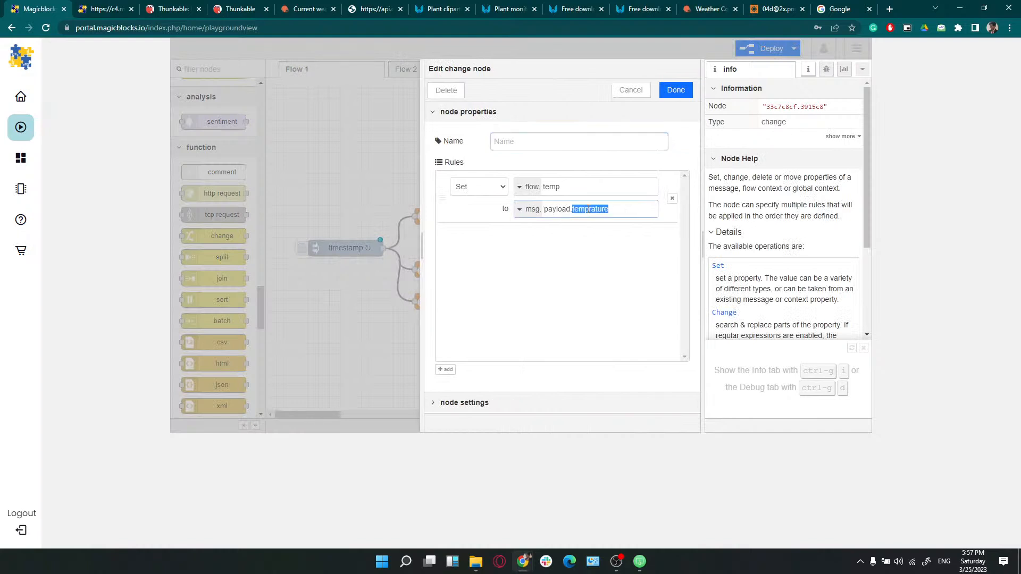
text(humidity)
click(676, 91)
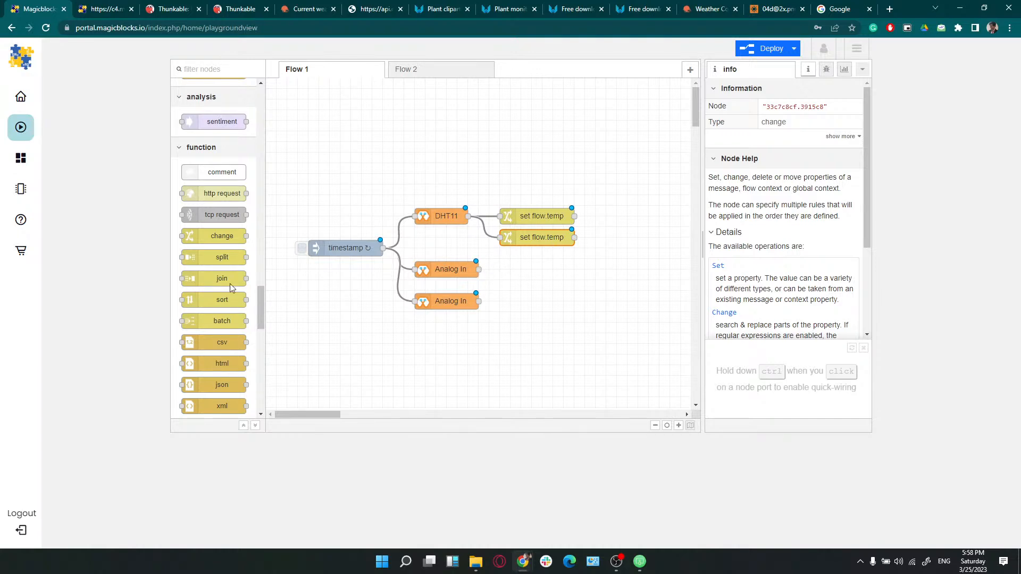
Name the lower Analog In node 'LDR in'
scroll(218, 267, up, 14)
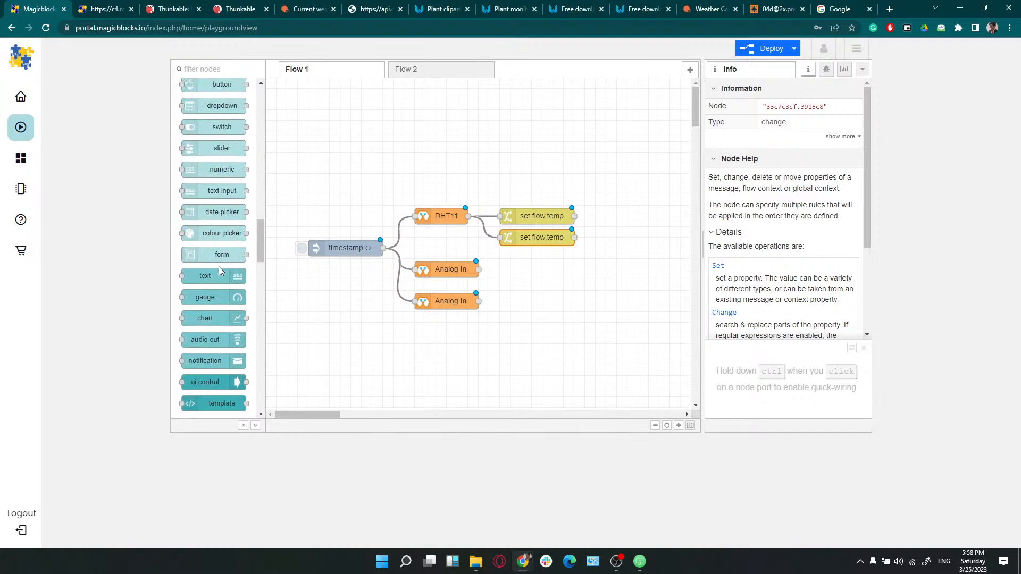
scroll(219, 266, up, 4)
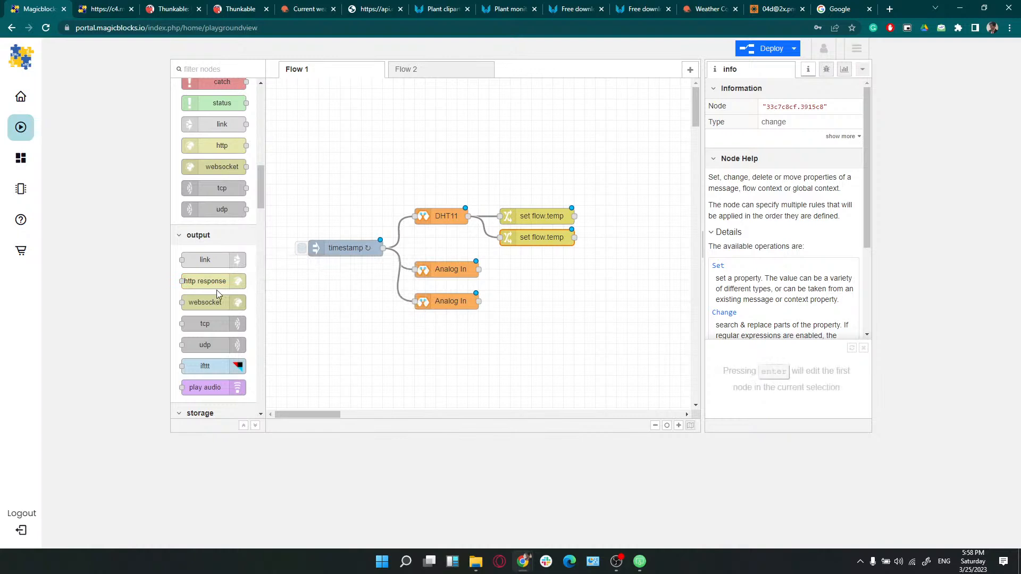
scroll(216, 289, up, 4)
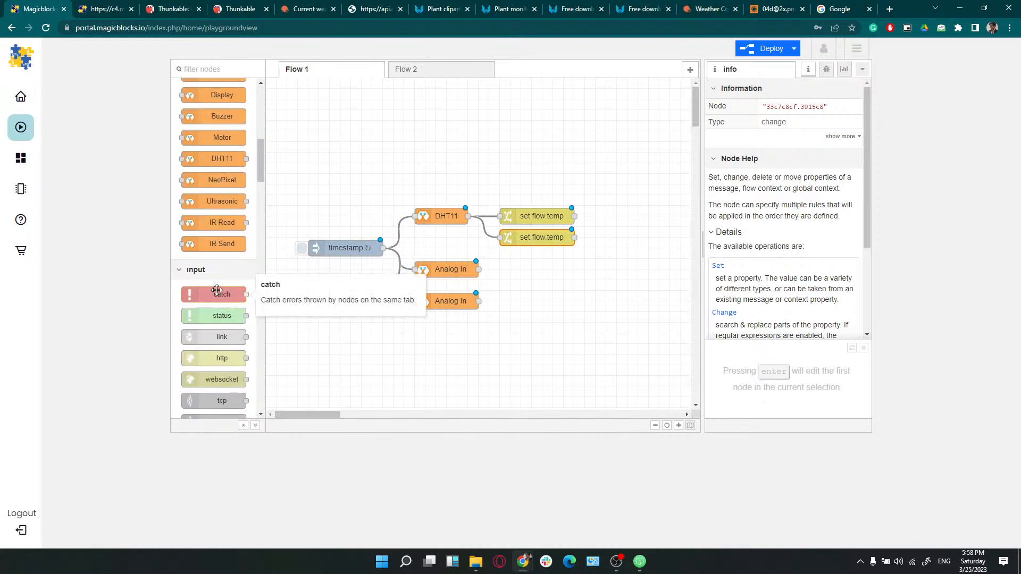
scroll(217, 290, up, 2)
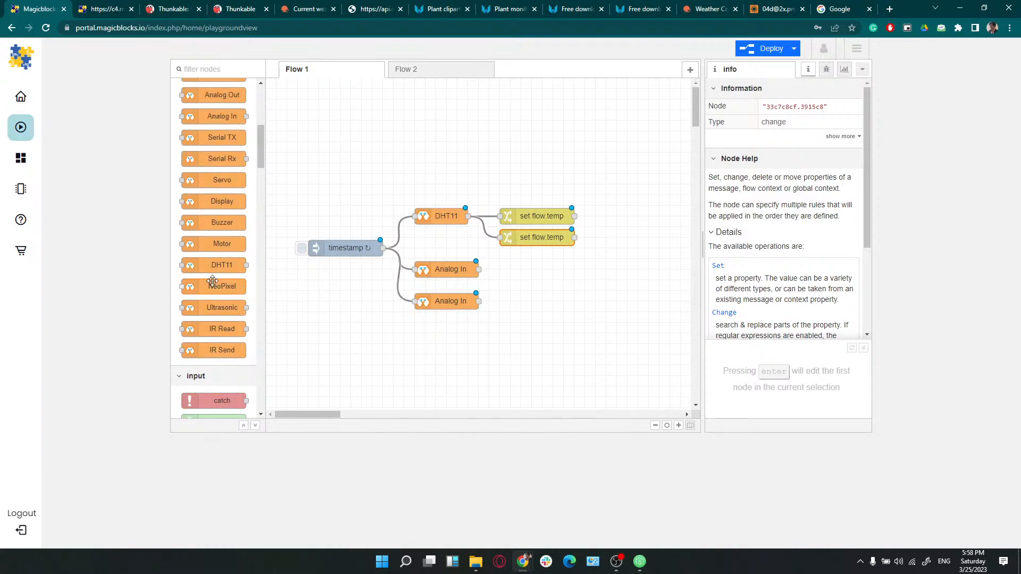
scroll(212, 281, up, 4)
double_click(462, 270)
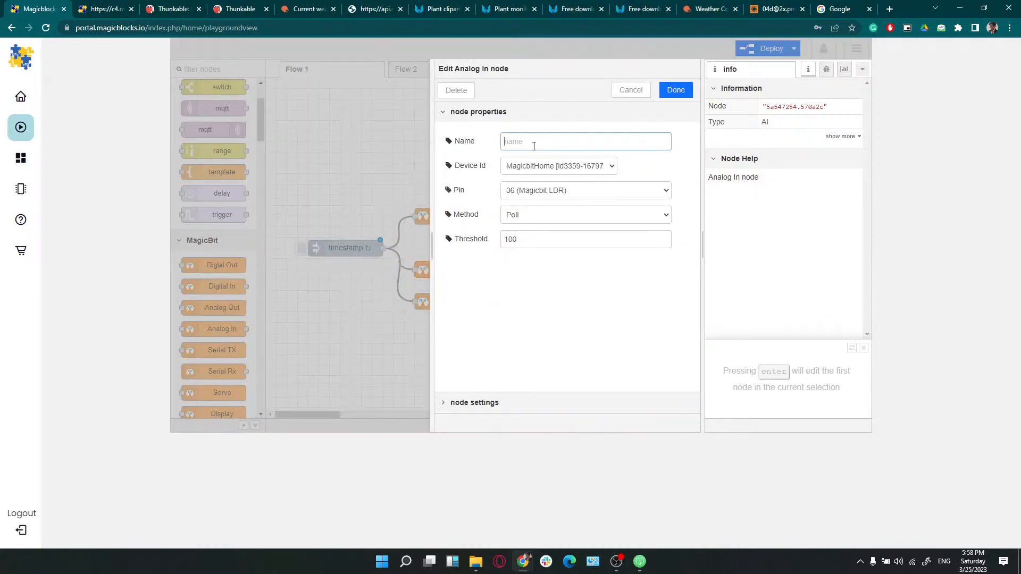
text(LDR in)
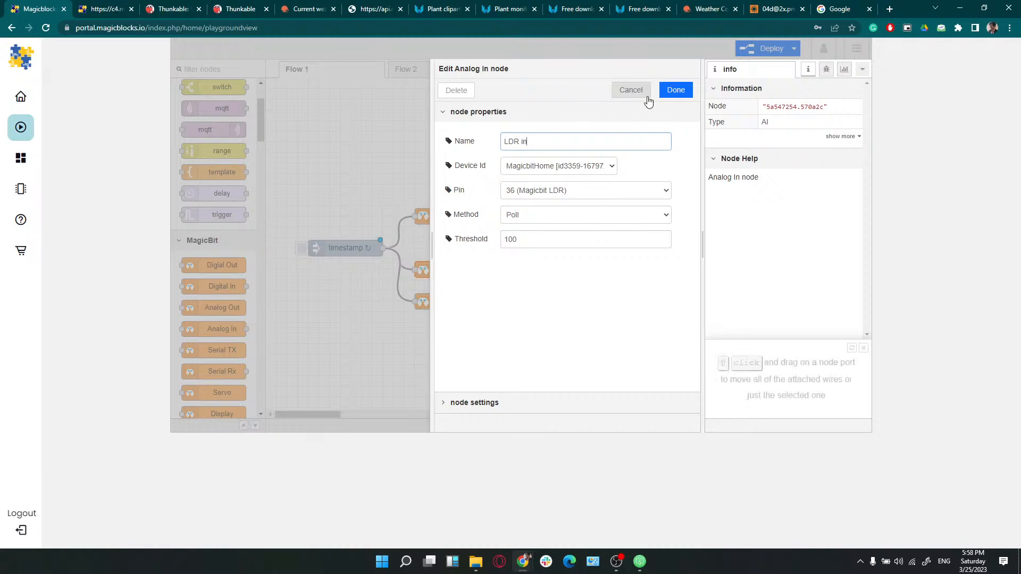
click(671, 92)
Name the pin 32 Analog In node 'Soil in'
click(450, 305)
double_click(449, 305)
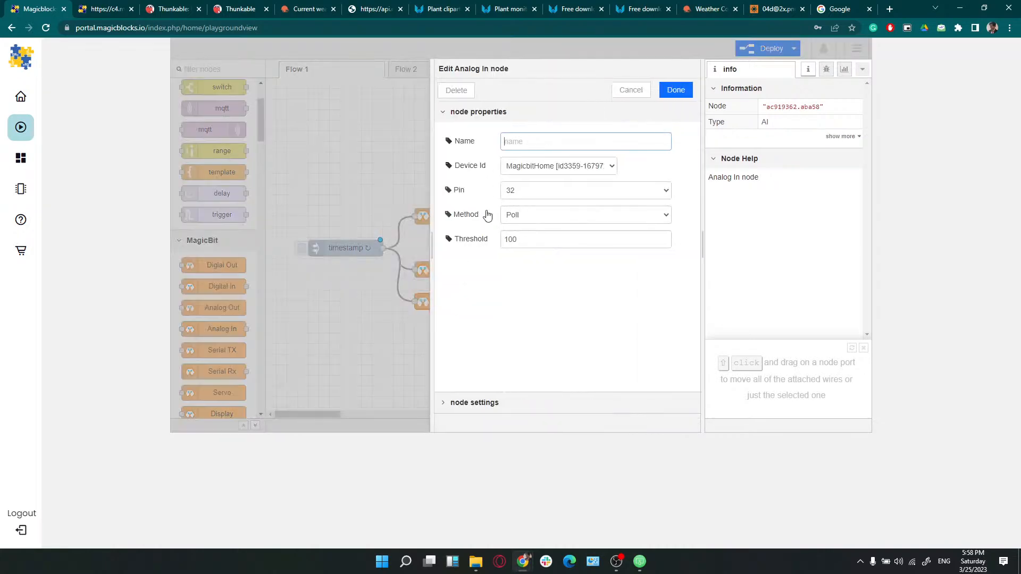
text(Soil in)
click(674, 92)
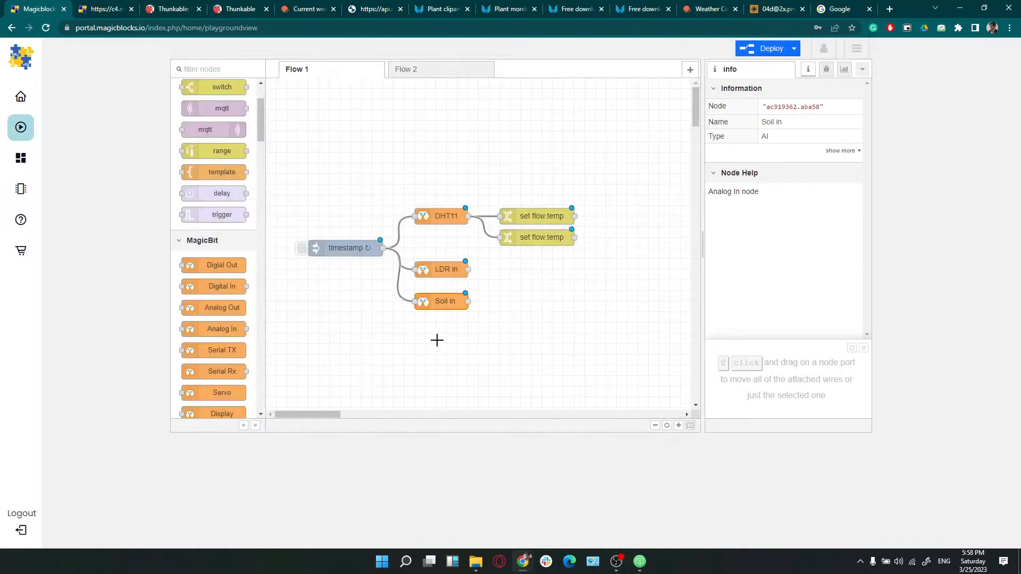
scroll(226, 258, up, 3)
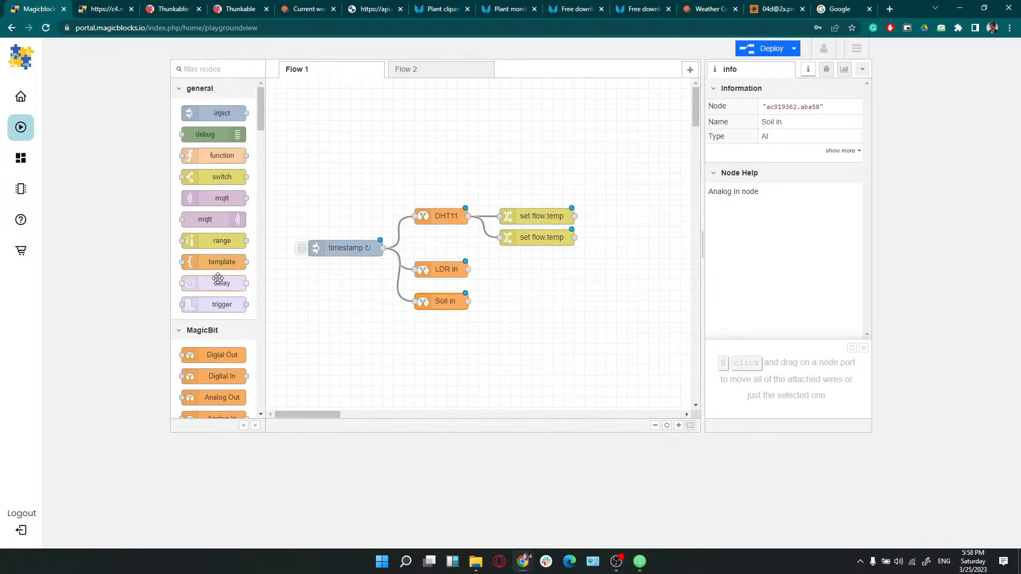
Add a range node that maps input 0–4095 to result 0–100
drag(212, 240, 521, 269)
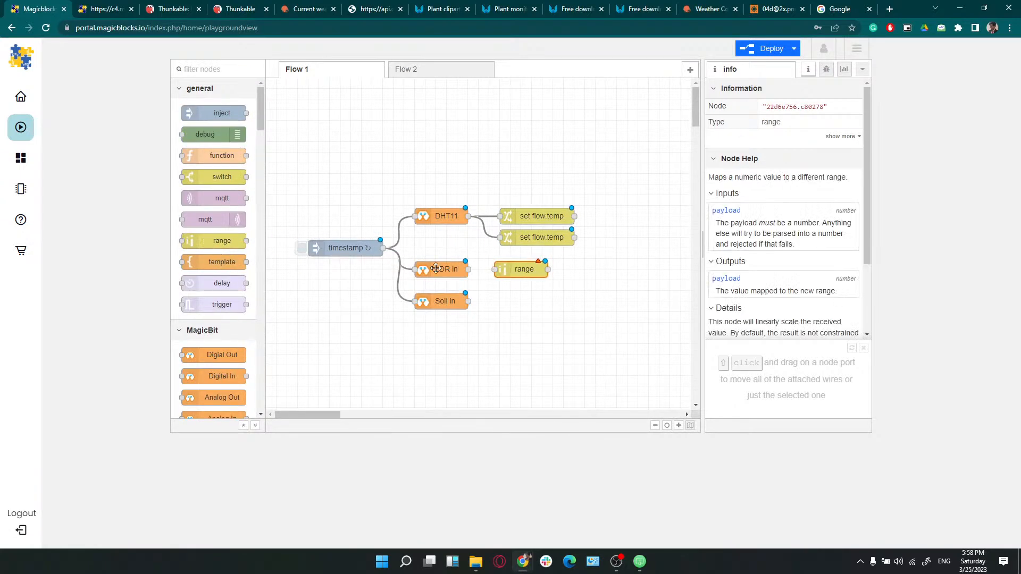
double_click(522, 269)
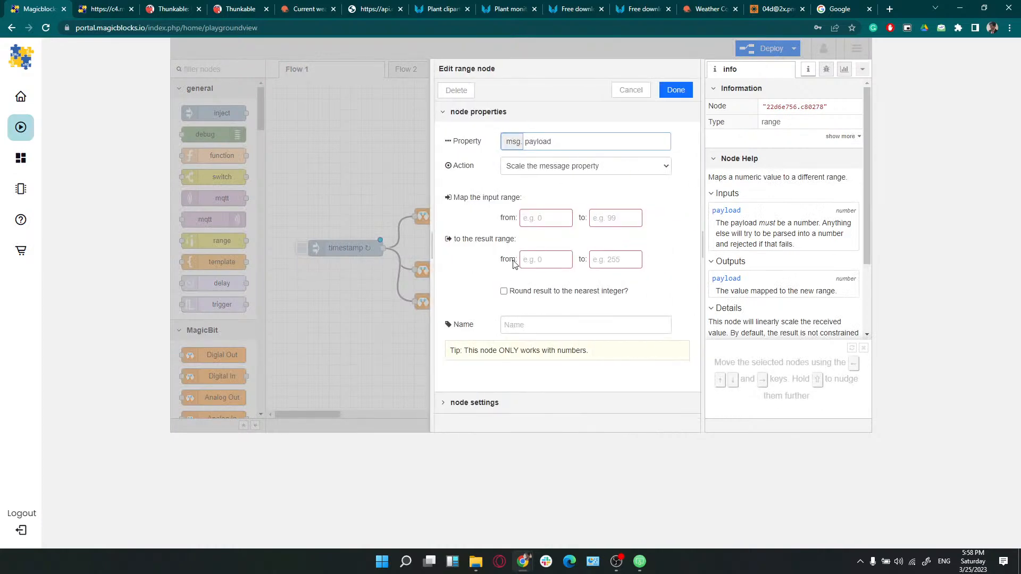
click(536, 218)
triple_click(456, 197)
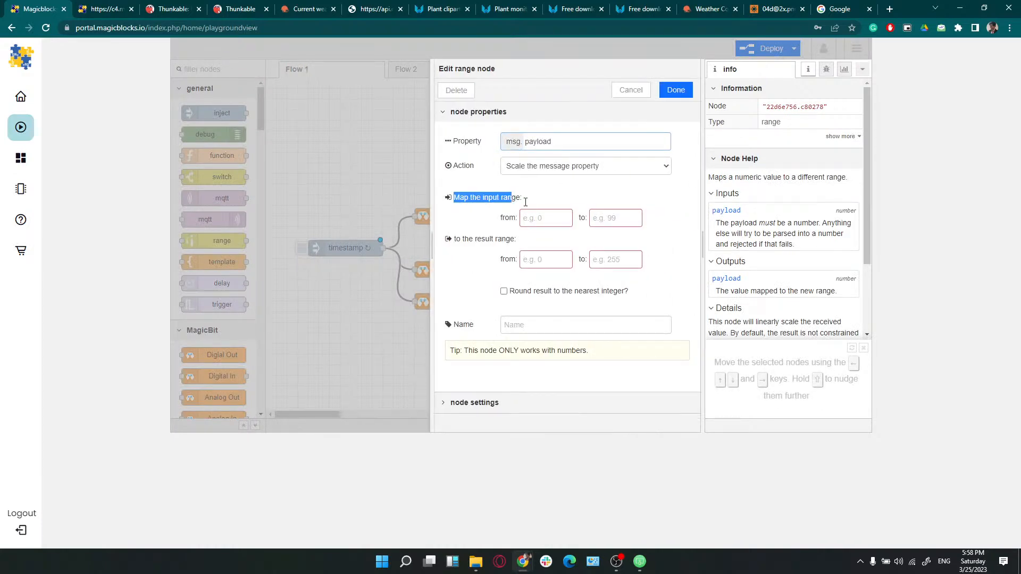
click(538, 214)
text(0)
click(616, 220)
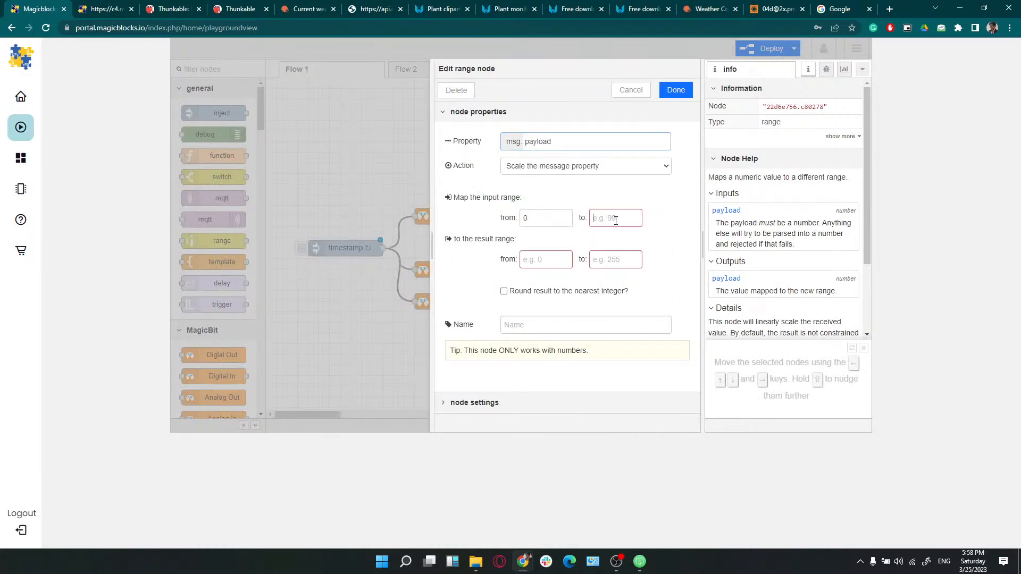
text(4095)
click(553, 266)
click(603, 260)
text(100)
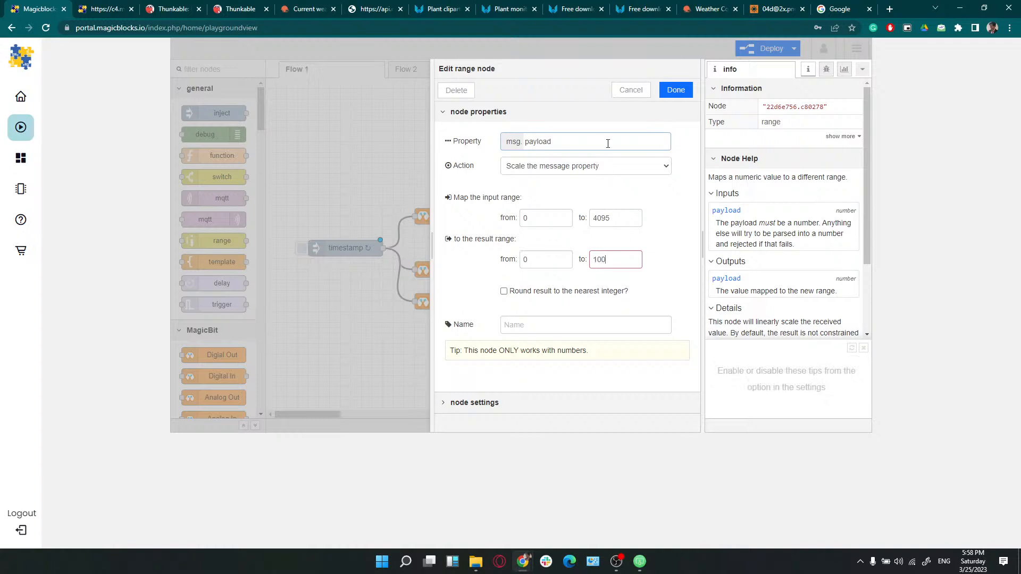
click(678, 91)
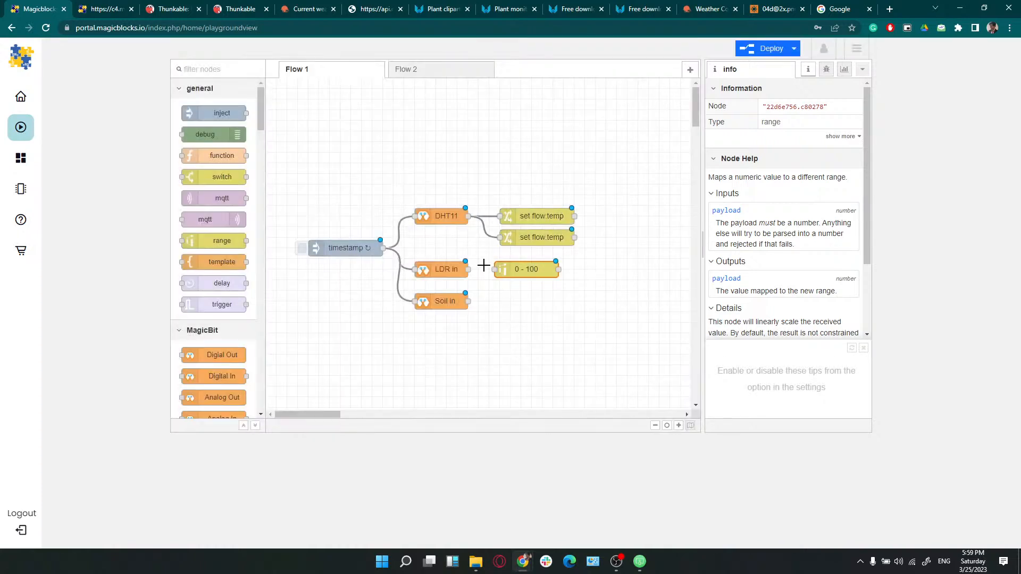
Wire LDR in to the range node, then duplicate it and wire Soil in to the copy
drag(471, 269, 495, 268)
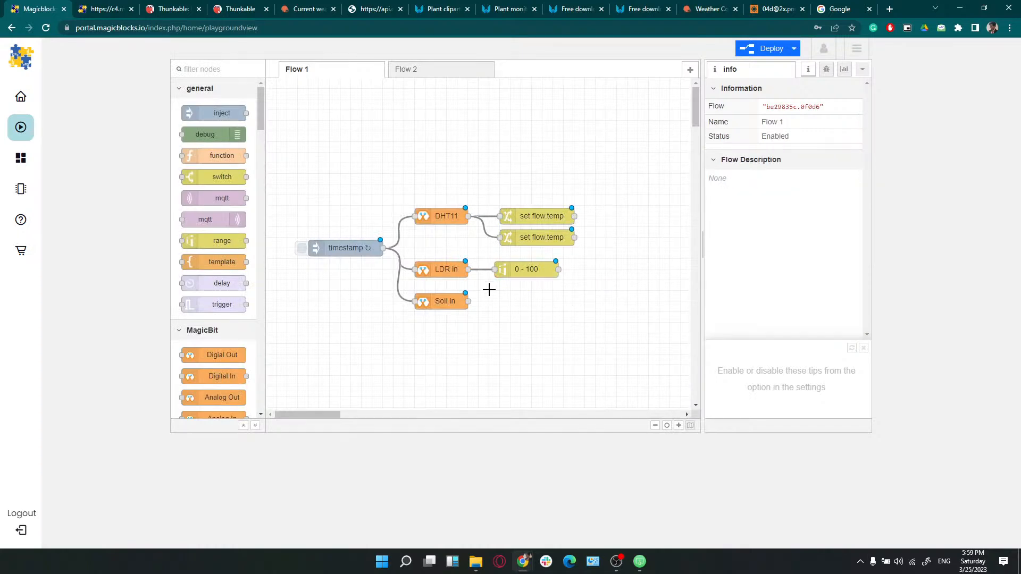
click(524, 271)
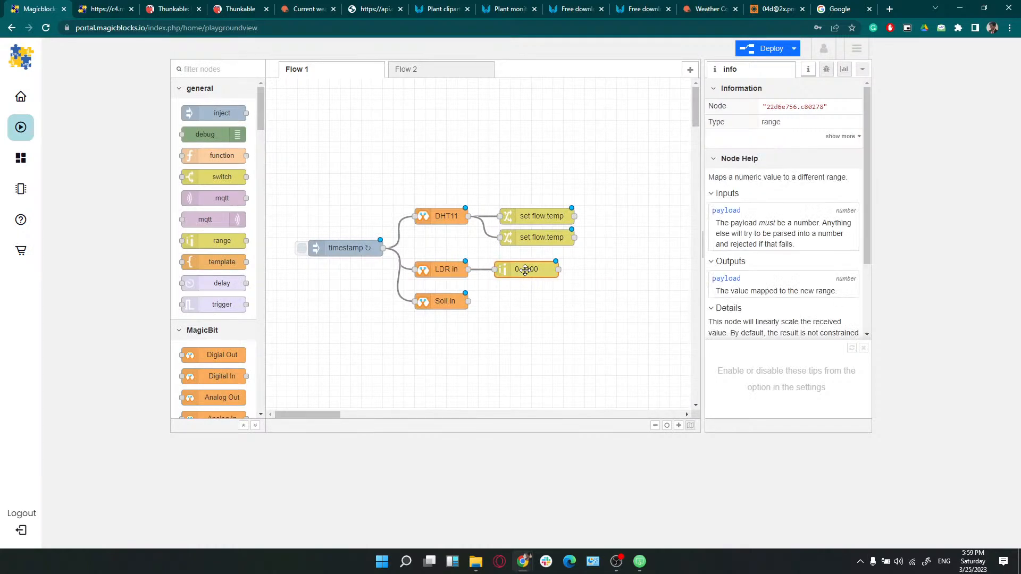
key(ctrl+c)
key(ctrl+v)
drag(524, 272, 541, 306)
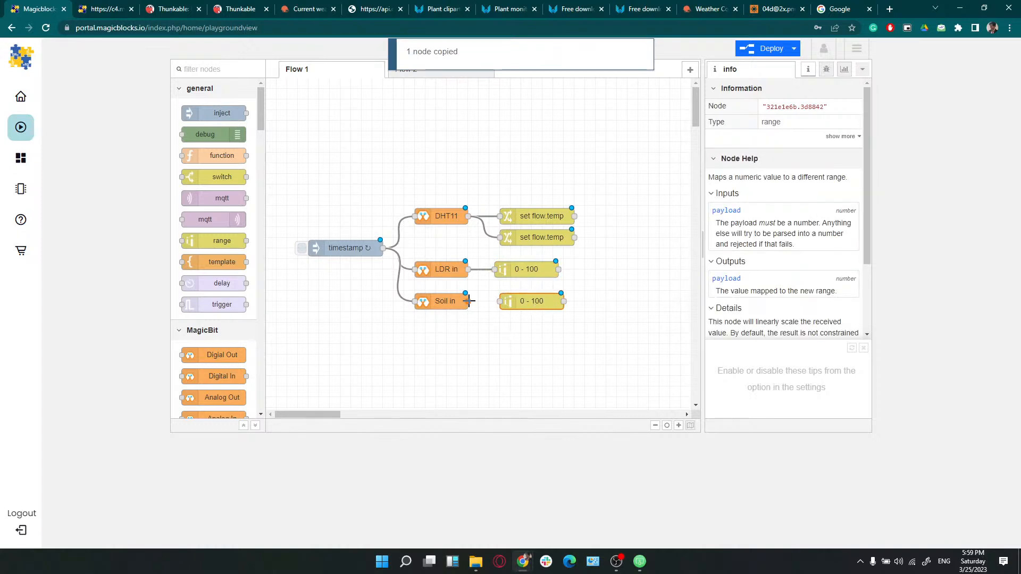
drag(469, 302, 516, 279)
click(516, 304)
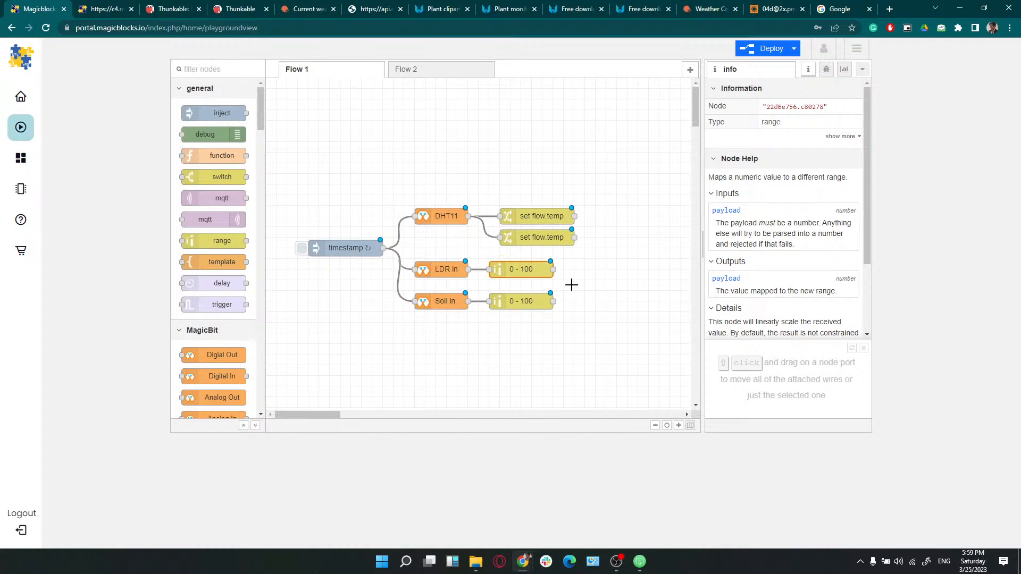
click(545, 237)
Duplicate the set flow.temp node and move it next to the LDR range node
key(ctrl+c)
key(ctrl+v)
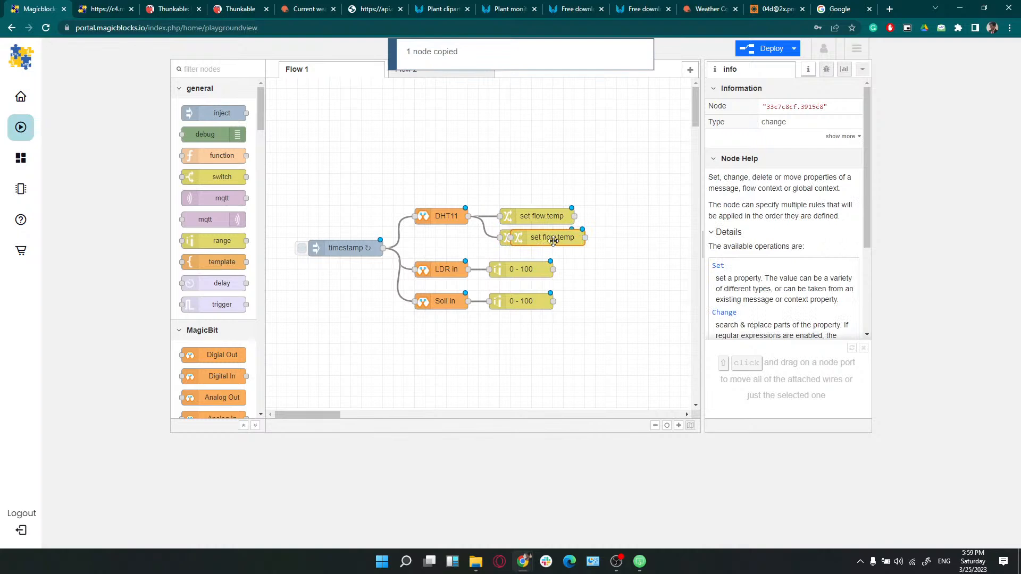
click(553, 238)
drag(558, 242, 622, 276)
double_click(613, 273)
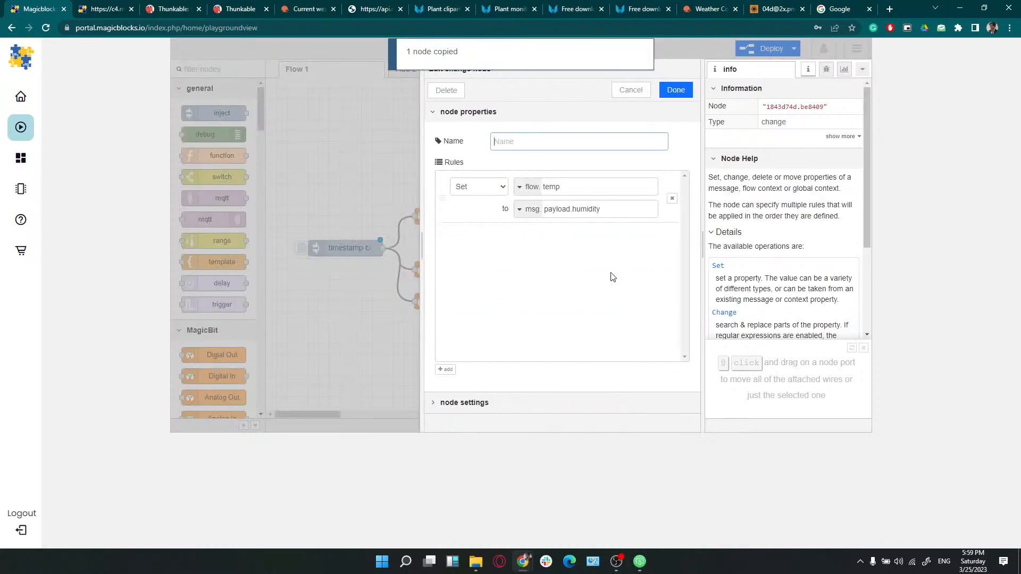
click(375, 257)
Rename the second DHT11 setter's variable to flow.hum
double_click(528, 242)
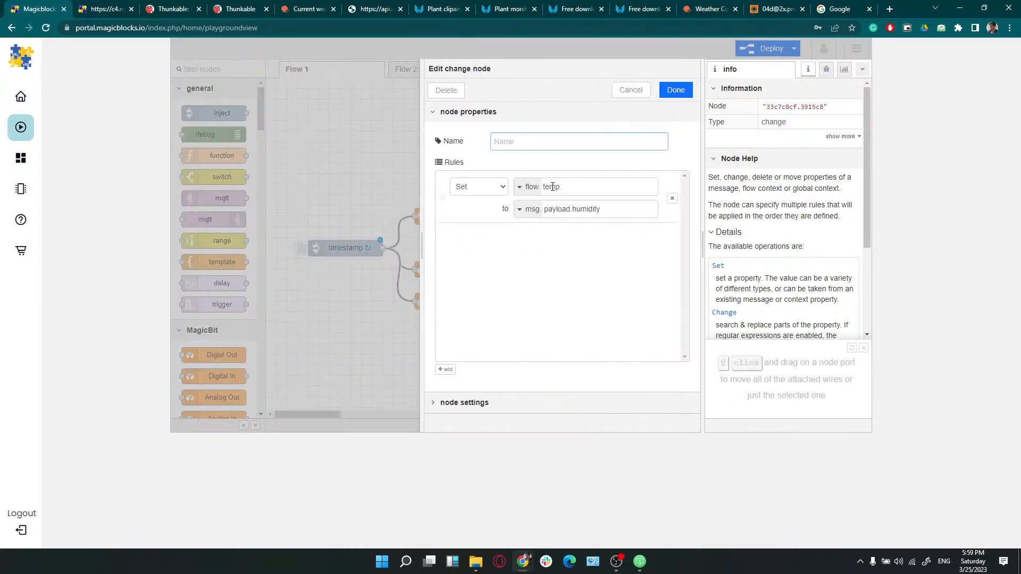
double_click(551, 187)
text(hum)
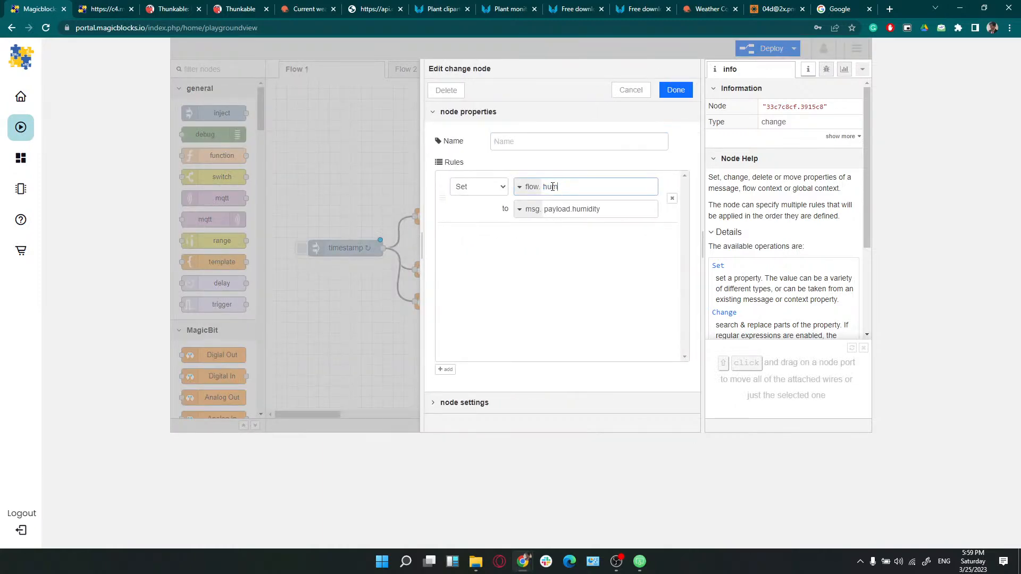
click(676, 90)
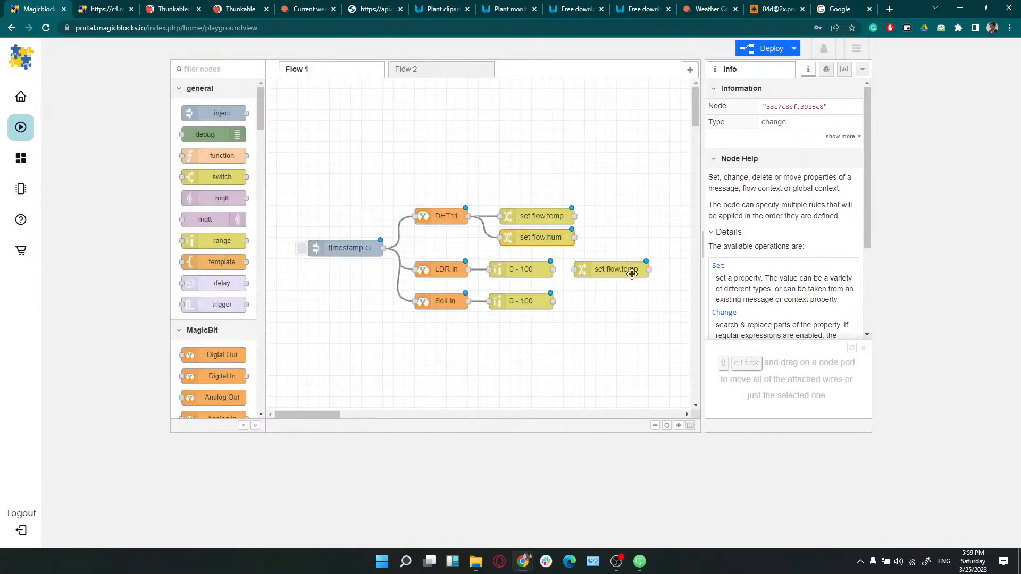
Wire the upper 0 - 100 node into the new setter and paste another copy beside the soil range
drag(553, 269, 575, 270)
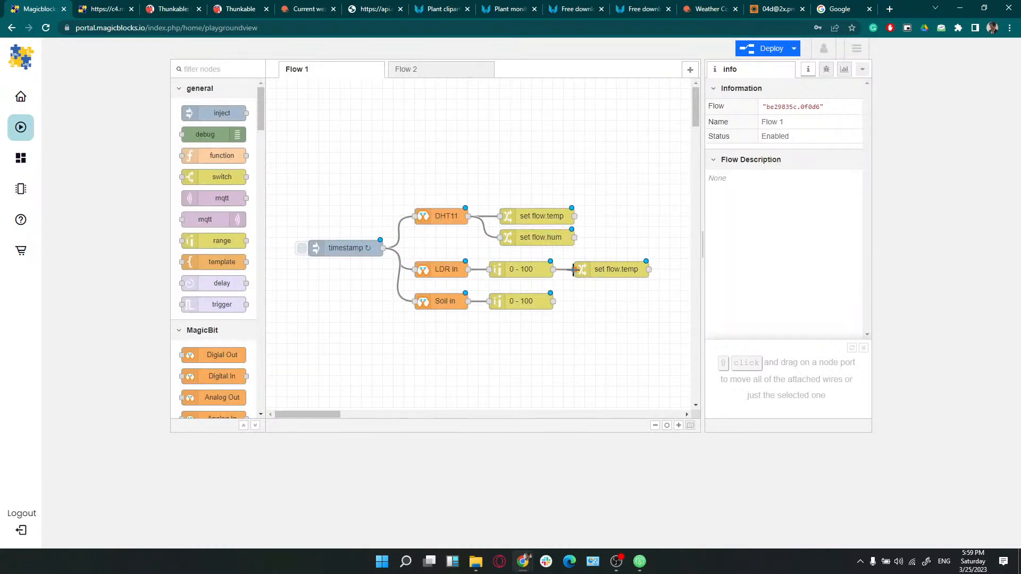
click(594, 274)
key(ctrl+c)
key(ctrl+v)
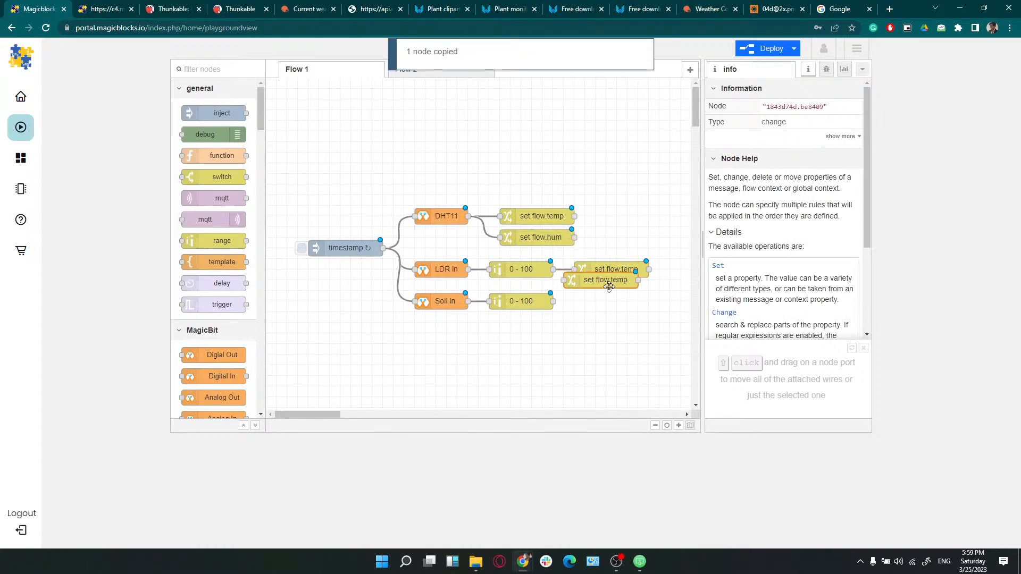
click(615, 304)
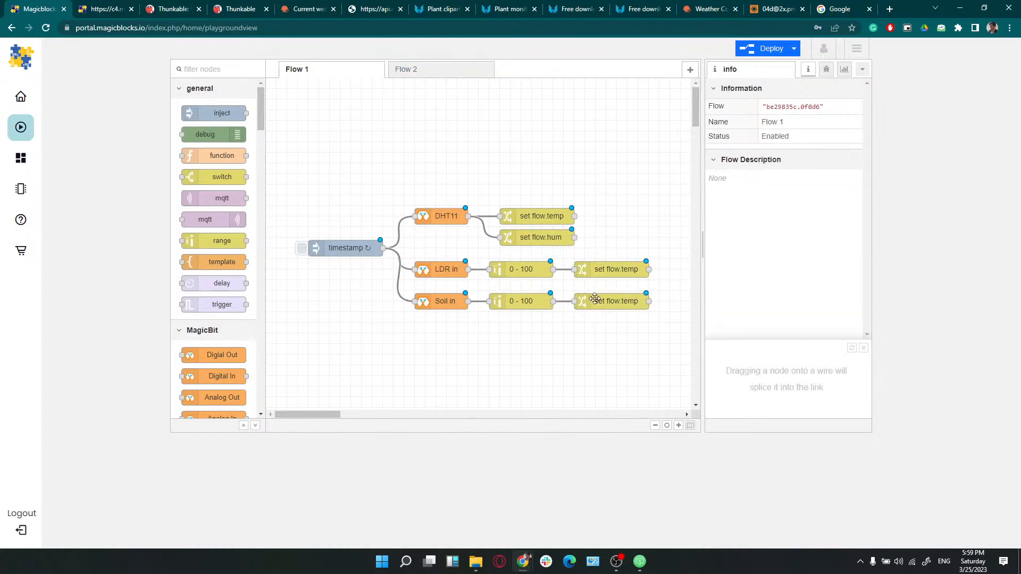
Set the bottom setter to store msg.payload in flow.soil
double_click(612, 301)
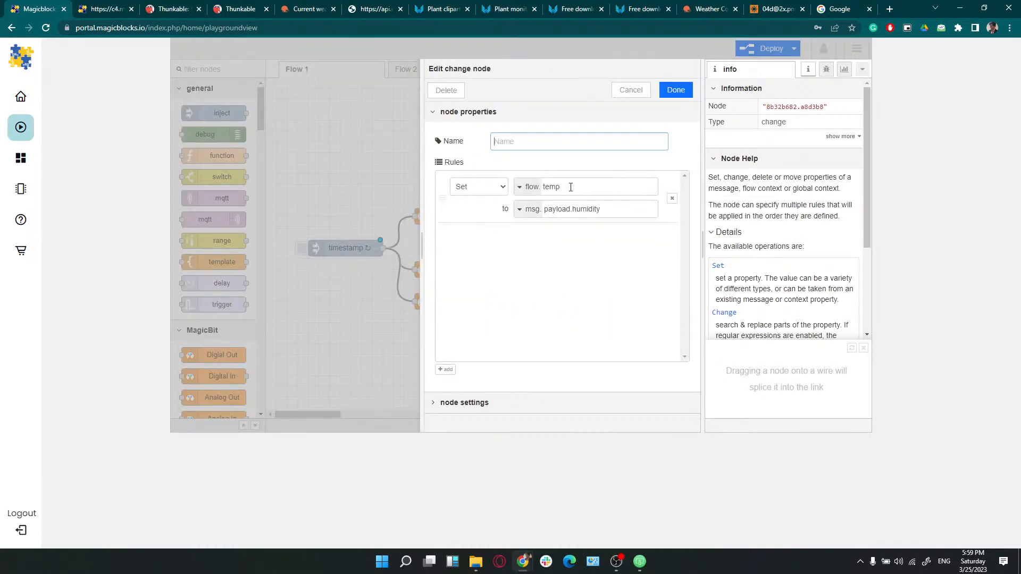
drag(570, 187, 543, 187)
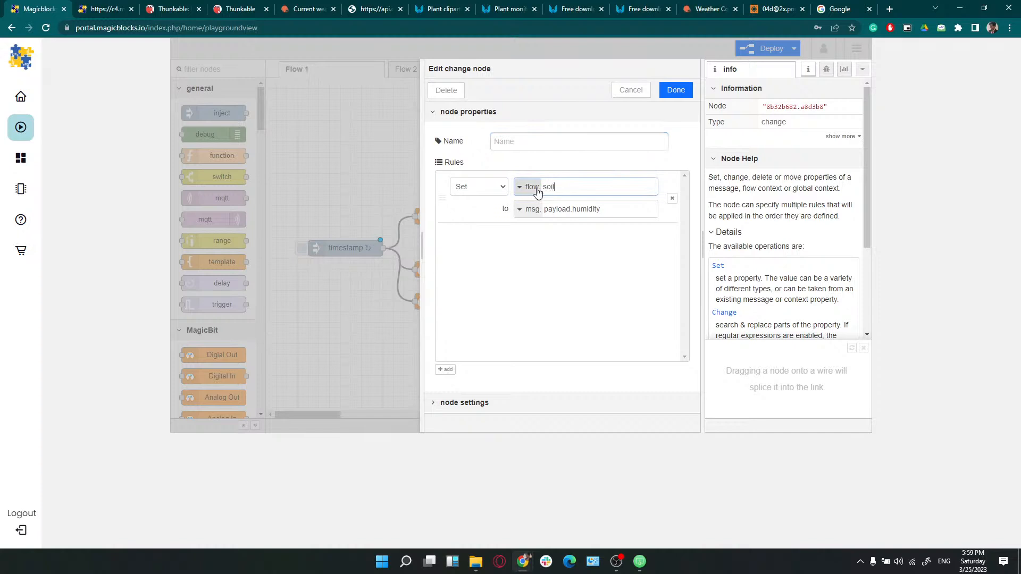
drag(596, 209, 515, 204)
click(609, 214)
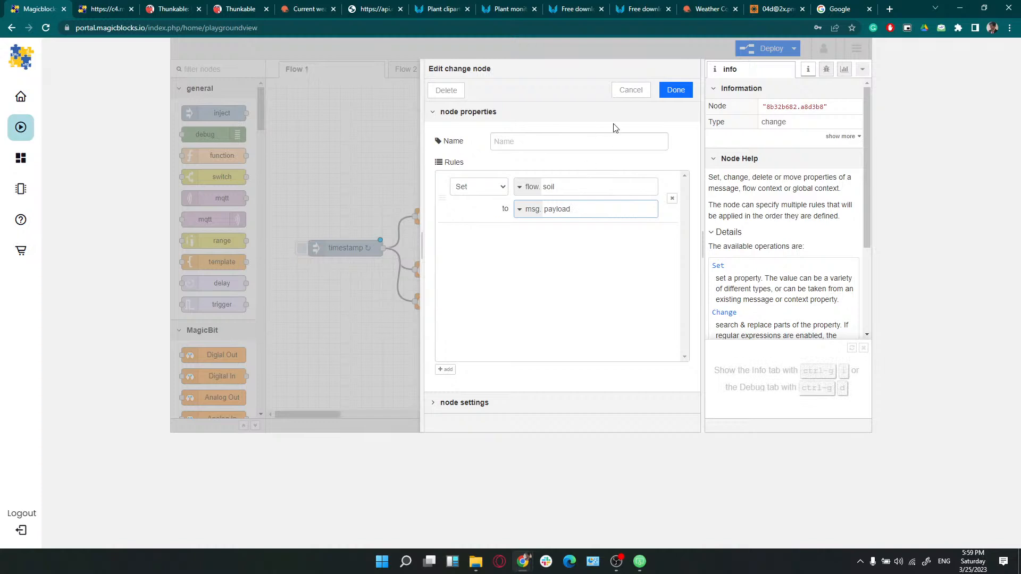
click(675, 90)
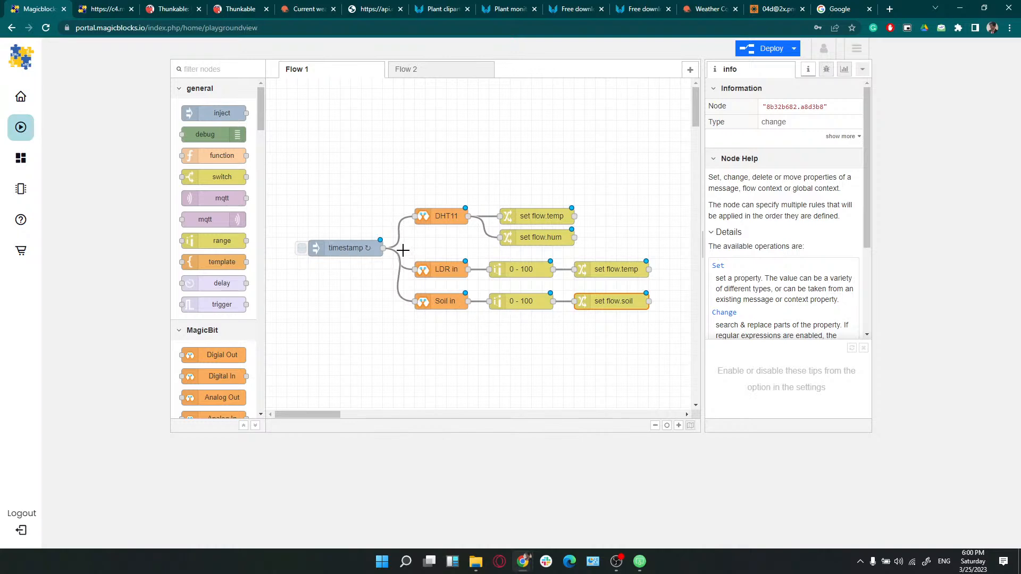
Review the set flow.temp and set flow.hum rules, closing both unchanged
click(436, 215)
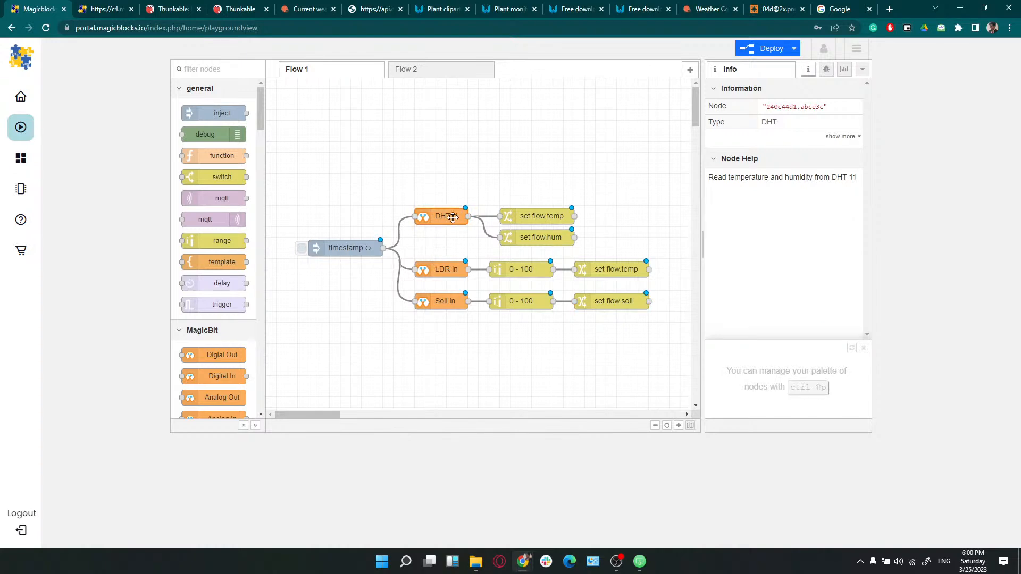
double_click(528, 217)
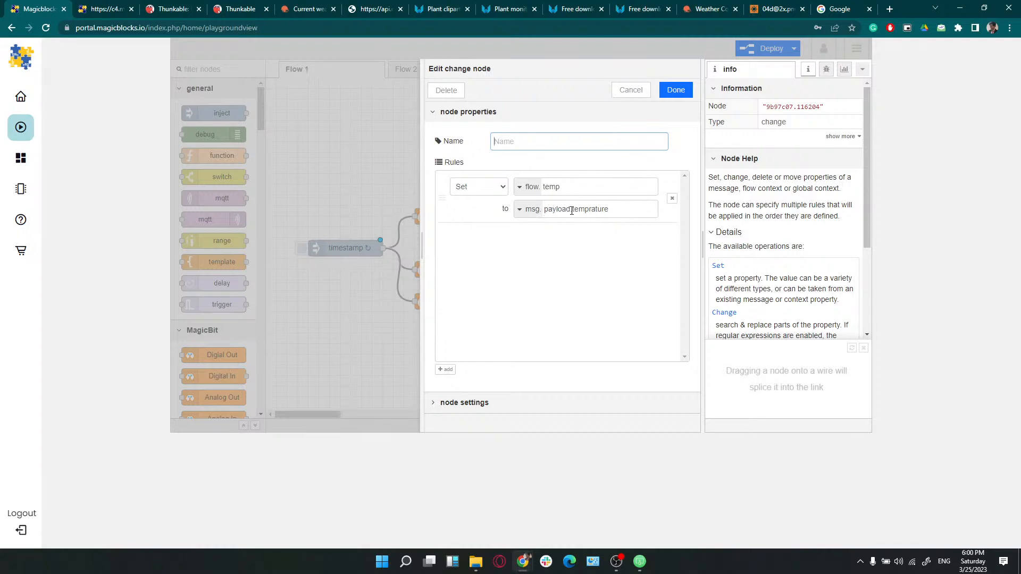
drag(571, 211, 615, 209)
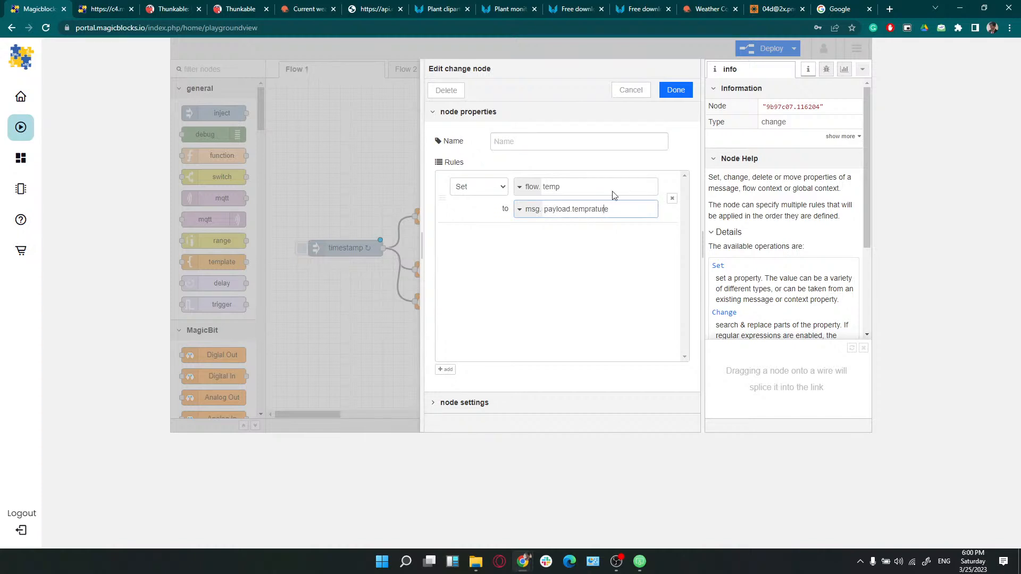
click(632, 91)
click(539, 243)
double_click(538, 243)
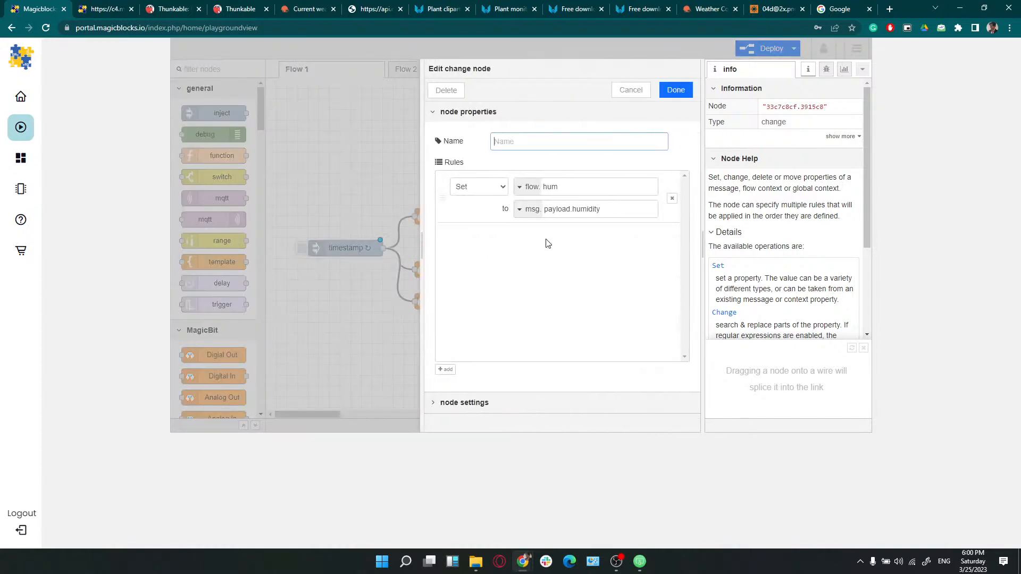
click(631, 90)
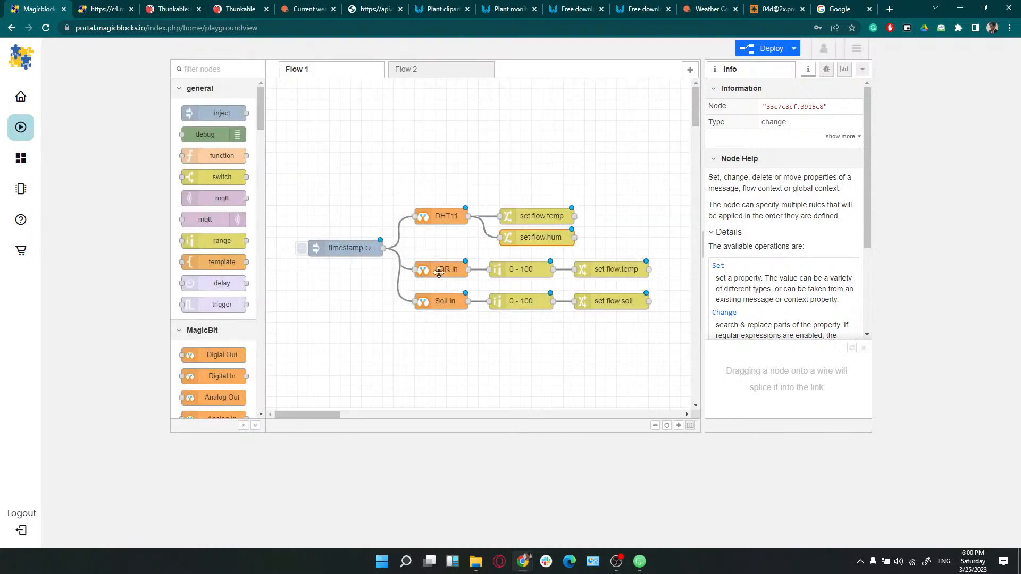
Edit the LDR setter so flow.light takes msg.payload instead of msg.payload.humidity
click(437, 271)
click(511, 274)
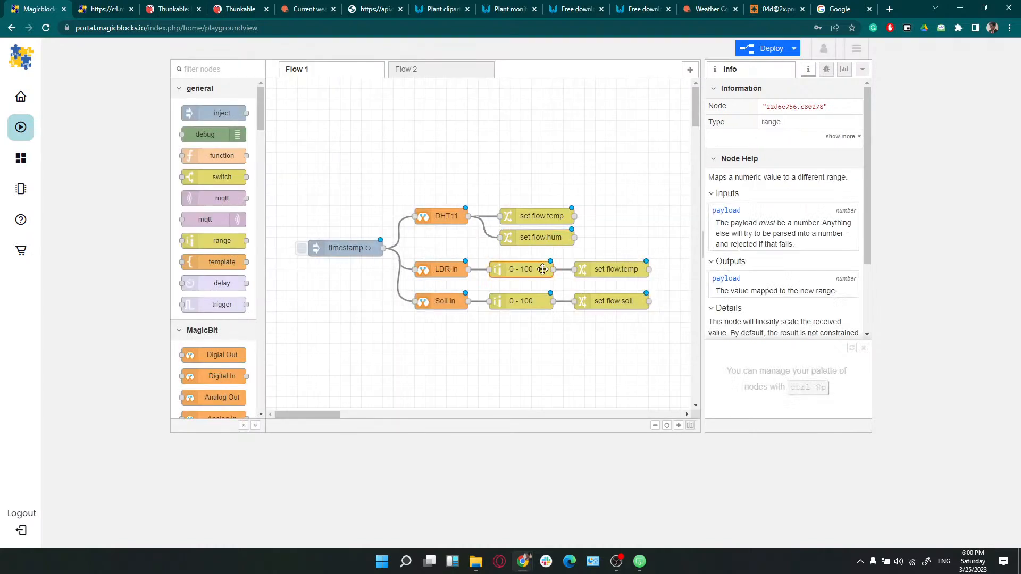
double_click(600, 270)
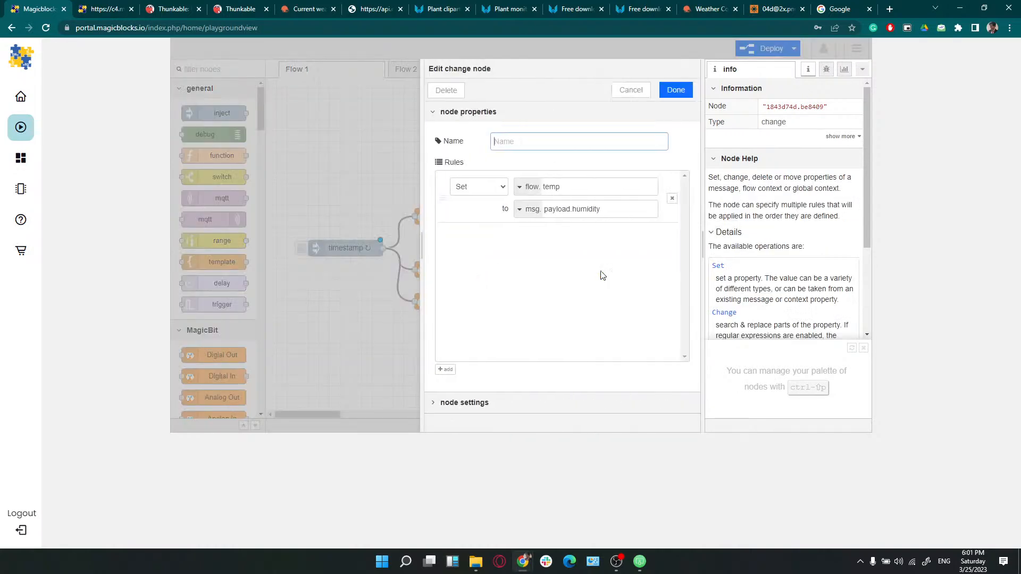
click(553, 190)
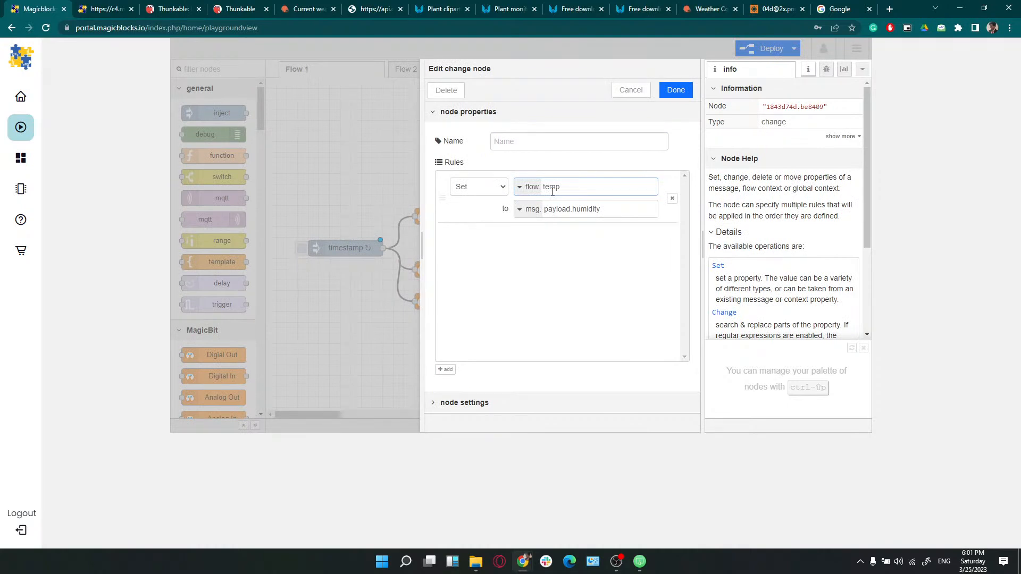
double_click(552, 191)
key(BackSpace)
click(573, 205)
double_click(573, 205)
key(BackSpace)
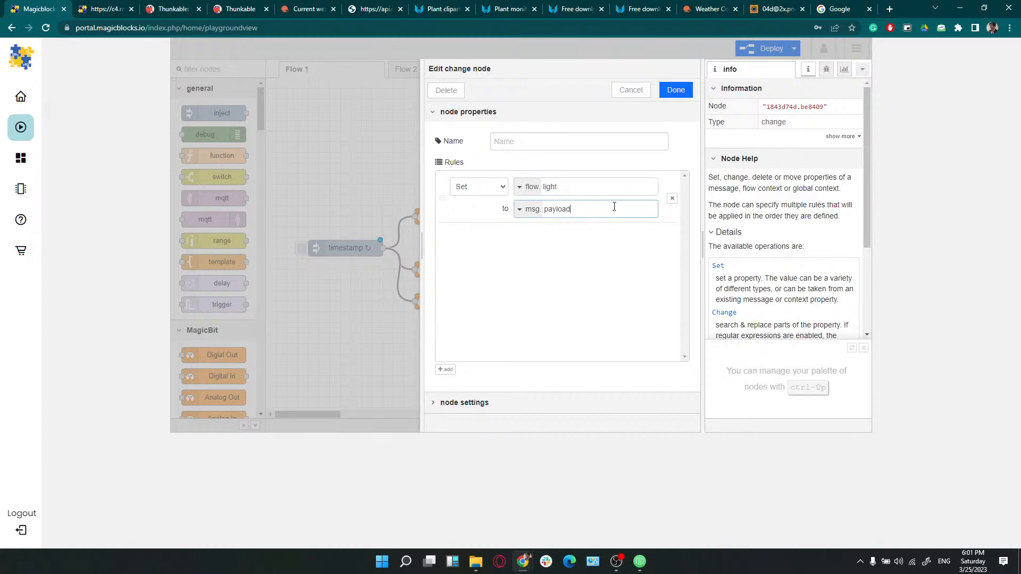
click(676, 90)
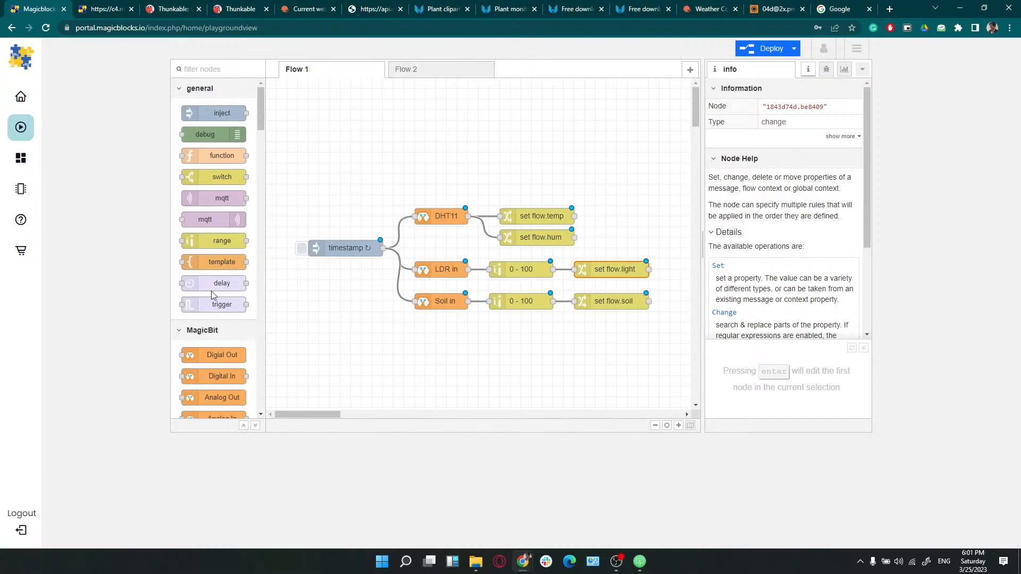
Place an http in node above the timestamp node and open its settings
scroll(205, 277, down, 6)
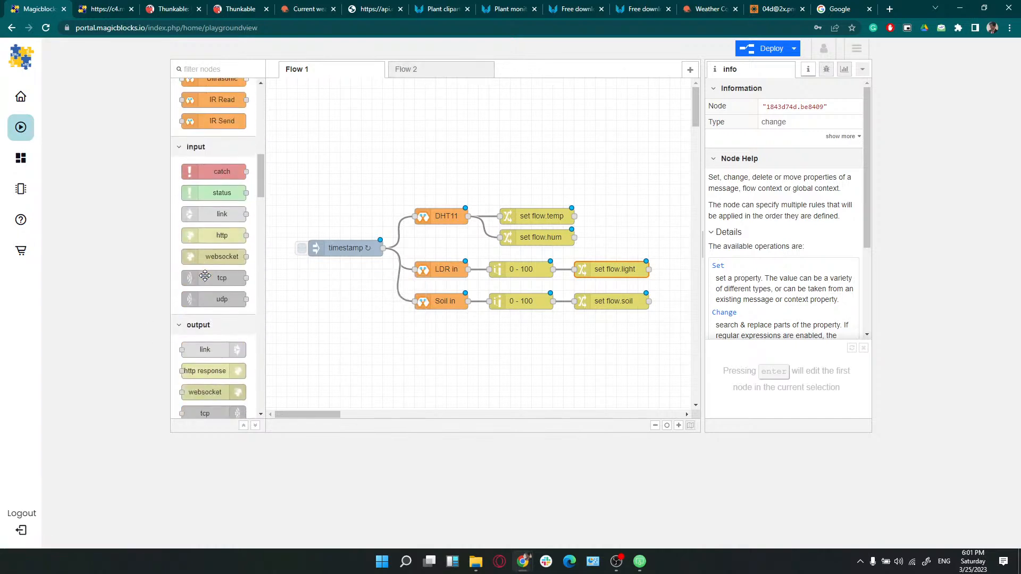
scroll(205, 276, down, 8)
scroll(206, 279, up, 6)
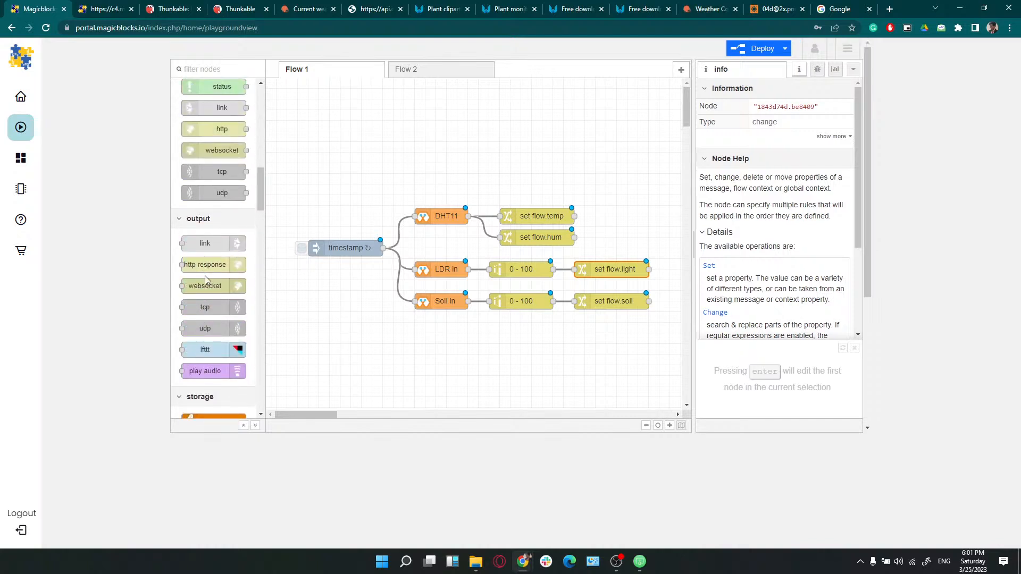
scroll(208, 274, up, 4)
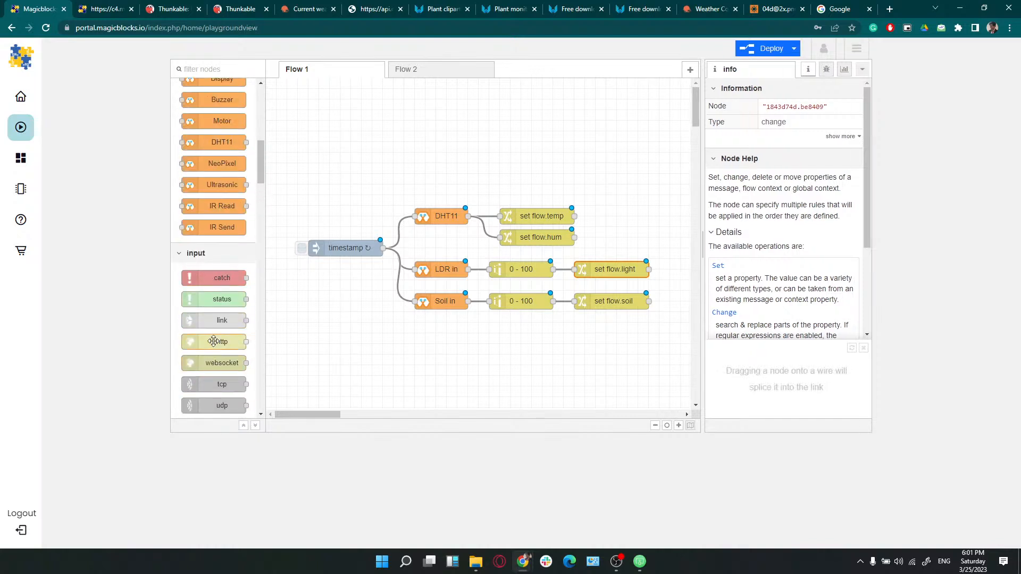
drag(214, 341, 349, 161)
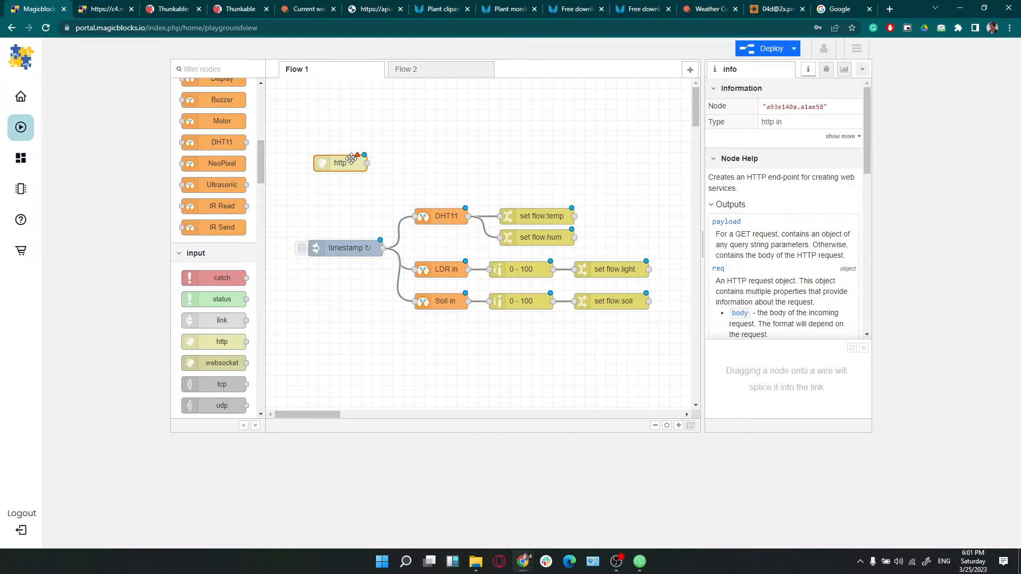
double_click(351, 158)
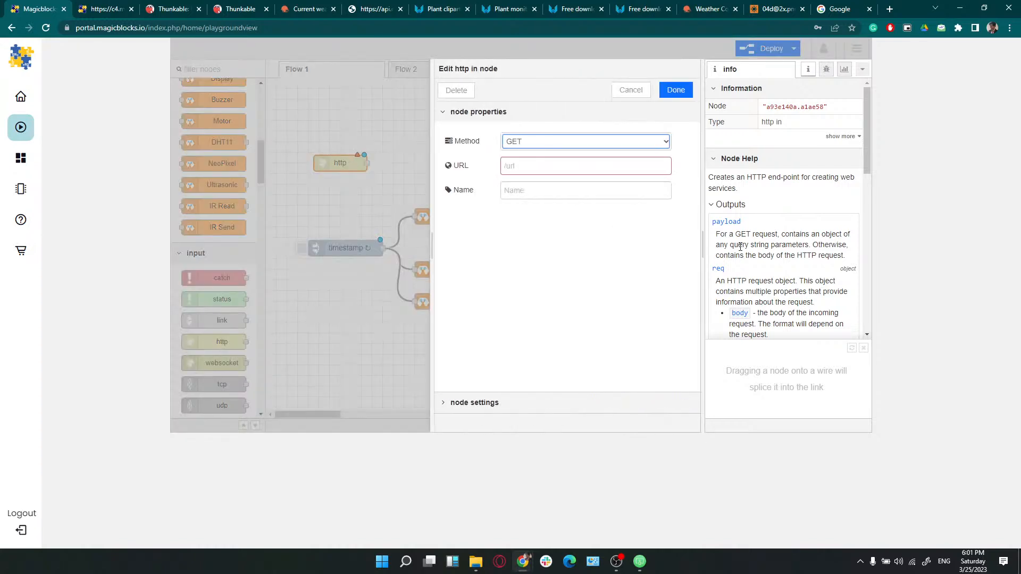
drag(751, 177, 798, 177)
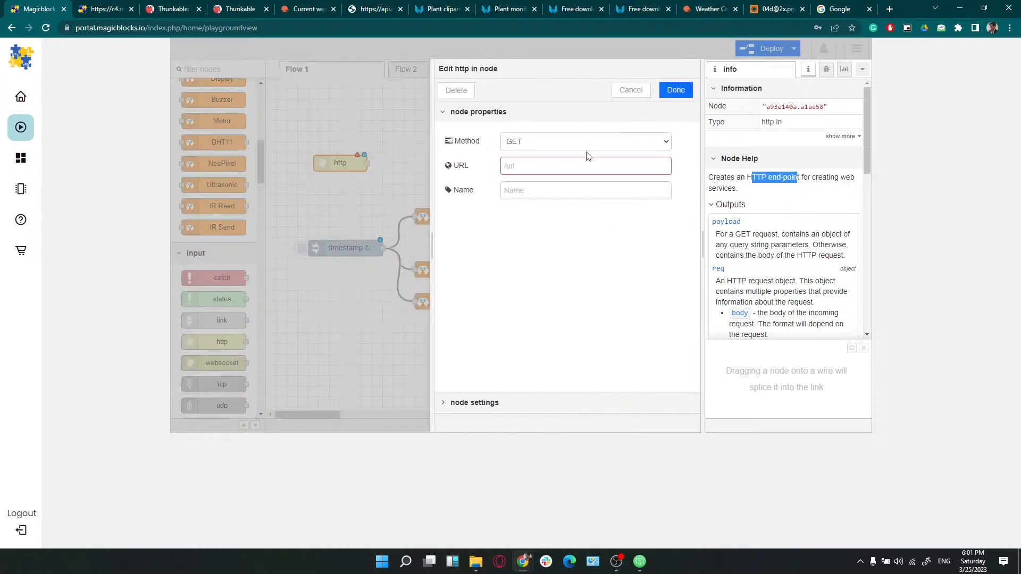
Keep method GET and set the endpoint URL to /cactus
click(517, 147)
click(523, 153)
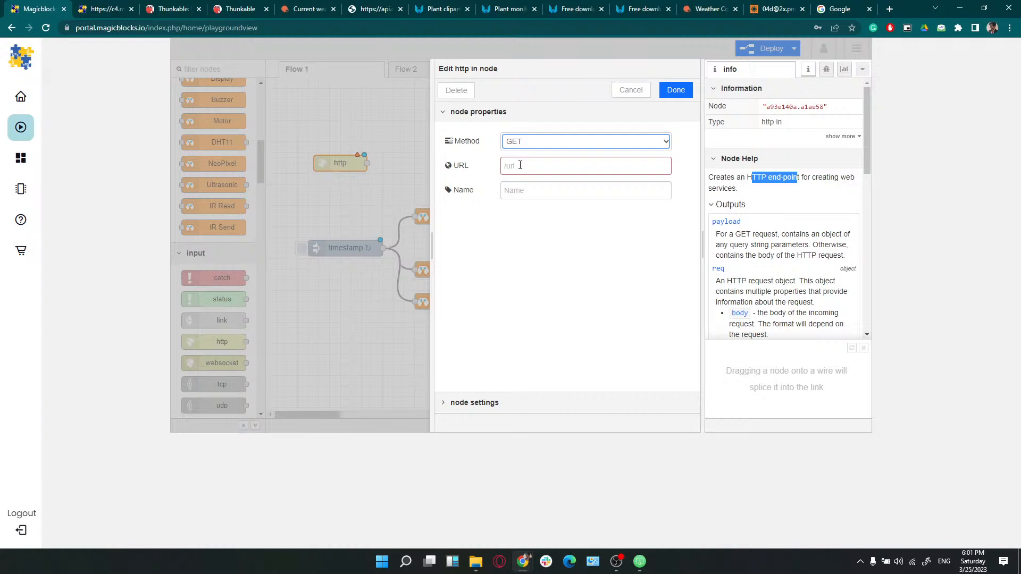
click(520, 165)
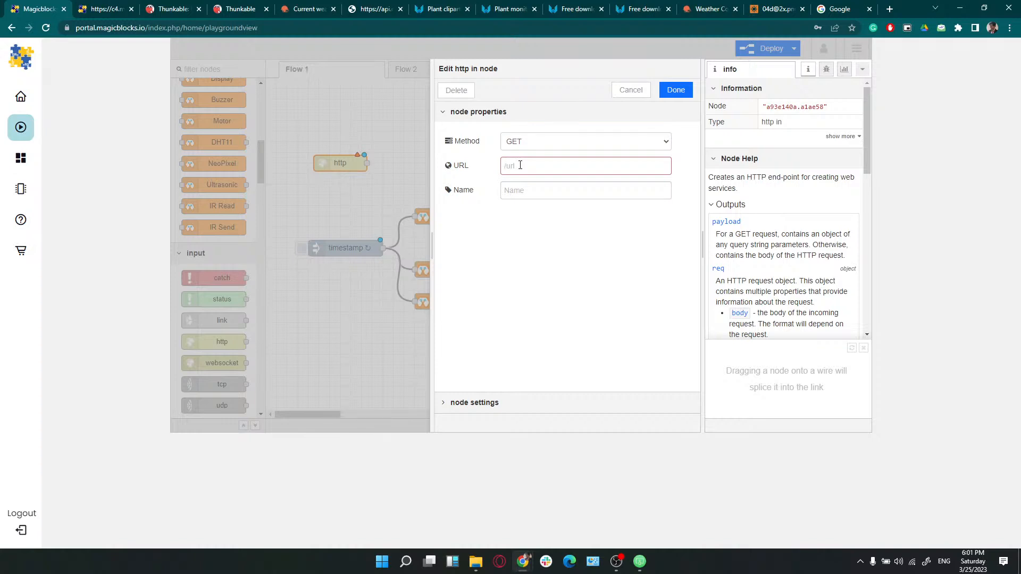
text(cactus)
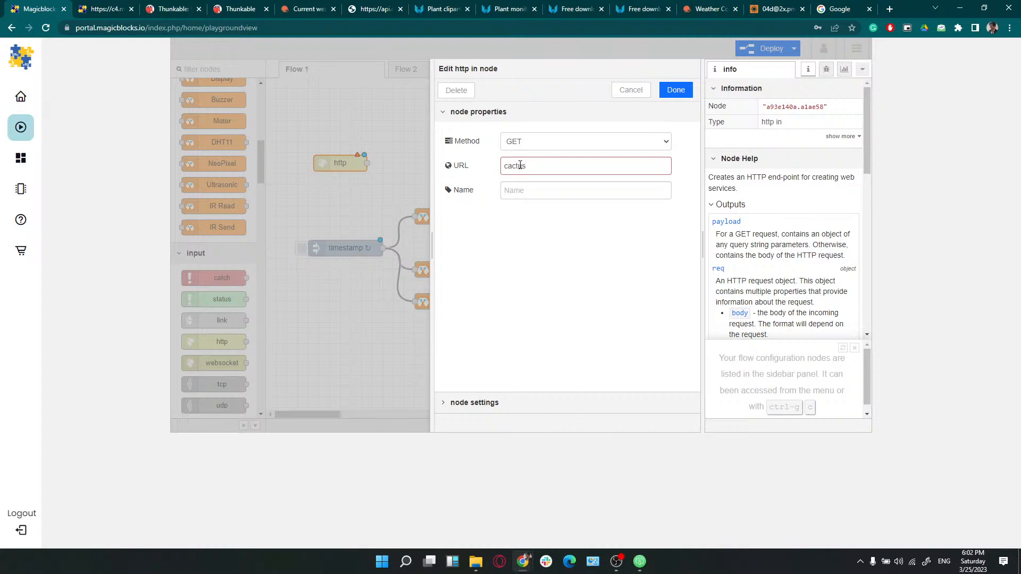
click(688, 90)
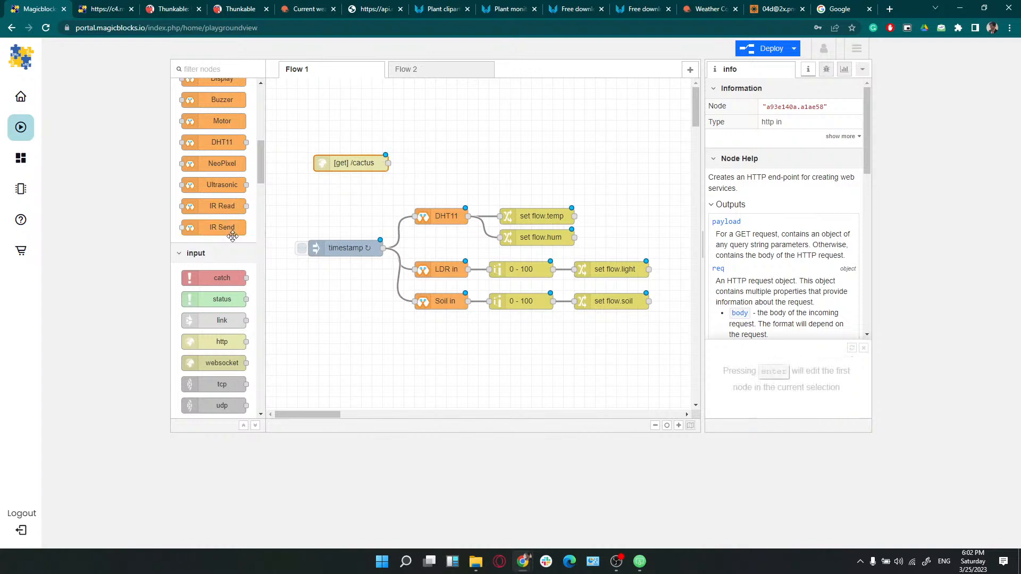
scroll(234, 240, up, 4)
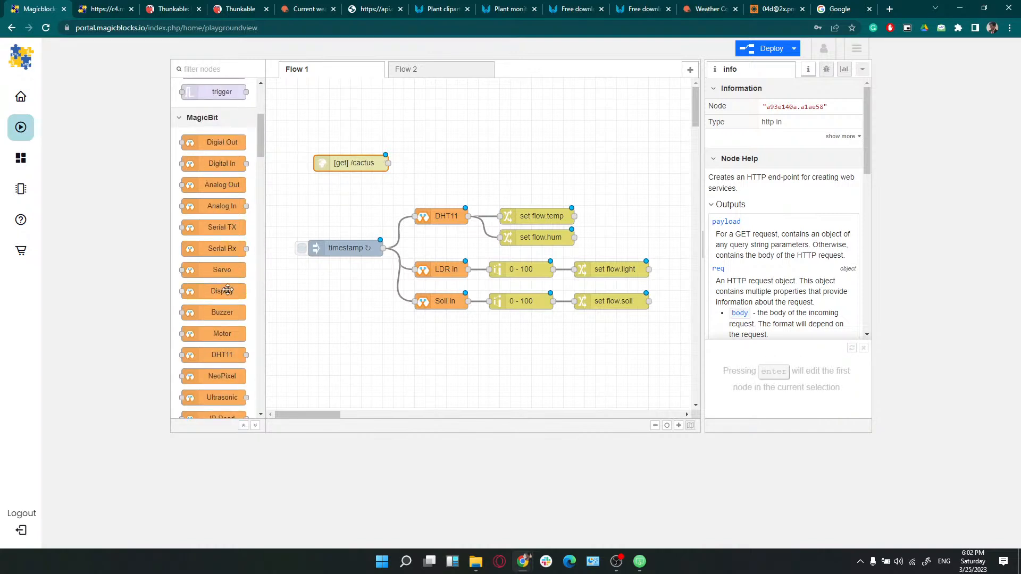
scroll(227, 301, down, 2)
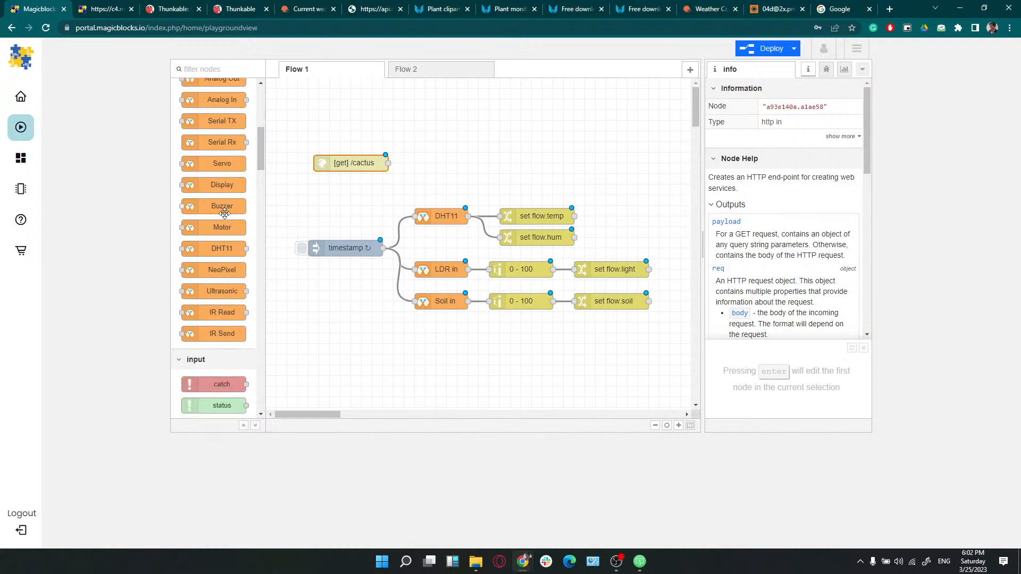
scroll(224, 212, up, 4)
Add a template node wired after [get] /cactus and open its settings
mouse_move(221, 156)
mouse_down()
mouse_move(464, 160)
mouse_move(457, 165)
mouse_up()
drag(389, 162, 418, 163)
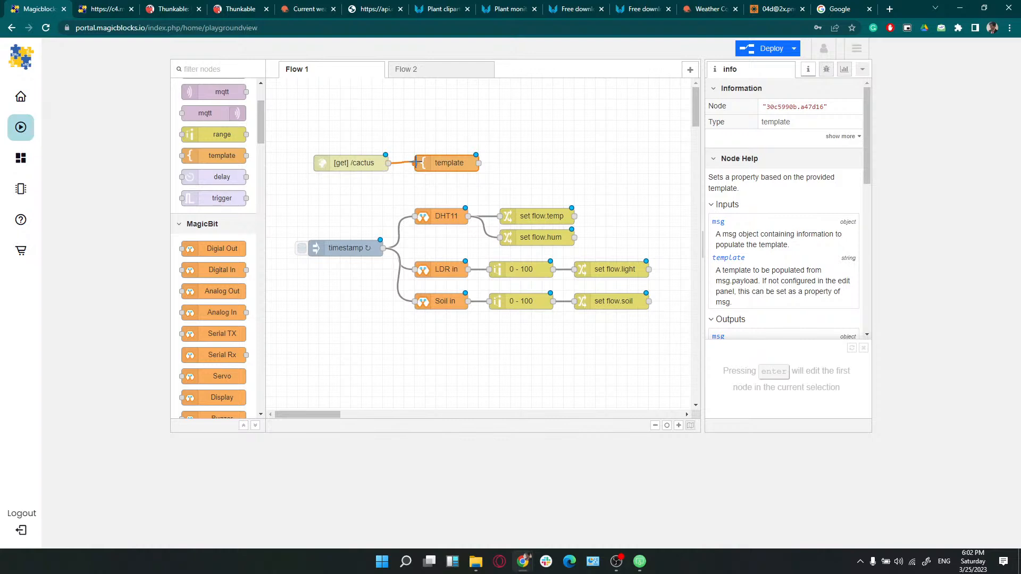
double_click(448, 162)
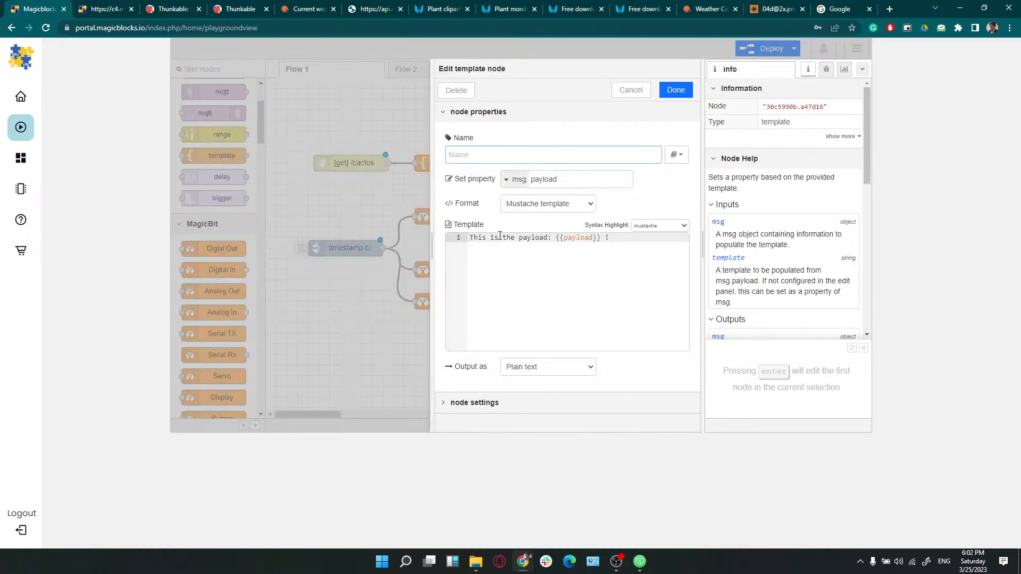
Check the live cactus page's humidity (59) and temperature readings, then return to the template editor
click(118, 8)
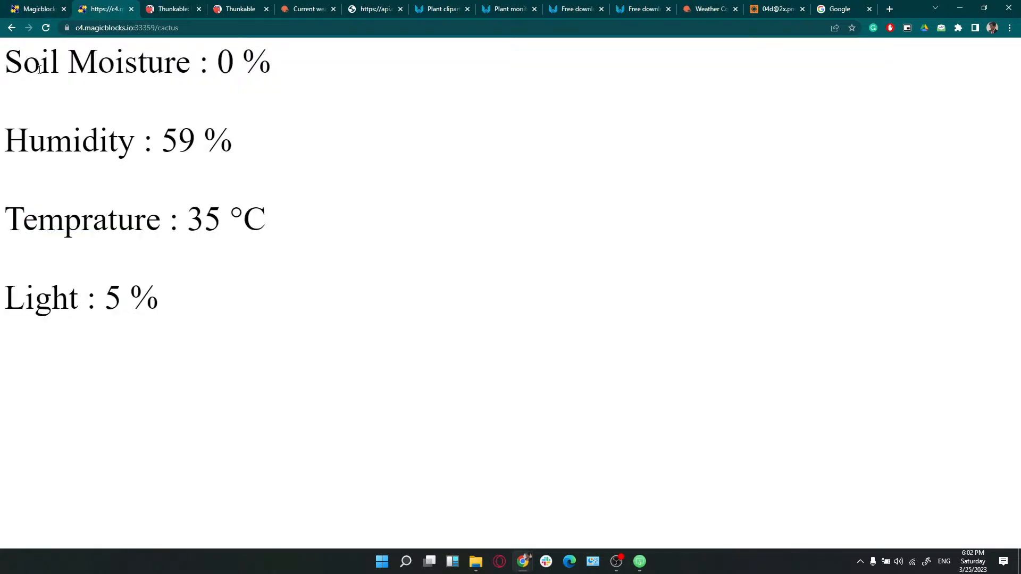
drag(23, 65, 1, 79)
click(45, 108)
drag(173, 138, 188, 140)
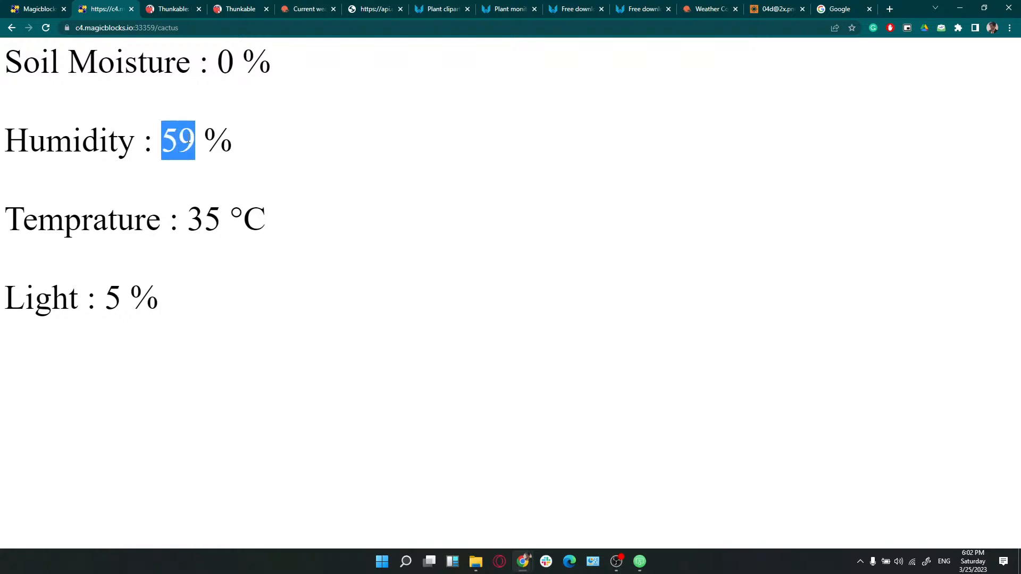
drag(194, 210, 201, 211)
click(53, 6)
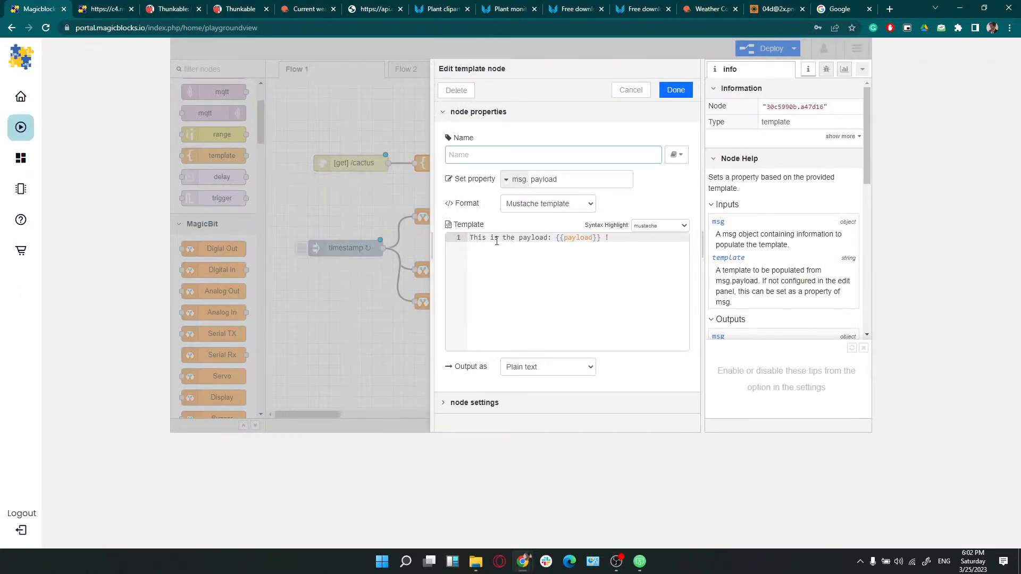
click(122, 7)
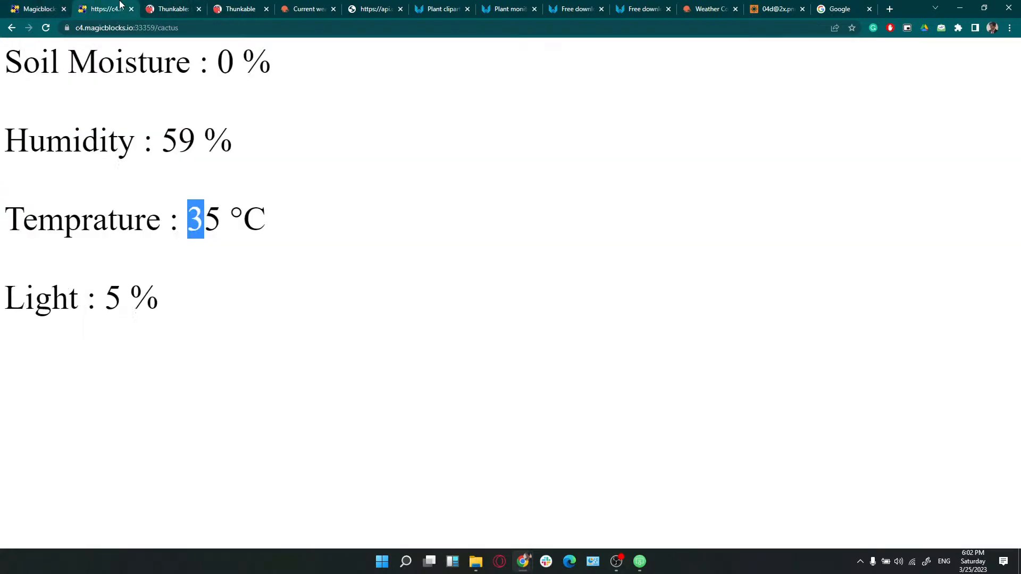
click(31, 9)
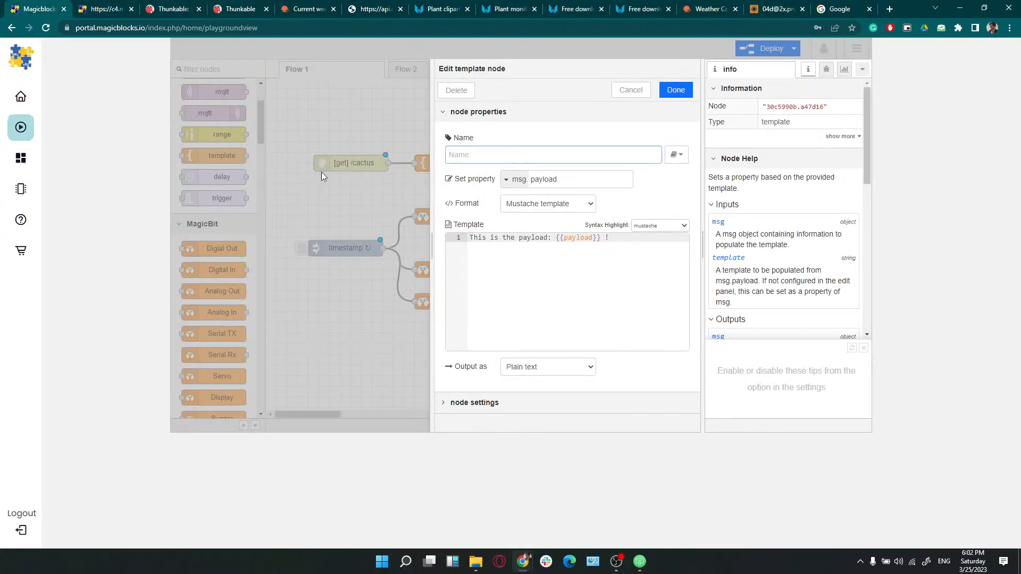
Copy the HTML readings template code from the finished template node in Flow 2
key(Escape)
click(406, 71)
double_click(420, 110)
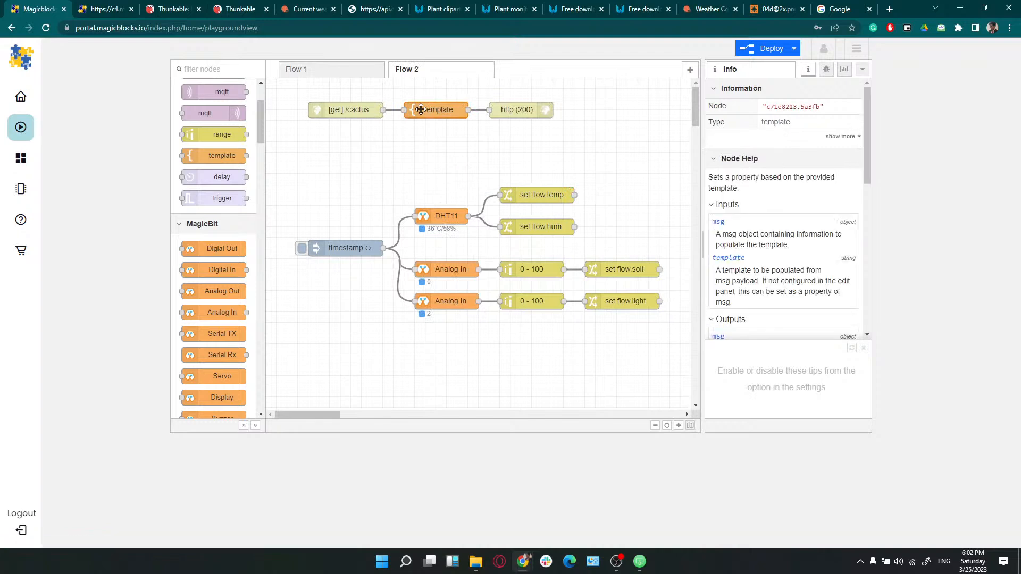
drag(512, 330, 449, 234)
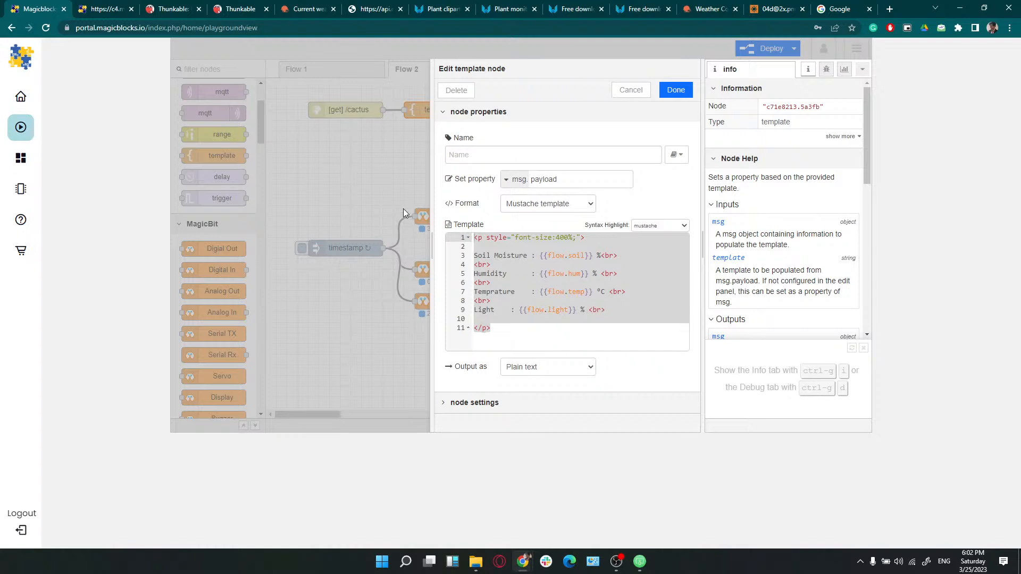
click(631, 89)
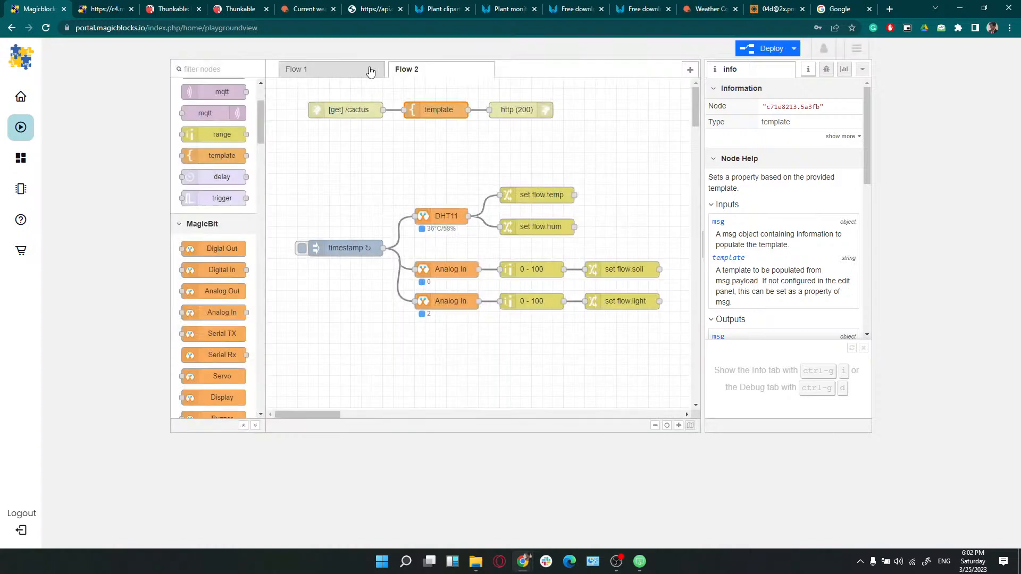
Paste the HTML template into the Flow 1 template node, replacing its default line
click(369, 70)
double_click(449, 163)
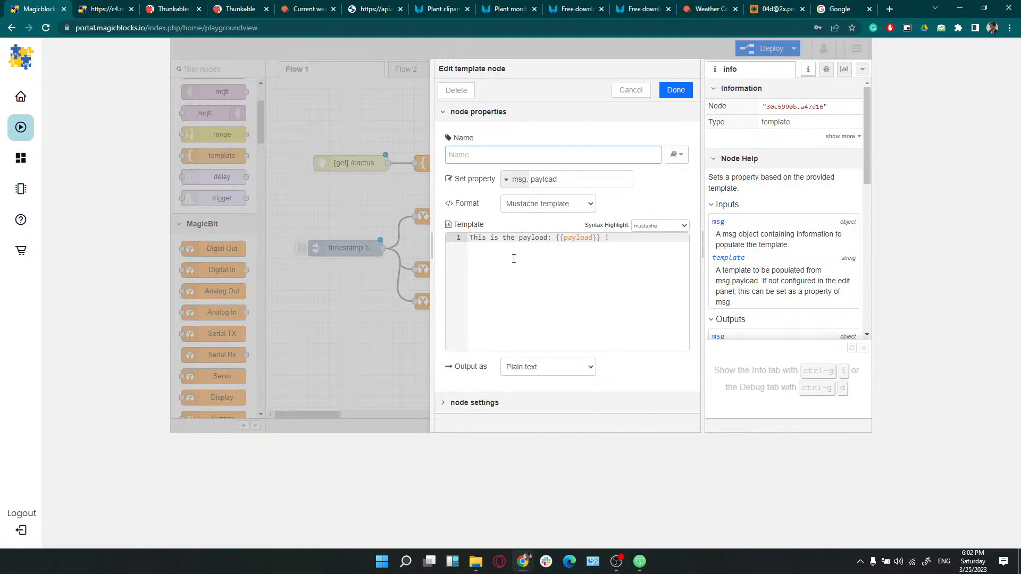
key(ctrl+v)
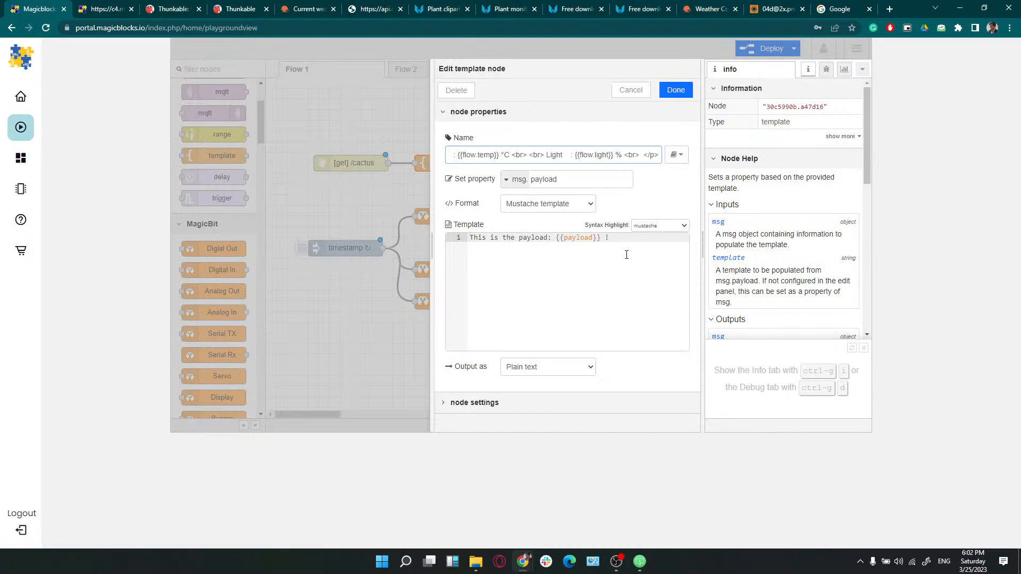
key(ctrl+z)
click(600, 256)
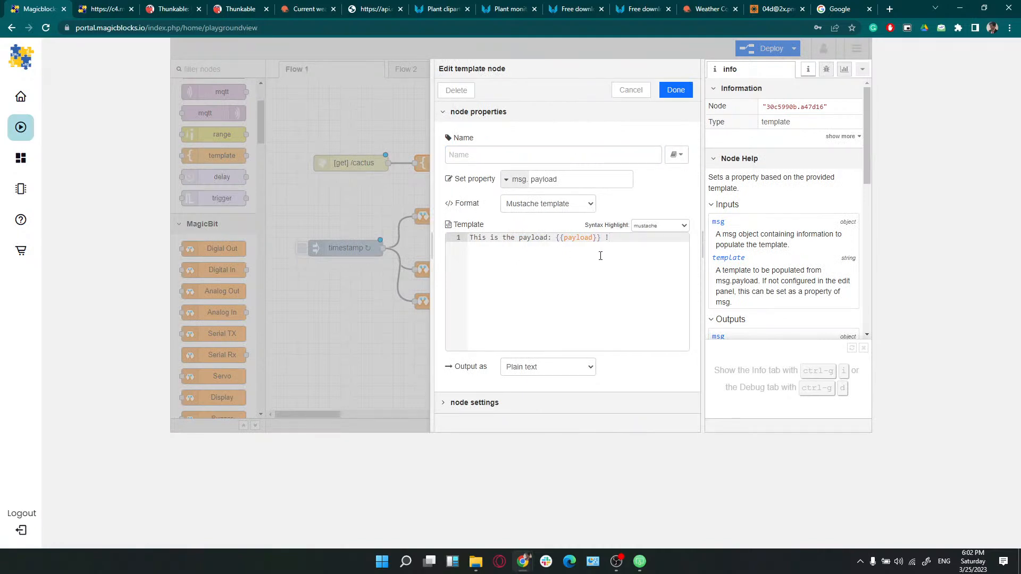
key(ctrl+a)
text(<p style="font-size:400%;">  Soil Moisture : {{flow.soil}} % <br> <br> Humidity      : {{flow.hum}} % <br> <br> Temprature    : {{flow.temp}} °C <br> <br> Light    : {{flow.light}} % <br>  </p>)
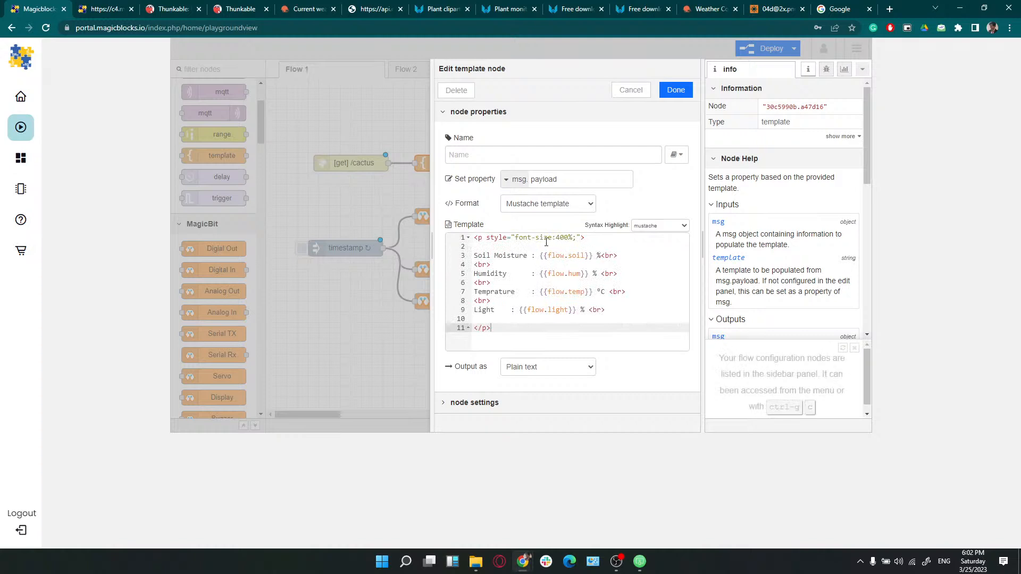
Review the 400% font size and the % and °C units on the Soil Moisture, Humidity, Temperature and Light lines
drag(556, 240, 569, 239)
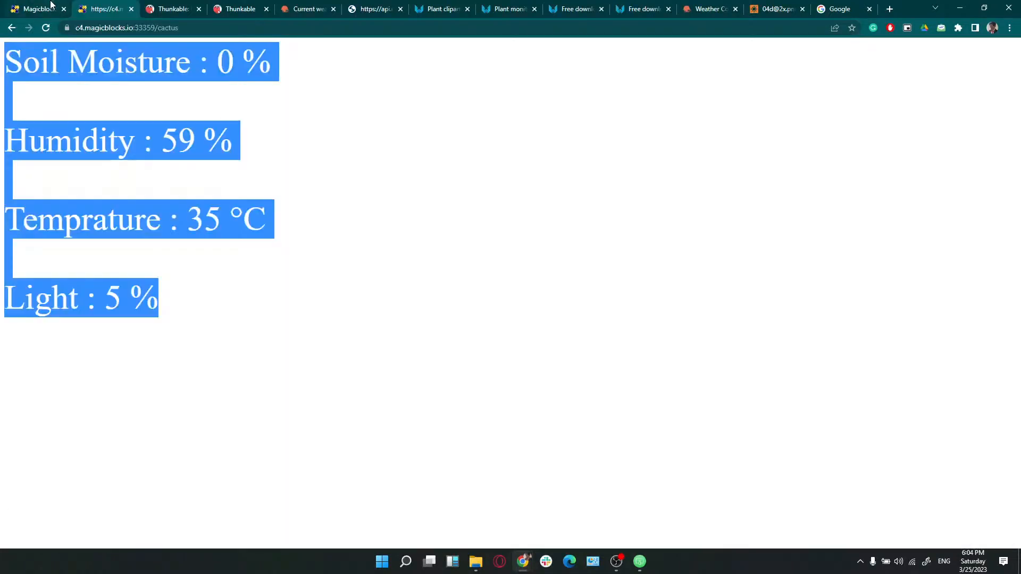
click(52, 11)
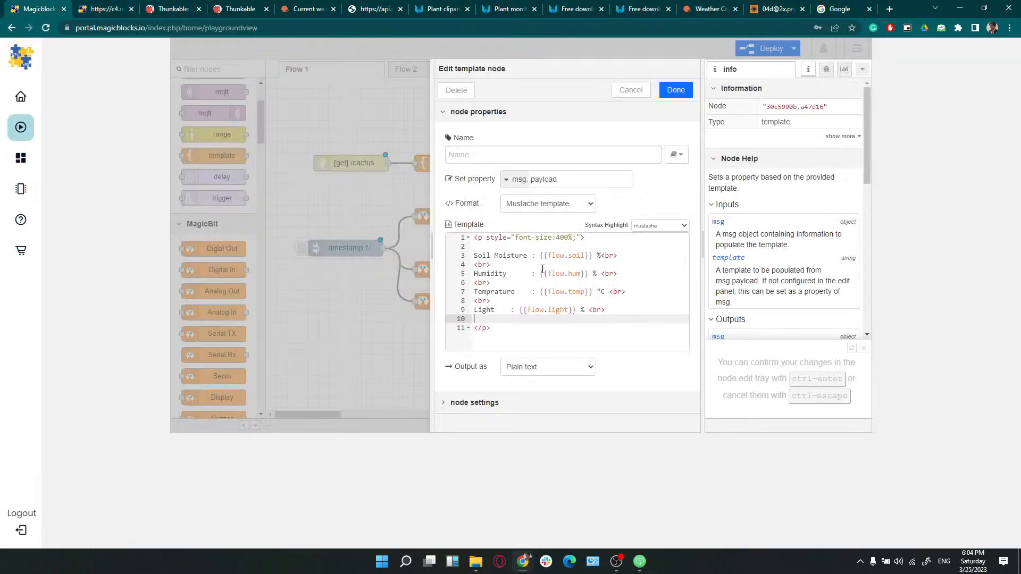
click(598, 257)
click(601, 273)
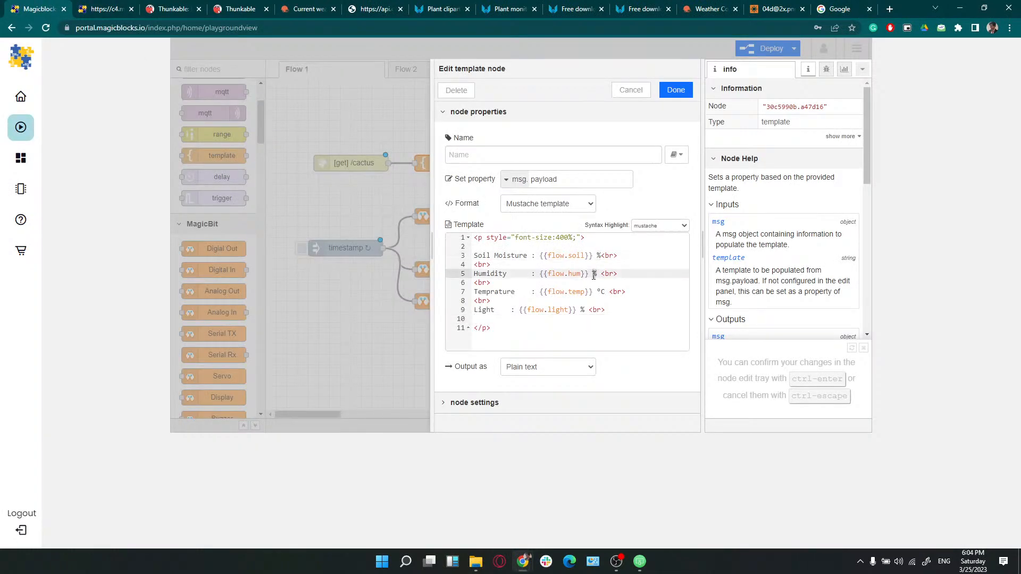
click(604, 292)
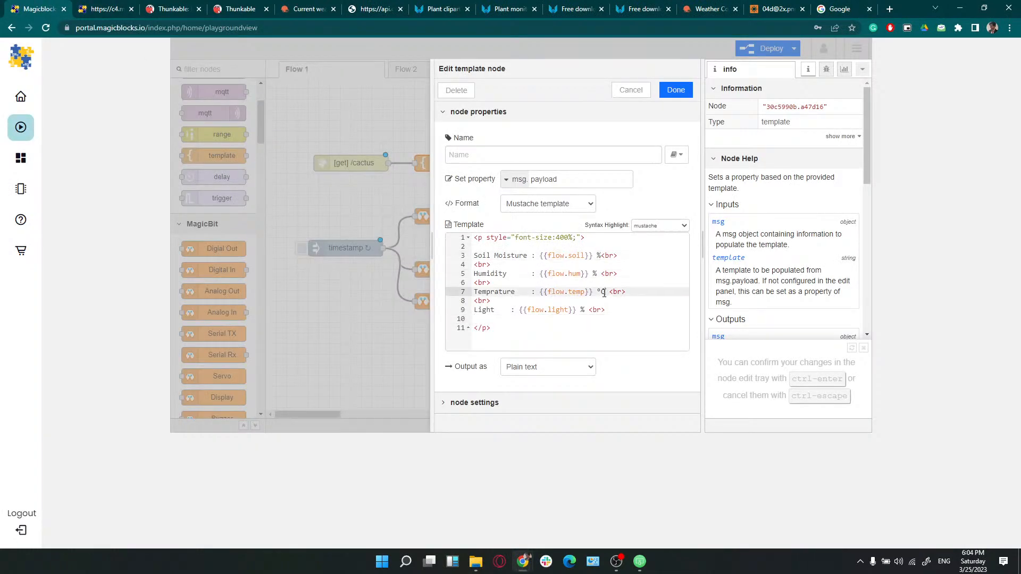
click(582, 311)
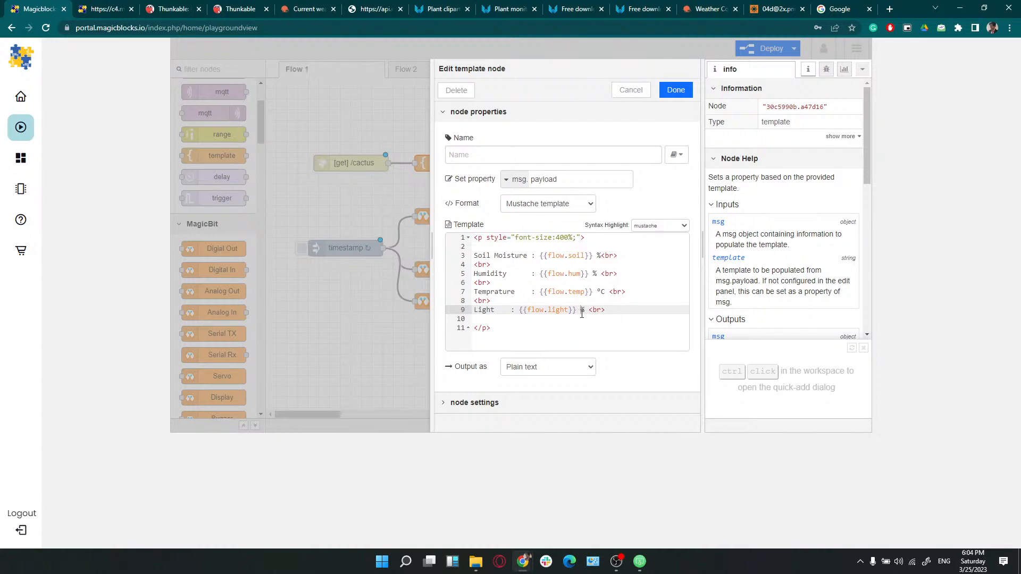
click(676, 89)
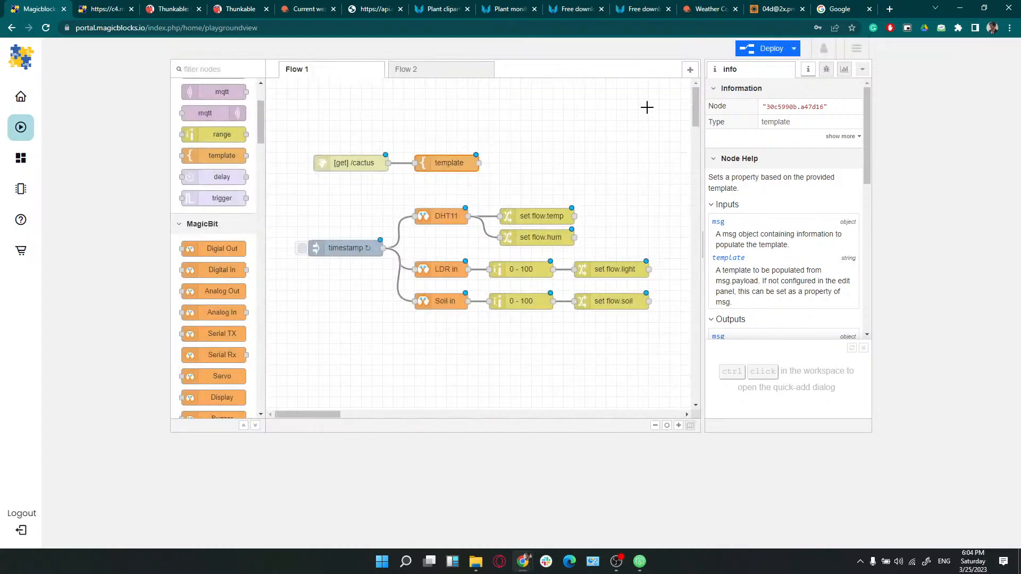
scroll(214, 137, down, 5)
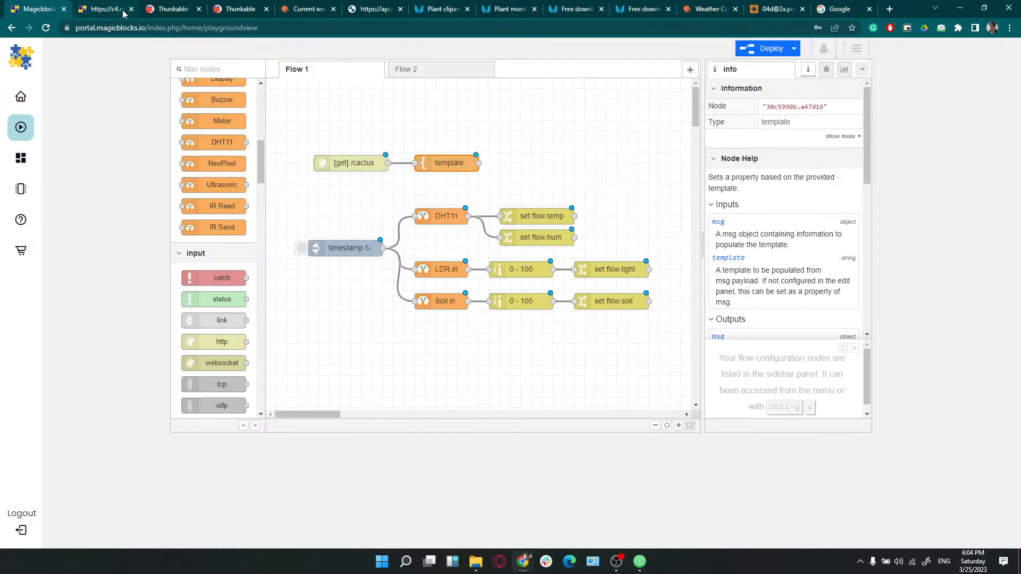
click(116, 10)
click(203, 27)
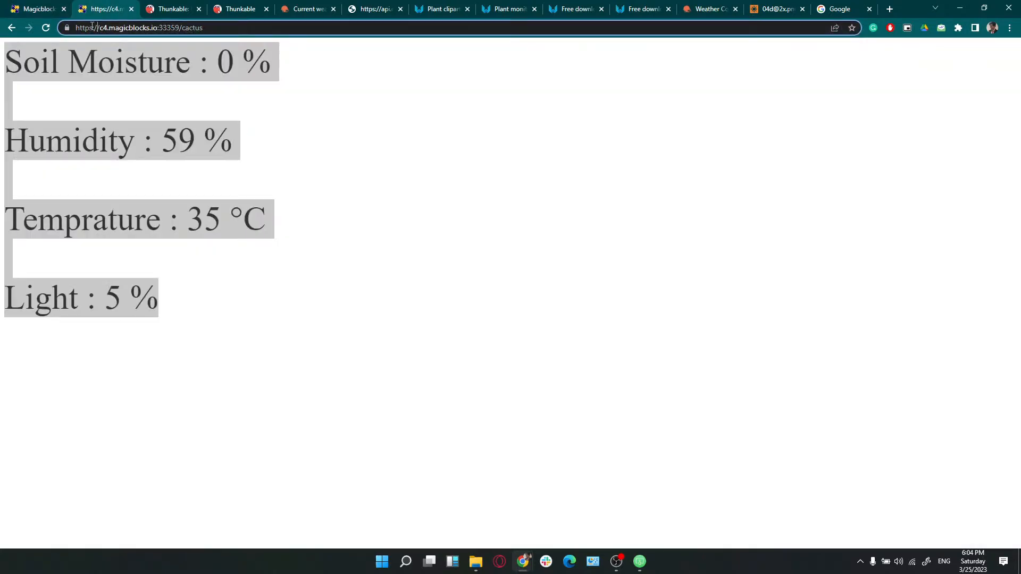
click(42, 11)
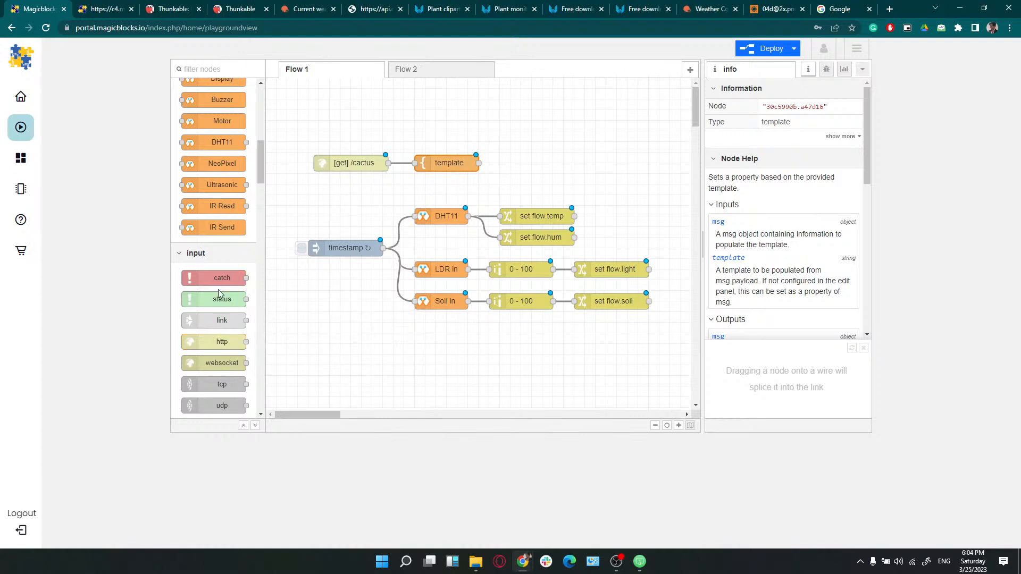
Add an http response node after the template node and wire the two together
scroll(219, 289, up, 4)
scroll(219, 290, up, 5)
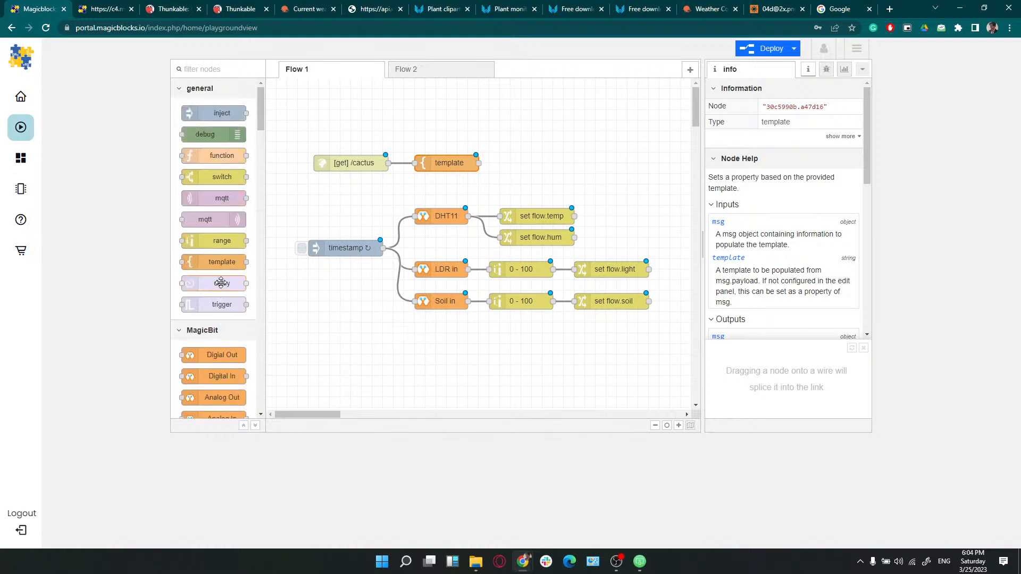
scroll(221, 283, down, 9)
scroll(222, 282, down, 6)
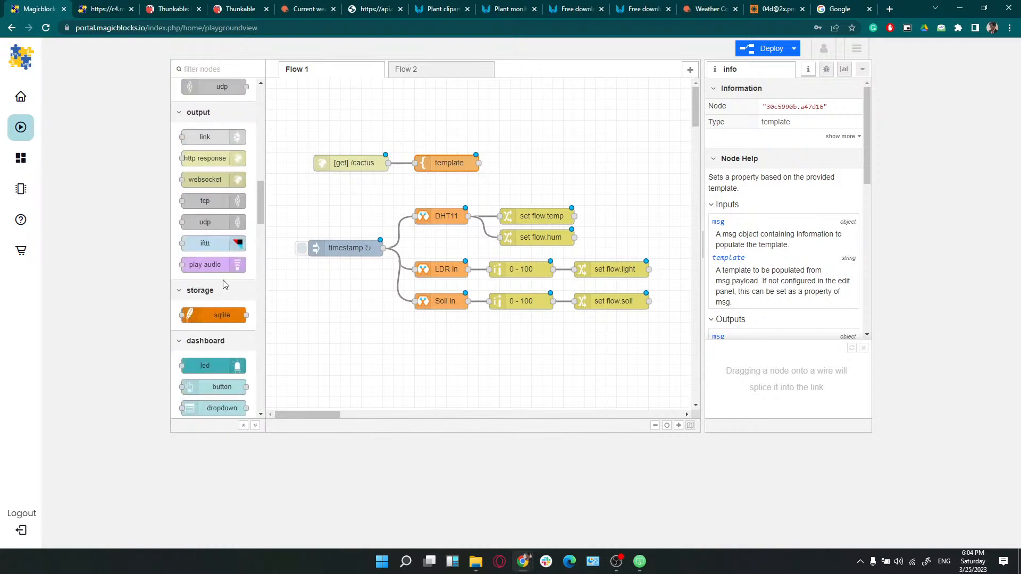
drag(201, 158, 554, 174)
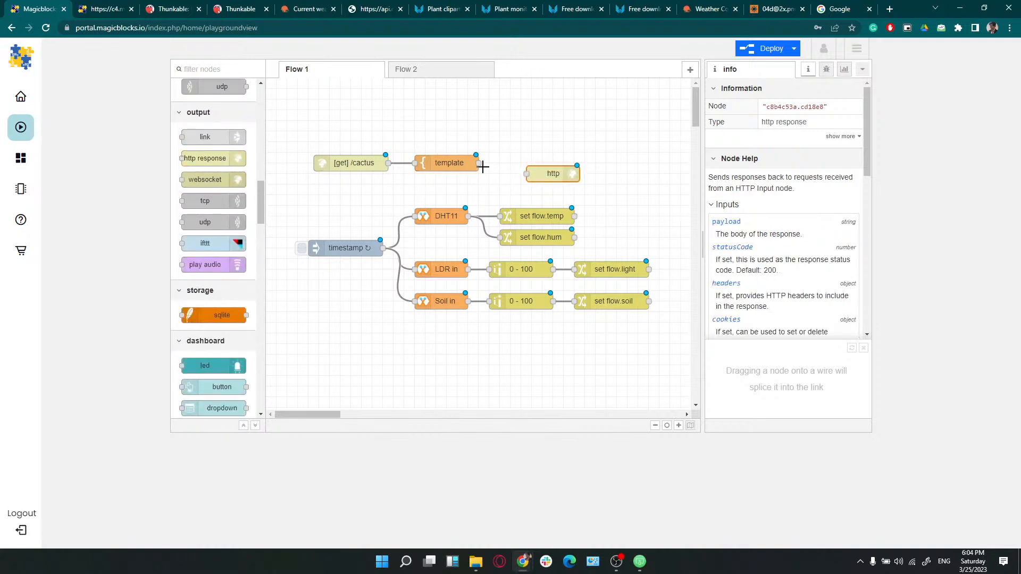
drag(479, 163, 547, 167)
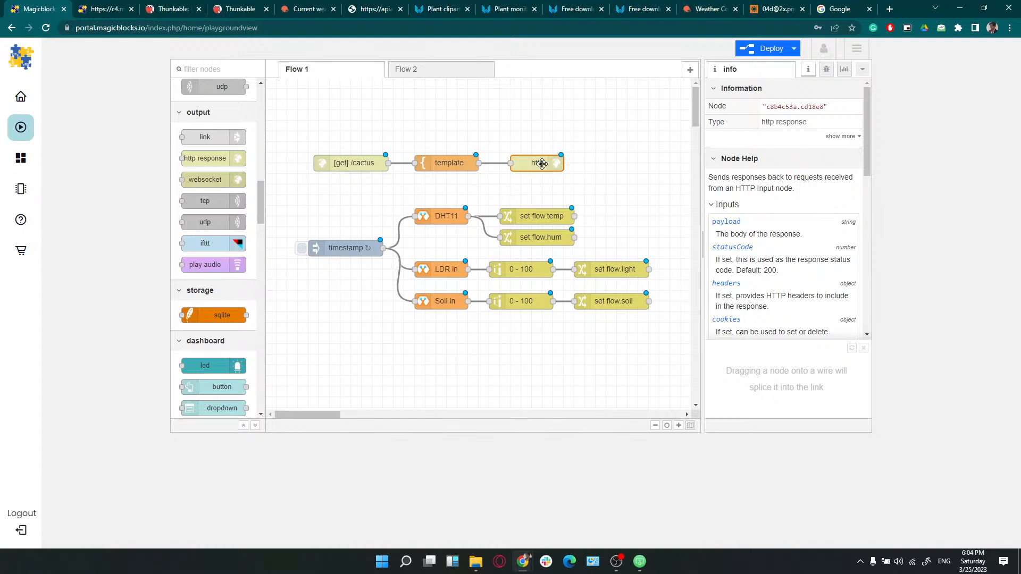
Set the http response node's status code to 200
double_click(542, 164)
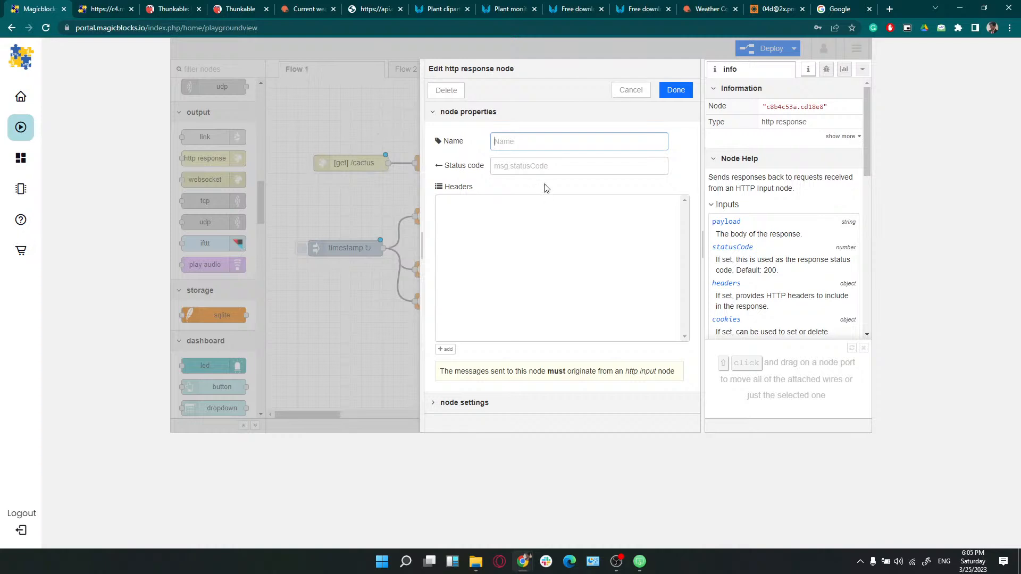
click(536, 169)
text(200)
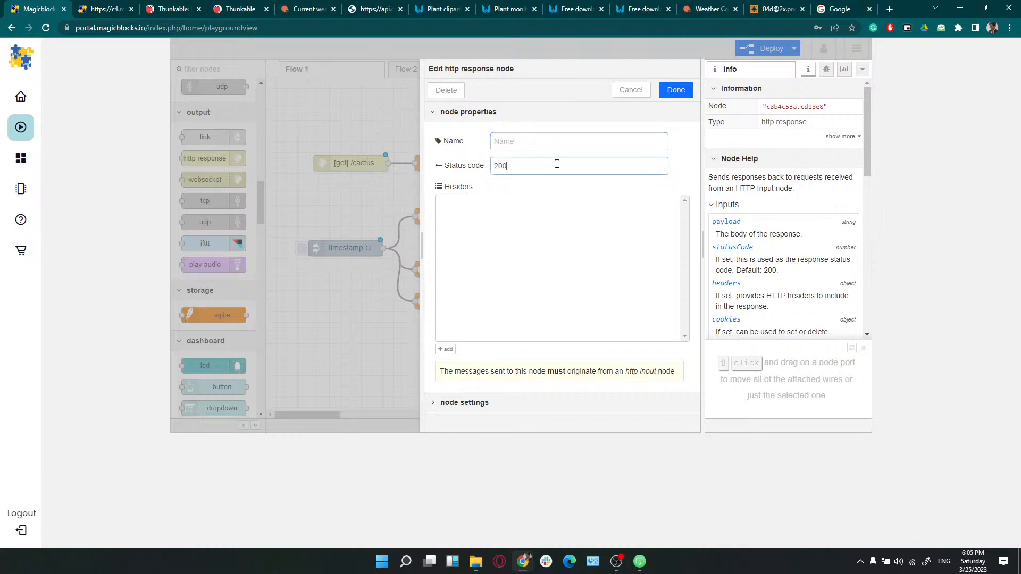
click(673, 95)
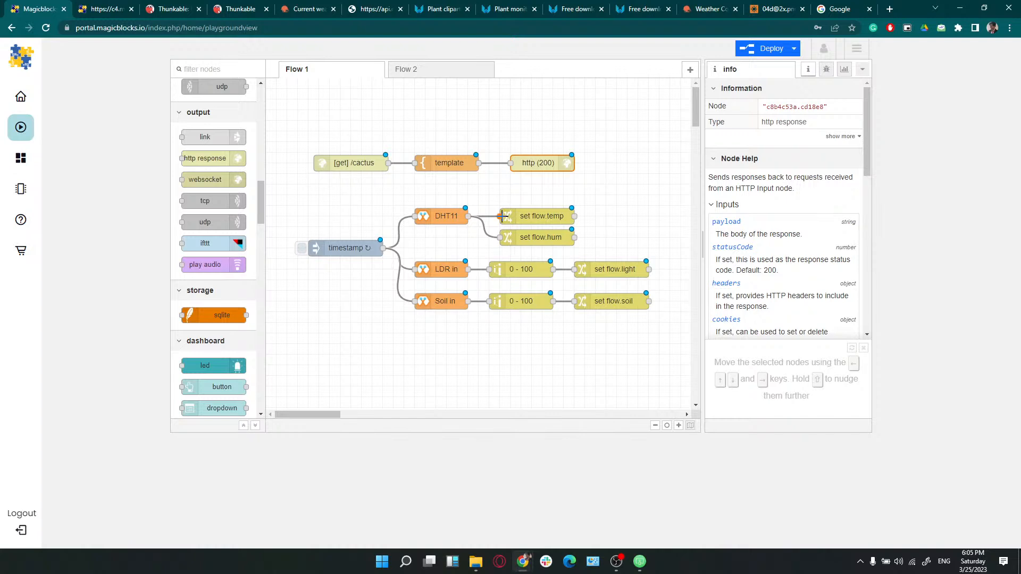
Mark Flow 2 as disabled in its settings, then deploy from Flow 1
click(449, 68)
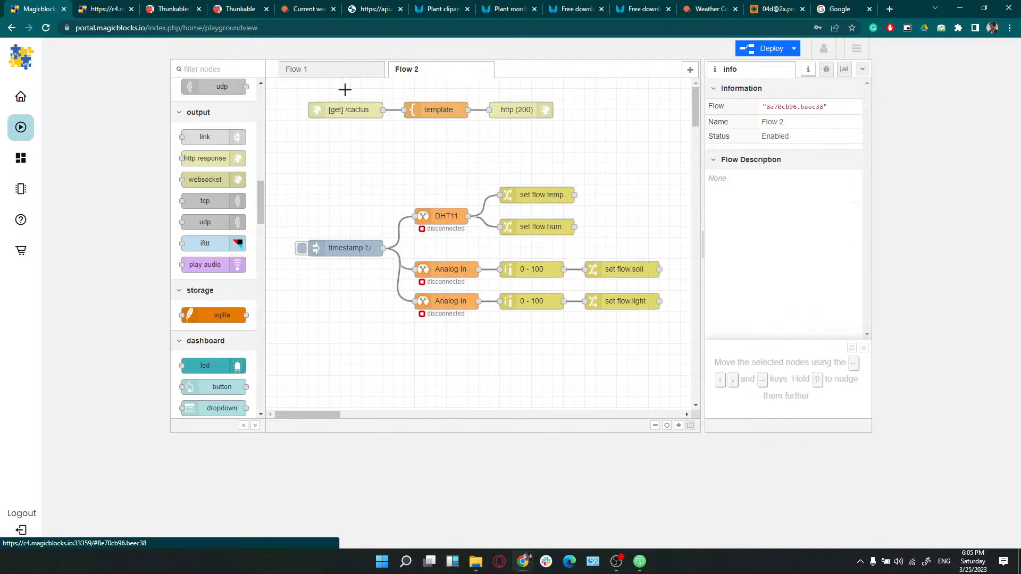
drag(290, 93, 669, 337)
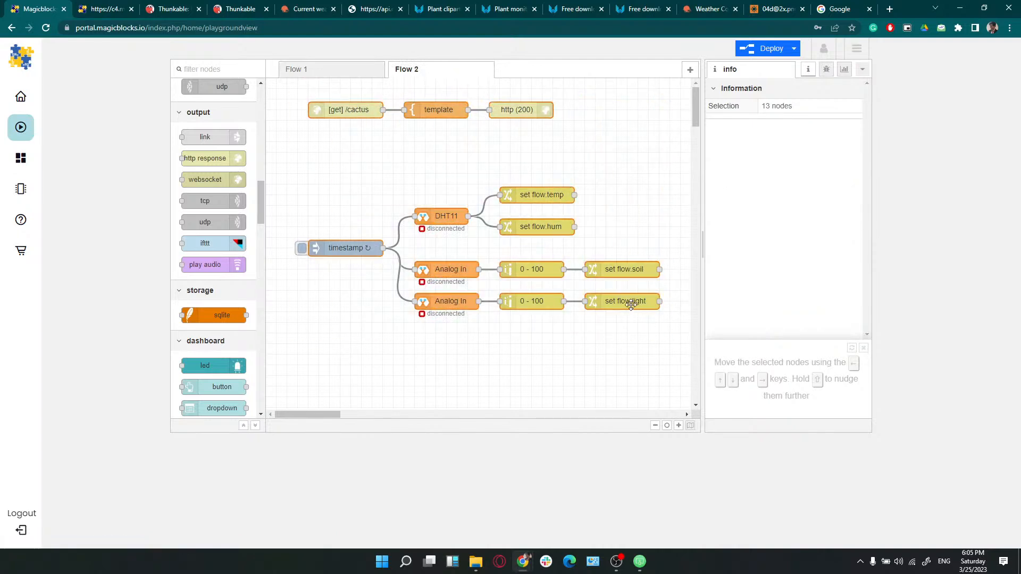
key(Escape)
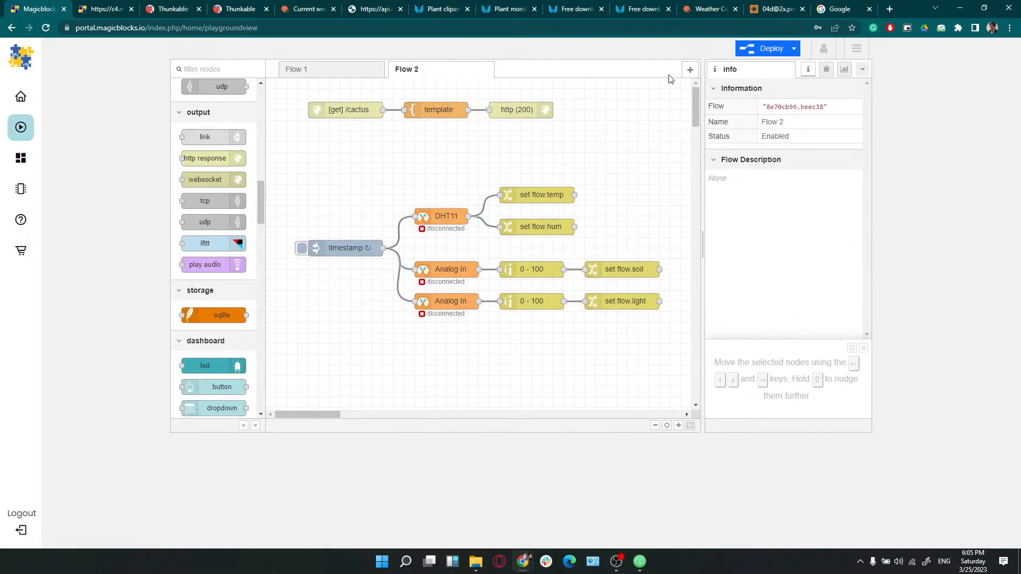
double_click(461, 73)
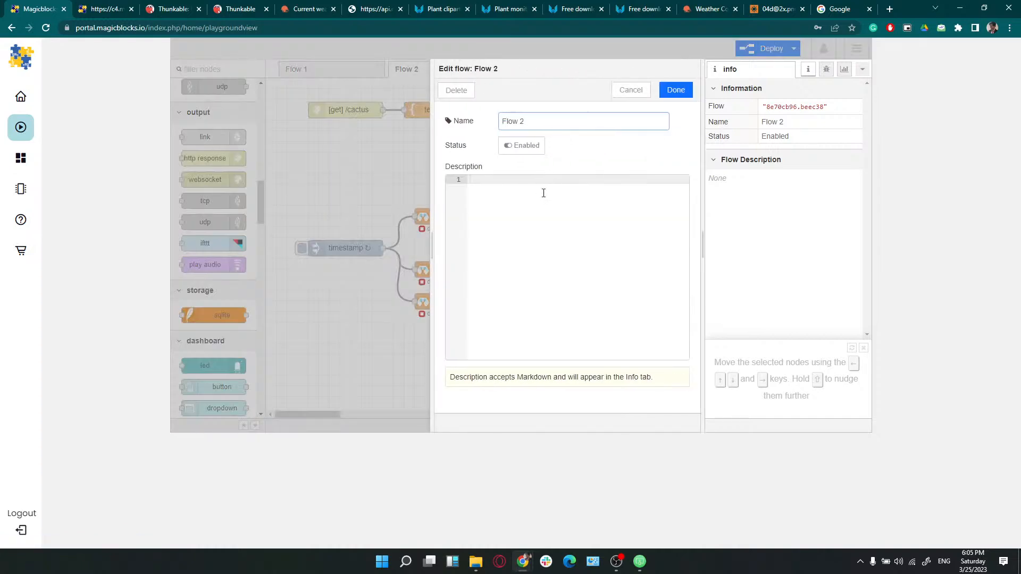
click(675, 90)
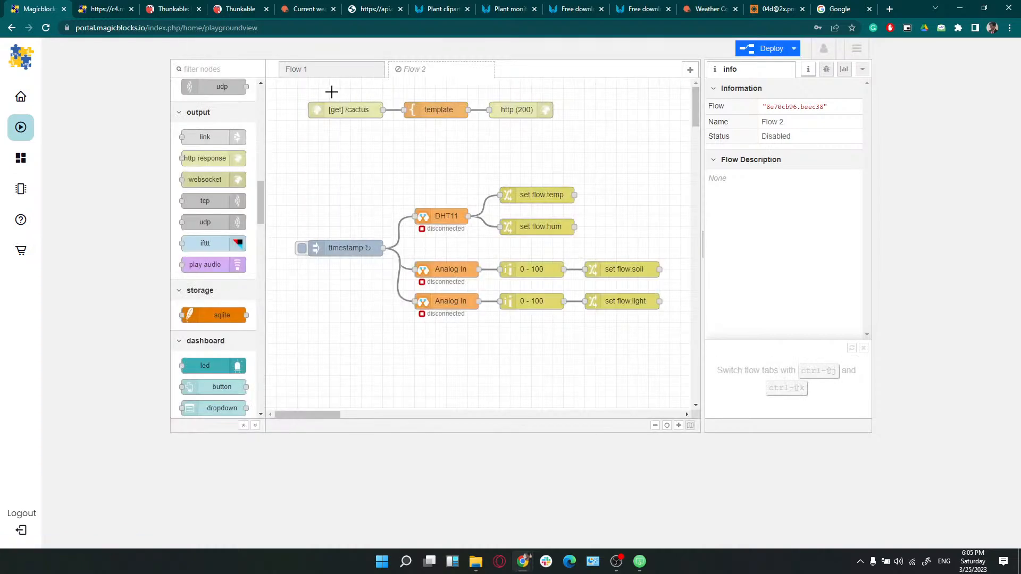
click(312, 70)
click(771, 48)
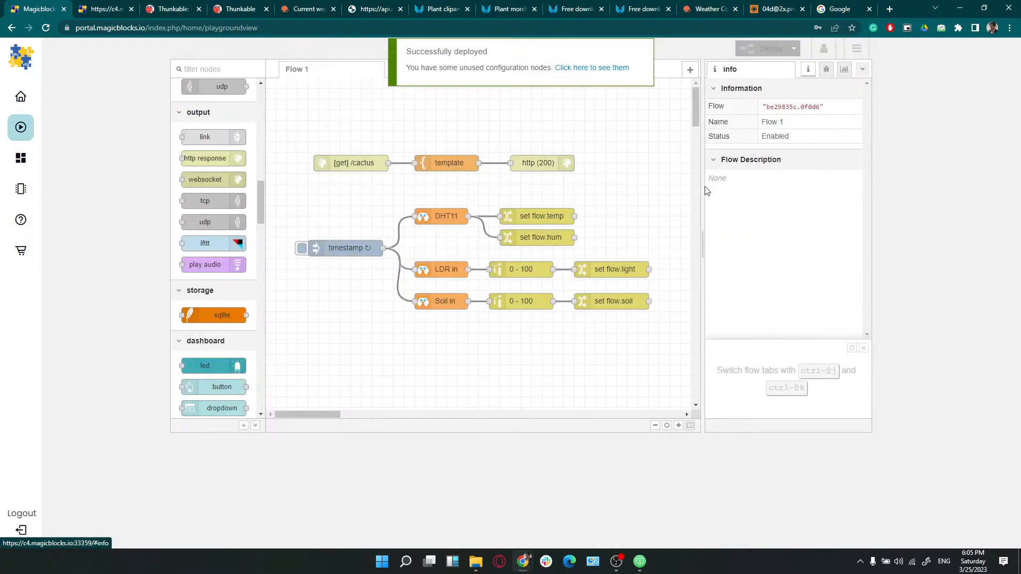
Reload the cactus page in the browser to check the served readings
click(101, 10)
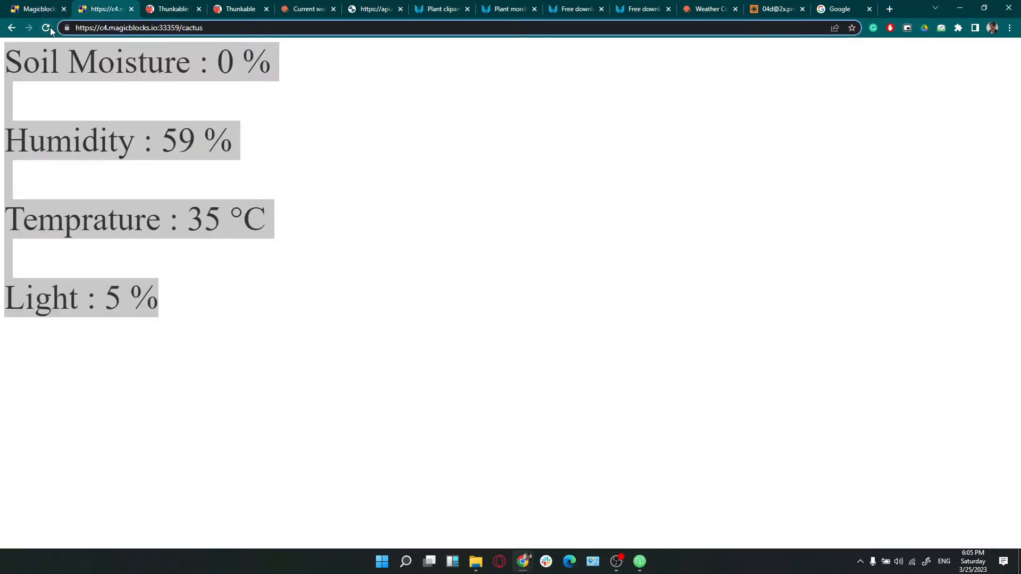
click(50, 28)
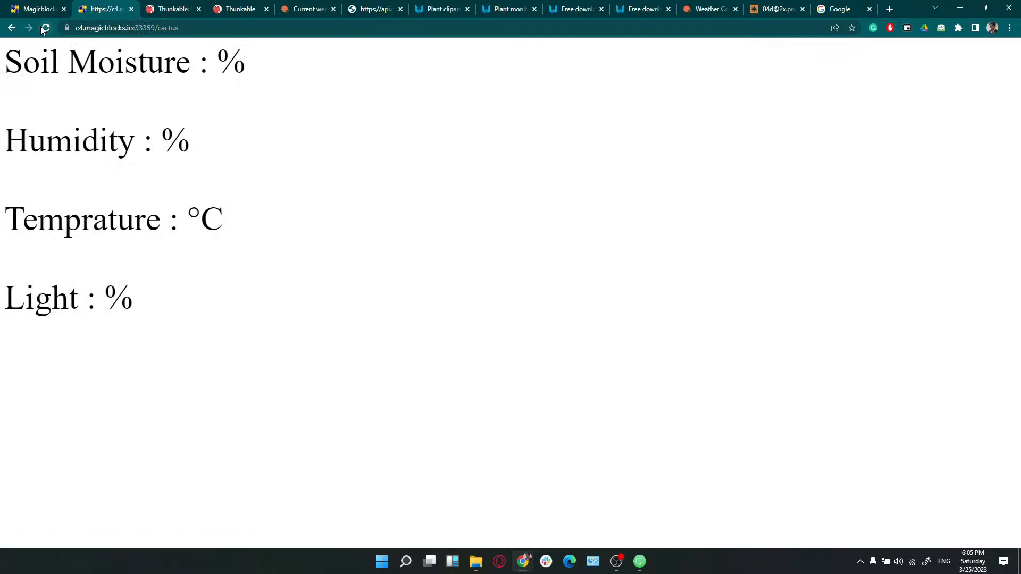
click(45, 24)
mouse_move(42, 4)
click(33, 9)
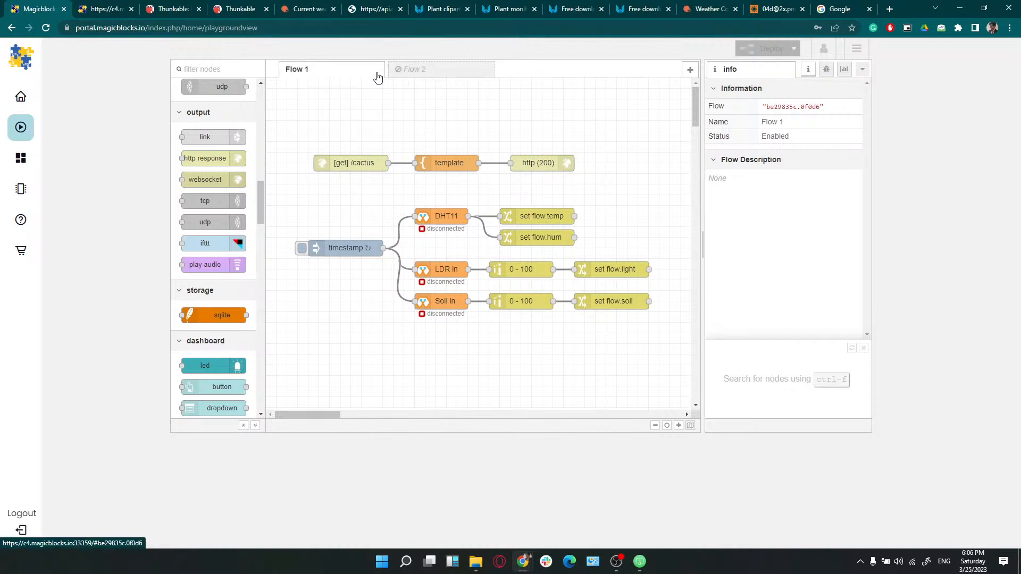
Inspect Flow 2's DHT11 node, which uses device MagicbitHome on pin 33, and cancel without changes
click(396, 77)
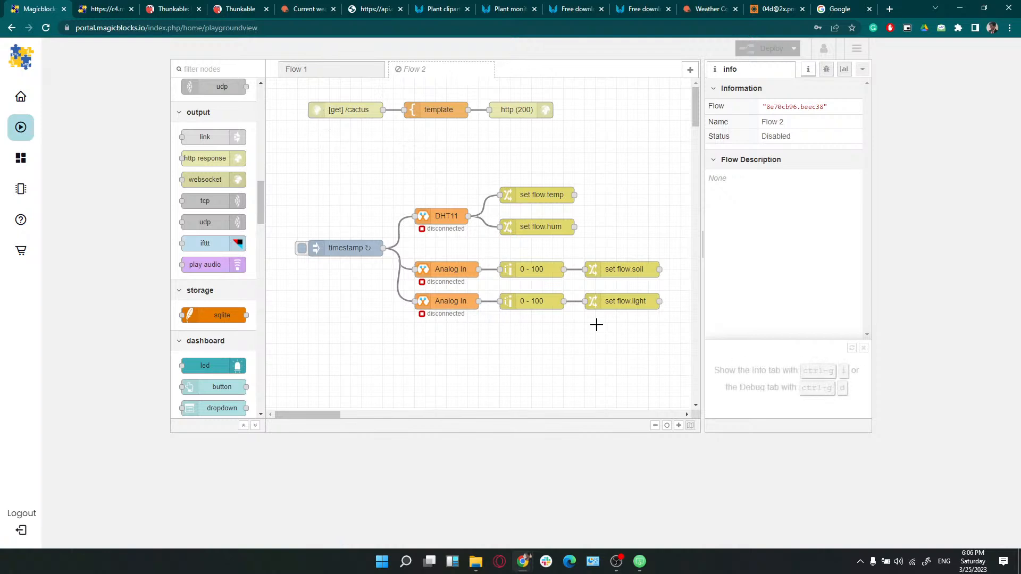
double_click(451, 217)
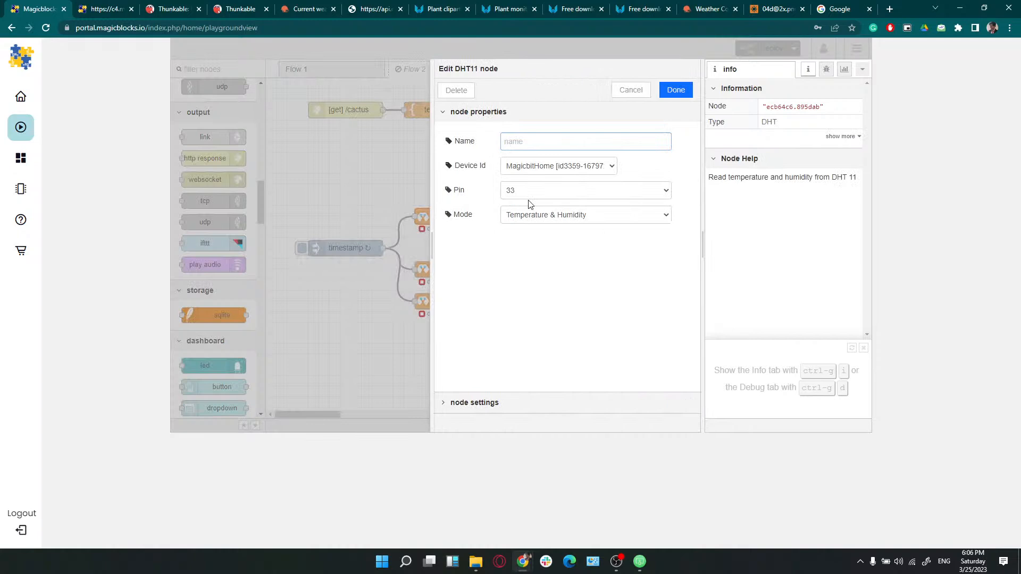
click(550, 168)
click(642, 165)
click(560, 192)
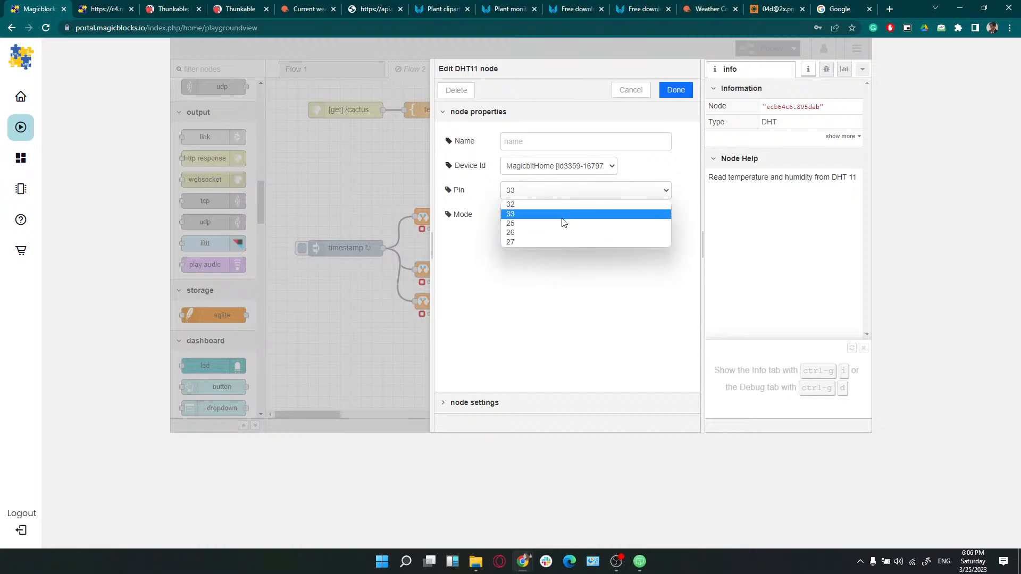
click(639, 93)
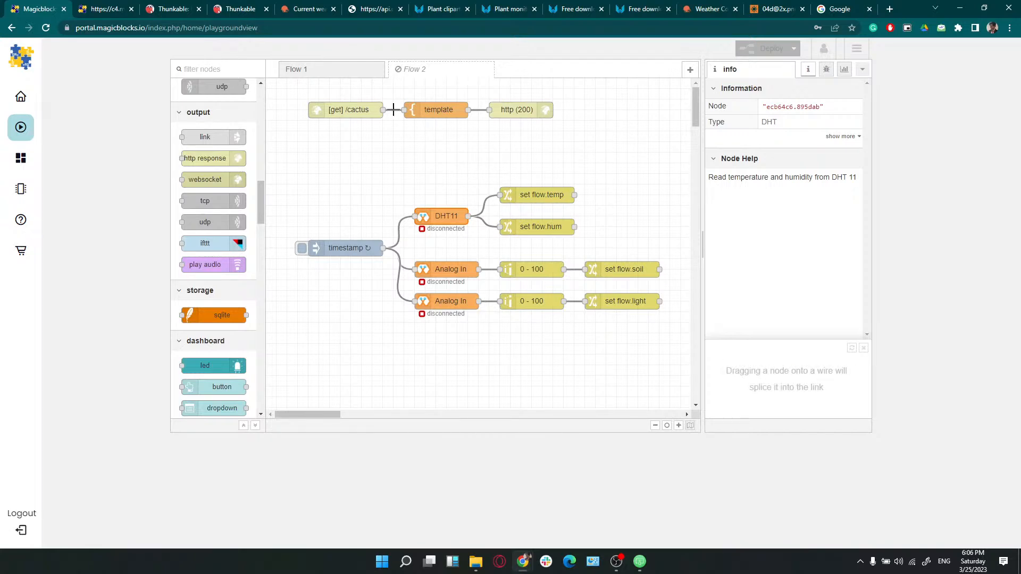
Append 1 to Flow 1's [get] endpoint URL so it reads /cactus1, then deploy
click(334, 79)
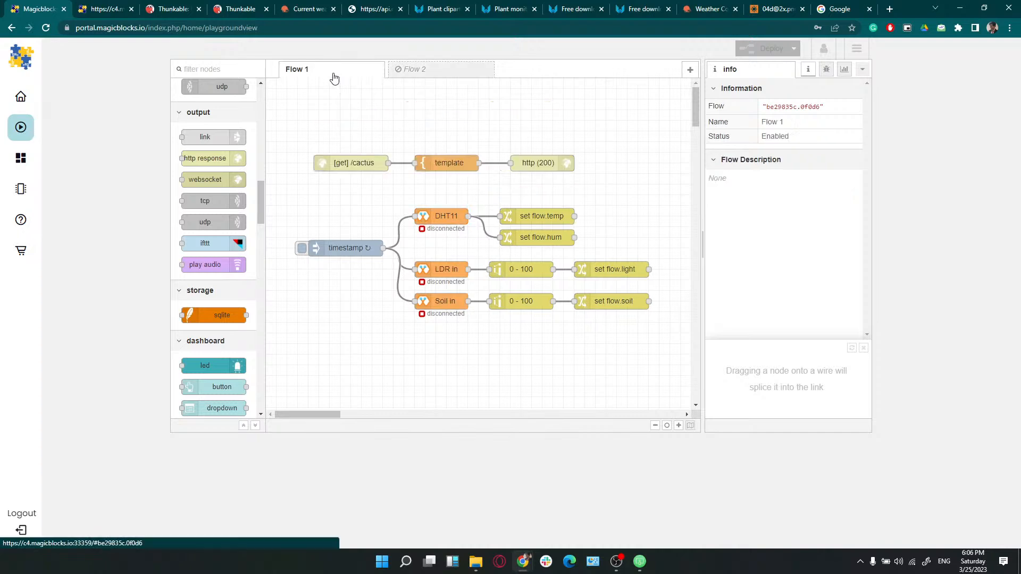
double_click(368, 162)
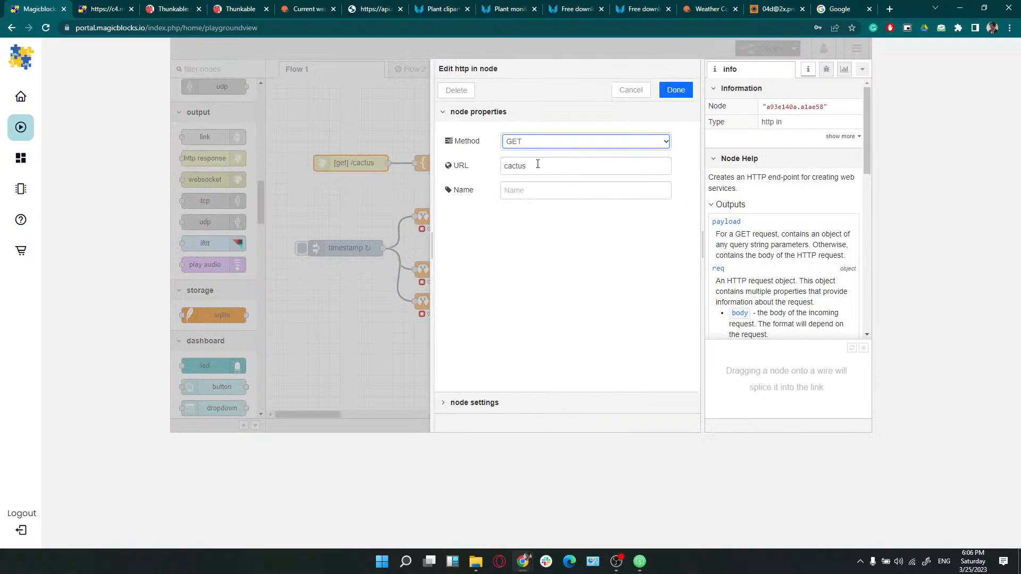
click(536, 165)
text(1)
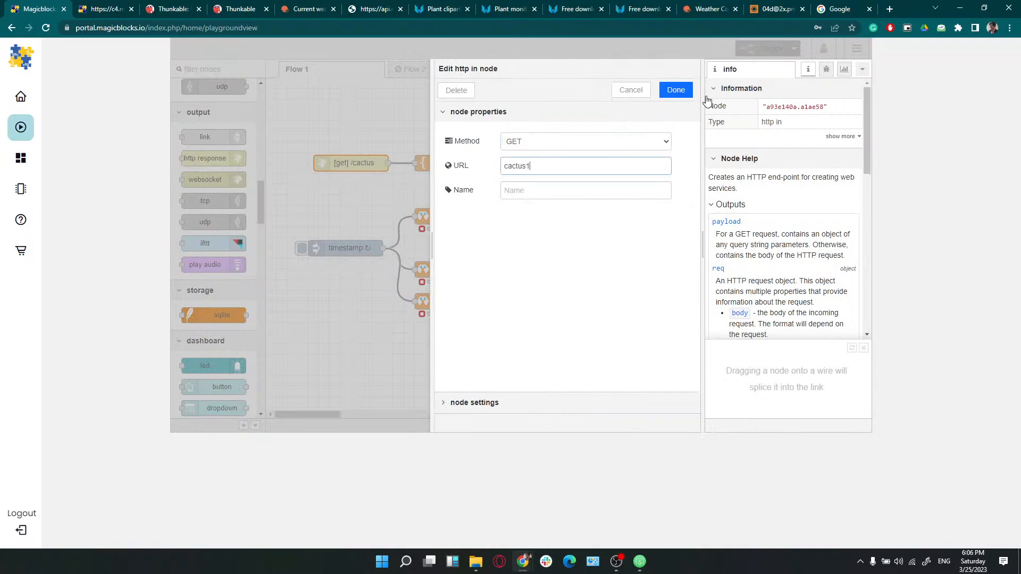
click(675, 90)
click(765, 51)
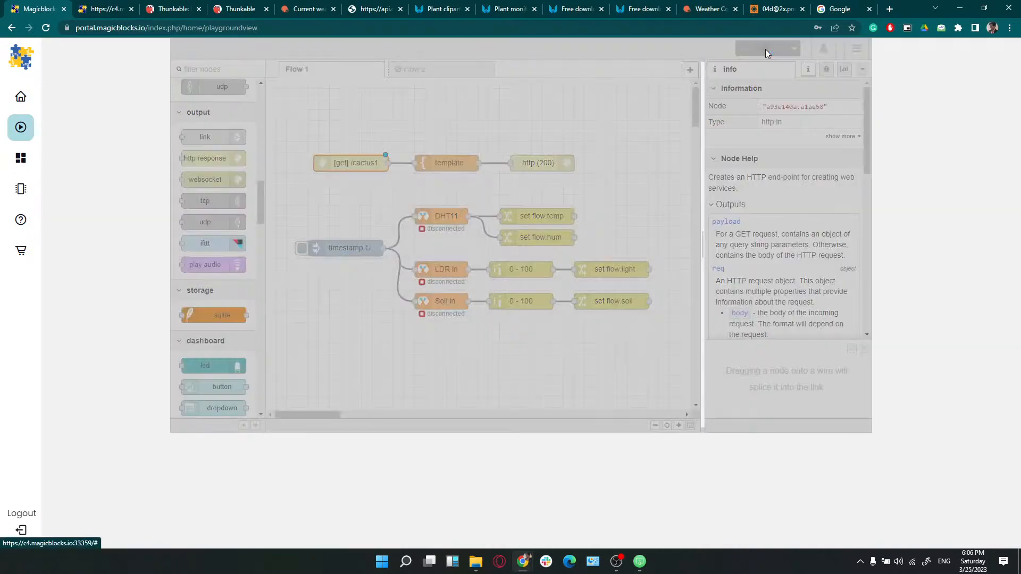
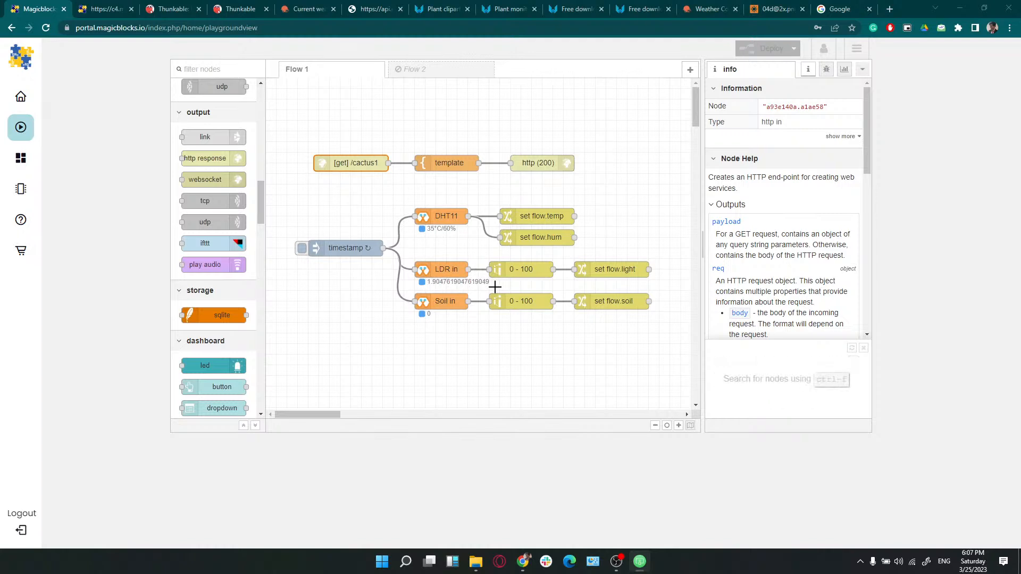
Make the light-level 0 - 100 range node round its result to the nearest integer
double_click(515, 276)
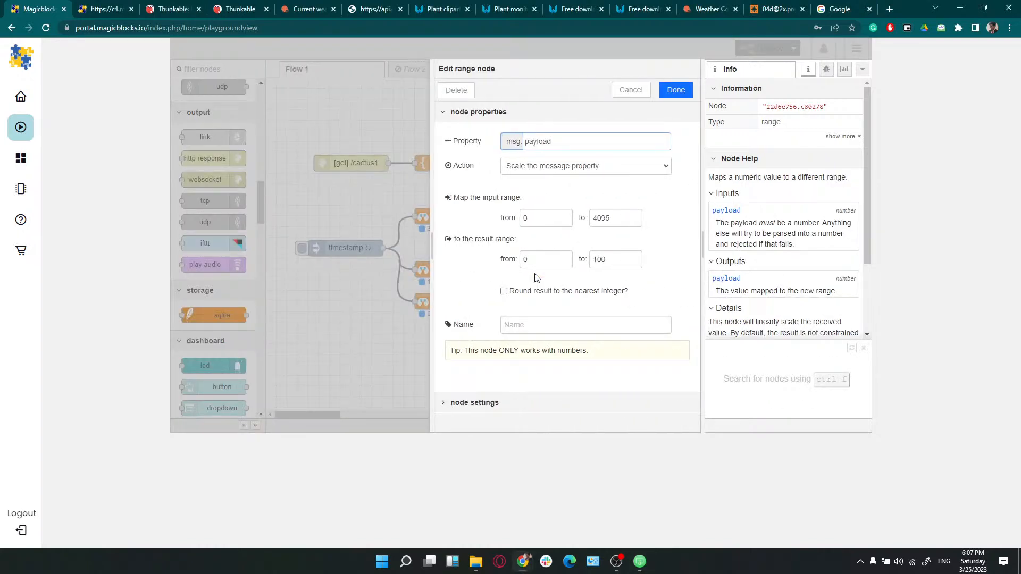
click(505, 294)
click(676, 89)
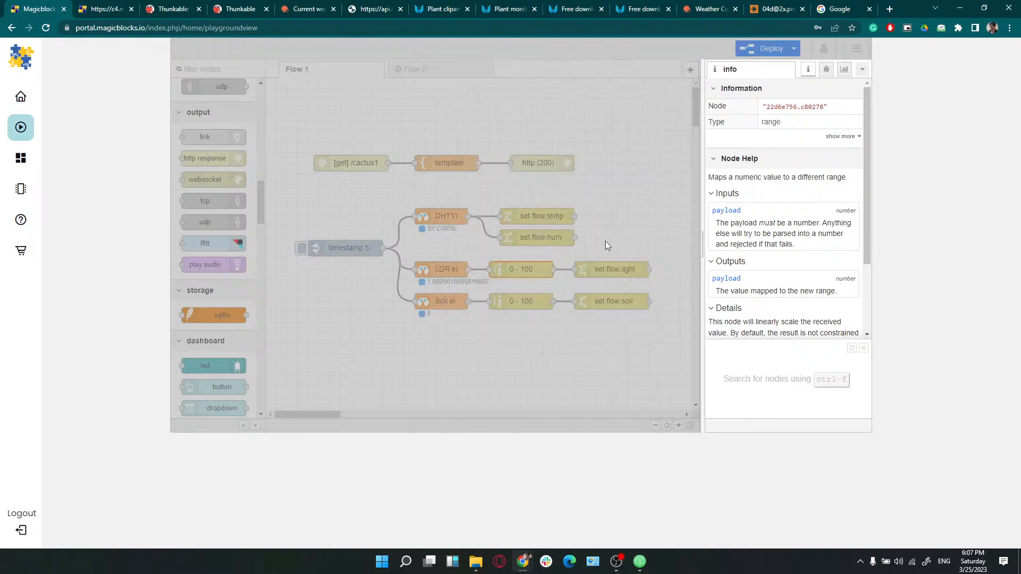
Make the soil 0 - 100 range node round to whole numbers, deploy Flow 1, and select all its nodes
double_click(520, 302)
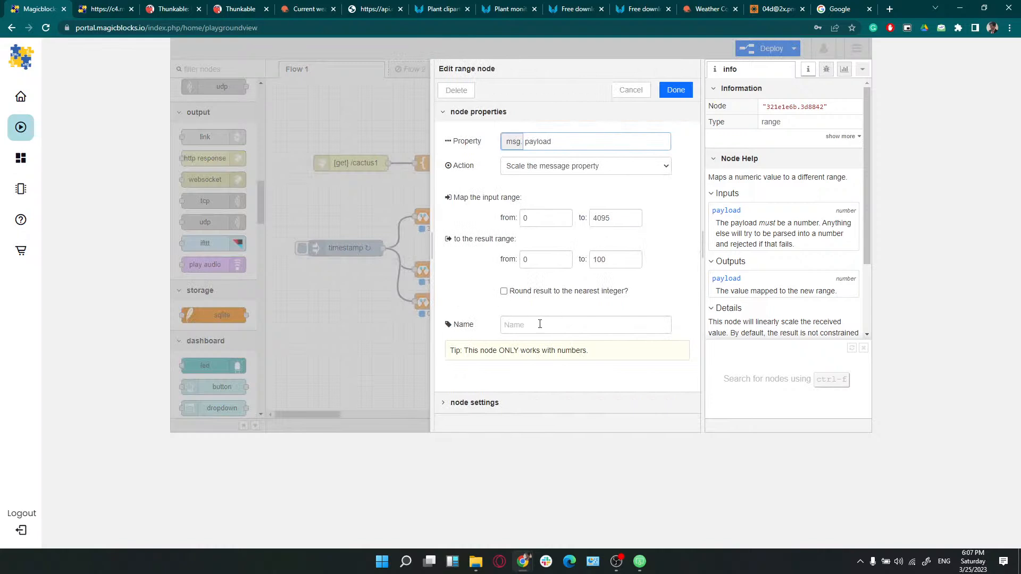
click(504, 291)
click(676, 90)
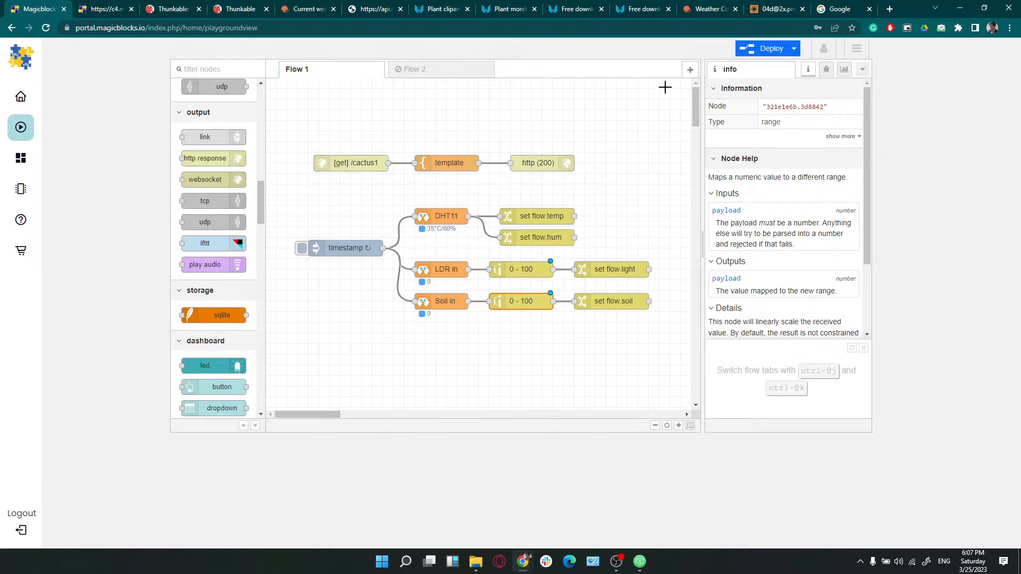
click(760, 48)
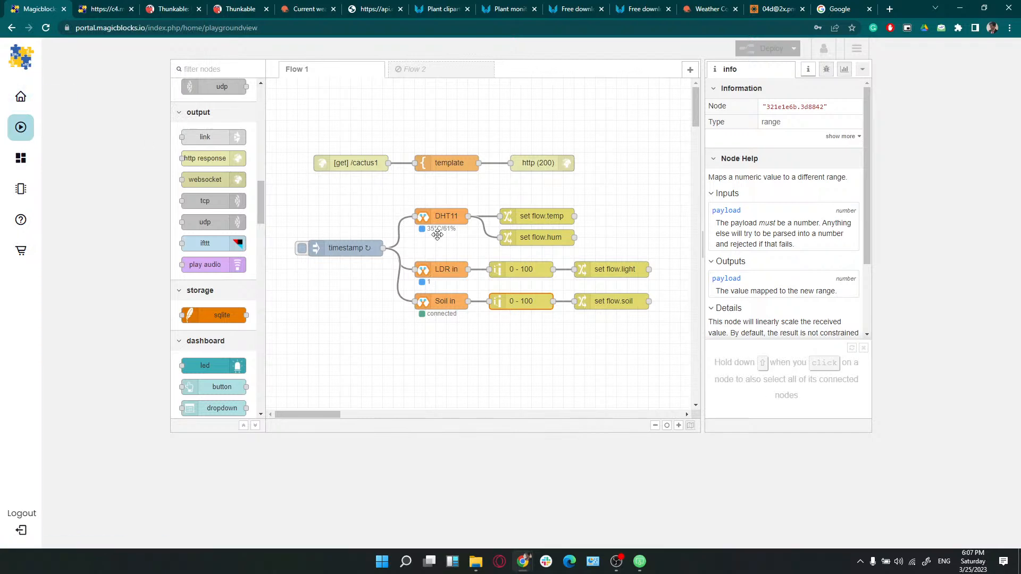
drag(291, 141, 668, 365)
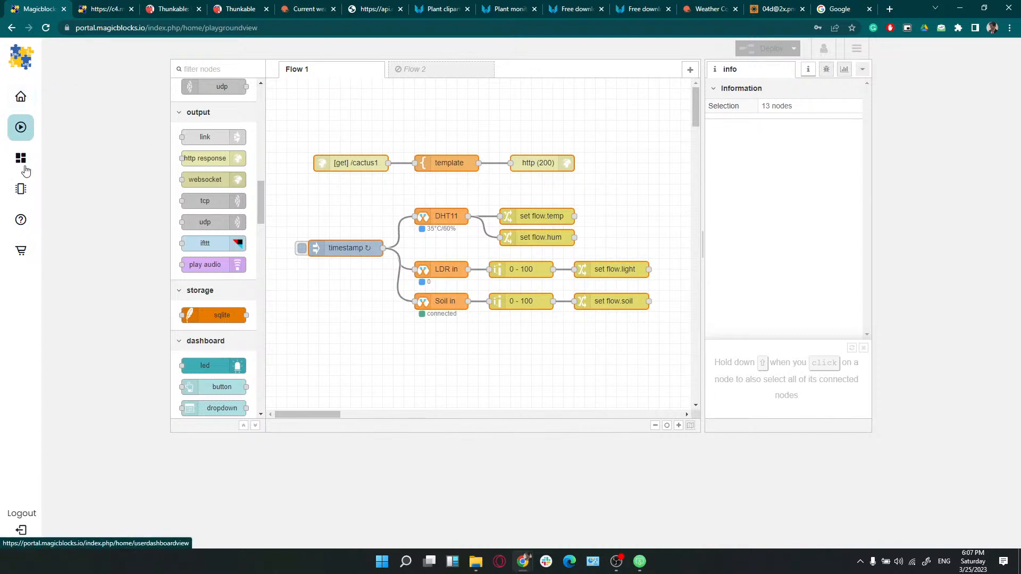
Copy the playground address c4.magicblocks.io:33359 from the MagicBlocks home page for use in the Google tab
click(26, 102)
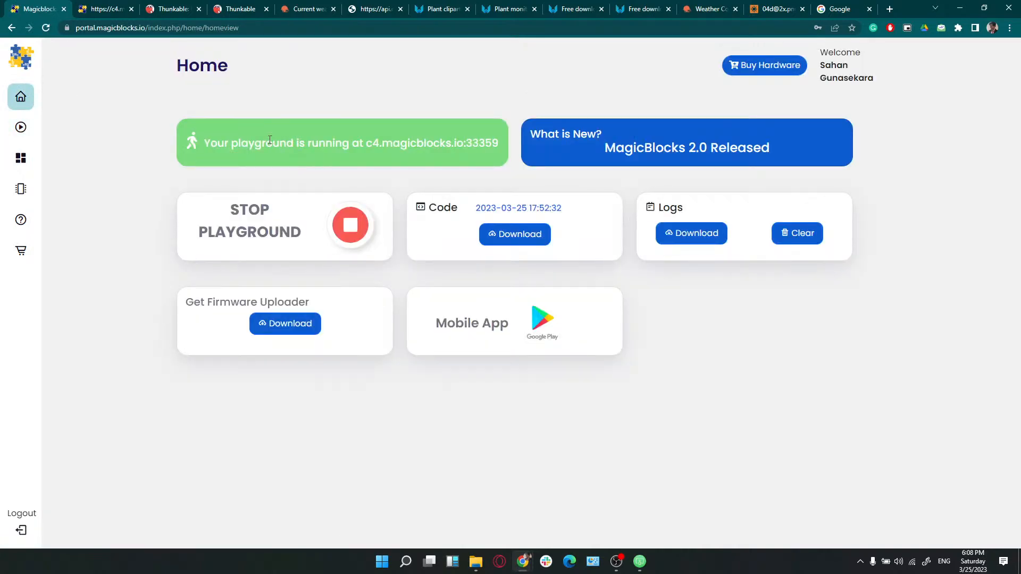
drag(367, 144, 493, 156)
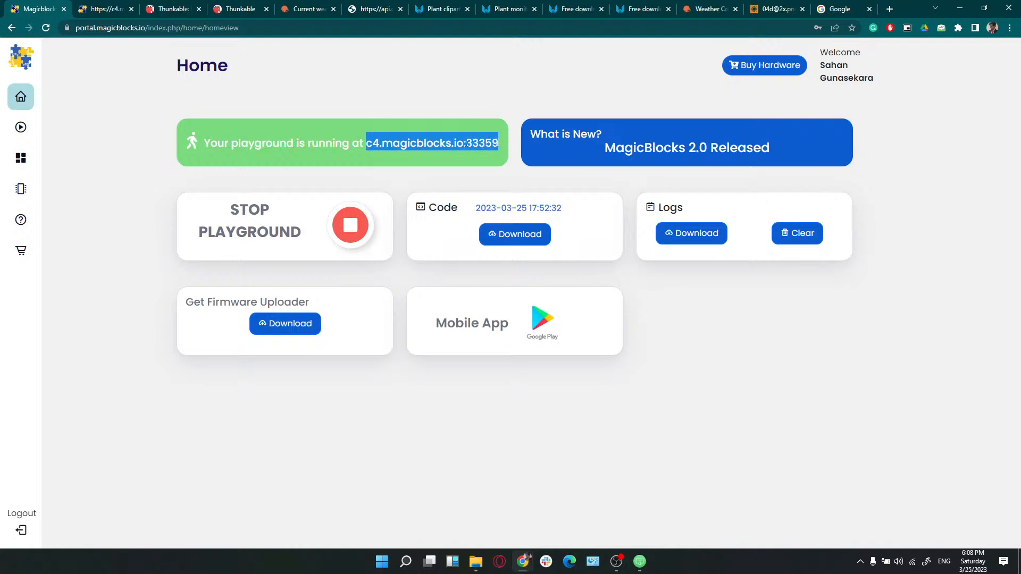
right_click(425, 143)
click(444, 149)
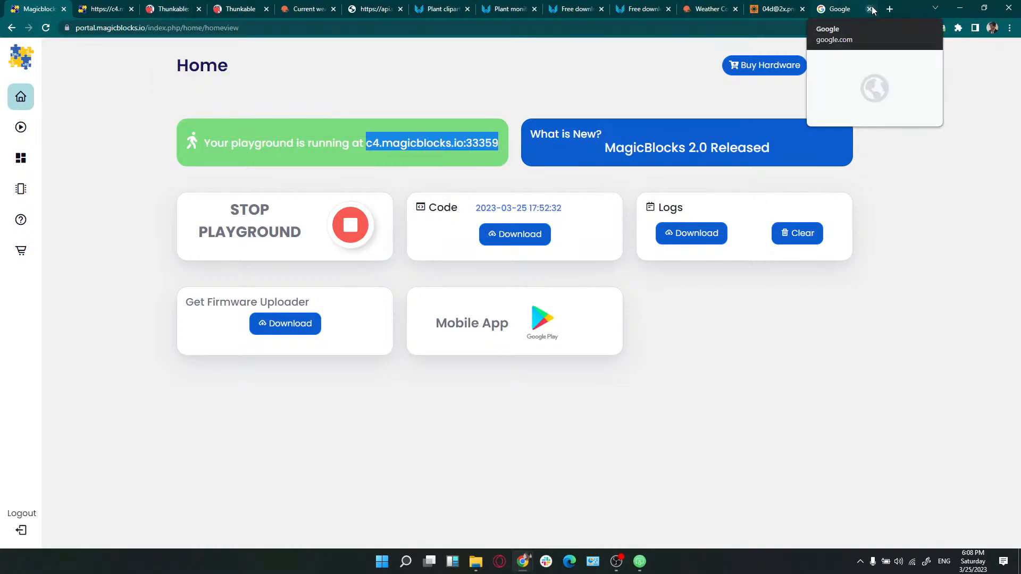
click(842, 9)
click(725, 23)
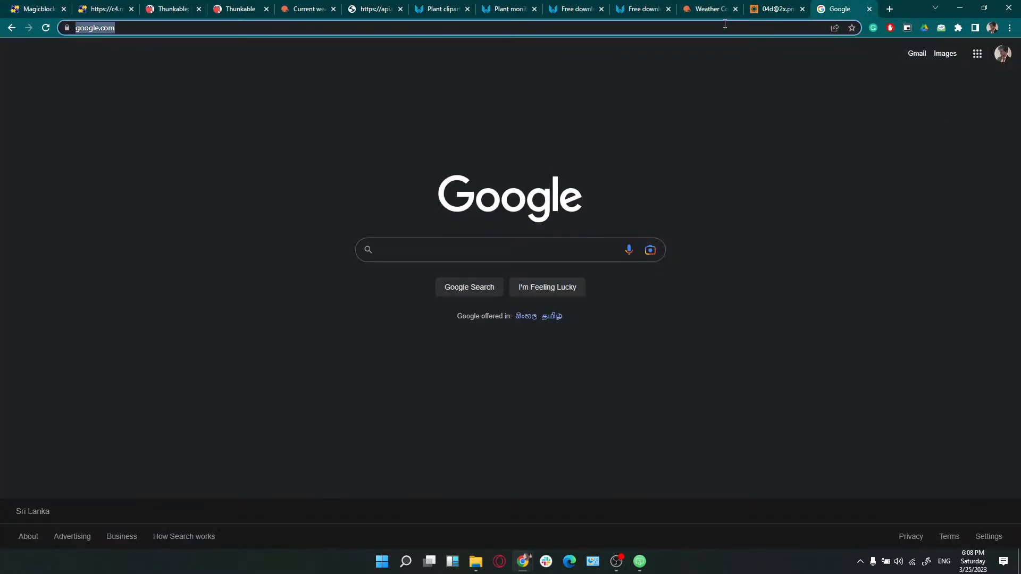
Load c4.magicblocks.io:33359/cactus1, then trim the address to /cactus and load that too
key(ctrl+v)
text(/)
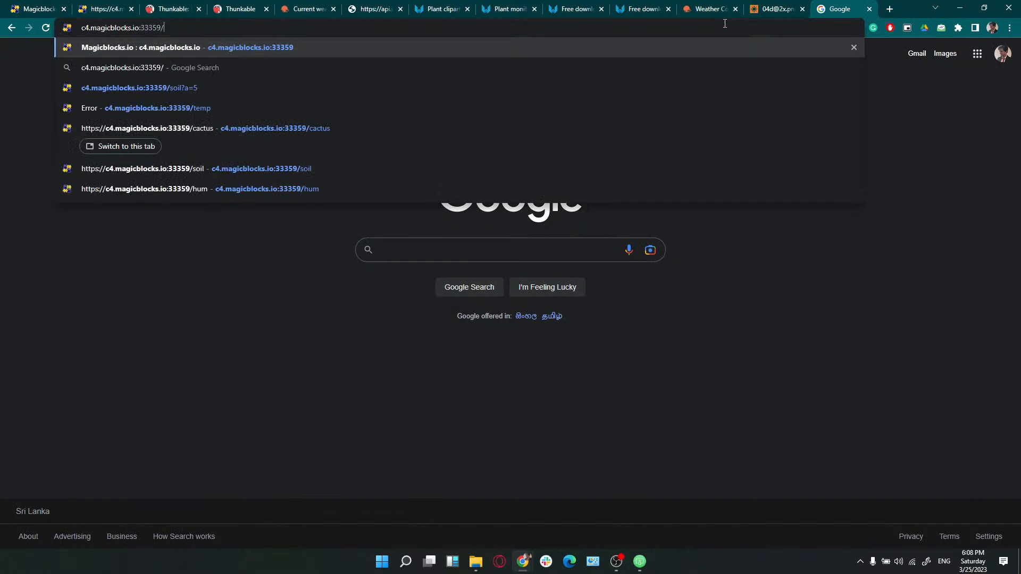
text(cac)
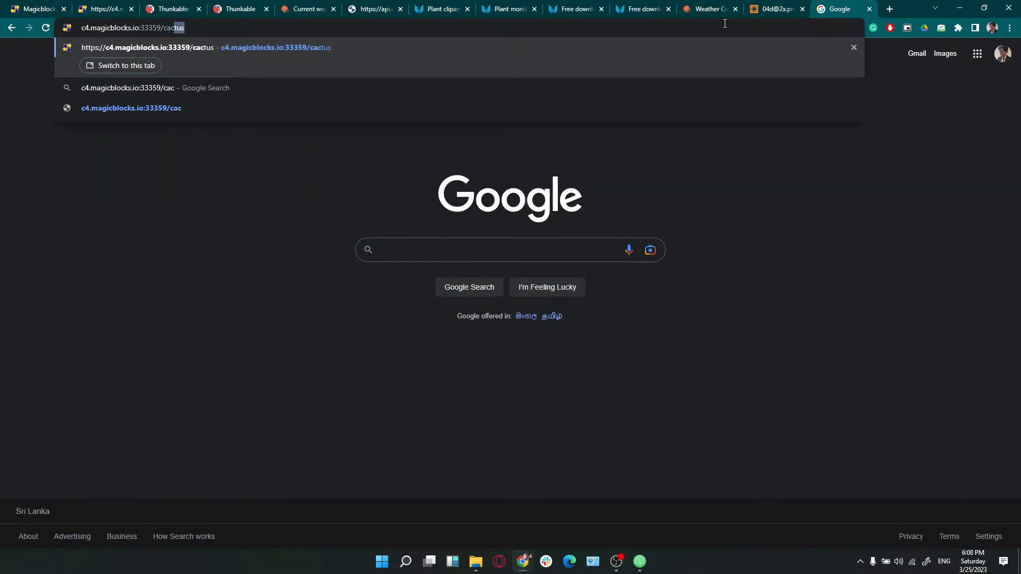
text(tus1)
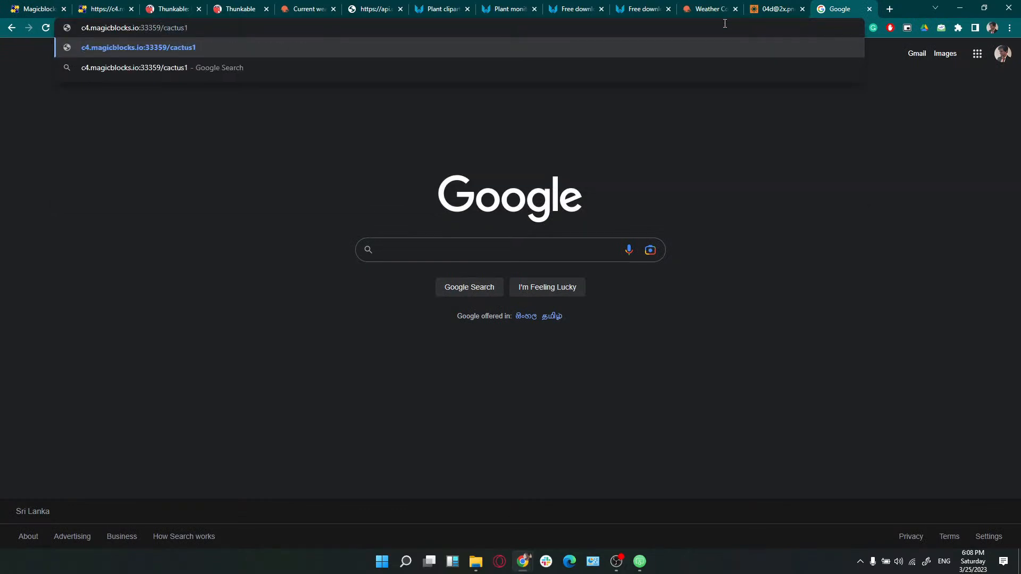
key(Return)
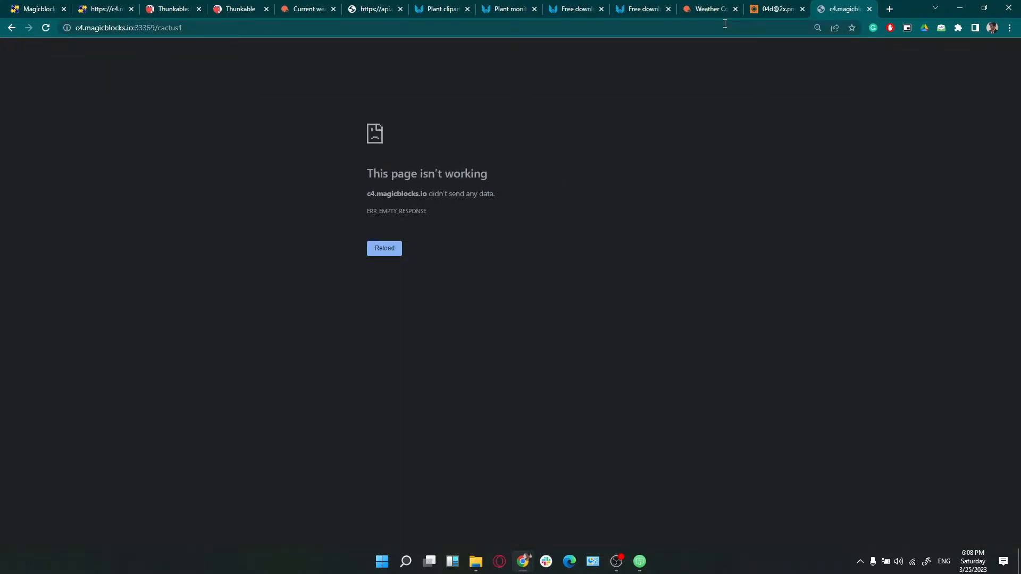
click(327, 24)
click(324, 25)
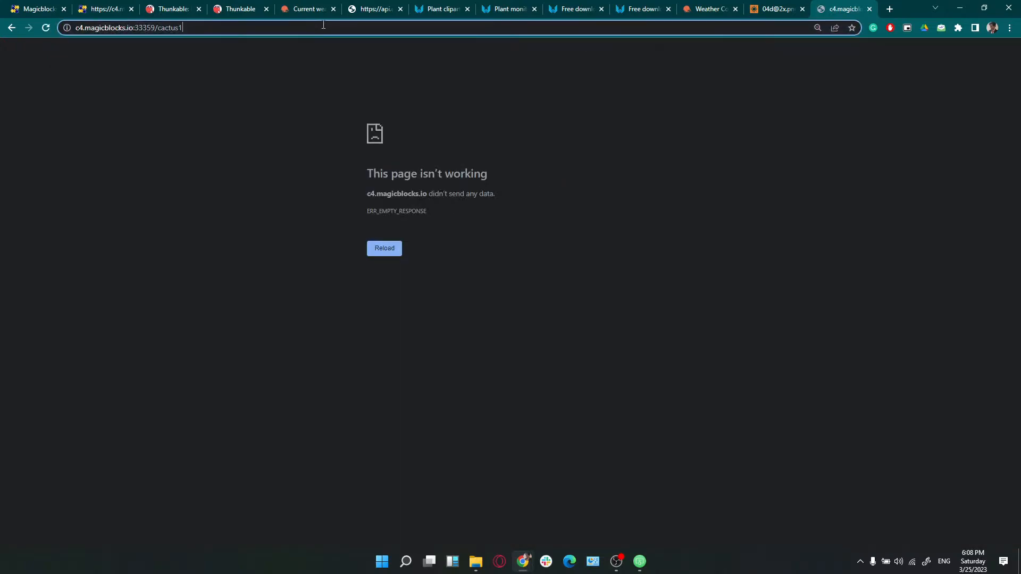
key(BackSpace)
key(Return)
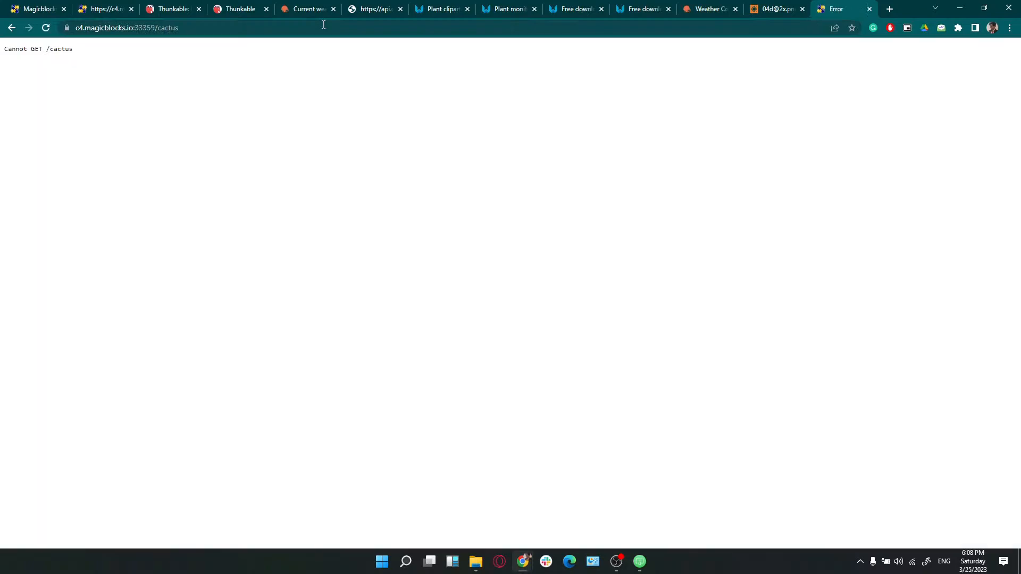
Open the playground flow editor, reload the cactus page, and return to the editor
click(48, 8)
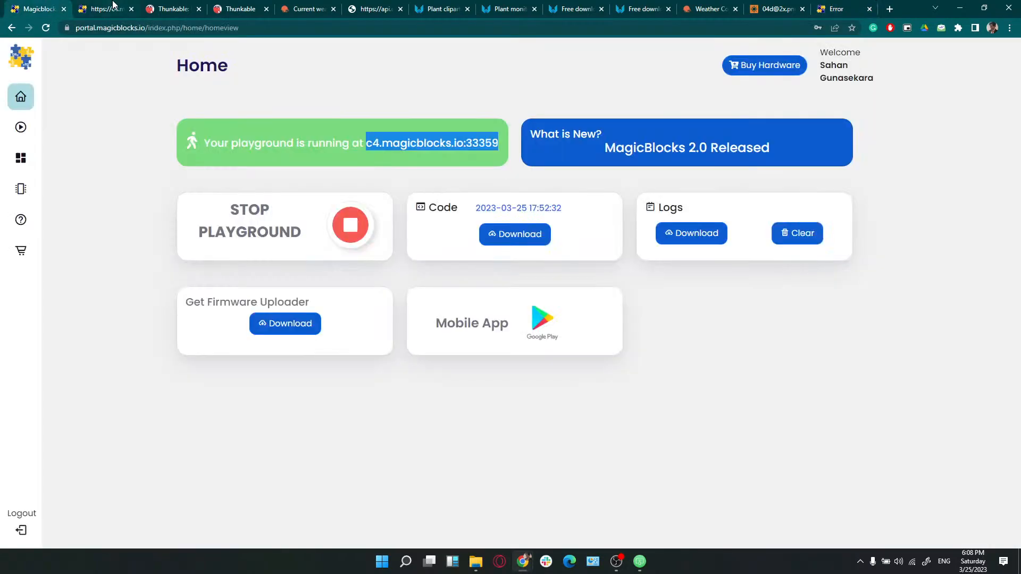
click(24, 129)
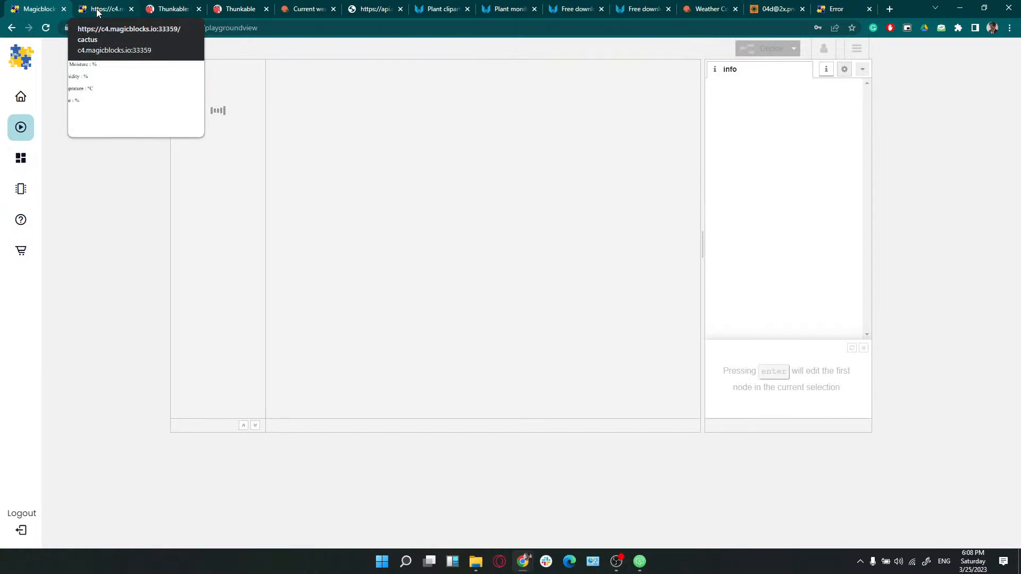
click(96, 9)
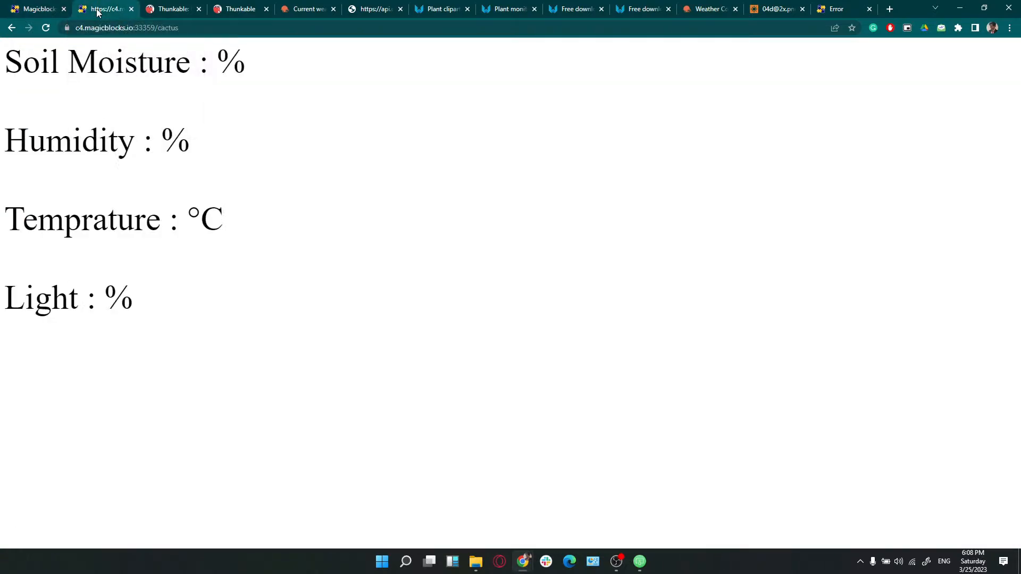
click(49, 25)
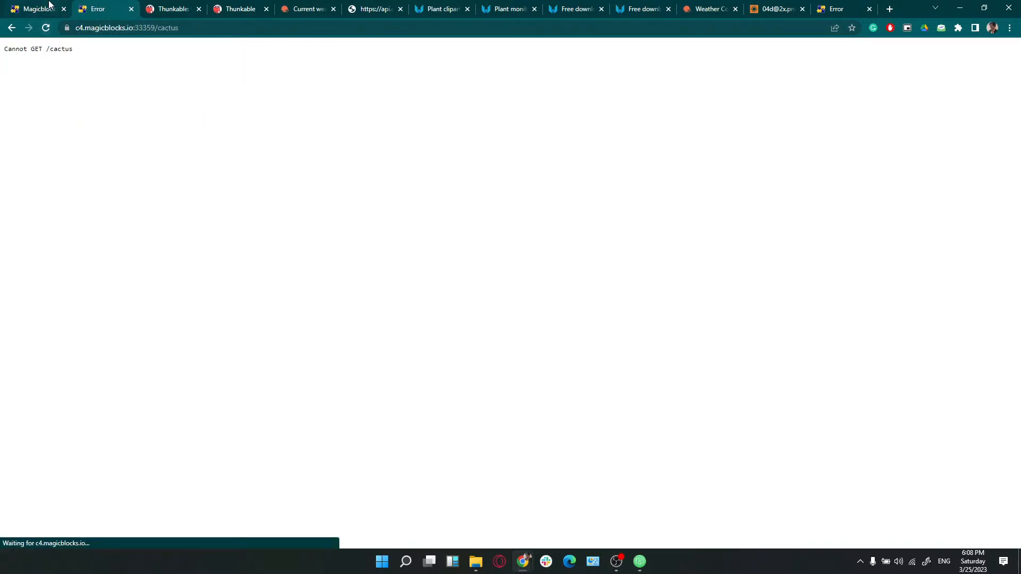
click(49, 4)
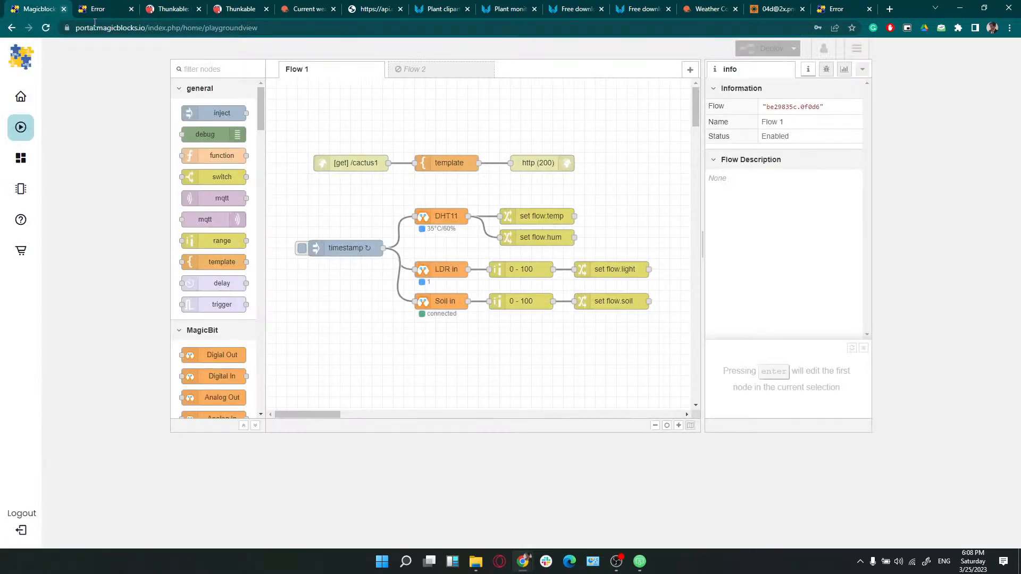
Compare Flow 1 and Flow 2 by switching back and forth between their tabs
click(438, 72)
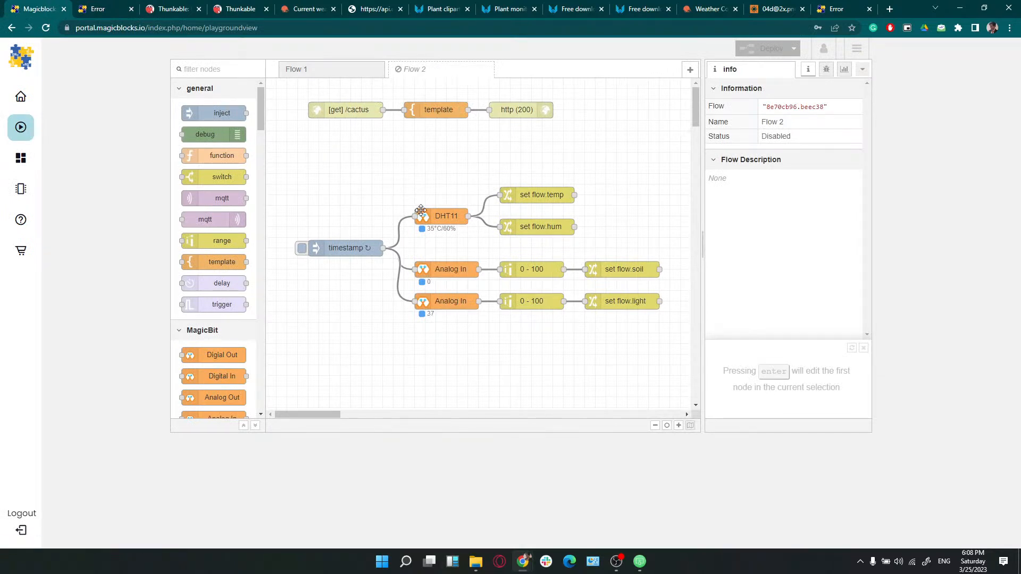
right_click(362, 73)
click(347, 80)
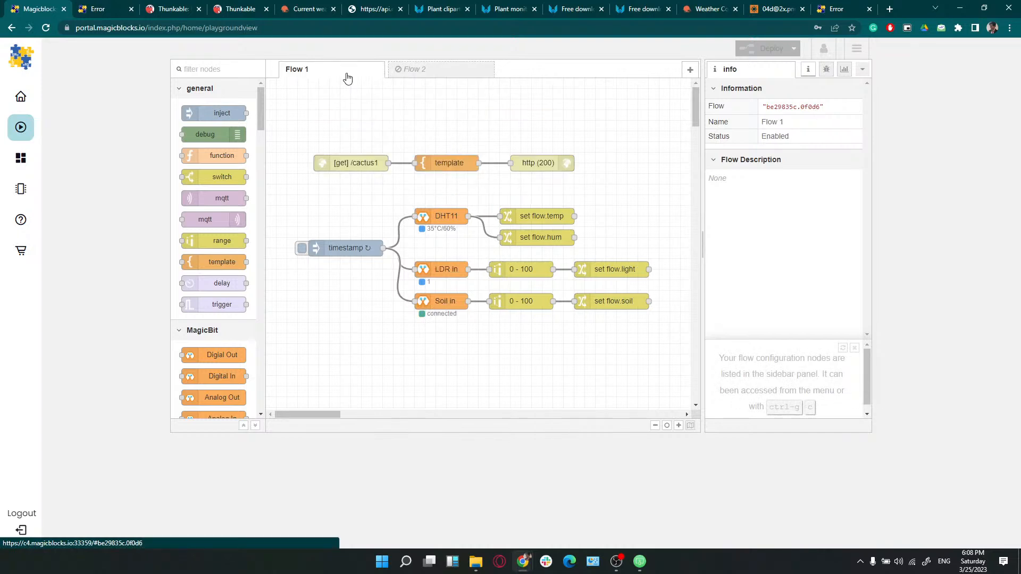
click(402, 70)
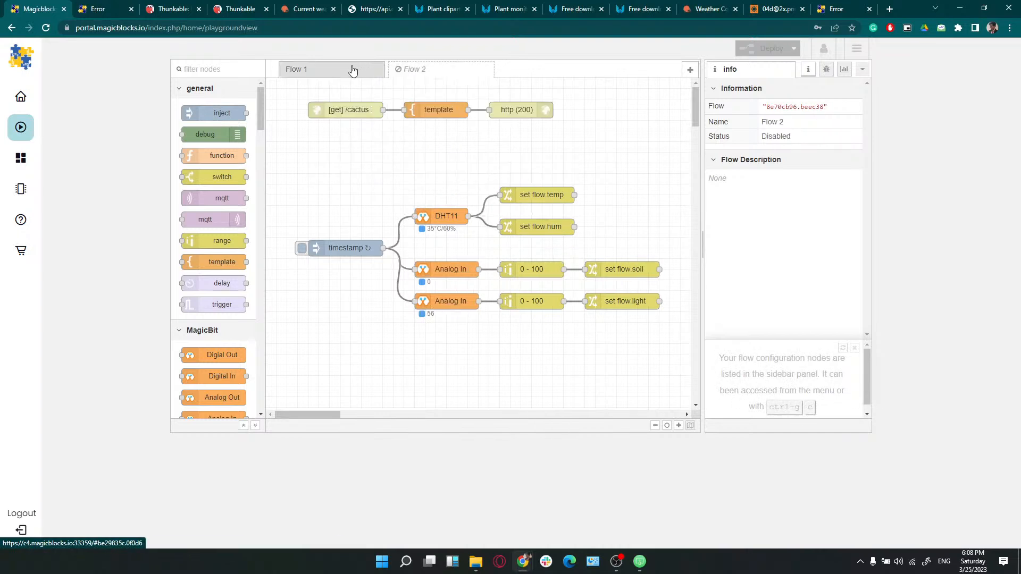
click(353, 71)
click(391, 70)
click(367, 73)
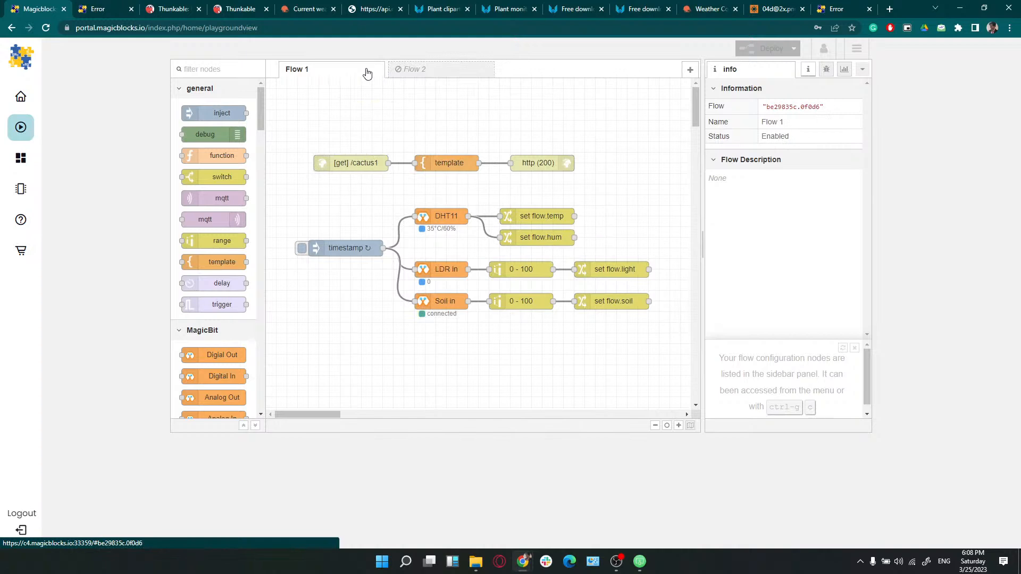
click(406, 81)
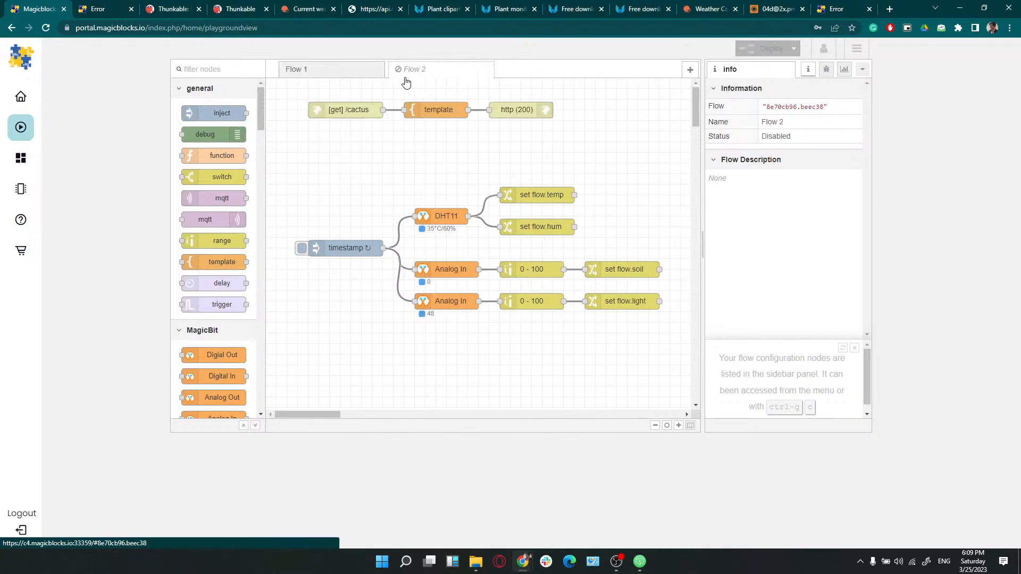
click(360, 72)
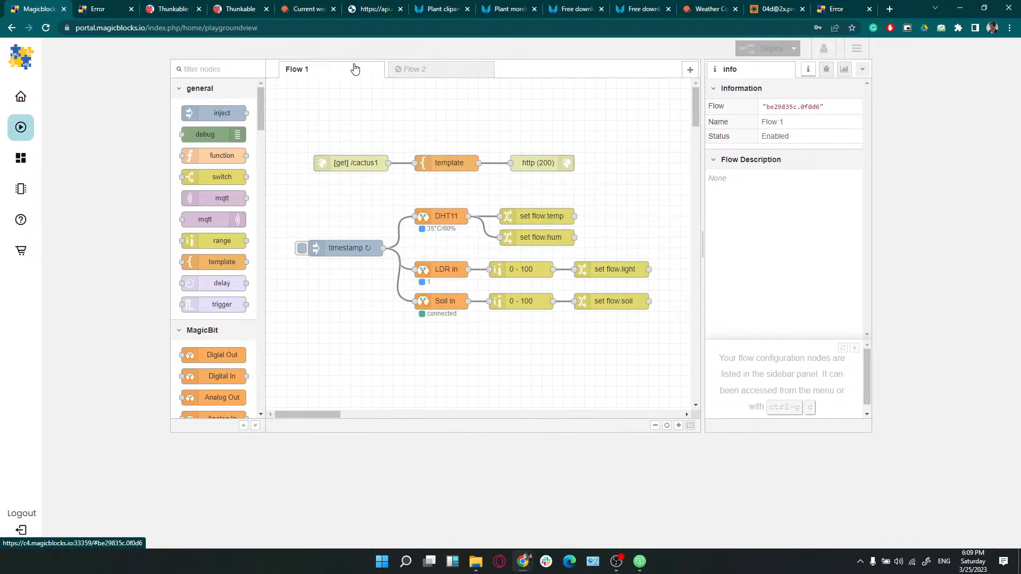
right_click(361, 67)
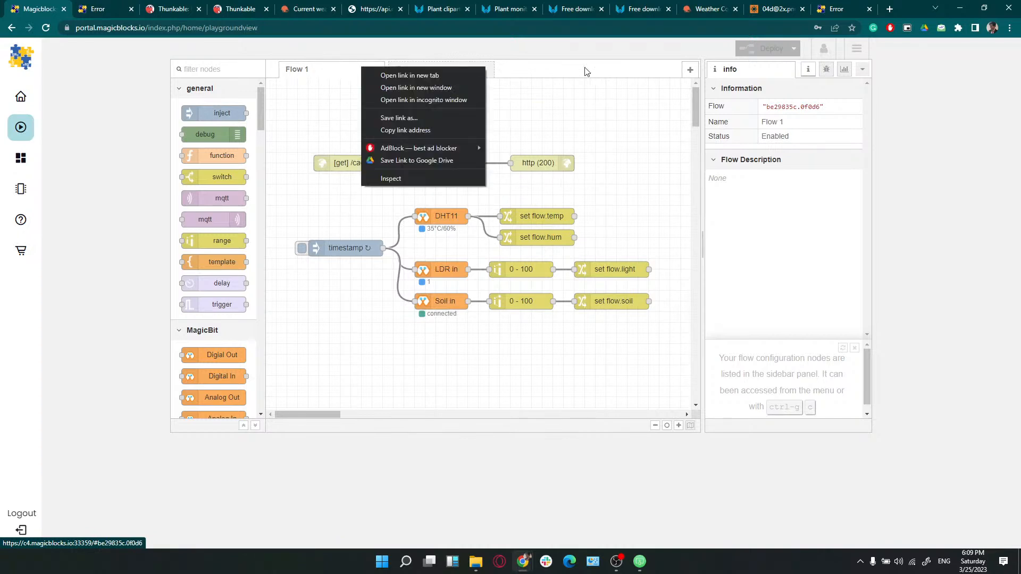
click(690, 72)
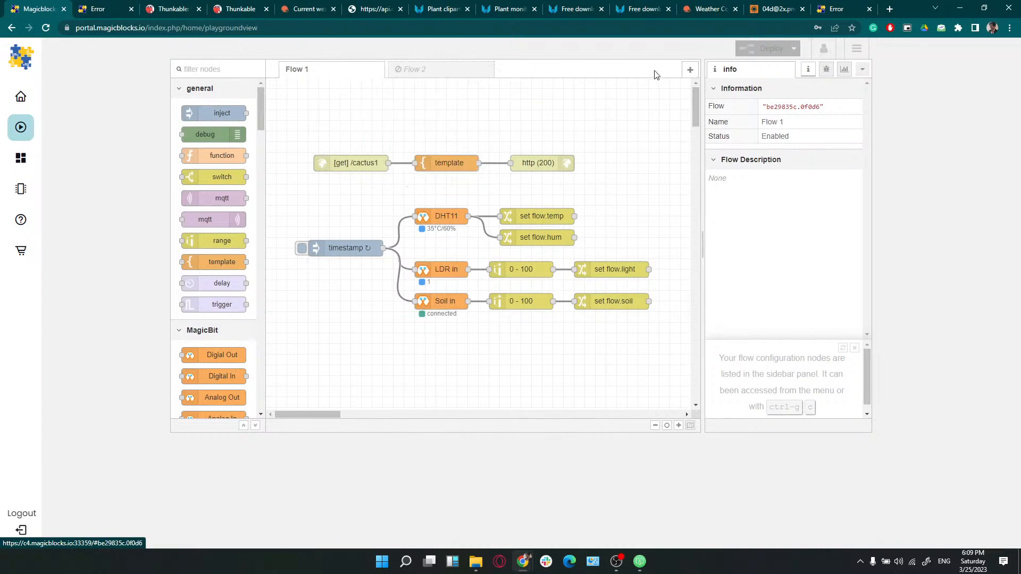
click(459, 67)
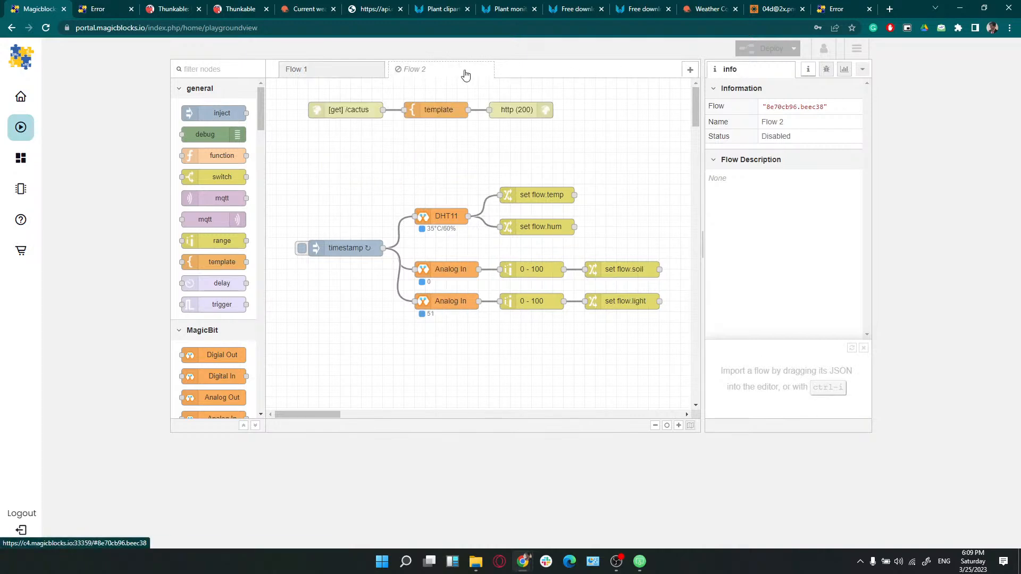
Delete Flow 2 from its Edit flow dialog and deploy
double_click(478, 71)
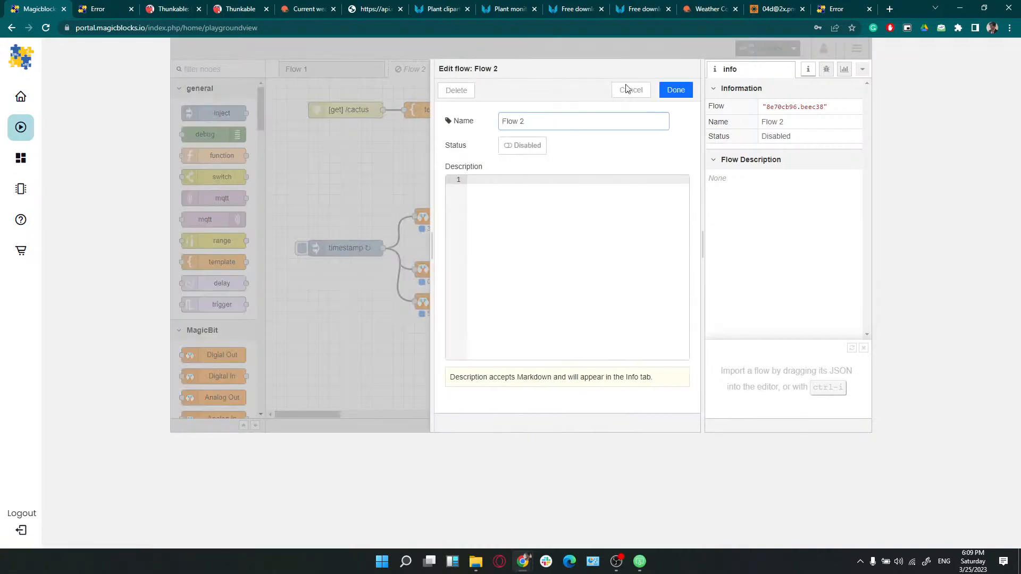
click(452, 92)
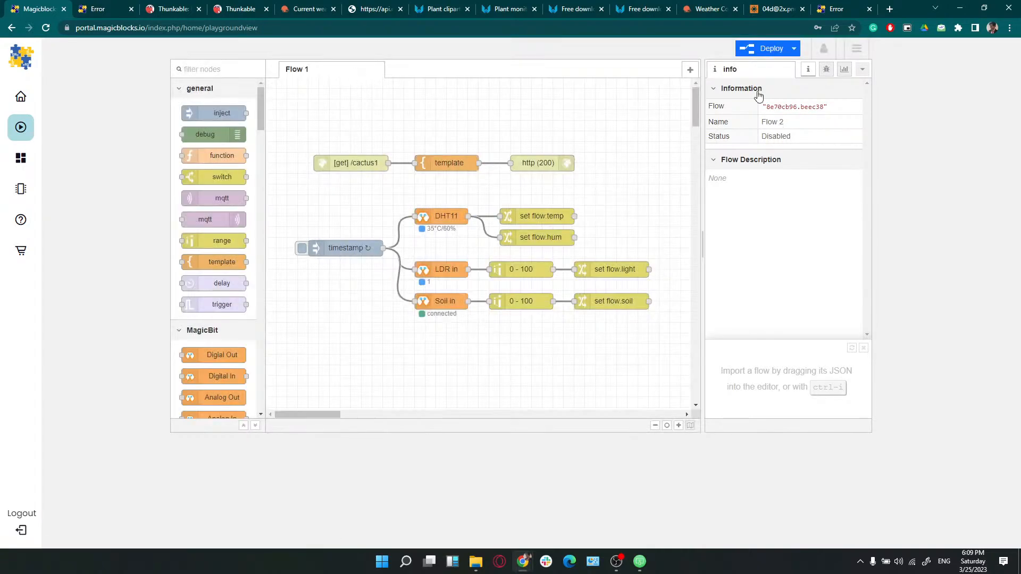
click(766, 48)
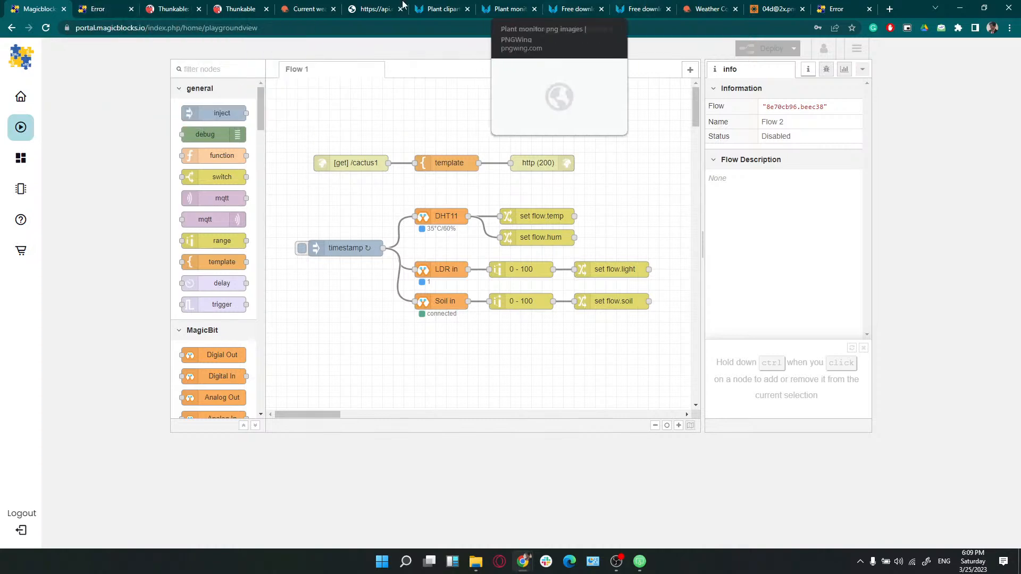
Reload the cactus error page in Chrome
click(106, 9)
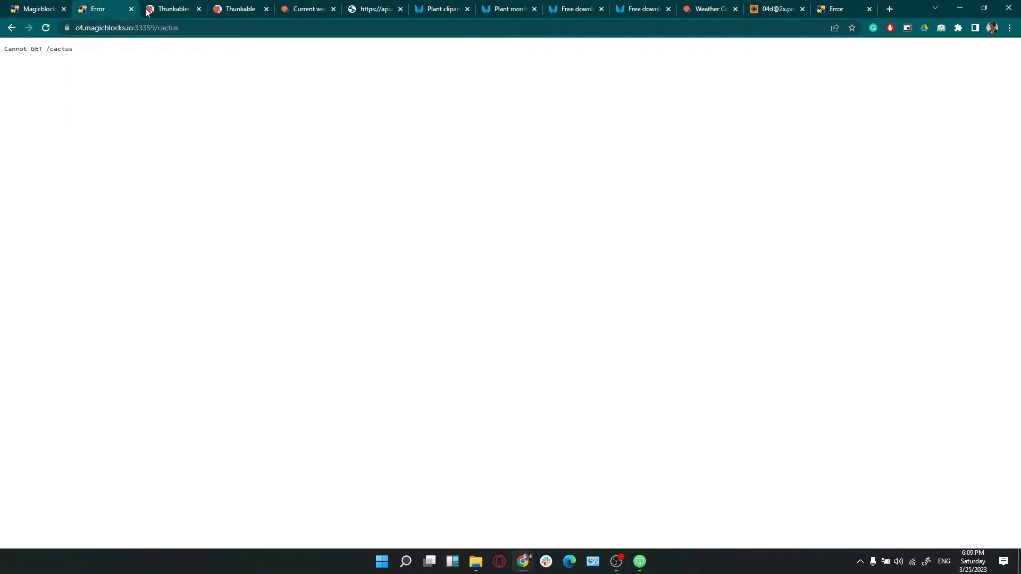
click(46, 27)
click(40, 7)
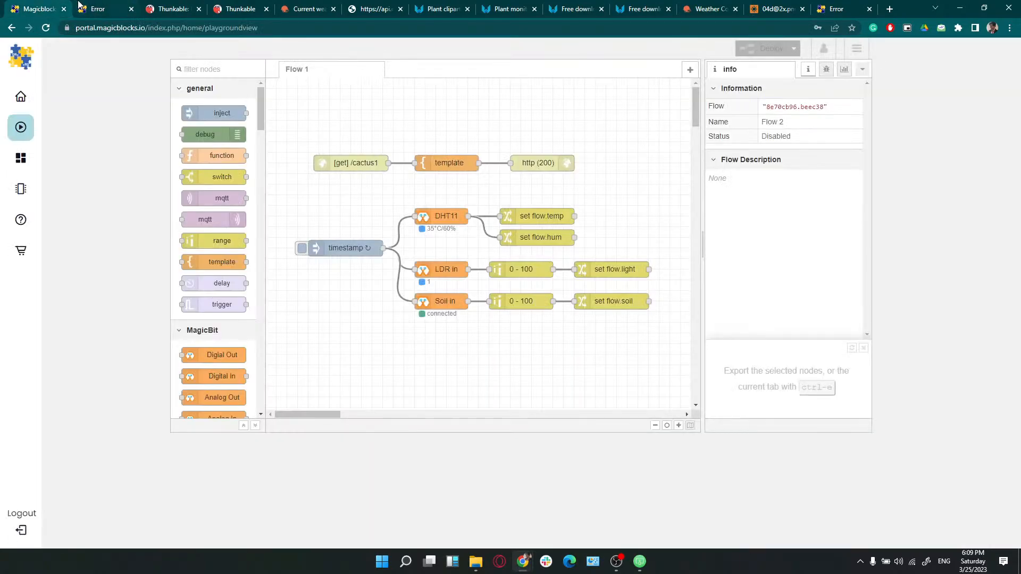
click(95, 7)
Change the page address from /cactus to /cactus1 and load the sensor readings
click(197, 31)
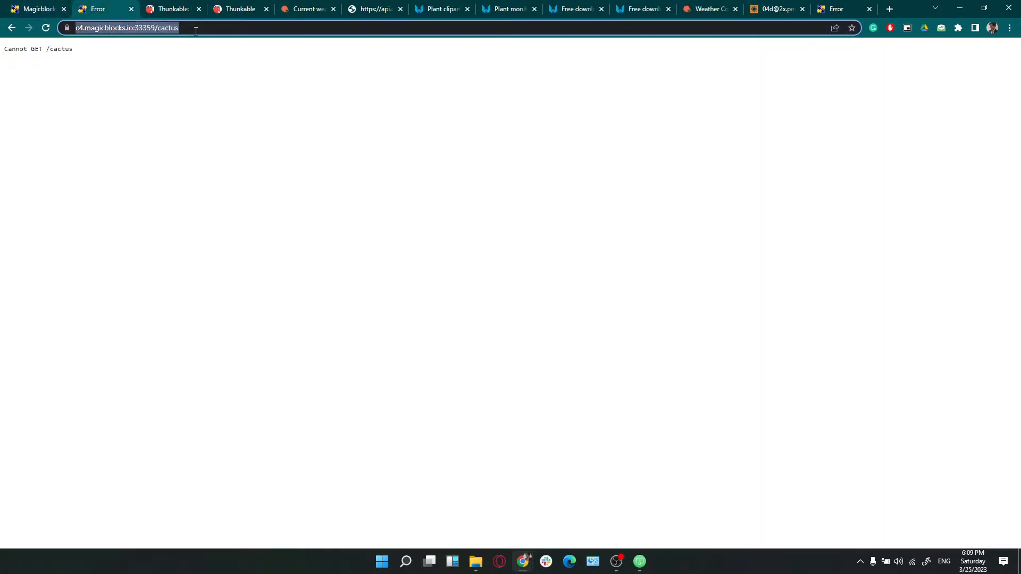
double_click(196, 31)
text(1)
key(BackSpace)
key(BackSpace)
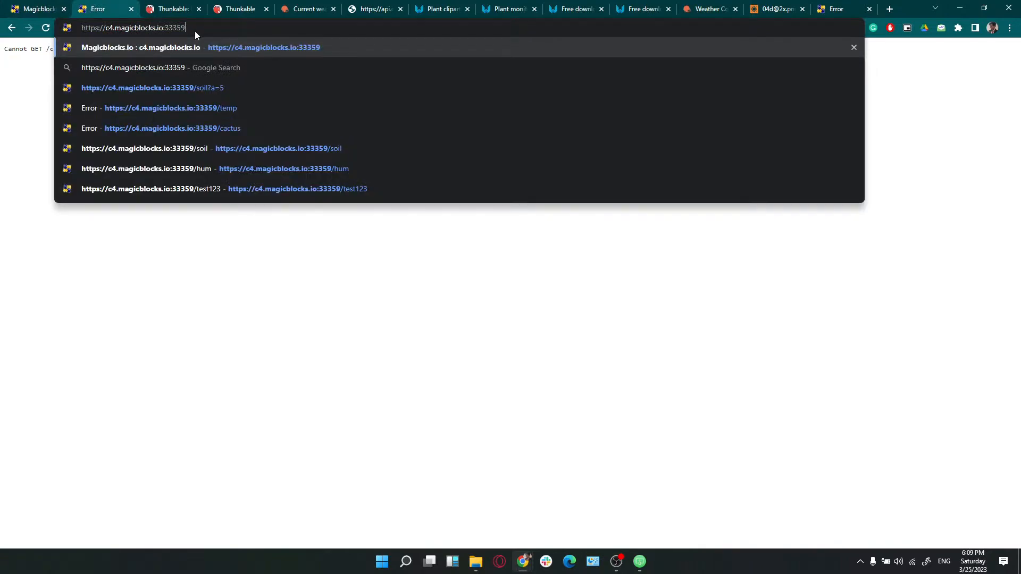
text(cactus1)
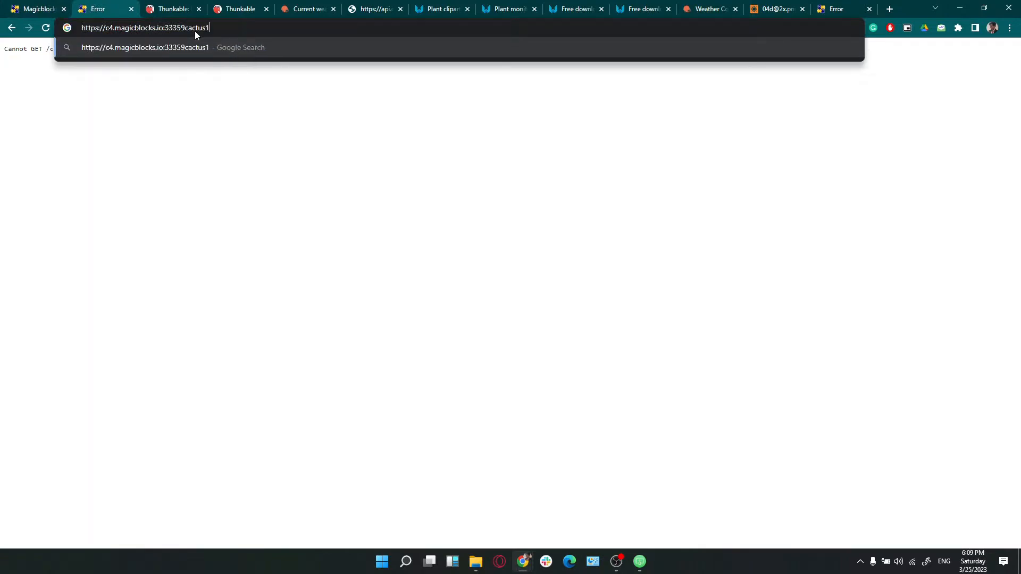
key(Return)
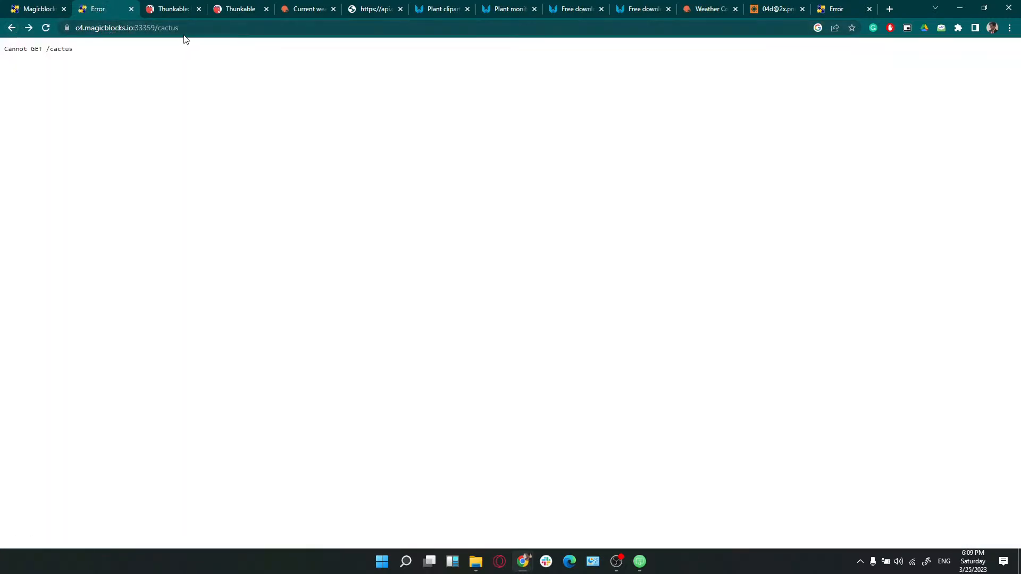
click(191, 29)
text(1)
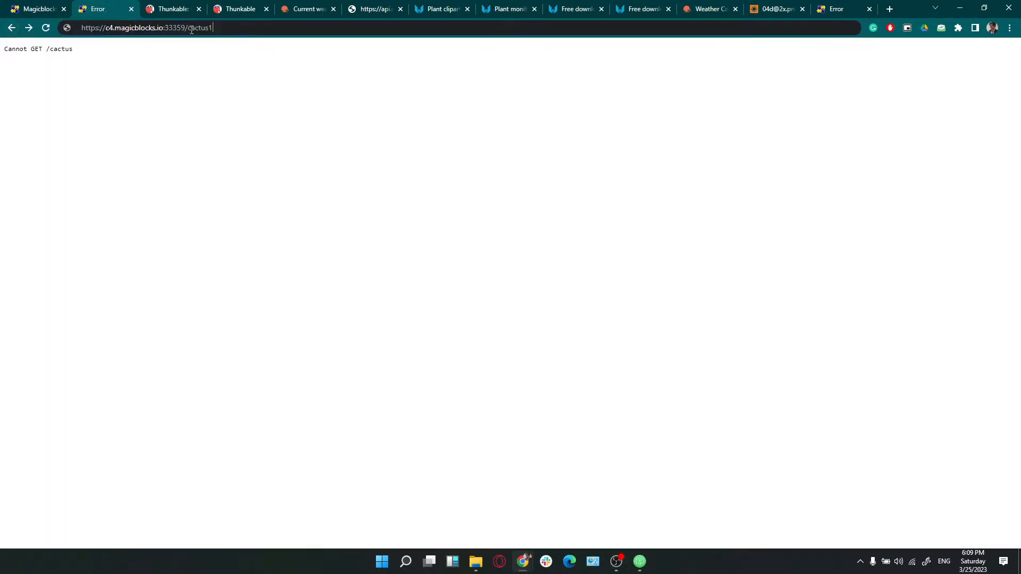
key(Return)
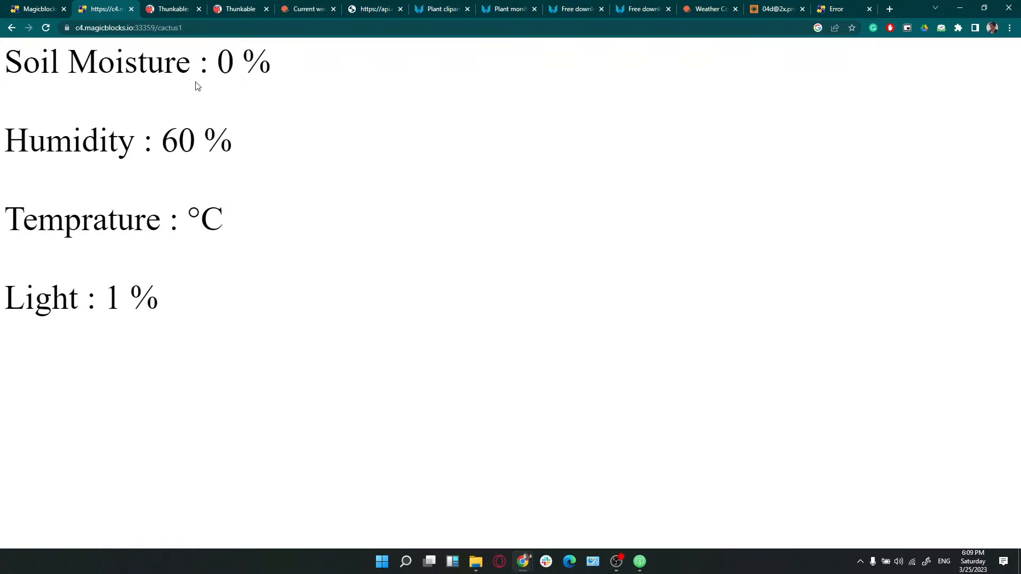
Refresh the cactus1 readings, then open the set flow.temp node's settings in the flow editor
drag(216, 61, 235, 62)
drag(214, 59, 229, 61)
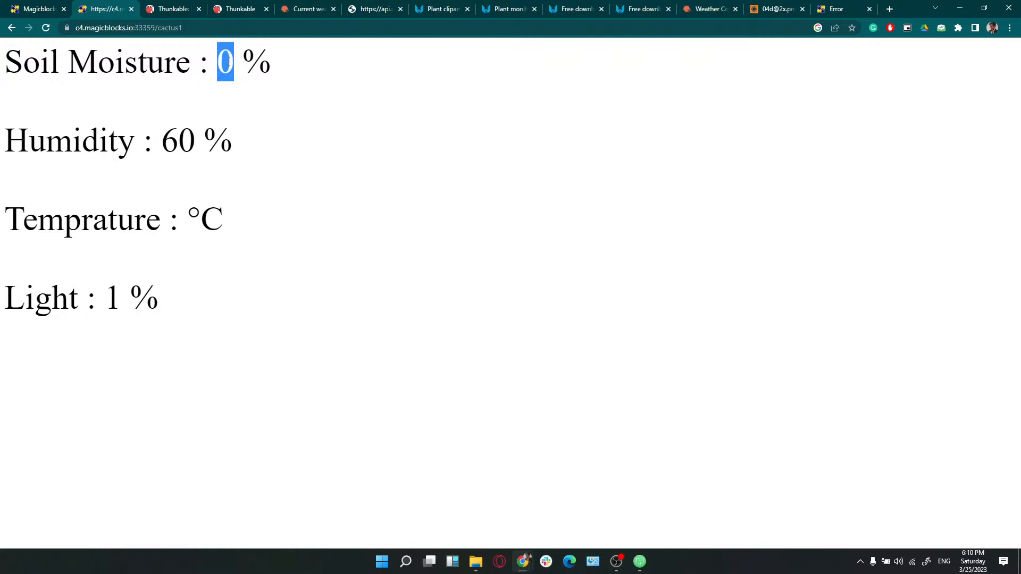
click(172, 134)
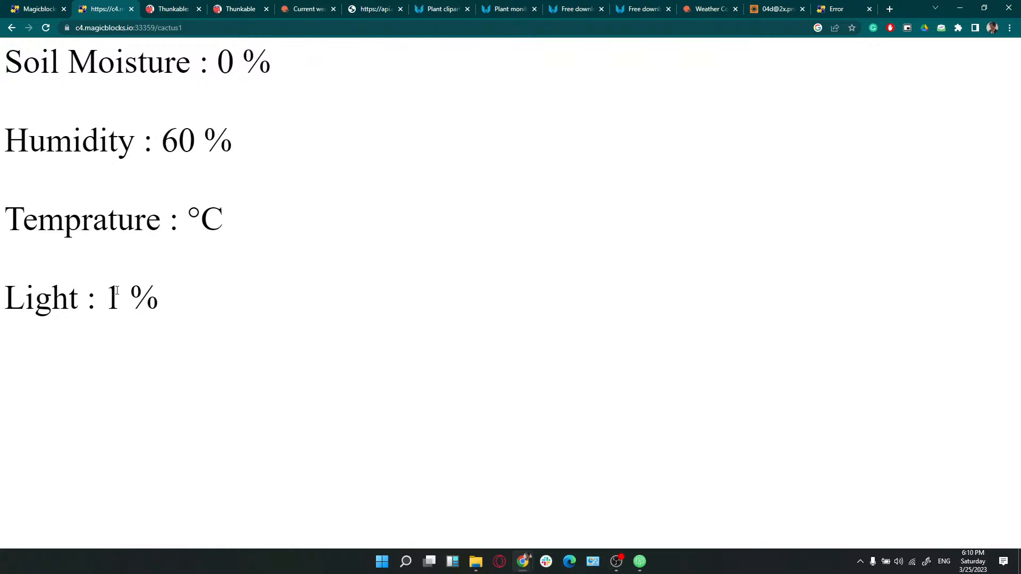
click(45, 24)
click(49, 5)
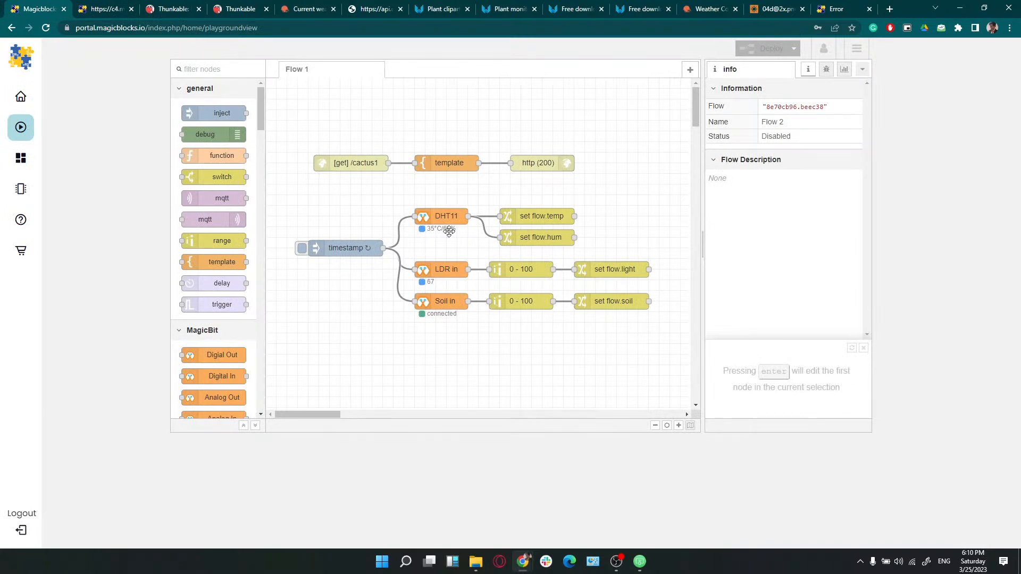
double_click(541, 216)
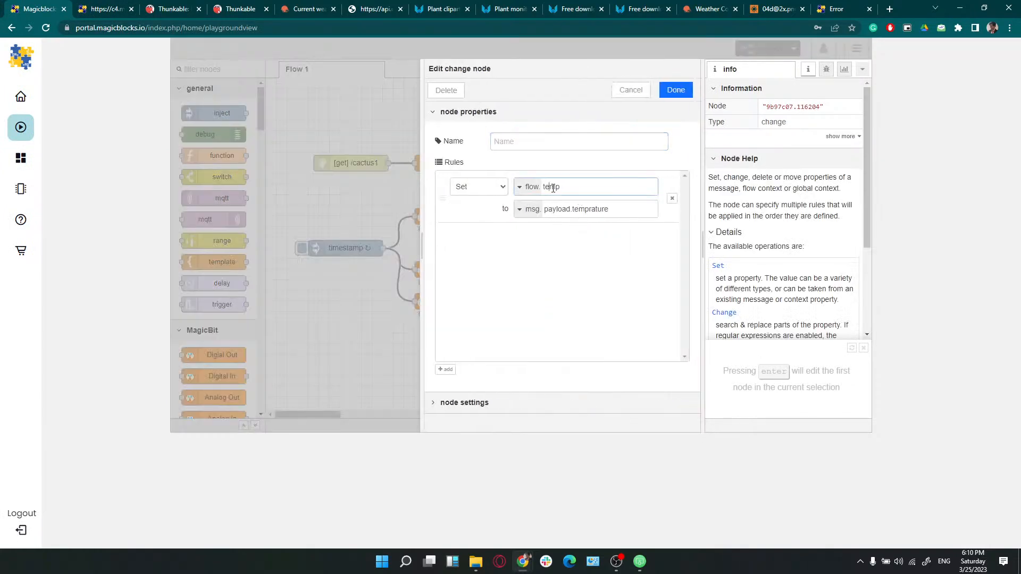
Review the set flow.temp variable name and the template node's placeholders without changes
double_click(551, 187)
click(675, 91)
double_click(451, 164)
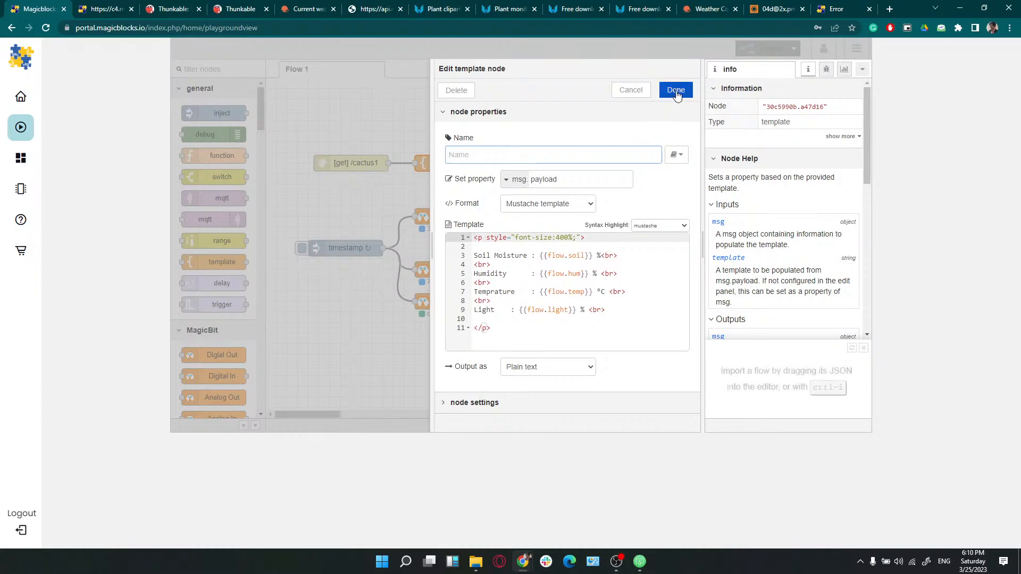
click(676, 94)
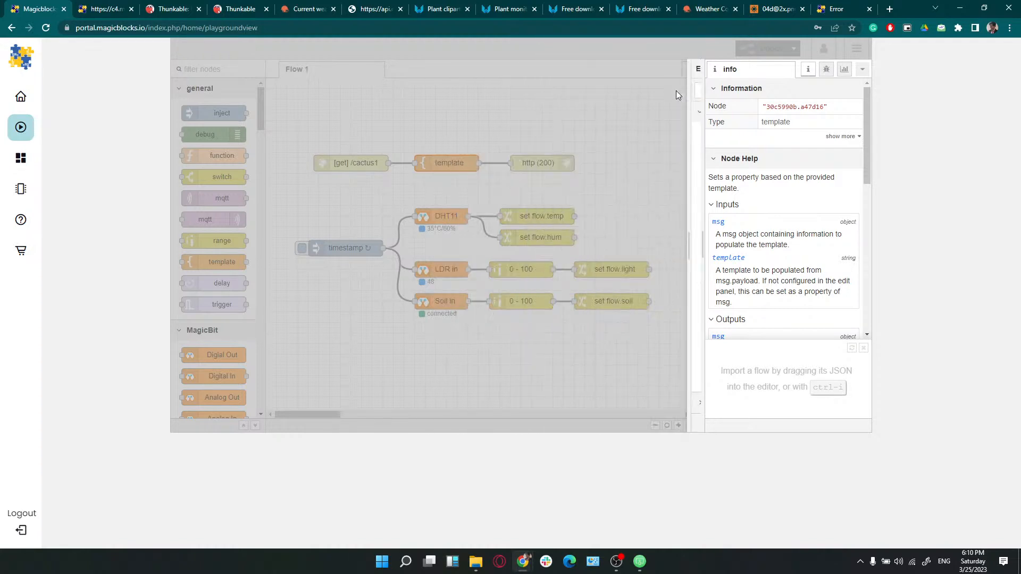
Add a msg.payload debug node wired to the DHT11 sensor's output
click(525, 221)
double_click(525, 221)
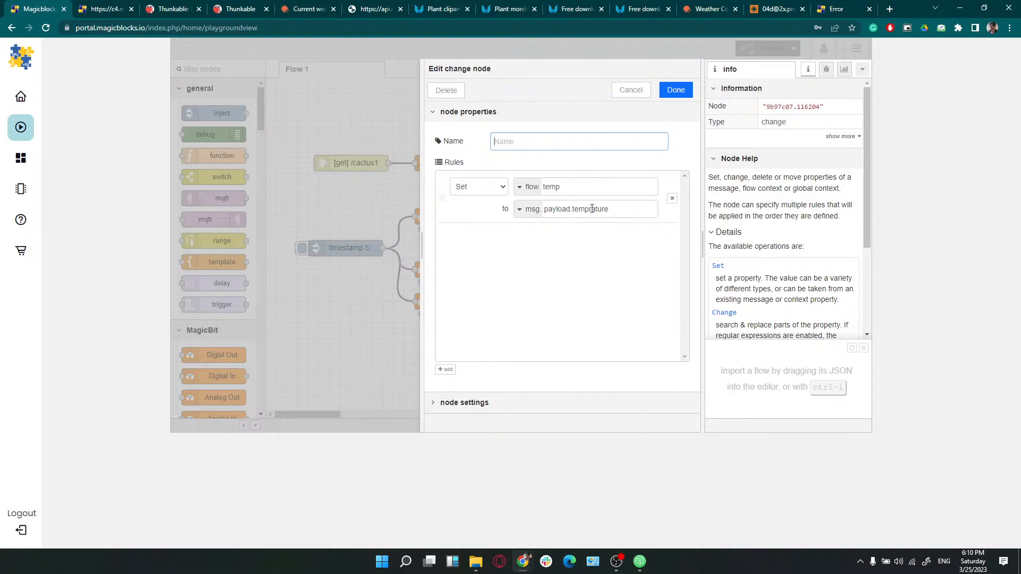
click(633, 92)
drag(210, 134, 532, 194)
drag(468, 214, 505, 195)
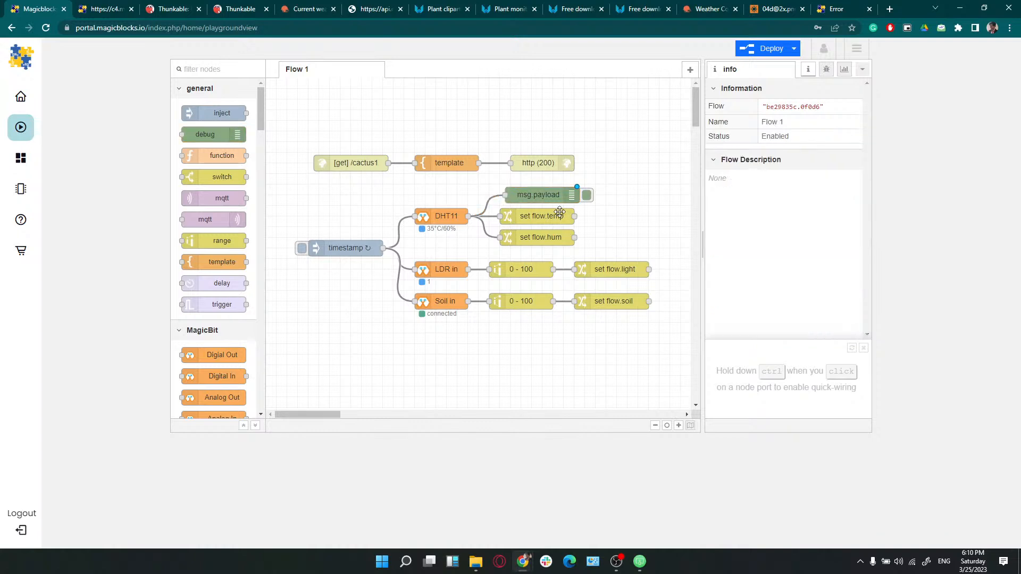
Deploy with the debug node and expand the DHT11 debug messages to find the temperature property
click(826, 69)
click(810, 70)
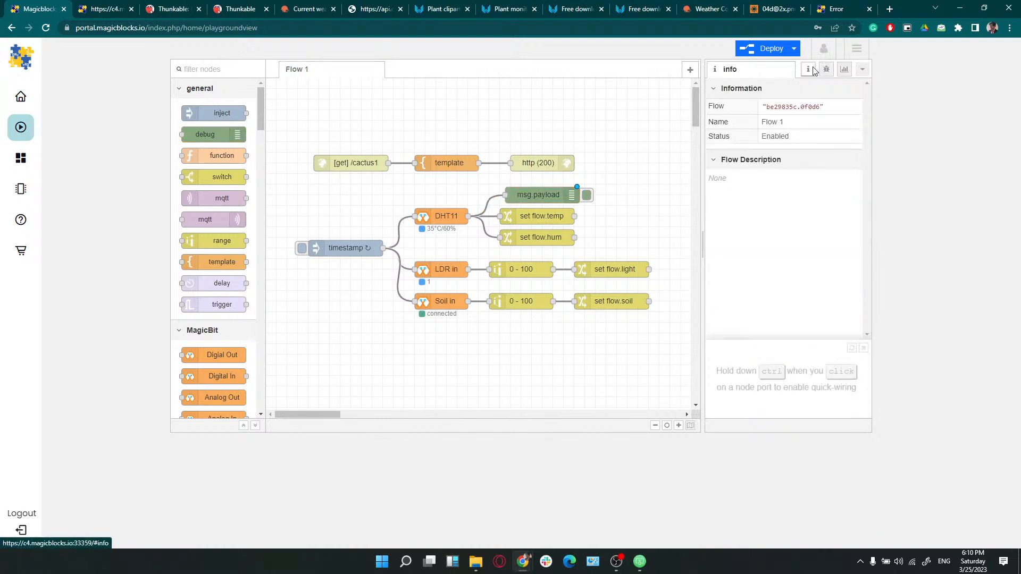
click(826, 70)
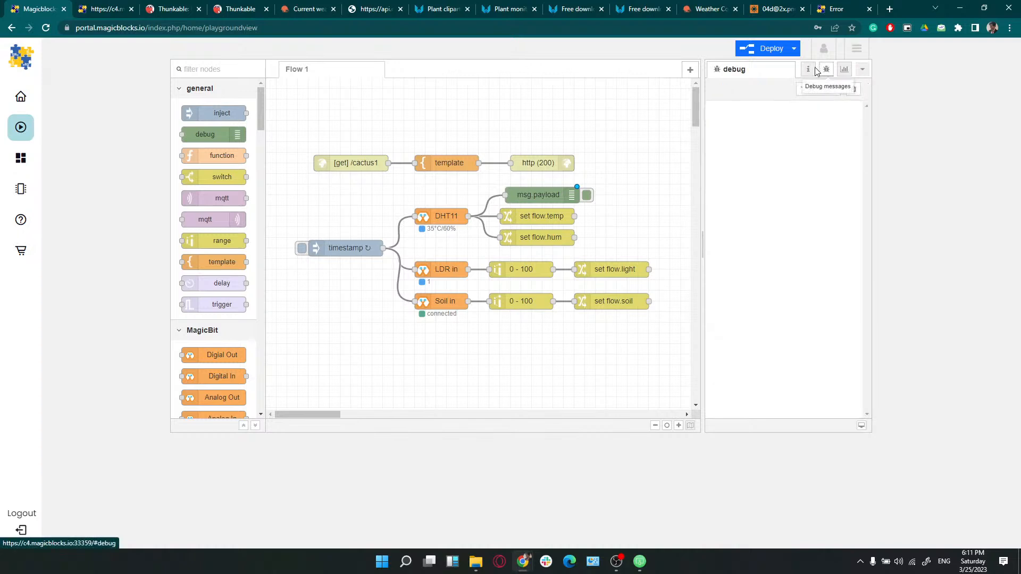
click(771, 49)
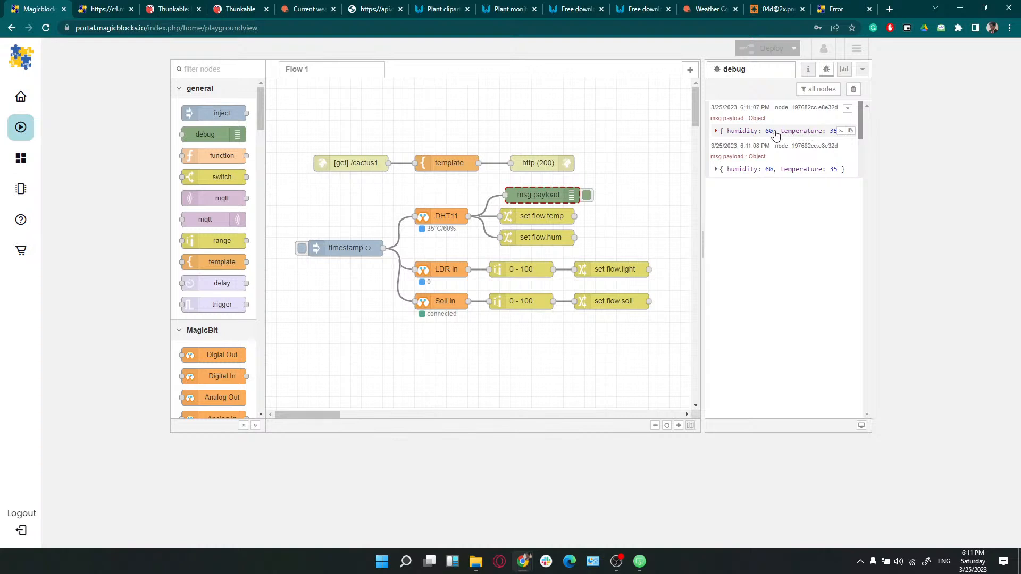
drag(780, 131, 825, 137)
click(824, 138)
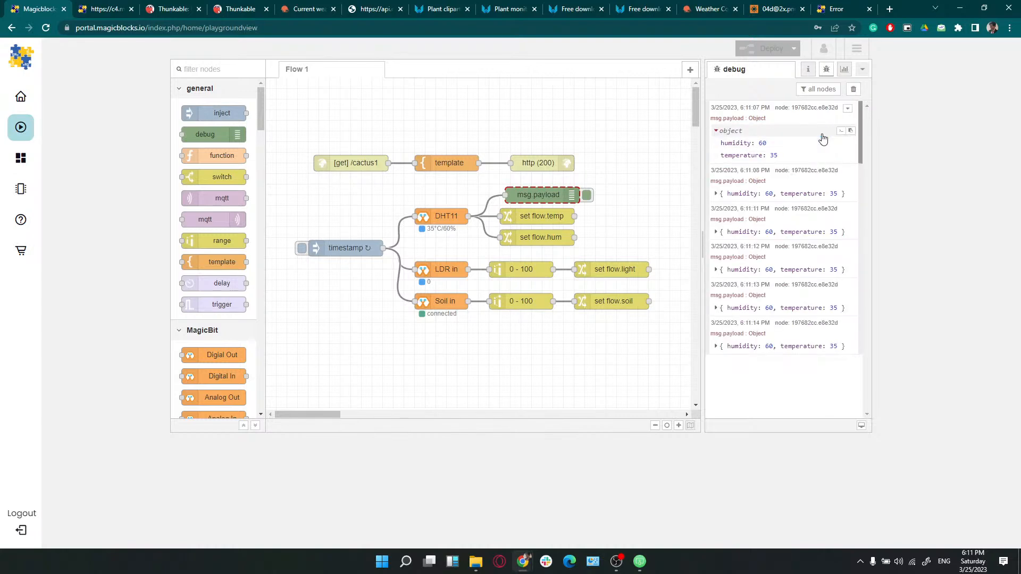
click(787, 195)
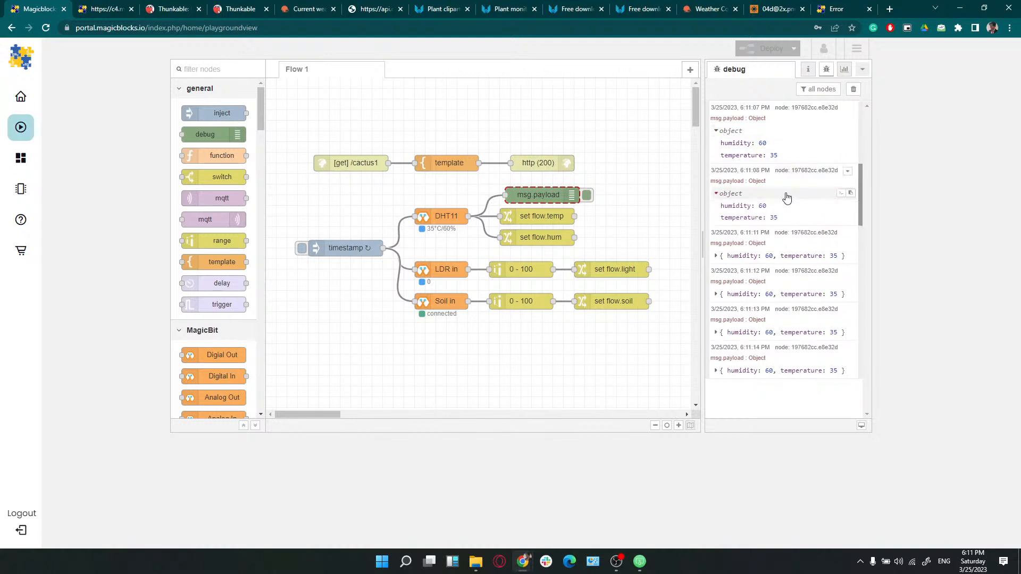
drag(721, 156, 761, 155)
key(ctrl+c)
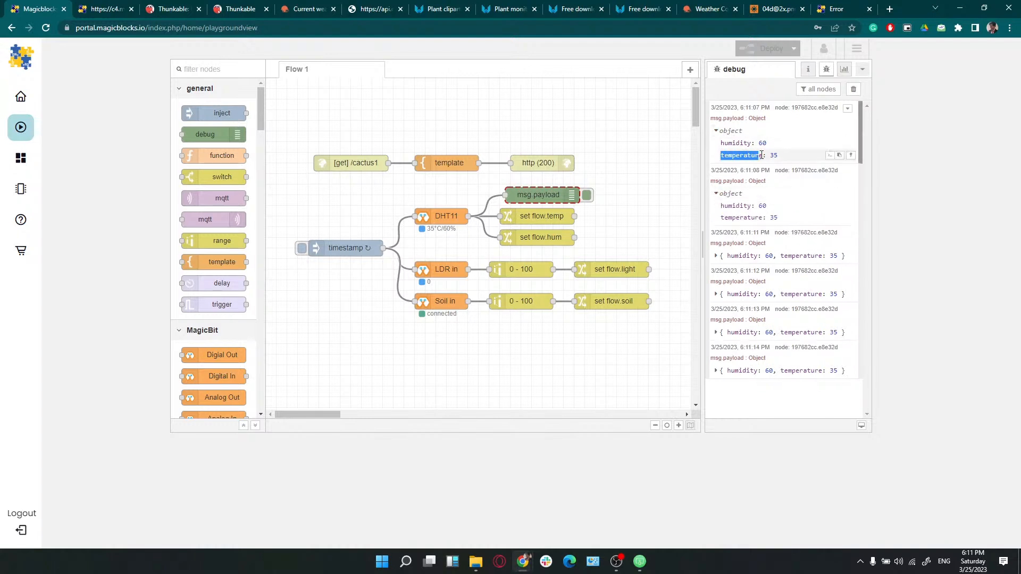
Correct the set flow.temp rule from payload.temprature to payload.temperature and redeploy
double_click(546, 216)
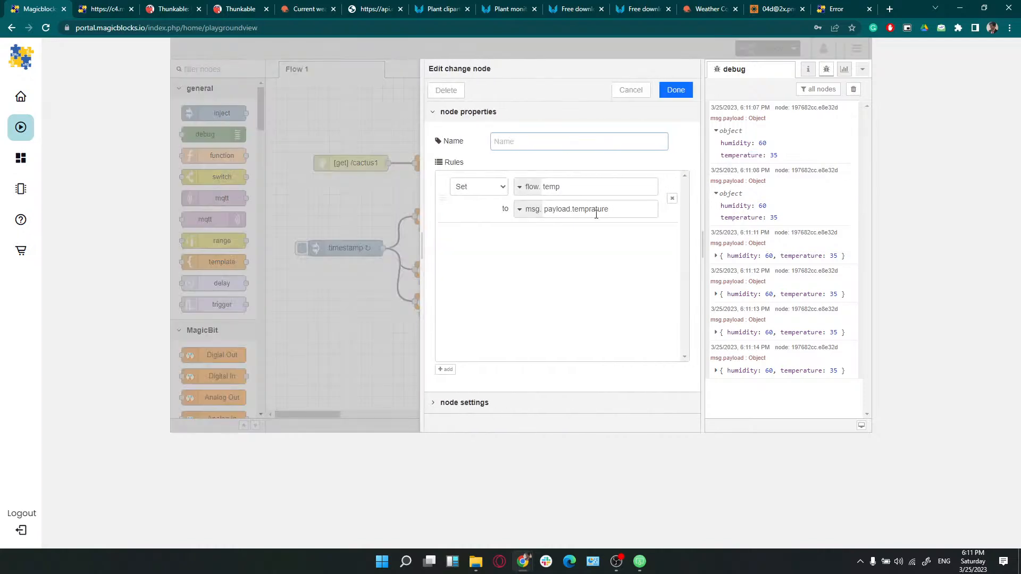
double_click(595, 210)
key(ctrl+v)
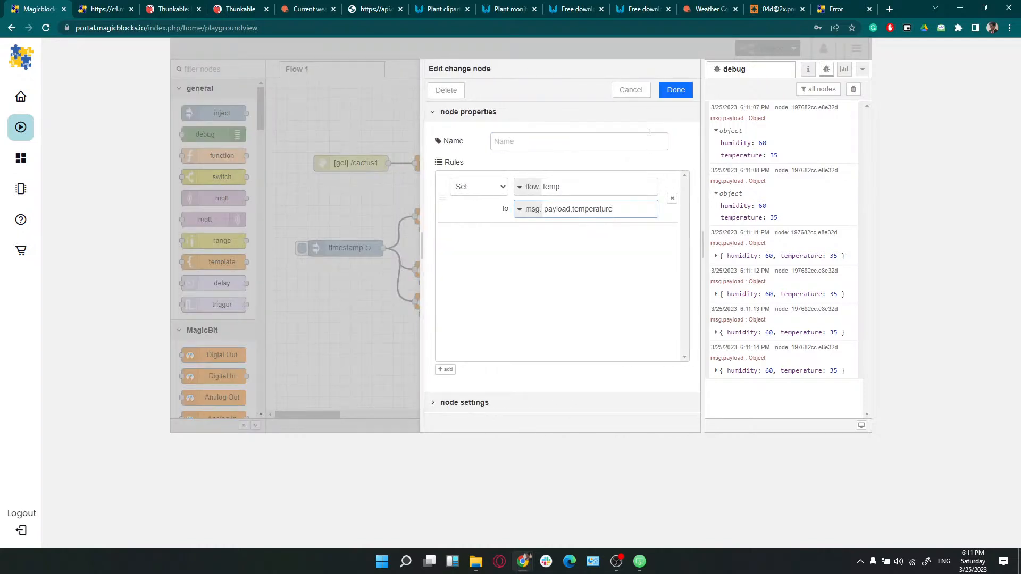
click(675, 91)
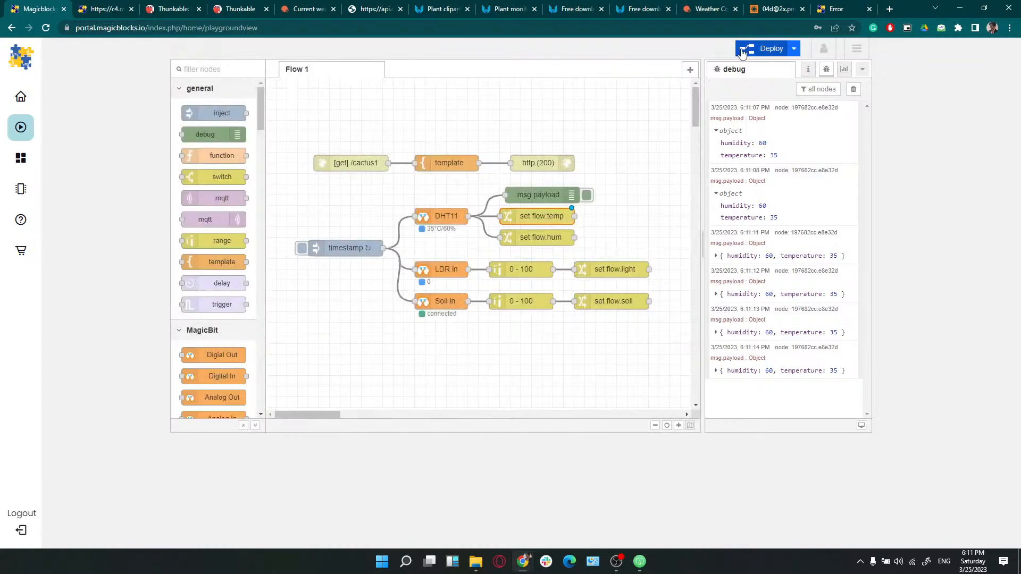
click(743, 52)
Reload the cactus1 readings page and return to the flow editor
click(101, 9)
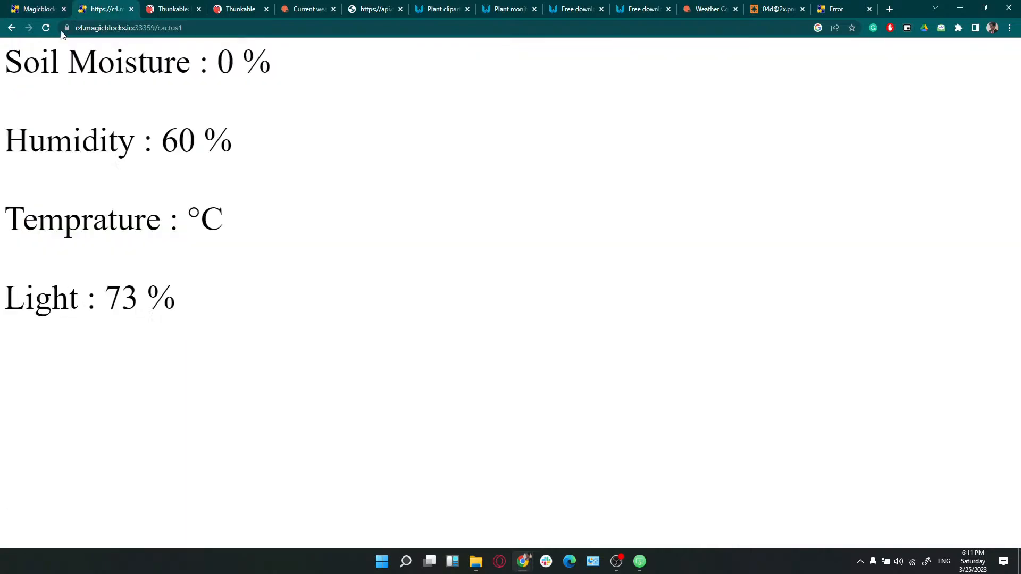
click(47, 28)
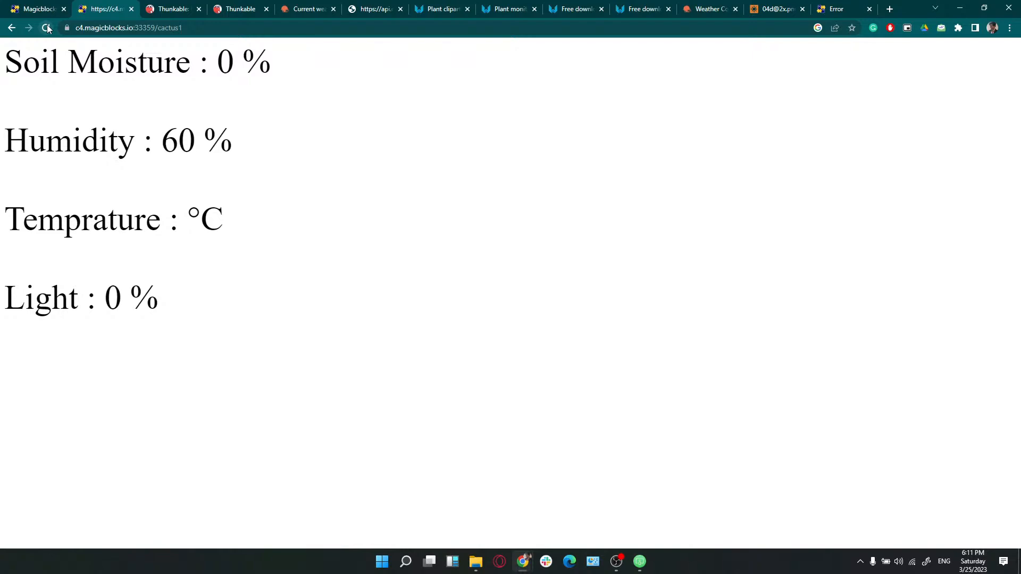
click(46, 27)
click(48, 8)
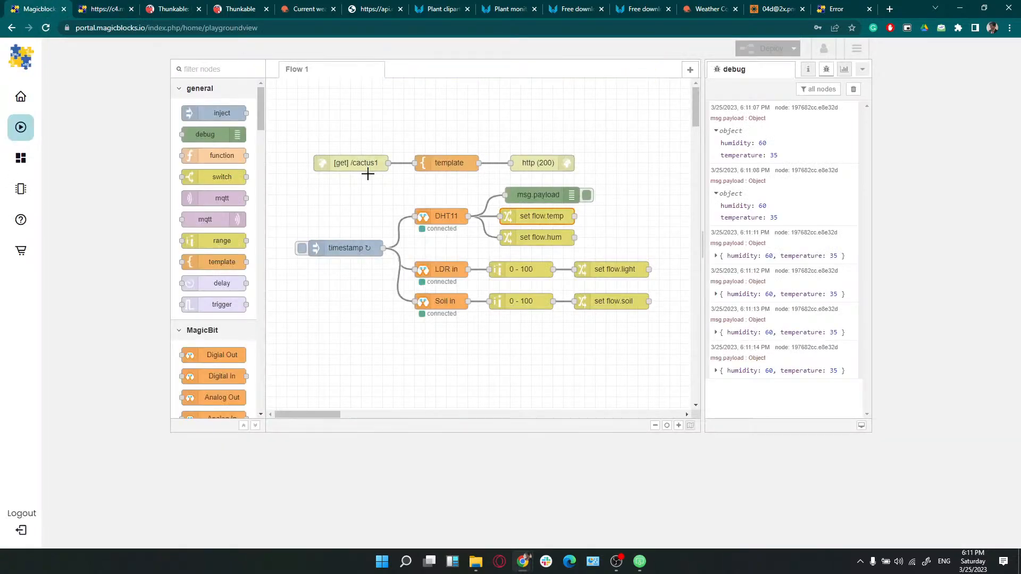
Trigger a fresh sensor reading from the timestamp inject node and clear the debug pane
click(439, 230)
click(442, 303)
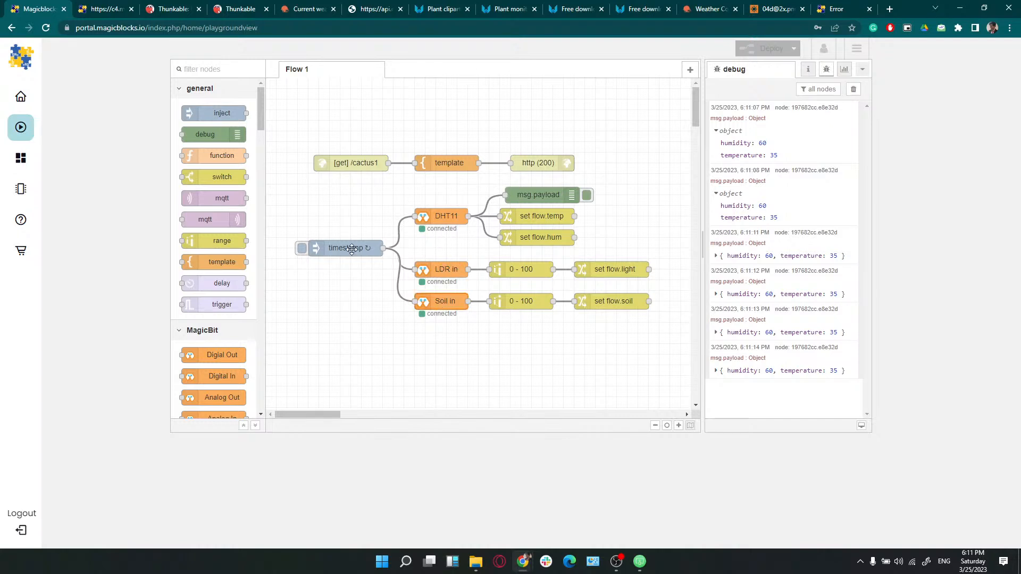
click(302, 249)
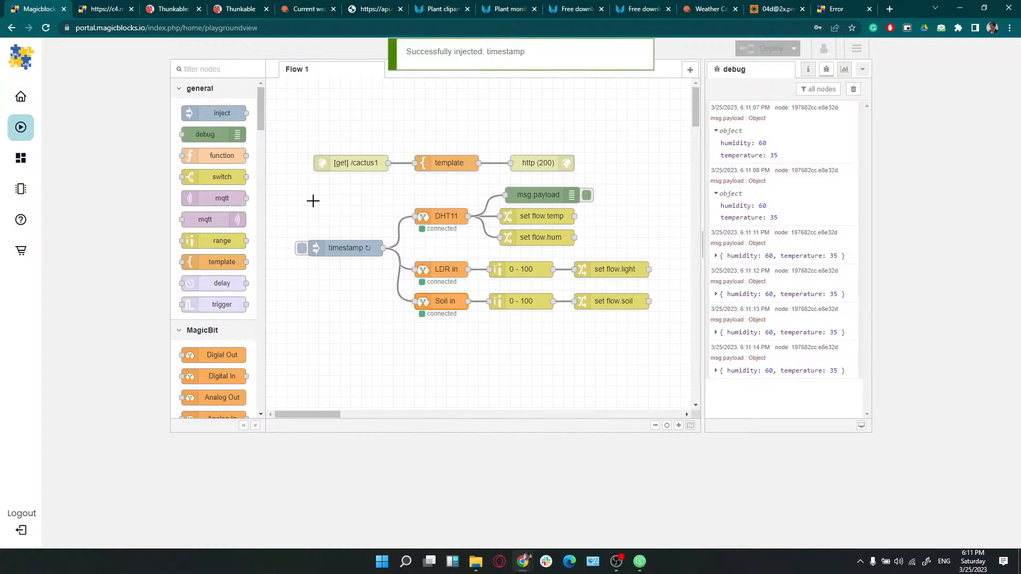
click(853, 92)
Reload the cactus1 page repeatedly until it shows Temperature 35 °C
click(103, 9)
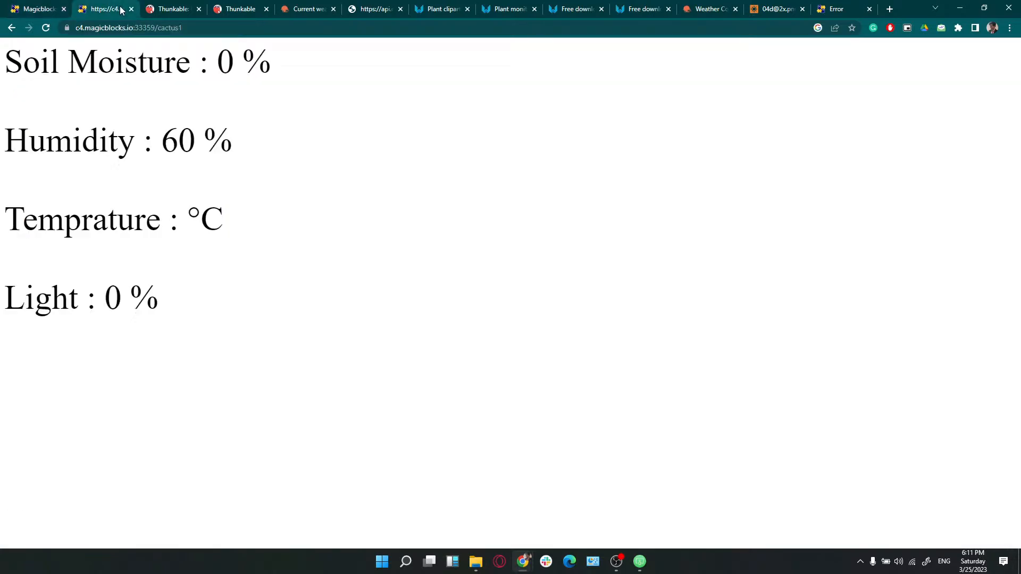
click(47, 27)
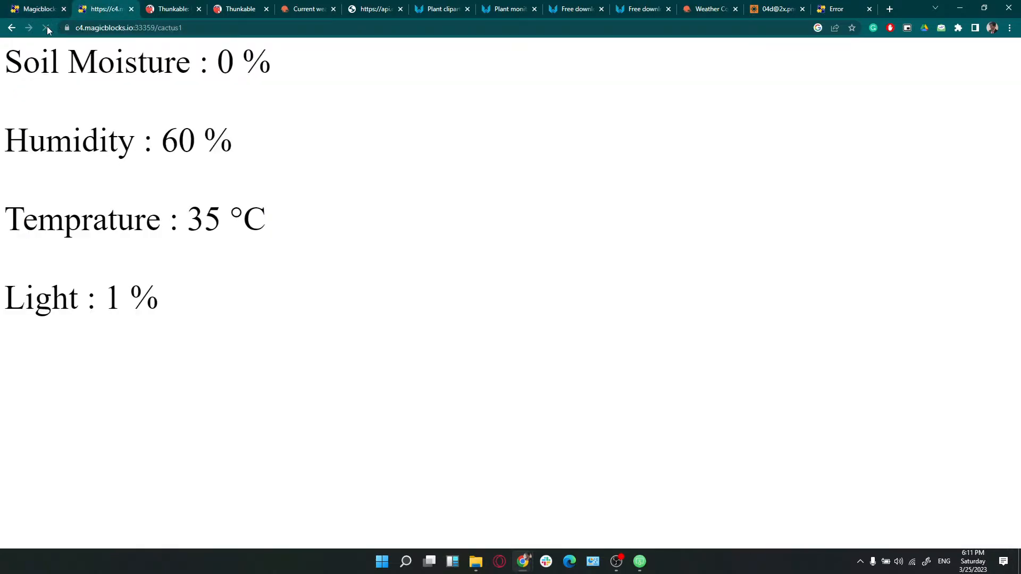
drag(216, 53, 171, 294)
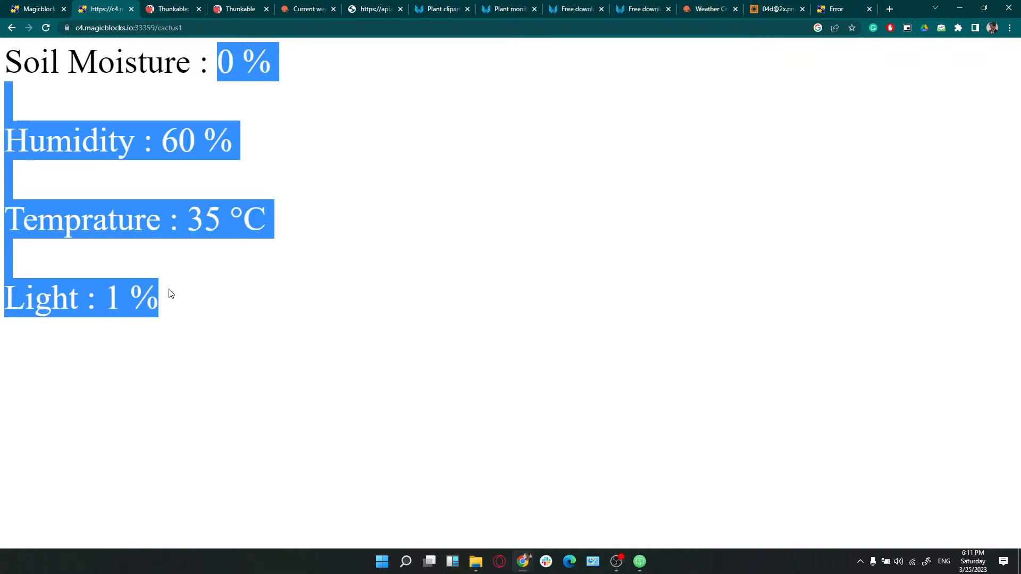
click(46, 28)
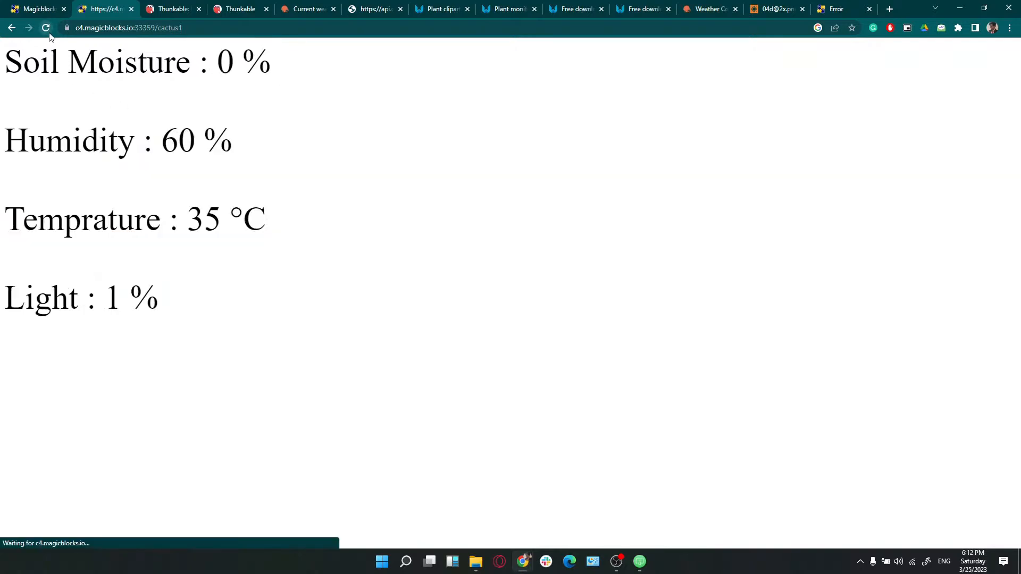
click(49, 34)
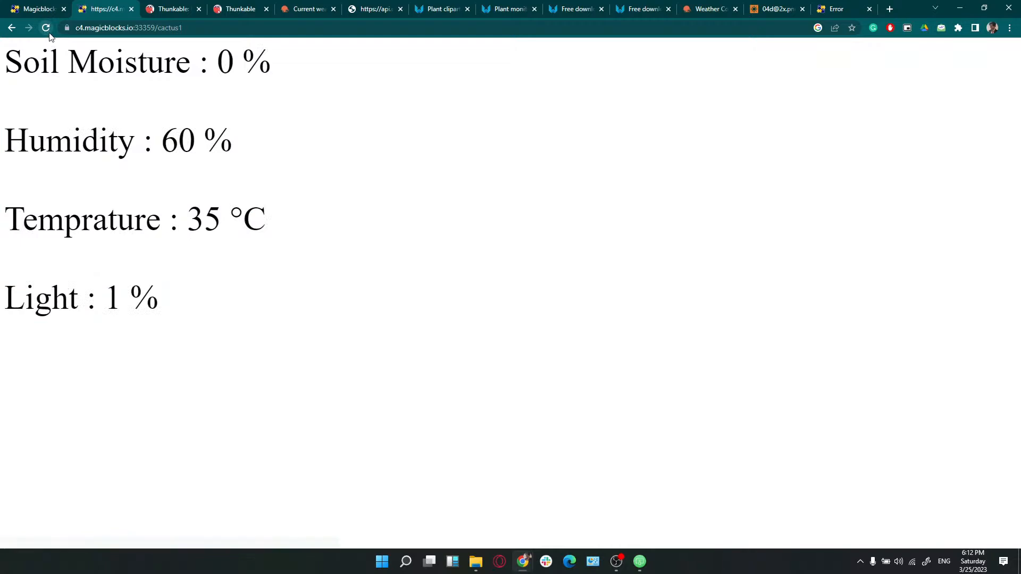
click(49, 33)
click(46, 29)
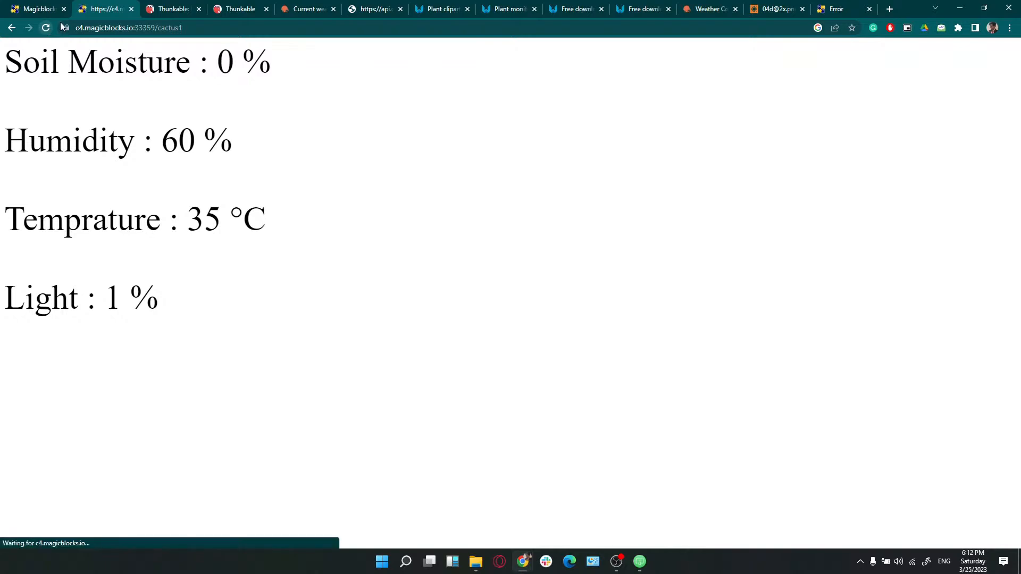
click(218, 6)
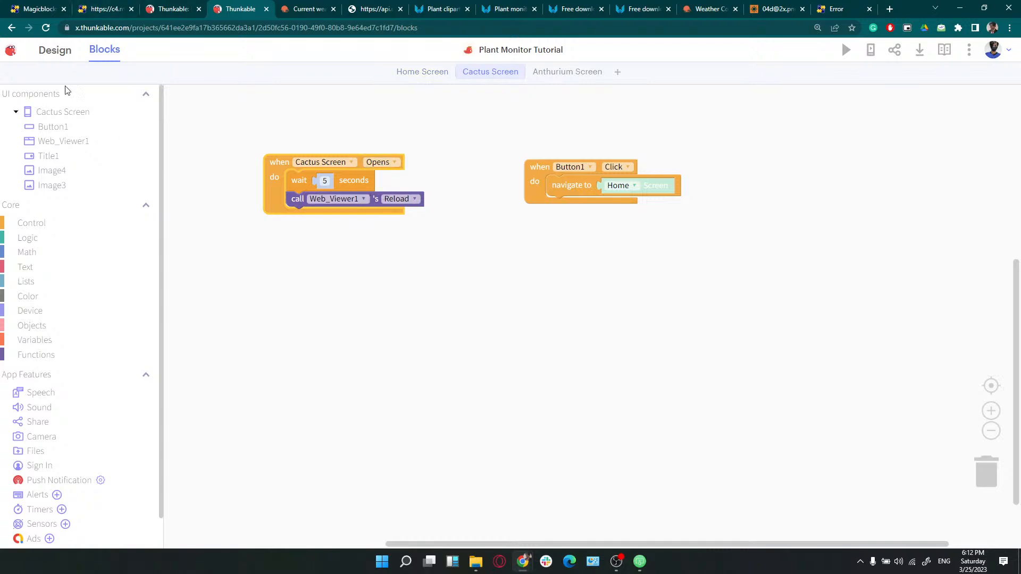
Select the cactus1 page address and return to the Thunkable project
click(104, 9)
click(180, 30)
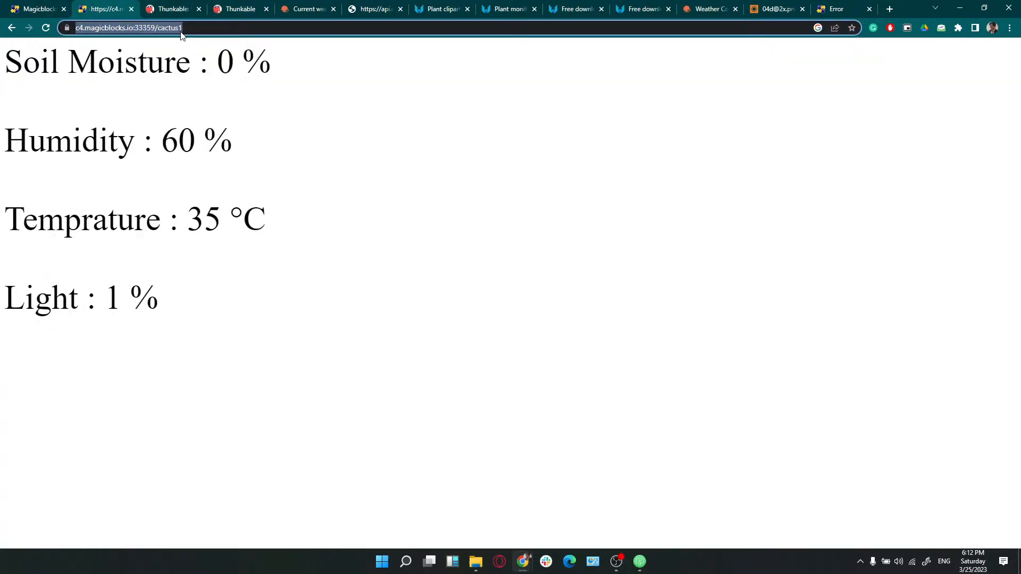
click(237, 8)
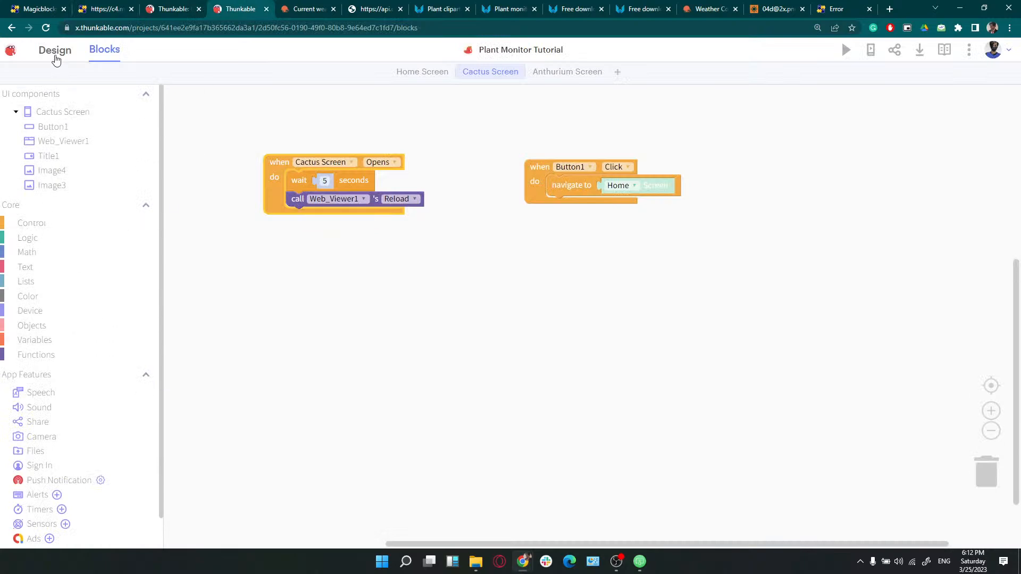
Append '1' to Web_Viewer1's URL on the Cactus screen so it loads /cactus1
click(55, 57)
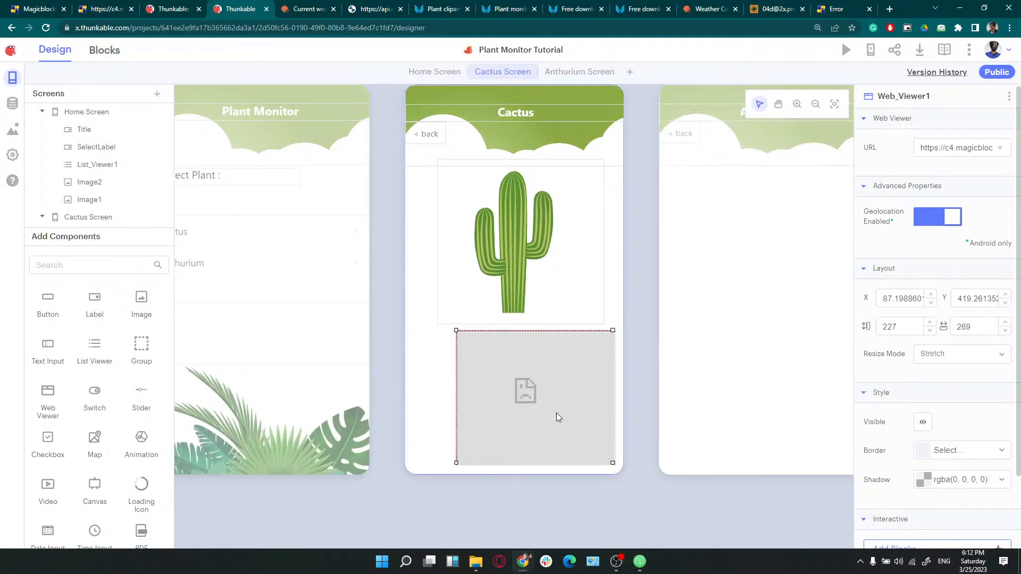
click(984, 144)
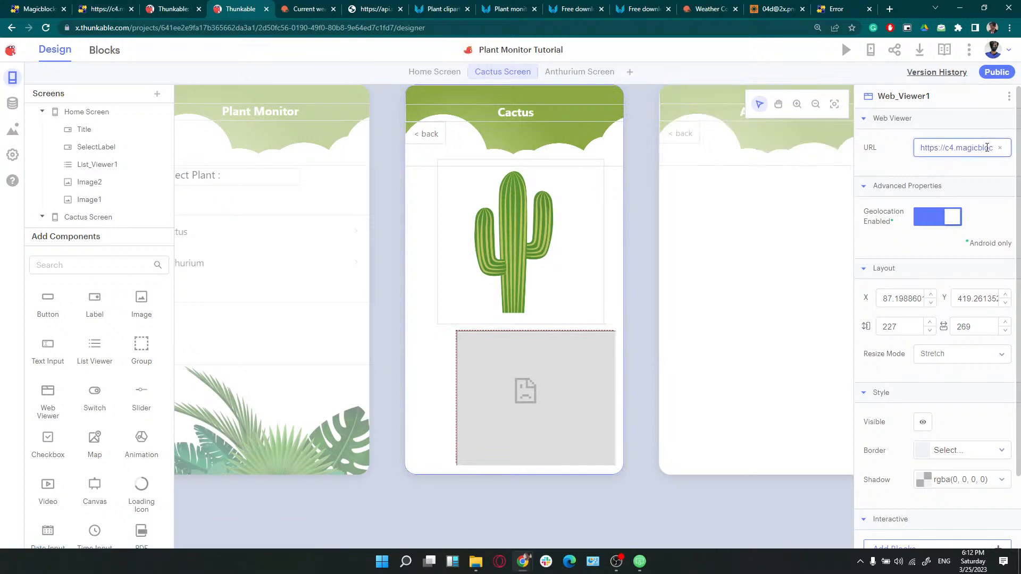
drag(986, 147, 1020, 156)
click(995, 148)
text(1)
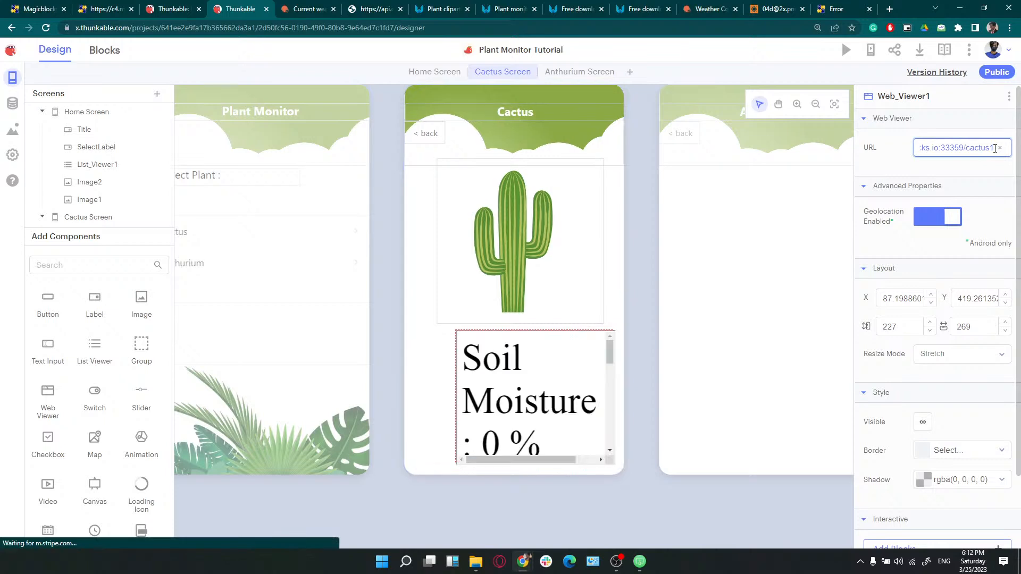
click(693, 372)
click(693, 372)
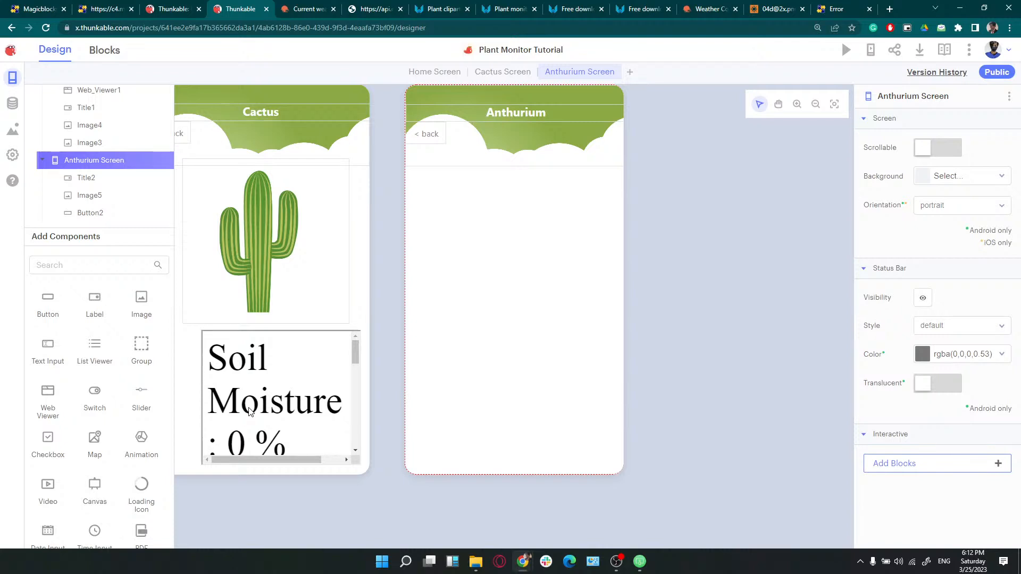
Check the live Cactus readings on the mirrored Pixel 7, then go back and open Anthurium
drag(0, 202, 450, 176)
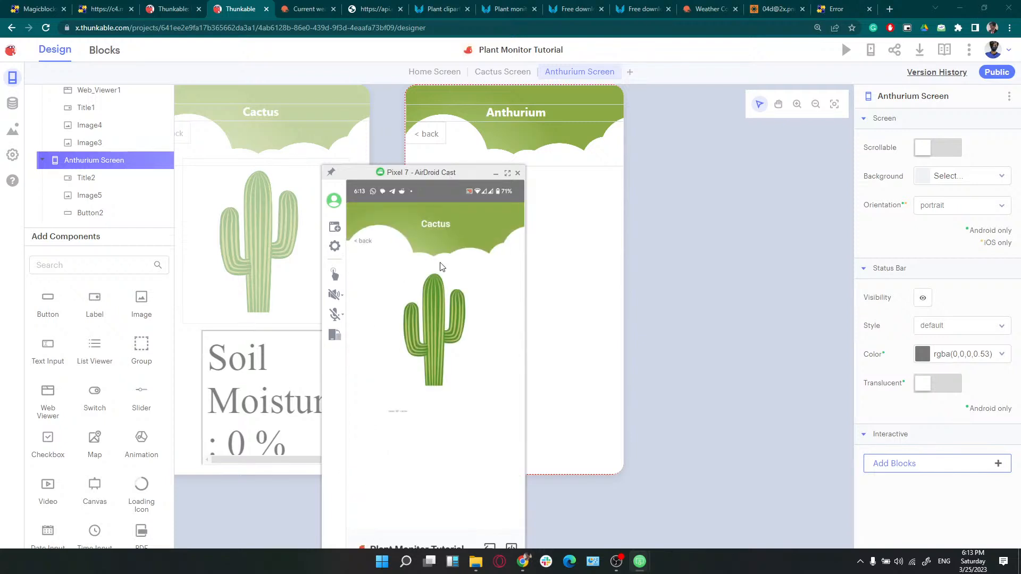
click(366, 244)
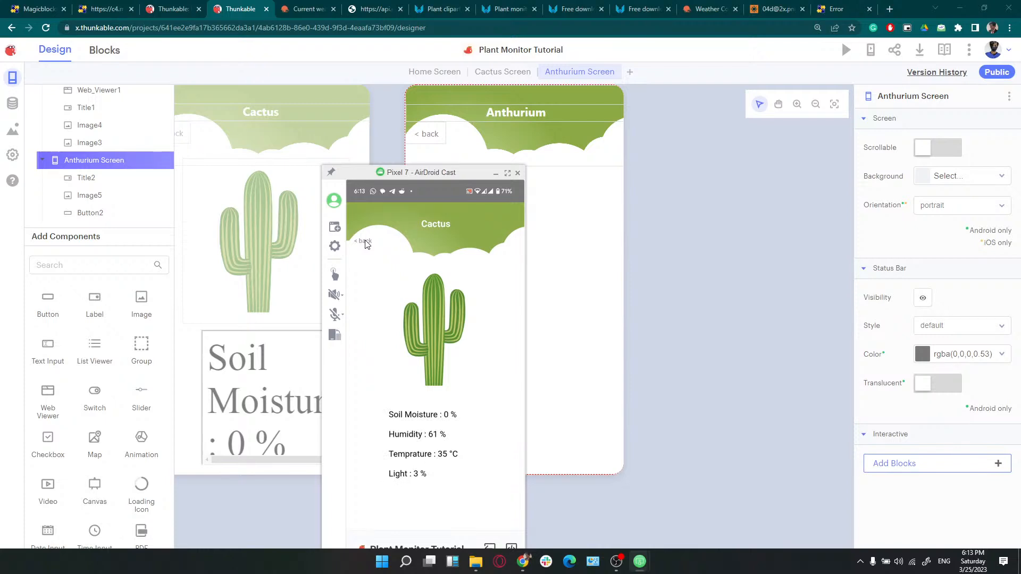
click(365, 242)
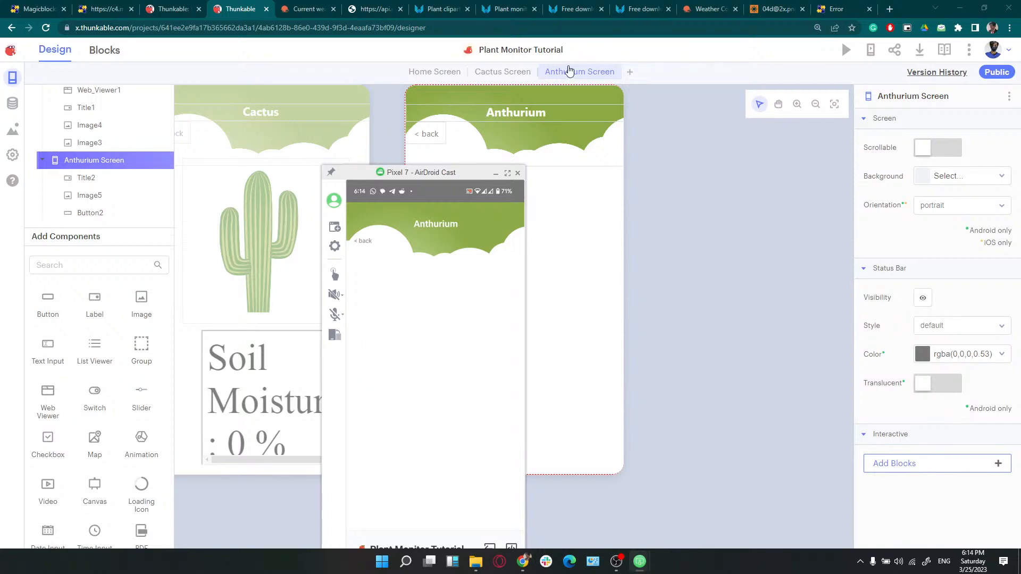
Review the Anthurium Screen's blocks, including its navigate to Home Screen block
click(569, 72)
click(104, 50)
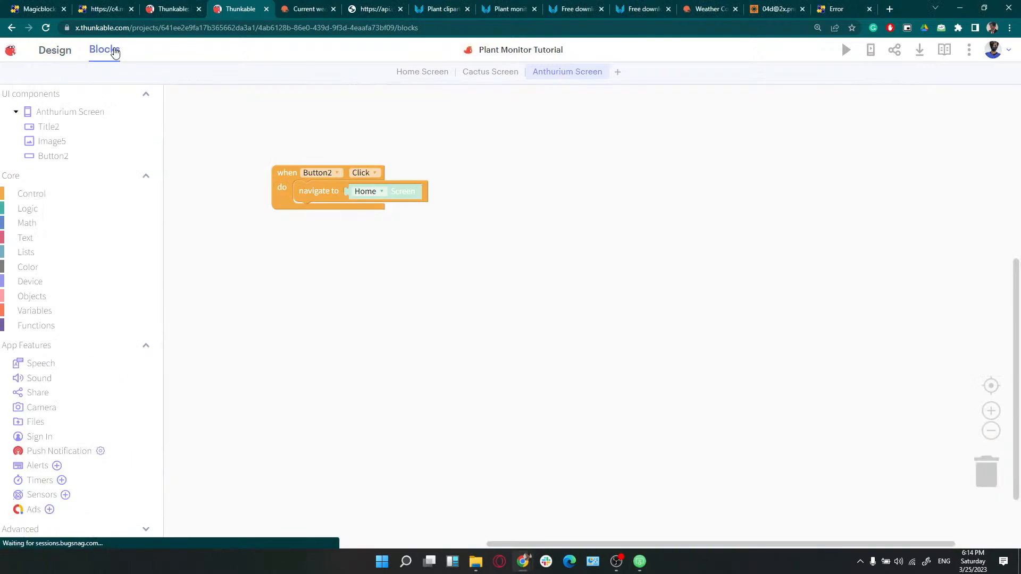
click(336, 177)
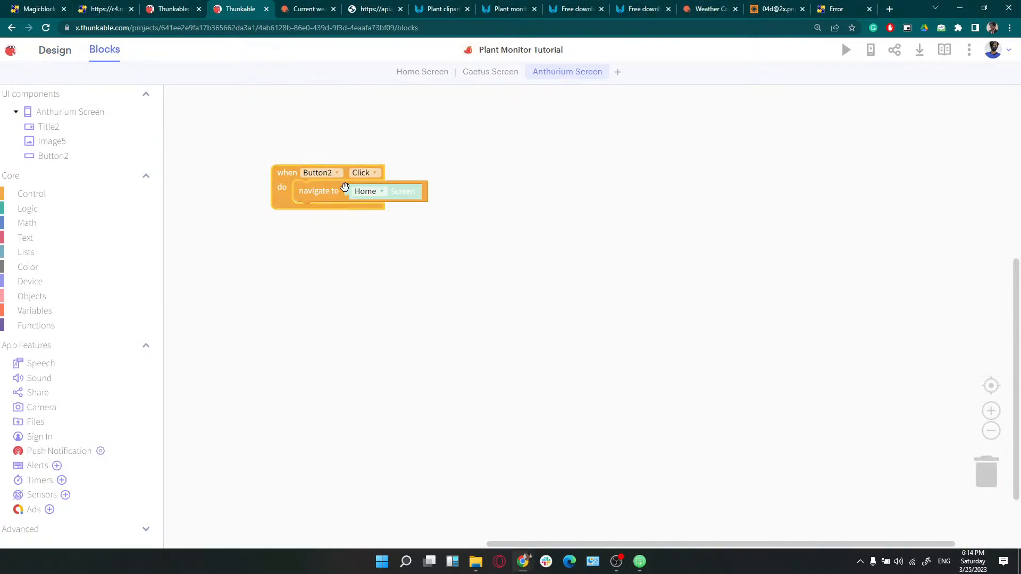
click(346, 195)
drag(478, 62, 479, 77)
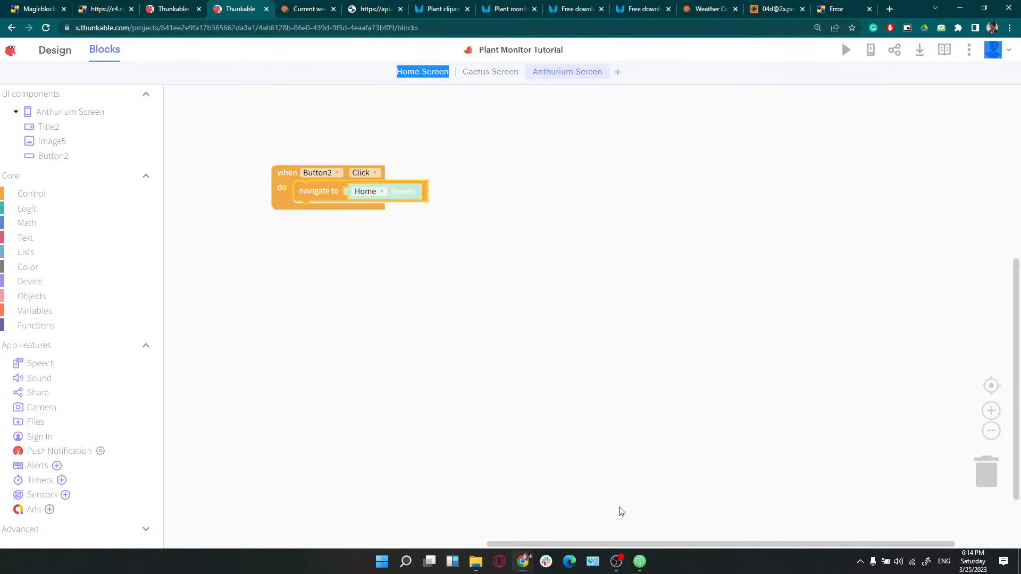
View the AirDroid Cast phone mirror full screen, then exit full screen
mouse_move(639, 561)
click(584, 517)
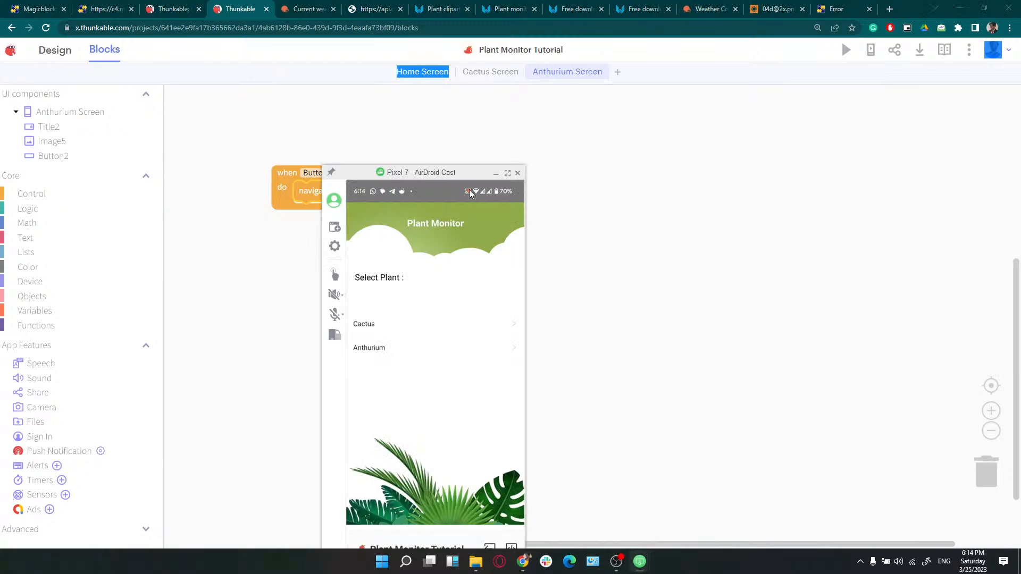
click(508, 173)
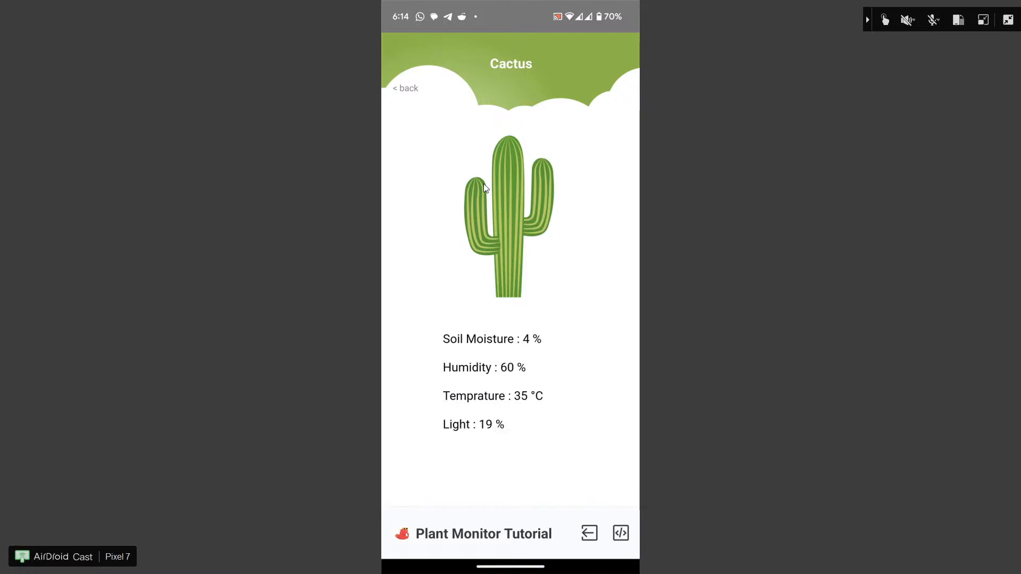
click(1008, 20)
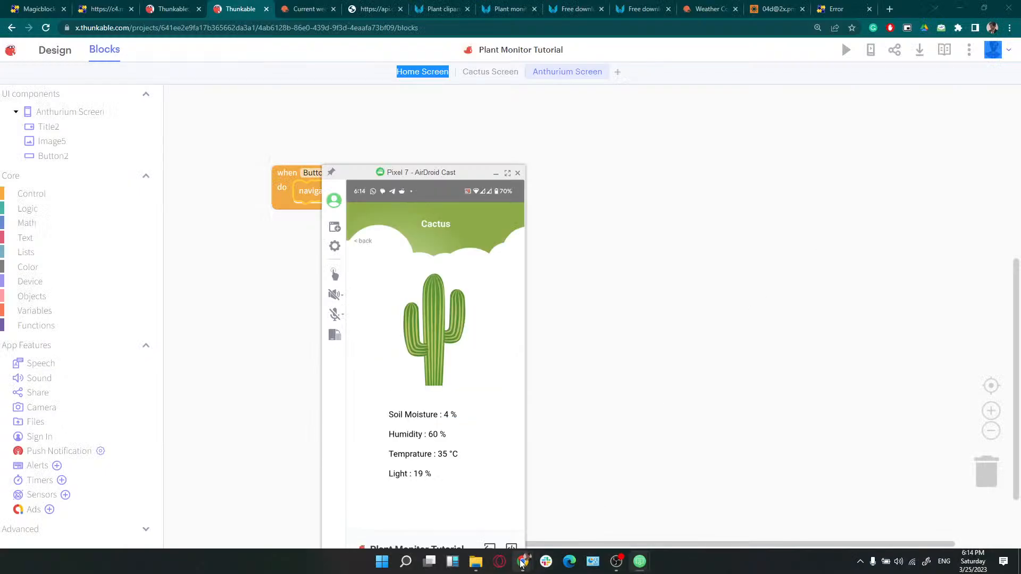
Present the Canva workshop slides full screen from the 'Step 4 Physical Setup' page
mouse_move(523, 562)
click(561, 523)
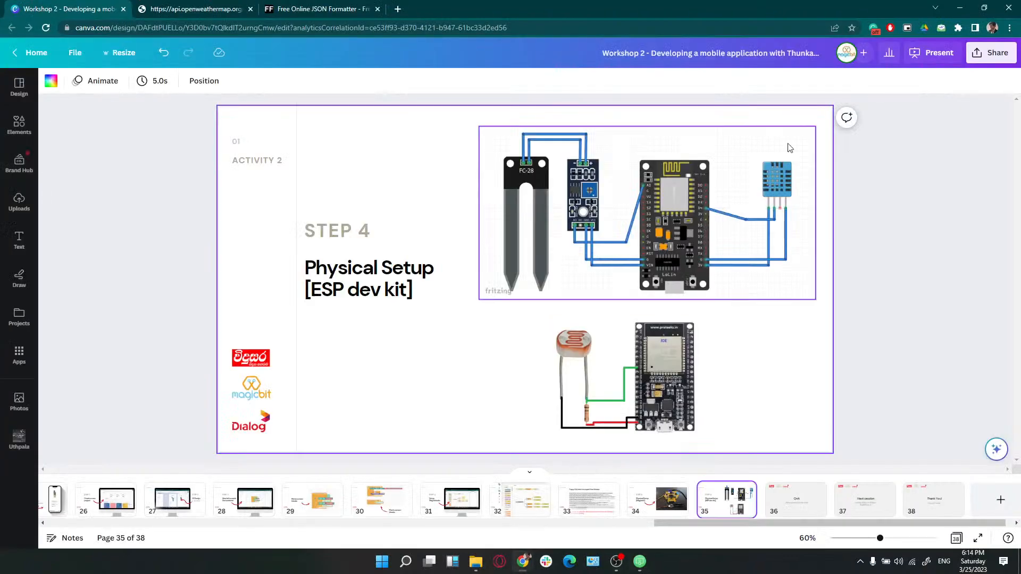
click(940, 53)
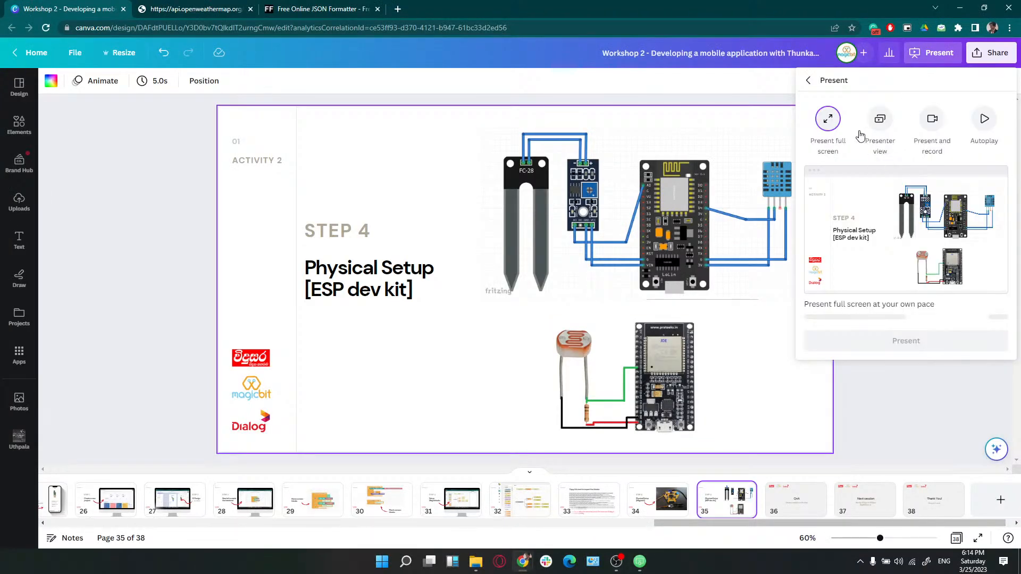
click(895, 331)
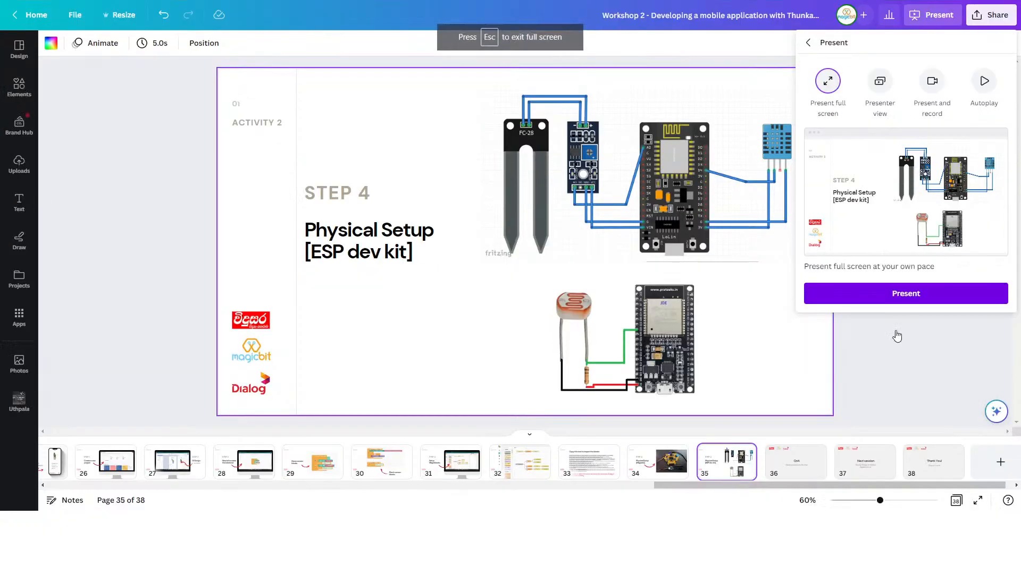